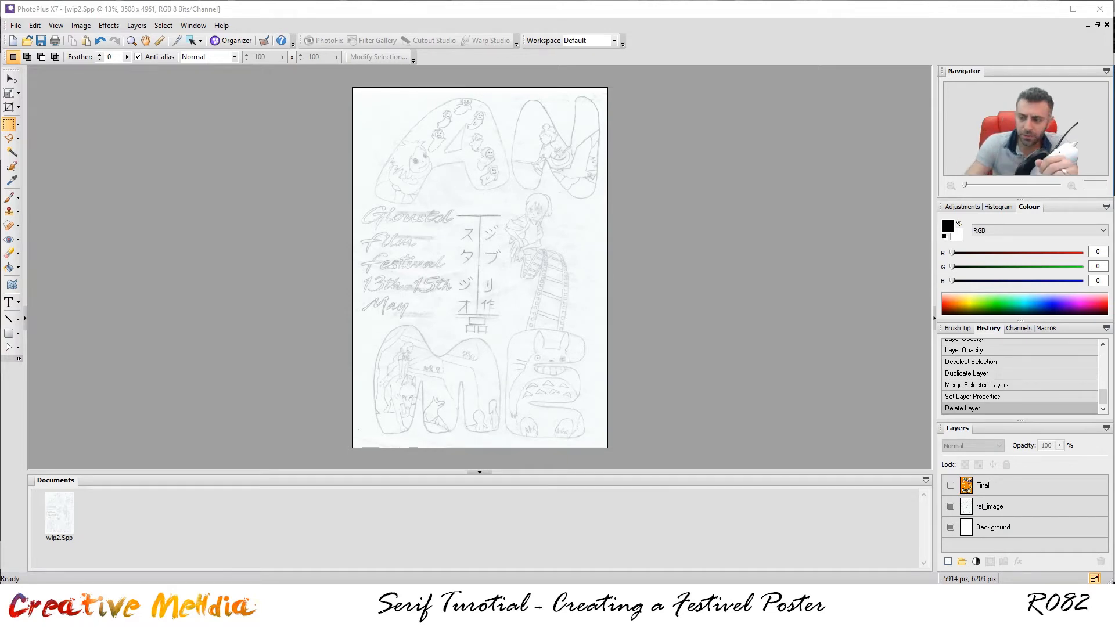
Toggle the Final layer on and off repeatedly to compare the orange poster with the pencil sketch.
{"action": "left_click", "coordinate": [950, 486]}
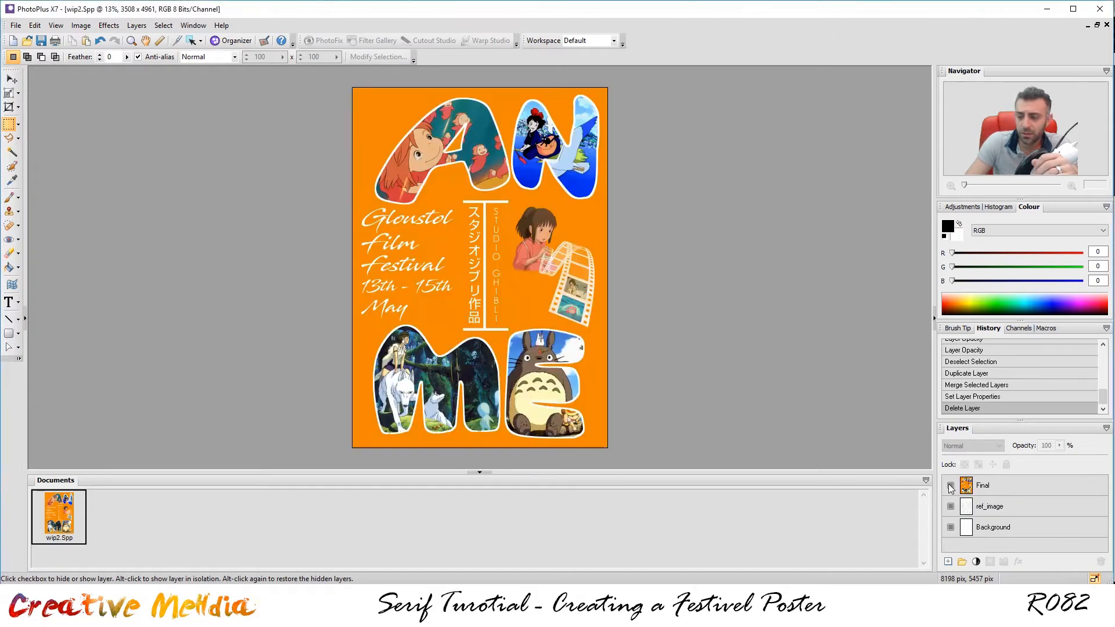
{"action": "left_click", "coordinate": [950, 486]}
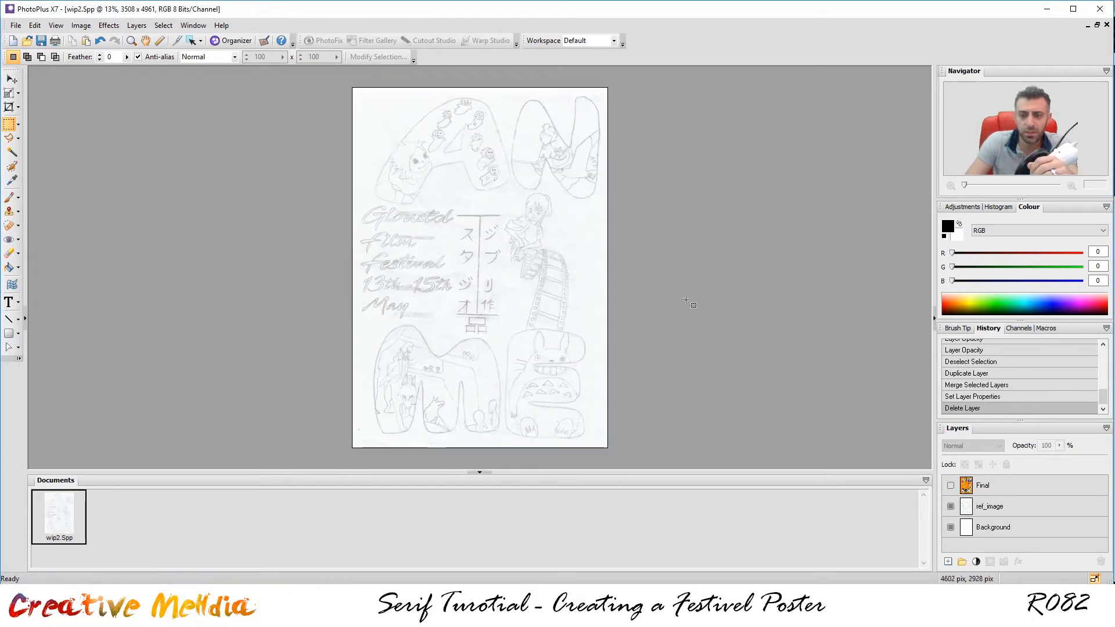
{"action": "scroll", "coordinate": [692, 302], "scroll_direction": "up", "scroll_amount": 1}
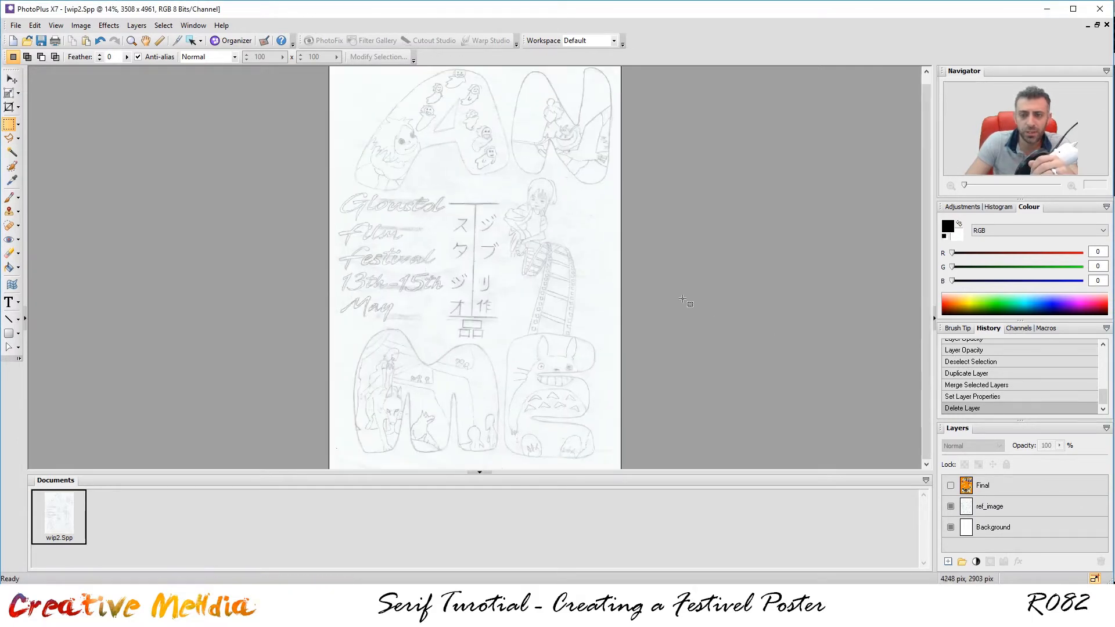
{"action": "left_click", "coordinate": [953, 487]}
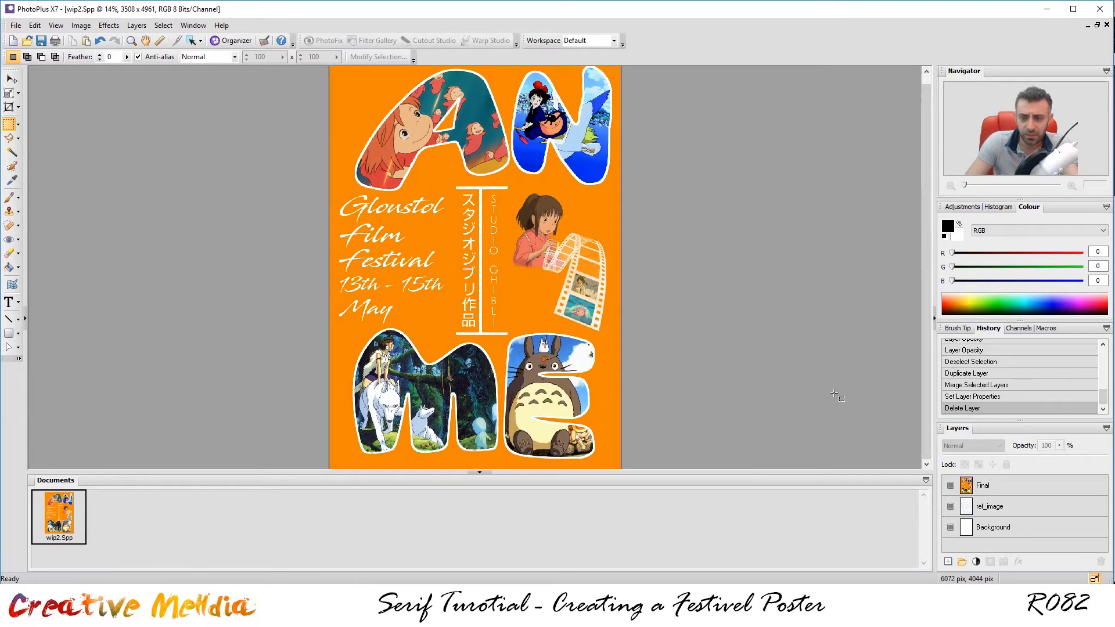
{"action": "scroll", "coordinate": [833, 390], "scroll_direction": "down", "scroll_amount": 1}
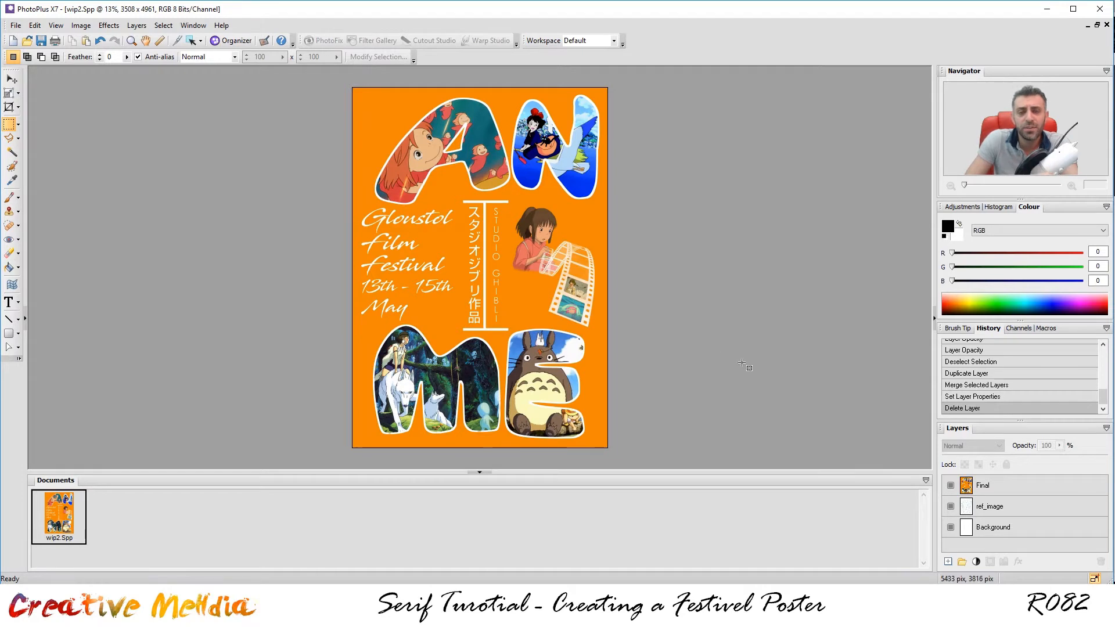
{"action": "scroll", "coordinate": [547, 246], "scroll_direction": "up", "scroll_amount": 1}
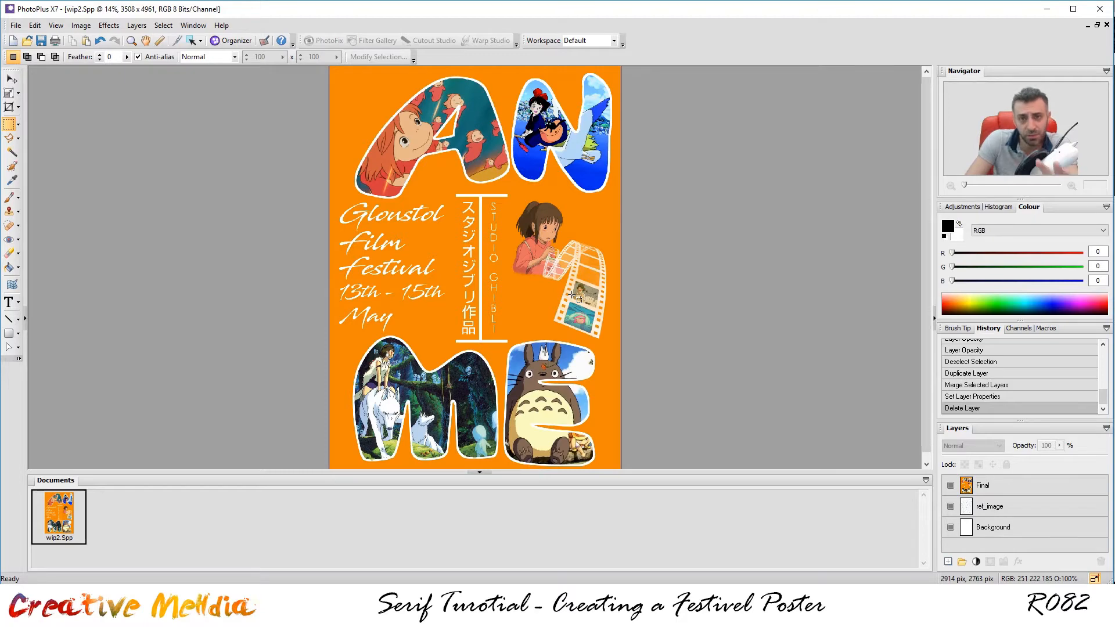
{"action": "left_click", "coordinate": [950, 486]}
{"action": "left_click", "coordinate": [950, 486]}
{"action": "left_click", "coordinate": [950, 486]}
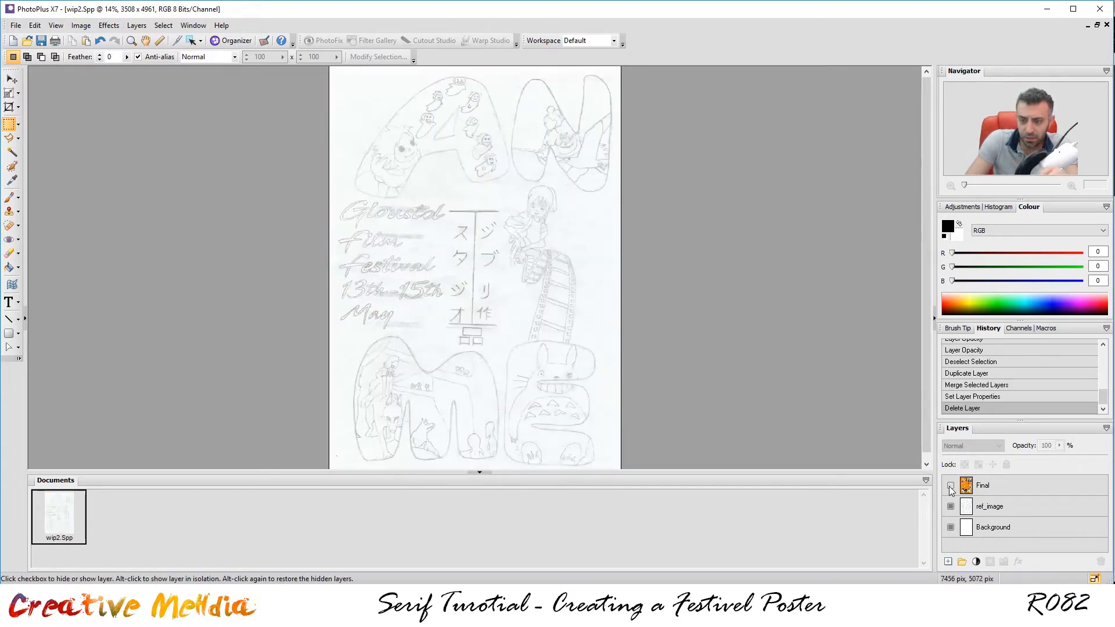
{"action": "left_click", "coordinate": [950, 486]}
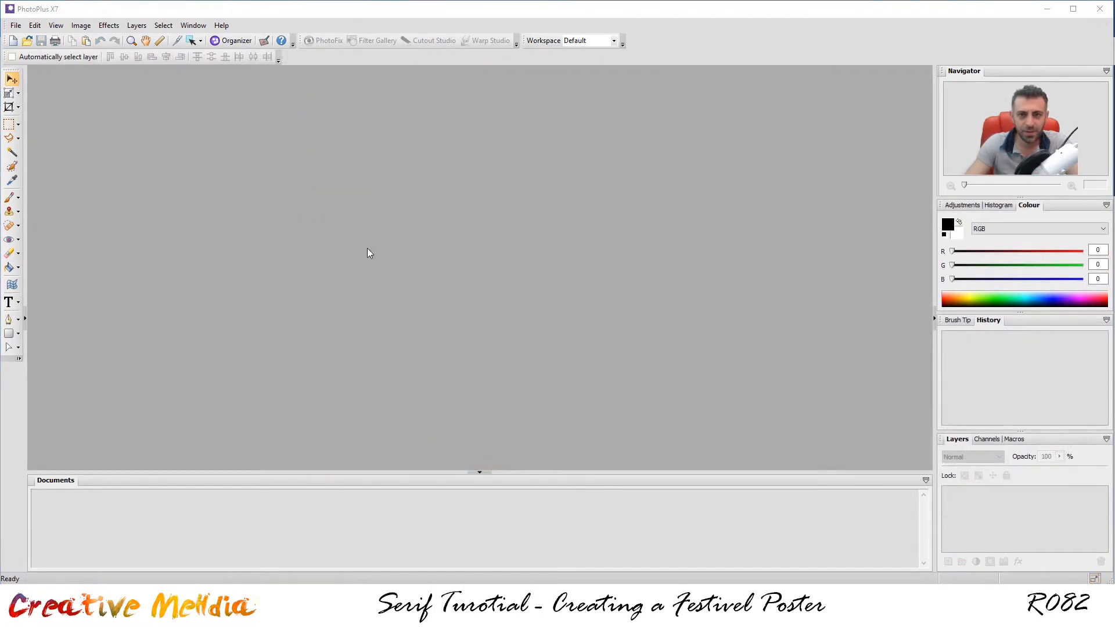
Start a new image with the page size set to A3 Portrait.
{"action": "left_click", "coordinate": [15, 26]}
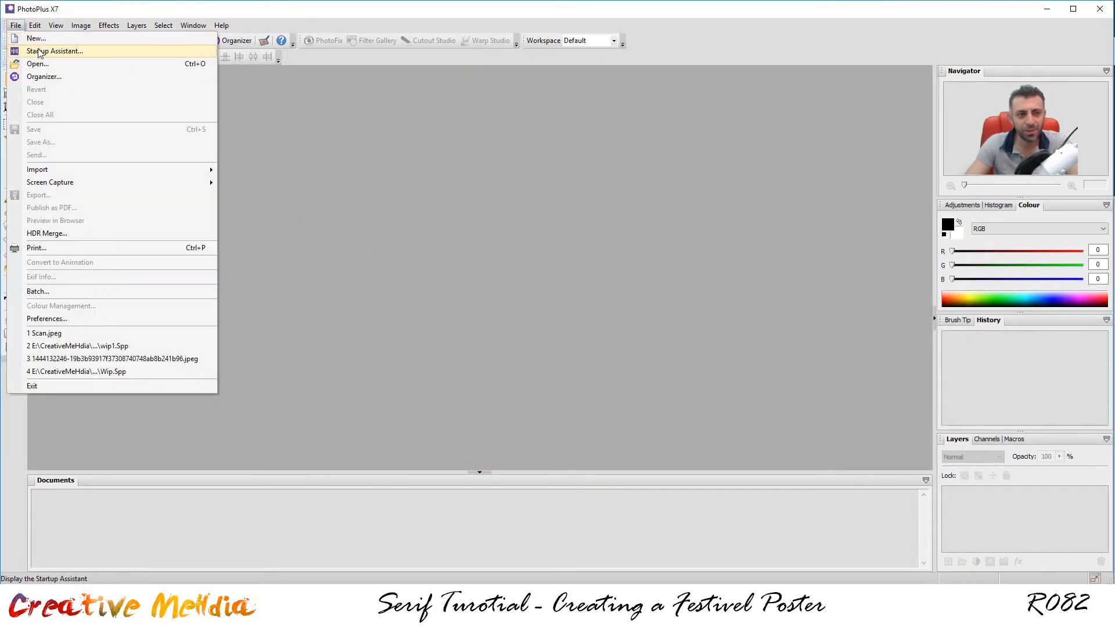
{"action": "left_click", "coordinate": [34, 38]}
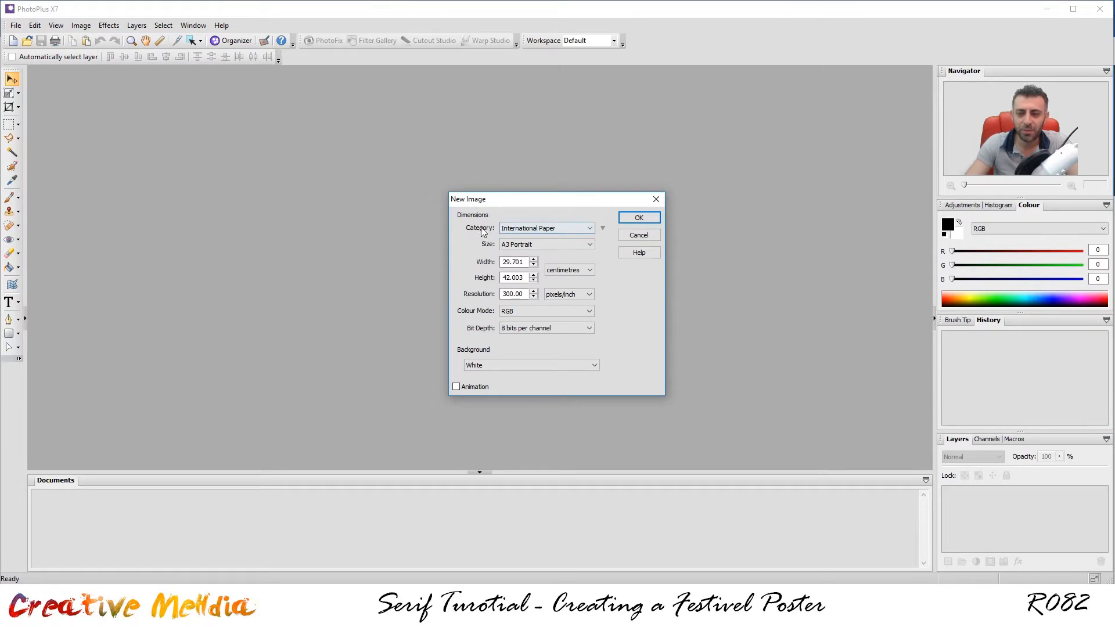
{"action": "left_click", "coordinate": [546, 244]}
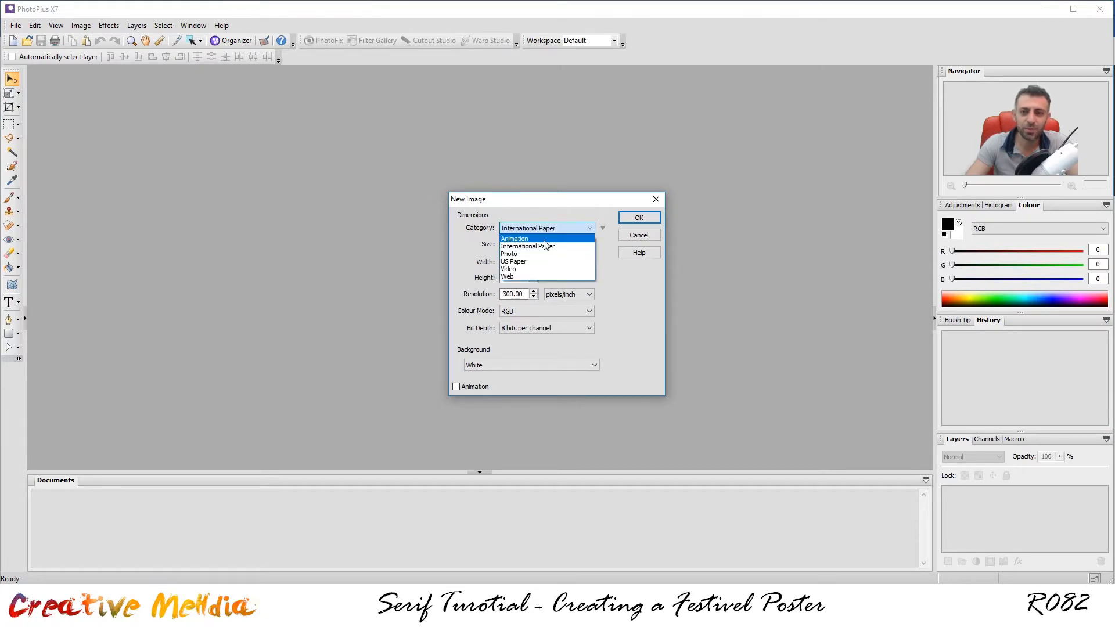
{"action": "left_click", "coordinate": [543, 256]}
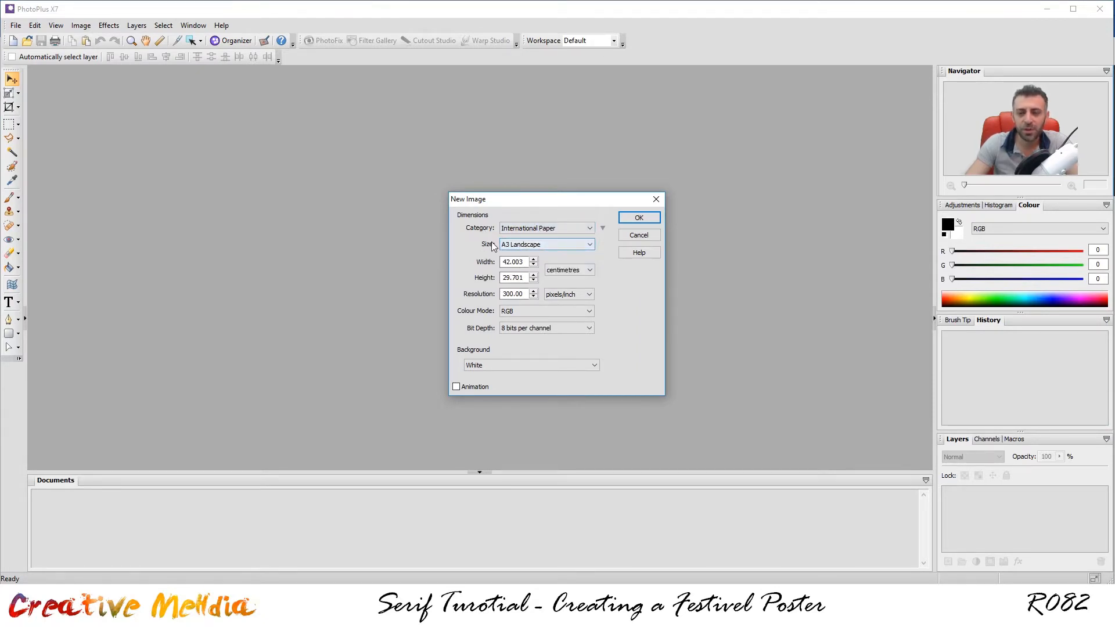
{"action": "left_click", "coordinate": [520, 246]}
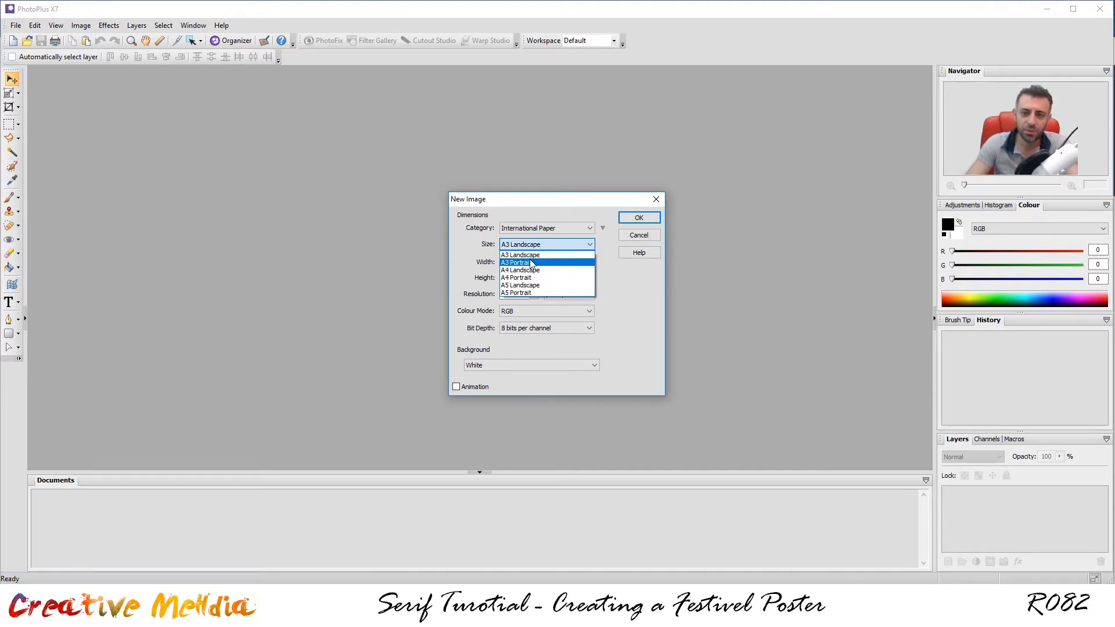
{"action": "left_click", "coordinate": [549, 248]}
{"action": "left_click", "coordinate": [540, 244]}
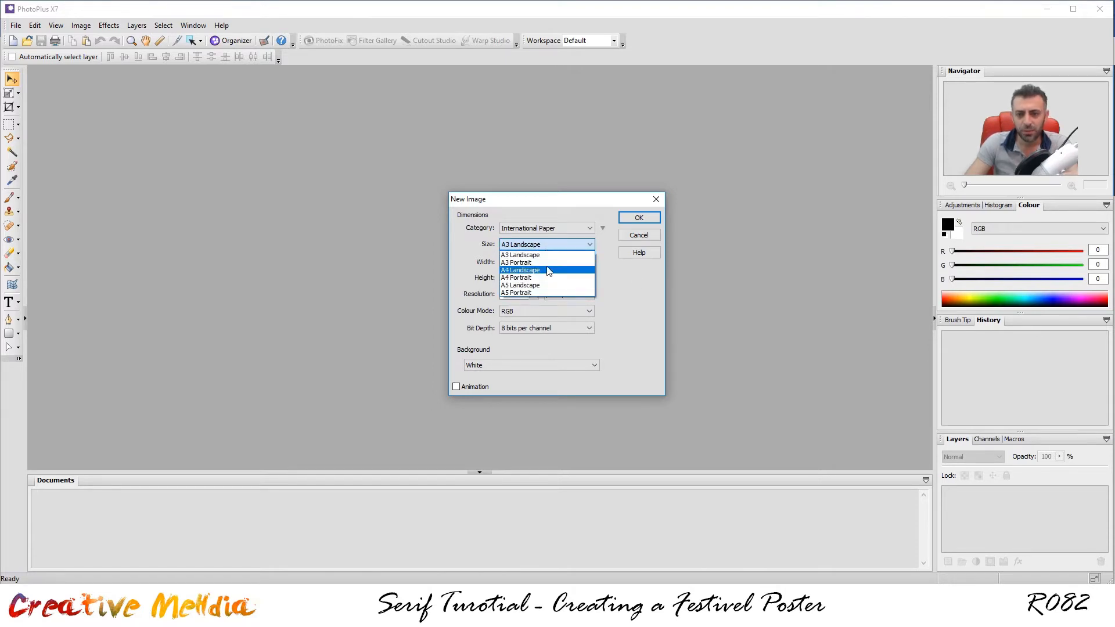
{"action": "left_click", "coordinate": [542, 262]}
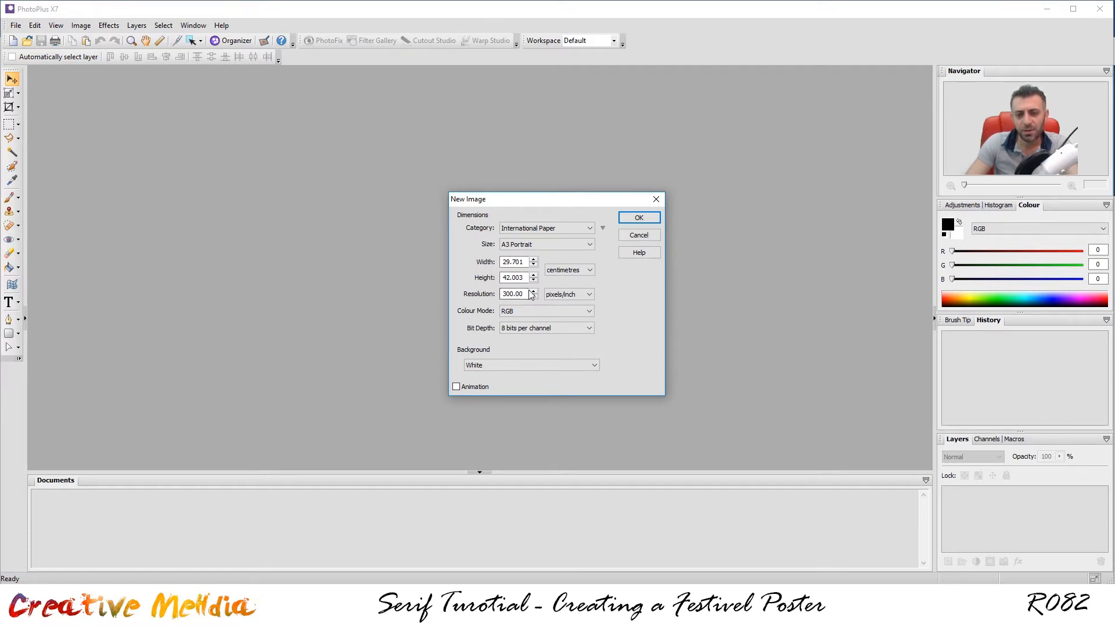
Move the New Image dialog aside and paste a screenshot of its settings into Word.
{"action": "left_click_drag", "start_coordinate": [513, 195], "coordinate": [427, 166]}
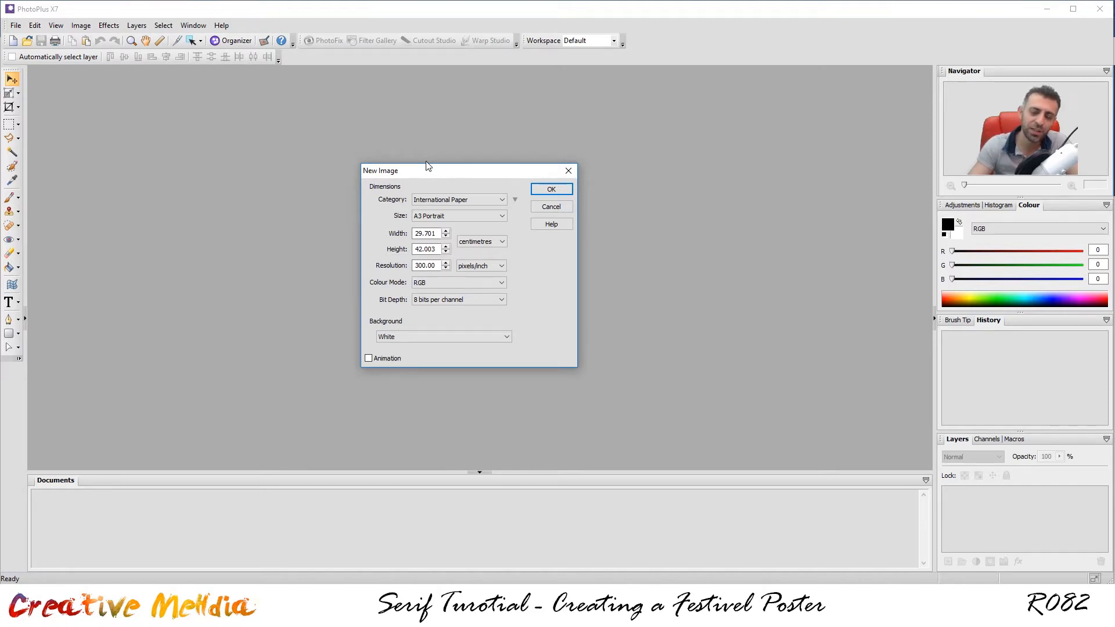
{"action": "left_click_drag", "start_coordinate": [422, 173], "coordinate": [417, 170]}
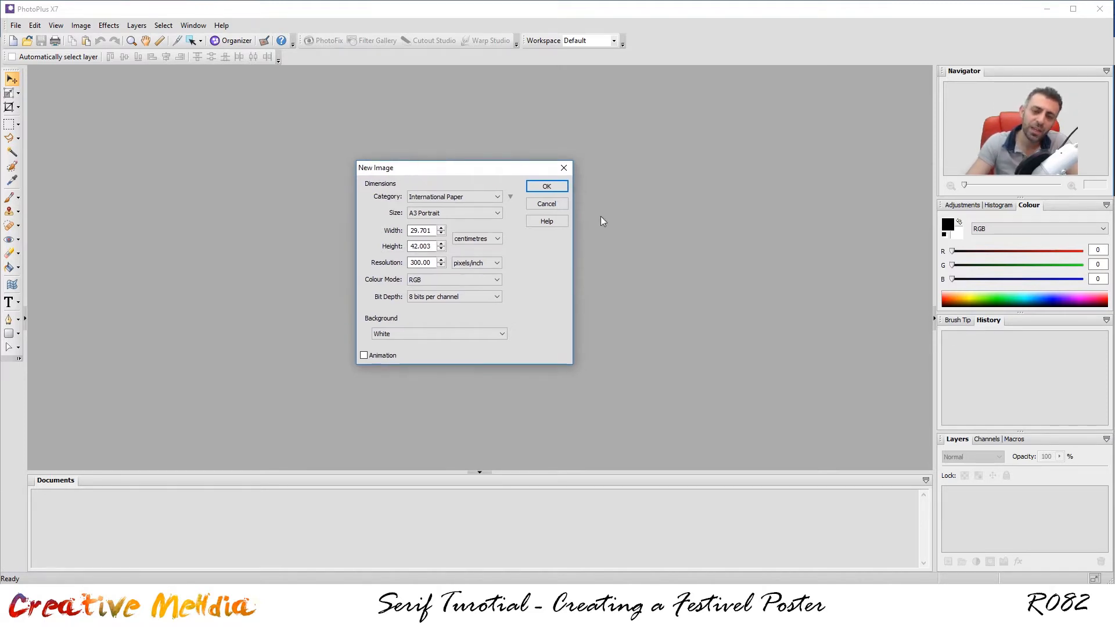
{"action": "left_click_drag", "start_coordinate": [416, 175], "coordinate": [429, 166]}
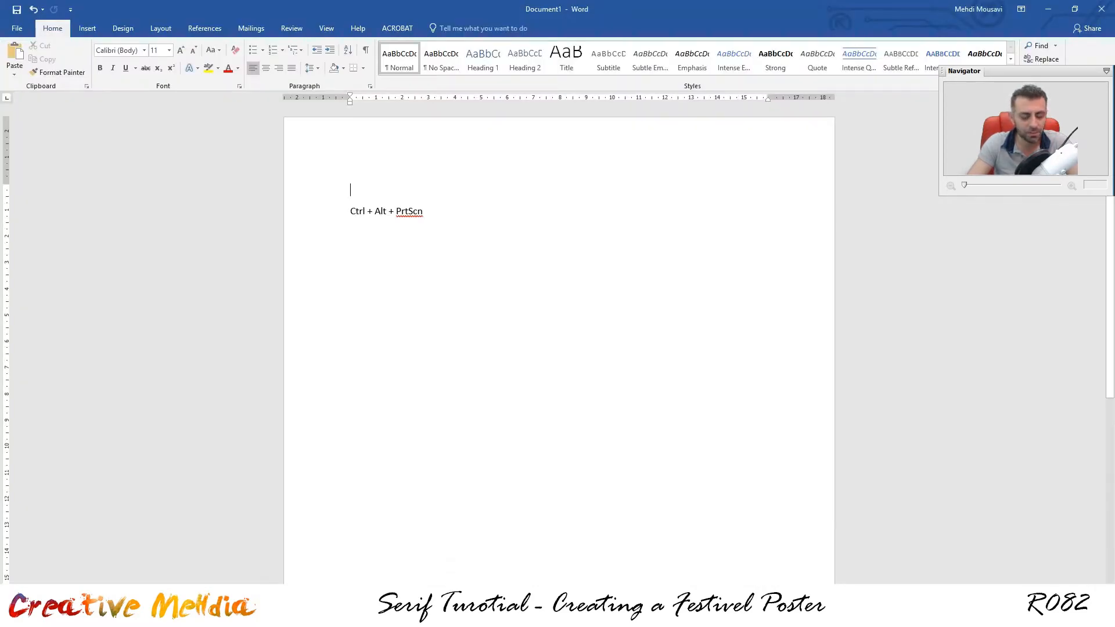
{"action": "key", "text": "ctrl+v"}
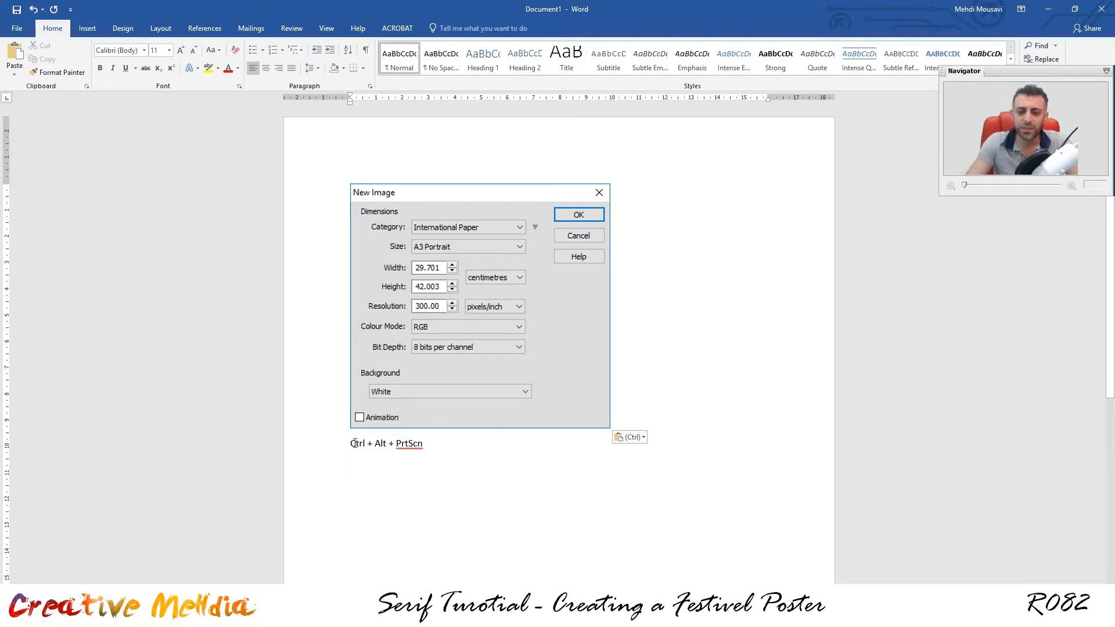
Place the cursor in Word's shortcut note line, then return to PhotoPlus's A3 Portrait dialog.
{"action": "left_click", "coordinate": [385, 443]}
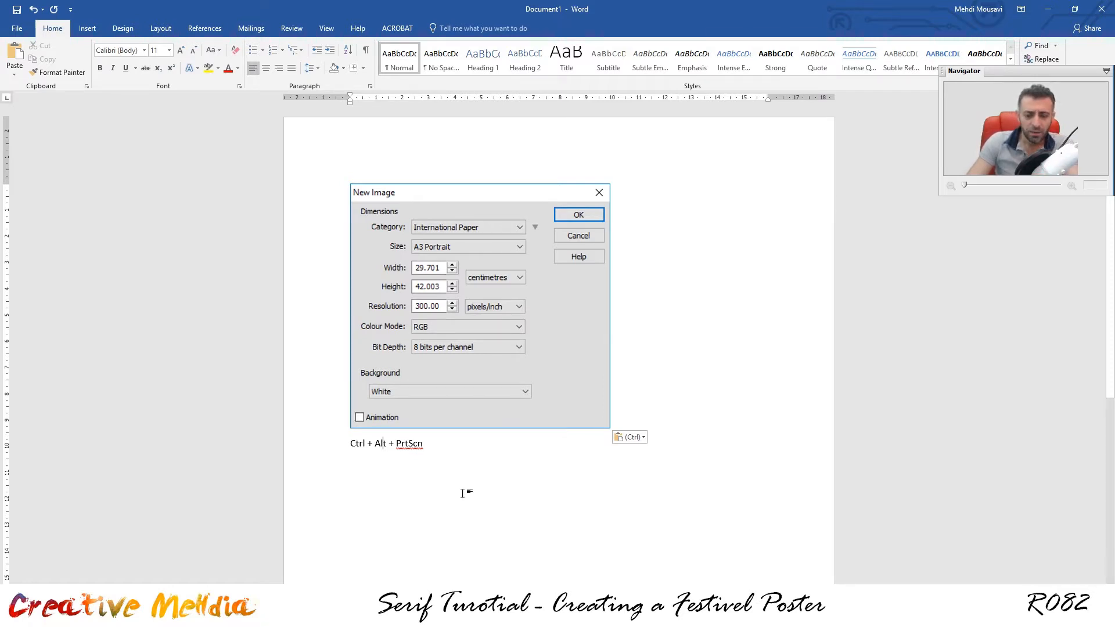
{"action": "left_click", "coordinate": [459, 615]}
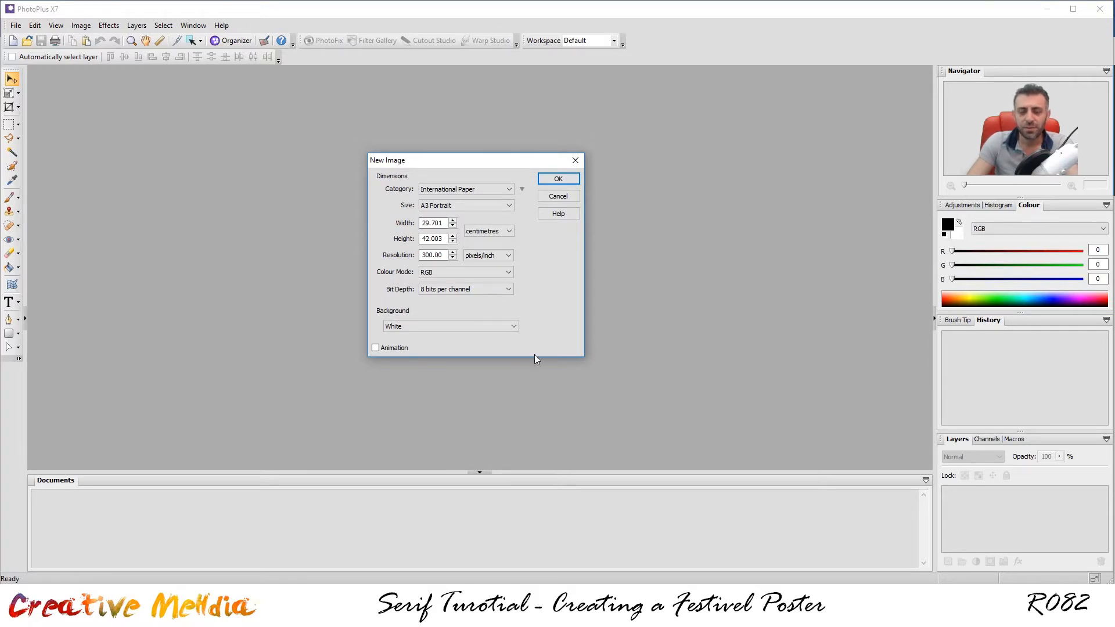
Create the blank A3 Portrait canvas, open Scan.jpeg and select the entire sketch.
{"action": "left_click_drag", "start_coordinate": [454, 162], "coordinate": [406, 166]}
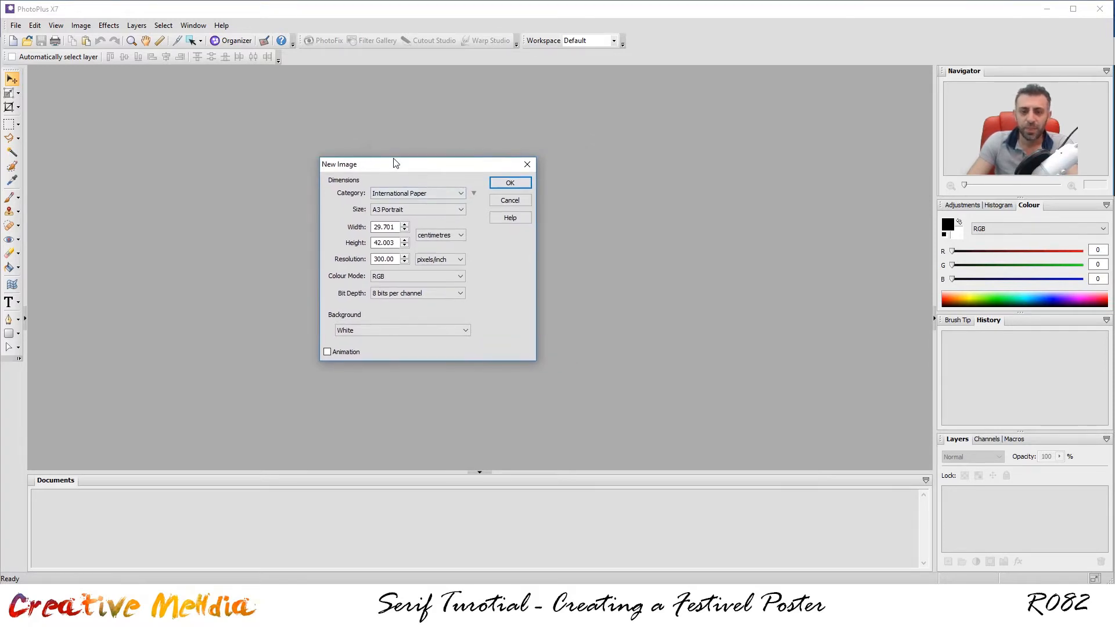
{"action": "left_click", "coordinate": [510, 183]}
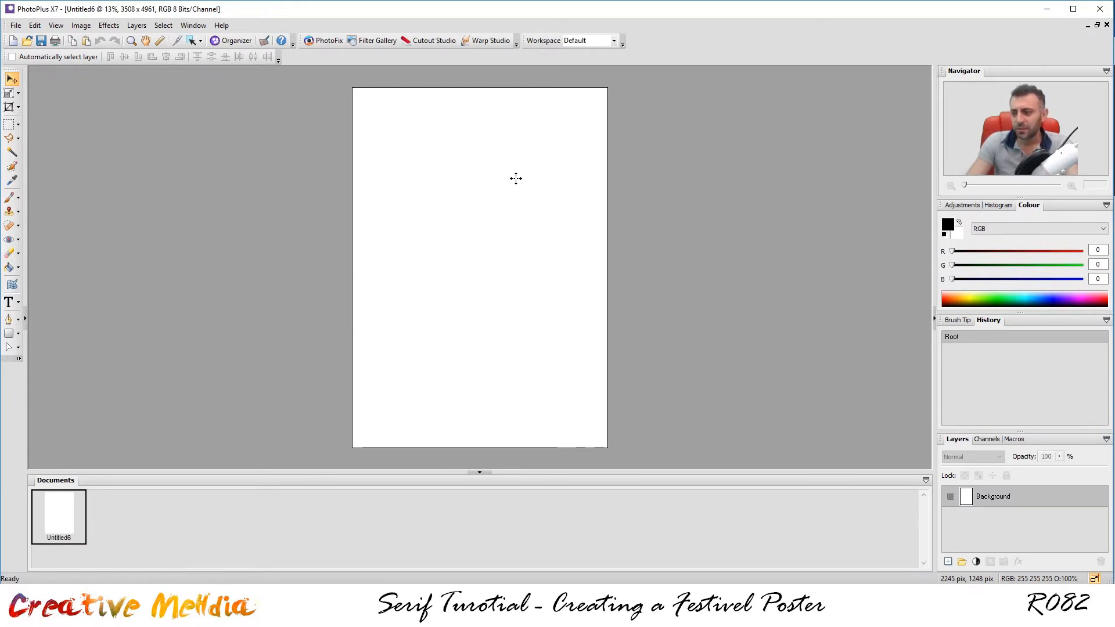
{"action": "left_click", "coordinate": [27, 40]}
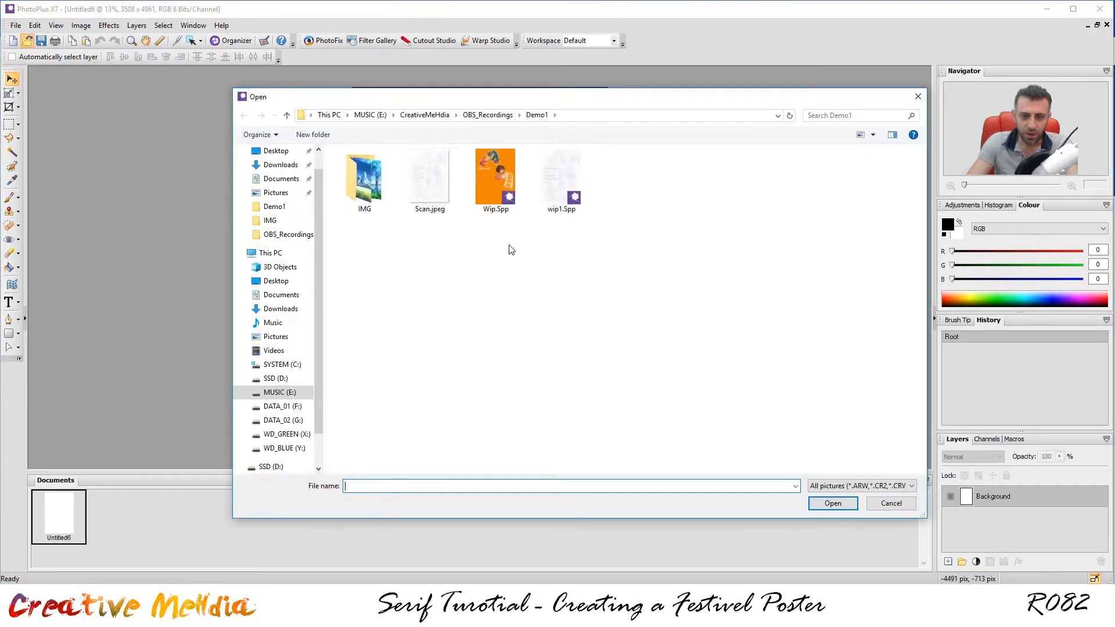
{"action": "double_click", "coordinate": [434, 194]}
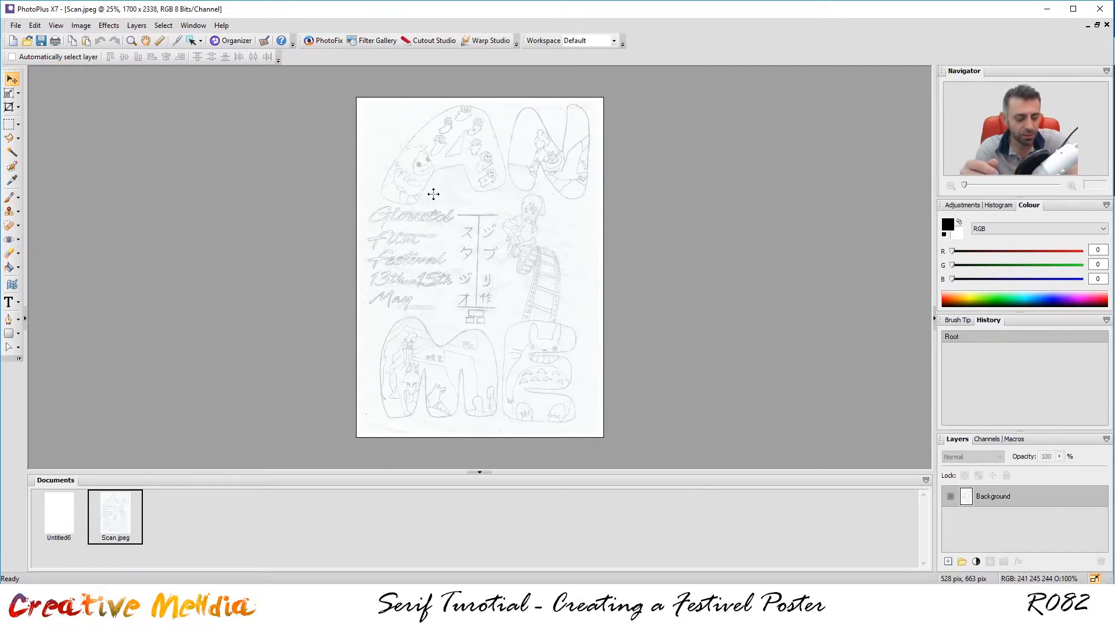
{"action": "key", "text": "ctrl+a"}
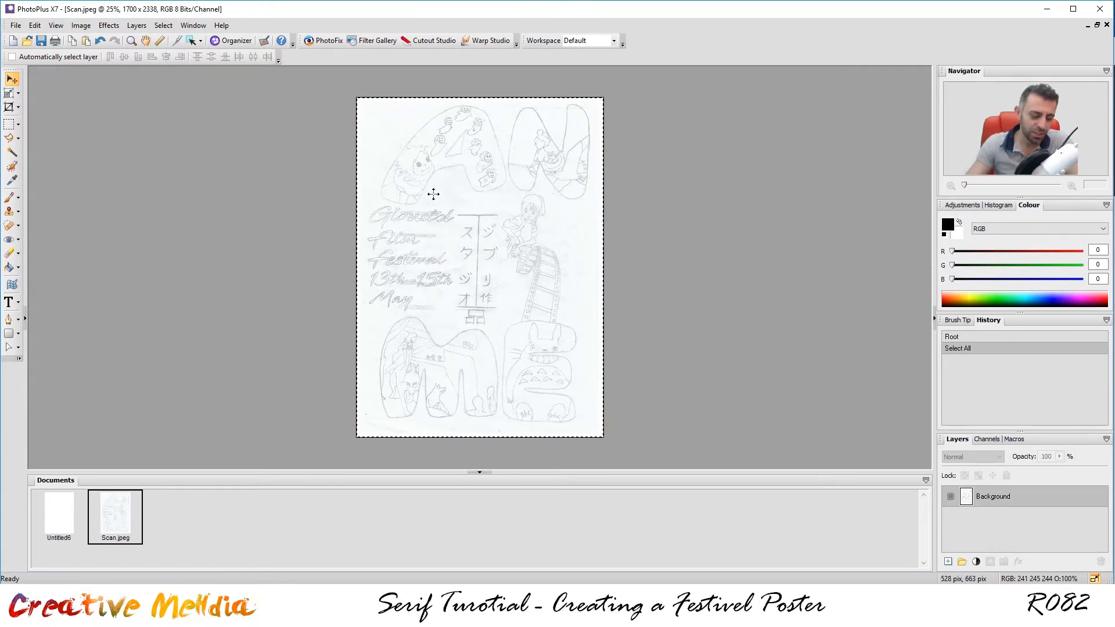
Paste the sketch into Untitled6 and enlarge it from the top-left corner to cover the page.
{"action": "left_click", "coordinate": [49, 530]}
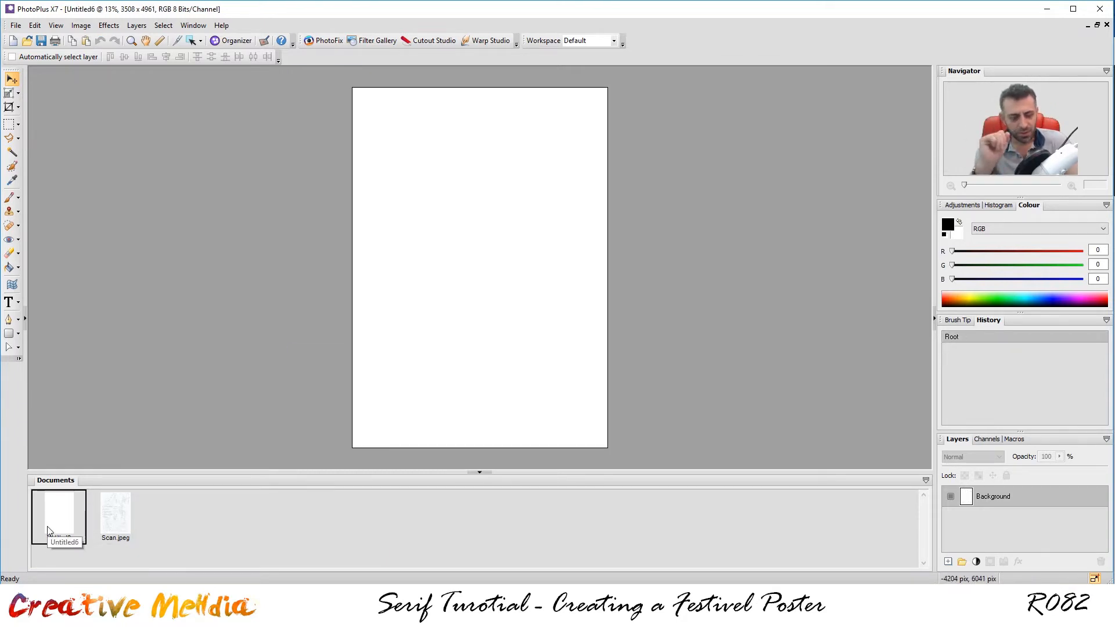
{"action": "key", "text": "ctrl+v"}
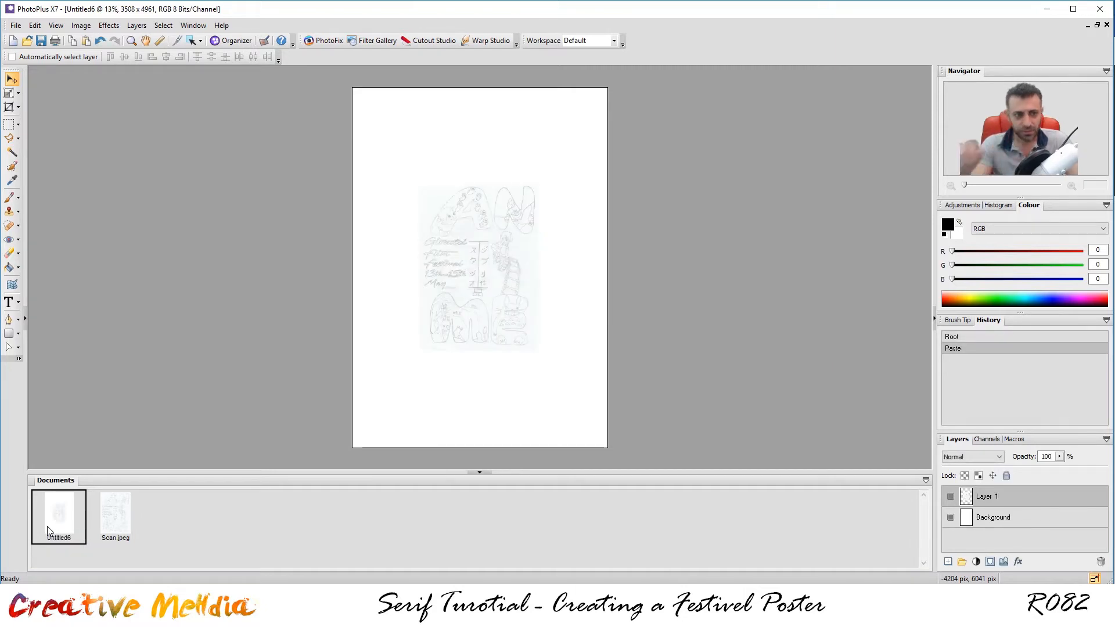
{"action": "left_click", "coordinate": [15, 94]}
{"action": "left_click_drag", "start_coordinate": [507, 264], "coordinate": [444, 169]}
{"action": "left_click_drag", "start_coordinate": [443, 169], "coordinate": [443, 169]}
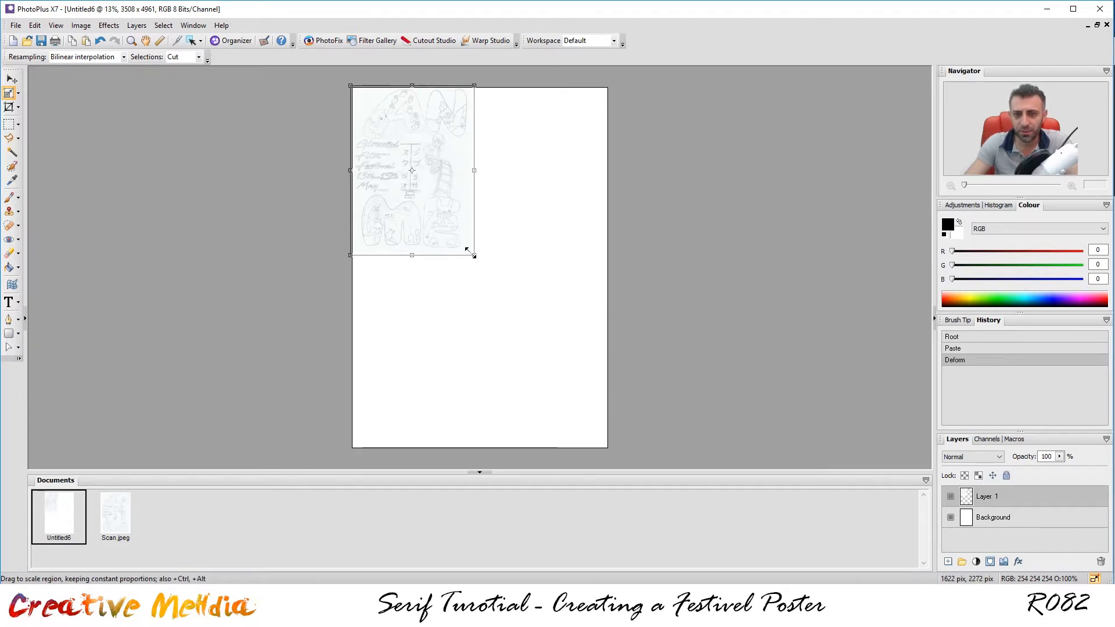
{"action": "left_click_drag", "start_coordinate": [471, 253], "coordinate": [609, 454]}
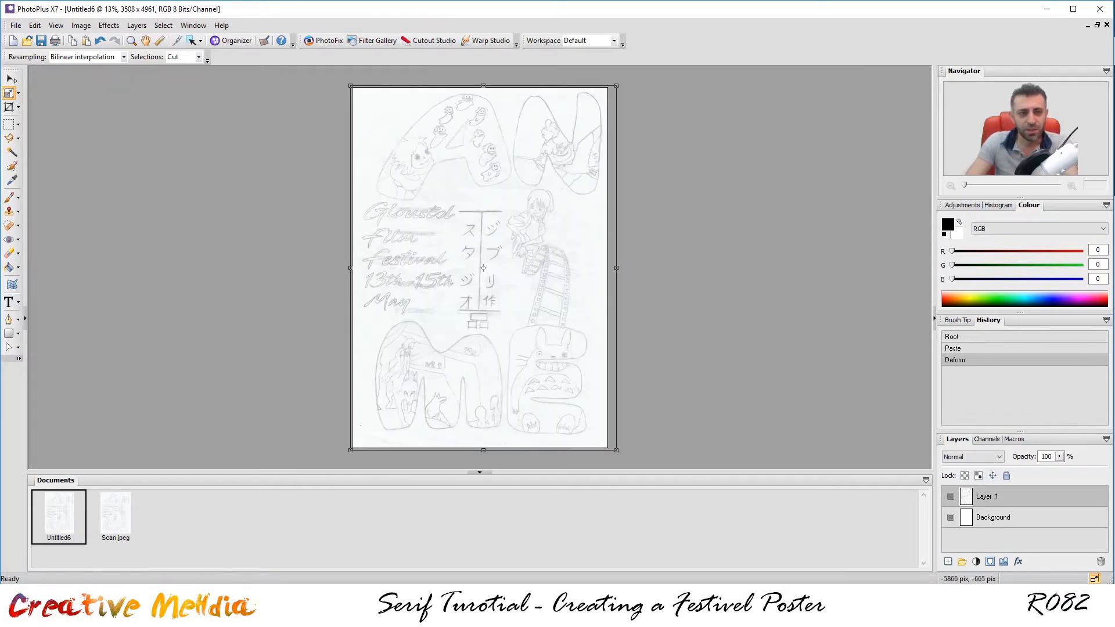
{"action": "left_click", "coordinate": [12, 78]}
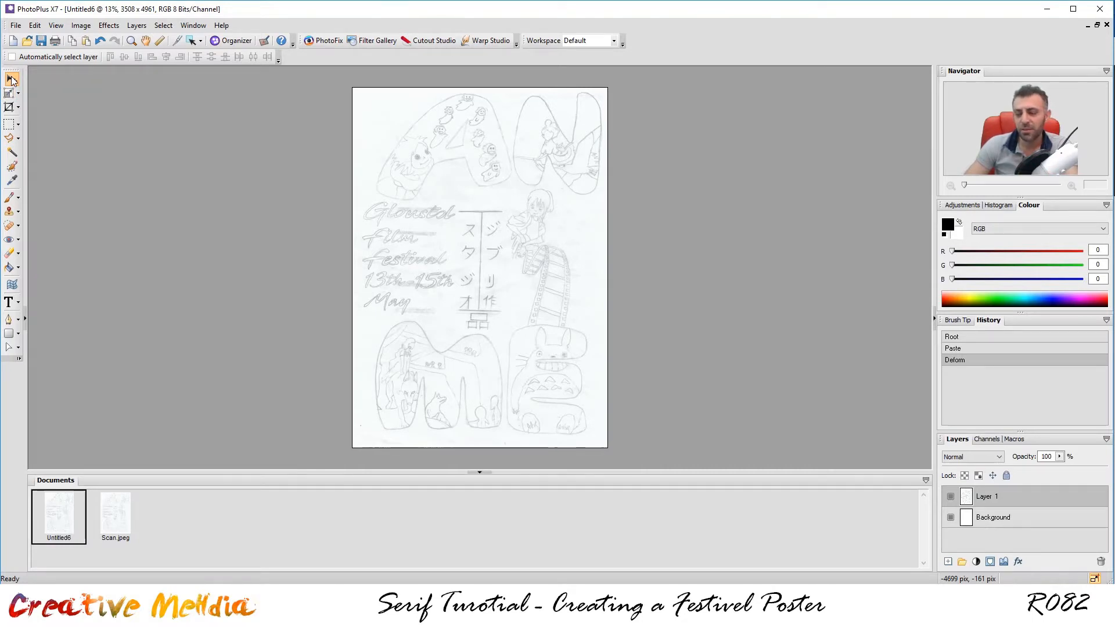
Nudge the sketch layer a few pixels left and down with the arrow keys.
{"action": "key", "text": "Left"}
{"action": "key", "text": "Left"}
{"action": "key", "text": "Down"}
{"action": "key", "text": "Down"}
{"action": "key", "text": "Down"}
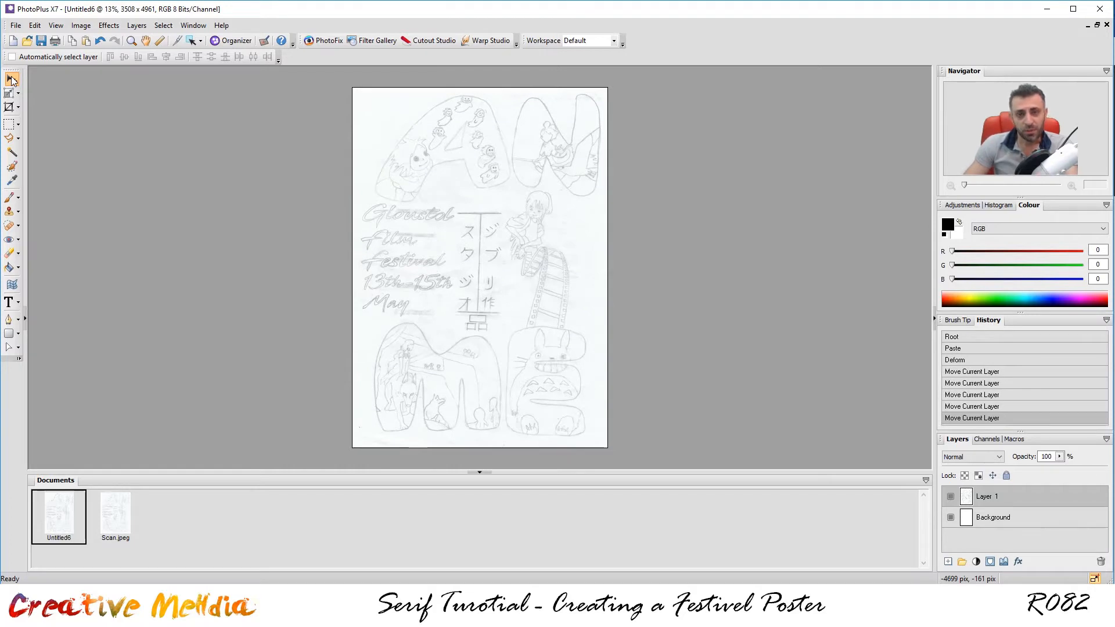
{"action": "key", "text": "Left"}
{"action": "key", "text": "Left"}
{"action": "key", "text": "Left"}
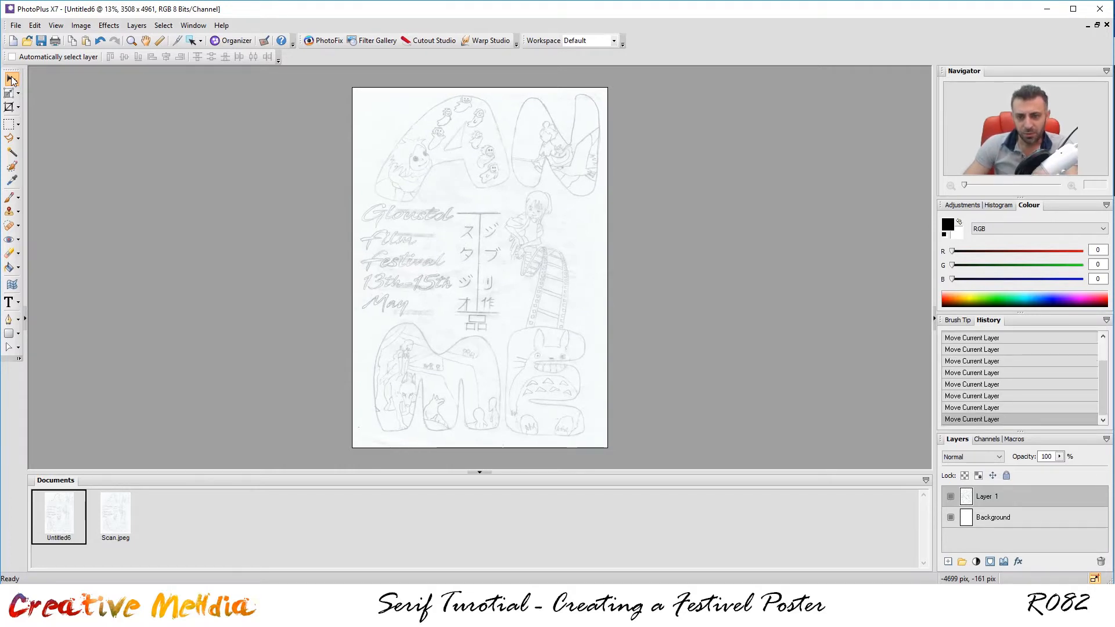
{"action": "key", "text": "Down"}
{"action": "key", "text": "Down"}
{"action": "key", "text": "Down"}
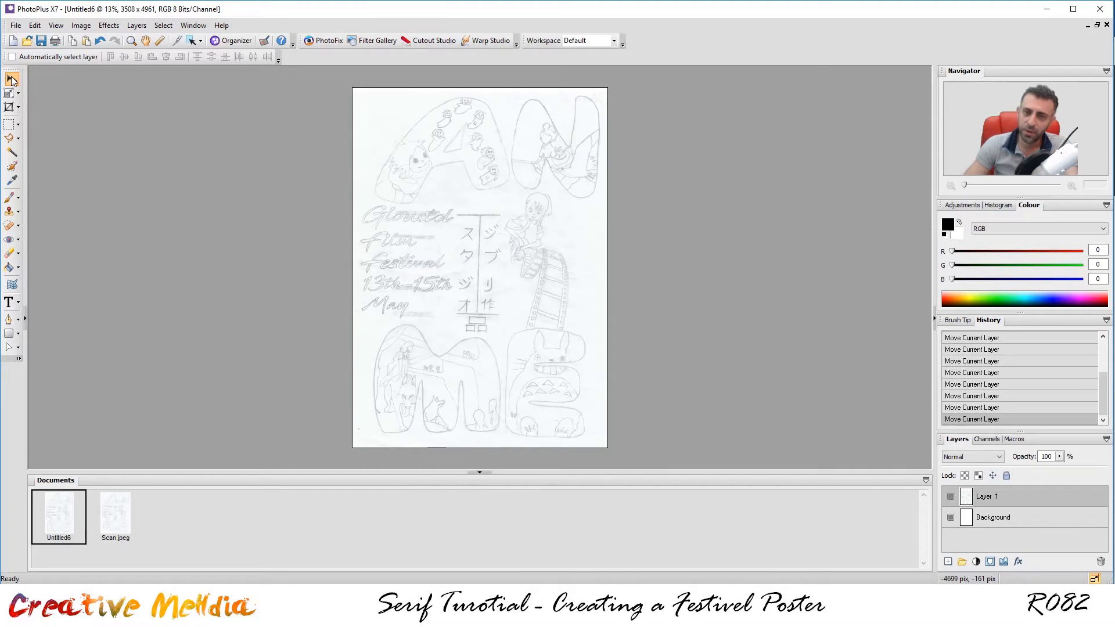
{"action": "key", "text": "Down"}
{"action": "key", "text": "Left"}
{"action": "key", "text": "Left"}
{"action": "key", "text": "Left"}
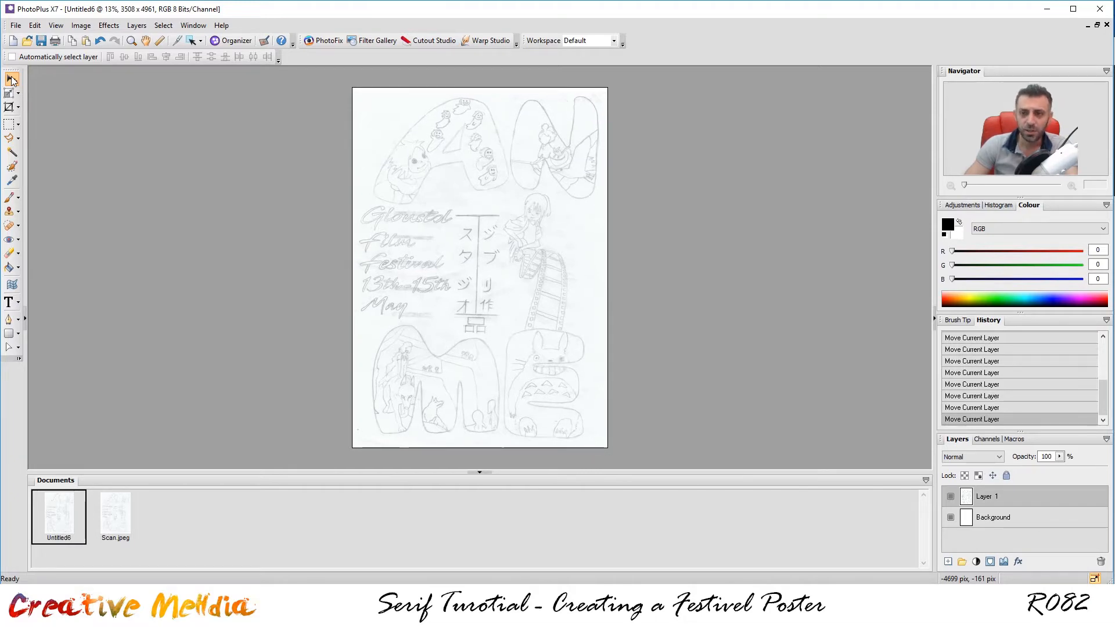
{"action": "key", "text": "Right"}
{"action": "key", "text": "Right"}
{"action": "key", "text": "Right"}
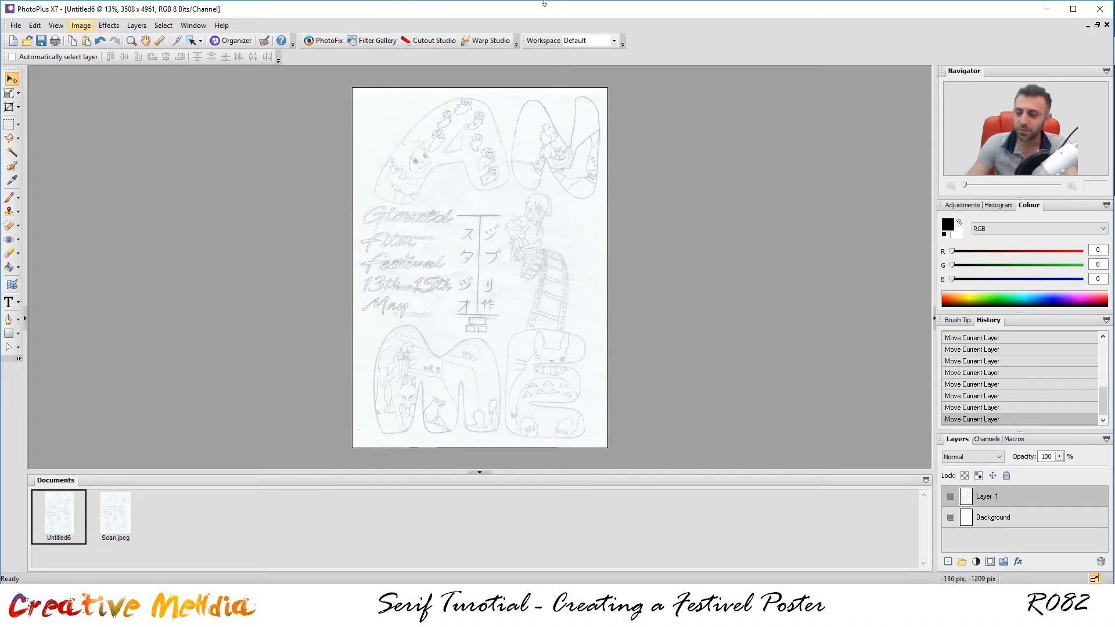
Rename Layer 1 to ref_image.
{"action": "double_click", "coordinate": [991, 498]}
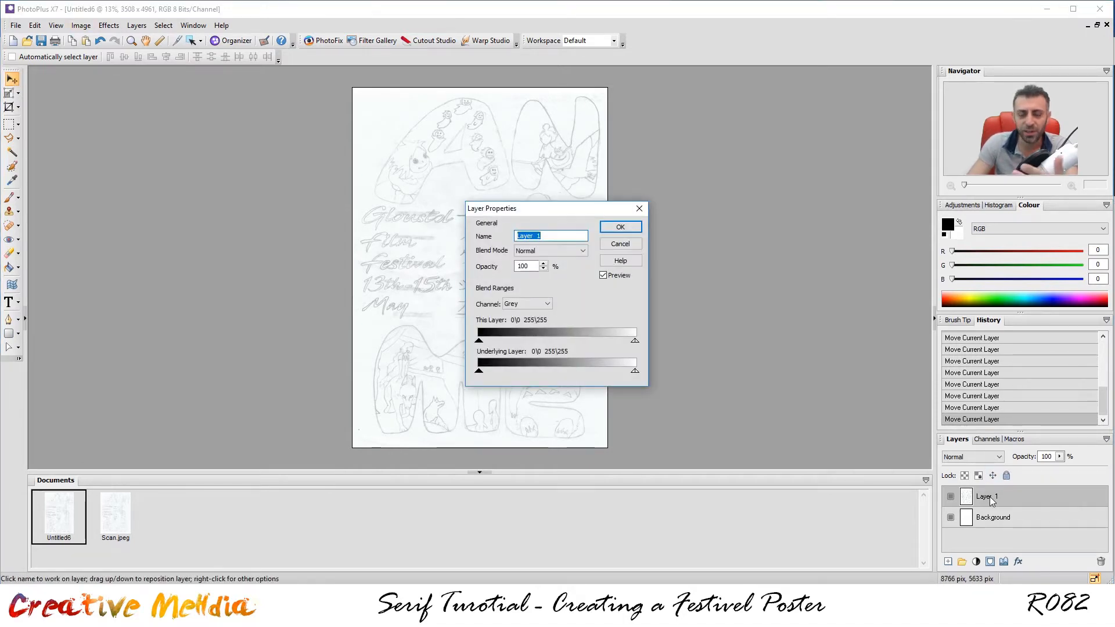
{"action": "type", "text": "ref_image"}
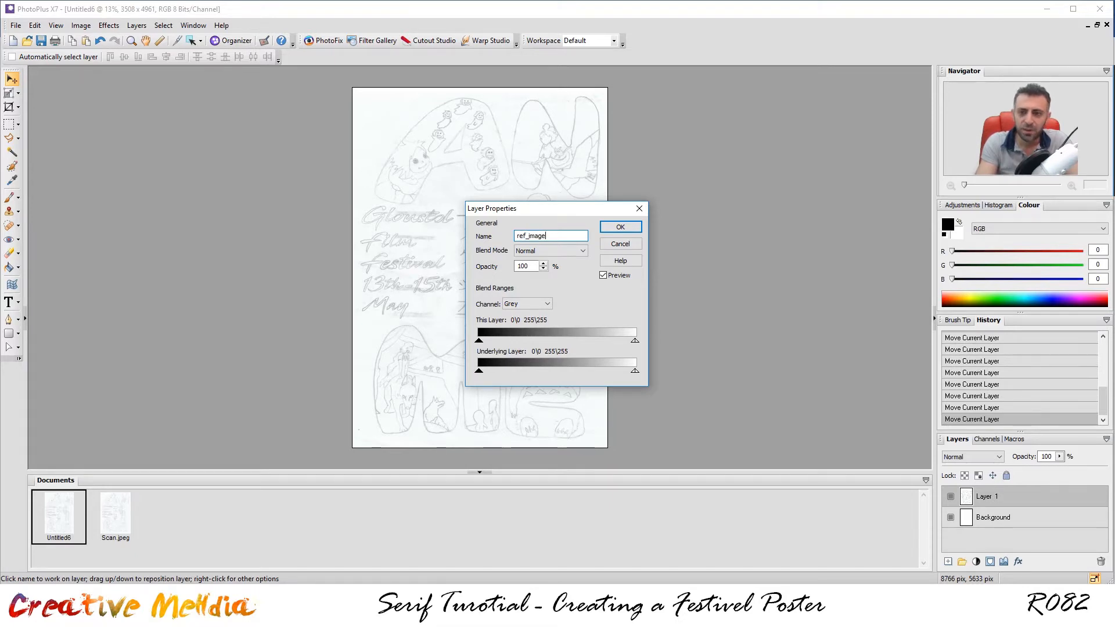
{"action": "key", "text": "Return"}
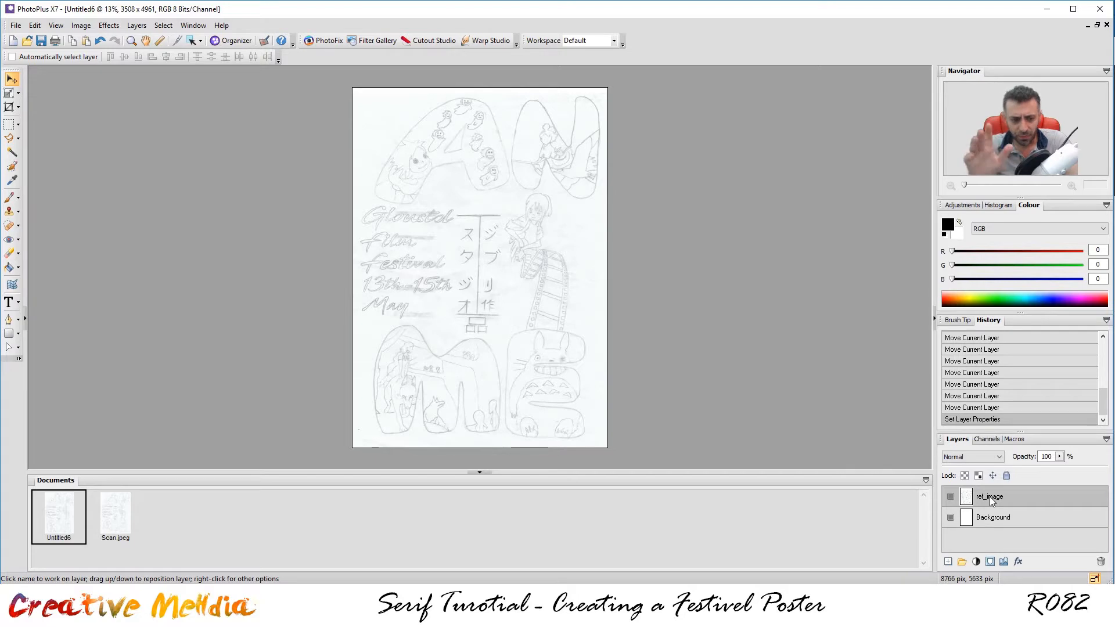
Close the Scan.jpeg document without saving changes.
{"action": "left_click", "coordinate": [123, 514]}
{"action": "right_click", "coordinate": [124, 513]}
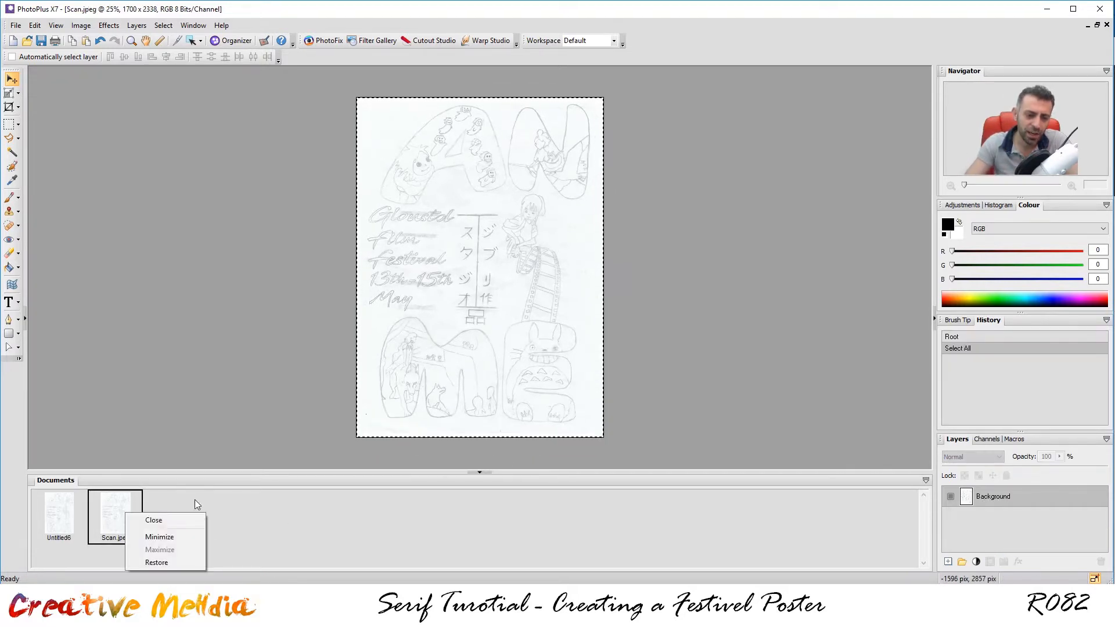
{"action": "left_click", "coordinate": [199, 520]}
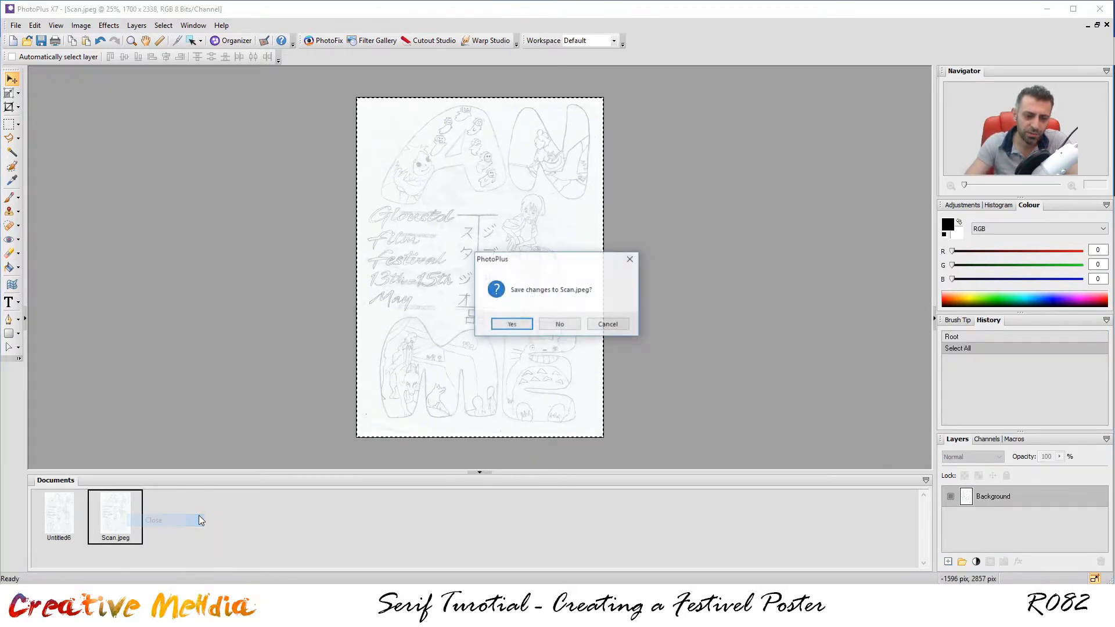
{"action": "left_click", "coordinate": [551, 321]}
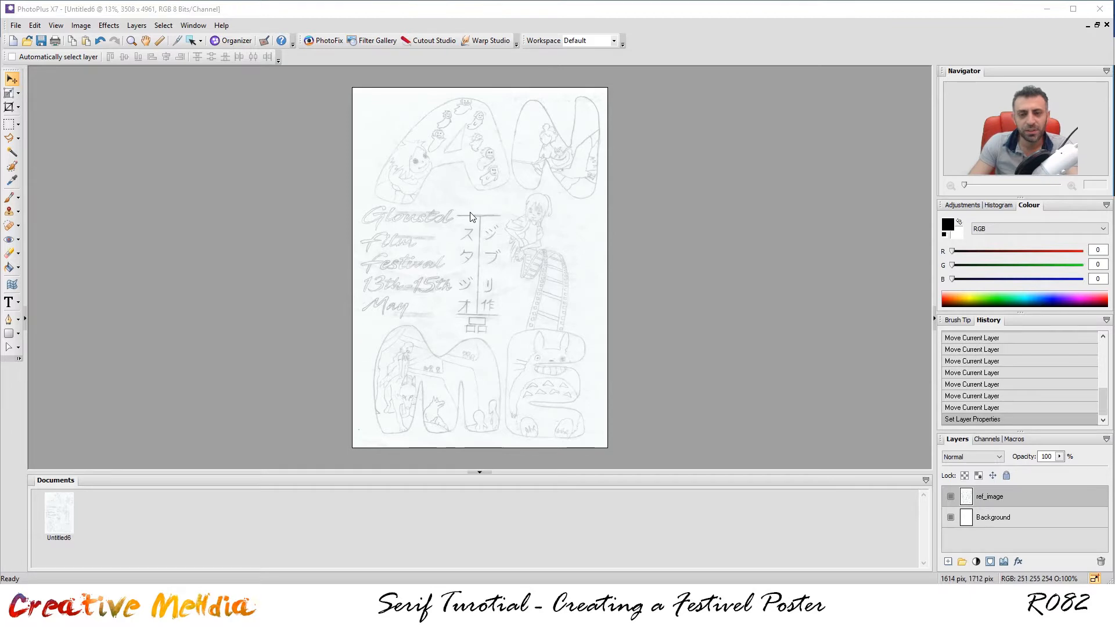
Set the Pen tool to black on a new shape layer and place the first node at the A's lower-left.
{"action": "scroll", "coordinate": [587, 123], "scroll_direction": "up", "scroll_amount": 3}
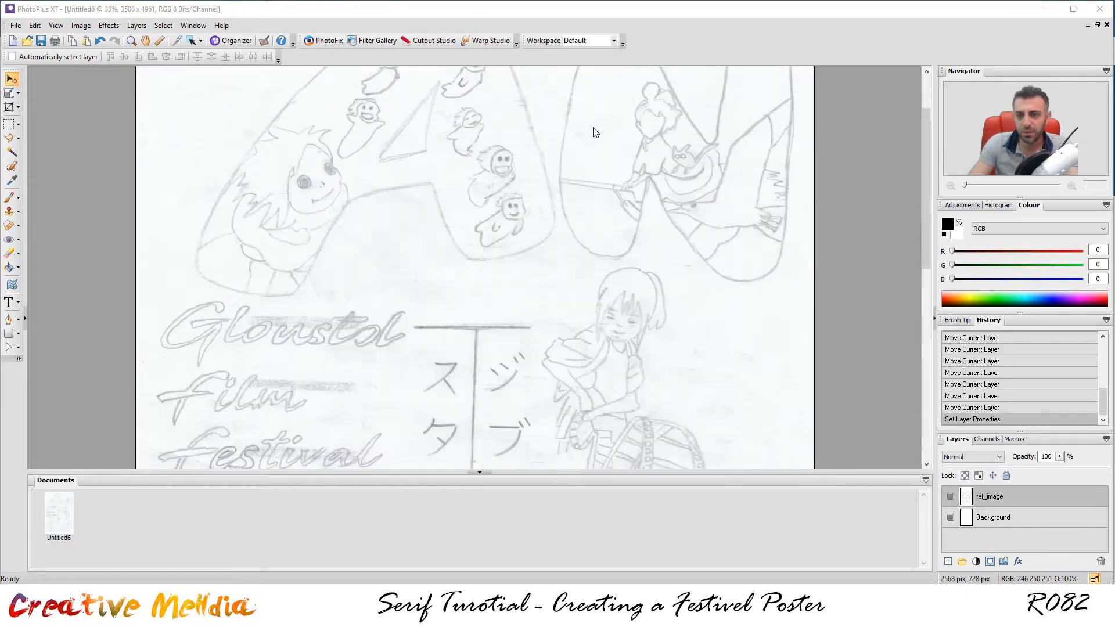
{"action": "scroll", "coordinate": [925, 242], "scroll_direction": "up", "scroll_amount": 2}
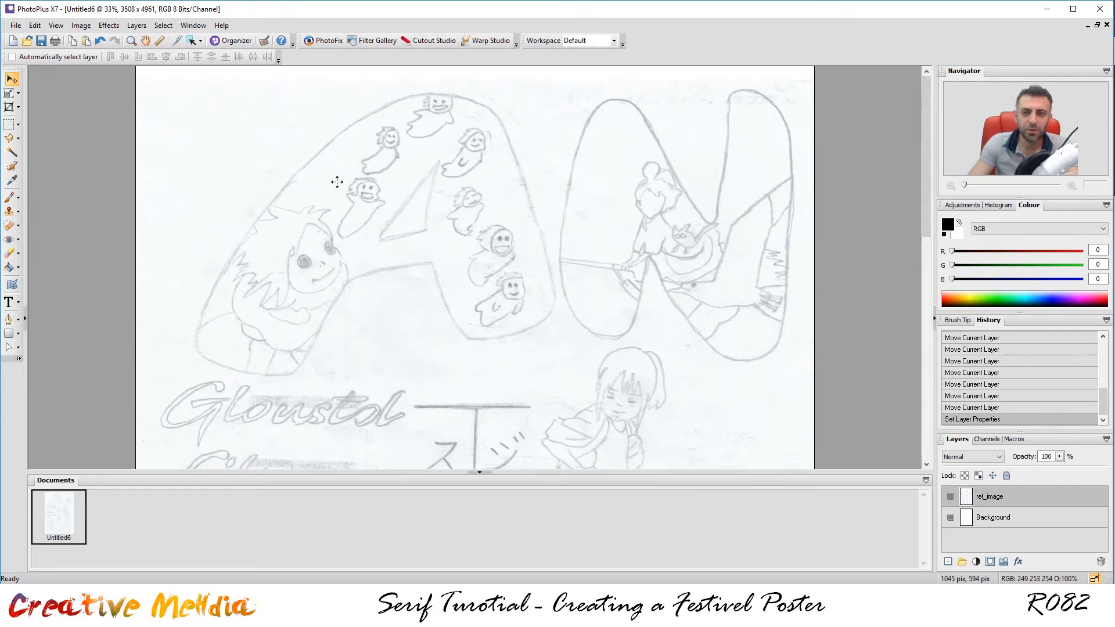
{"action": "left_click", "coordinate": [9, 319]}
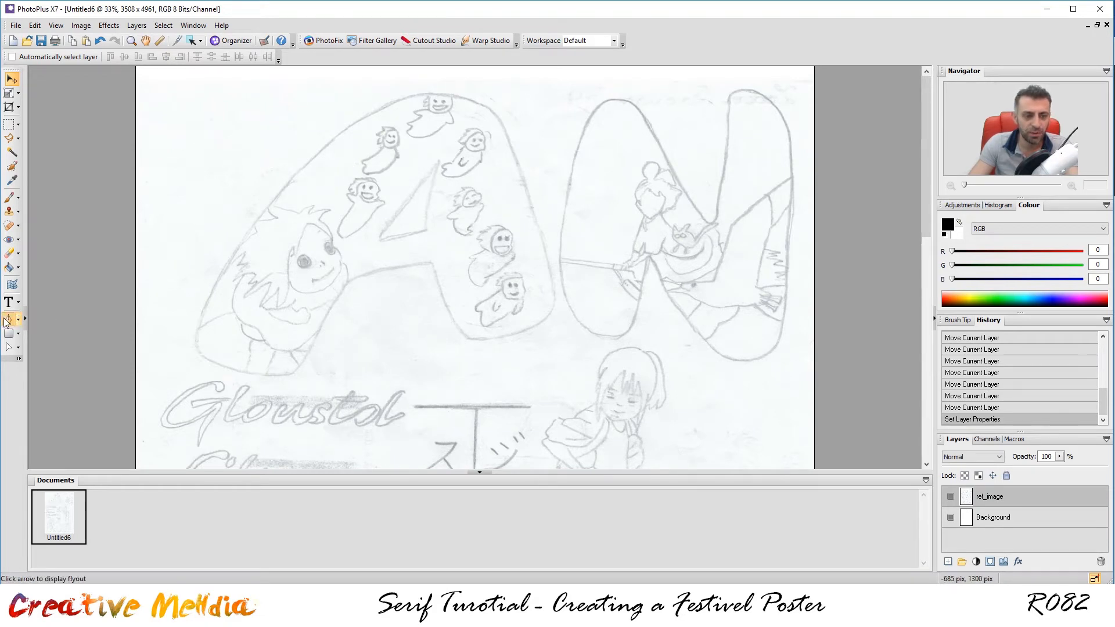
{"action": "left_click", "coordinate": [947, 225]}
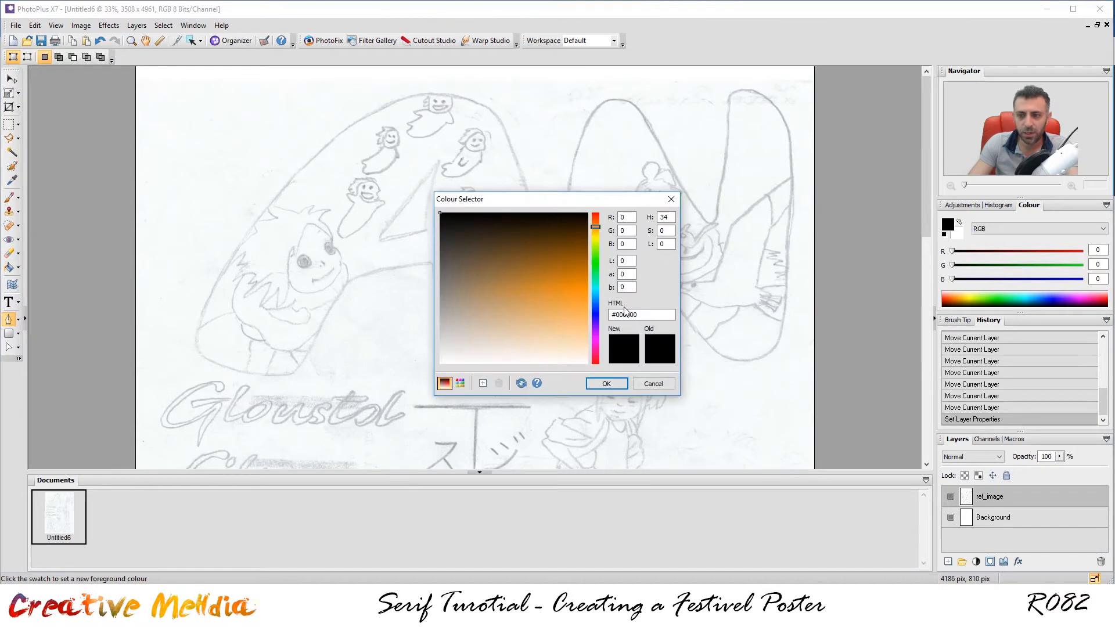
{"action": "left_click_drag", "start_coordinate": [479, 201], "coordinate": [423, 192]}
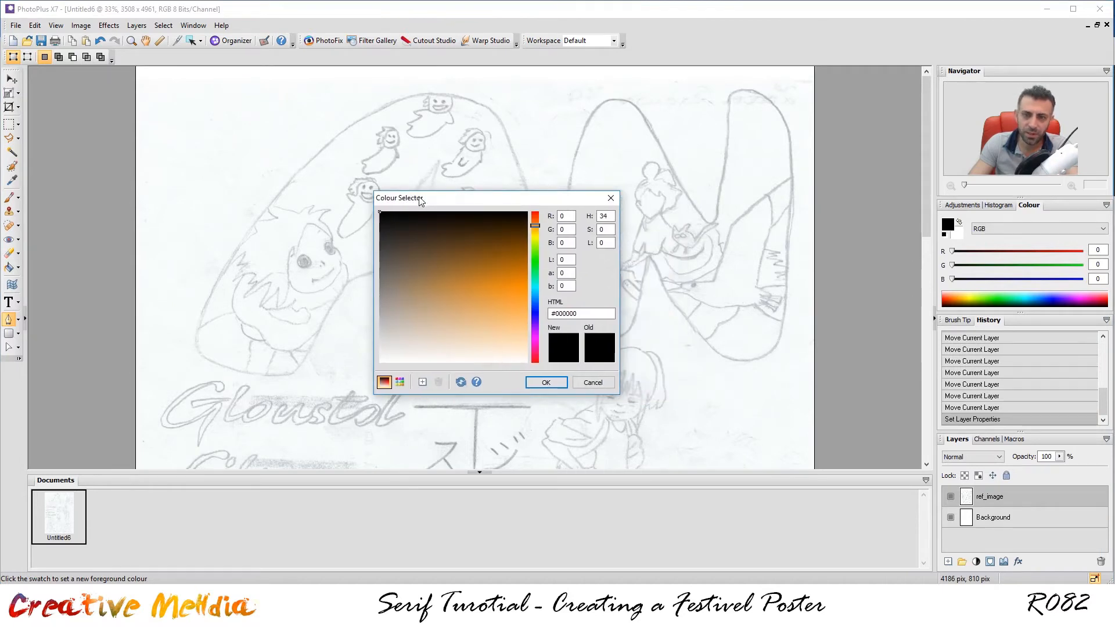
{"action": "left_click", "coordinate": [550, 377]}
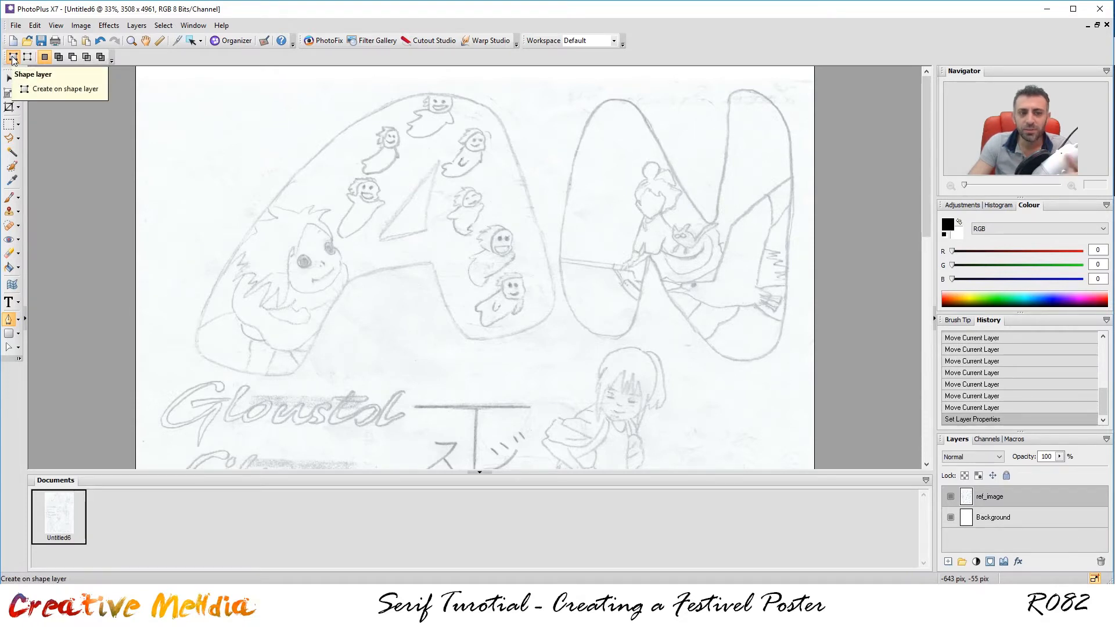
{"action": "left_click", "coordinate": [42, 58]}
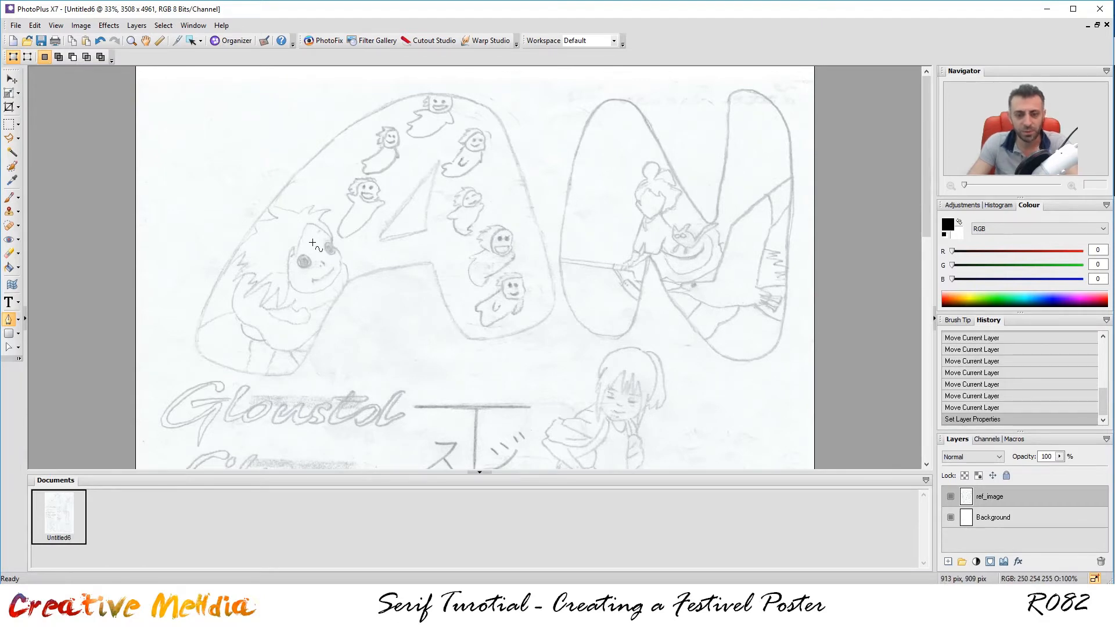
{"action": "left_click", "coordinate": [217, 365]}
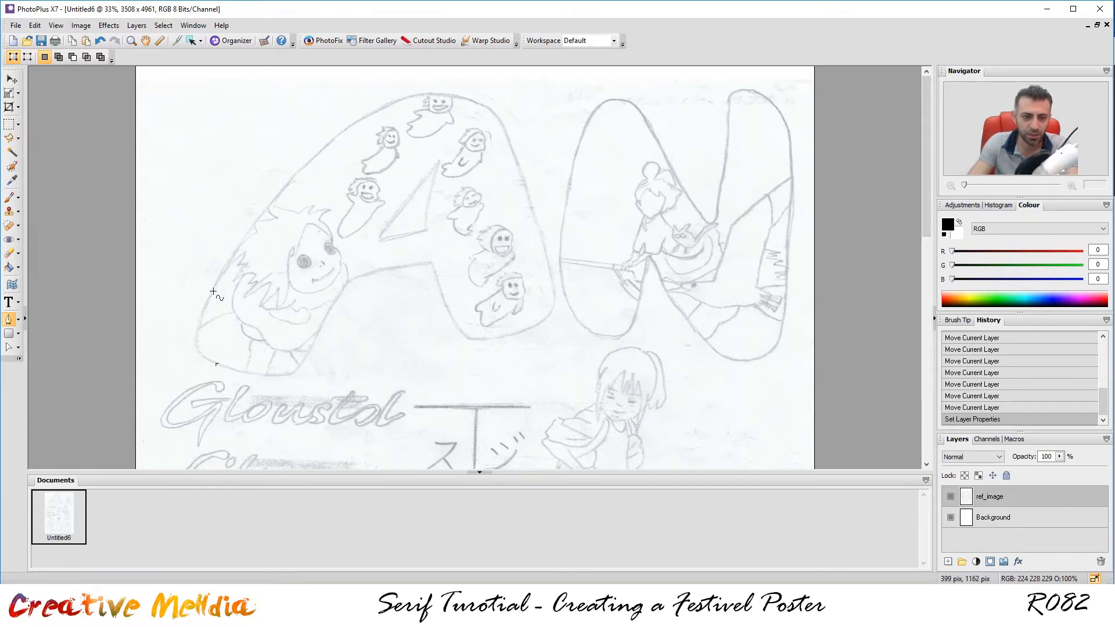
Add curved nodes up the A's left side, over its top and down to its lower-right corner.
{"action": "left_click_drag", "start_coordinate": [209, 297], "coordinate": [241, 238]}
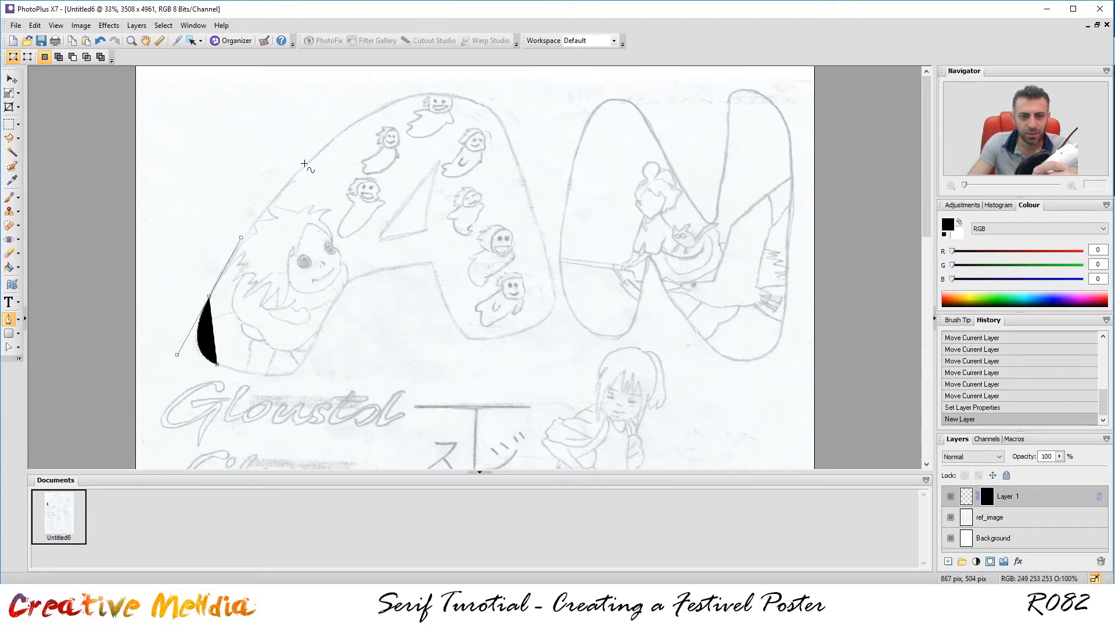
{"action": "left_click_drag", "start_coordinate": [318, 153], "coordinate": [417, 94]}
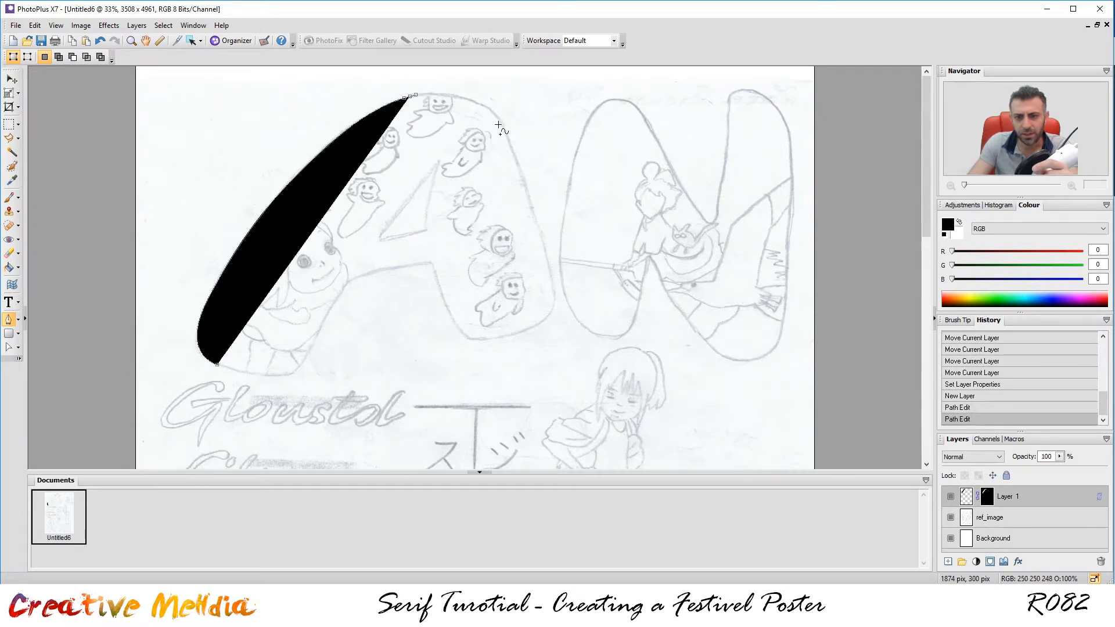
{"action": "left_click_drag", "start_coordinate": [502, 126], "coordinate": [519, 163]}
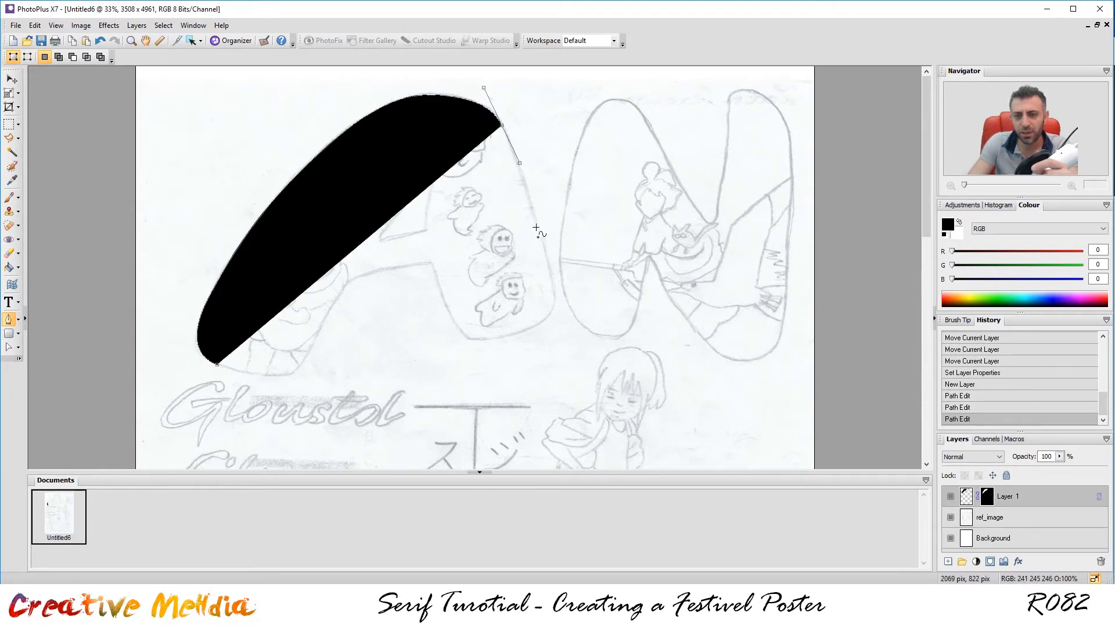
{"action": "left_click", "coordinate": [548, 261]}
{"action": "left_click_drag", "start_coordinate": [550, 270], "coordinate": [556, 306]}
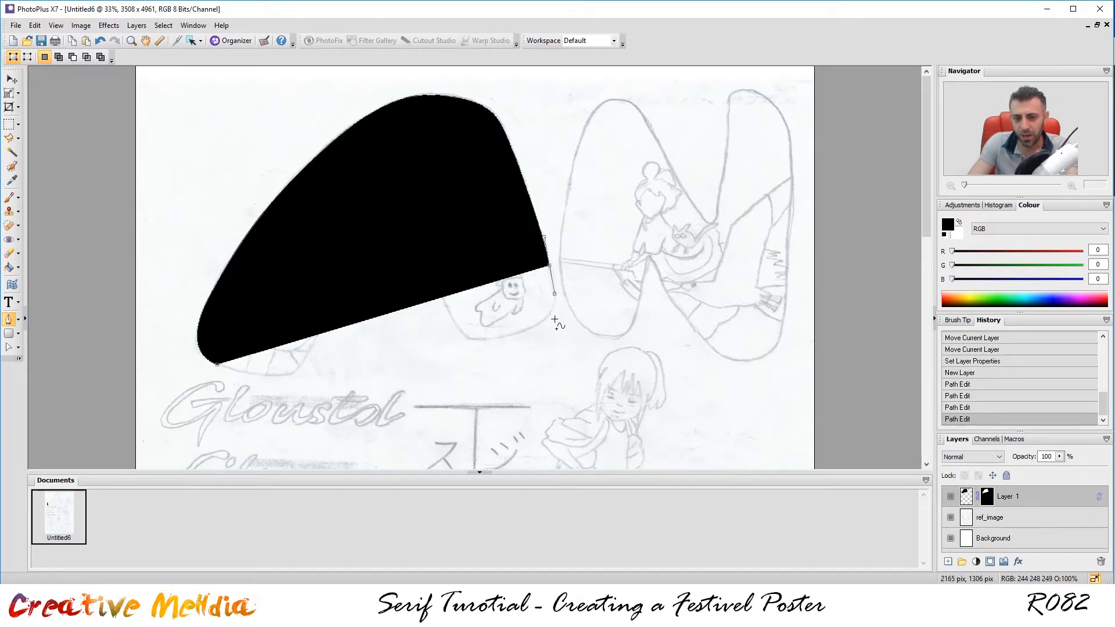
{"action": "left_click_drag", "start_coordinate": [532, 329], "coordinate": [501, 345]}
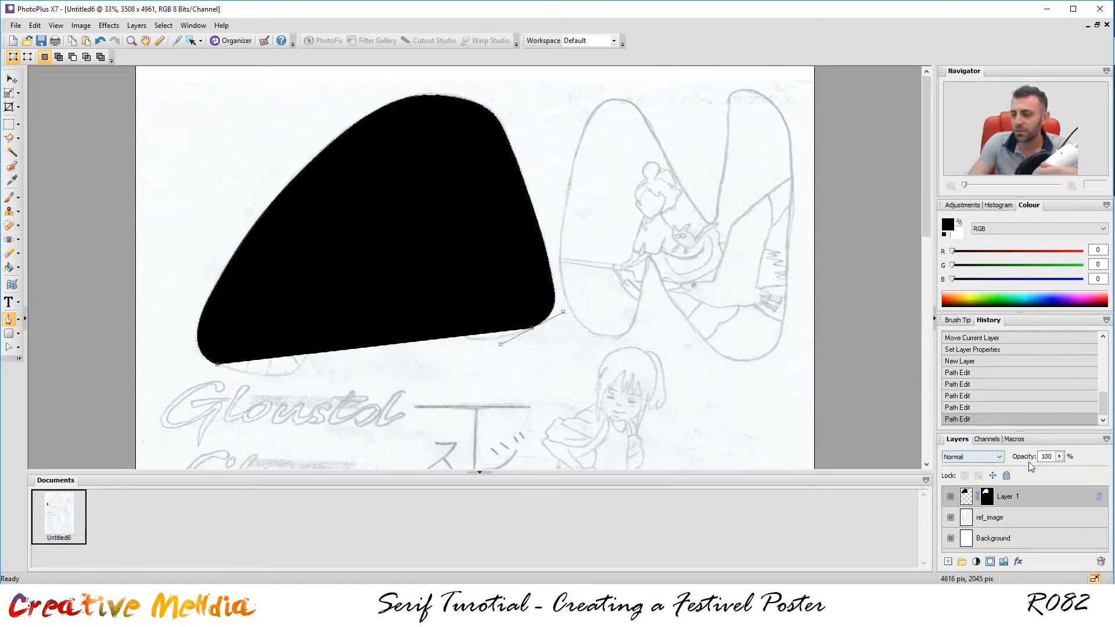
Lower the shape's opacity, then trace the A's inner notch and bottom edge and close the outline.
{"action": "left_click", "coordinate": [1059, 456]}
{"action": "left_click_drag", "start_coordinate": [1063, 468], "coordinate": [1014, 475]}
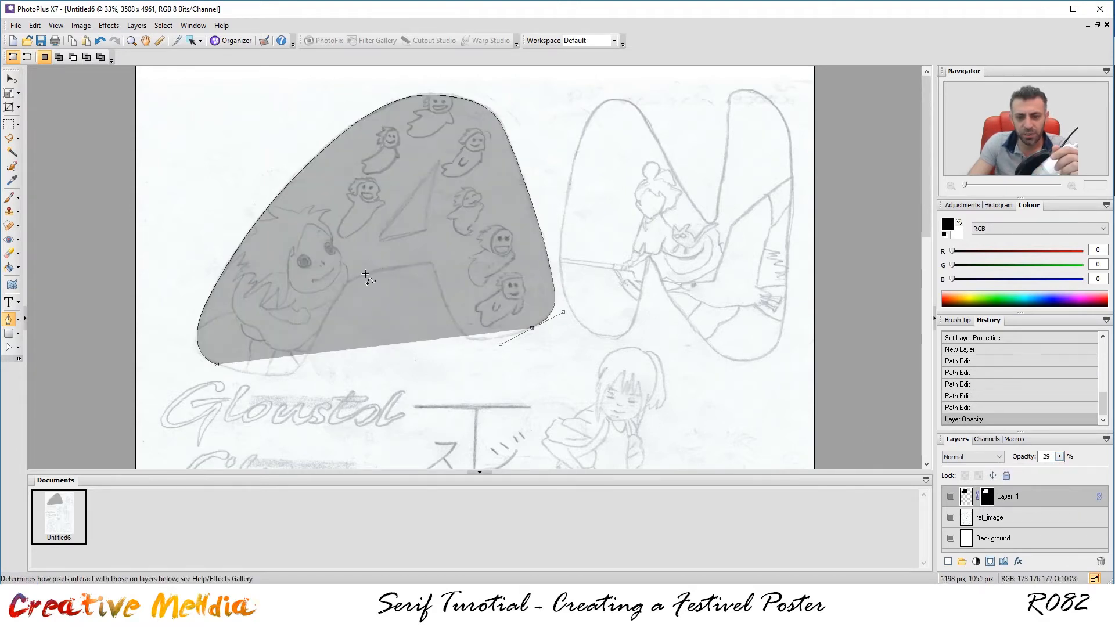
{"action": "left_click_drag", "start_coordinate": [452, 315], "coordinate": [445, 284]}
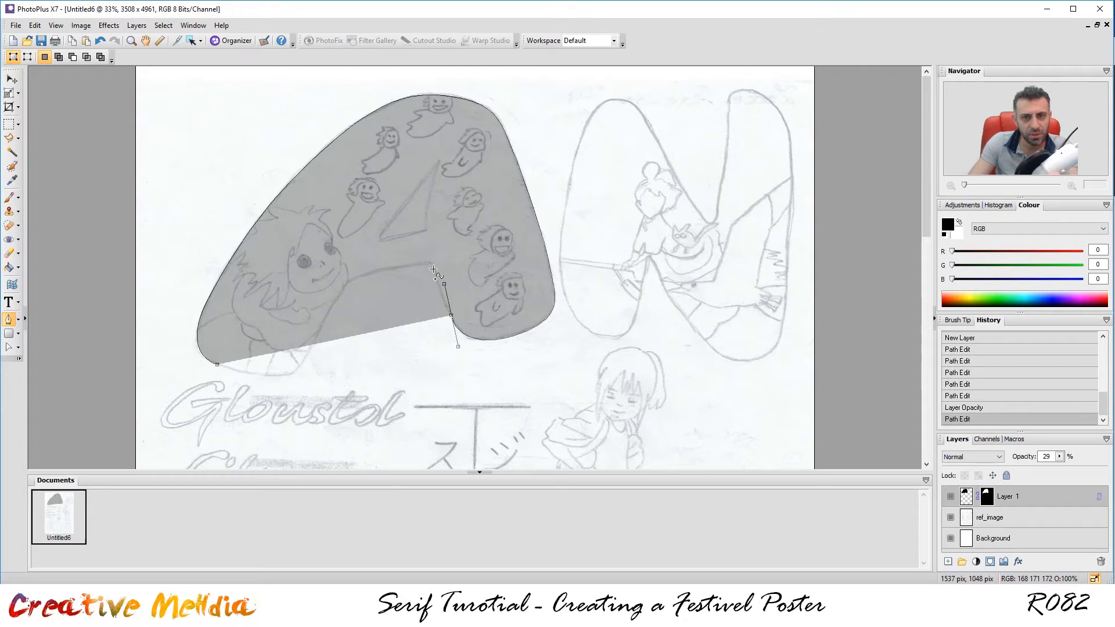
{"action": "key", "text": "Delete"}
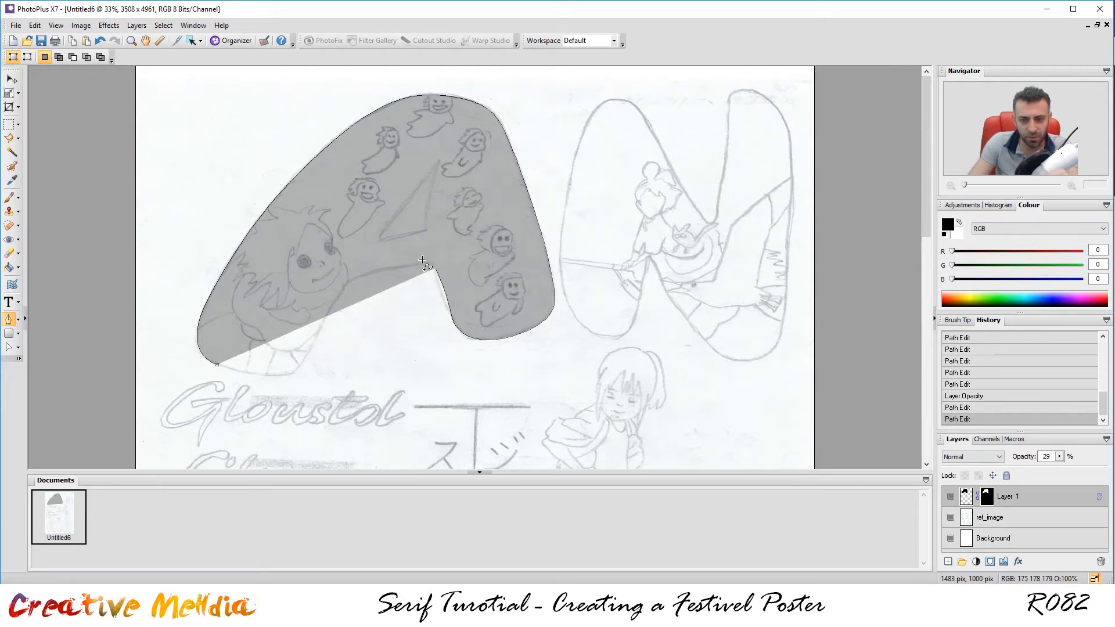
{"action": "left_click_drag", "start_coordinate": [427, 263], "coordinate": [404, 267]}
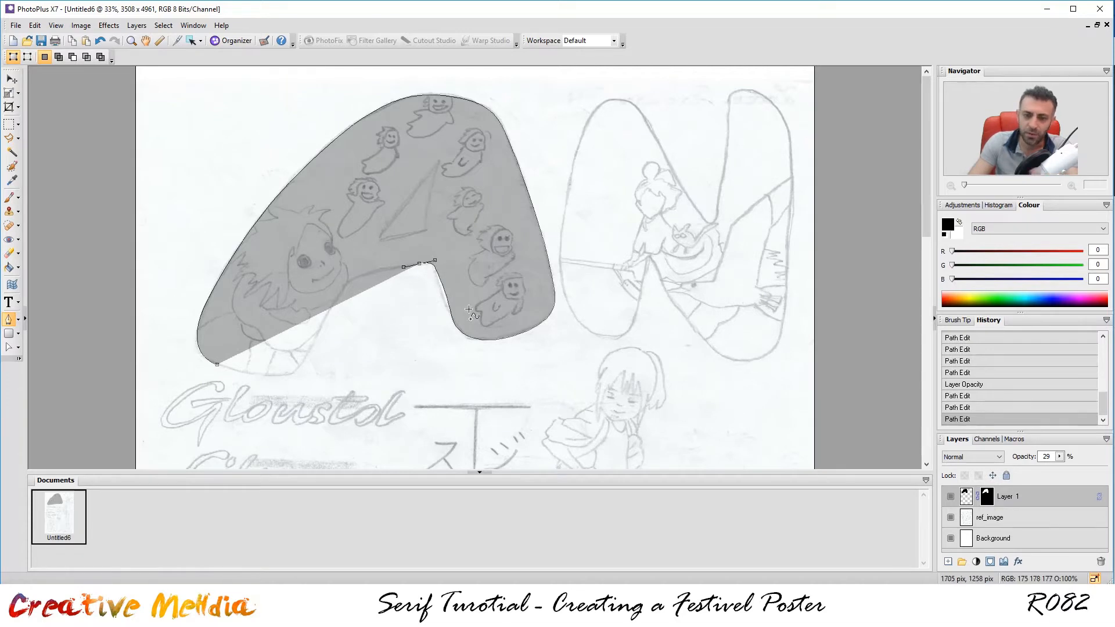
{"action": "left_click", "coordinate": [362, 276]}
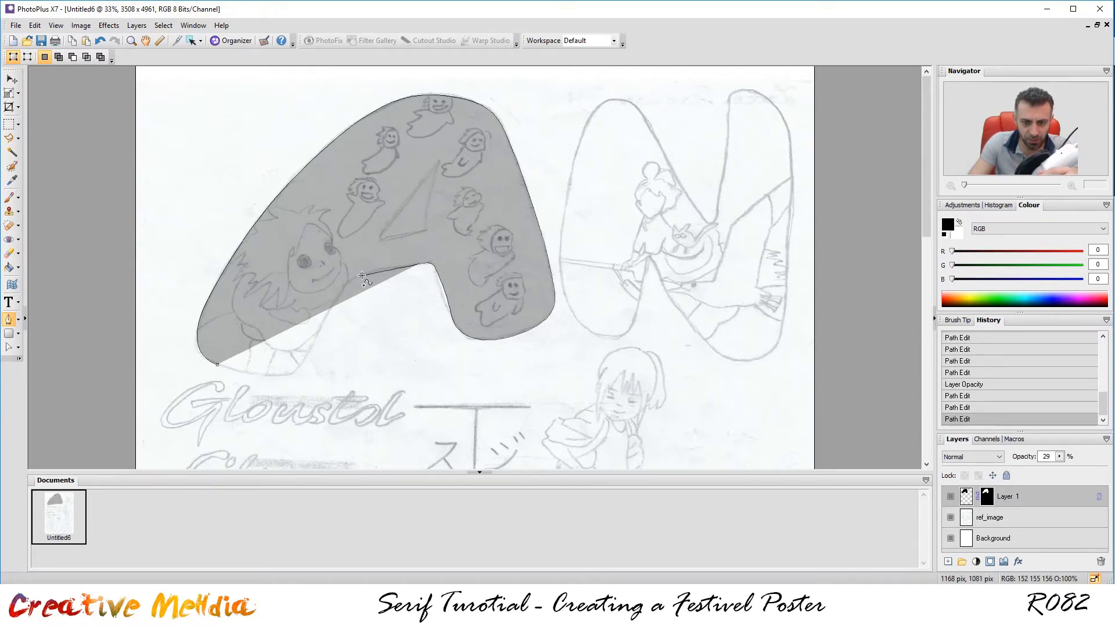
{"action": "mouse_move", "coordinate": [340, 297]}
{"action": "left_mouse_down"}
{"action": "mouse_move", "coordinate": [324, 316]}
{"action": "mouse_move", "coordinate": [331, 311]}
{"action": "left_mouse_up"}
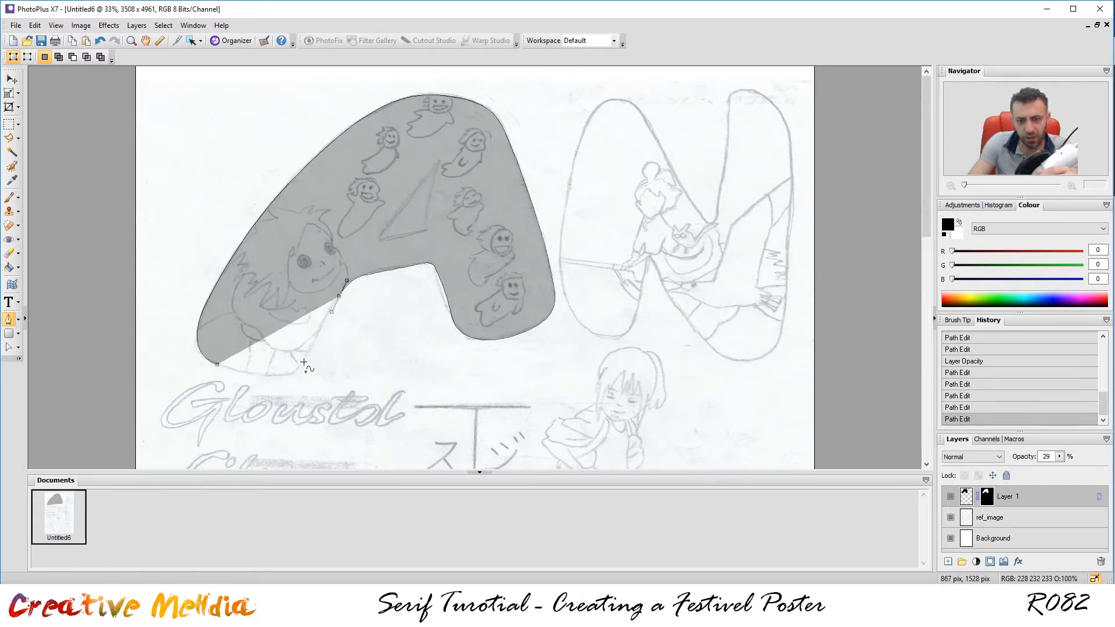
{"action": "left_click", "coordinate": [303, 363]}
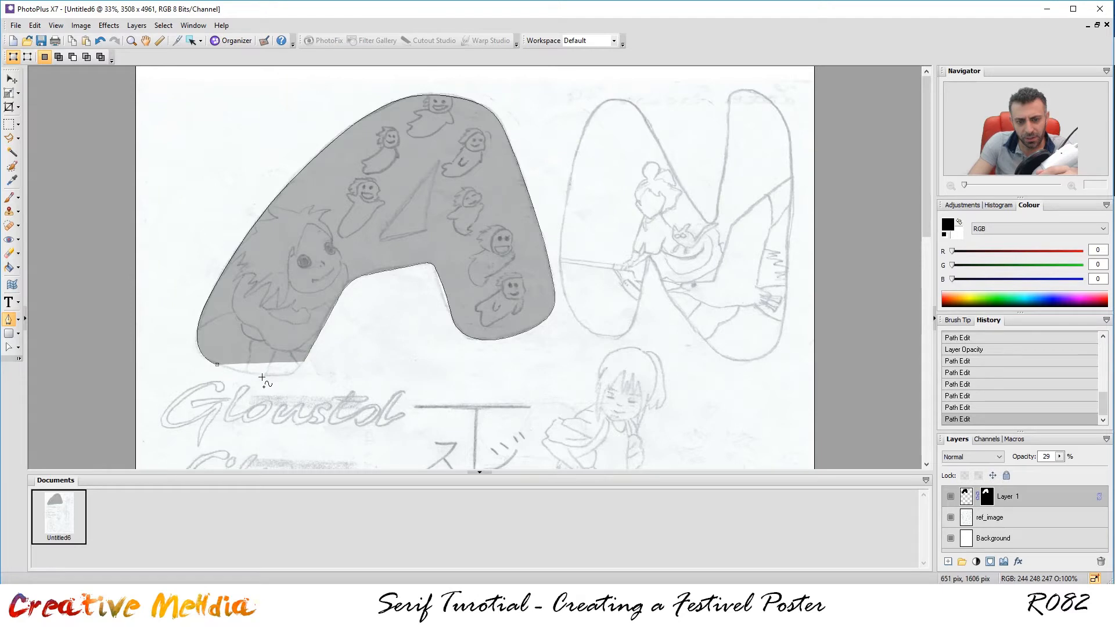
{"action": "left_click_drag", "start_coordinate": [261, 376], "coordinate": [225, 369]}
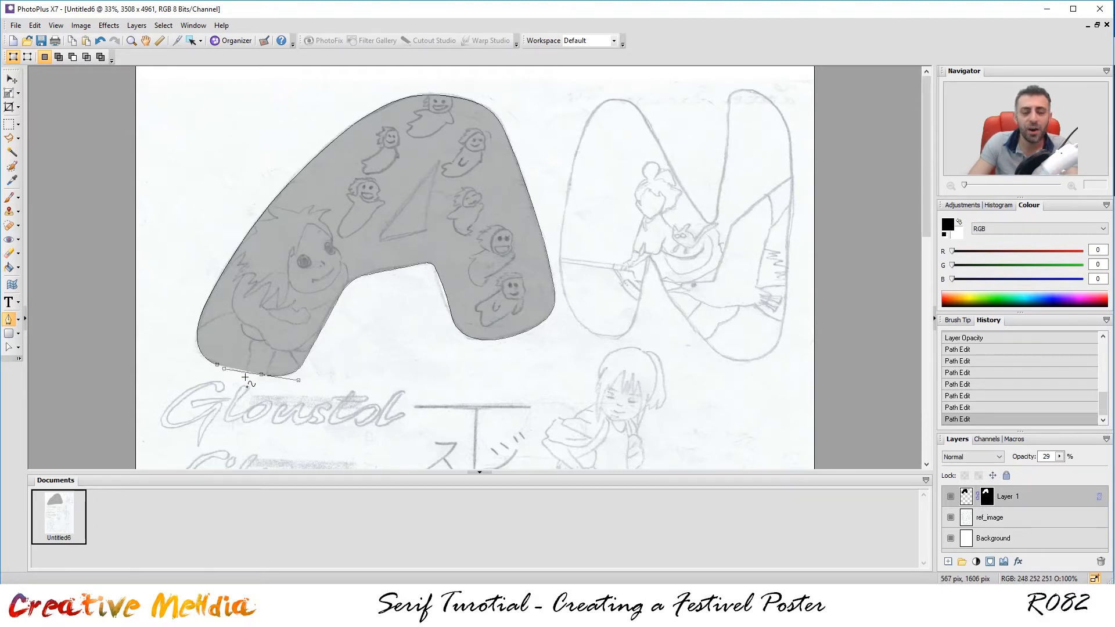
{"action": "left_click", "coordinate": [218, 366]}
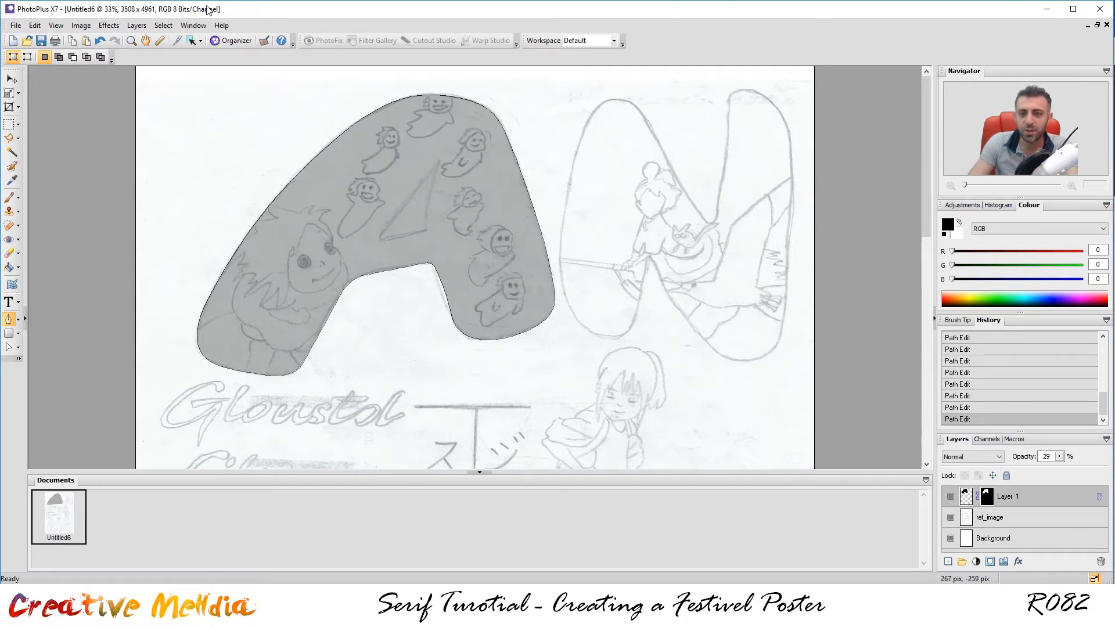
Check the A at 100% opacity, then set Layer 1 back to 13%.
{"action": "left_click", "coordinate": [1059, 457]}
{"action": "left_click_drag", "start_coordinate": [1061, 464], "coordinate": [1103, 470]}
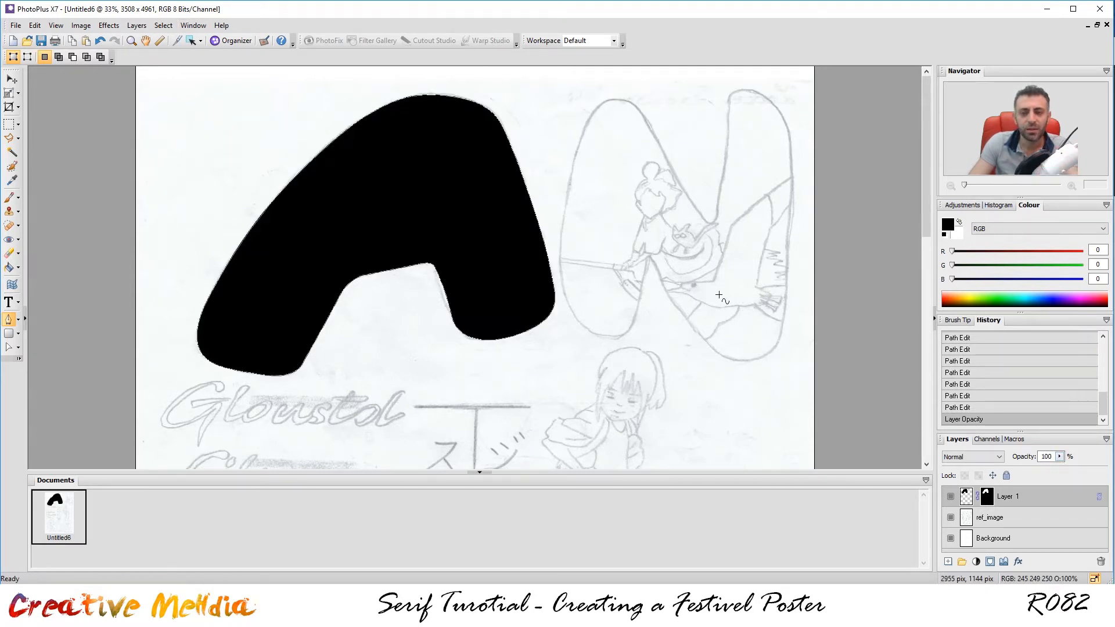
{"action": "scroll", "coordinate": [368, 241], "scroll_direction": "up", "scroll_amount": 3}
{"action": "scroll", "coordinate": [263, 216], "scroll_direction": "up", "scroll_amount": 1}
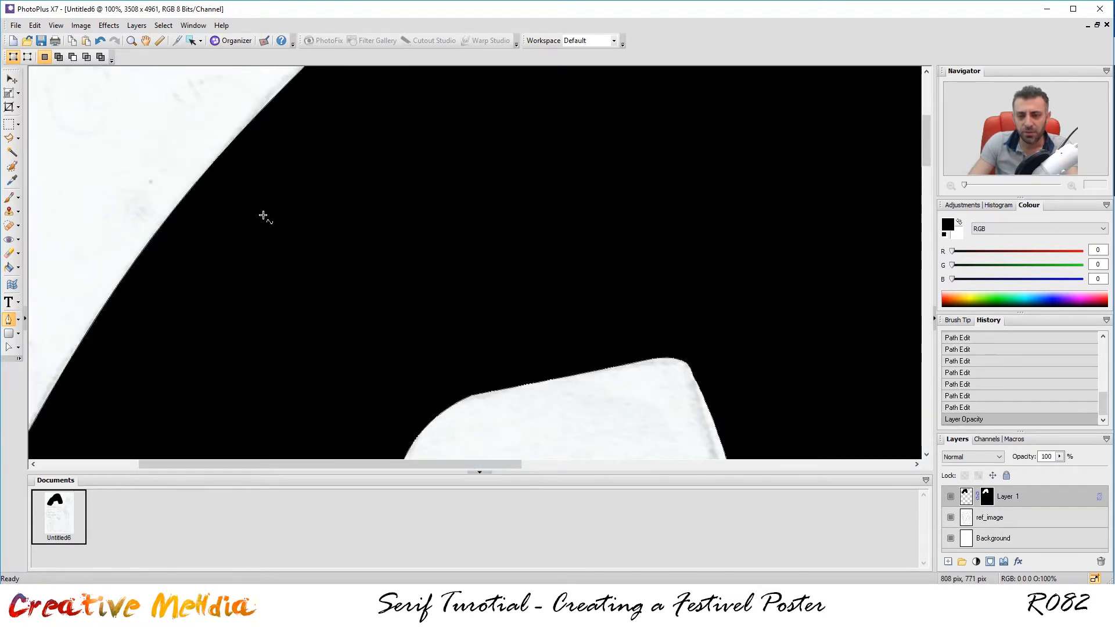
{"action": "scroll", "coordinate": [263, 215], "scroll_direction": "down", "scroll_amount": 3}
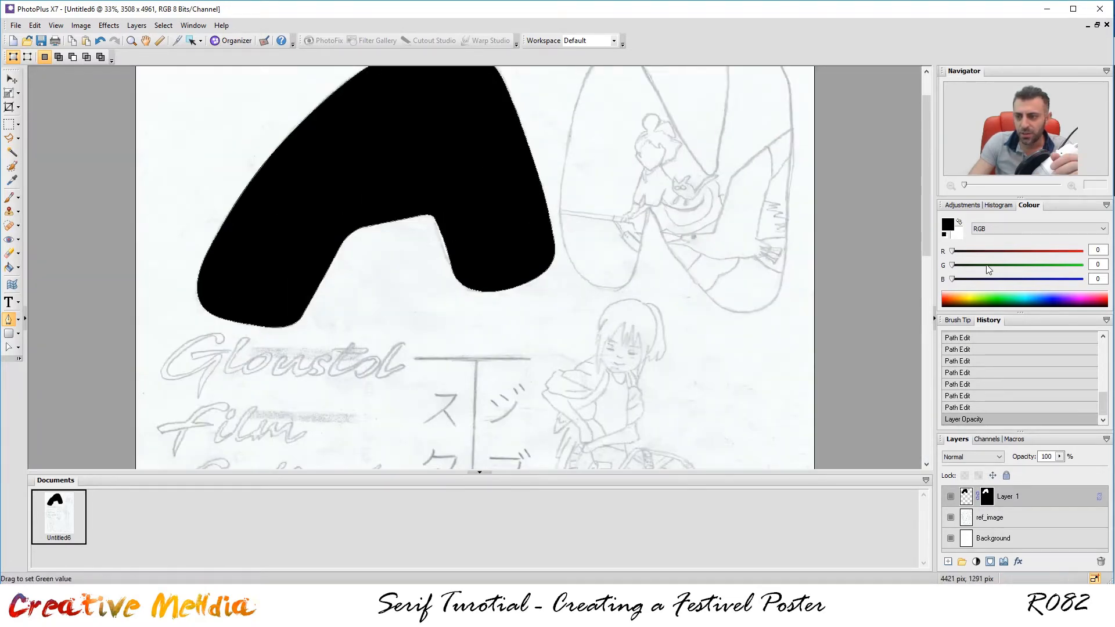
{"action": "left_click_drag", "start_coordinate": [924, 190], "coordinate": [919, 169]}
{"action": "left_click", "coordinate": [1060, 457]}
{"action": "left_click_drag", "start_coordinate": [1052, 471], "coordinate": [1013, 470]}
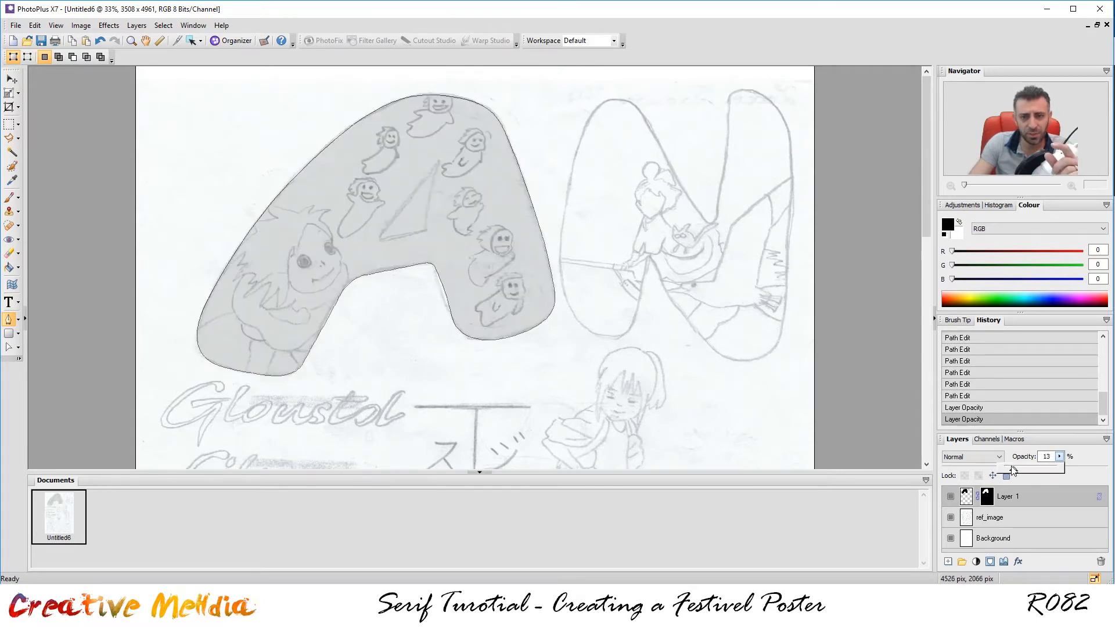
{"action": "scroll", "coordinate": [411, 159], "scroll_direction": "up", "scroll_amount": 3}
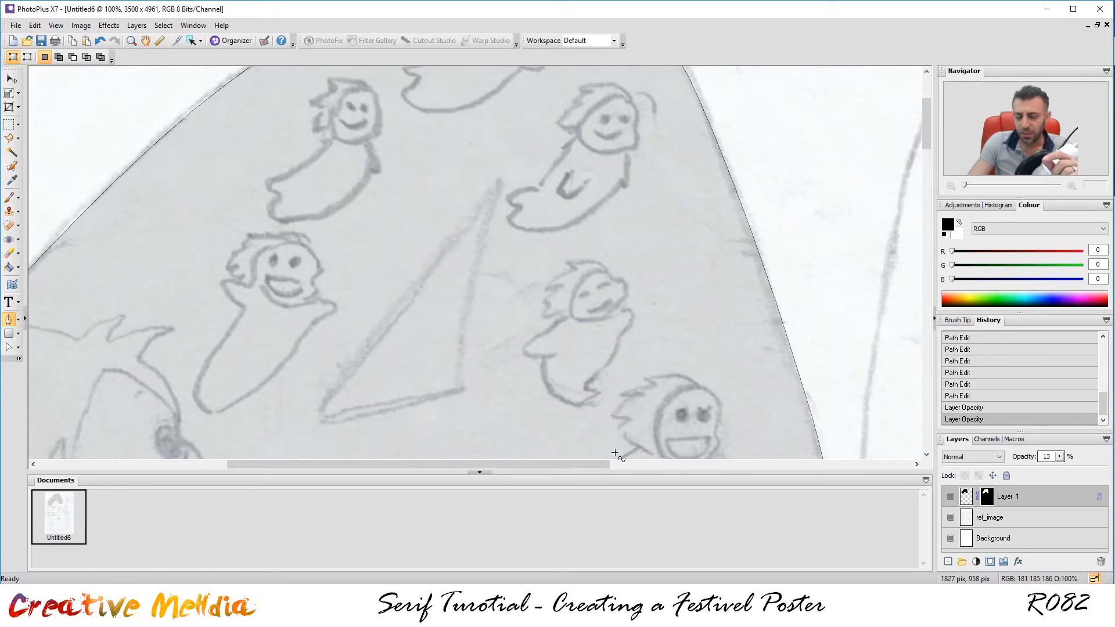
Set the foreground colour to white.
{"action": "left_click", "coordinate": [948, 224]}
{"action": "left_click_drag", "start_coordinate": [501, 261], "coordinate": [372, 427]}
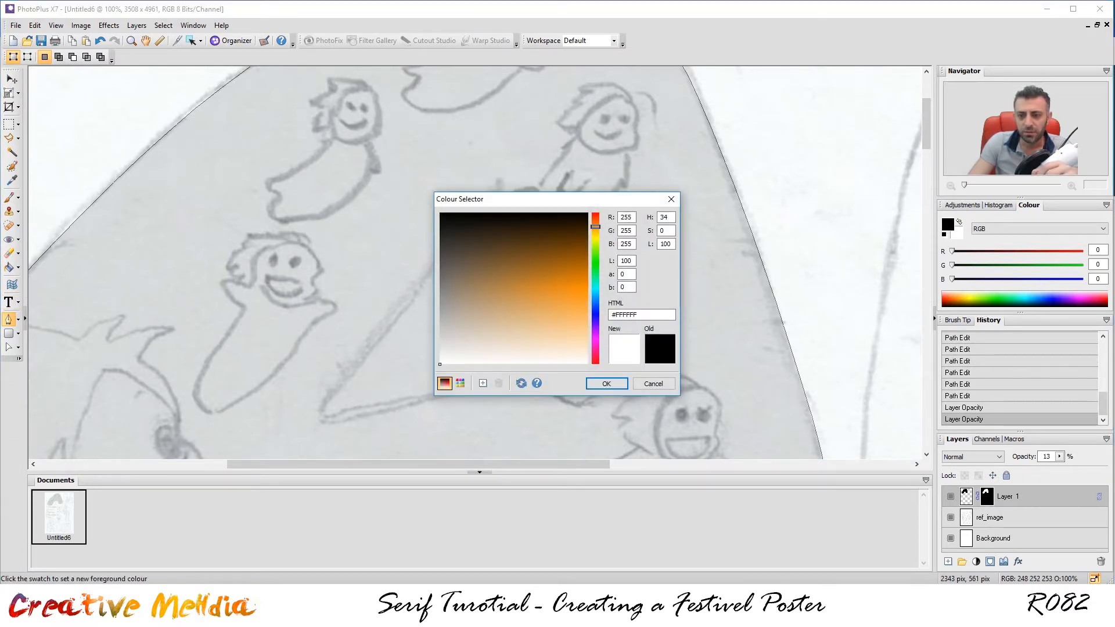
{"action": "left_click", "coordinate": [601, 385]}
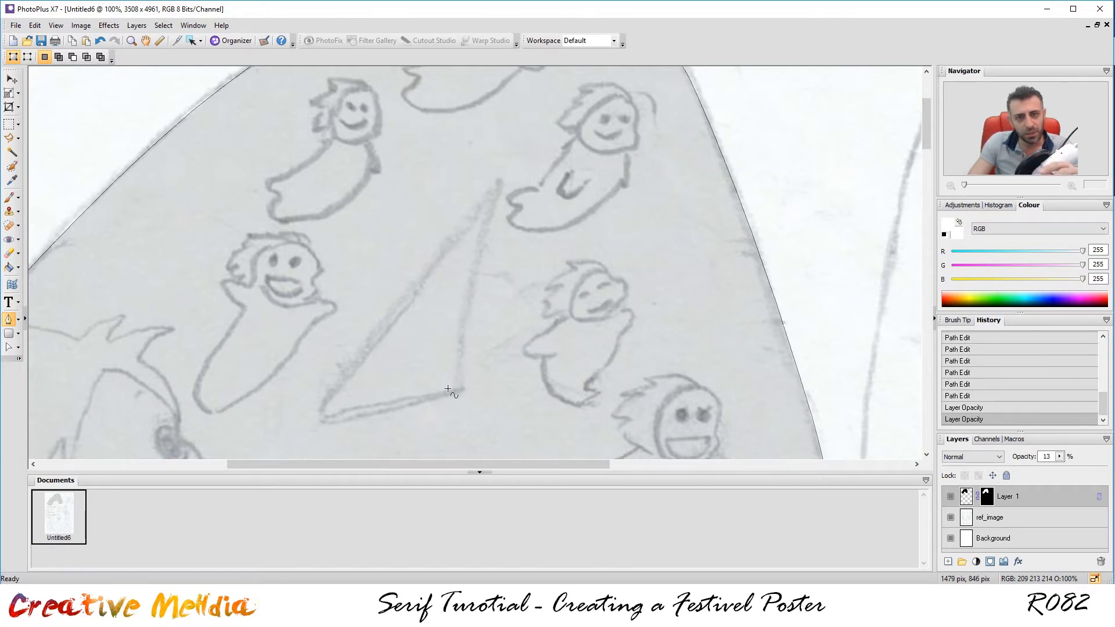
Trace the A's inner triangle with rounded corners as a closed white shape.
{"action": "left_click", "coordinate": [336, 415]}
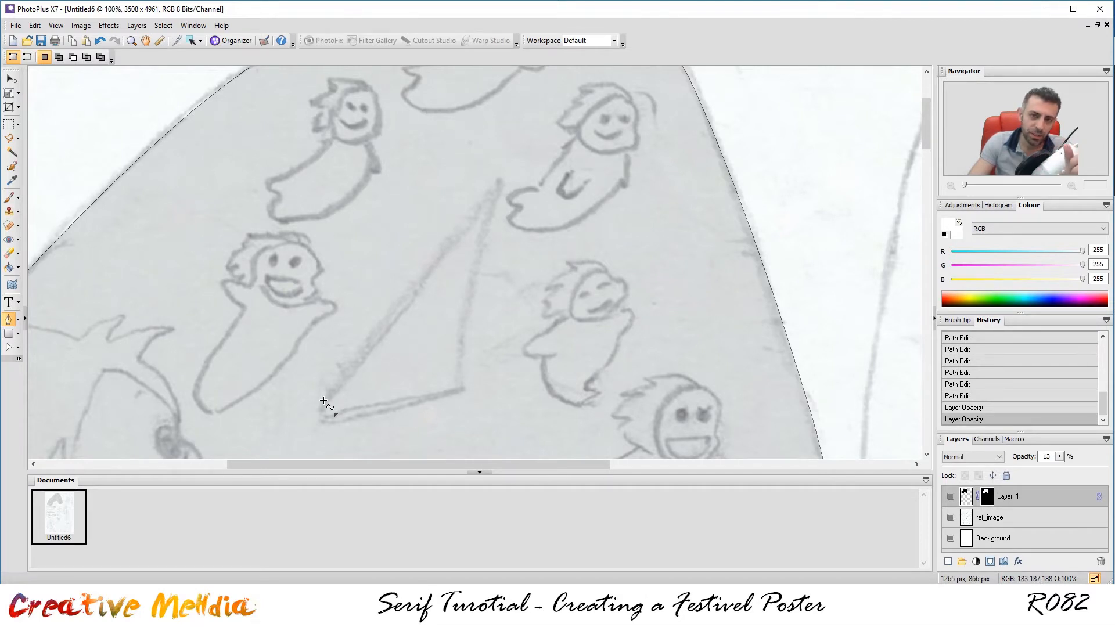
{"action": "left_click_drag", "start_coordinate": [326, 400], "coordinate": [343, 383]}
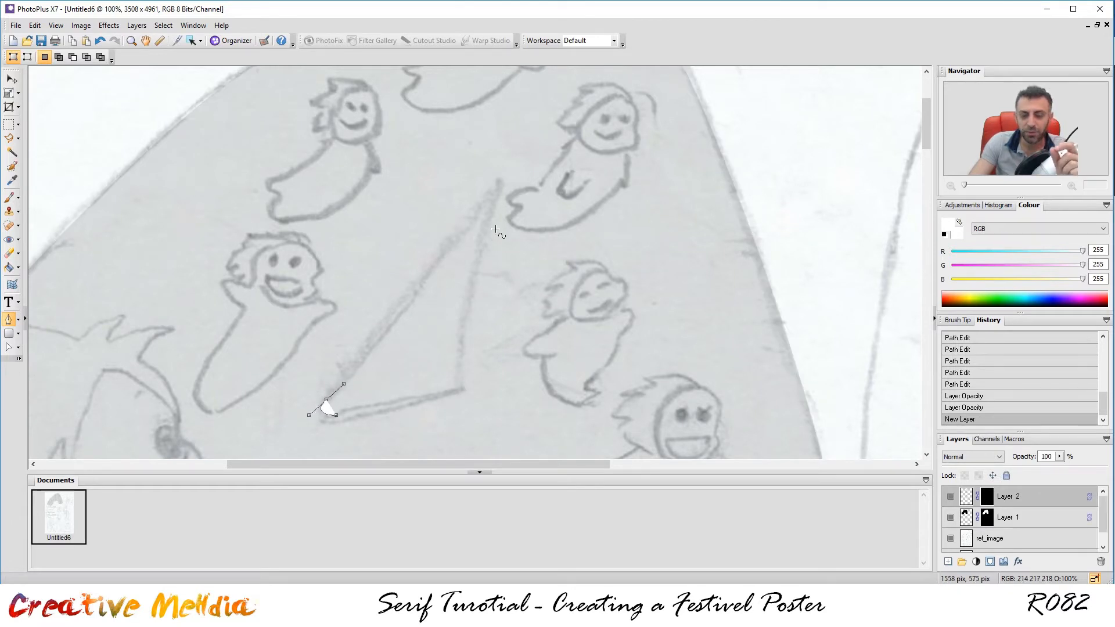
{"action": "left_click", "coordinate": [486, 198]}
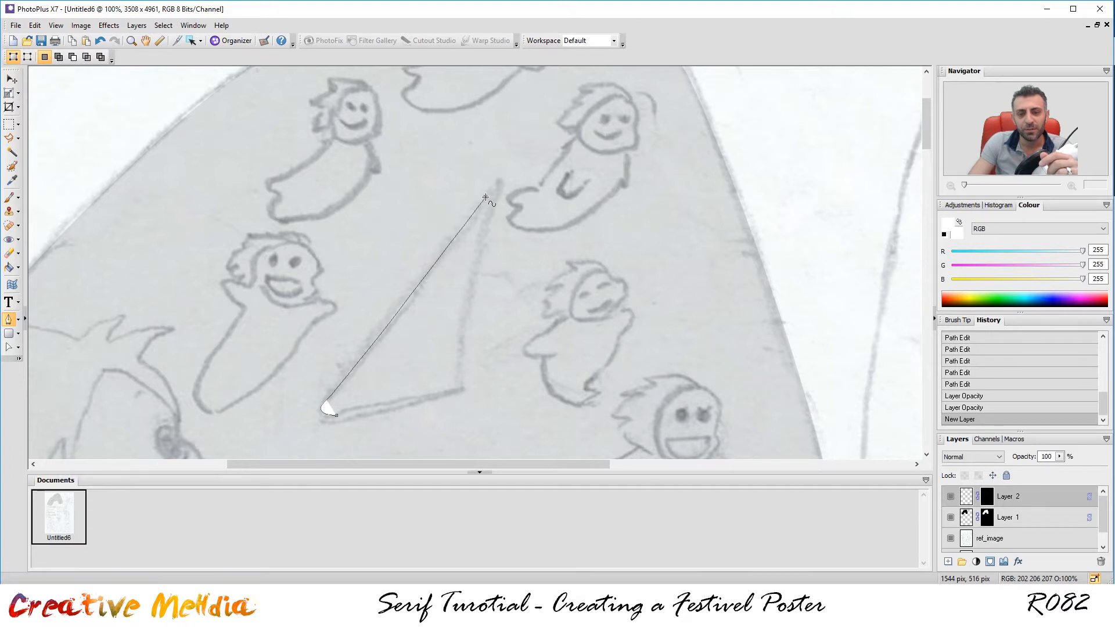
{"action": "left_click_drag", "start_coordinate": [485, 198], "coordinate": [486, 224]}
{"action": "left_click_drag", "start_coordinate": [459, 378], "coordinate": [450, 400]}
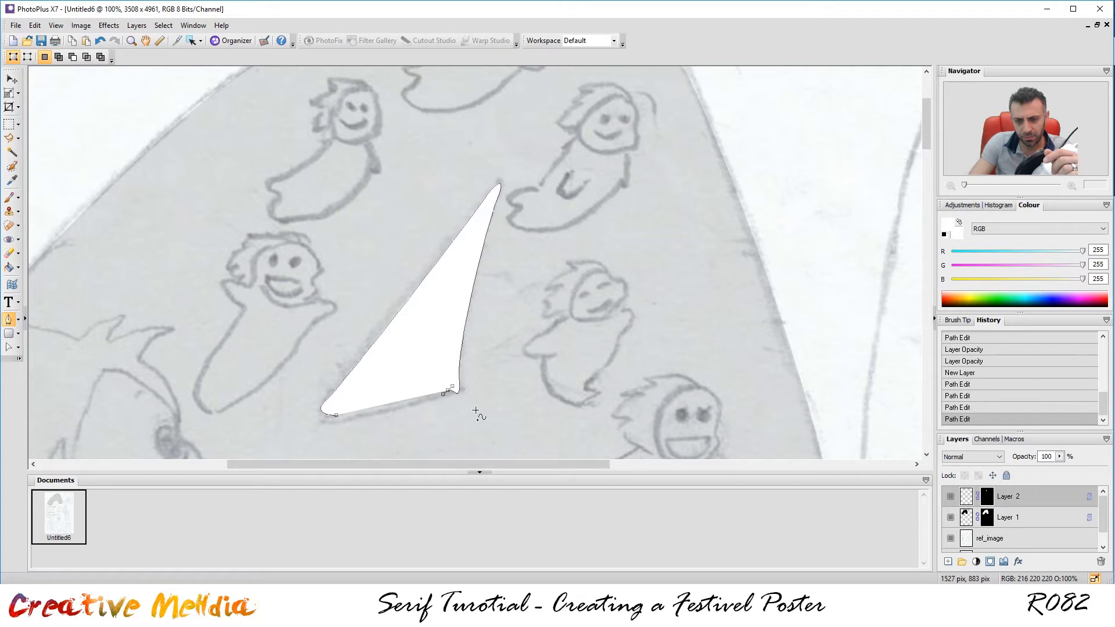
{"action": "key", "text": "ctrl+z"}
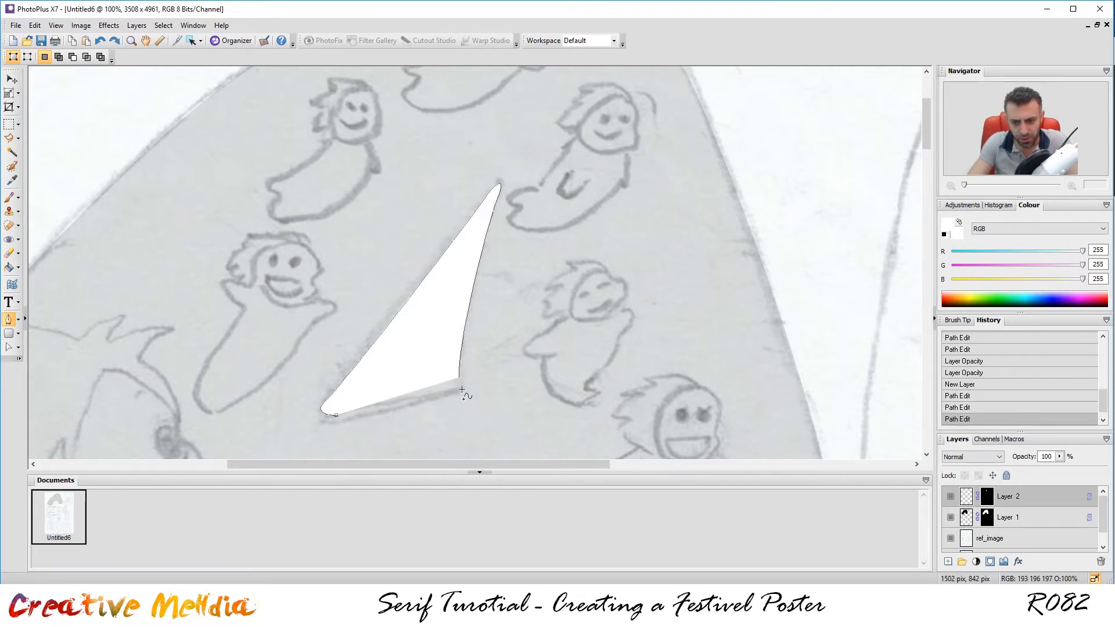
{"action": "mouse_move", "coordinate": [455, 391]}
{"action": "left_mouse_down"}
{"action": "mouse_move", "coordinate": [438, 397]}
{"action": "mouse_move", "coordinate": [449, 392]}
{"action": "left_mouse_up"}
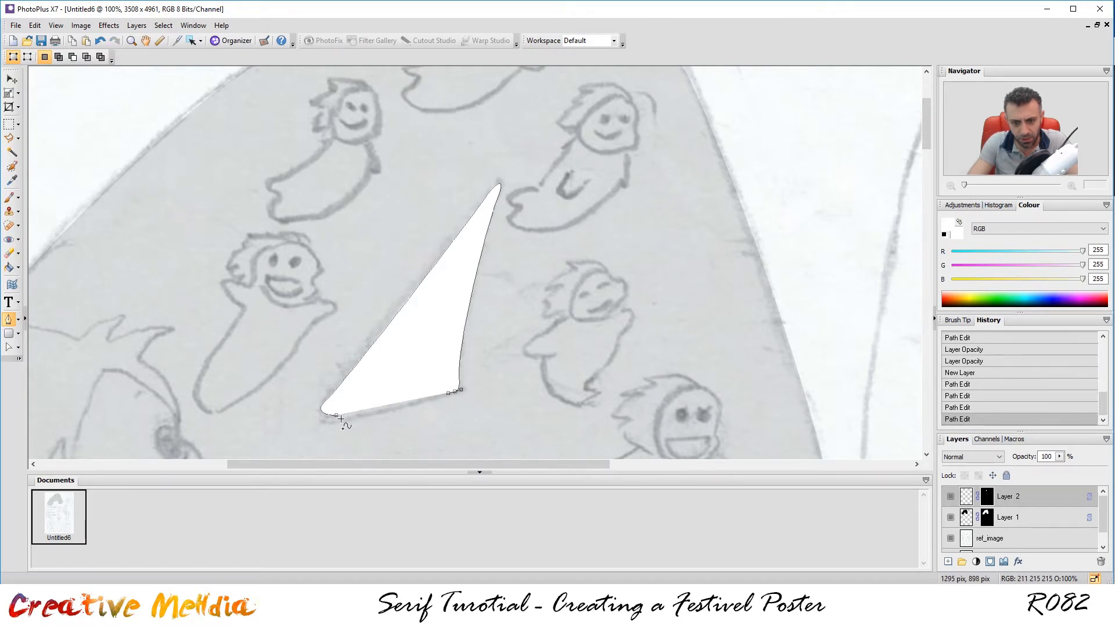
{"action": "left_click_drag", "start_coordinate": [337, 414], "coordinate": [273, 422]}
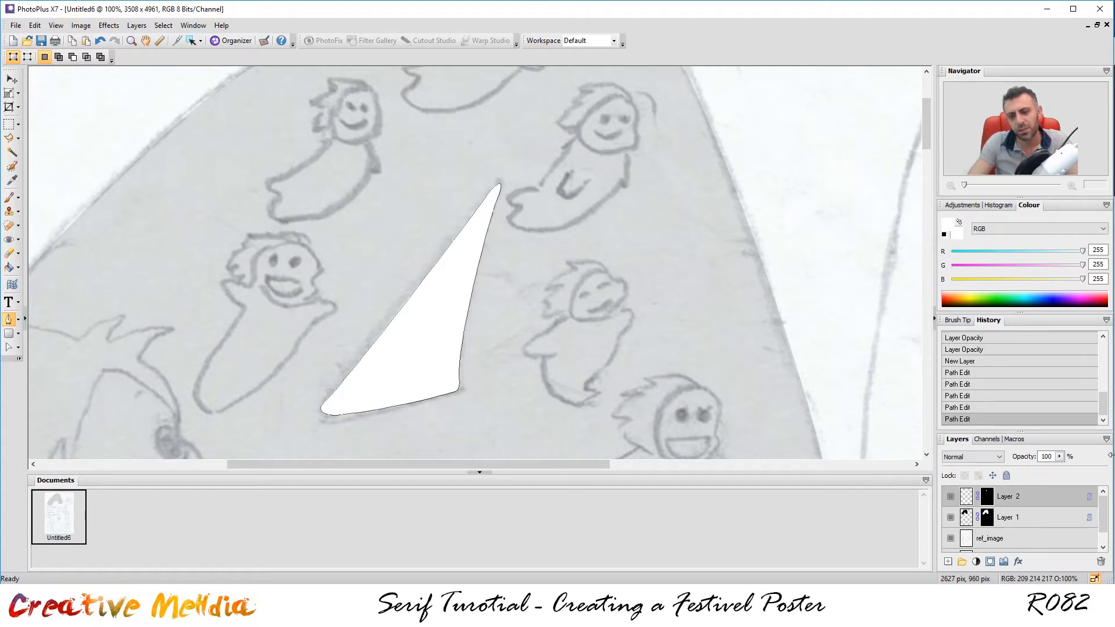
{"action": "left_click", "coordinate": [9, 124]}
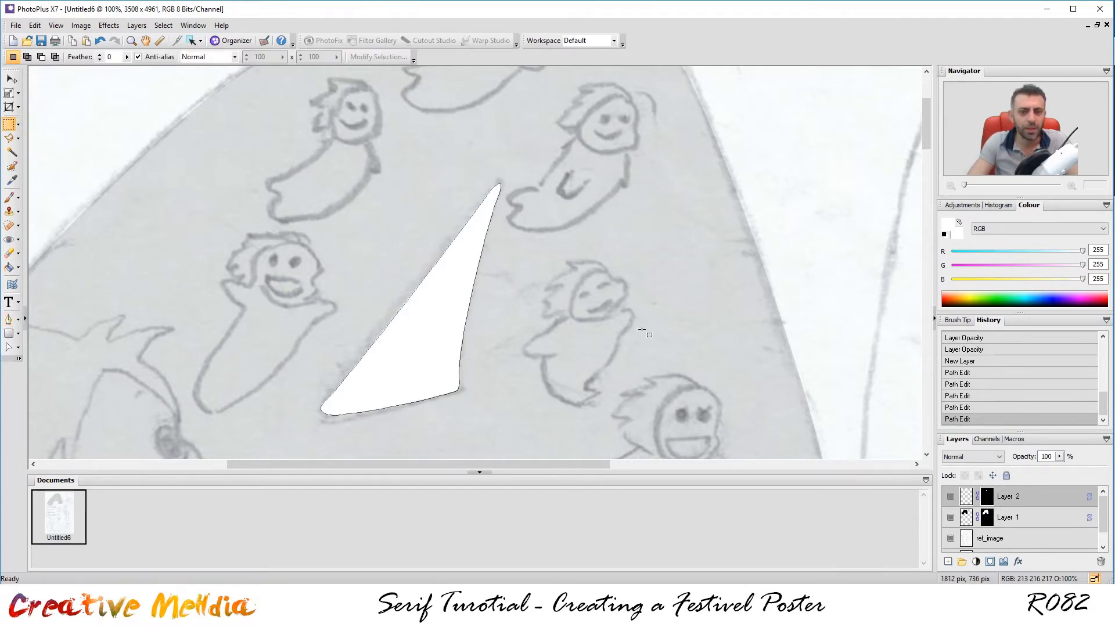
Deselect, set Layer 1's A to 100% opacity, and hide the ref_image sketch.
{"action": "left_click", "coordinate": [627, 249]}
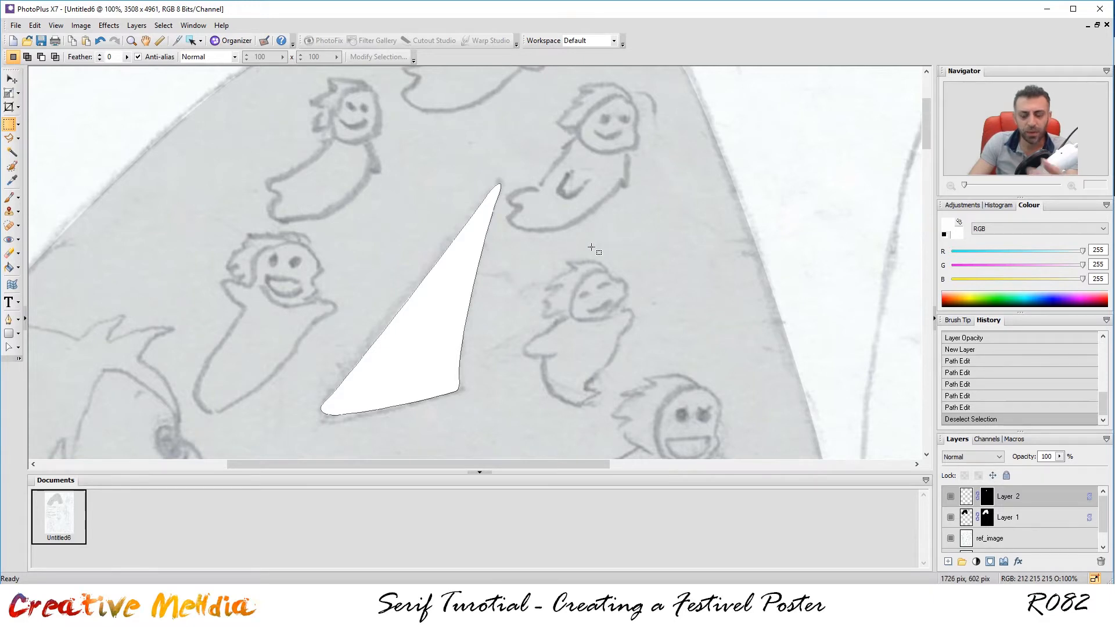
{"action": "scroll", "coordinate": [612, 265], "scroll_direction": "down", "scroll_amount": 1}
{"action": "scroll", "coordinate": [613, 276], "scroll_direction": "down", "scroll_amount": 1}
{"action": "scroll", "coordinate": [613, 278], "scroll_direction": "up", "scroll_amount": 1}
{"action": "scroll", "coordinate": [616, 279], "scroll_direction": "down", "scroll_amount": 1}
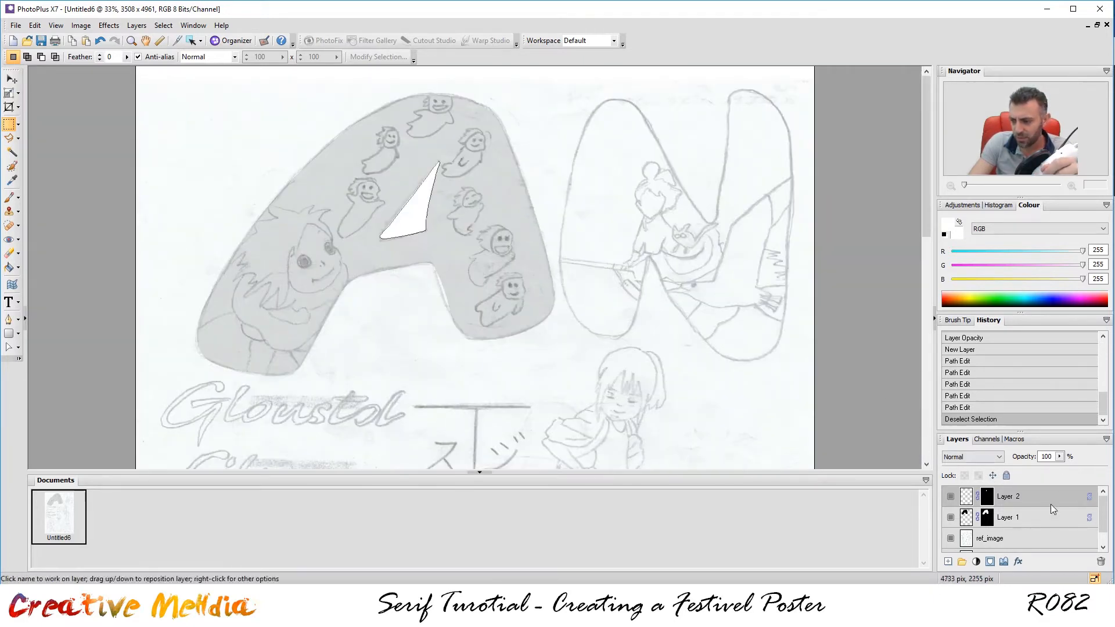
{"action": "left_click", "coordinate": [1016, 517]}
{"action": "left_click_drag", "start_coordinate": [1060, 456], "coordinate": [1108, 471]}
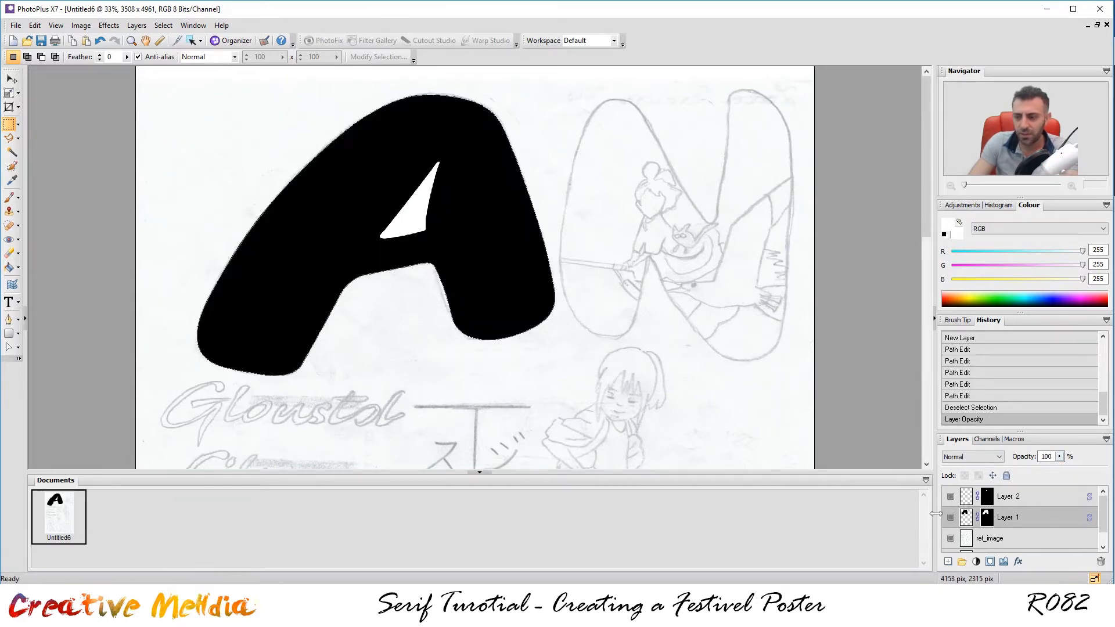
{"action": "left_click", "coordinate": [950, 538]}
Merge Layer 1 and Layer 2 into one layer, then show ref_image again.
{"action": "scroll", "coordinate": [624, 343], "scroll_direction": "down", "scroll_amount": 4}
{"action": "scroll", "coordinate": [622, 331], "scroll_direction": "up", "scroll_amount": 3}
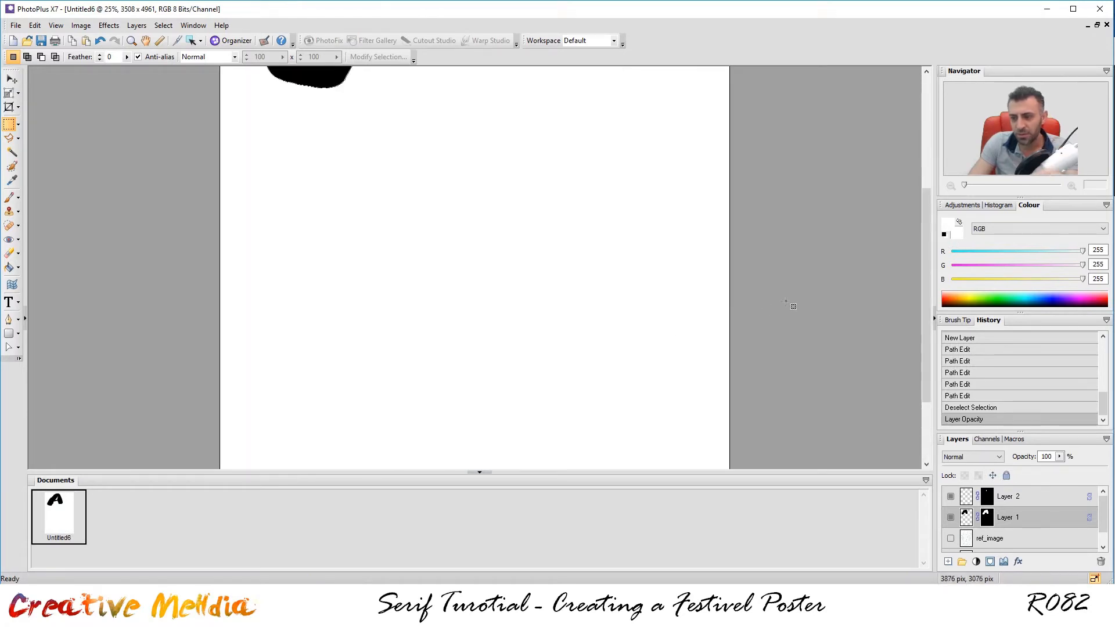
{"action": "scroll", "coordinate": [598, 232], "scroll_direction": "up", "scroll_amount": 5}
{"action": "scroll", "coordinate": [579, 134], "scroll_direction": "up", "scroll_amount": 1}
{"action": "scroll", "coordinate": [580, 134], "scroll_direction": "up", "scroll_amount": 1}
{"action": "scroll", "coordinate": [559, 128], "scroll_direction": "down", "scroll_amount": 1}
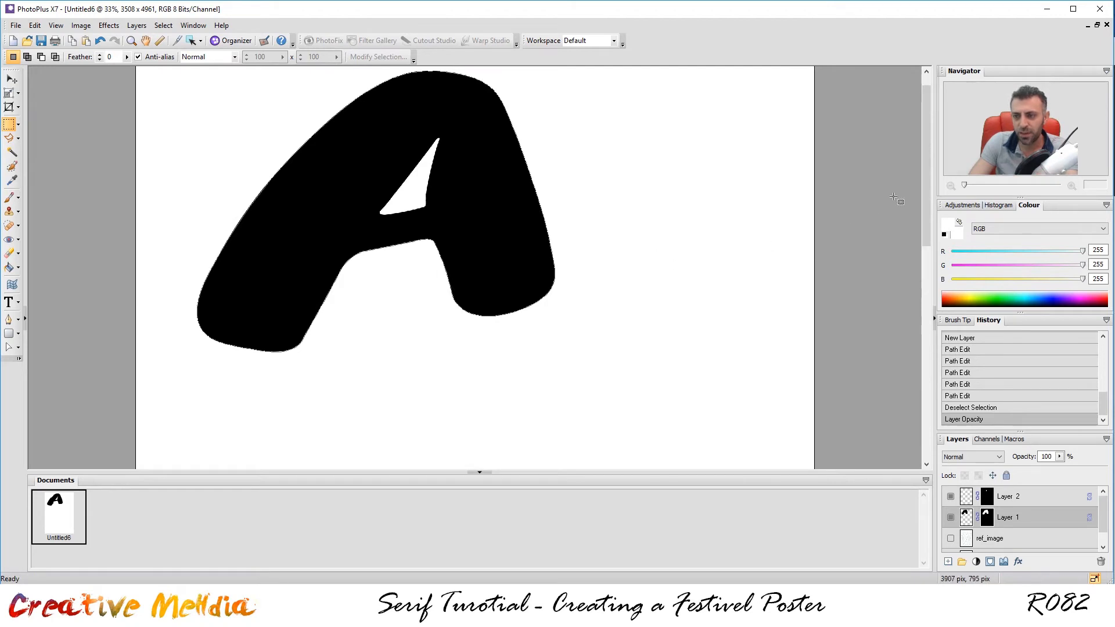
{"action": "scroll", "coordinate": [930, 203], "scroll_direction": "up", "scroll_amount": 1}
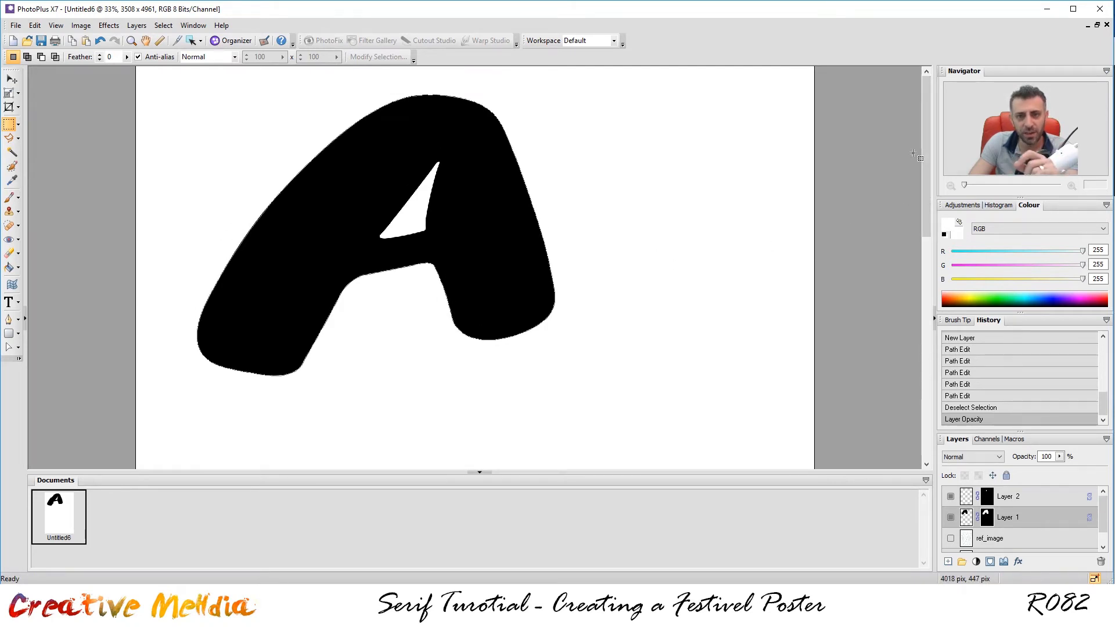
{"action": "left_click", "coordinate": [1029, 503], "text": "ctrl"}
{"action": "right_click", "coordinate": [1030, 500]}
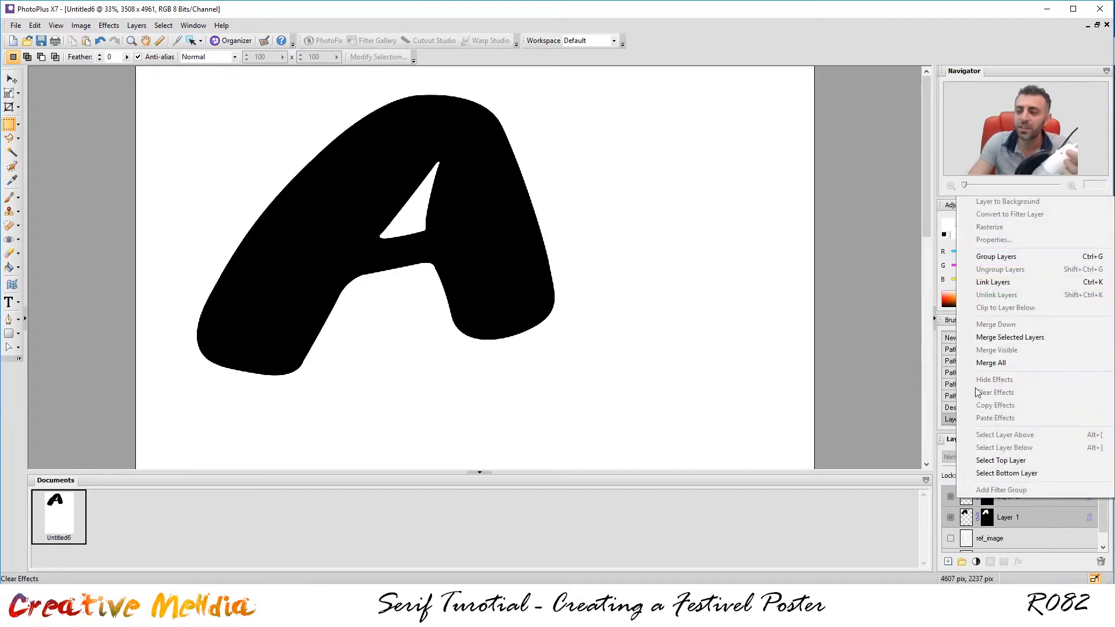
{"action": "left_click", "coordinate": [1000, 338]}
{"action": "left_click", "coordinate": [950, 497]}
{"action": "left_click", "coordinate": [949, 498]}
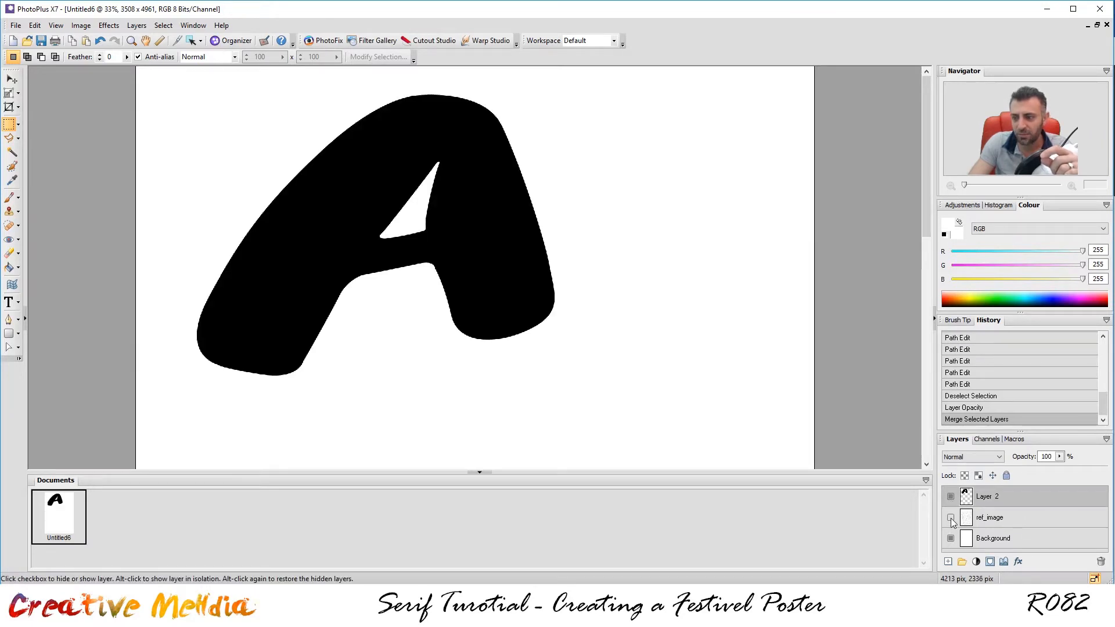
{"action": "left_click", "coordinate": [949, 516]}
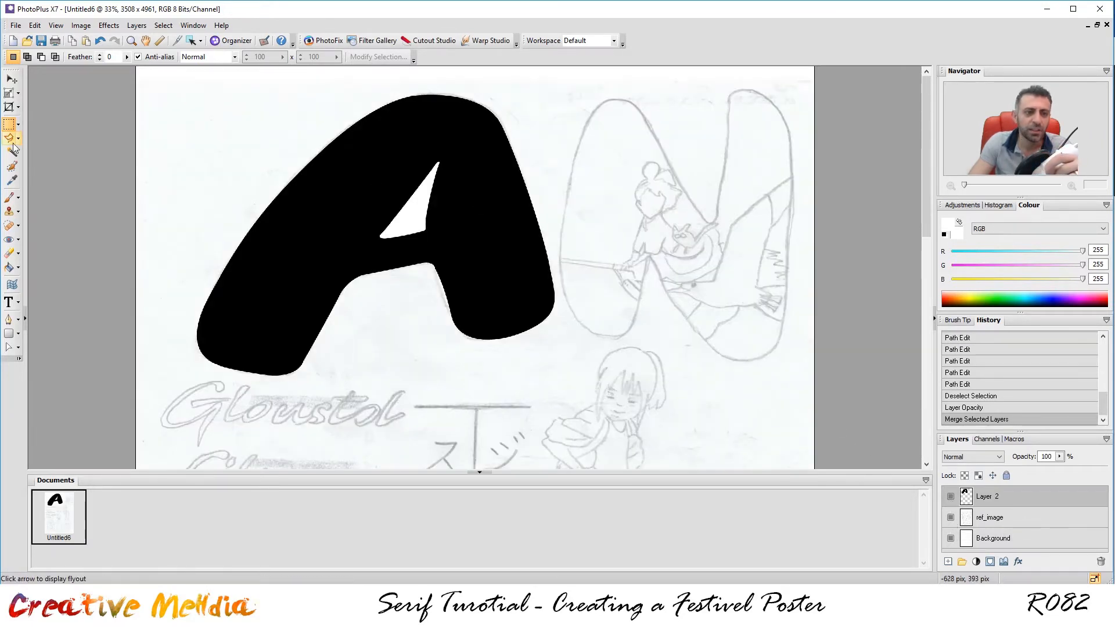
Magic-wand the A's white inner triangle on Layer 2, delete it, and deselect.
{"action": "scroll", "coordinate": [388, 176], "scroll_direction": "up", "scroll_amount": 2}
{"action": "scroll", "coordinate": [464, 154], "scroll_direction": "down", "scroll_amount": 2}
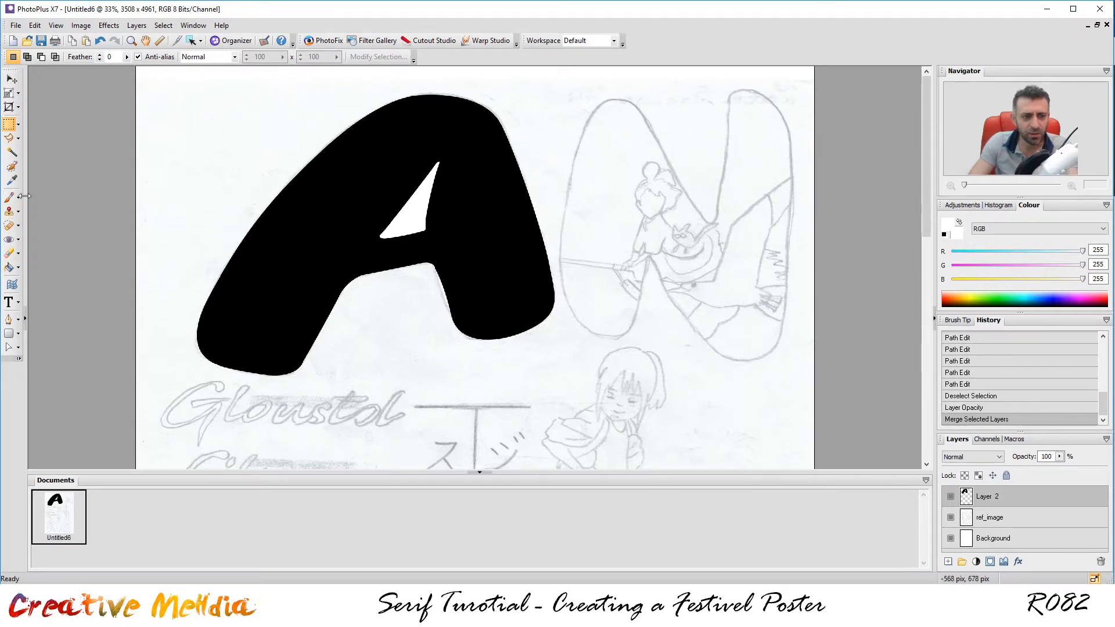
{"action": "left_click", "coordinate": [12, 152]}
{"action": "left_click", "coordinate": [419, 199]}
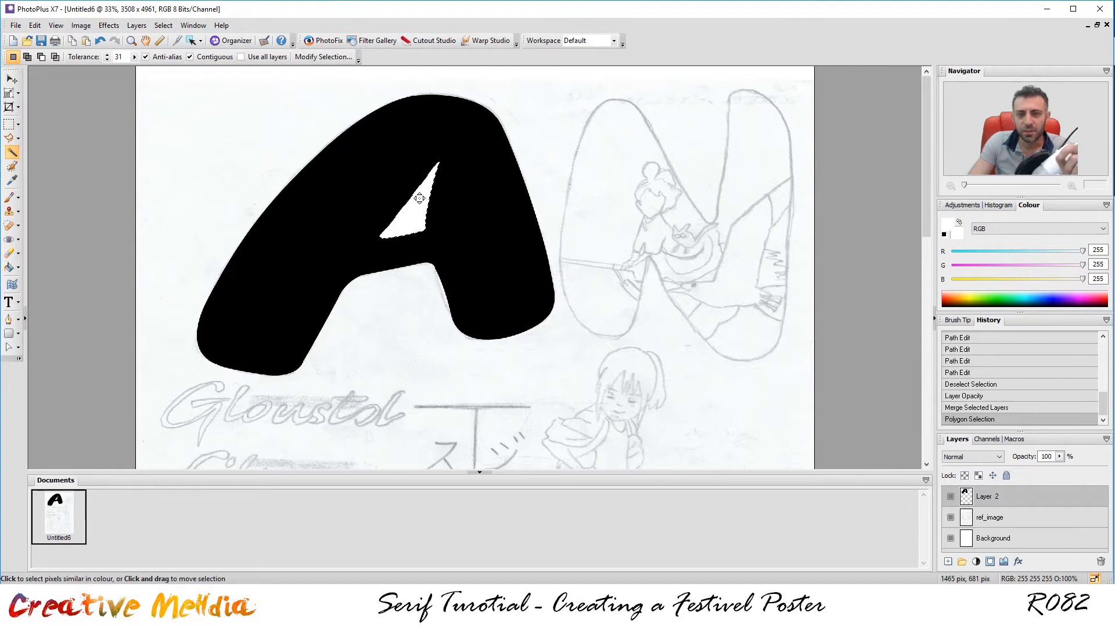
{"action": "scroll", "coordinate": [428, 112], "scroll_direction": "up", "scroll_amount": 4}
{"action": "scroll", "coordinate": [463, 190], "scroll_direction": "down", "scroll_amount": 2}
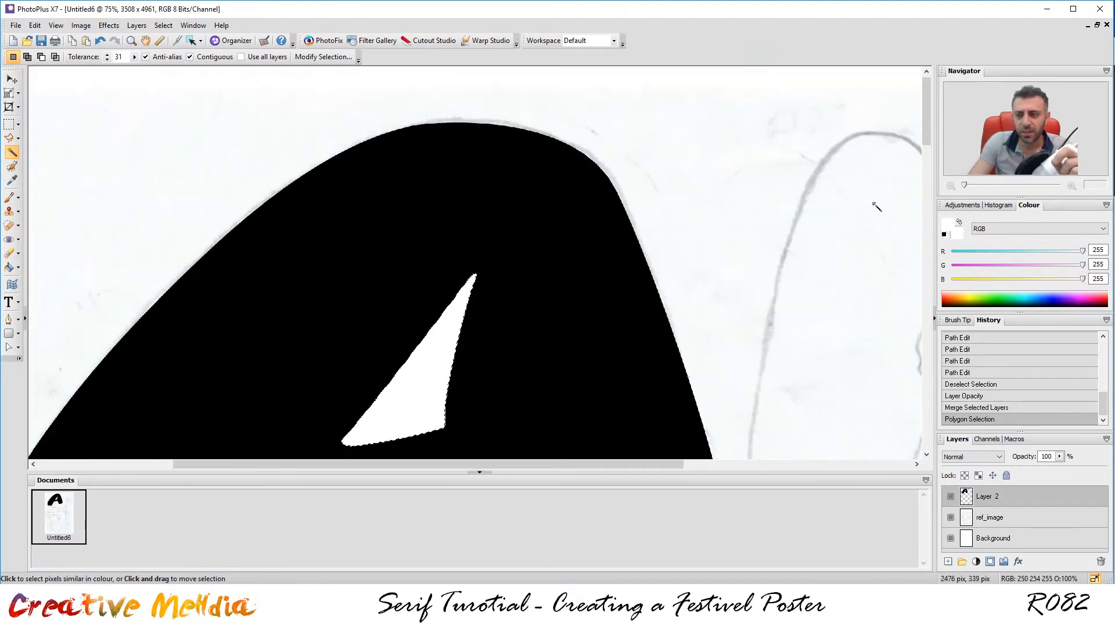
{"action": "scroll", "coordinate": [851, 216], "scroll_direction": "down", "scroll_amount": 1}
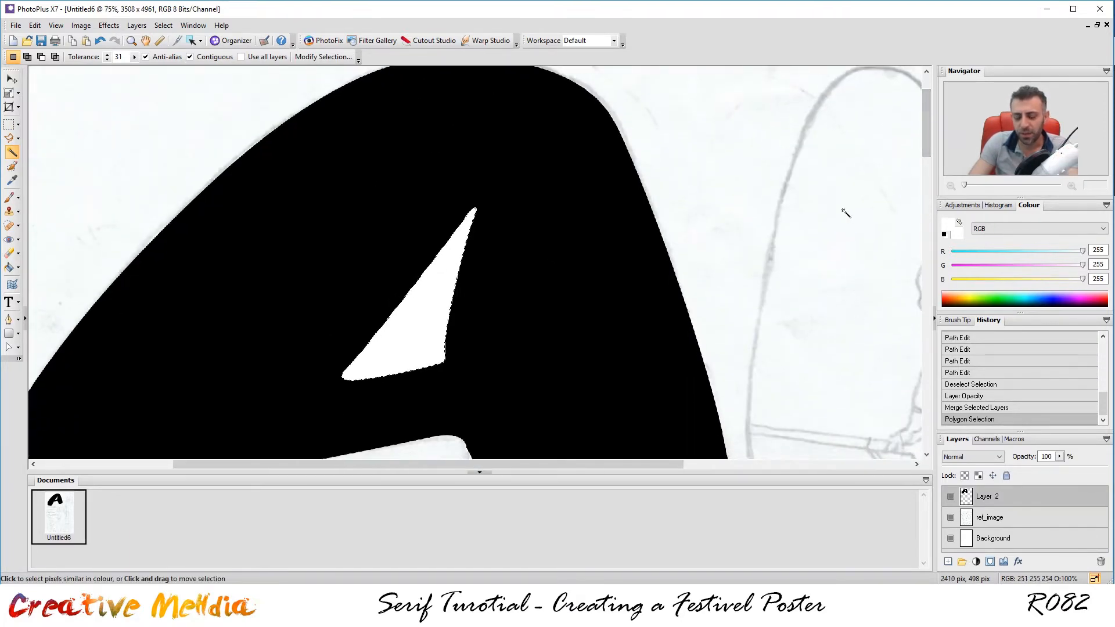
{"action": "key", "text": "Delete"}
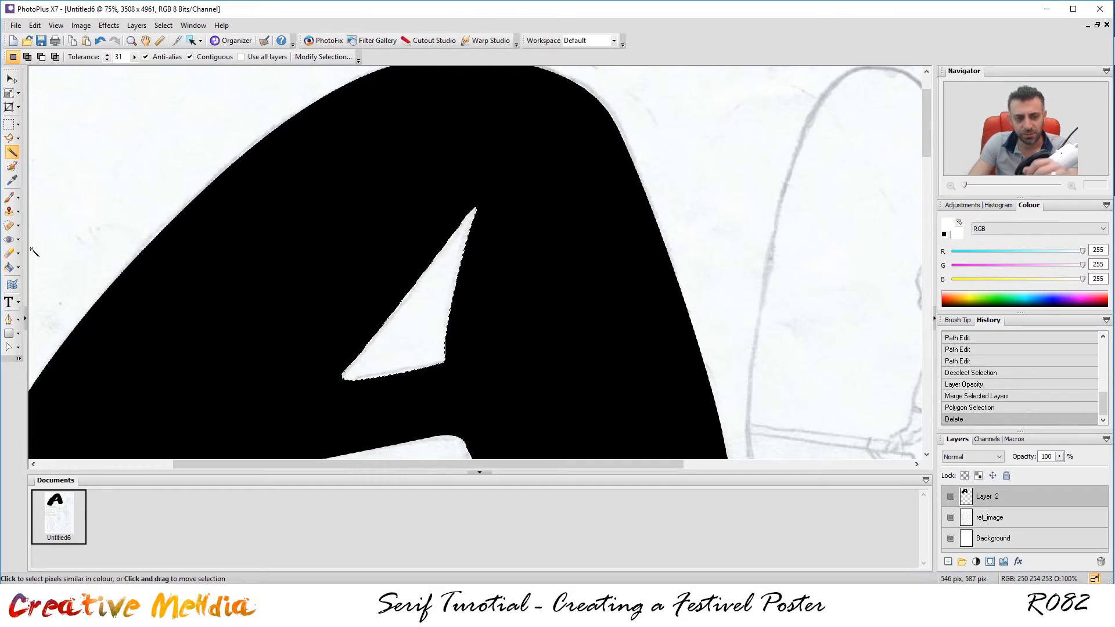
{"action": "left_click", "coordinate": [8, 124]}
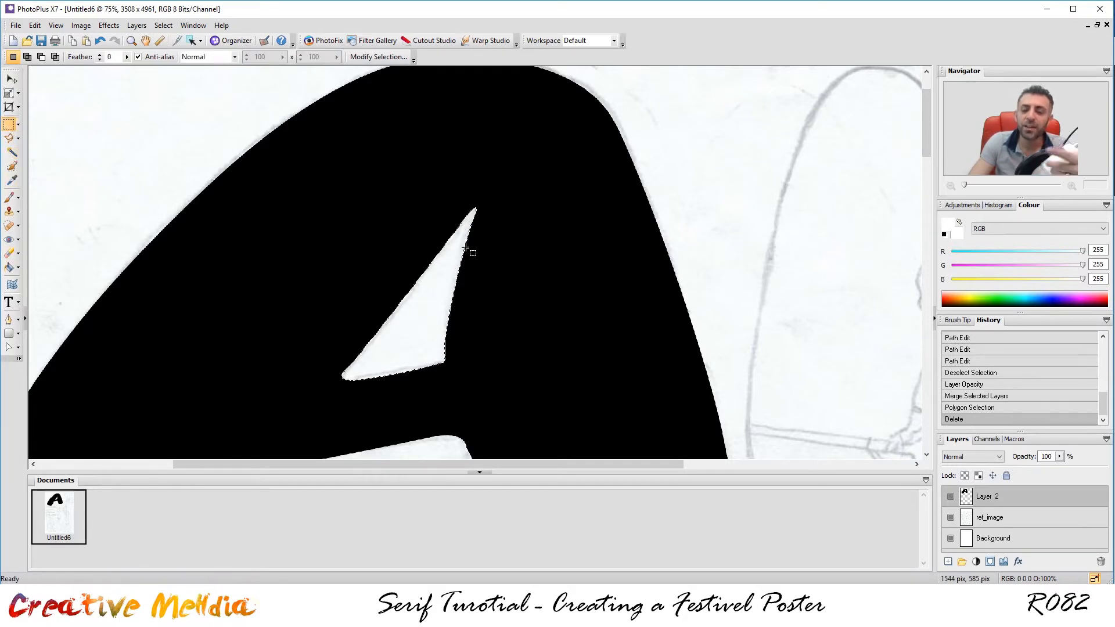
{"action": "left_click", "coordinate": [261, 237]}
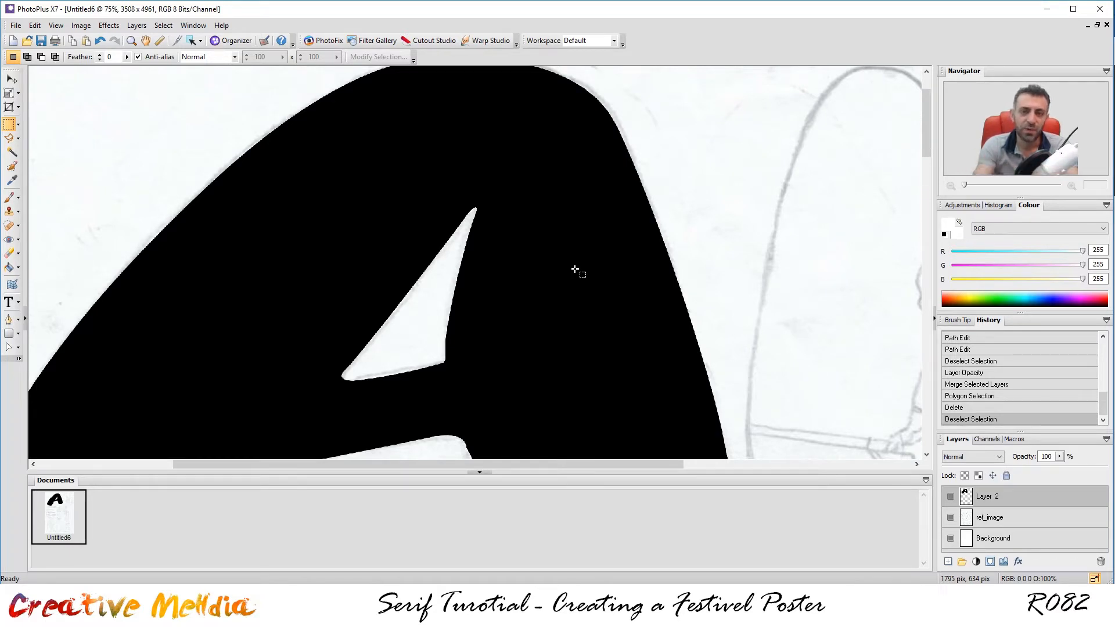
{"action": "scroll", "coordinate": [586, 250], "scroll_direction": "down", "scroll_amount": 2}
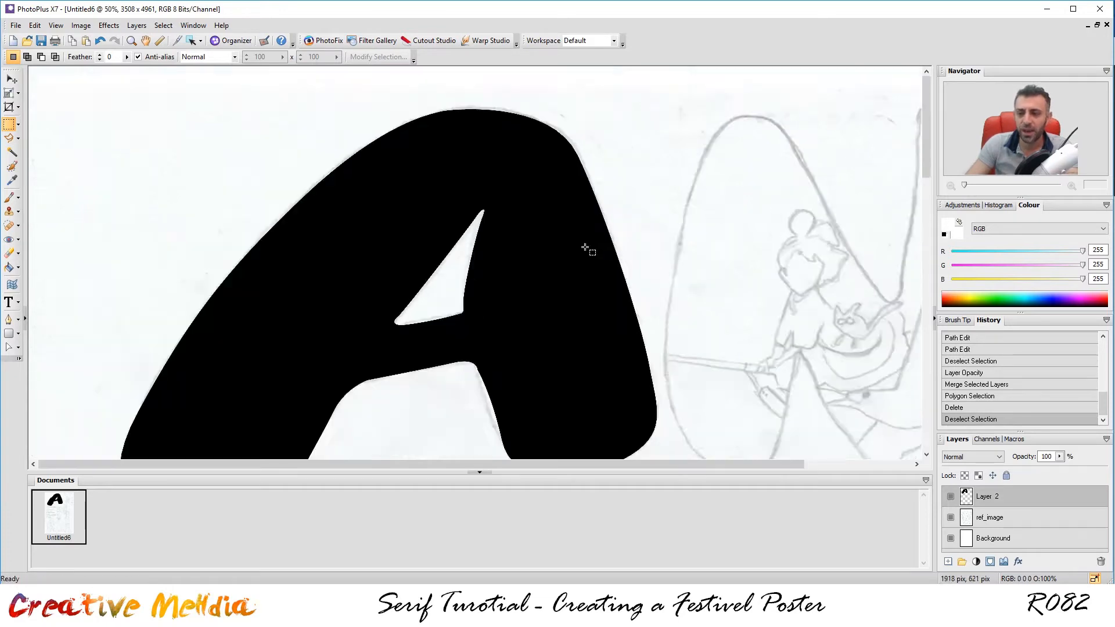
Compare the black A against the sketch, leaving Layer 2 hidden.
{"action": "left_click", "coordinate": [951, 496]}
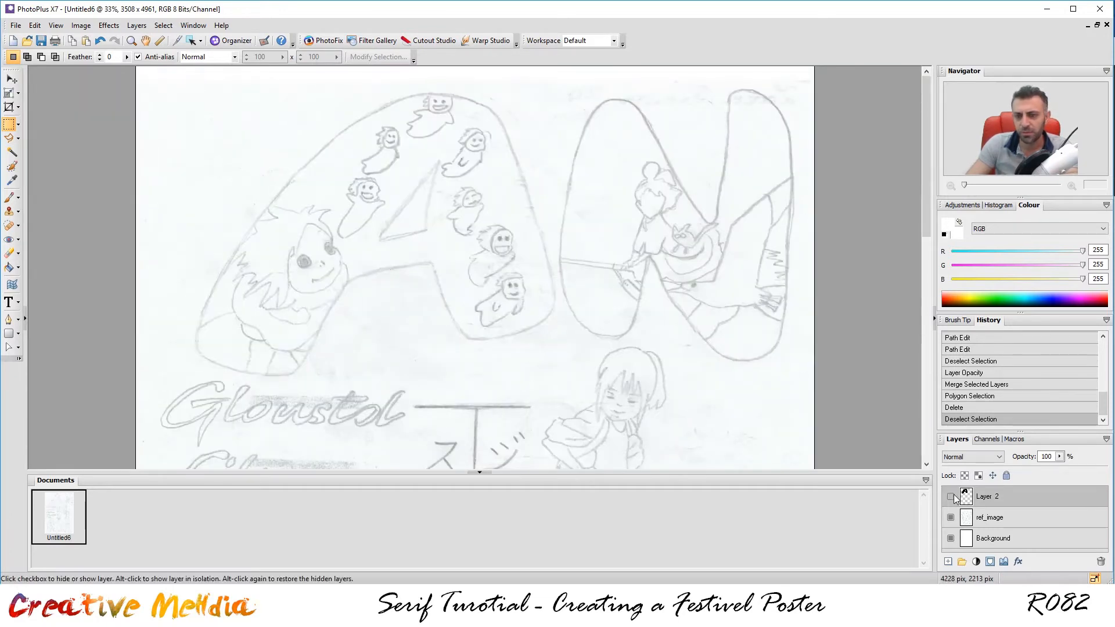
{"action": "left_click", "coordinate": [951, 497]}
{"action": "left_click", "coordinate": [952, 497]}
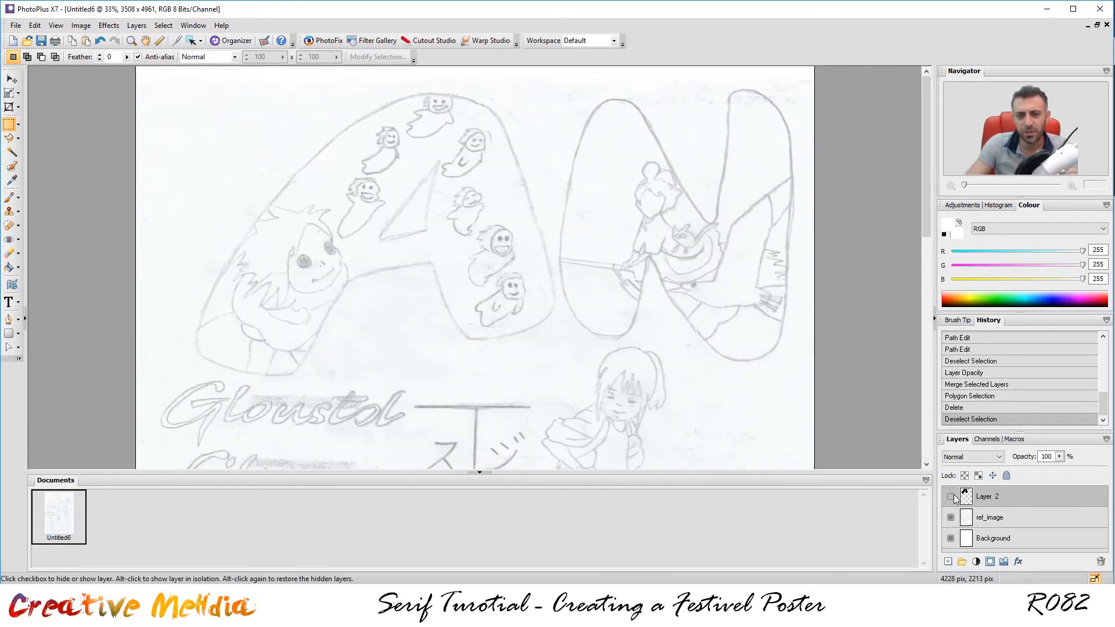
{"action": "left_click", "coordinate": [951, 497]}
{"action": "left_click", "coordinate": [952, 497]}
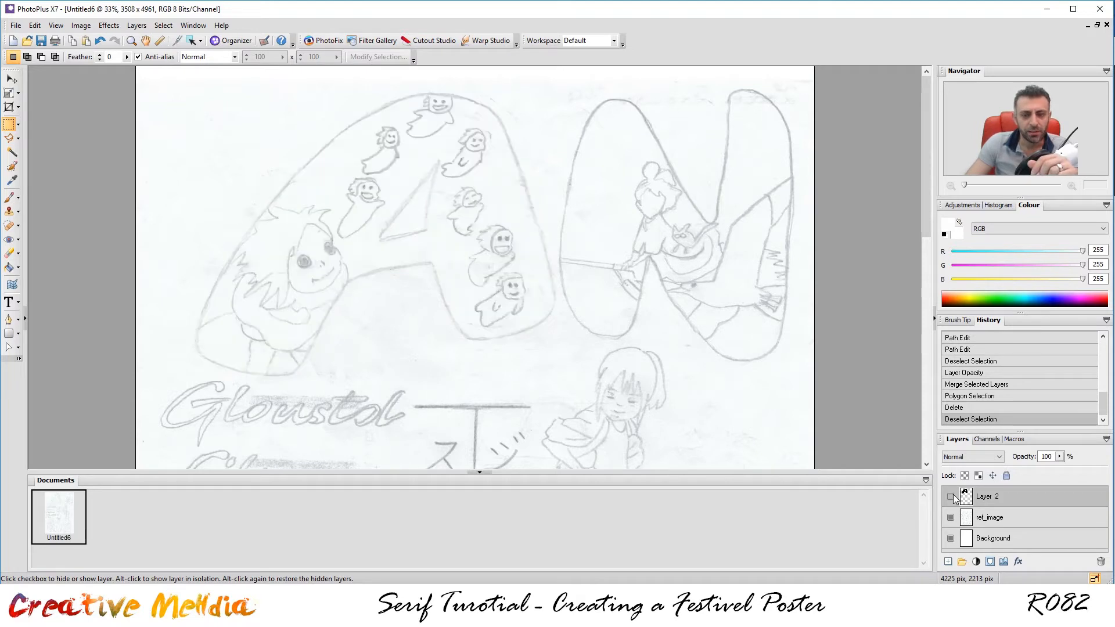
{"action": "left_click", "coordinate": [952, 497]}
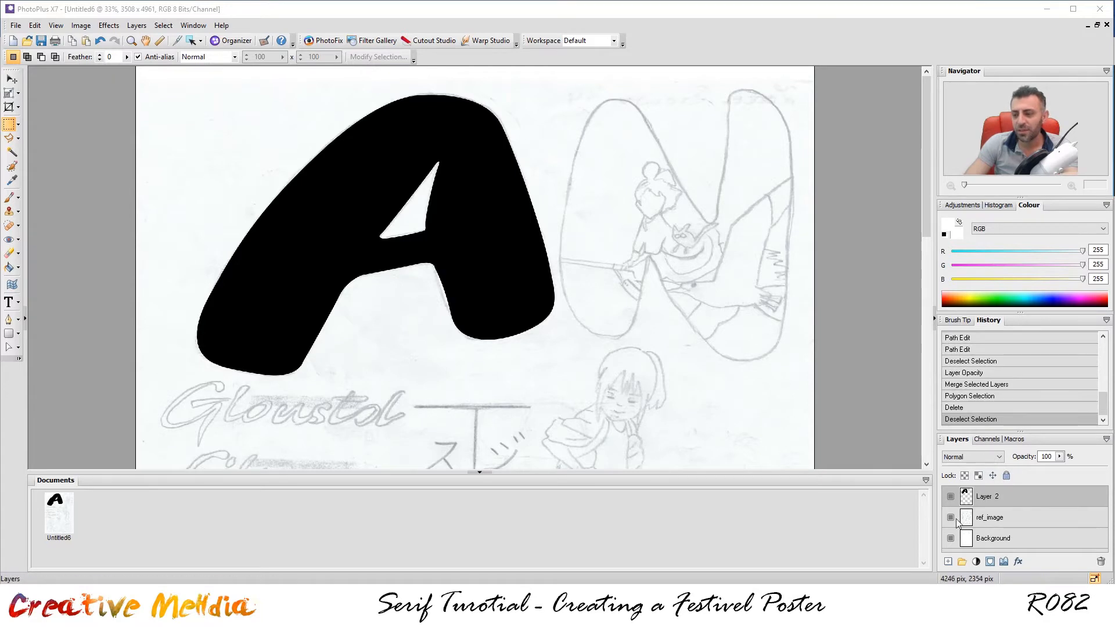
{"action": "left_click", "coordinate": [950, 497]}
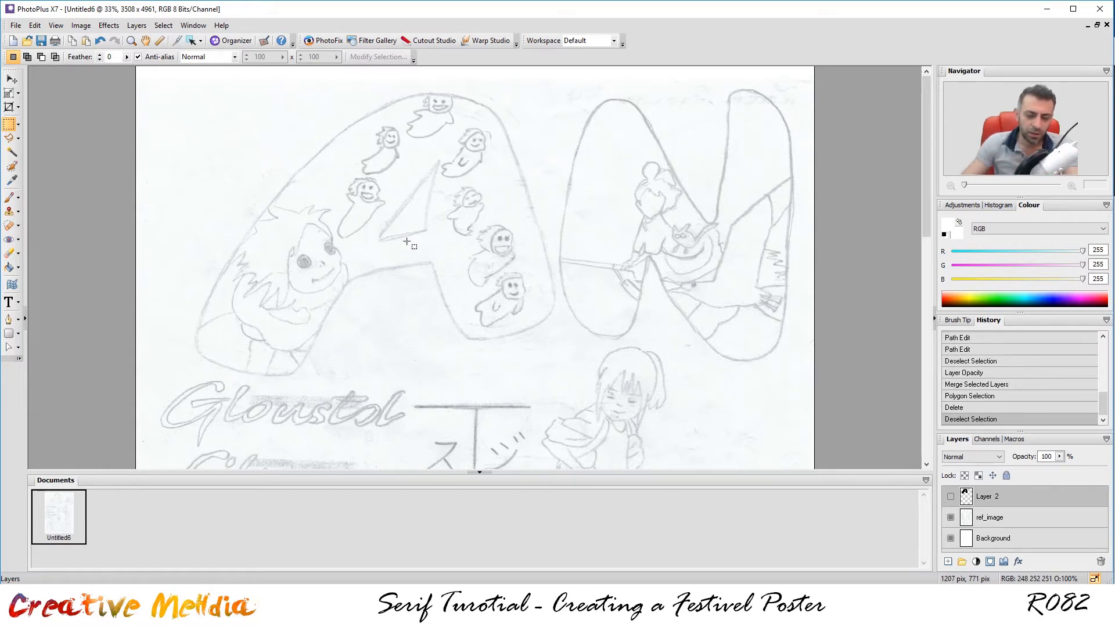
{"action": "key", "text": "alt+Tab"}
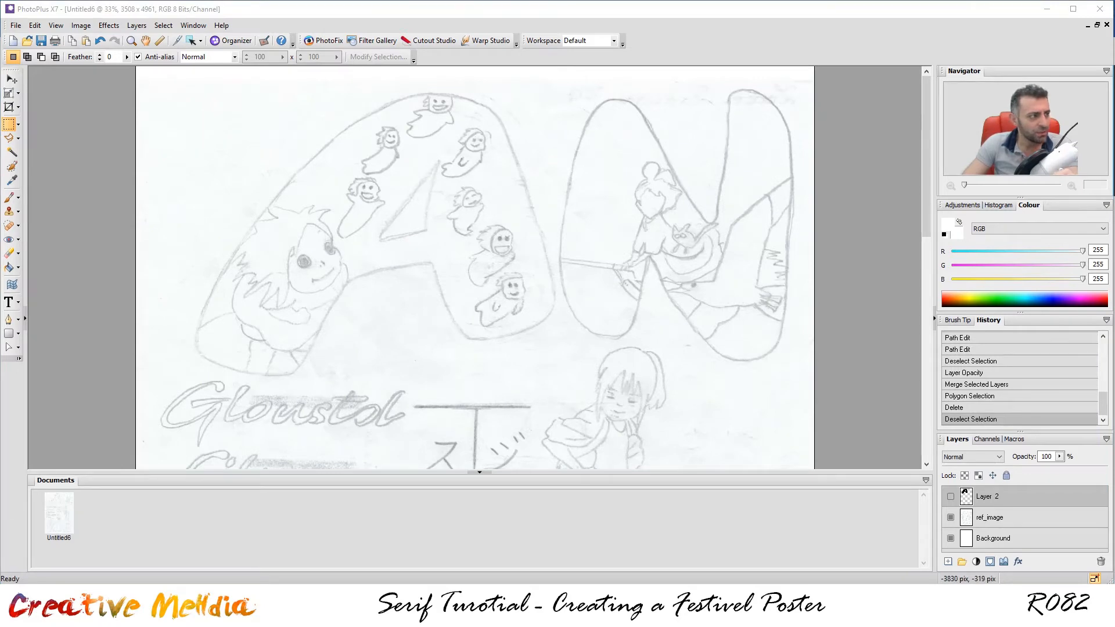
Enlarge the Edge window and filter the ponyo image results to Large size.
{"action": "left_click_drag", "start_coordinate": [0, 63], "coordinate": [454, 67]}
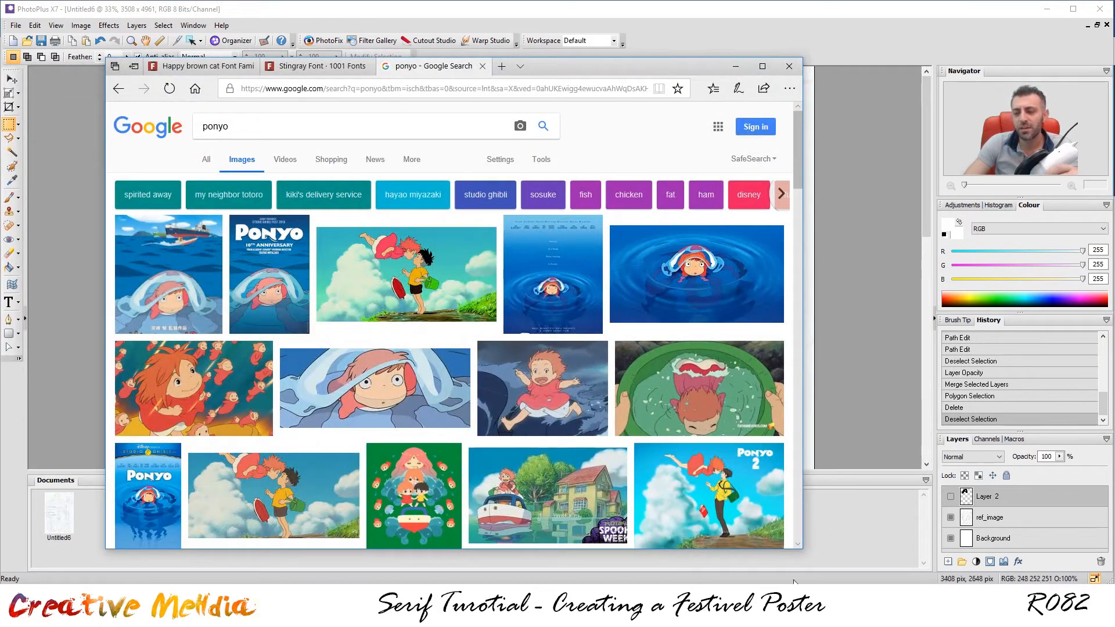
{"action": "left_click_drag", "start_coordinate": [802, 548], "coordinate": [987, 563]}
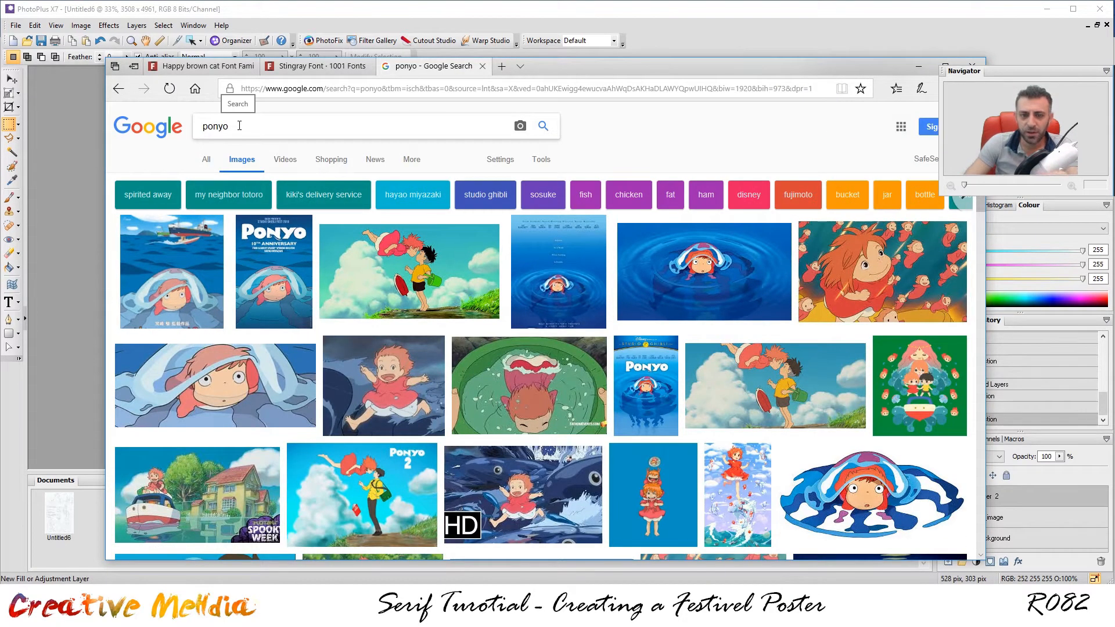
{"action": "left_click", "coordinate": [541, 162]}
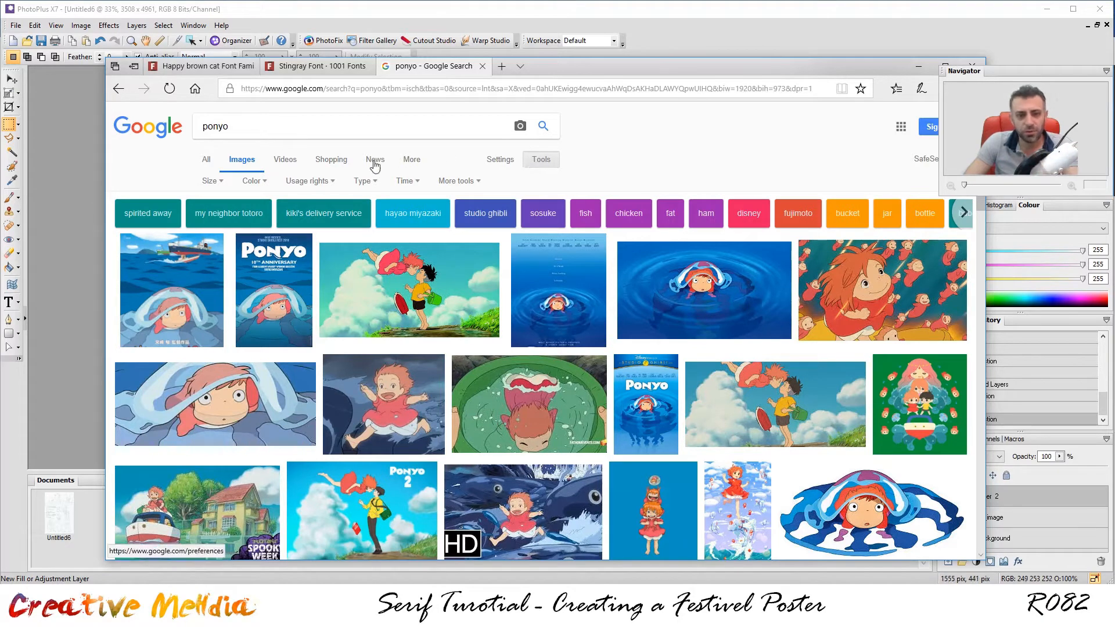
{"action": "left_click", "coordinate": [214, 181]}
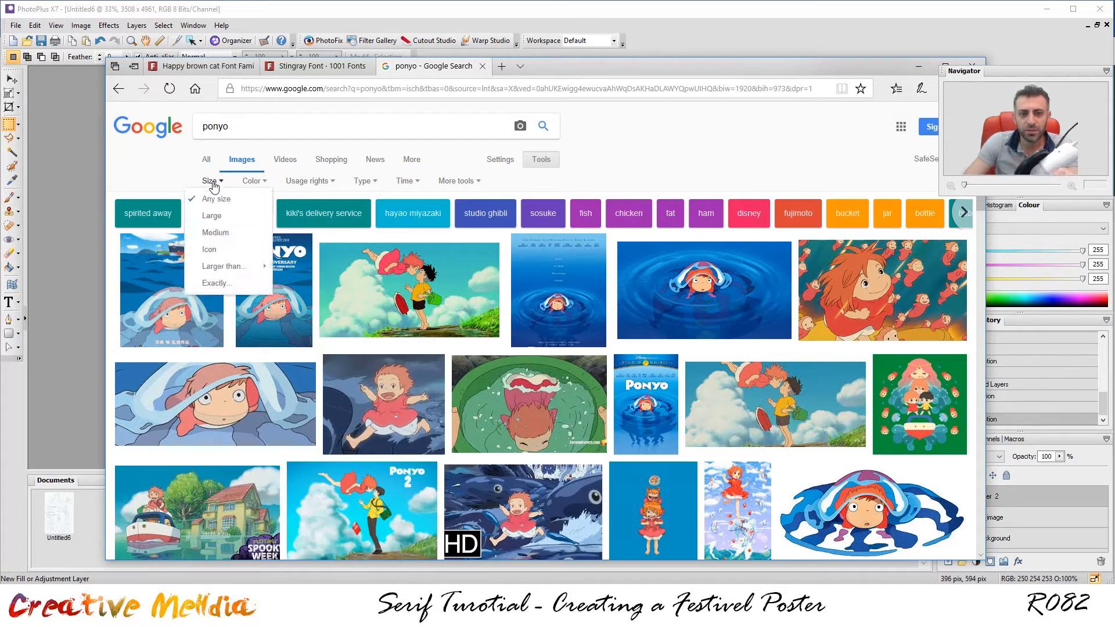
{"action": "left_click", "coordinate": [211, 215]}
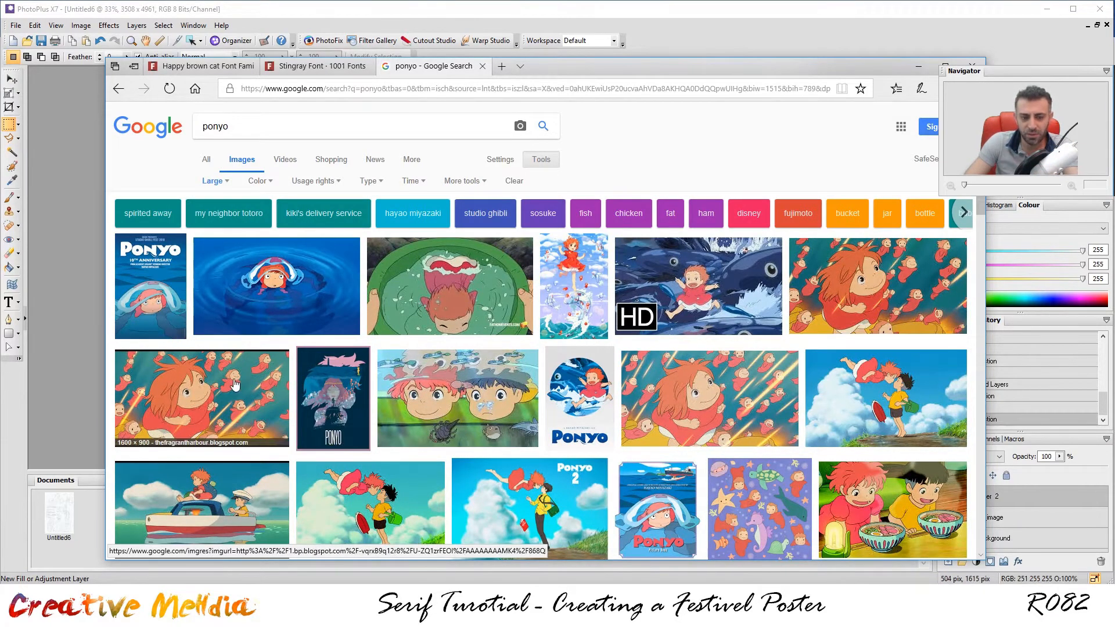
Preview a Ponyo film still, then close the preview and minimize Edge.
{"action": "left_click", "coordinate": [866, 289]}
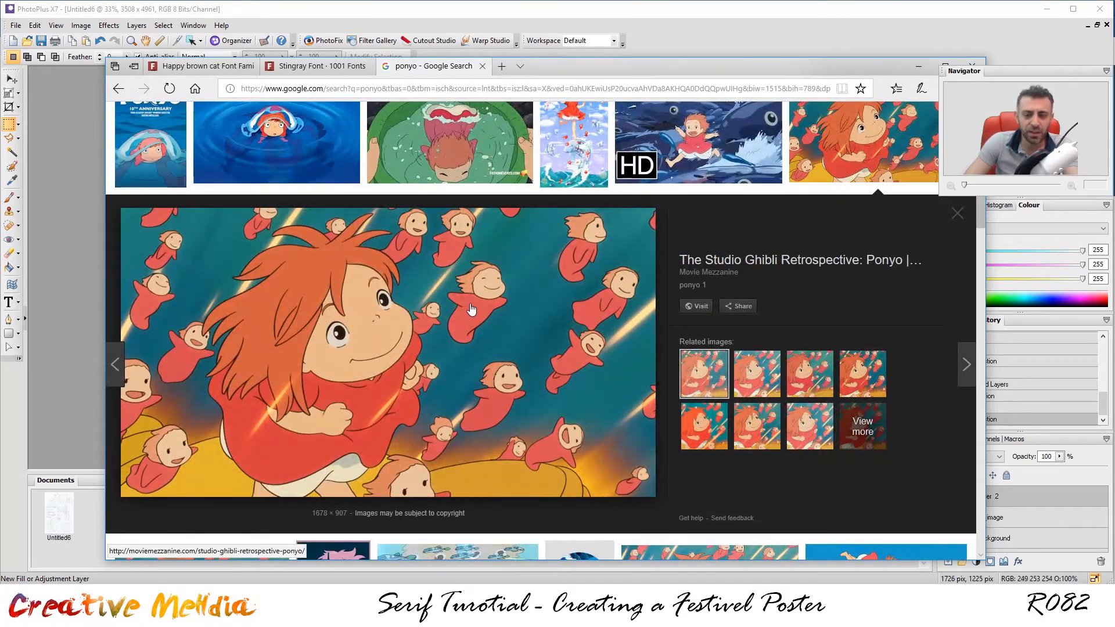
{"action": "right_click", "coordinate": [470, 304]}
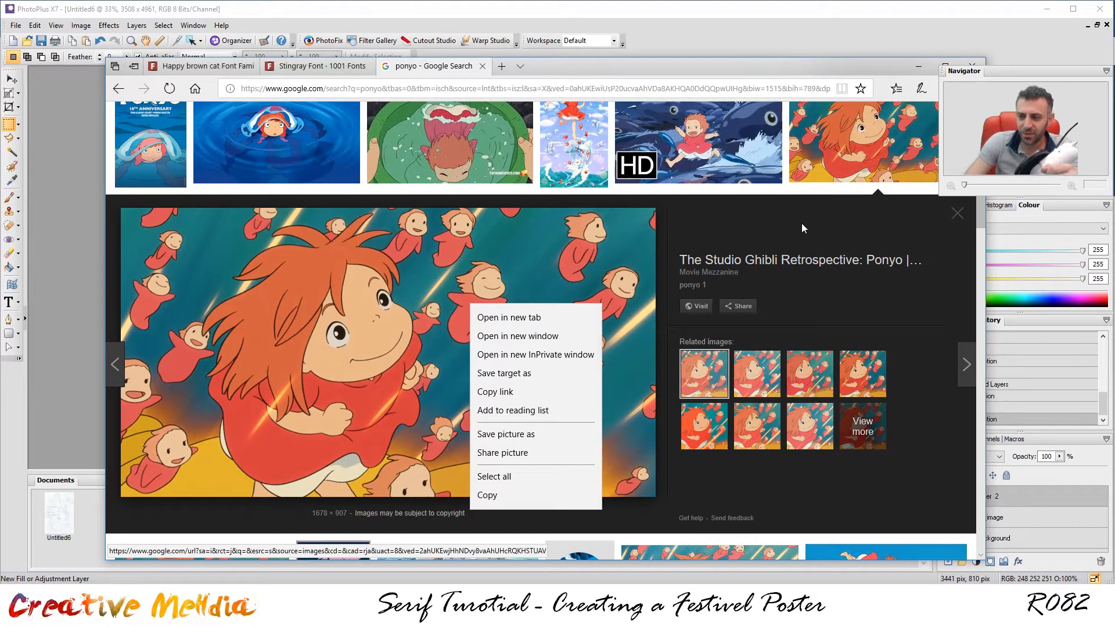
{"action": "left_click", "coordinate": [952, 220]}
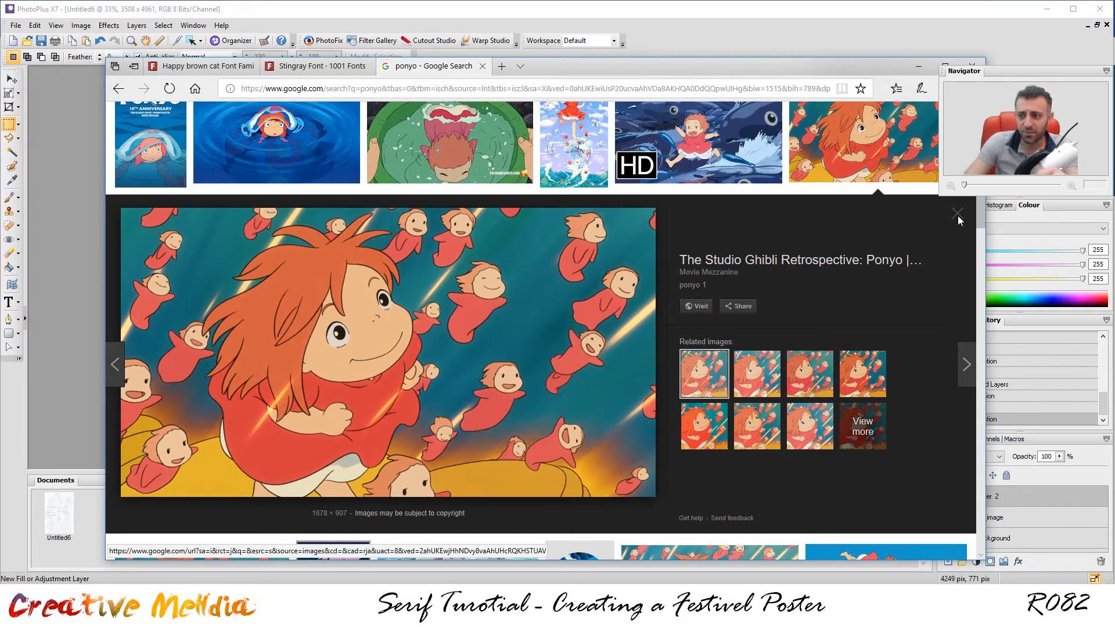
{"action": "left_click", "coordinate": [958, 216]}
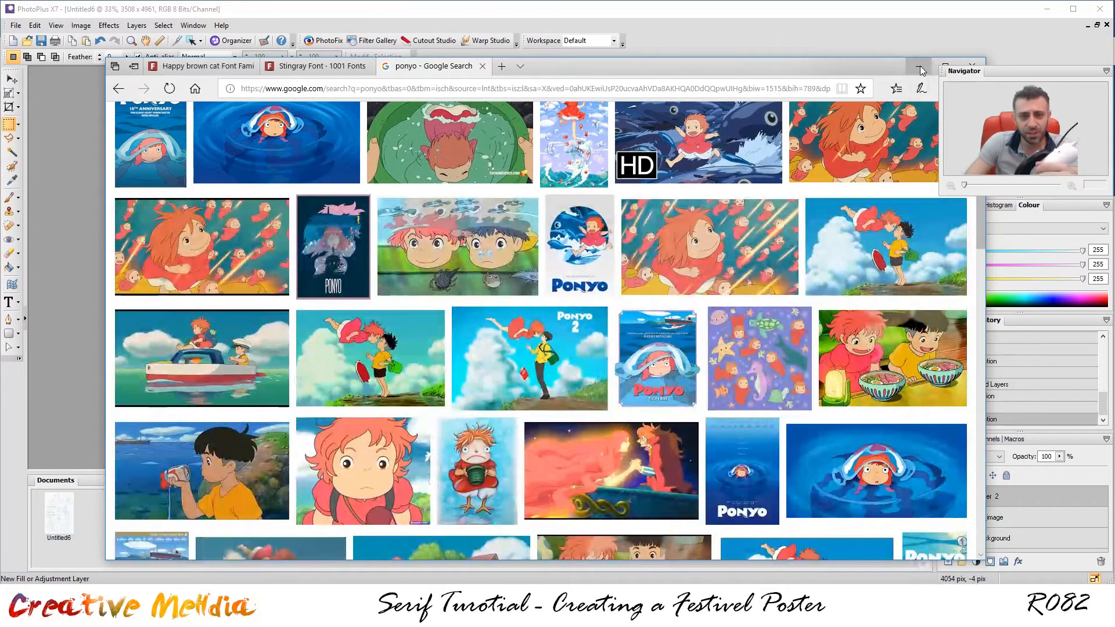
{"action": "left_click", "coordinate": [920, 67]}
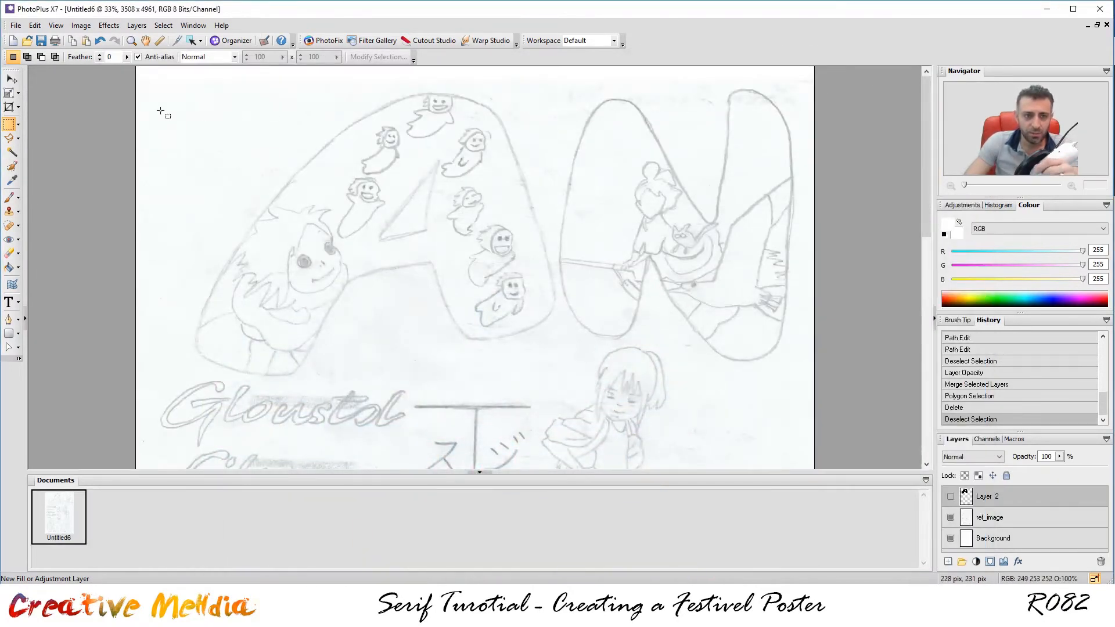
Open ponyo-still-4.png from the IMG folder as a new document.
{"action": "left_click", "coordinate": [16, 25]}
{"action": "left_click", "coordinate": [35, 62]}
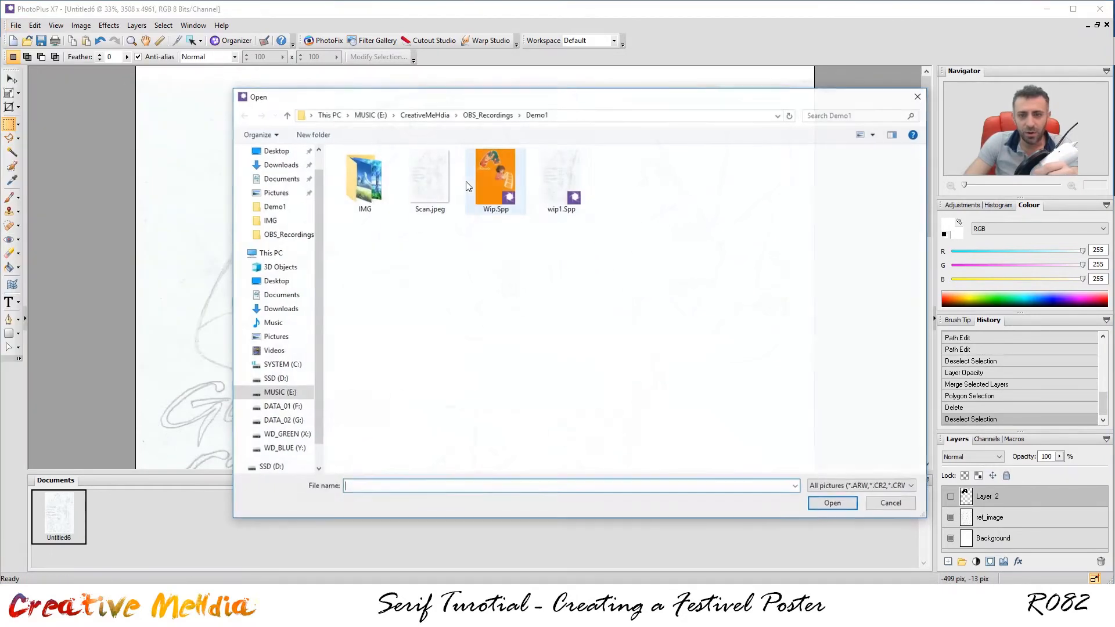
{"action": "double_click", "coordinate": [364, 177]}
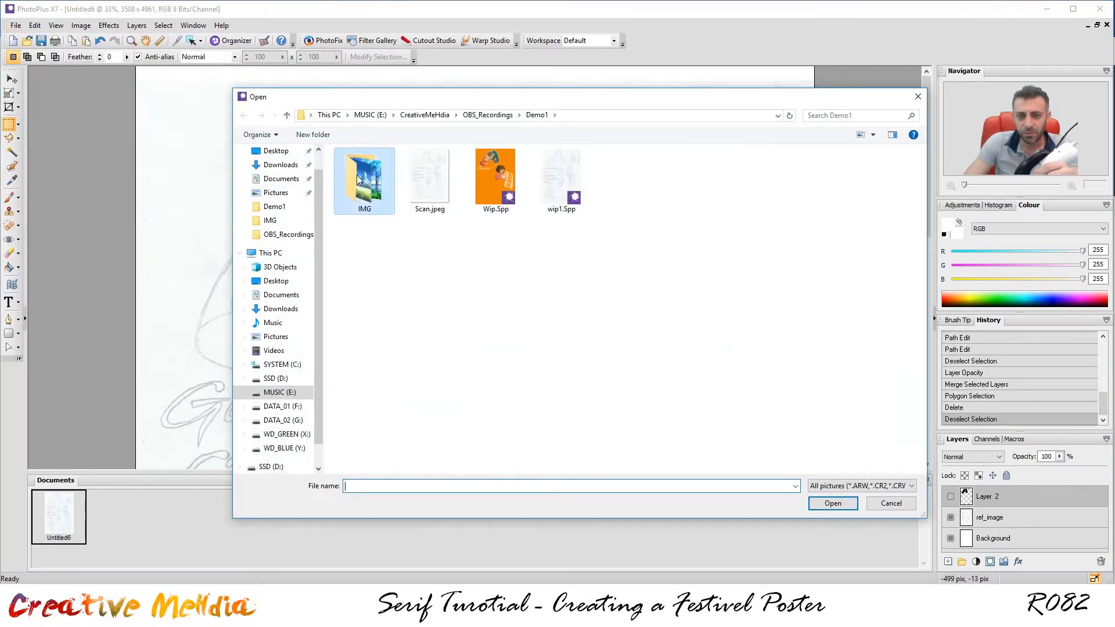
{"action": "left_click", "coordinate": [536, 115]}
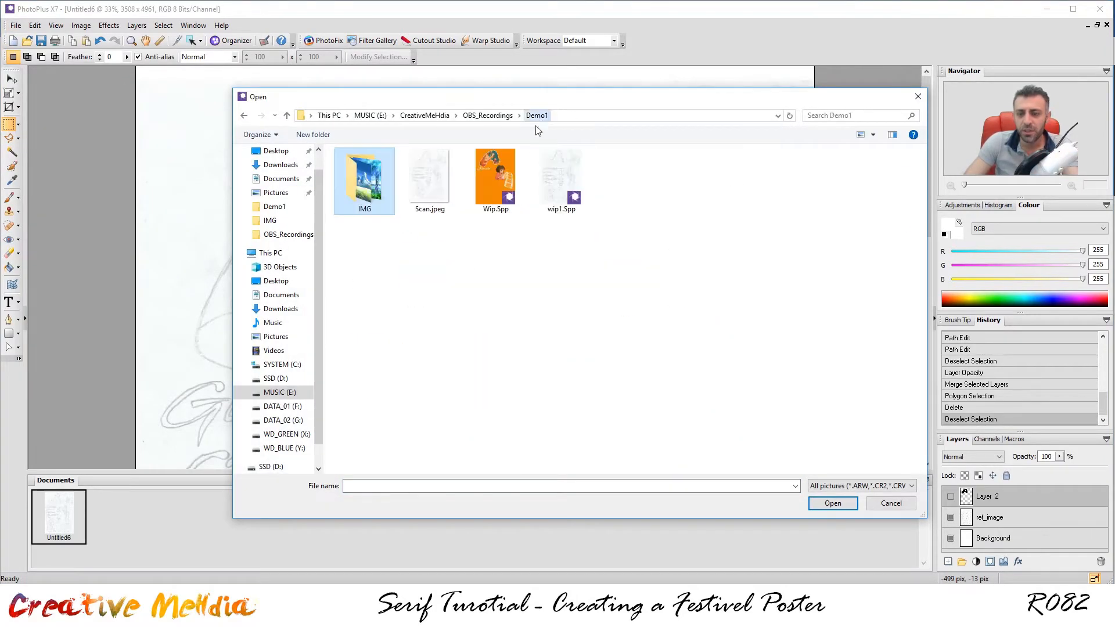
{"action": "double_click", "coordinate": [370, 202]}
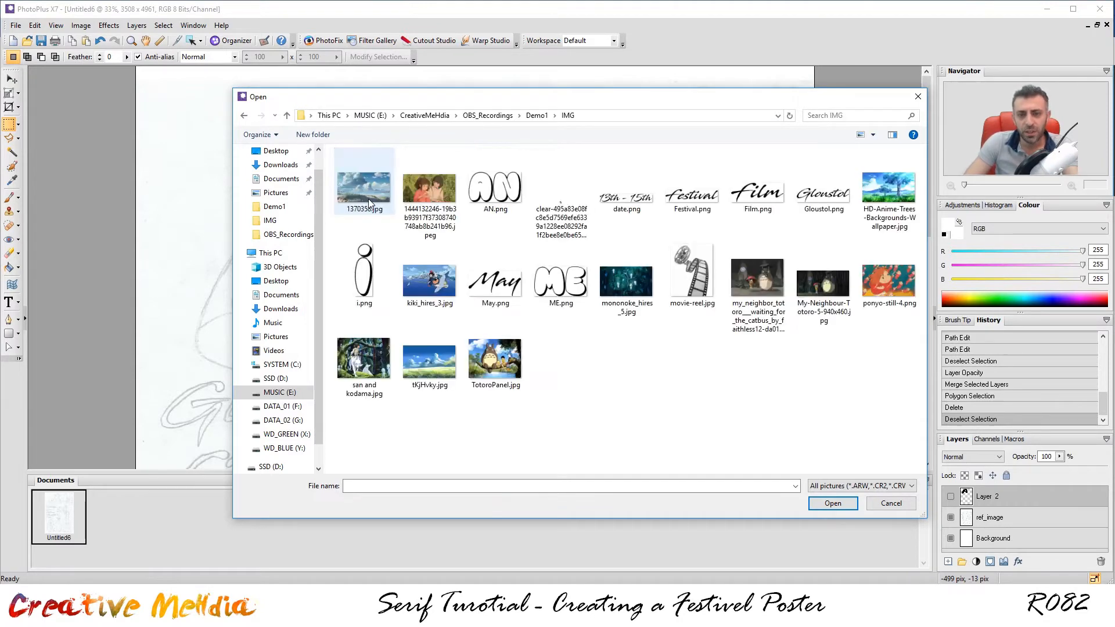
{"action": "left_click_drag", "start_coordinate": [906, 403], "coordinate": [335, 169]}
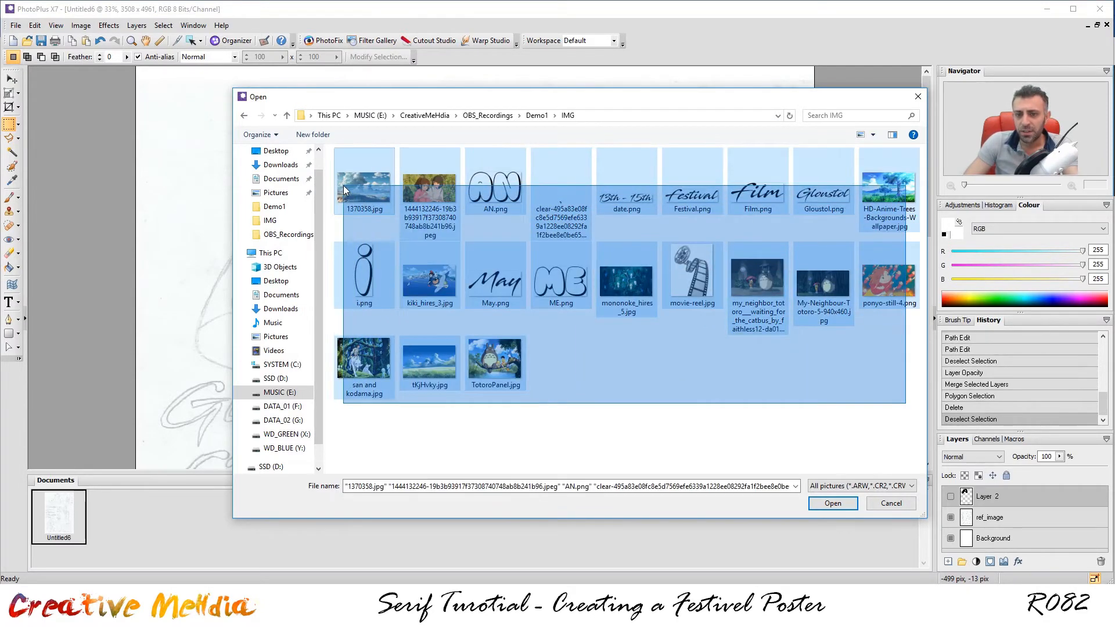
{"action": "left_click", "coordinate": [672, 381]}
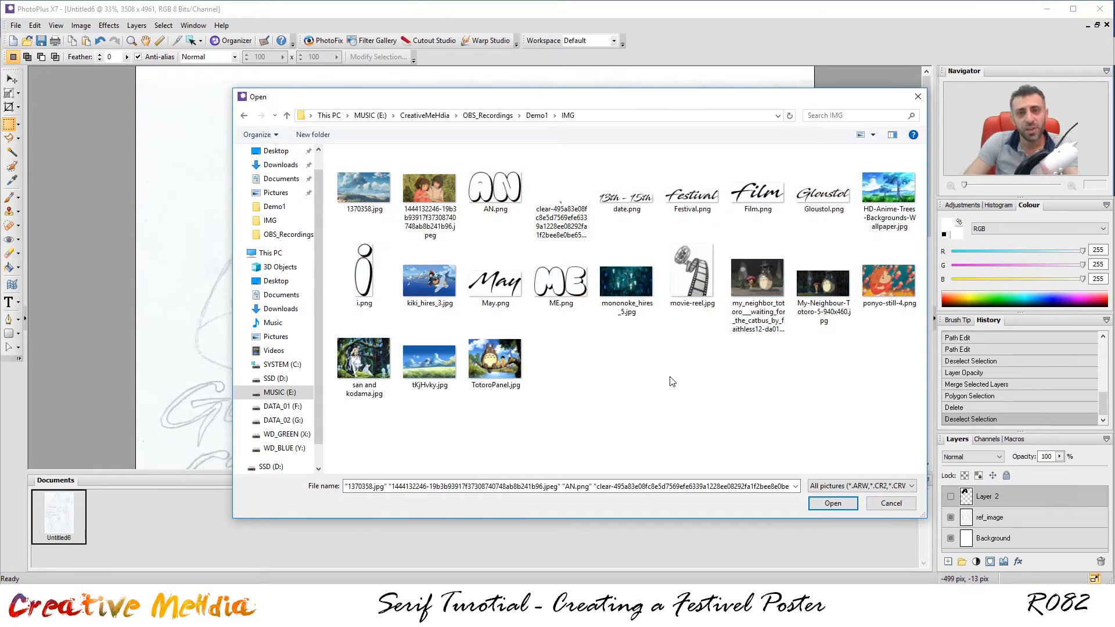
{"action": "left_click_drag", "start_coordinate": [883, 398], "coordinate": [709, 385]}
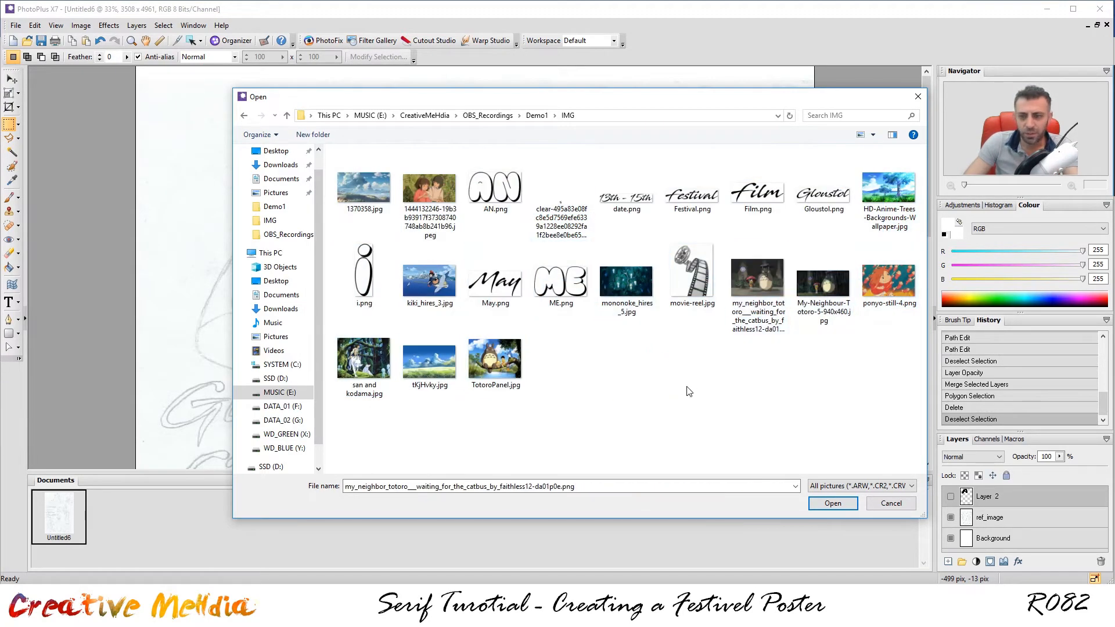
{"action": "left_click", "coordinate": [870, 294]}
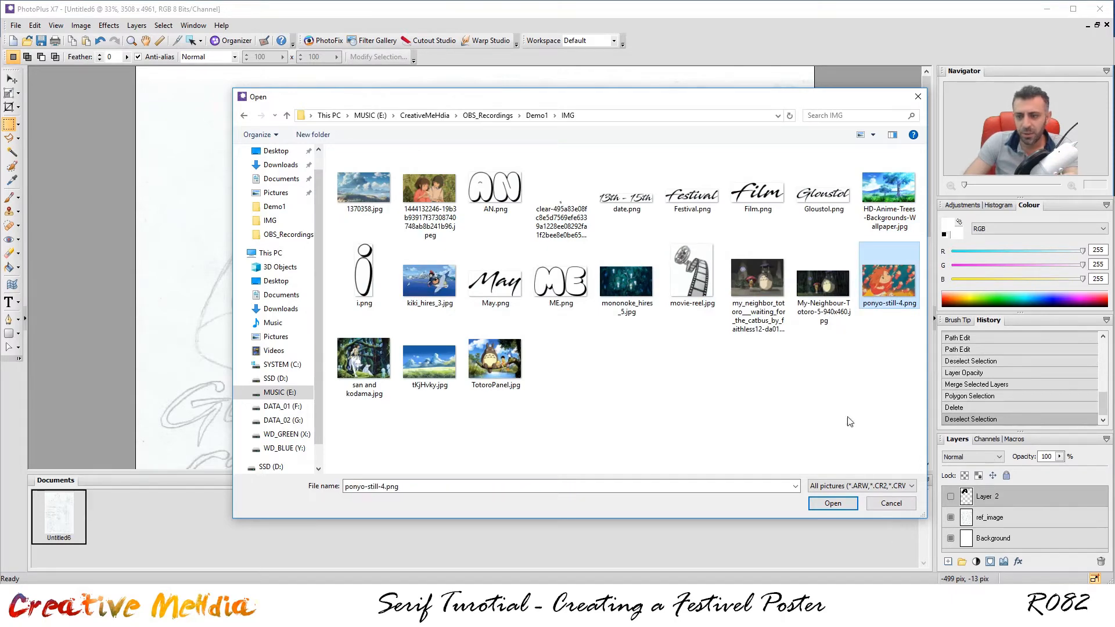
{"action": "left_click", "coordinate": [833, 503]}
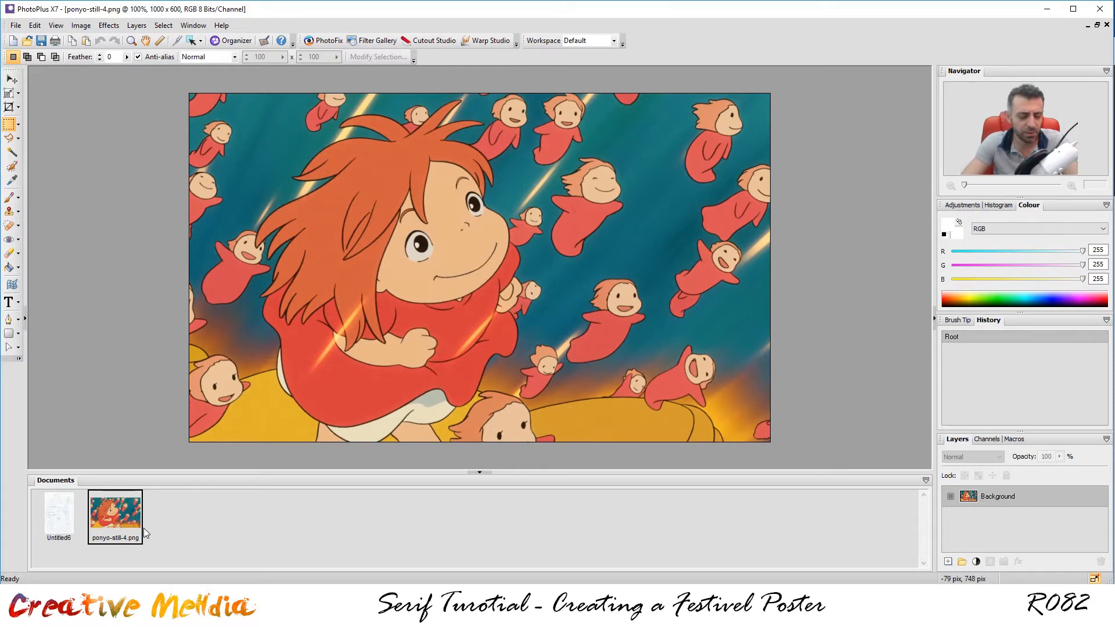
Paste the whole Ponyo image into Untitled6 and enlarge it over the letter A.
{"action": "key", "text": "ctrl+a"}
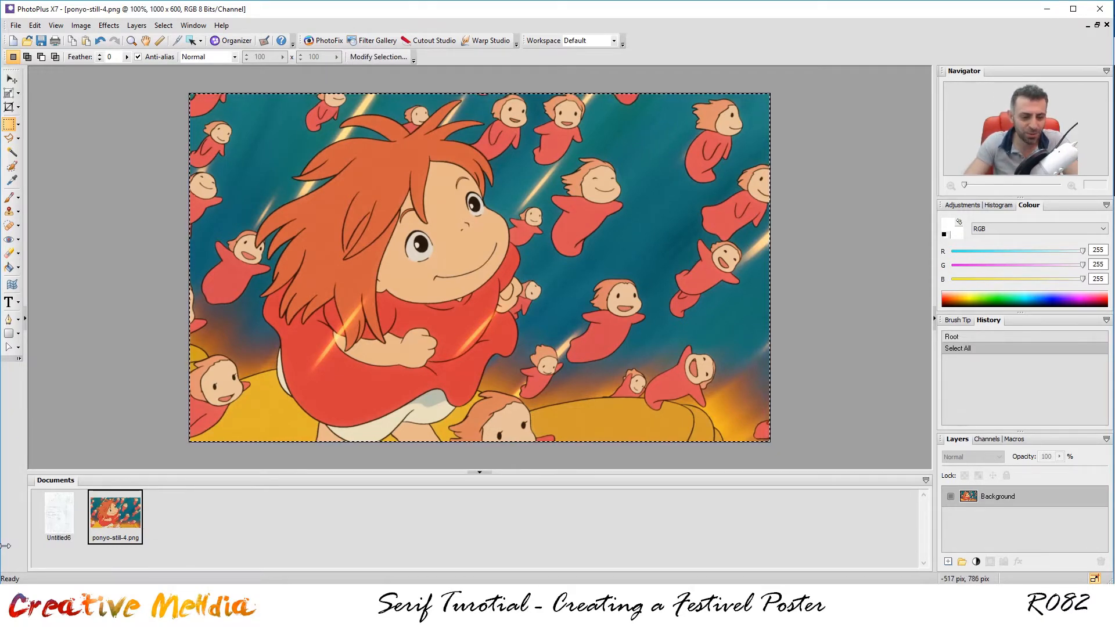
{"action": "left_click", "coordinate": [59, 513]}
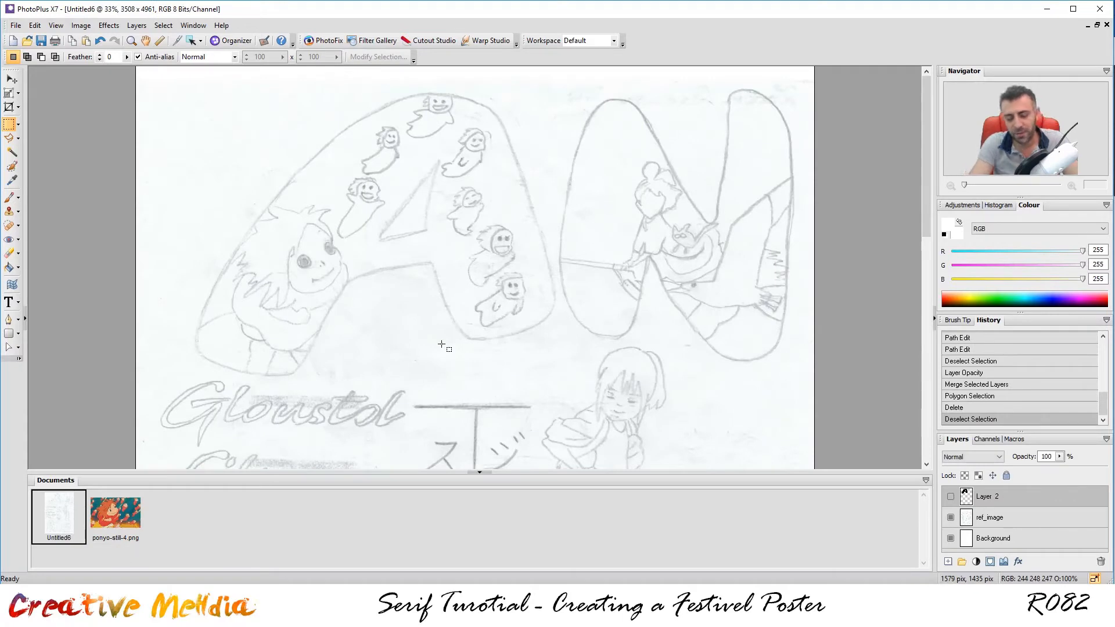
{"action": "key", "text": "ctrl+v"}
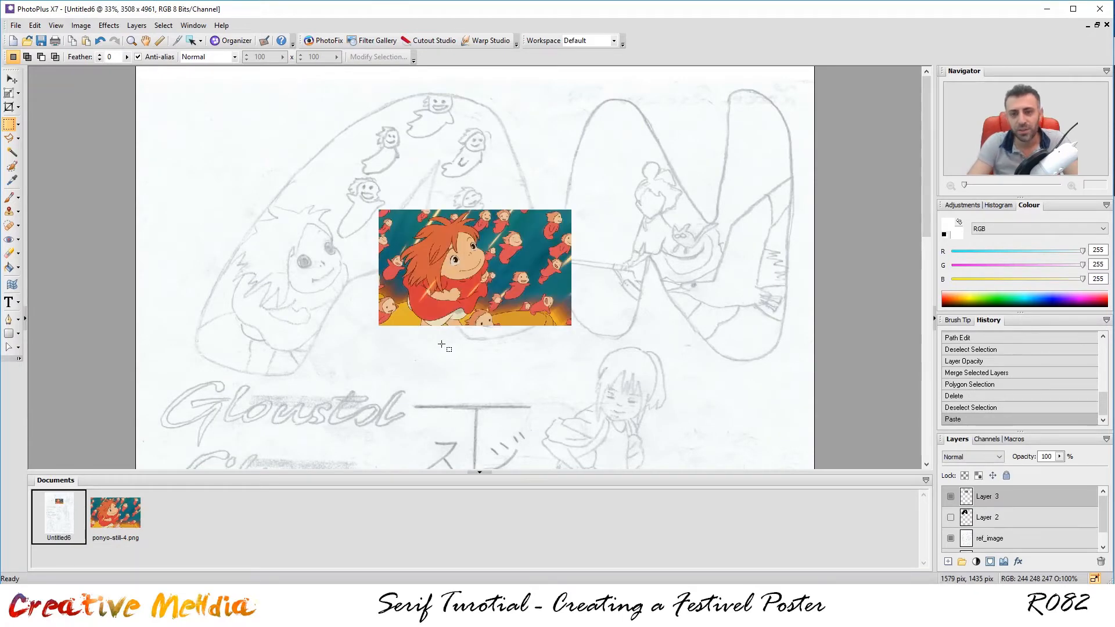
{"action": "left_click", "coordinate": [5, 94]}
{"action": "left_click_drag", "start_coordinate": [538, 247], "coordinate": [369, 120]}
{"action": "left_click_drag", "start_coordinate": [402, 200], "coordinate": [729, 398]}
{"action": "left_click_drag", "start_coordinate": [586, 316], "coordinate": [508, 317]}
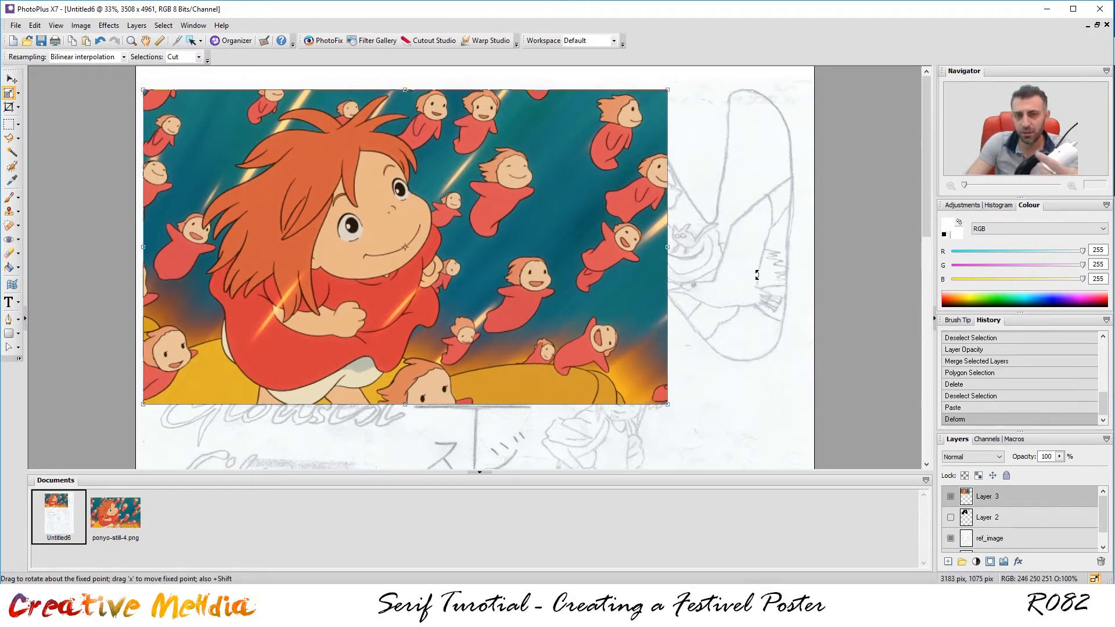
Set the Ponyo layer to 34% opacity, then scale and tilt it to follow the A.
{"action": "left_click", "coordinate": [1059, 456]}
{"action": "left_click_drag", "start_coordinate": [1052, 473], "coordinate": [1032, 473]}
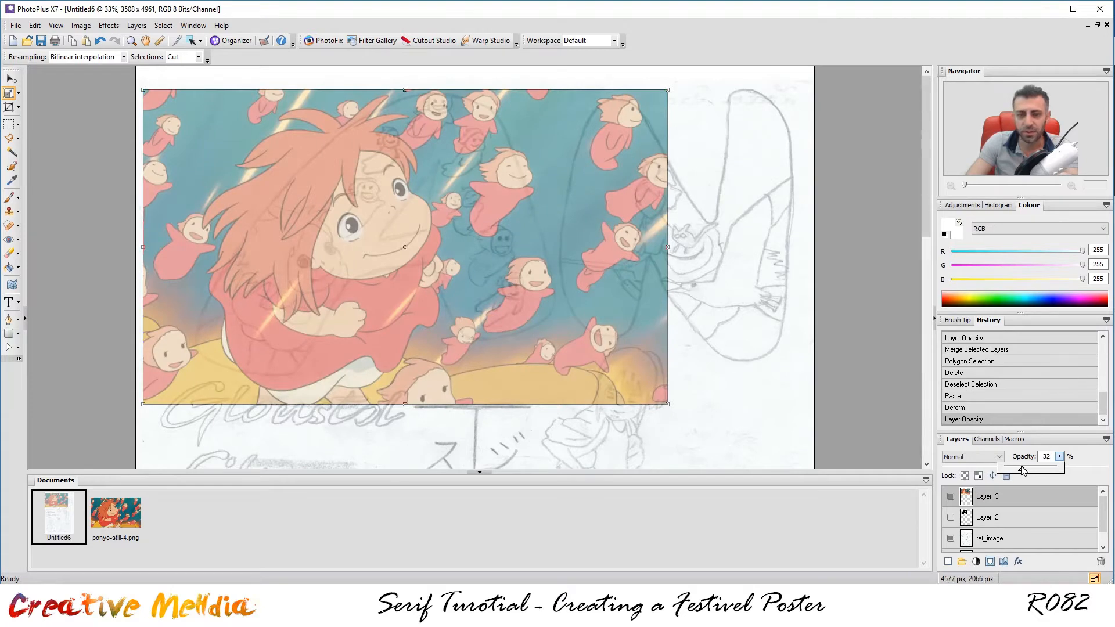
{"action": "left_click_drag", "start_coordinate": [1023, 470], "coordinate": [1026, 471]}
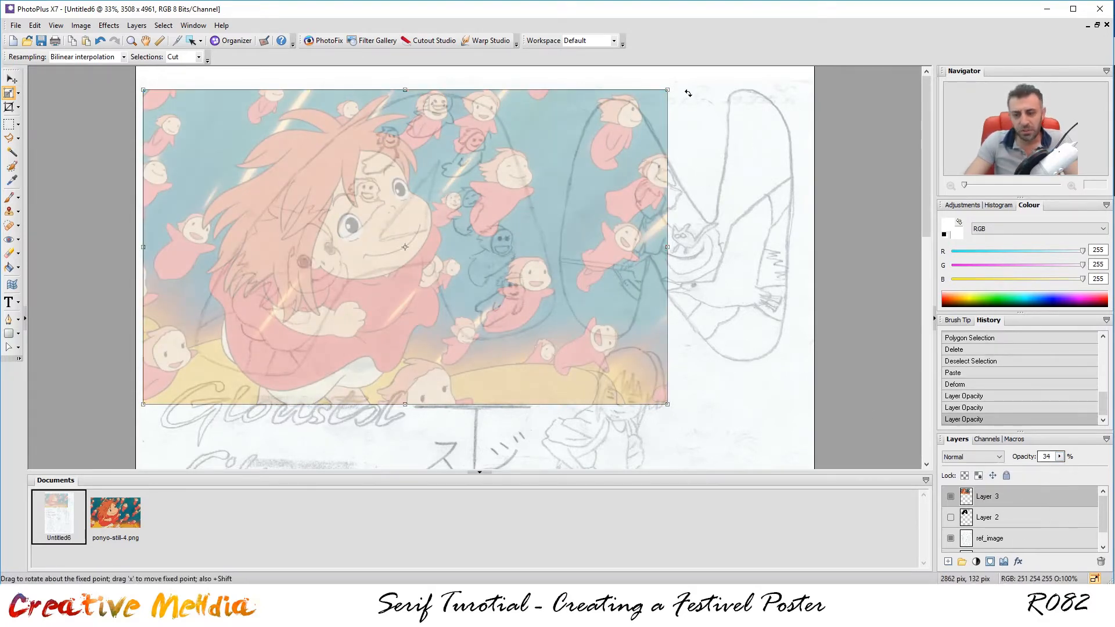
{"action": "left_click_drag", "start_coordinate": [667, 89], "coordinate": [647, 101]}
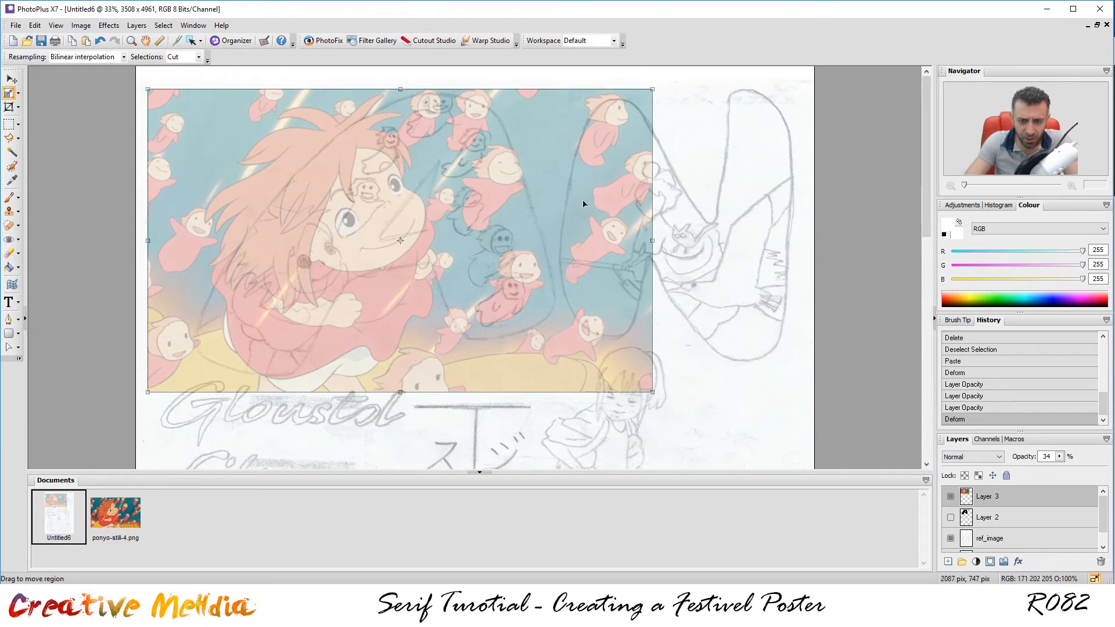
{"action": "left_click_drag", "start_coordinate": [652, 89], "coordinate": [583, 37]}
{"action": "left_click_drag", "start_coordinate": [416, 234], "coordinate": [388, 235]}
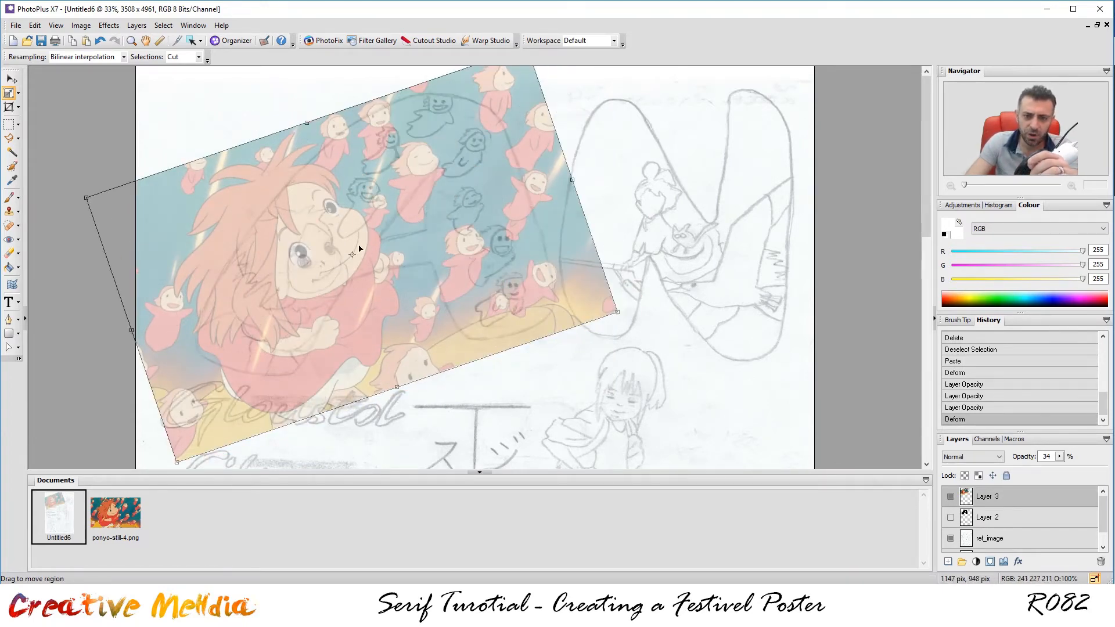
{"action": "left_click_drag", "start_coordinate": [417, 230], "coordinate": [423, 222]}
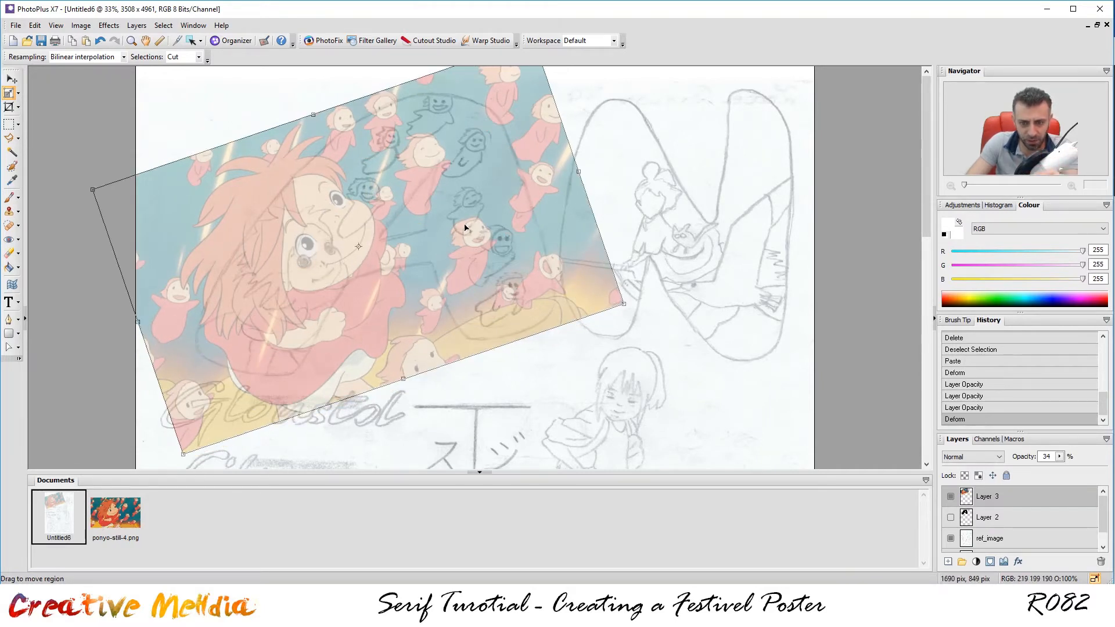
{"action": "double_click", "coordinate": [378, 216]}
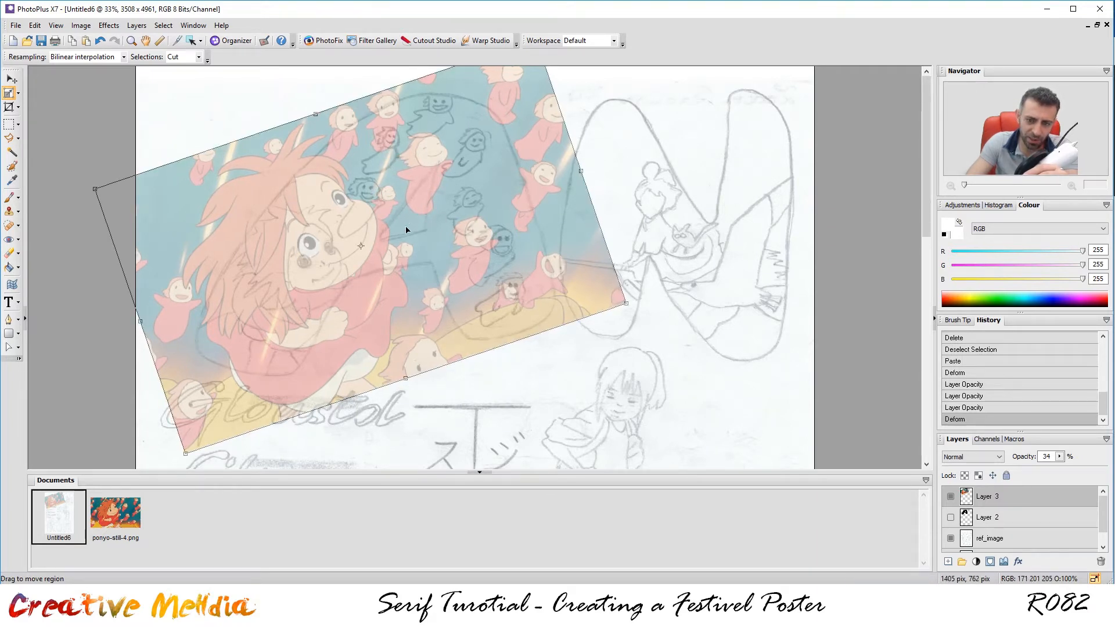
{"action": "left_click", "coordinate": [14, 82]}
{"action": "key", "text": "Right"}
{"action": "key", "text": "Right"}
{"action": "key", "text": "Right"}
{"action": "key", "text": "Right"}
{"action": "key", "text": "Right"}
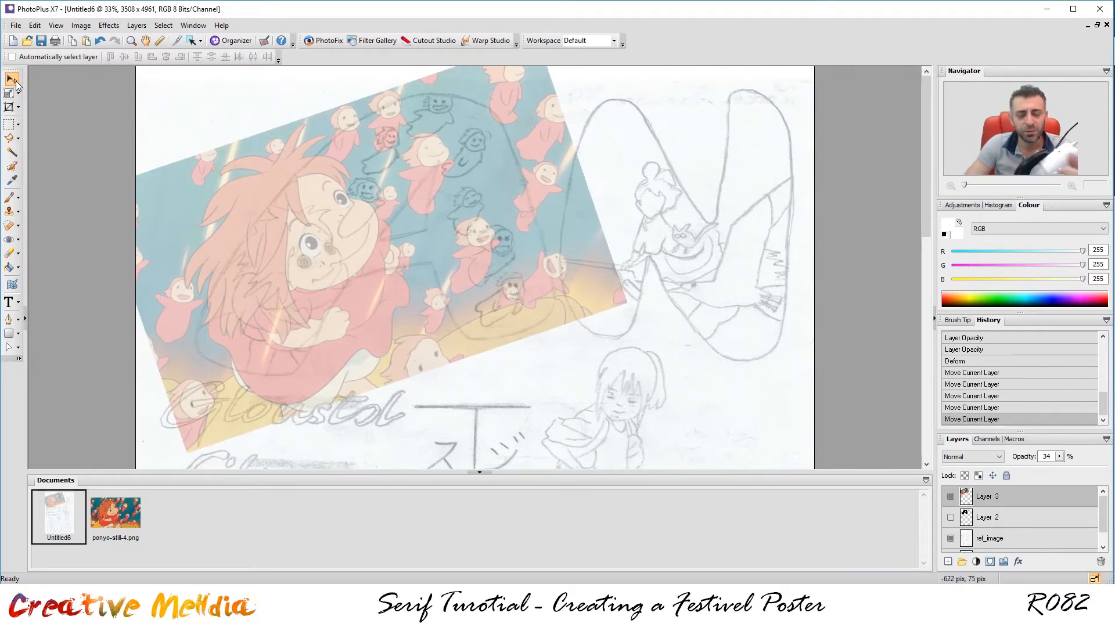
Restore Layer 3 to 100% opacity and load Layer 2's black A as a selection.
{"action": "left_click", "coordinate": [1059, 457]}
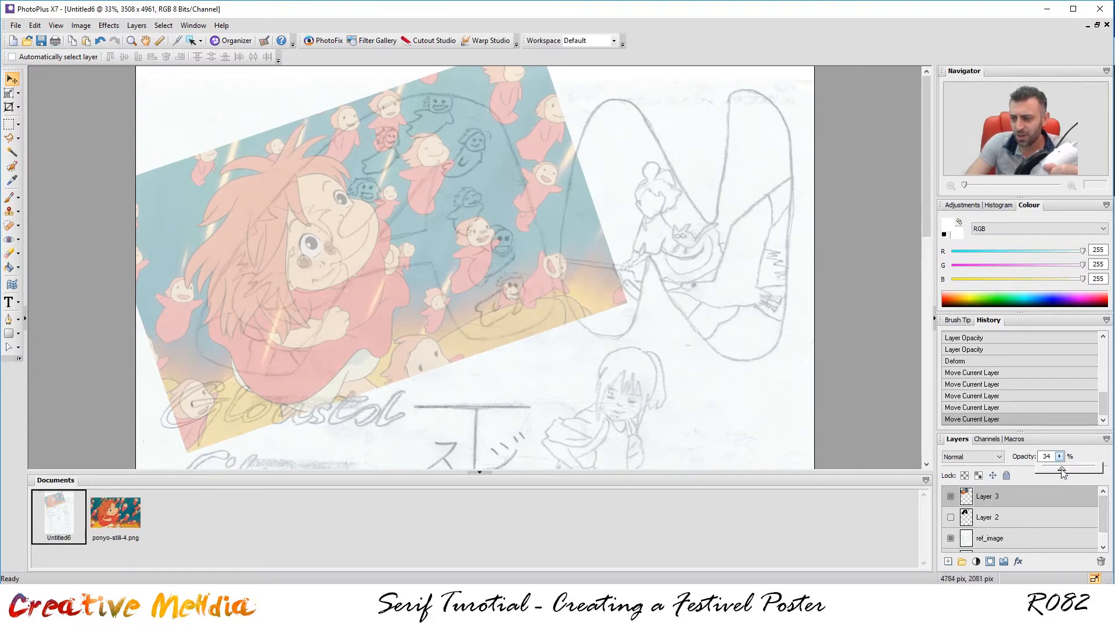
{"action": "left_click_drag", "start_coordinate": [1062, 473], "coordinate": [1110, 470]}
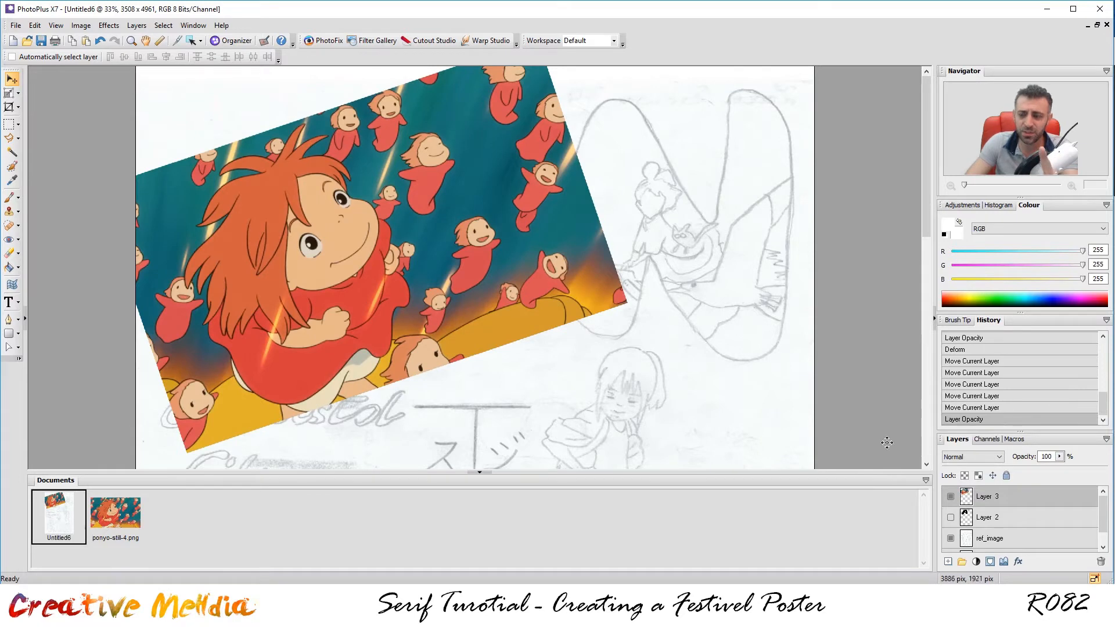
{"action": "left_click", "coordinate": [951, 496]}
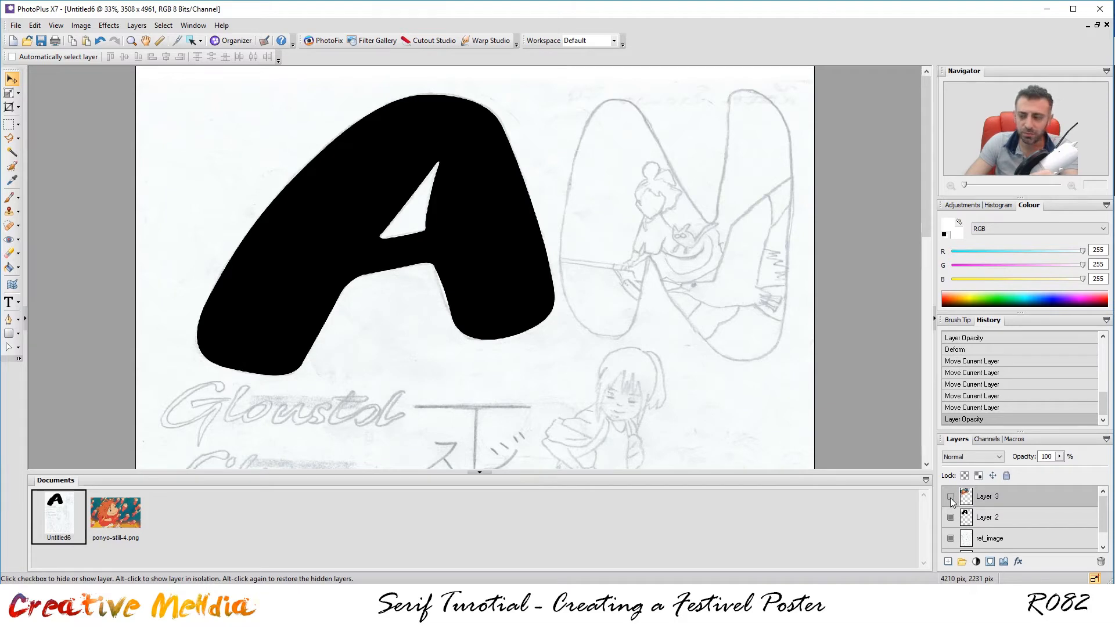
{"action": "left_click", "coordinate": [950, 497]}
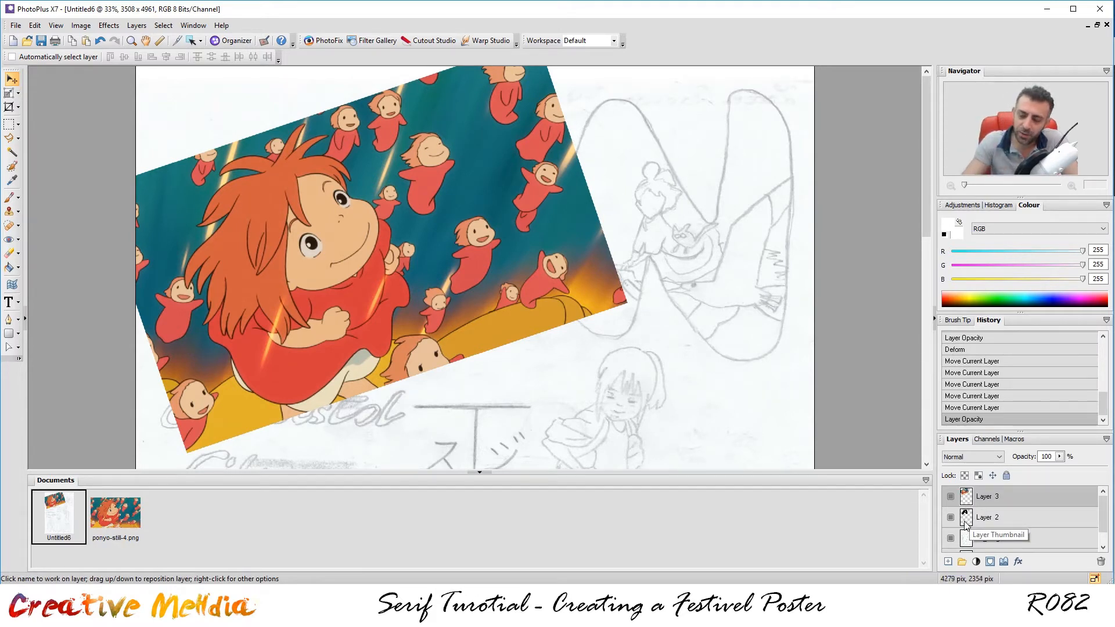
{"action": "left_click", "coordinate": [967, 521], "text": "ctrl"}
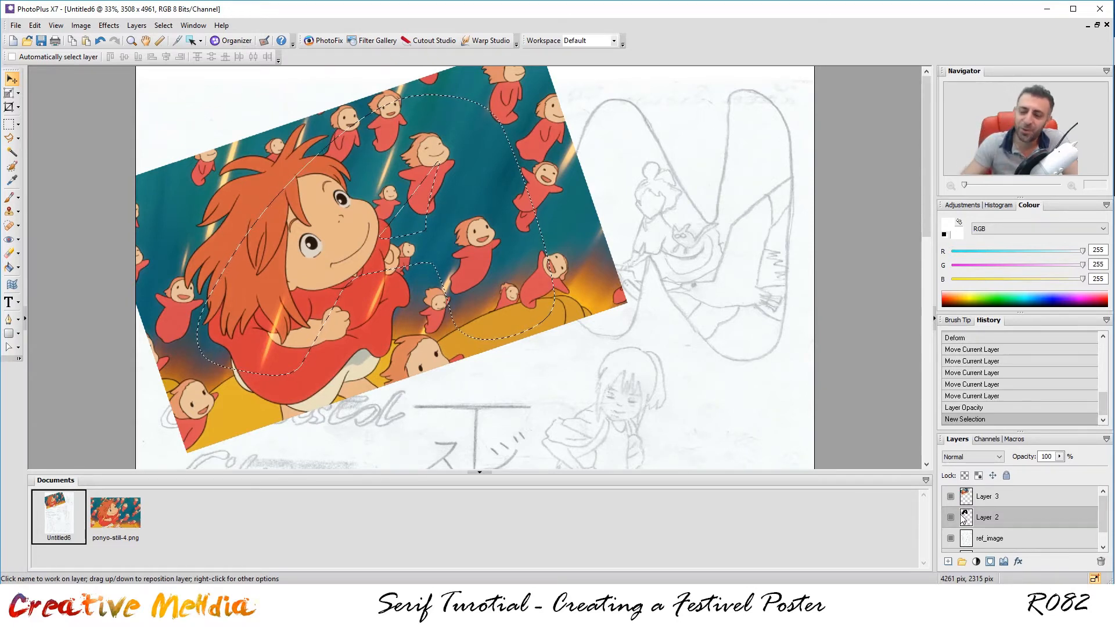
Add a layer mask to Layer 3 from the A selection, then clear the selection.
{"action": "left_click", "coordinate": [1016, 493]}
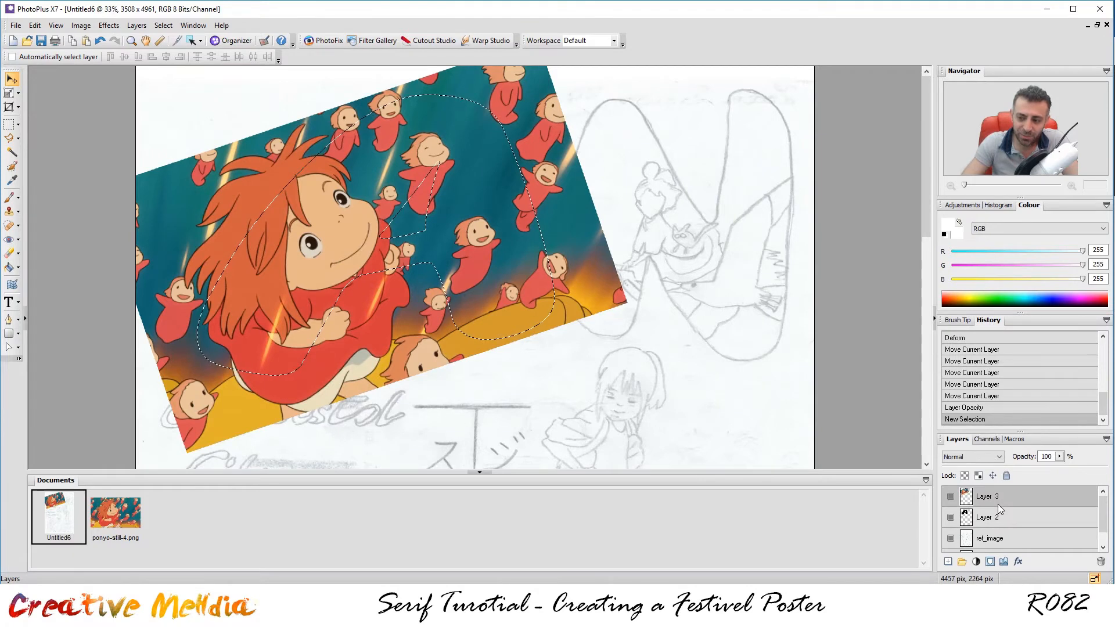
{"action": "left_click", "coordinate": [991, 562]}
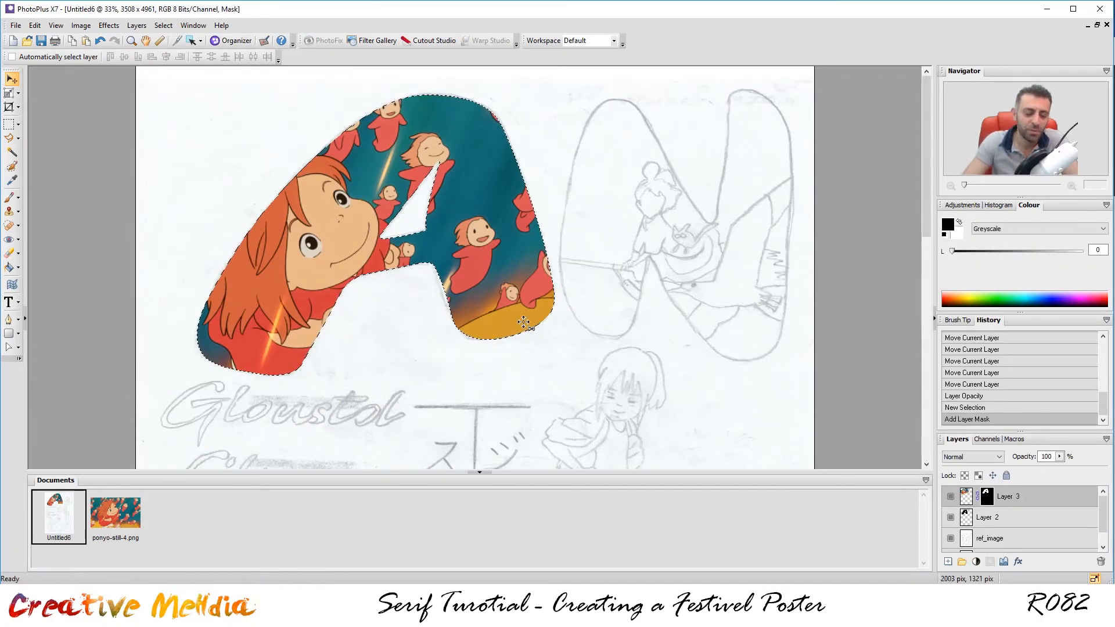
{"action": "key", "text": "ctrl+d"}
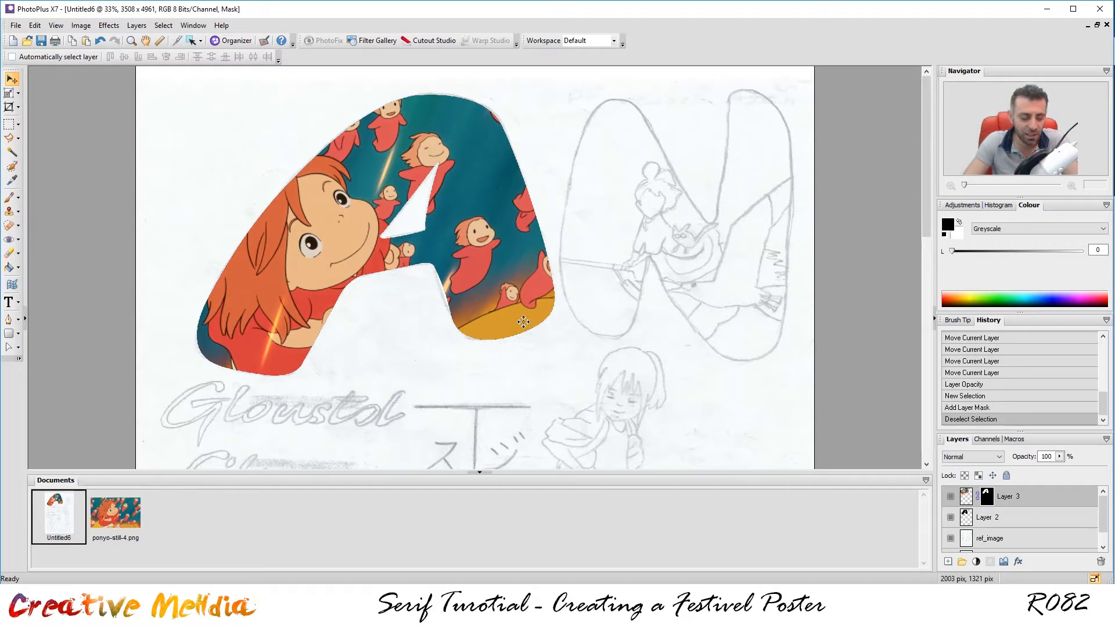
{"action": "key", "text": "ctrl+z"}
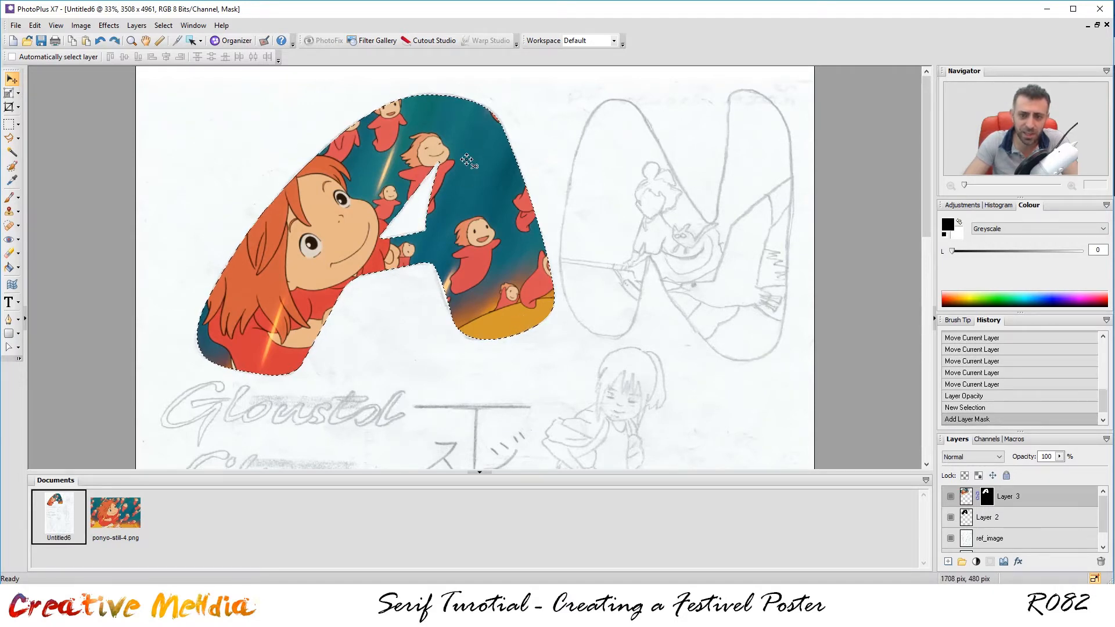
{"action": "left_click", "coordinate": [11, 126]}
{"action": "left_click", "coordinate": [618, 155]}
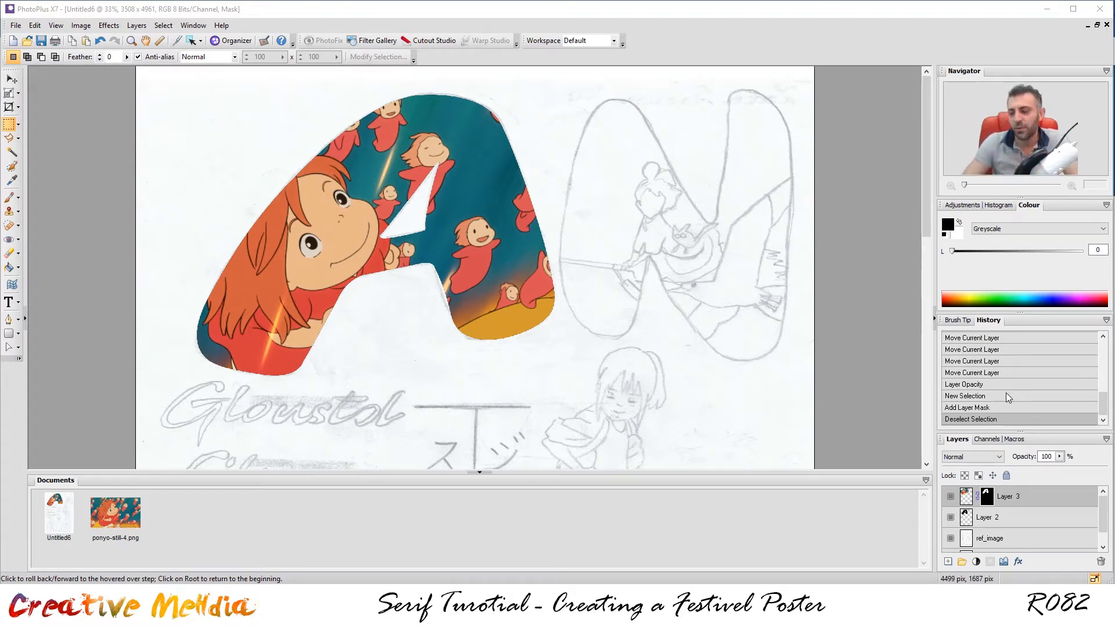
Lock the Ponyo layer, reselect the A, and convert it to a 10-pixel border.
{"action": "left_click", "coordinate": [1006, 474]}
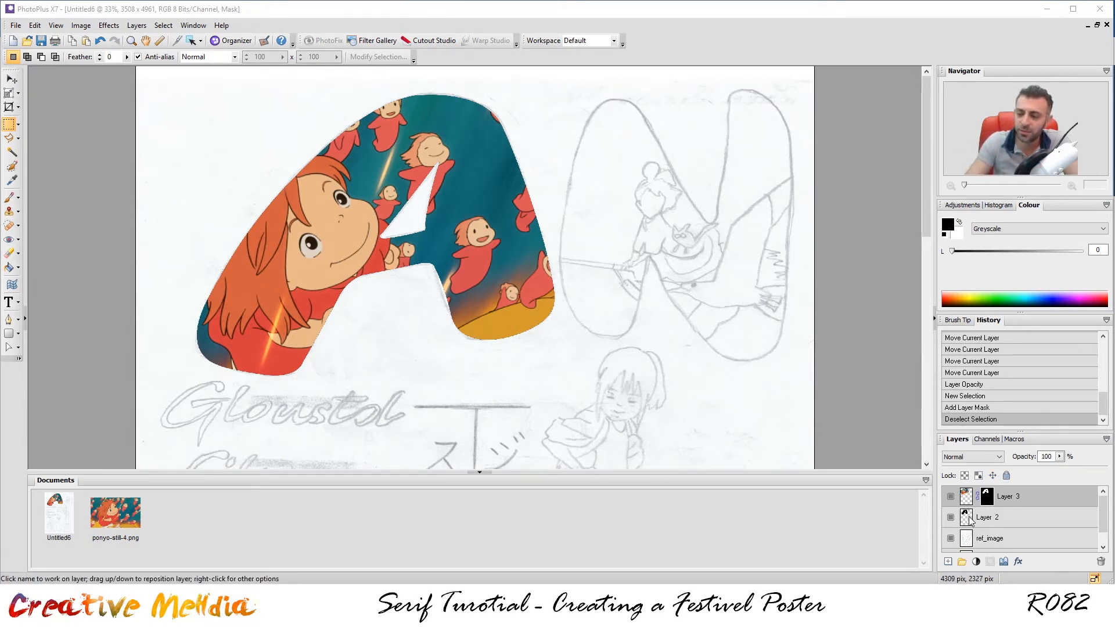
{"action": "left_click", "coordinate": [967, 518], "text": "ctrl"}
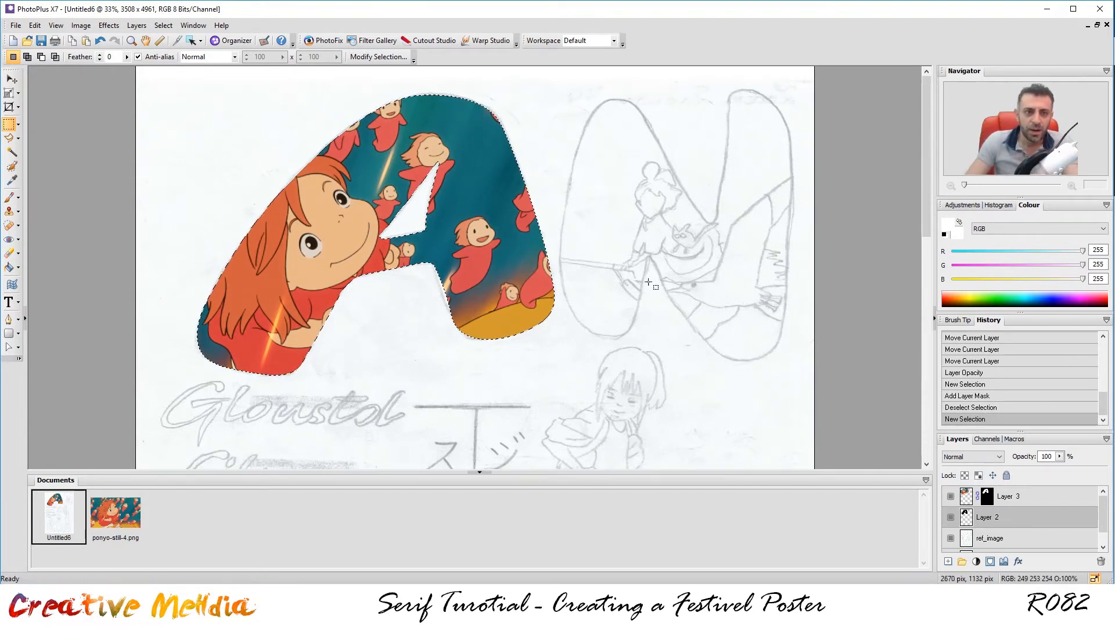
{"action": "left_click", "coordinate": [163, 26]}
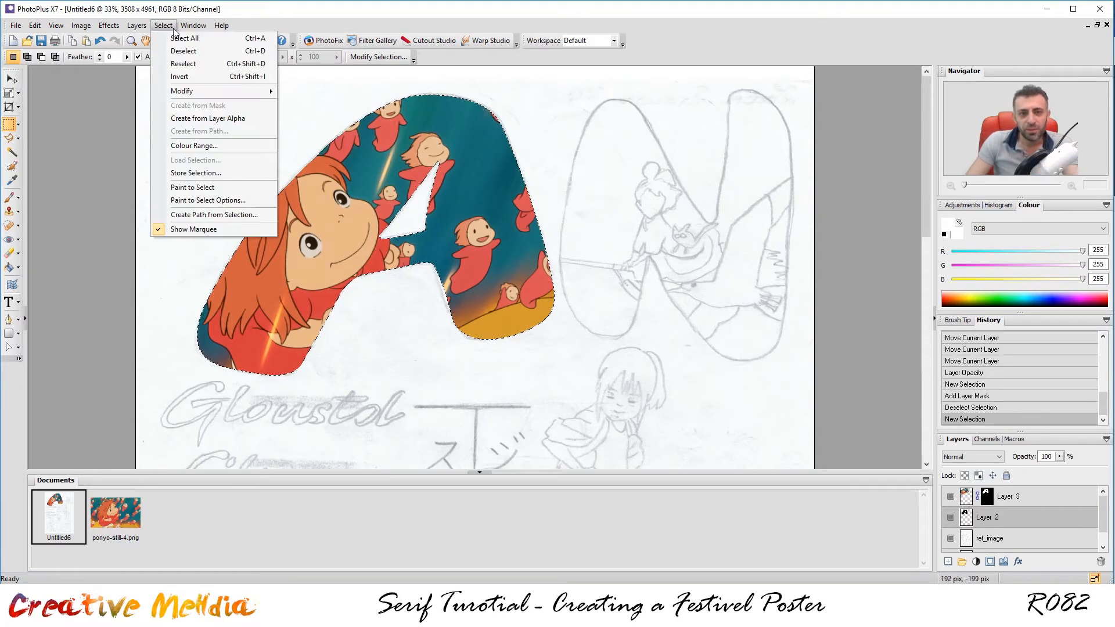
{"action": "mouse_move", "coordinate": [199, 92]}
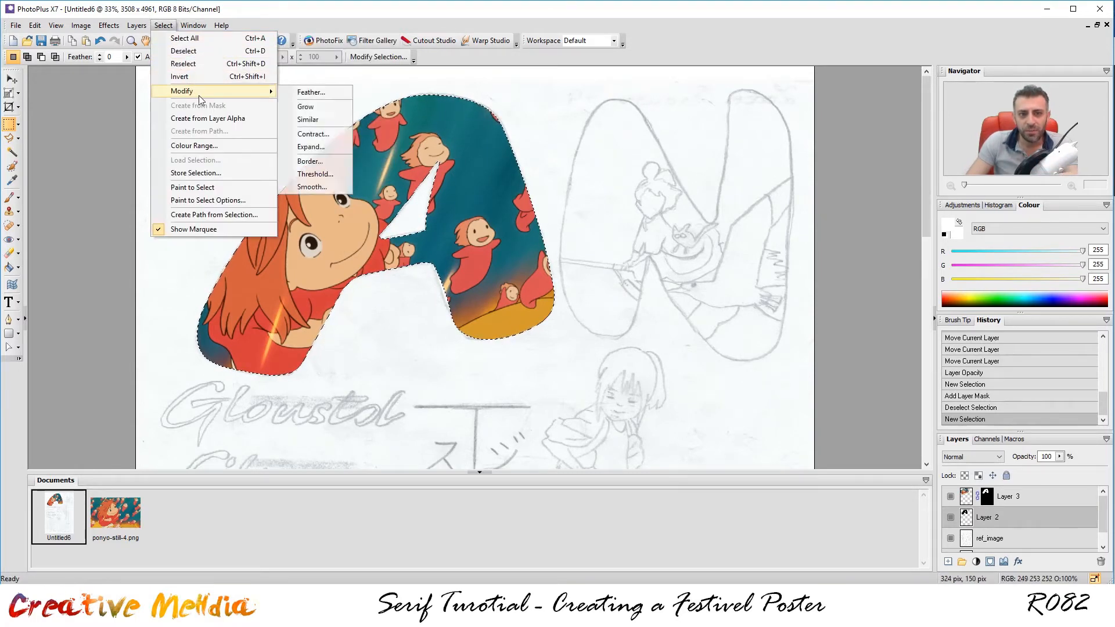
{"action": "left_click", "coordinate": [336, 165]}
{"action": "left_click_drag", "start_coordinate": [592, 266], "coordinate": [704, 264]}
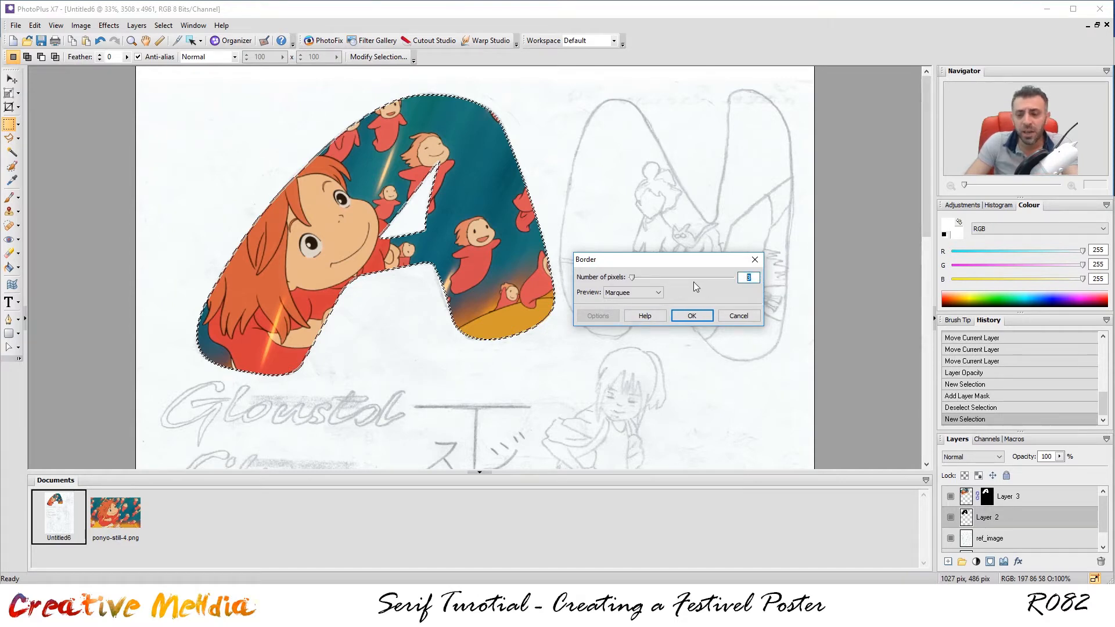
{"action": "type", "text": "10"}
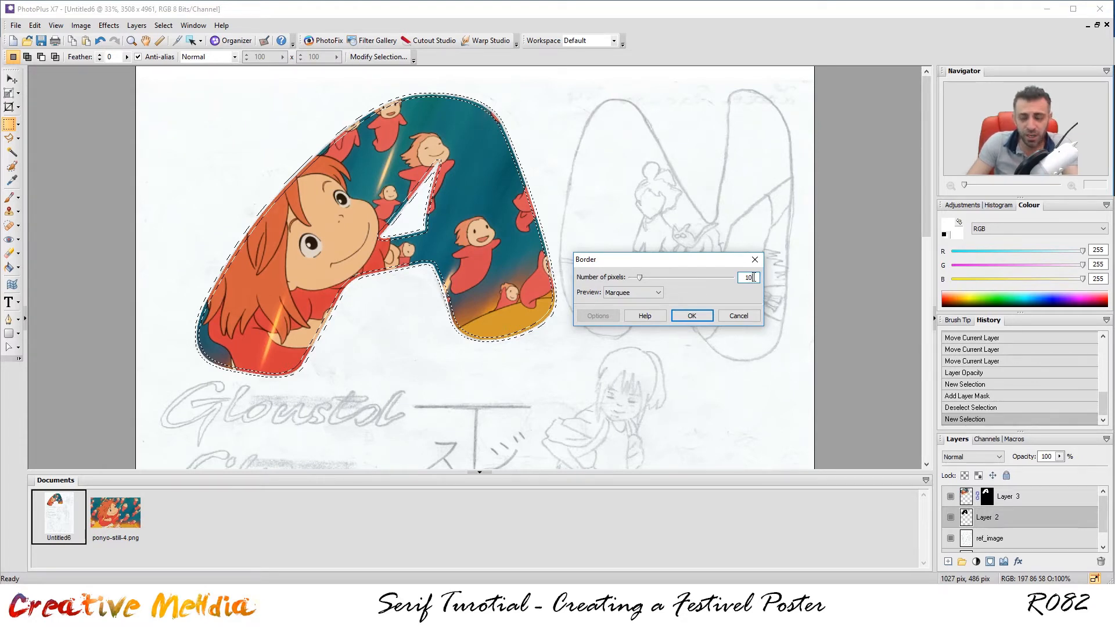
{"action": "left_click", "coordinate": [692, 315]}
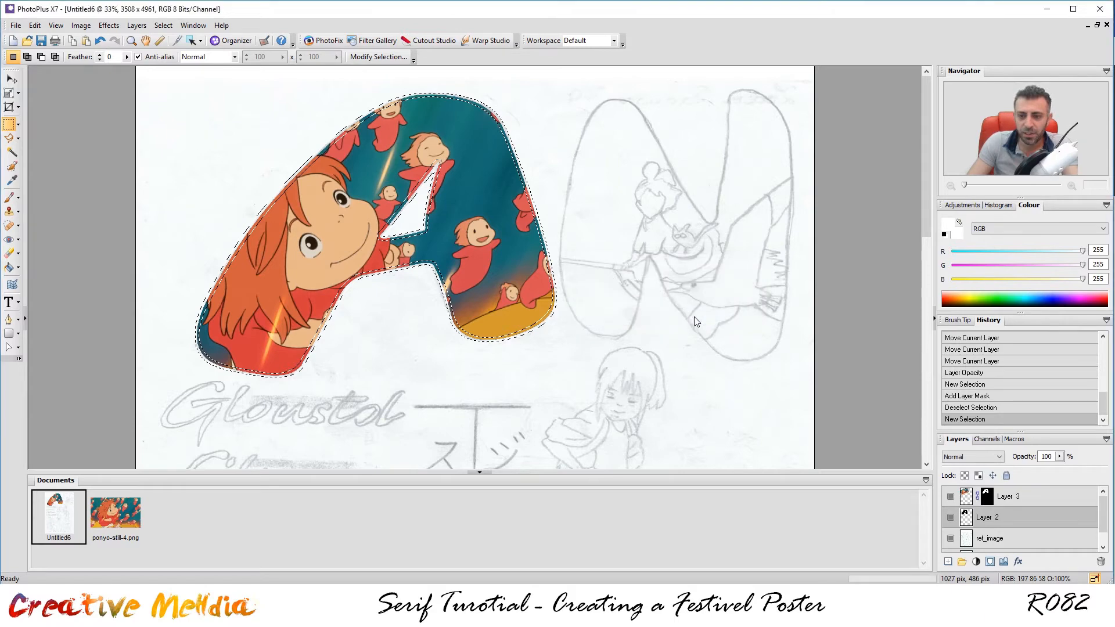
{"action": "scroll", "coordinate": [546, 268], "scroll_direction": "up", "scroll_amount": 2}
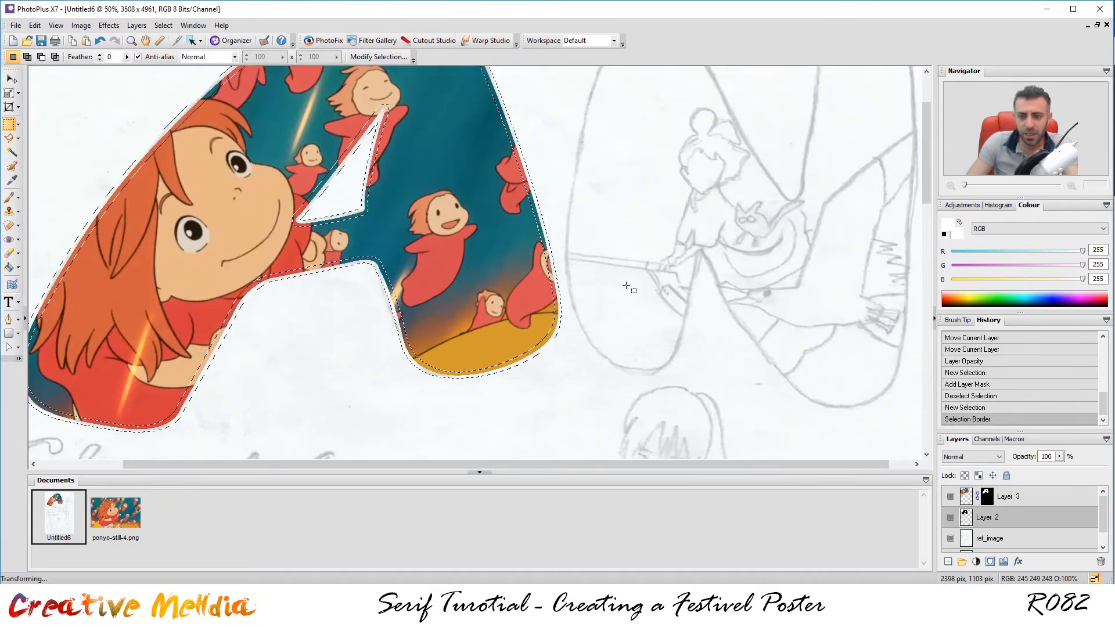
{"action": "scroll", "coordinate": [541, 256], "scroll_direction": "down", "scroll_amount": 1}
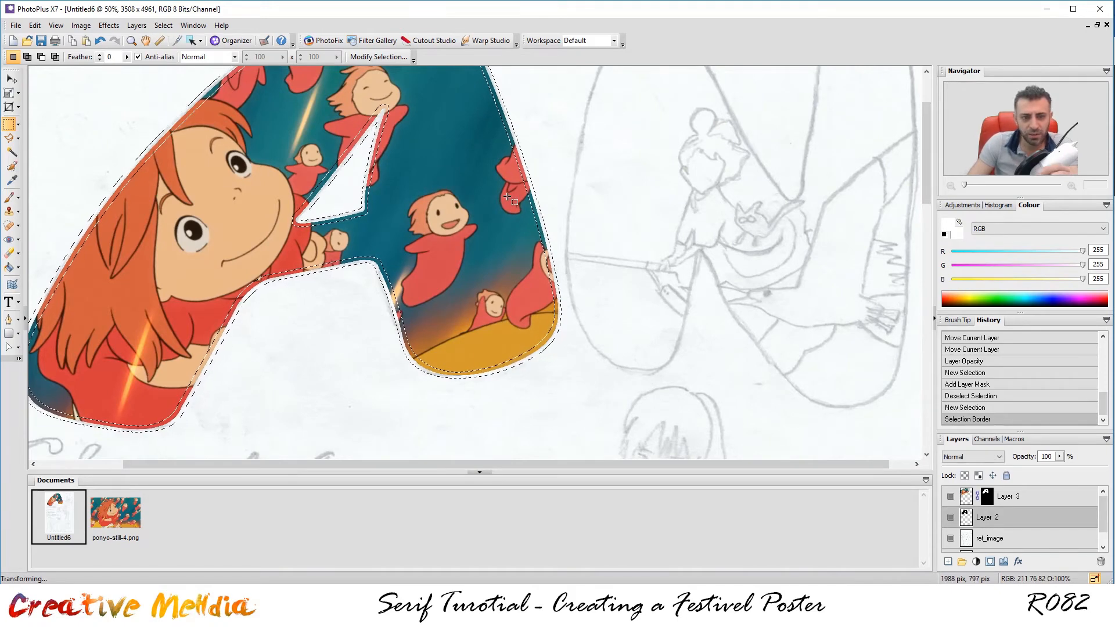
{"action": "scroll", "coordinate": [505, 197], "scroll_direction": "down", "scroll_amount": 1}
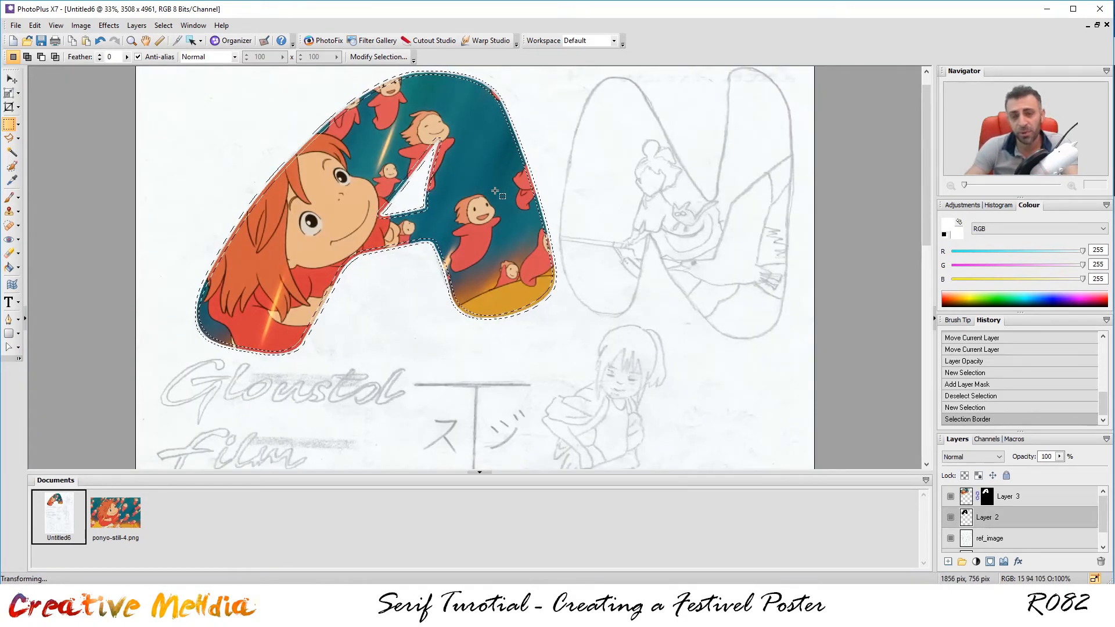
Add Layer 4 above Layer 3, flood-fill the border band with black, and deselect.
{"action": "left_click", "coordinate": [1043, 500]}
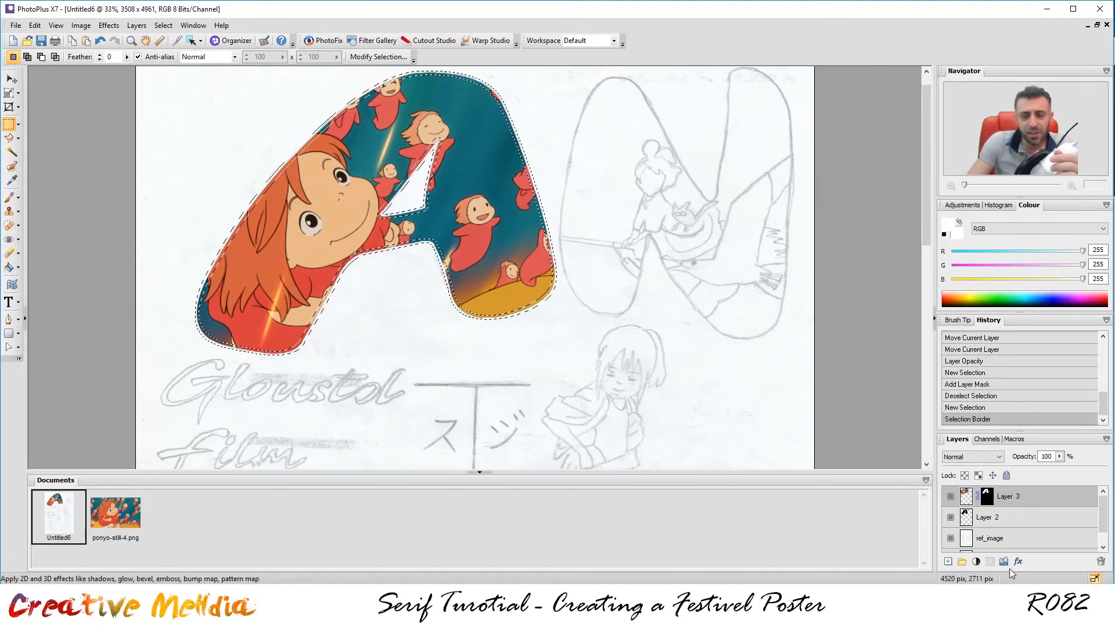
{"action": "left_click", "coordinate": [947, 562]}
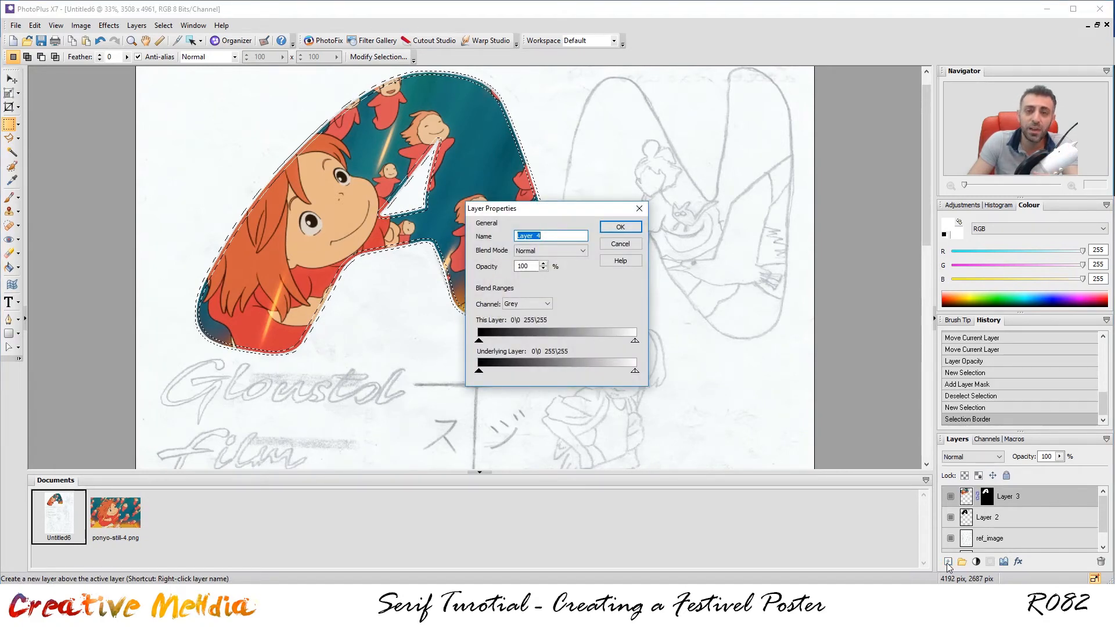
{"action": "left_click", "coordinate": [624, 228]}
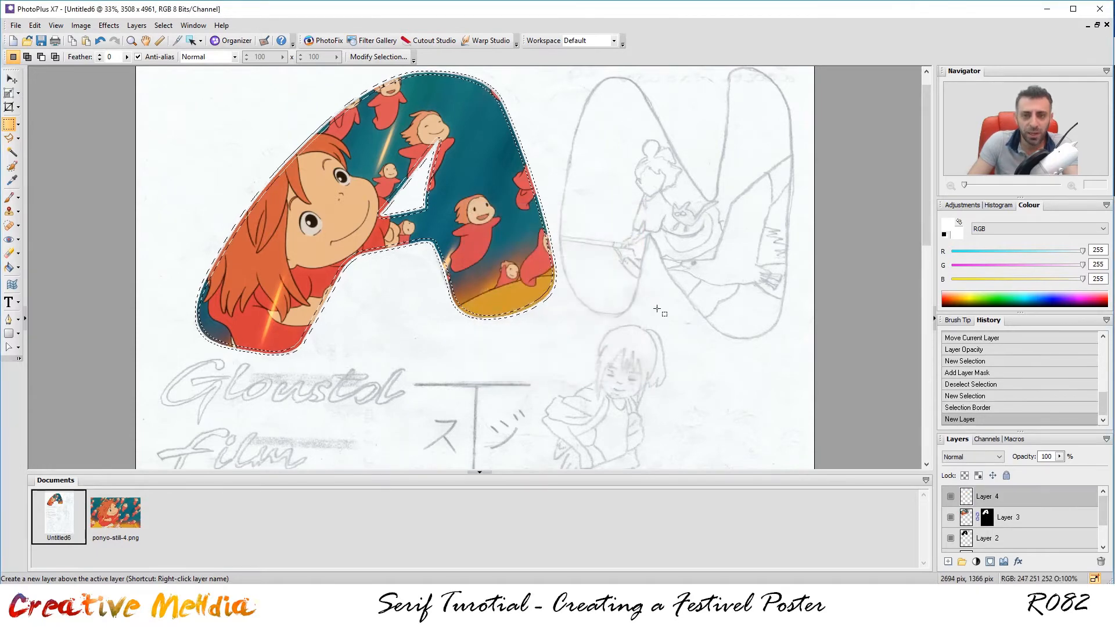
{"action": "left_click", "coordinate": [8, 268]}
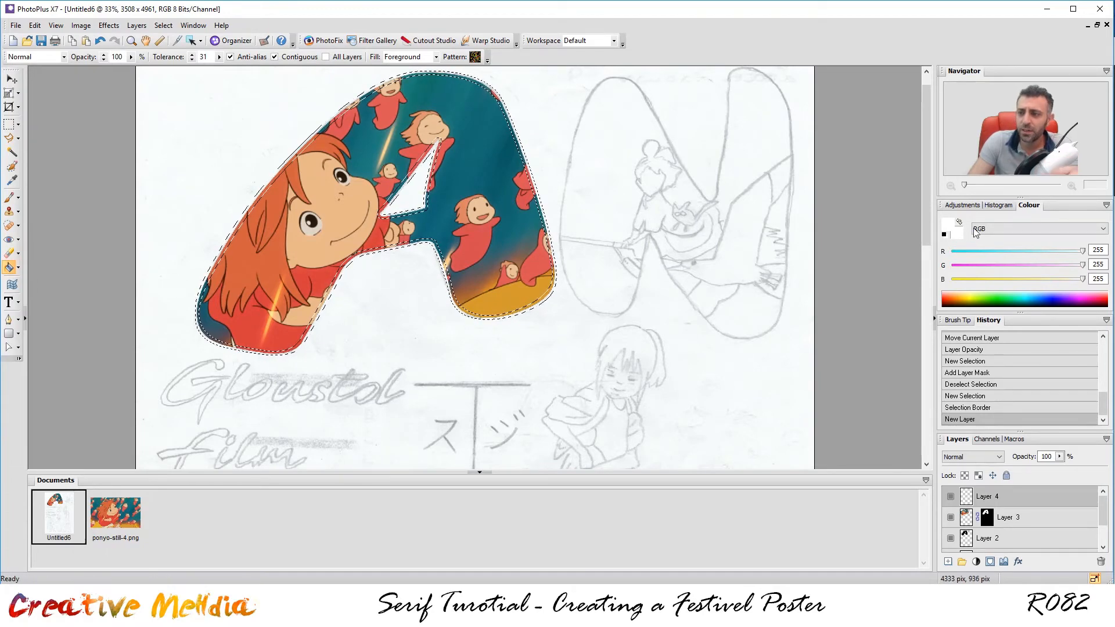
{"action": "left_click", "coordinate": [946, 232]}
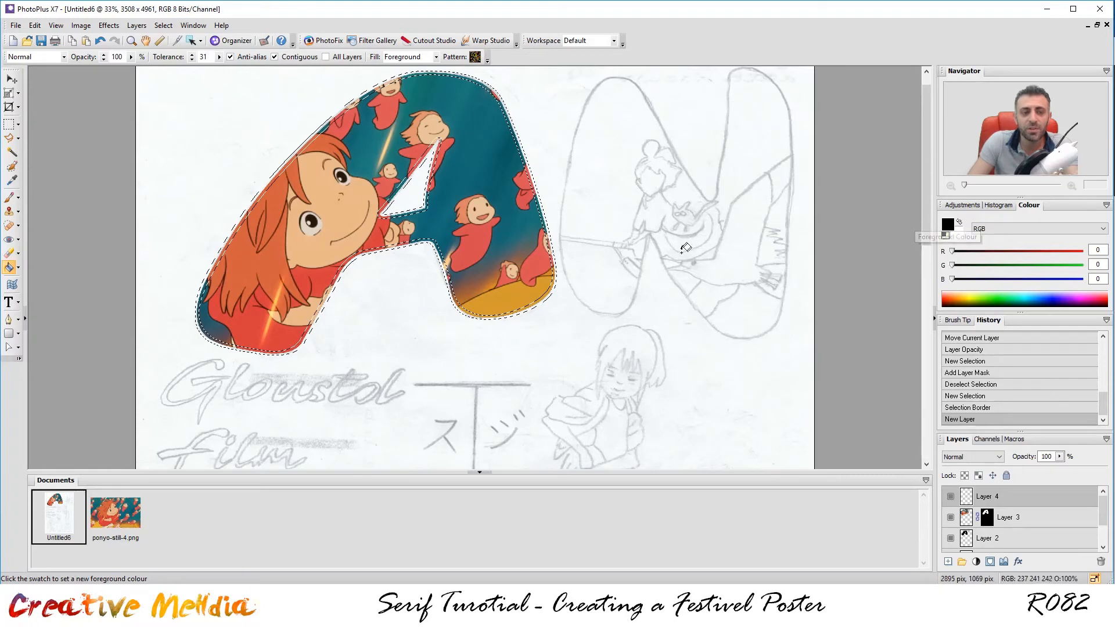
{"action": "scroll", "coordinate": [380, 101], "scroll_direction": "up", "scroll_amount": 4}
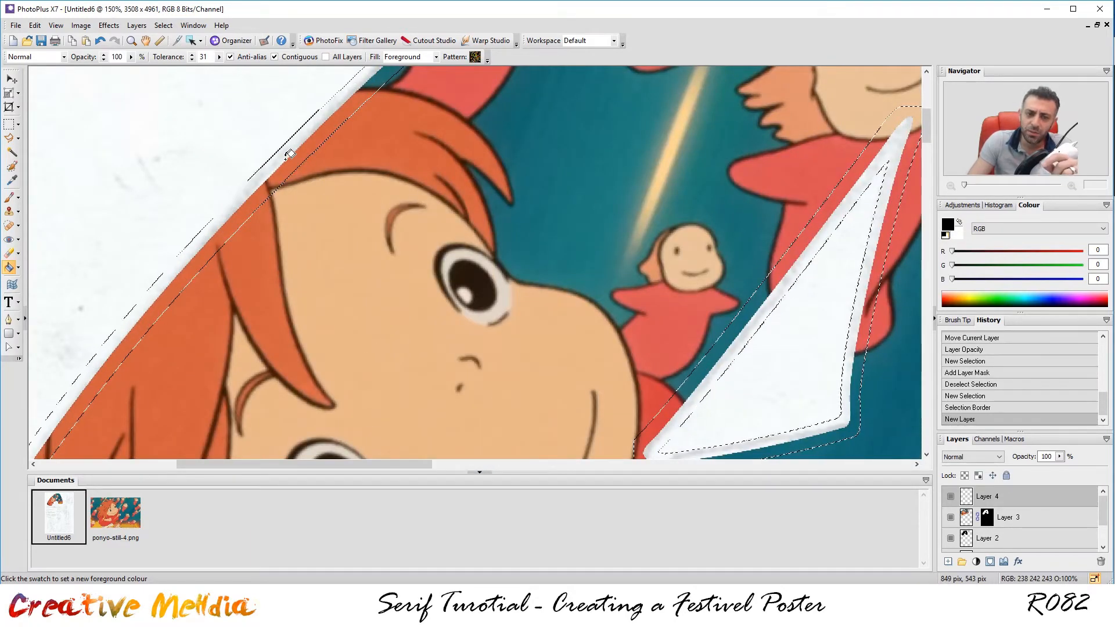
{"action": "left_click", "coordinate": [291, 145]}
{"action": "scroll", "coordinate": [416, 219], "scroll_direction": "down", "scroll_amount": 4}
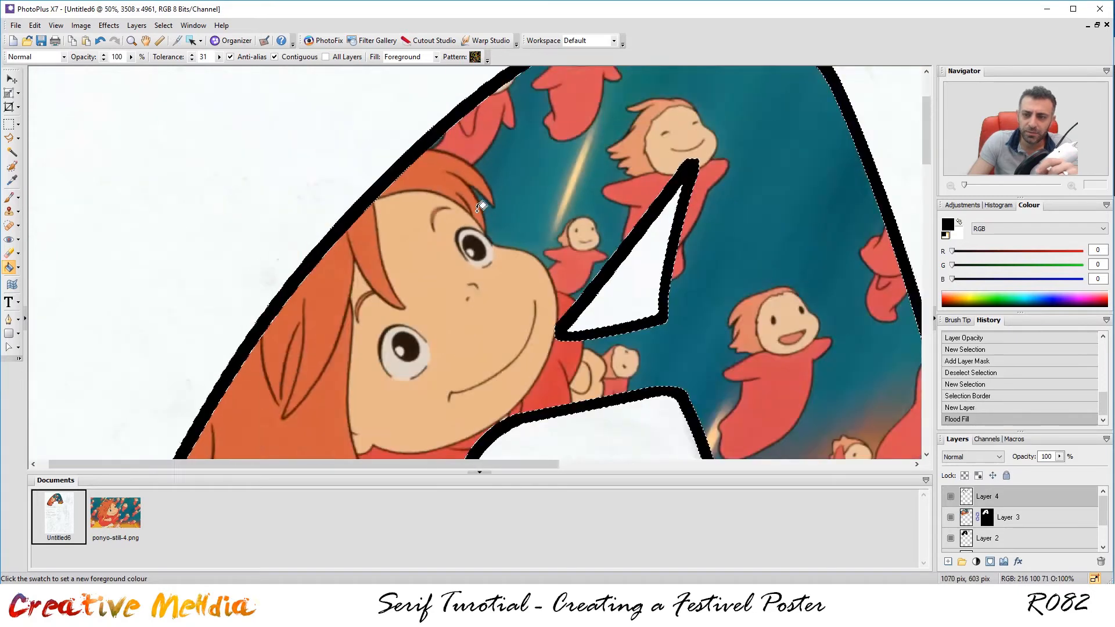
{"action": "scroll", "coordinate": [652, 214], "scroll_direction": "down", "scroll_amount": 1}
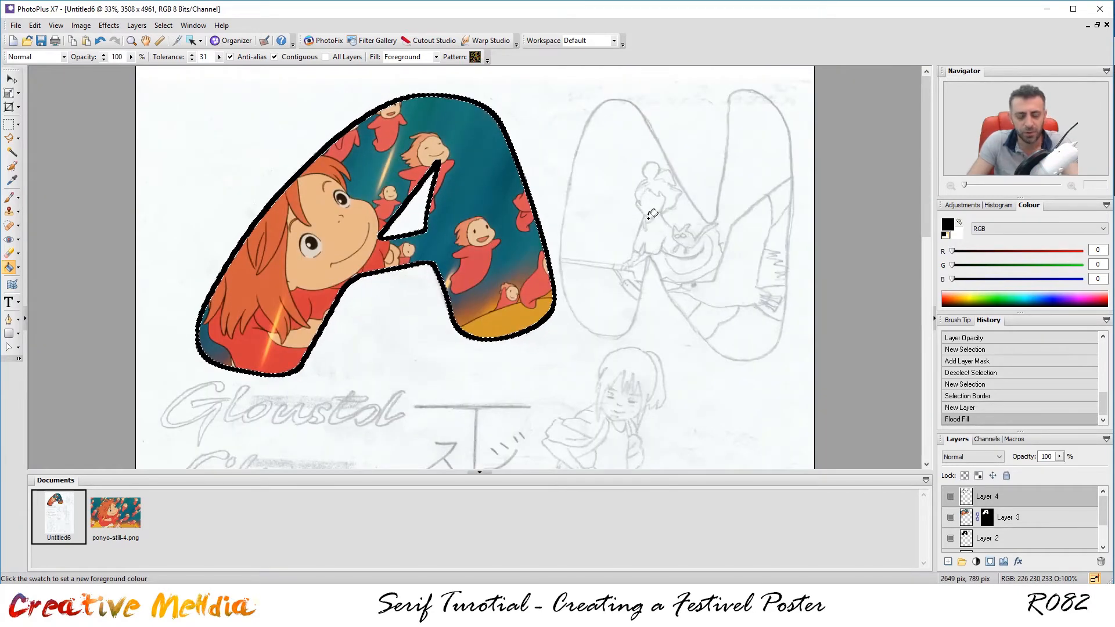
{"action": "key", "text": "ctrl+d"}
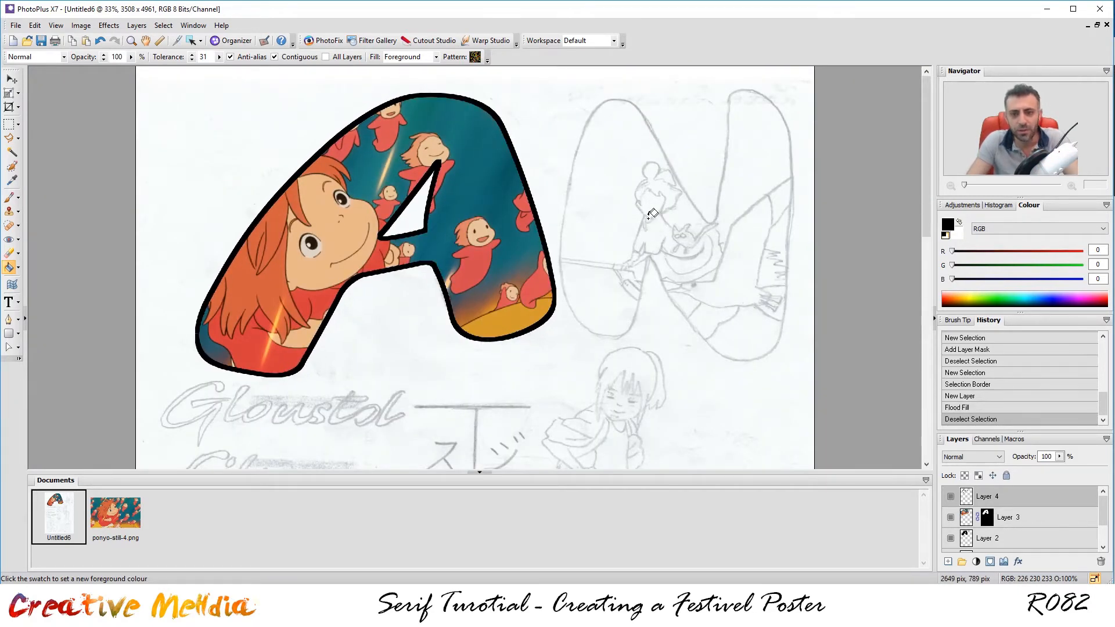
{"action": "scroll", "coordinate": [514, 259], "scroll_direction": "down", "scroll_amount": 1}
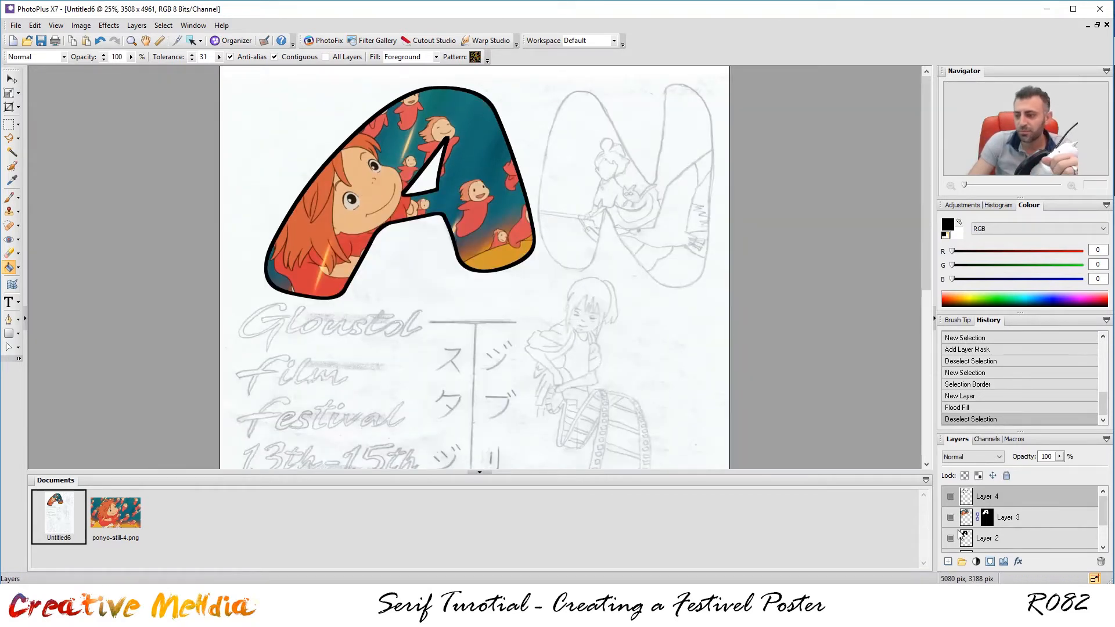
Hide the ref_image pencil sketch layer and zoom out to preview the outlined letter A.
{"action": "left_click_drag", "start_coordinate": [1100, 508], "coordinate": [1104, 529]}
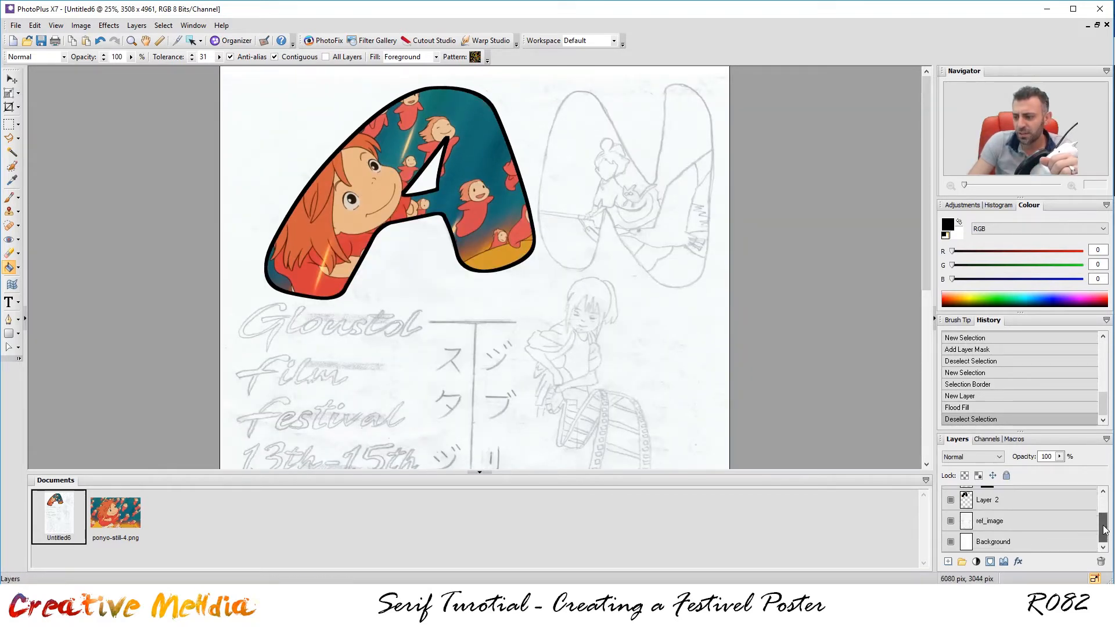
{"action": "left_click", "coordinate": [951, 520]}
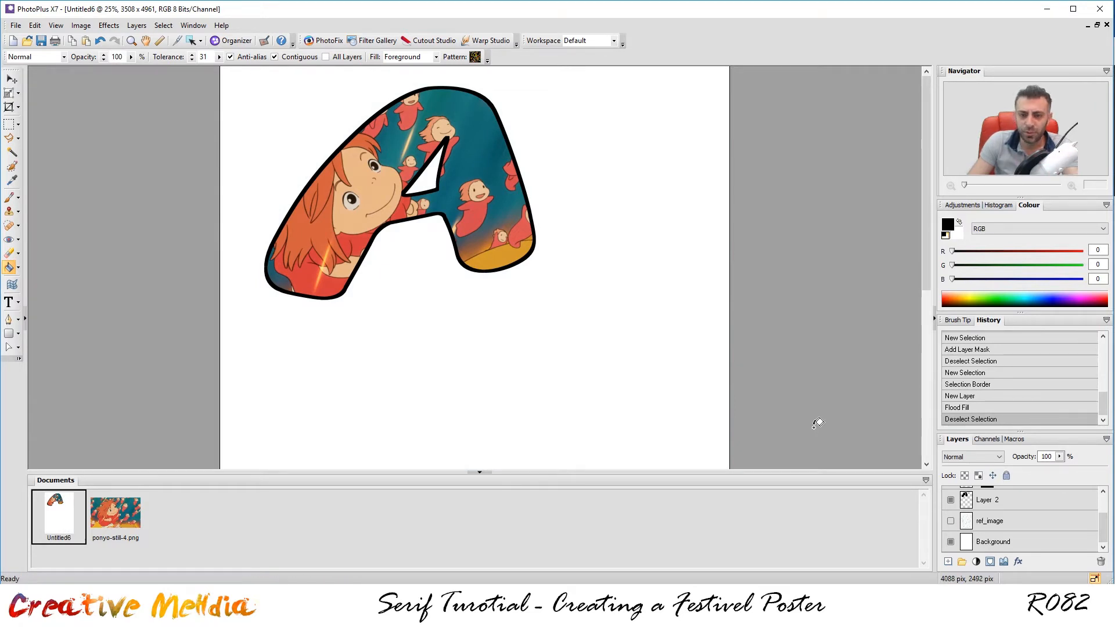
{"action": "scroll", "coordinate": [625, 334], "scroll_direction": "up", "scroll_amount": 1}
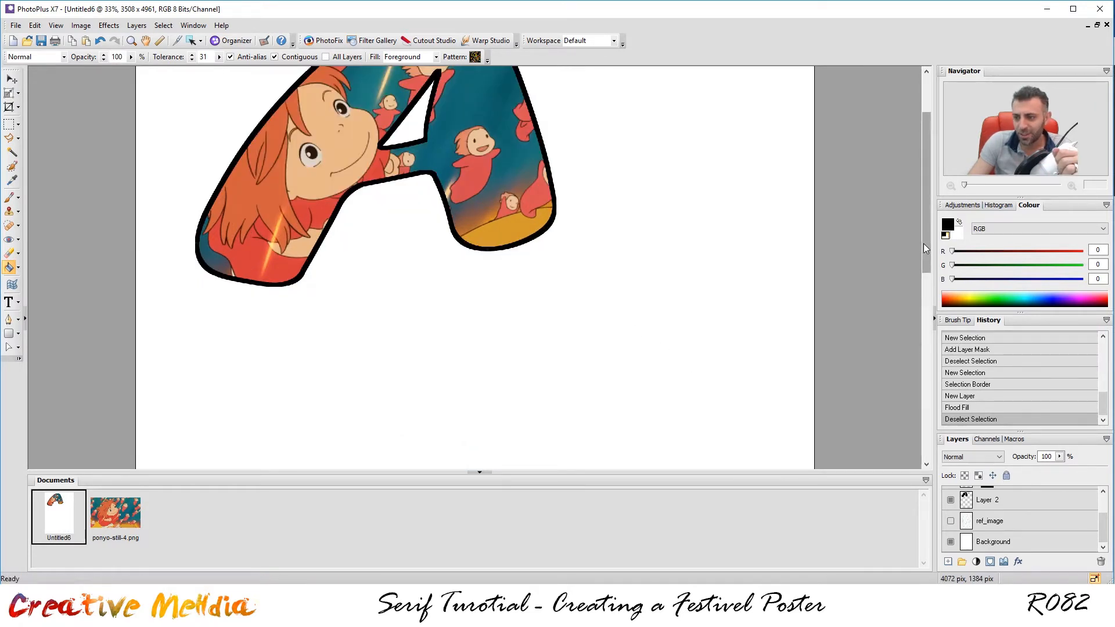
{"action": "left_click_drag", "start_coordinate": [923, 242], "coordinate": [922, 190]}
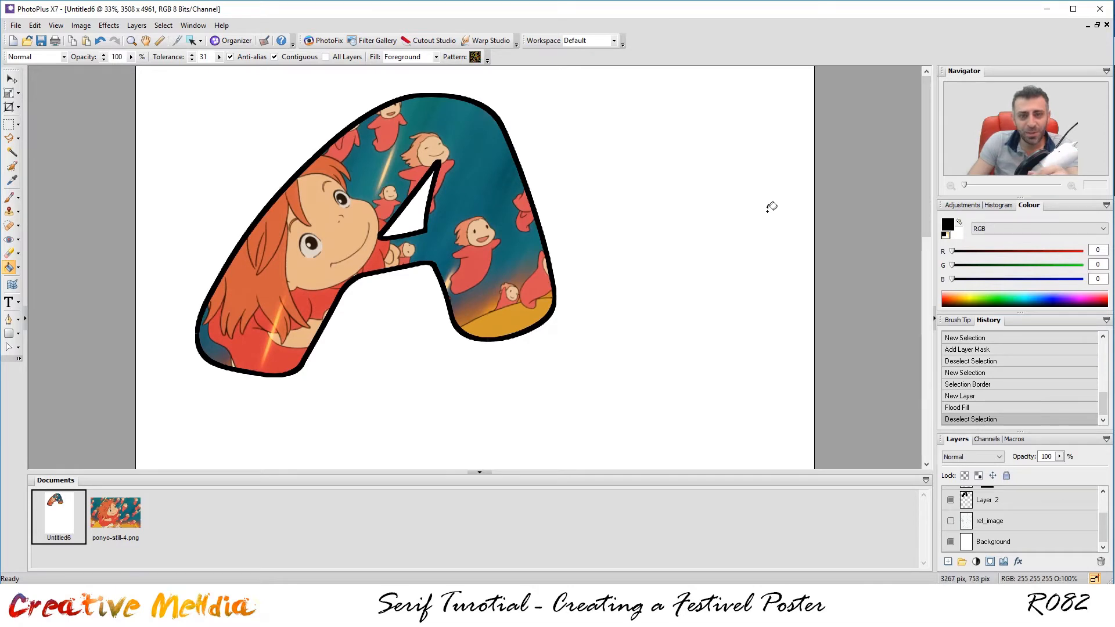
{"action": "scroll", "coordinate": [767, 209], "scroll_direction": "down", "scroll_amount": 1}
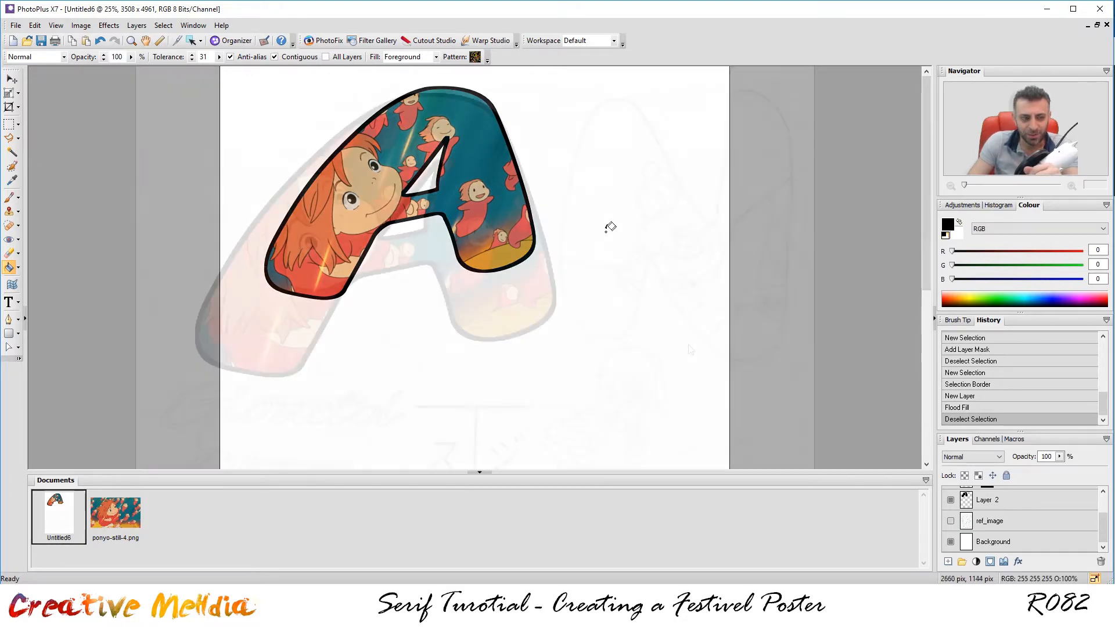
{"action": "scroll", "coordinate": [609, 228], "scroll_direction": "up", "scroll_amount": 3}
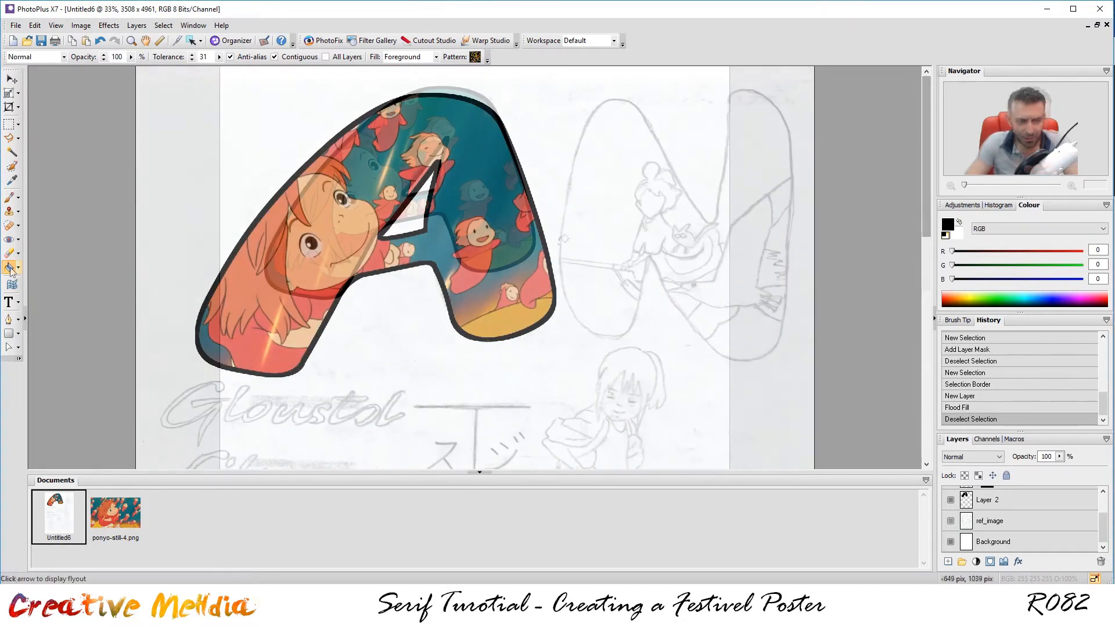
Begin pen-tracing the letter N's outline over the pencil sketch.
{"action": "key", "text": "p"}
{"action": "scroll", "coordinate": [627, 378], "scroll_direction": "up", "scroll_amount": 1}
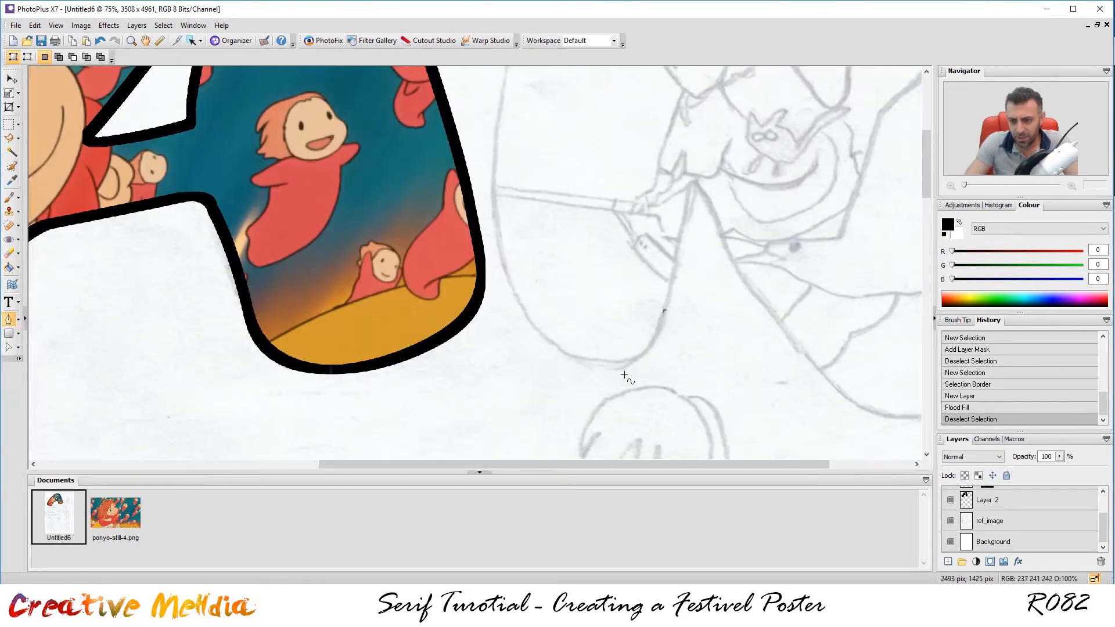
{"action": "left_click_drag", "start_coordinate": [610, 364], "coordinate": [557, 356]}
{"action": "left_click_drag", "start_coordinate": [526, 321], "coordinate": [497, 271]}
{"action": "left_click_drag", "start_coordinate": [495, 187], "coordinate": [498, 140]}
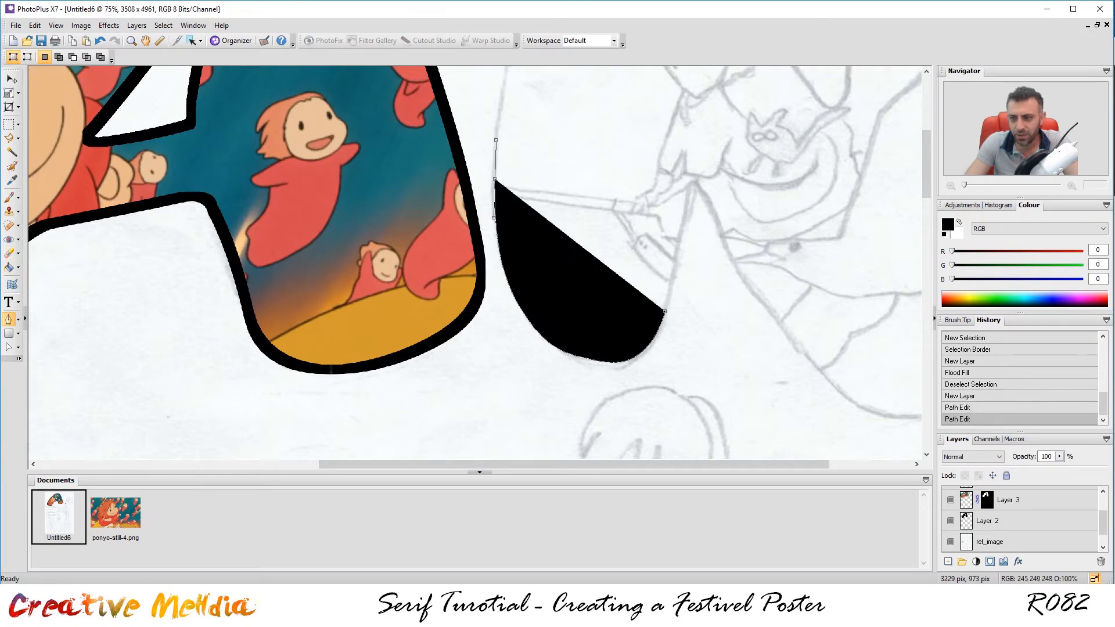
{"action": "left_click_drag", "start_coordinate": [926, 166], "coordinate": [926, 137]}
{"action": "left_click_drag", "start_coordinate": [536, 106], "coordinate": [552, 69]}
{"action": "left_click_drag", "start_coordinate": [926, 153], "coordinate": [926, 127]}
{"action": "left_click_drag", "start_coordinate": [628, 141], "coordinate": [685, 150]}
{"action": "left_click_drag", "start_coordinate": [718, 241], "coordinate": [734, 268]}
{"action": "left_click", "coordinate": [817, 407]}
{"action": "left_click_drag", "start_coordinate": [810, 464], "coordinate": [897, 465]}
{"action": "mouse_move", "coordinate": [926, 130]}
{"action": "left_mouse_down"}
{"action": "mouse_move", "coordinate": [915, 160]}
{"action": "mouse_move", "coordinate": [915, 149]}
{"action": "left_mouse_up"}
{"action": "left_click_drag", "start_coordinate": [702, 280], "coordinate": [705, 223]}
Lower the layer opacity to see the sketch, then finish and close the N path.
{"action": "left_click", "coordinate": [1059, 457]}
{"action": "left_click_drag", "start_coordinate": [1058, 468], "coordinate": [1015, 469]}
{"action": "left_click_drag", "start_coordinate": [724, 138], "coordinate": [725, 86]}
{"action": "left_click_drag", "start_coordinate": [926, 128], "coordinate": [926, 110]}
{"action": "left_click_drag", "start_coordinate": [724, 164], "coordinate": [722, 137]}
{"action": "left_click_drag", "start_coordinate": [784, 119], "coordinate": [832, 145]}
{"action": "left_click_drag", "start_coordinate": [869, 241], "coordinate": [877, 313]}
{"action": "left_click_drag", "start_coordinate": [926, 134], "coordinate": [926, 167]}
{"action": "left_click_drag", "start_coordinate": [863, 226], "coordinate": [853, 300]}
{"action": "left_click_drag", "start_coordinate": [926, 163], "coordinate": [926, 199]}
{"action": "left_click_drag", "start_coordinate": [846, 271], "coordinate": [814, 367]}
{"action": "left_click_drag", "start_coordinate": [775, 330], "coordinate": [703, 332]}
{"action": "key", "text": "ctrl+z"}
{"action": "key", "text": "ctrl+z"}
{"action": "key", "text": "ctrl+z"}
{"action": "left_click_drag", "start_coordinate": [926, 170], "coordinate": [926, 152]}
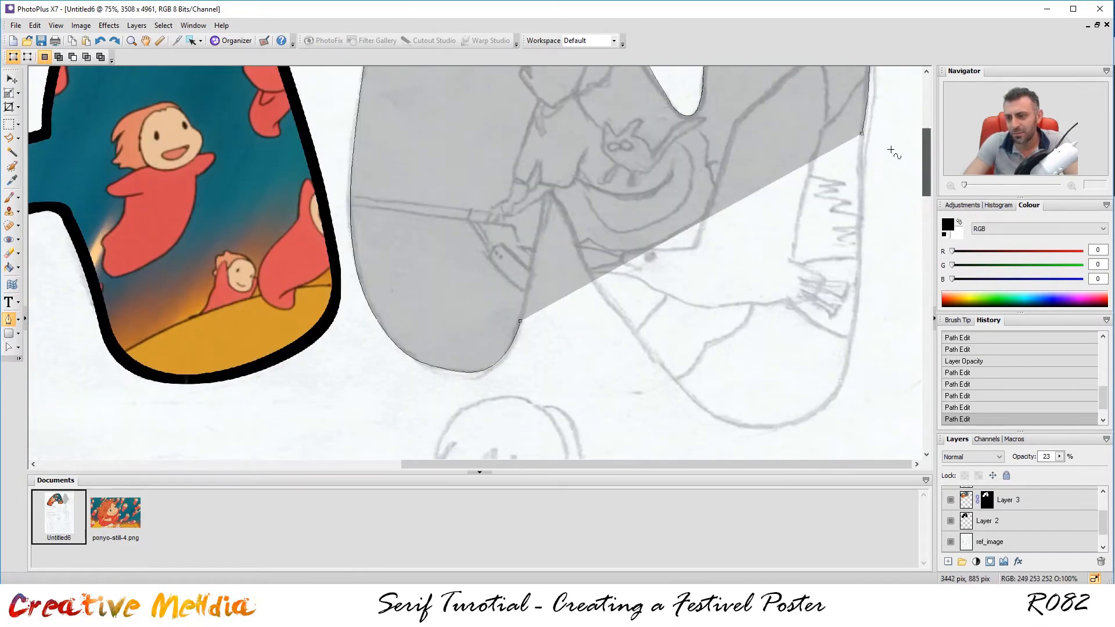
{"action": "left_click_drag", "start_coordinate": [854, 338], "coordinate": [842, 380]}
{"action": "left_click_drag", "start_coordinate": [797, 424], "coordinate": [758, 429]}
{"action": "left_click_drag", "start_coordinate": [706, 412], "coordinate": [670, 386]}
{"action": "left_click_drag", "start_coordinate": [618, 308], "coordinate": [600, 283]}
{"action": "left_click_drag", "start_coordinate": [551, 192], "coordinate": [543, 183]}
{"action": "left_click", "coordinate": [521, 321]}
{"action": "scroll", "coordinate": [522, 325], "scroll_direction": "down", "scroll_amount": 3}
{"action": "left_click_drag", "start_coordinate": [919, 197], "coordinate": [918, 153]}
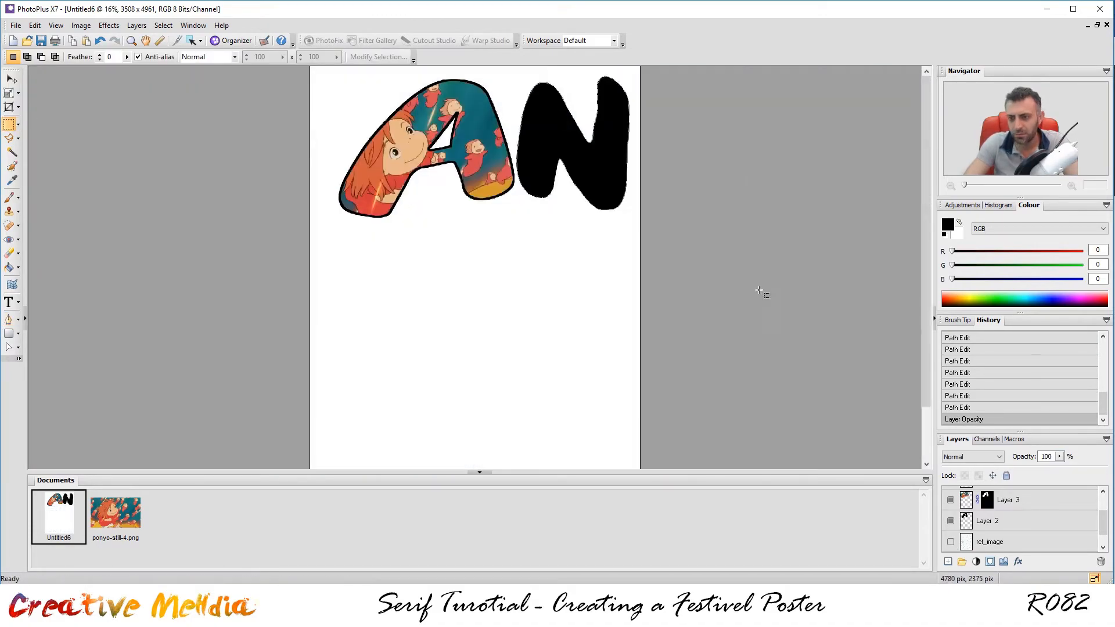
{"action": "scroll", "coordinate": [760, 164], "scroll_direction": "up", "scroll_amount": 4}
{"action": "scroll", "coordinate": [760, 163], "scroll_direction": "down", "scroll_amount": 1}
{"action": "left_click_drag", "start_coordinate": [492, 268], "coordinate": [493, 389]}
Open kiki_hires_3.jpg, copy the whole image and paste it into the poster.
{"action": "key", "text": "ctrl+o"}
{"action": "left_click", "coordinate": [364, 183]}
{"action": "left_click", "coordinate": [364, 362]}
{"action": "double_click", "coordinate": [428, 274]}
{"action": "scroll", "coordinate": [534, 273], "scroll_direction": "up", "scroll_amount": 1}
{"action": "key", "text": "ctrl+a"}
{"action": "key", "text": "ctrl+c"}
{"action": "left_click", "coordinate": [71, 530]}
{"action": "key", "text": "ctrl+v"}
Position and rotate the Kiki image over the N at reduced opacity, then restore full opacity.
{"action": "left_click", "coordinate": [8, 93]}
{"action": "left_click_drag", "start_coordinate": [511, 255], "coordinate": [649, 213]}
{"action": "left_click_drag", "start_coordinate": [1059, 456], "coordinate": [1019, 469]}
{"action": "left_click_drag", "start_coordinate": [651, 232], "coordinate": [634, 228]}
{"action": "left_click_drag", "start_coordinate": [877, 62], "coordinate": [891, 92]}
{"action": "left_click", "coordinate": [11, 79]}
{"action": "key", "text": "Up"}
{"action": "key", "text": "Up"}
{"action": "key", "text": "Up"}
{"action": "key", "text": "Up"}
{"action": "key", "text": "Up"}
{"action": "key", "text": "Up"}
{"action": "key", "text": "Up"}
{"action": "left_click_drag", "start_coordinate": [1059, 456], "coordinate": [1103, 469]}
Select the black N shape and mask the Kiki image layer to it.
{"action": "left_click", "coordinate": [966, 496], "text": "ctrl"}
{"action": "left_click", "coordinate": [8, 124]}
{"action": "left_click", "coordinate": [859, 132]}
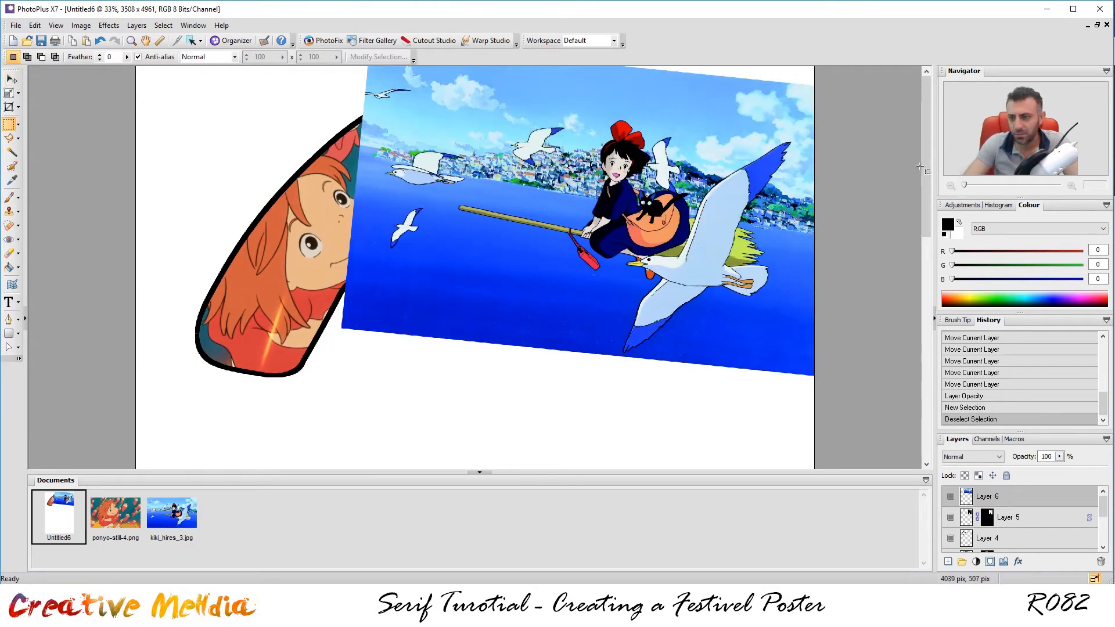
{"action": "scroll", "coordinate": [859, 132], "scroll_direction": "down", "scroll_amount": 1}
{"action": "left_click", "coordinate": [951, 496]}
{"action": "left_click", "coordinate": [1007, 517]}
{"action": "left_click", "coordinate": [966, 517], "text": "ctrl"}
{"action": "left_click", "coordinate": [999, 496]}
{"action": "left_click", "coordinate": [951, 496]}
{"action": "left_click", "coordinate": [990, 561]}
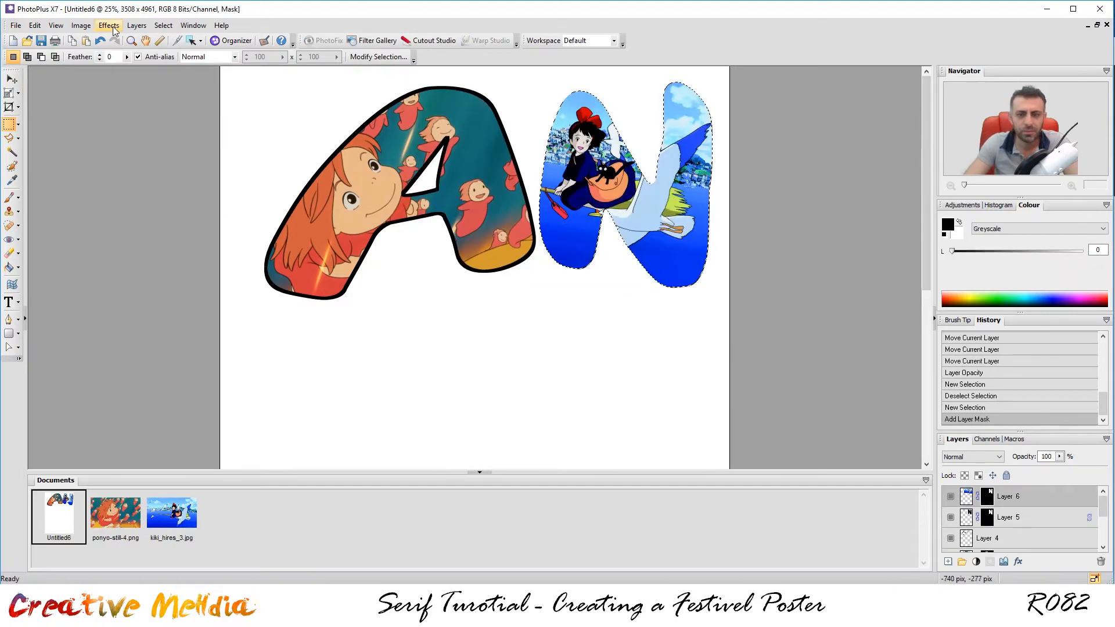
{"action": "left_click", "coordinate": [163, 26]}
Turn the N selection into a border and flood fill it black on a new outline layer.
{"action": "left_click", "coordinate": [307, 104]}
{"action": "left_click", "coordinate": [740, 247]}
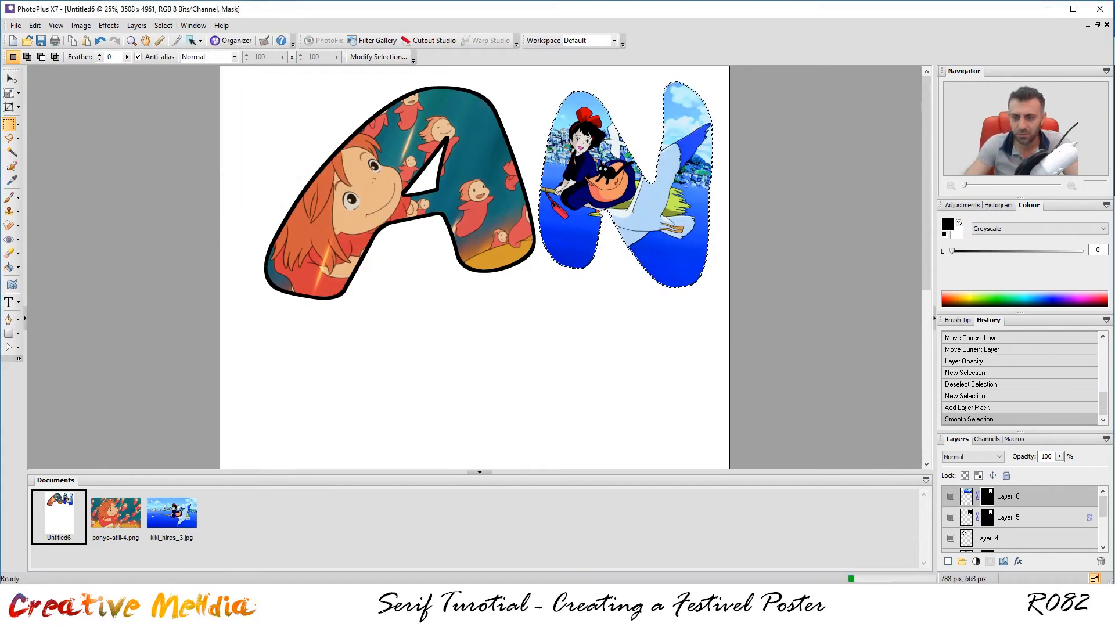
{"action": "scroll", "coordinate": [739, 132], "scroll_direction": "up", "scroll_amount": 2}
{"action": "scroll", "coordinate": [739, 132], "scroll_direction": "down", "scroll_amount": 1}
{"action": "left_click", "coordinate": [9, 267]}
{"action": "left_click", "coordinate": [541, 291]}
{"action": "left_click", "coordinate": [947, 561]}
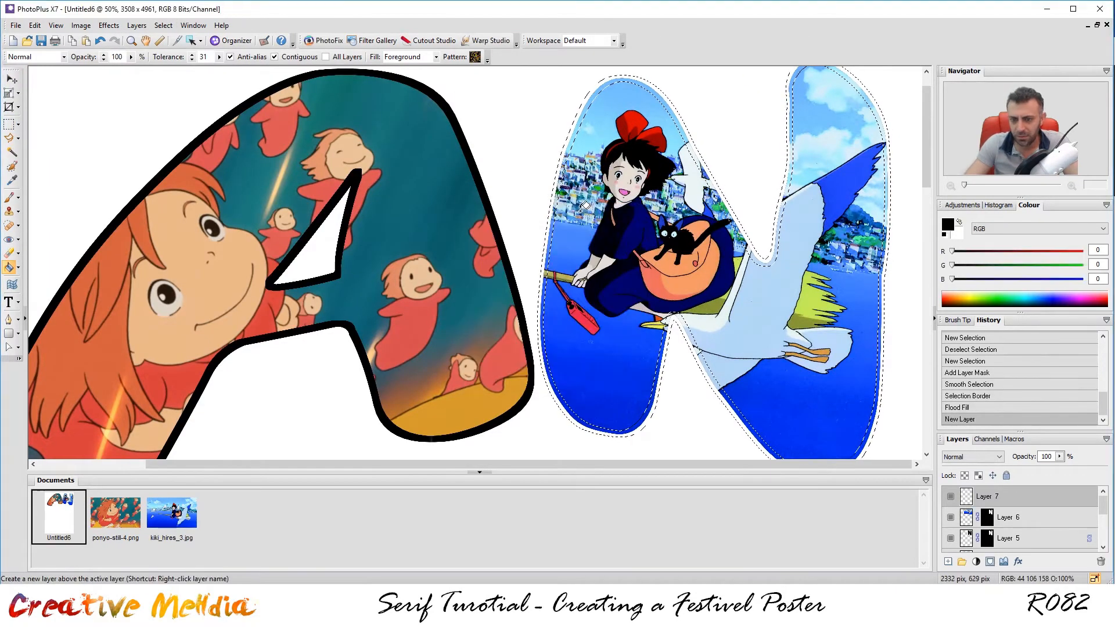
{"action": "left_click", "coordinate": [620, 226]}
{"action": "left_click", "coordinate": [541, 290]}
{"action": "key", "text": "ctrl+d"}
{"action": "scroll", "coordinate": [621, 169], "scroll_direction": "down", "scroll_amount": 1}
{"action": "scroll", "coordinate": [678, 160], "scroll_direction": "up", "scroll_amount": 2}
{"action": "scroll", "coordinate": [621, 258], "scroll_direction": "down", "scroll_amount": 3}
{"action": "scroll", "coordinate": [734, 276], "scroll_direction": "down", "scroll_amount": 1}
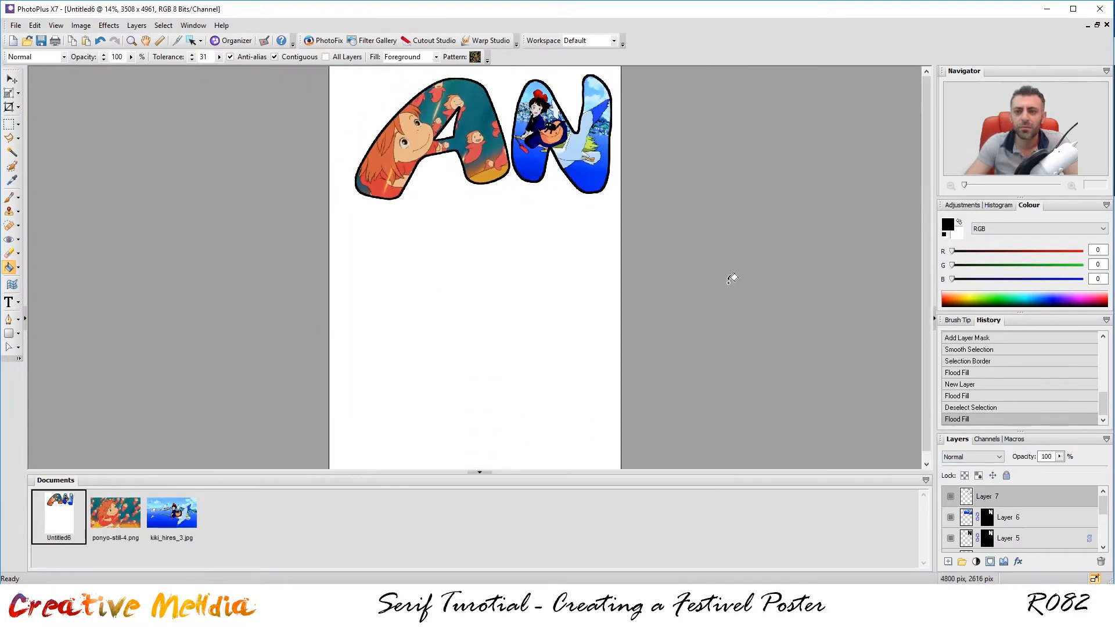
{"action": "scroll", "coordinate": [734, 276], "scroll_direction": "up", "scroll_amount": 2}
{"action": "left_click", "coordinate": [577, 341]}
Pen-trace the M's left leg, top and right leg.
{"action": "scroll", "coordinate": [577, 341], "scroll_direction": "down", "scroll_amount": 1}
{"action": "key", "text": "p"}
{"action": "left_click_drag", "start_coordinate": [289, 414], "coordinate": [282, 423]}
{"action": "left_click_drag", "start_coordinate": [273, 428], "coordinate": [216, 428]}
{"action": "left_click_drag", "start_coordinate": [213, 422], "coordinate": [208, 410]}
{"action": "left_click_drag", "start_coordinate": [211, 201], "coordinate": [256, 135]}
{"action": "left_click_drag", "start_coordinate": [321, 169], "coordinate": [356, 213]}
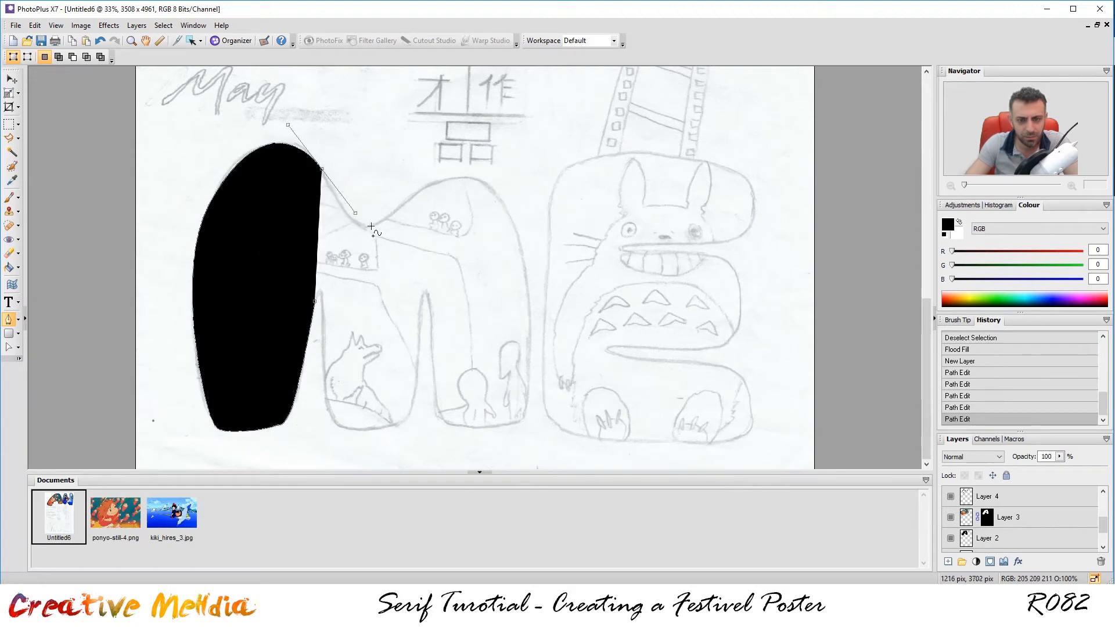
{"action": "left_click_drag", "start_coordinate": [470, 178], "coordinate": [504, 190]}
{"action": "left_click_drag", "start_coordinate": [526, 264], "coordinate": [533, 296]}
{"action": "left_click_drag", "start_coordinate": [526, 409], "coordinate": [524, 422]}
{"action": "left_click", "coordinate": [523, 424]}
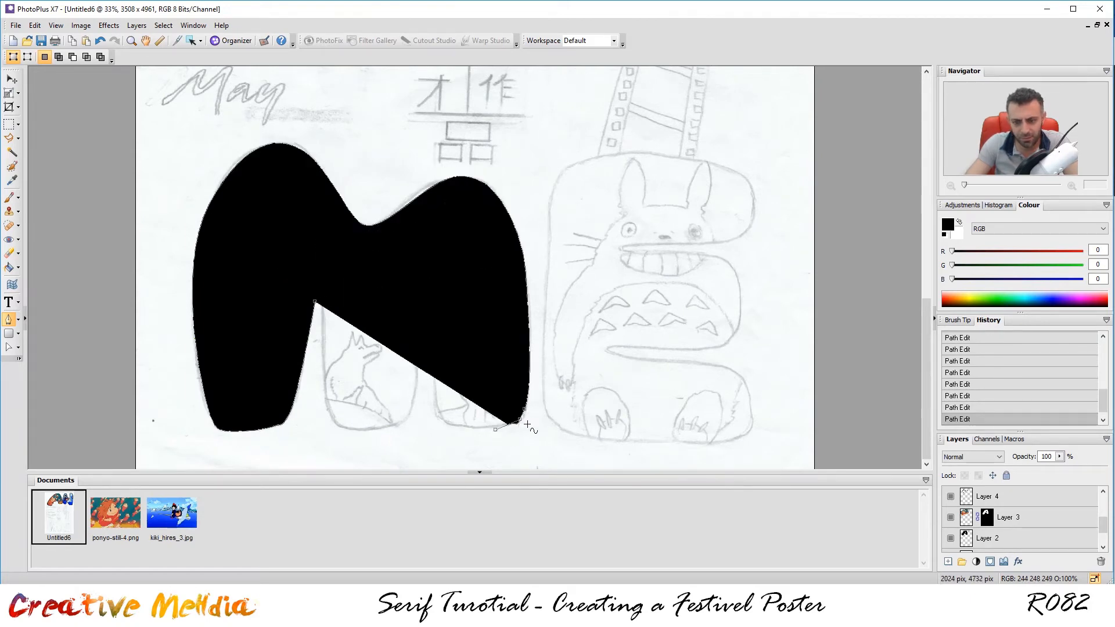
{"action": "scroll", "coordinate": [521, 425], "scroll_direction": "up", "scroll_amount": 4}
{"action": "key", "text": "ctrl+z"}
{"action": "key", "text": "ctrl+z"}
{"action": "scroll", "coordinate": [555, 357], "scroll_direction": "down", "scroll_amount": 4}
{"action": "left_click_drag", "start_coordinate": [562, 367], "coordinate": [511, 392]}
{"action": "left_click_drag", "start_coordinate": [445, 388], "coordinate": [411, 371]}
Redraw the M's bottom-right curve and finish the path up the inner leg.
{"action": "left_click_drag", "start_coordinate": [1060, 457], "coordinate": [1013, 464]}
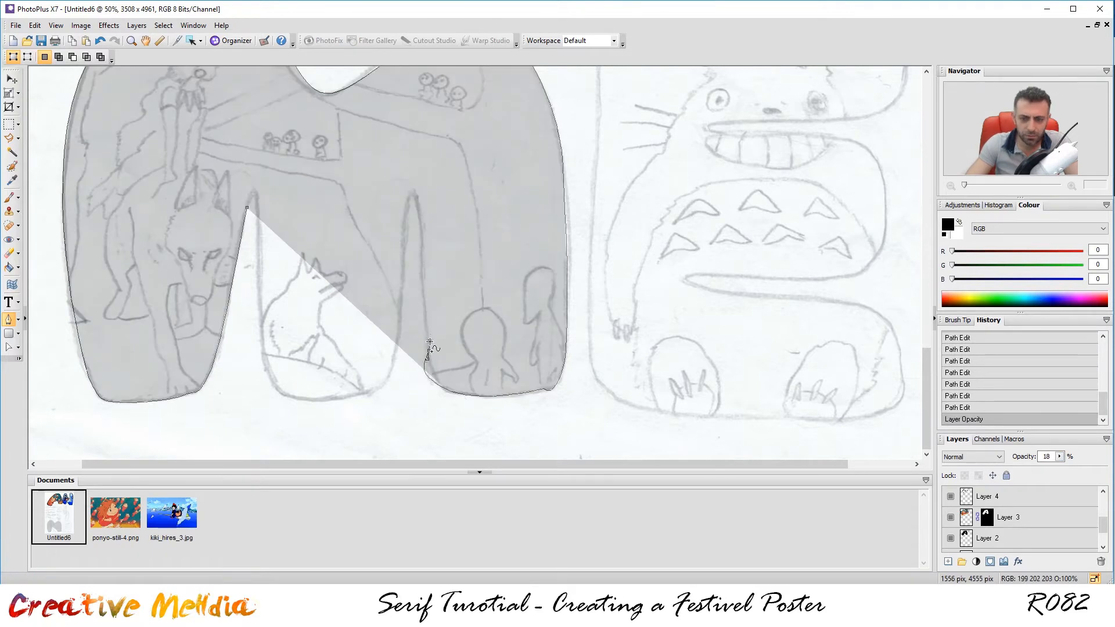
{"action": "key", "text": "ctrl+z"}
{"action": "key", "text": "ctrl+z"}
{"action": "key", "text": "ctrl+z"}
{"action": "key", "text": "ctrl+z"}
{"action": "key", "text": "ctrl+z"}
{"action": "left_click_drag", "start_coordinate": [551, 389], "coordinate": [537, 395]}
{"action": "left_click_drag", "start_coordinate": [456, 394], "coordinate": [440, 387]}
{"action": "left_click_drag", "start_coordinate": [1059, 457], "coordinate": [1002, 472]}
{"action": "left_click", "coordinate": [1007, 476]}
{"action": "left_click", "coordinate": [1006, 475]}
{"action": "mouse_move", "coordinate": [424, 349]}
{"action": "left_mouse_down"}
{"action": "mouse_move", "coordinate": [430, 333]}
{"action": "mouse_move", "coordinate": [396, 368]}
{"action": "left_mouse_up"}
{"action": "left_click", "coordinate": [416, 214]}
{"action": "left_click_drag", "start_coordinate": [332, 399], "coordinate": [308, 399]}
{"action": "left_click_drag", "start_coordinate": [265, 363], "coordinate": [259, 318]}
{"action": "left_click_drag", "start_coordinate": [260, 218], "coordinate": [258, 199]}
{"action": "left_click_drag", "start_coordinate": [247, 207], "coordinate": [243, 224]}
{"action": "scroll", "coordinate": [247, 227], "scroll_direction": "down", "scroll_amount": 1}
{"action": "left_click_drag", "start_coordinate": [928, 315], "coordinate": [930, 277]}
{"action": "scroll", "coordinate": [498, 291], "scroll_direction": "down", "scroll_amount": 2}
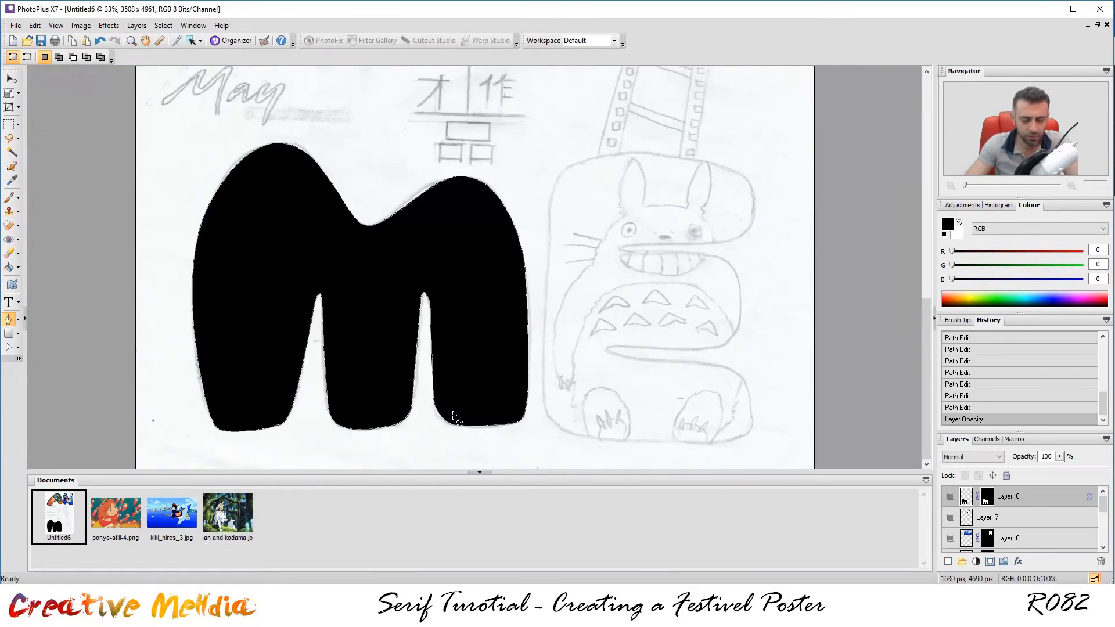
Paste the forest image over the M at 30% opacity, rotating and enlarging it to cover.
{"action": "key", "text": "ctrl+v"}
{"action": "left_click_drag", "start_coordinate": [583, 263], "coordinate": [503, 289]}
{"action": "triple_click", "coordinate": [1046, 456]}
{"action": "type", "text": "30"}
{"action": "key", "text": "Return"}
{"action": "left_click", "coordinate": [9, 93]}
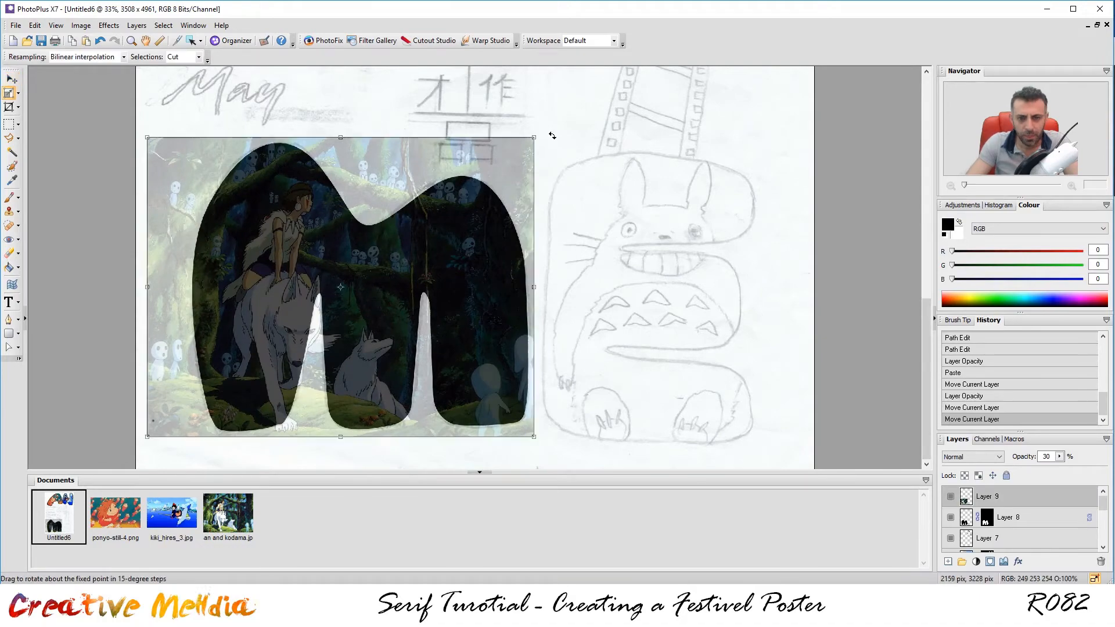
{"action": "left_click_drag", "start_coordinate": [552, 137], "coordinate": [546, 129]}
{"action": "left_click_drag", "start_coordinate": [142, 145], "coordinate": [120, 127]}
{"action": "left_click_drag", "start_coordinate": [527, 113], "coordinate": [544, 99]}
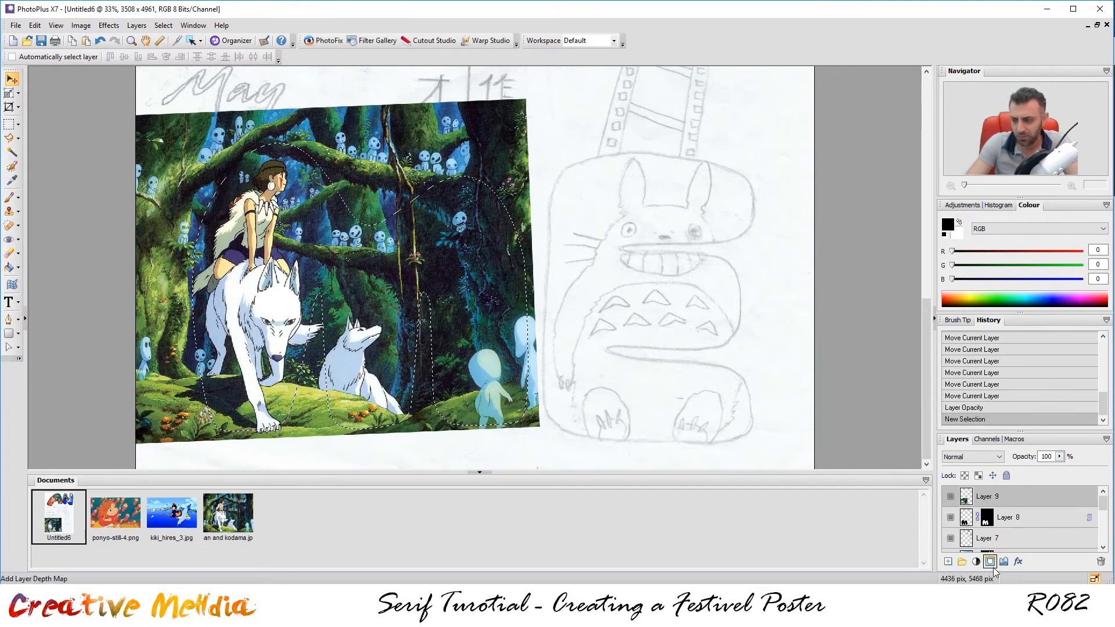
Mask the forest image to the M, then fill a border selection black on a new layer.
{"action": "left_click", "coordinate": [990, 561]}
{"action": "left_click", "coordinate": [163, 25]}
{"action": "left_click", "coordinate": [310, 115]}
{"action": "left_click", "coordinate": [692, 316]}
{"action": "left_click", "coordinate": [948, 562]}
{"action": "left_click", "coordinate": [620, 226]}
{"action": "scroll", "coordinate": [253, 255], "scroll_direction": "up", "scroll_amount": 3}
{"action": "left_click", "coordinate": [9, 267]}
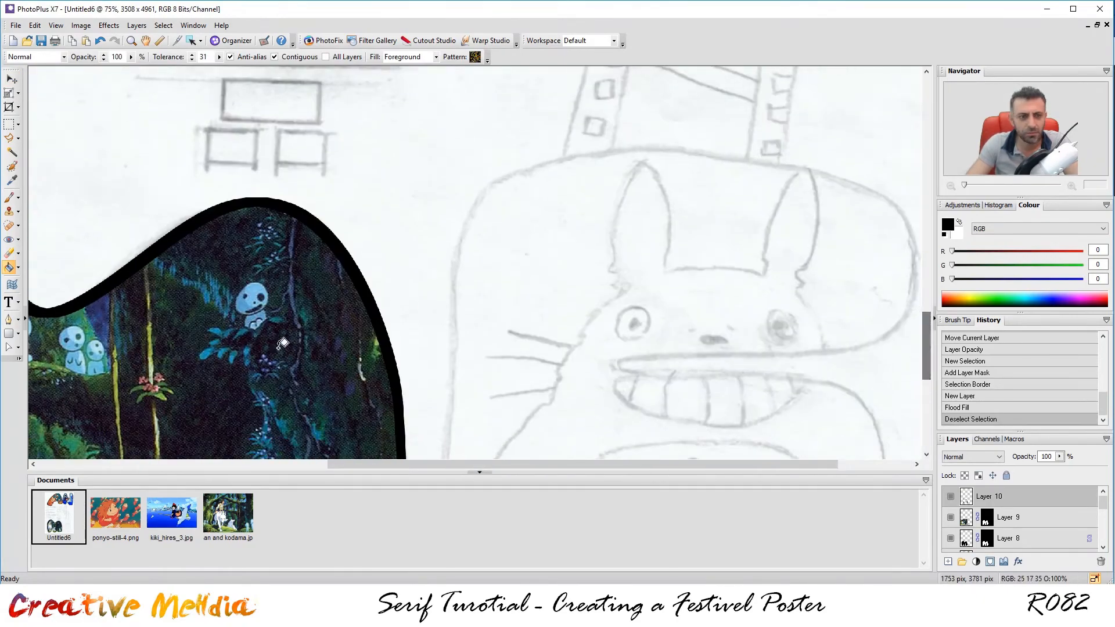
On a new layer, trace the E's bottom edge and lower notch with the Pen tool.
{"action": "left_click", "coordinate": [8, 319]}
{"action": "left_click", "coordinate": [530, 168]}
{"action": "left_click_drag", "start_coordinate": [460, 236], "coordinate": [454, 305]}
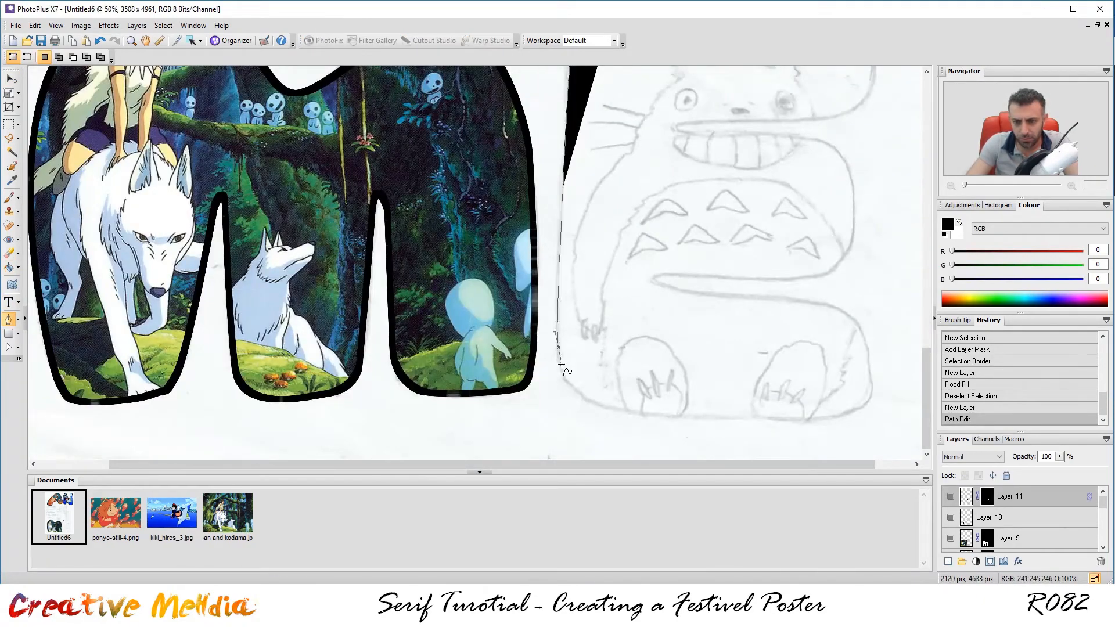
{"action": "left_click_drag", "start_coordinate": [639, 414], "coordinate": [707, 420]}
{"action": "left_click_drag", "start_coordinate": [824, 419], "coordinate": [842, 416]}
{"action": "left_click_drag", "start_coordinate": [871, 379], "coordinate": [850, 321]}
{"action": "left_click", "coordinate": [1059, 457]}
{"action": "left_click_drag", "start_coordinate": [1059, 468], "coordinate": [1022, 469]}
{"action": "left_click_drag", "start_coordinate": [795, 302], "coordinate": [733, 298]}
{"action": "left_click_drag", "start_coordinate": [654, 279], "coordinate": [655, 276]}
{"action": "left_click_drag", "start_coordinate": [676, 276], "coordinate": [719, 278]}
Finish the E outline around its middle bulge and upper notch, closing it into a filled shape.
{"action": "left_click_drag", "start_coordinate": [803, 280], "coordinate": [830, 276]}
{"action": "left_click_drag", "start_coordinate": [853, 233], "coordinate": [852, 212]}
{"action": "left_click_drag", "start_coordinate": [841, 155], "coordinate": [833, 148]}
{"action": "left_click_drag", "start_coordinate": [796, 137], "coordinate": [781, 136]}
{"action": "left_click_drag", "start_coordinate": [694, 133], "coordinate": [680, 125]}
{"action": "left_click_drag", "start_coordinate": [705, 122], "coordinate": [739, 121]}
{"action": "left_click_drag", "start_coordinate": [814, 120], "coordinate": [843, 114]}
{"action": "scroll", "coordinate": [853, 114], "scroll_direction": "up", "scroll_amount": 3}
{"action": "left_click_drag", "start_coordinate": [871, 310], "coordinate": [873, 279]}
{"action": "left_click_drag", "start_coordinate": [831, 244], "coordinate": [792, 232]}
{"action": "left_click", "coordinate": [618, 234]}
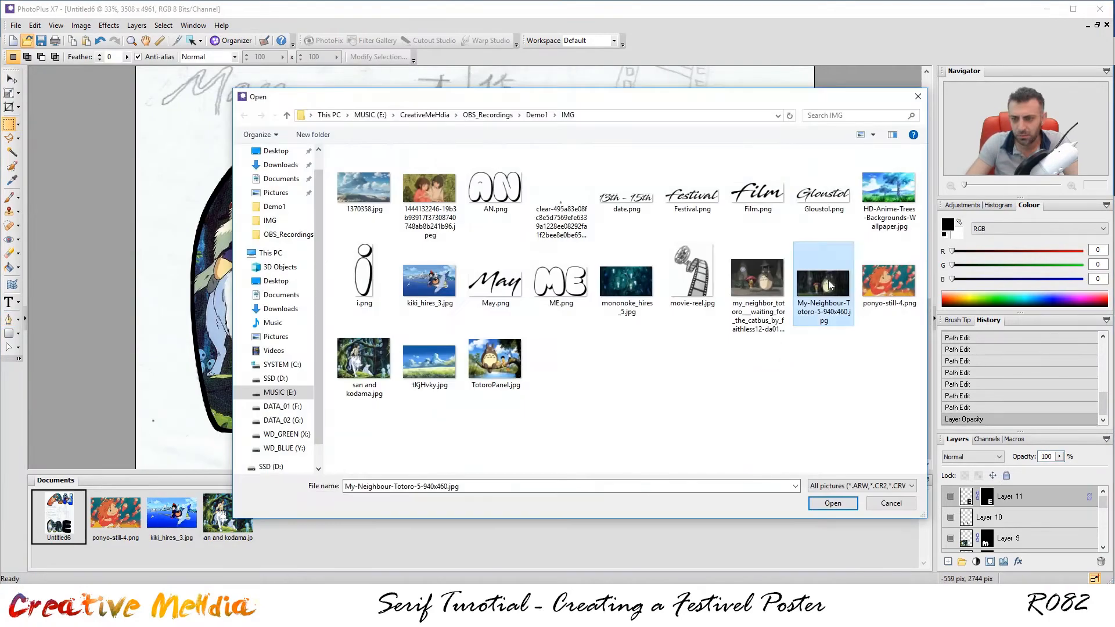
Bring in the TotoroPanel.jpg image, enlarge it and position it over the E.
{"action": "double_click", "coordinate": [494, 359]}
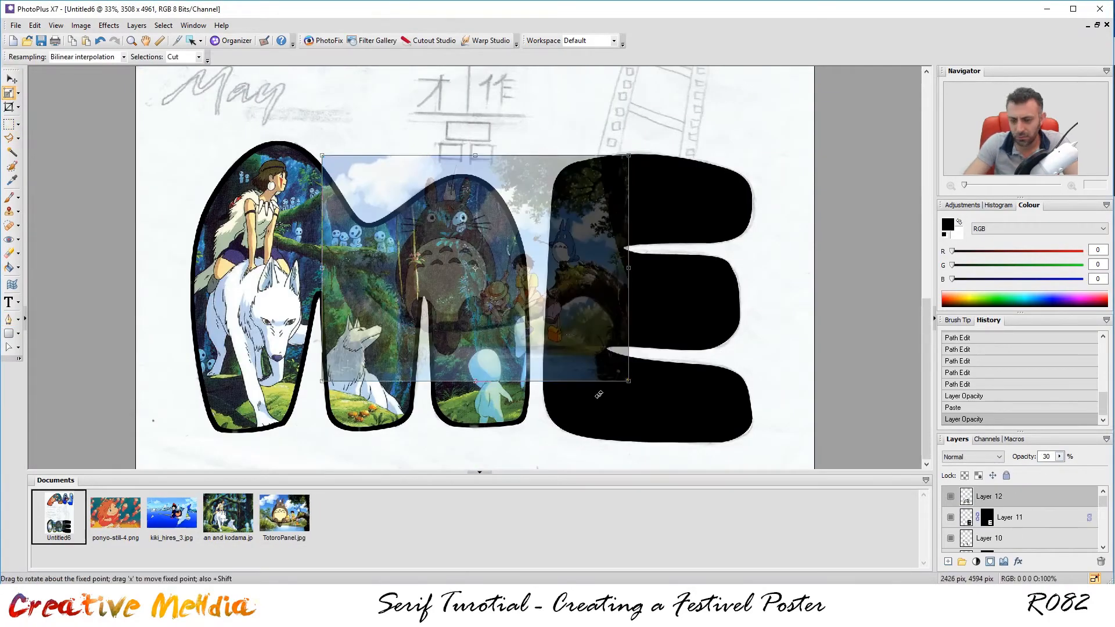
{"action": "left_click_drag", "start_coordinate": [628, 381], "coordinate": [901, 575]}
{"action": "left_click_drag", "start_coordinate": [544, 372], "coordinate": [632, 323]}
{"action": "left_click", "coordinate": [13, 80]}
{"action": "key", "text": "Down"}
{"action": "key", "text": "Down"}
{"action": "key", "text": "Down"}
{"action": "key", "text": "Down"}
{"action": "key", "text": "Down"}
{"action": "key", "text": "Down"}
{"action": "key", "text": "Down"}
{"action": "key", "text": "Down"}
{"action": "key", "text": "Down"}
{"action": "key", "text": "Down"}
{"action": "key", "text": "Down"}
{"action": "key", "text": "Left"}
{"action": "key", "text": "Left"}
{"action": "key", "text": "Left"}
{"action": "key", "text": "Left"}
{"action": "key", "text": "Left"}
{"action": "key", "text": "Left"}
{"action": "key", "text": "Left"}
{"action": "key", "text": "Left"}
{"action": "key", "text": "Left"}
{"action": "key", "text": "Left"}
{"action": "key", "text": "Left"}
{"action": "key", "text": "Left"}
{"action": "key", "text": "Left"}
{"action": "key", "text": "Left"}
{"action": "key", "text": "Left"}
{"action": "key", "text": "Left"}
{"action": "key", "text": "Left"}
{"action": "key", "text": "Left"}
{"action": "key", "text": "Left"}
{"action": "key", "text": "Left"}
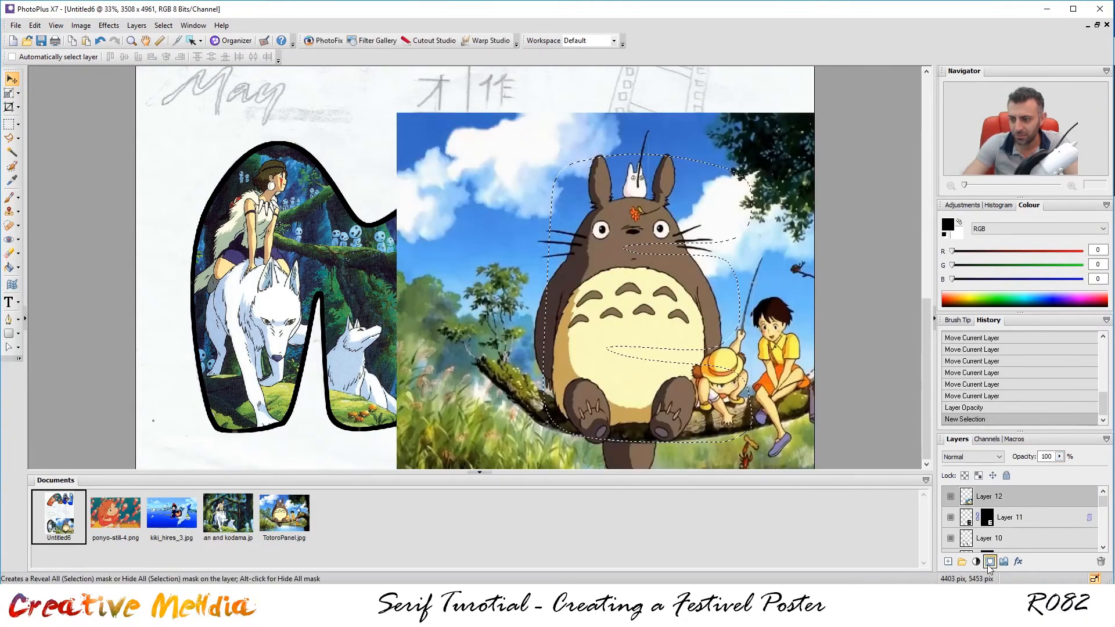
Mask Totoro to the E shape and fill a border selection black on a new layer.
{"action": "left_click", "coordinate": [990, 561]}
{"action": "left_click", "coordinate": [163, 25]}
{"action": "left_click", "coordinate": [311, 156]}
{"action": "left_click", "coordinate": [697, 313]}
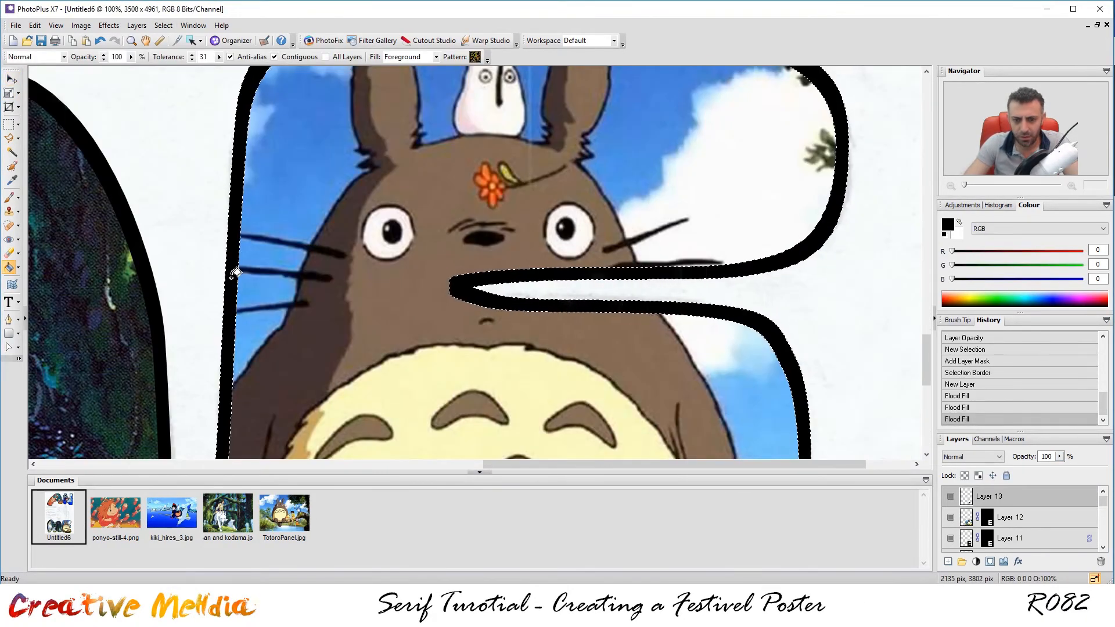
{"action": "scroll", "coordinate": [707, 268], "scroll_direction": "down", "scroll_amount": 3}
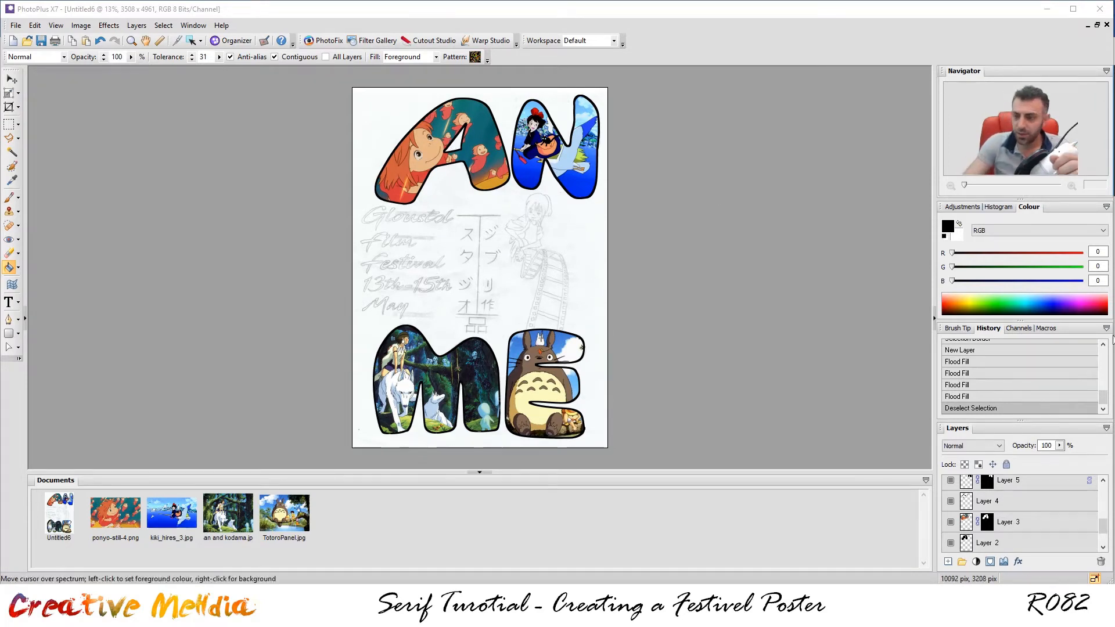
{"action": "left_click_drag", "start_coordinate": [1105, 529], "coordinate": [1112, 539]}
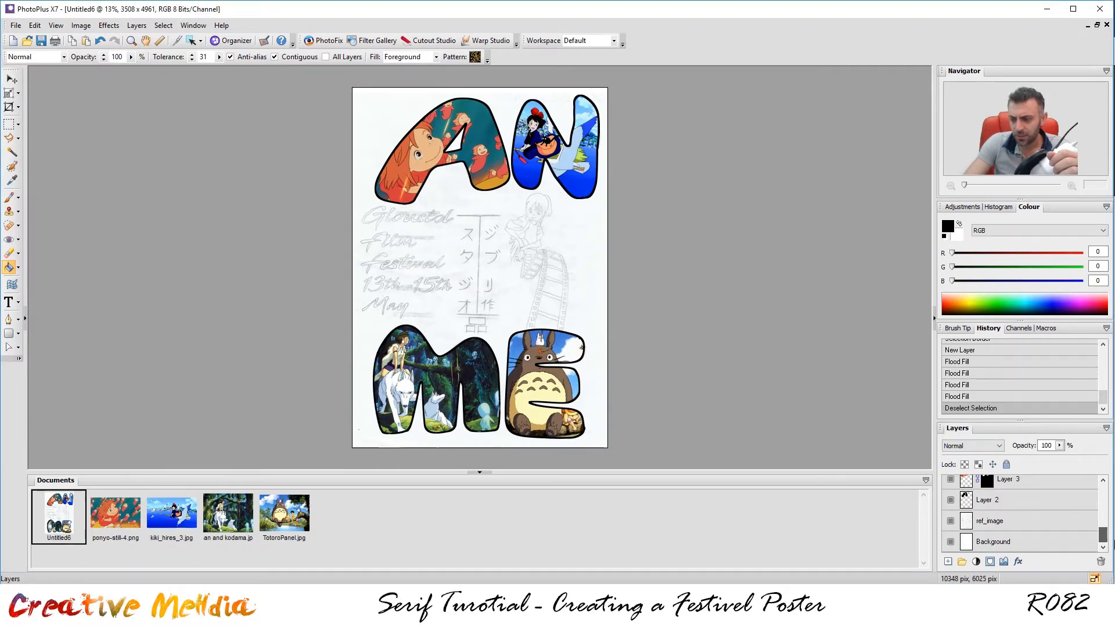
{"action": "left_click_drag", "start_coordinate": [1113, 539], "coordinate": [1112, 534]}
Rename Layer 2, the A letter's shape, to shape_a.
{"action": "left_click", "coordinate": [989, 521]}
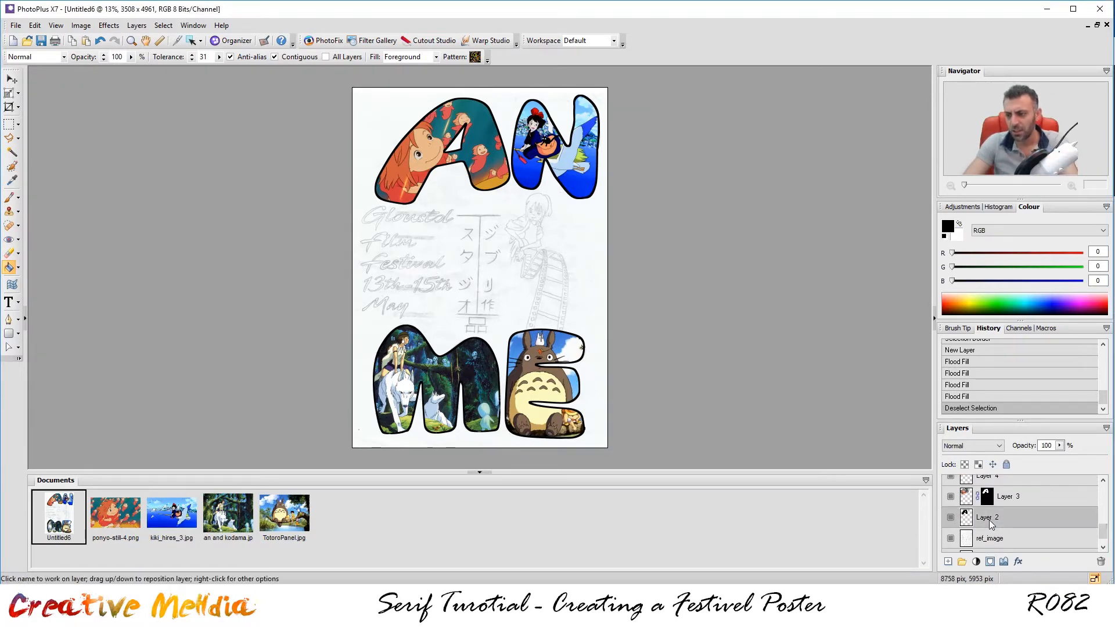
{"action": "double_click", "coordinate": [989, 520]}
{"action": "type", "text": "sh"}
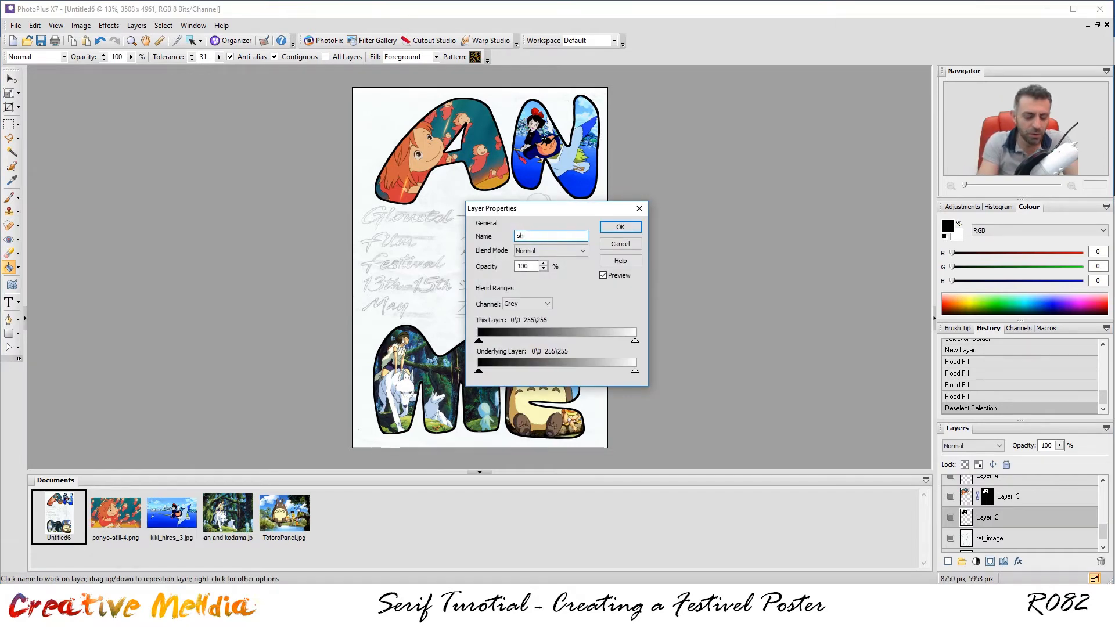
{"action": "type", "text": "ape"}
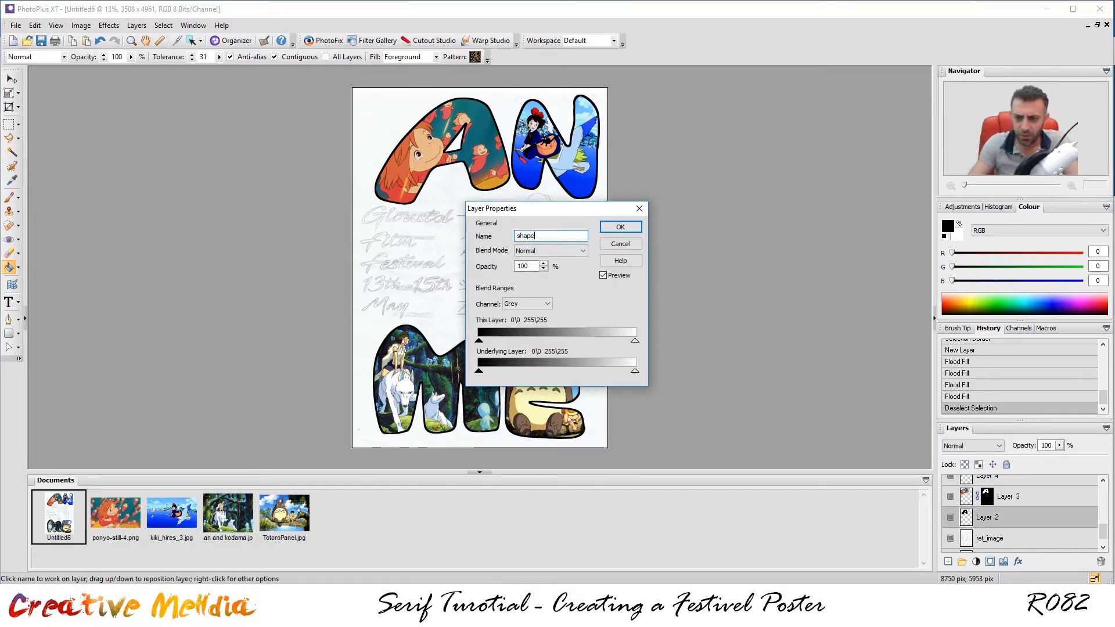
{"action": "type", "text": "1"}
{"action": "key", "text": "Return"}
{"action": "double_click", "coordinate": [989, 521]}
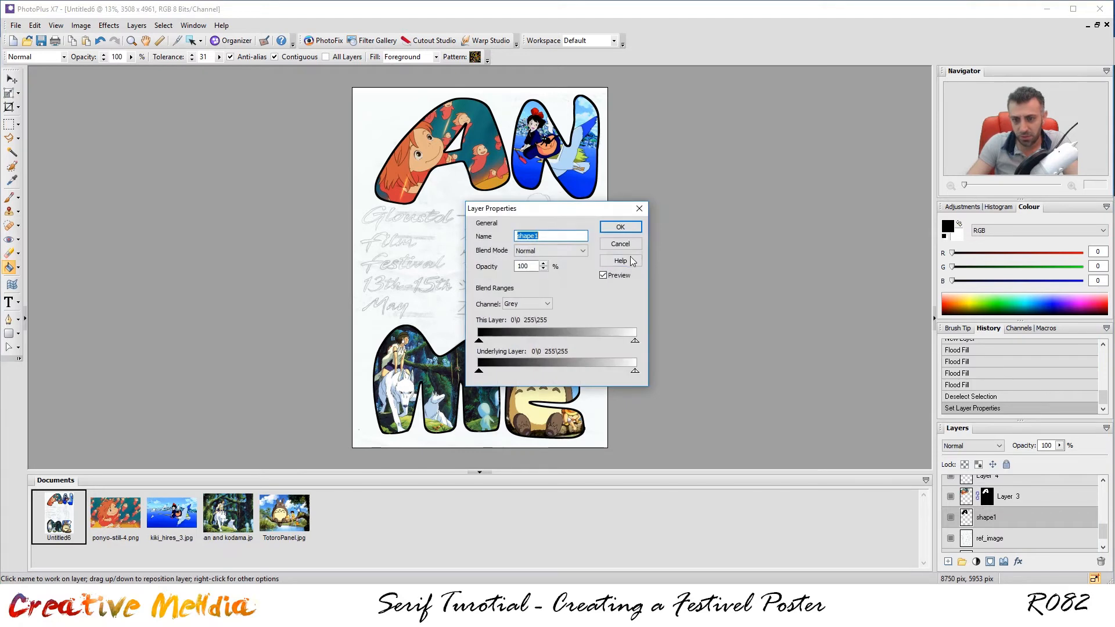
{"action": "left_click", "coordinate": [564, 236]}
{"action": "key", "text": "BackSpace"}
{"action": "type", "text": "a"}
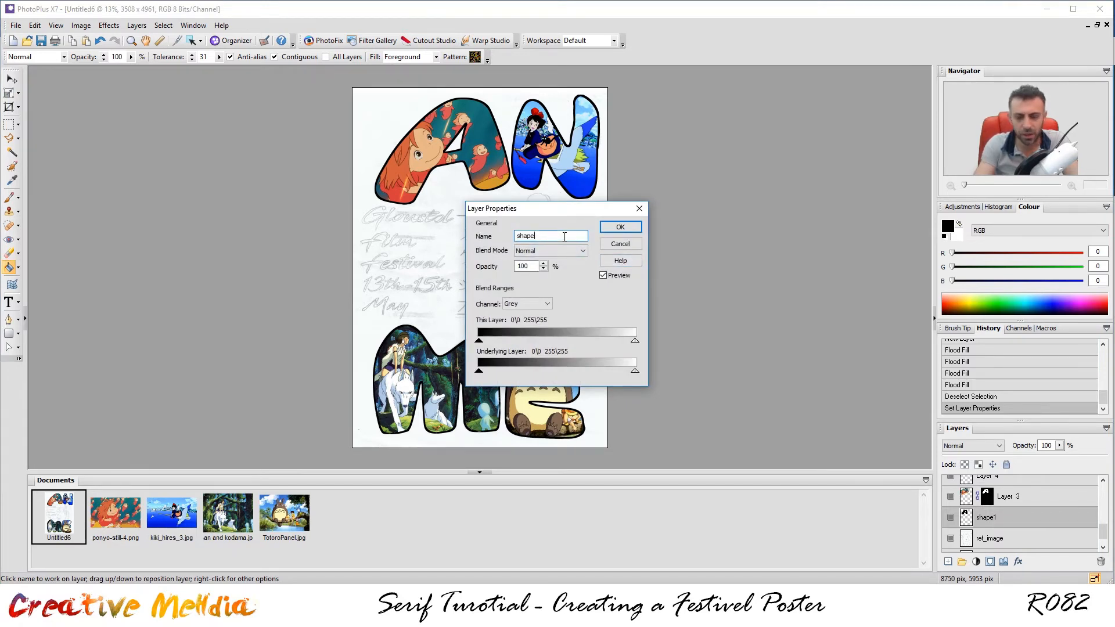
{"action": "key", "text": "Return"}
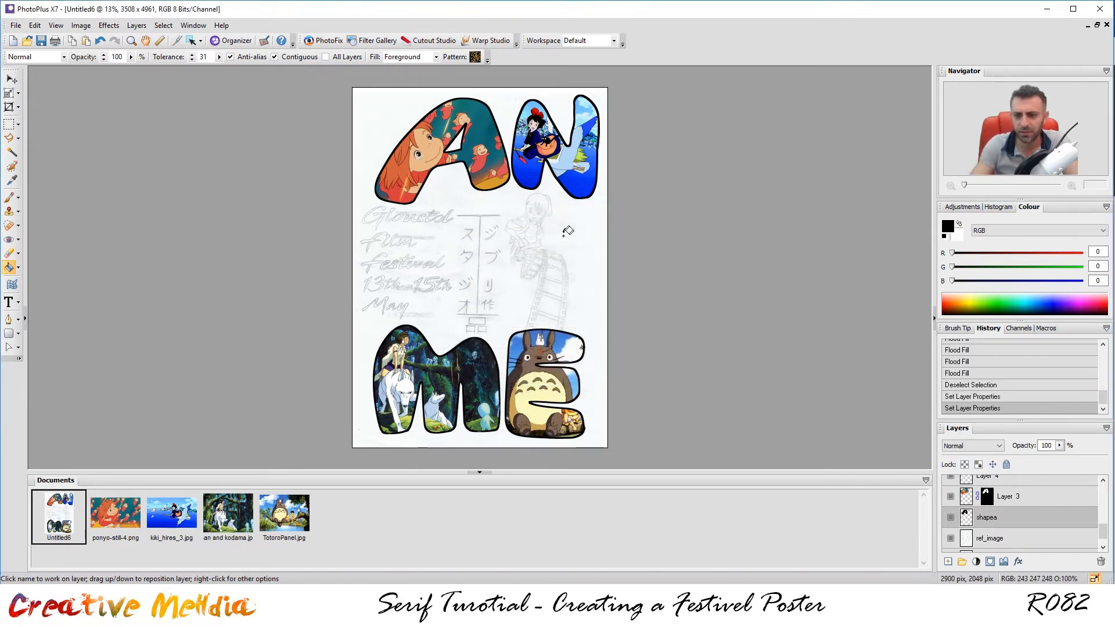
{"action": "double_click", "coordinate": [1006, 519]}
{"action": "left_click", "coordinate": [534, 235]}
{"action": "type", "text": "_"}
{"action": "key", "text": "Return"}
Rename Layer 3, the A's Totoro-style image fill, to shapeAFill.
{"action": "left_click", "coordinate": [1009, 501]}
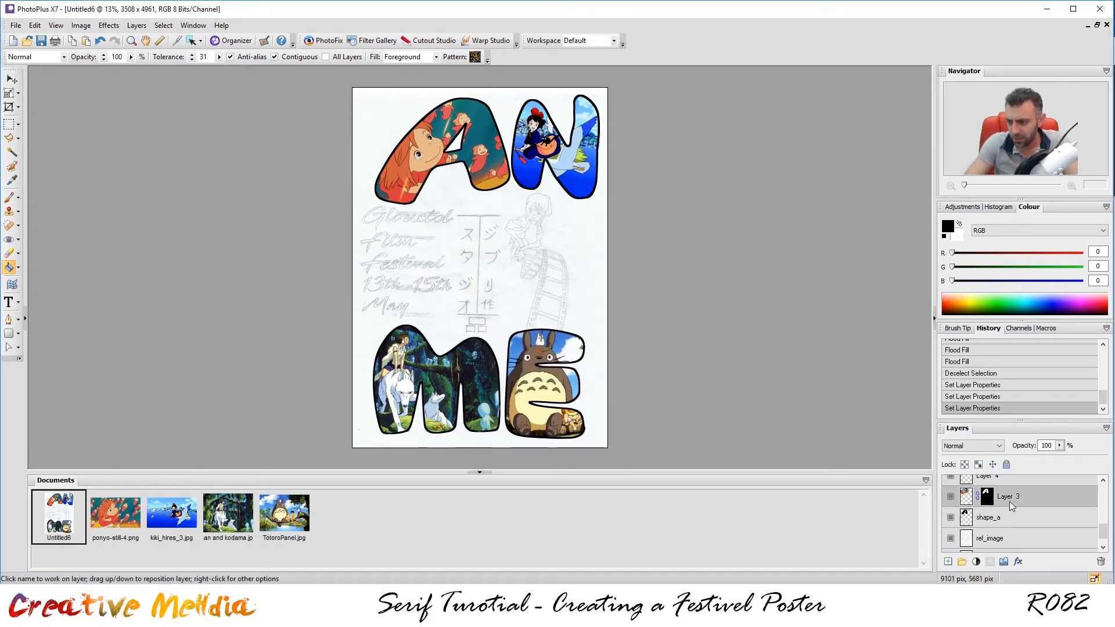
{"action": "left_click", "coordinate": [950, 497]}
{"action": "left_click", "coordinate": [949, 498]}
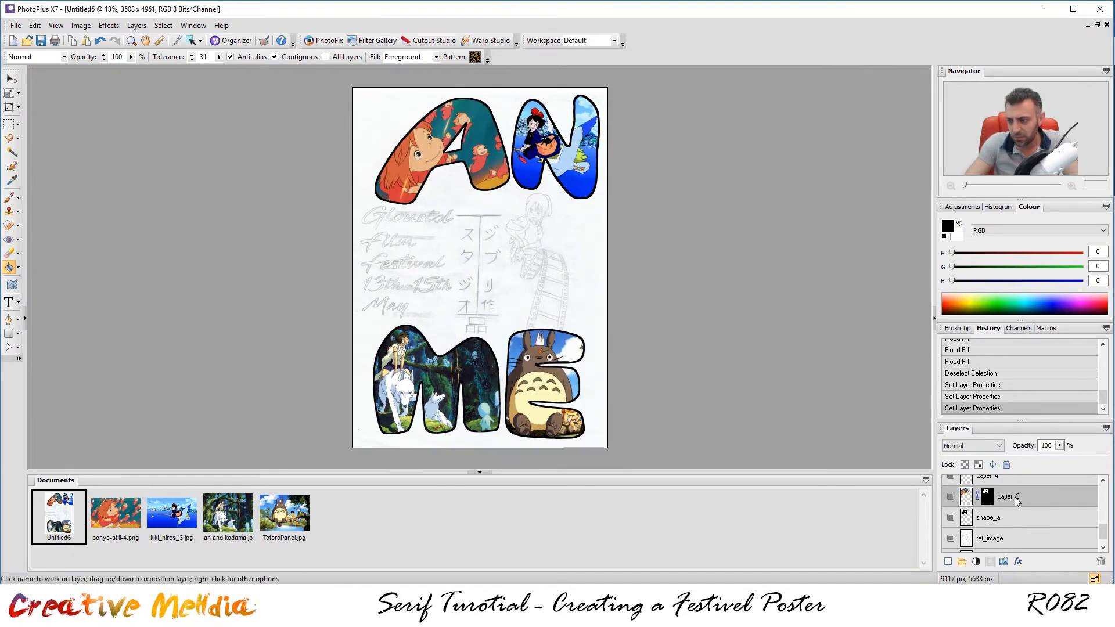
{"action": "double_click", "coordinate": [1015, 496]}
{"action": "type", "text": "sh"}
{"action": "type", "text": "pa"}
{"action": "key", "text": "BackSpace"}
{"action": "key", "text": "BackSpace"}
{"action": "type", "text": "ap"}
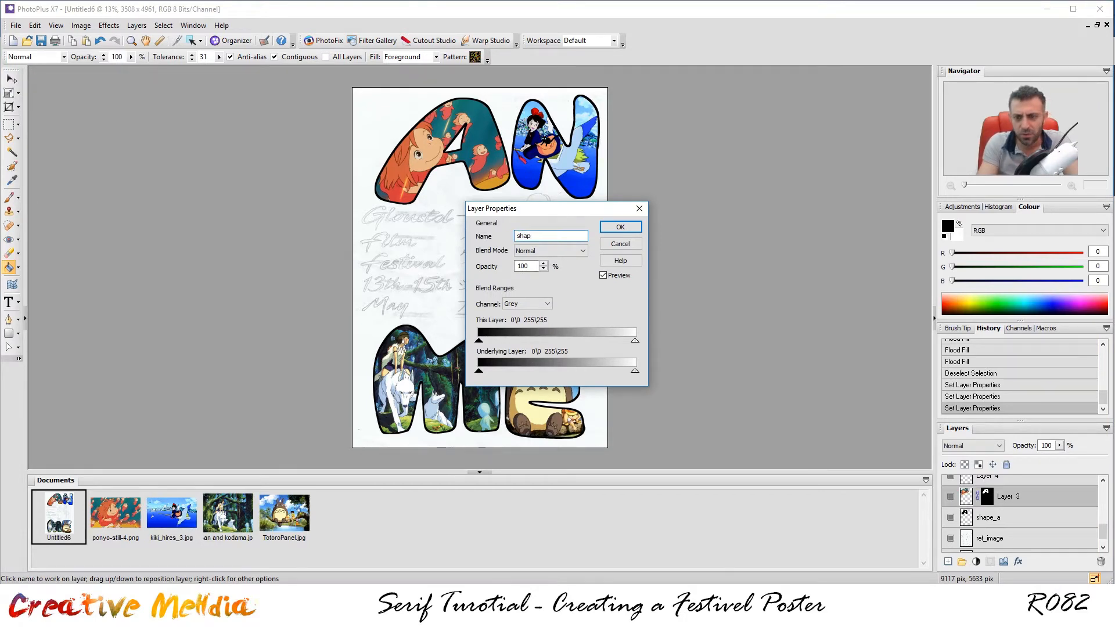
{"action": "type", "text": "eAFill"}
{"action": "key", "text": "Return"}
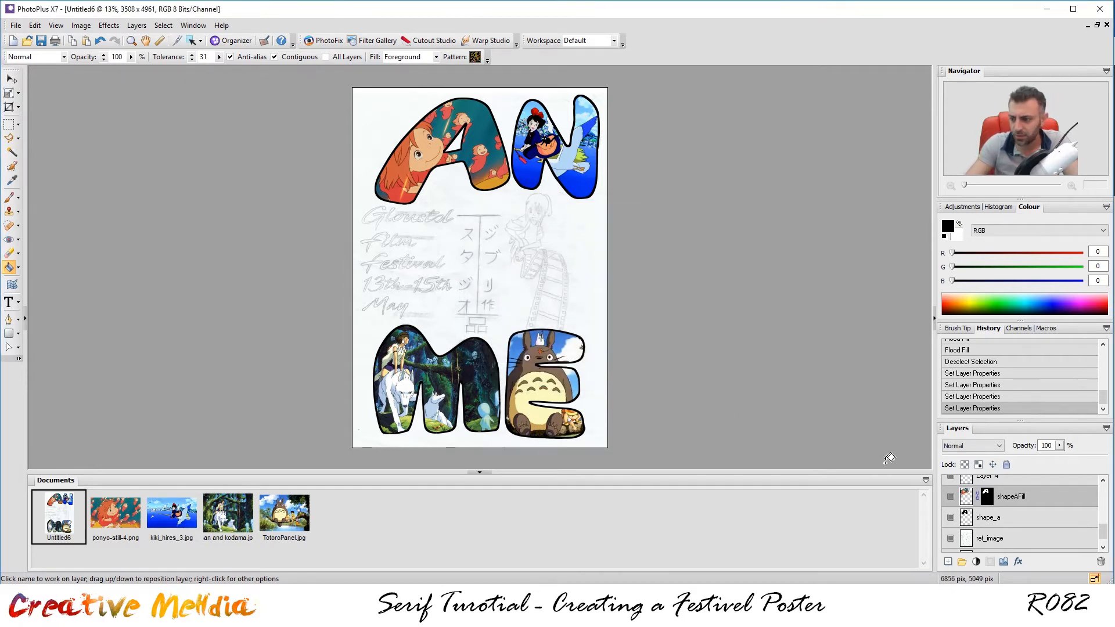
{"action": "scroll", "coordinate": [1087, 530], "scroll_direction": "up", "scroll_amount": 1}
Rename Layer 4, the A letter's black outline, to ShapeABorder.
{"action": "left_click", "coordinate": [992, 497]}
{"action": "left_click", "coordinate": [950, 496]}
{"action": "left_click", "coordinate": [950, 497]}
{"action": "double_click", "coordinate": [1015, 492]}
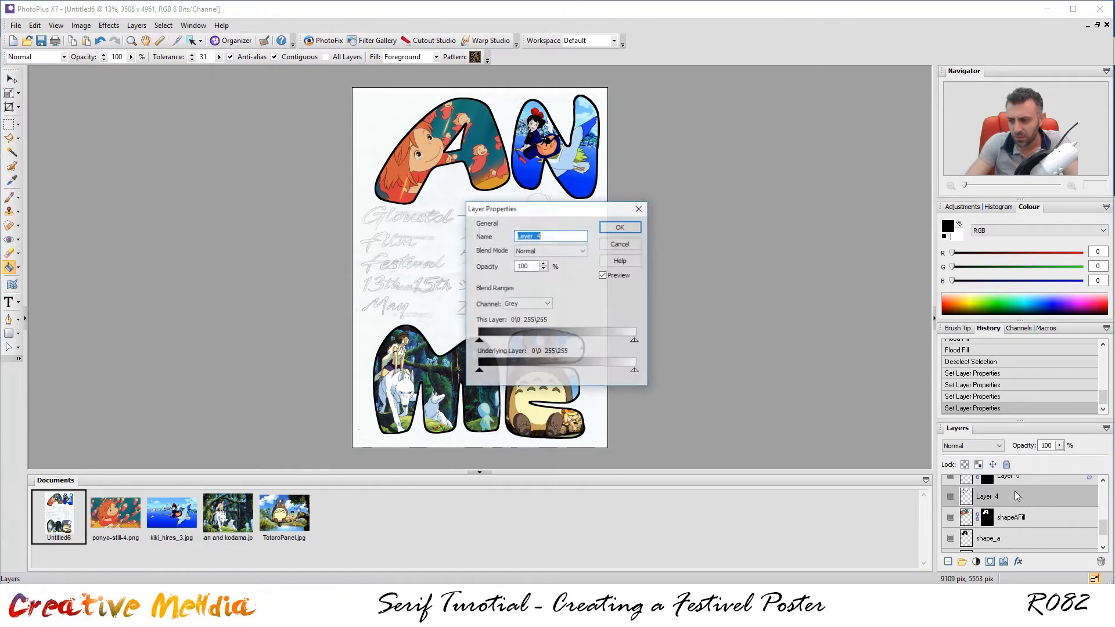
{"action": "type", "text": "Shaop"}
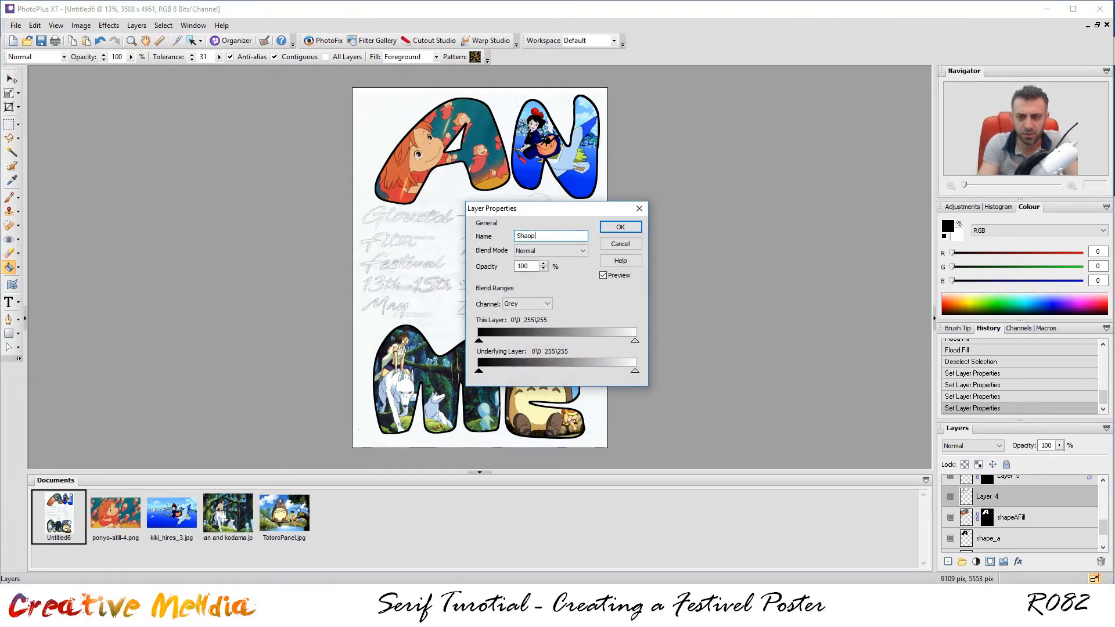
{"action": "type", "text": "eABorder"}
{"action": "key", "text": "Return"}
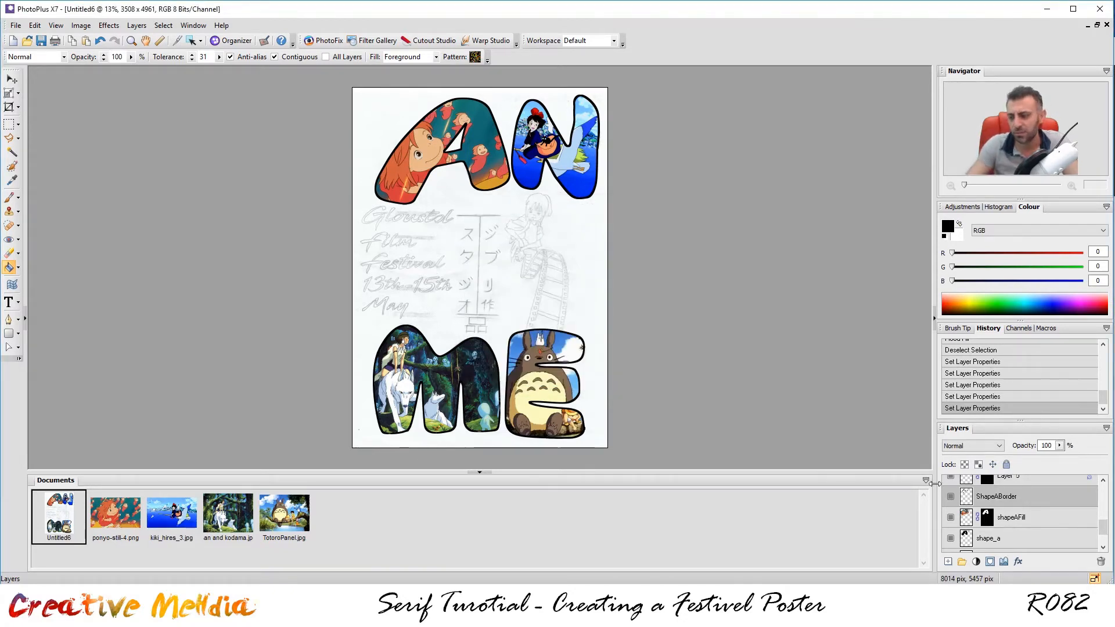
{"action": "scroll", "coordinate": [1057, 541], "scroll_direction": "down", "scroll_amount": 1}
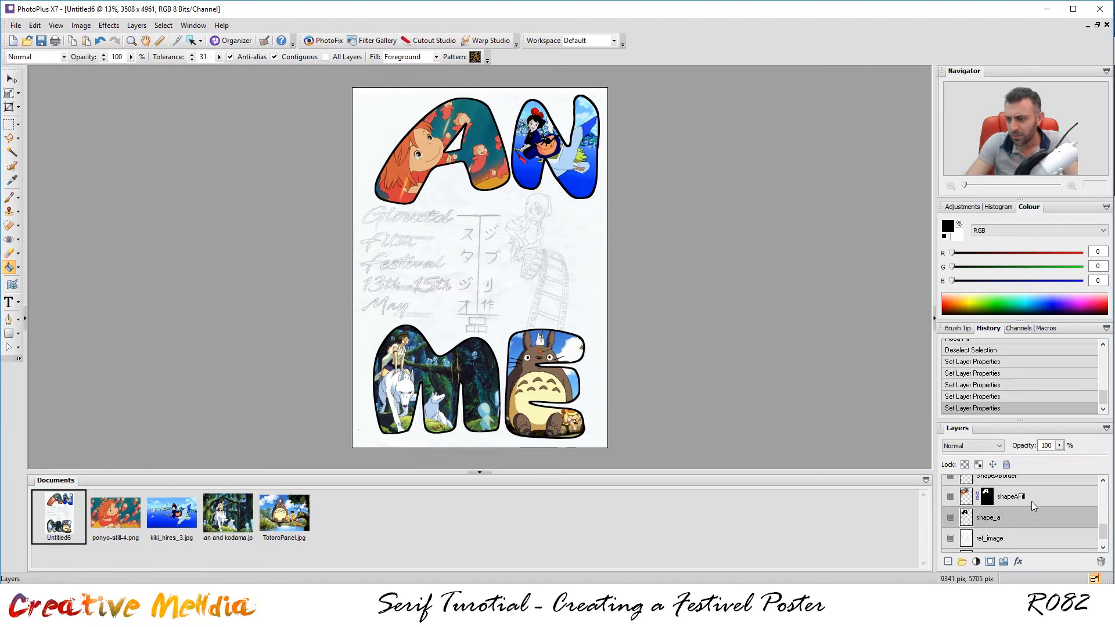
{"action": "scroll", "coordinate": [1027, 488], "scroll_direction": "up", "scroll_amount": 1}
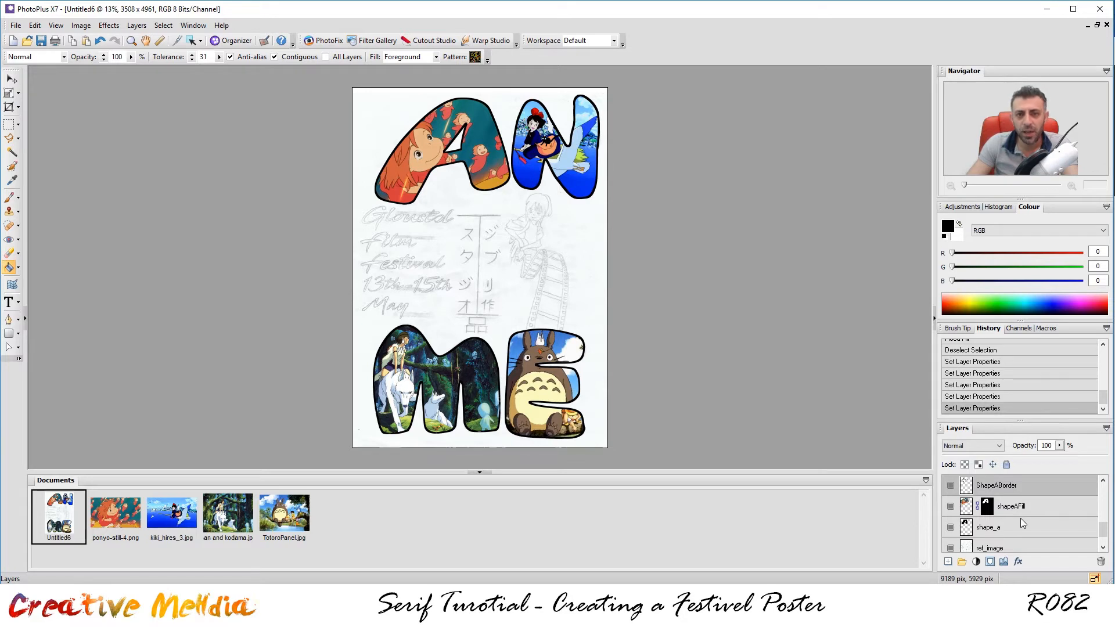
{"action": "scroll", "coordinate": [1020, 518], "scroll_direction": "up", "scroll_amount": 1}
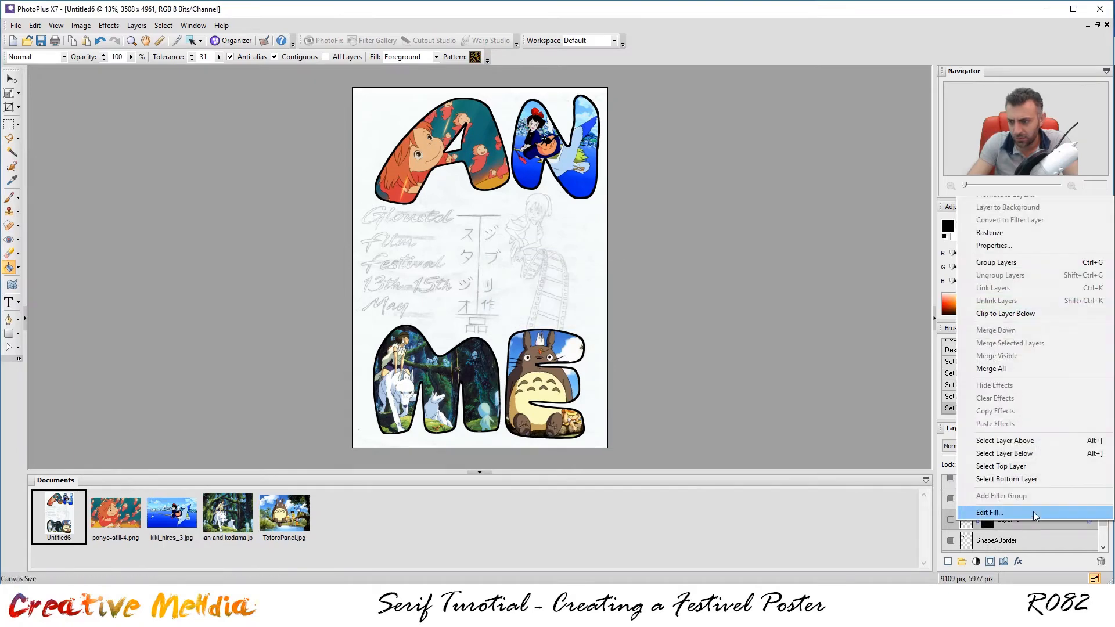
Rename the N letter's Layers 5, 6 and 7 to shapeN, ShapeNFill and its border name.
{"action": "left_click", "coordinate": [1037, 243]}
{"action": "type", "text": "shapeN"}
{"action": "key", "text": "Return"}
{"action": "double_click", "coordinate": [1005, 498]}
{"action": "type", "text": "ShapeNFill"}
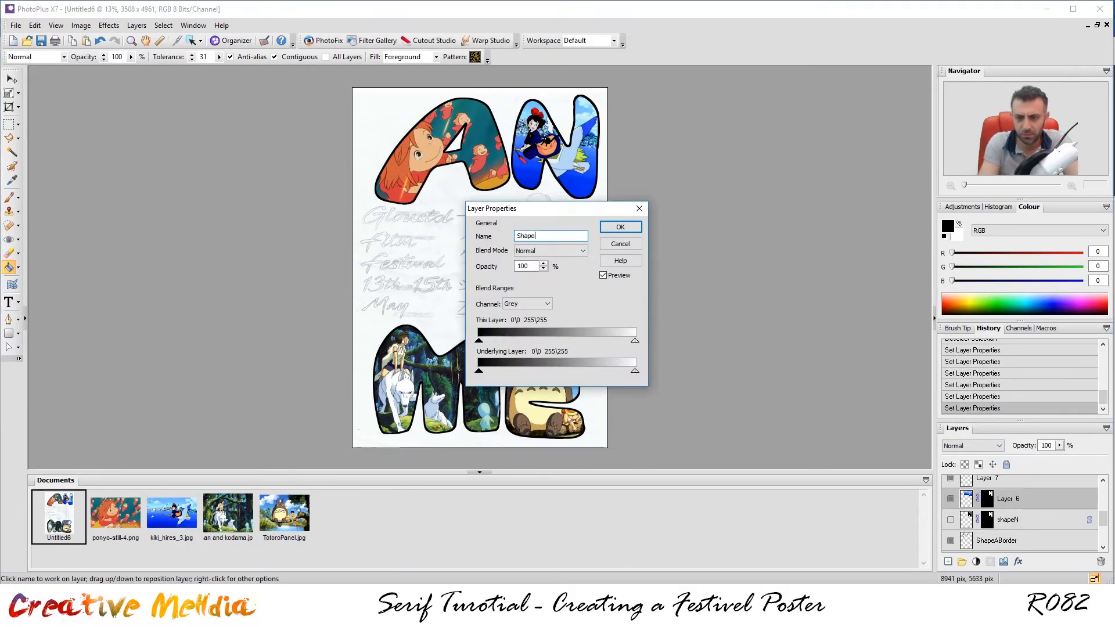
{"action": "key", "text": "Return"}
{"action": "scroll", "coordinate": [981, 504], "scroll_direction": "up", "scroll_amount": 1}
{"action": "double_click", "coordinate": [1001, 502]}
{"action": "type", "text": "ShapoeNFil"}
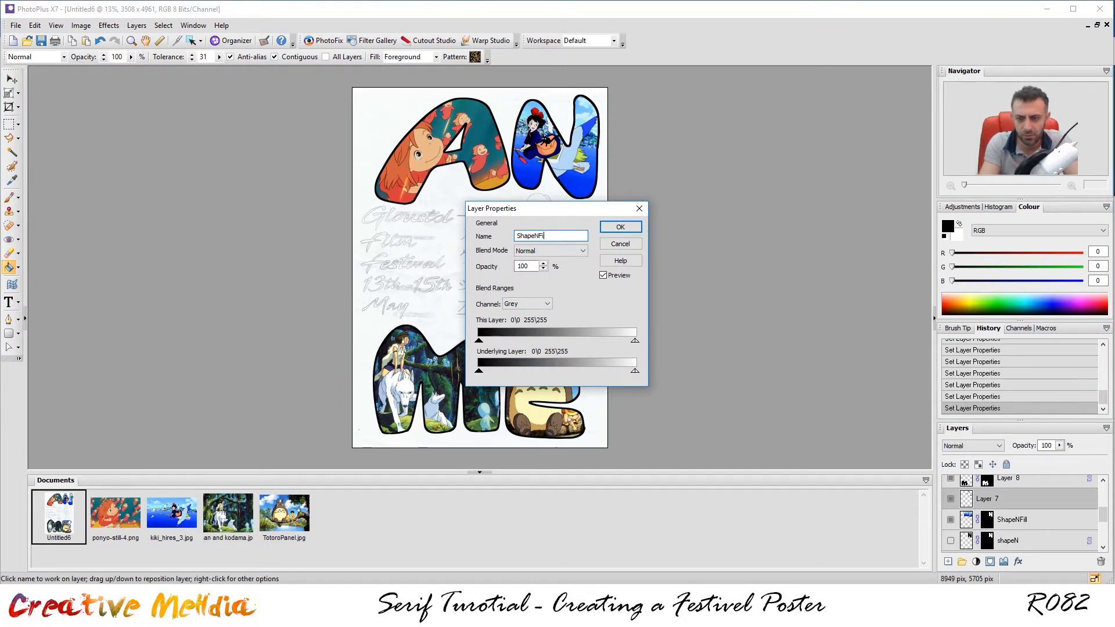
{"action": "type", "text": "l"}
{"action": "key", "text": "Return"}
{"action": "scroll", "coordinate": [1047, 494], "scroll_direction": "up", "scroll_amount": 2}
Rename the M letter's Layers 8, 9 and 10 to ShapeM, ShapeMFill and ShapeMBorder.
{"action": "right_click", "coordinate": [1013, 524]}
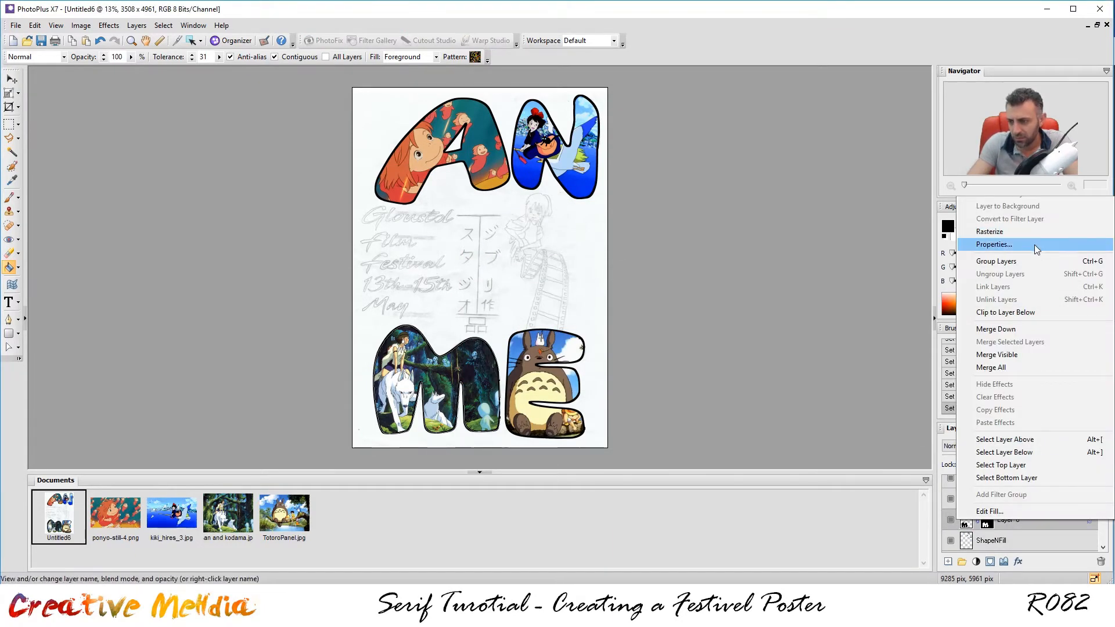
{"action": "left_click", "coordinate": [1033, 245]}
{"action": "type", "text": "ShapeM"}
{"action": "key", "text": "Return"}
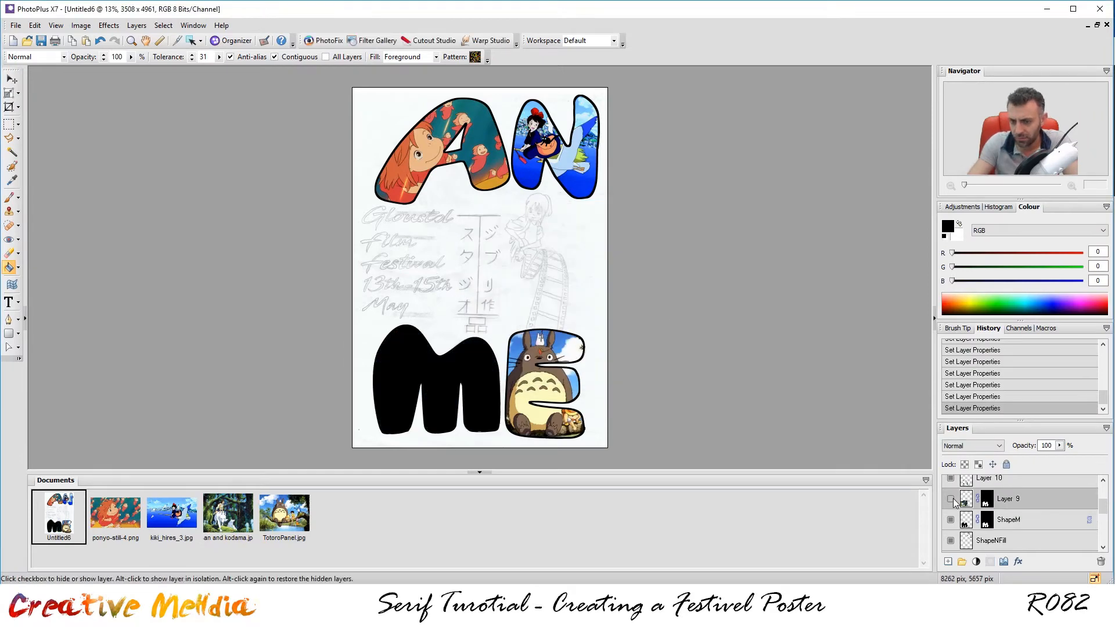
{"action": "double_click", "coordinate": [1049, 501]}
{"action": "type", "text": "ShapeMFill"}
{"action": "key", "text": "Return"}
{"action": "double_click", "coordinate": [1049, 504]}
{"action": "type", "text": "ShapeMBorder"}
{"action": "key", "text": "Return"}
{"action": "scroll", "coordinate": [1023, 517], "scroll_direction": "up", "scroll_amount": 1}
Rename the E letter's Layers 11, 12 and 13 to ShapeE, ShapeEFill and ShapeEBorder.
{"action": "double_click", "coordinate": [1023, 523]}
{"action": "left_click", "coordinate": [598, 303]}
{"action": "right_click", "coordinate": [1023, 526]}
{"action": "left_click", "coordinate": [1023, 249]}
{"action": "type", "text": "ShapeD"}
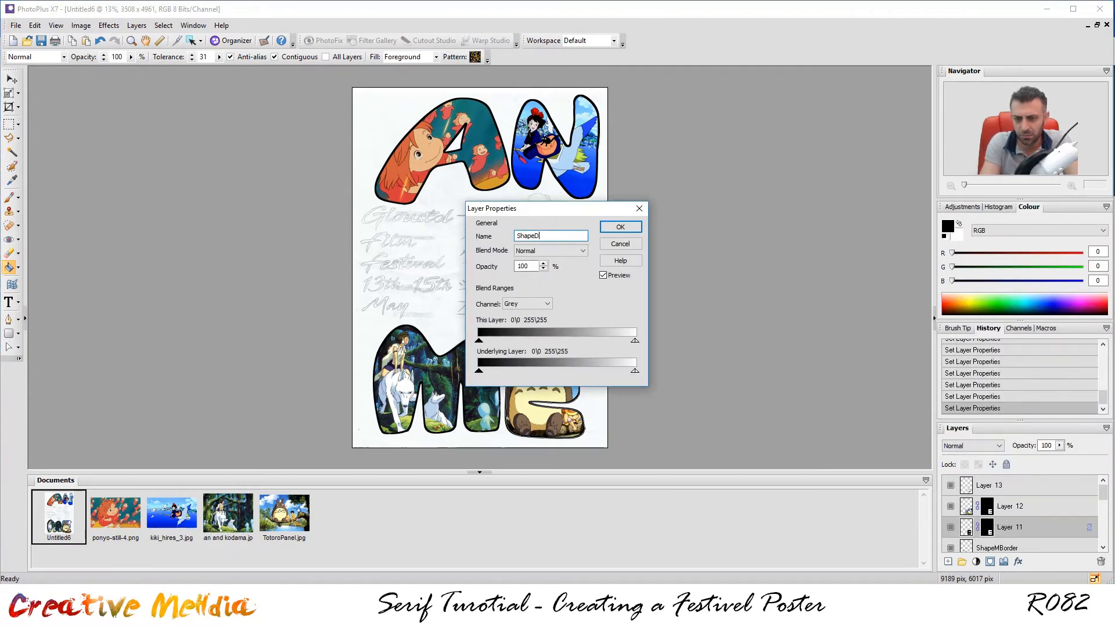
{"action": "key", "text": "Return"}
{"action": "double_click", "coordinate": [1048, 505]}
{"action": "type", "text": "Shap"}
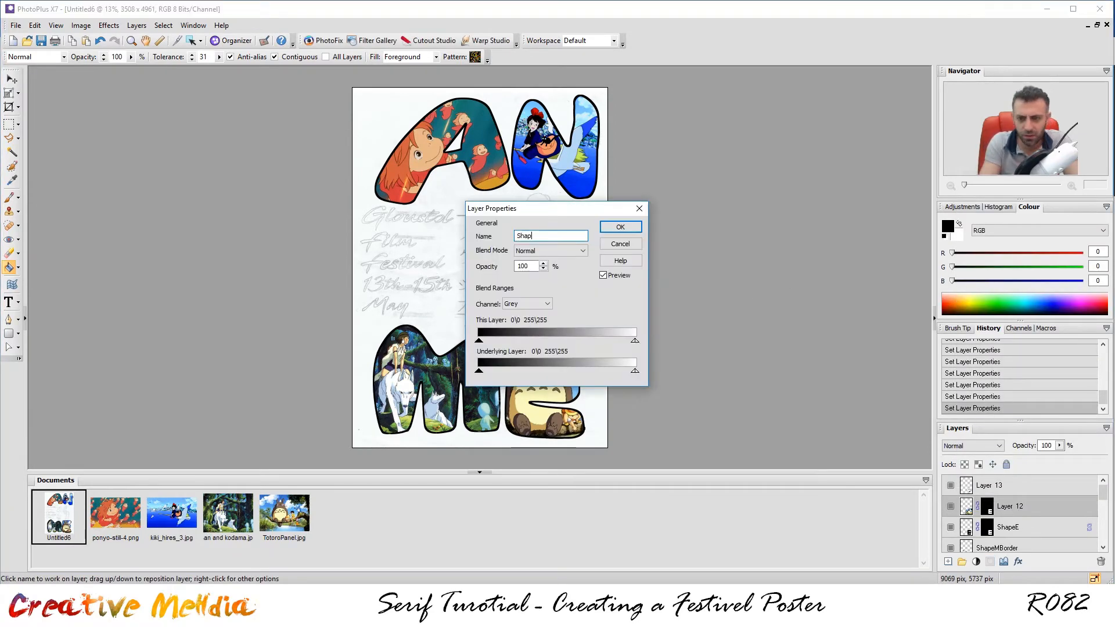
{"action": "type", "text": "eEFill"}
{"action": "key", "text": "Return"}
{"action": "double_click", "coordinate": [1000, 482]}
{"action": "type", "text": "ShapeEBorder"}
{"action": "key", "text": "Return"}
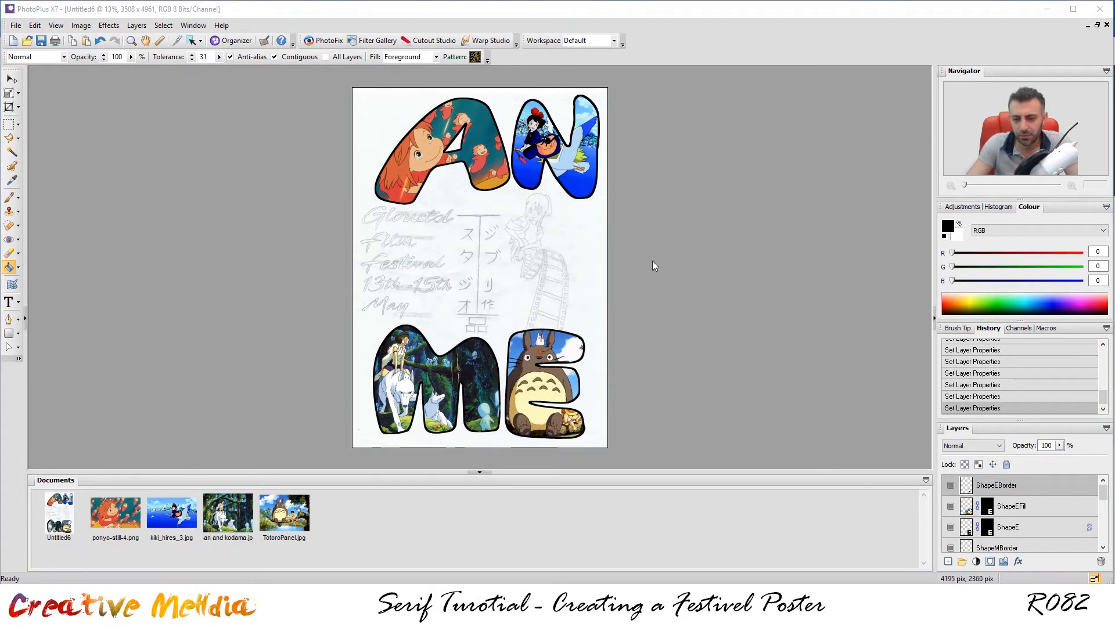
{"action": "scroll", "coordinate": [628, 283], "scroll_direction": "up", "scroll_amount": 1}
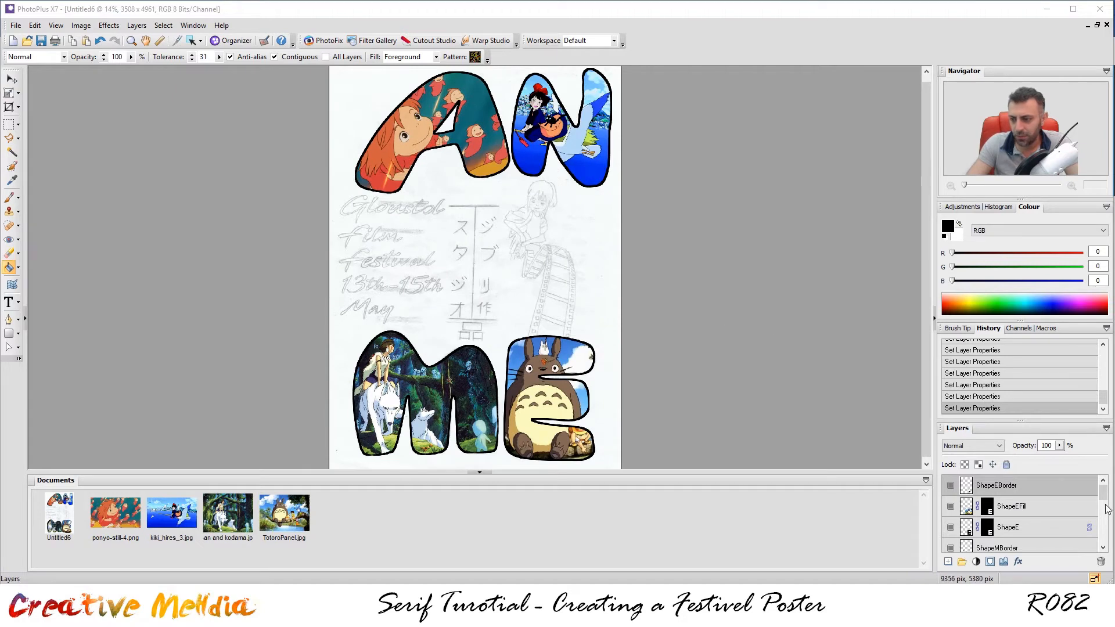
Switch from PhotoPlus to the Edge window showing Google Images results for 'ponyo'.
{"action": "mouse_move", "coordinate": [1103, 496]}
{"action": "left_mouse_down"}
{"action": "mouse_move", "coordinate": [1113, 540]}
{"action": "mouse_move", "coordinate": [1109, 485]}
{"action": "left_mouse_up"}
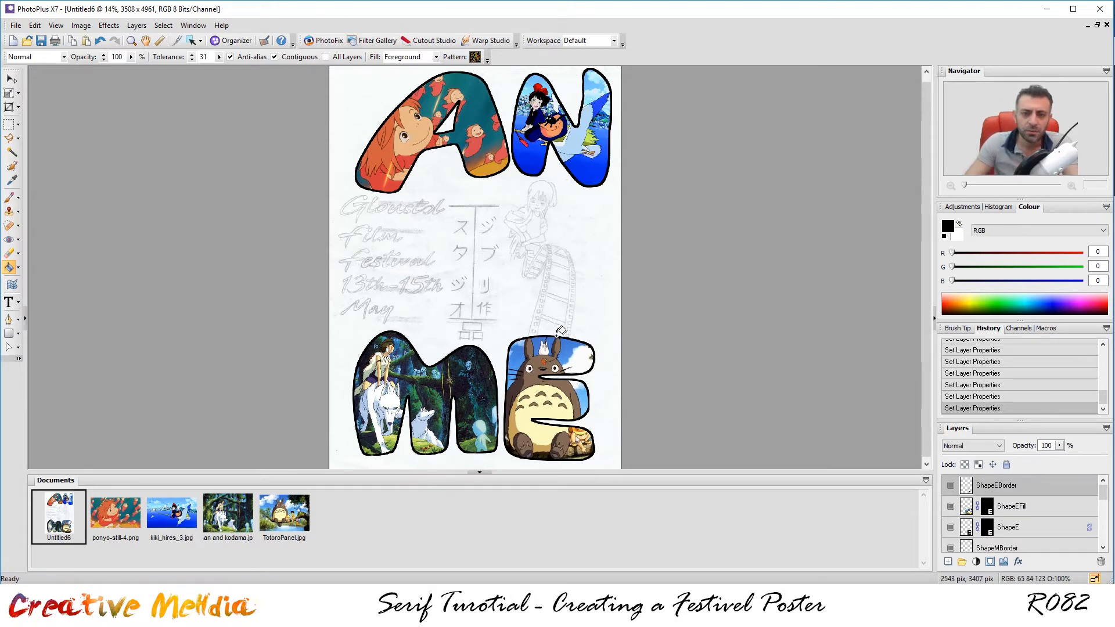
{"action": "scroll", "coordinate": [491, 231], "scroll_direction": "up", "scroll_amount": 2}
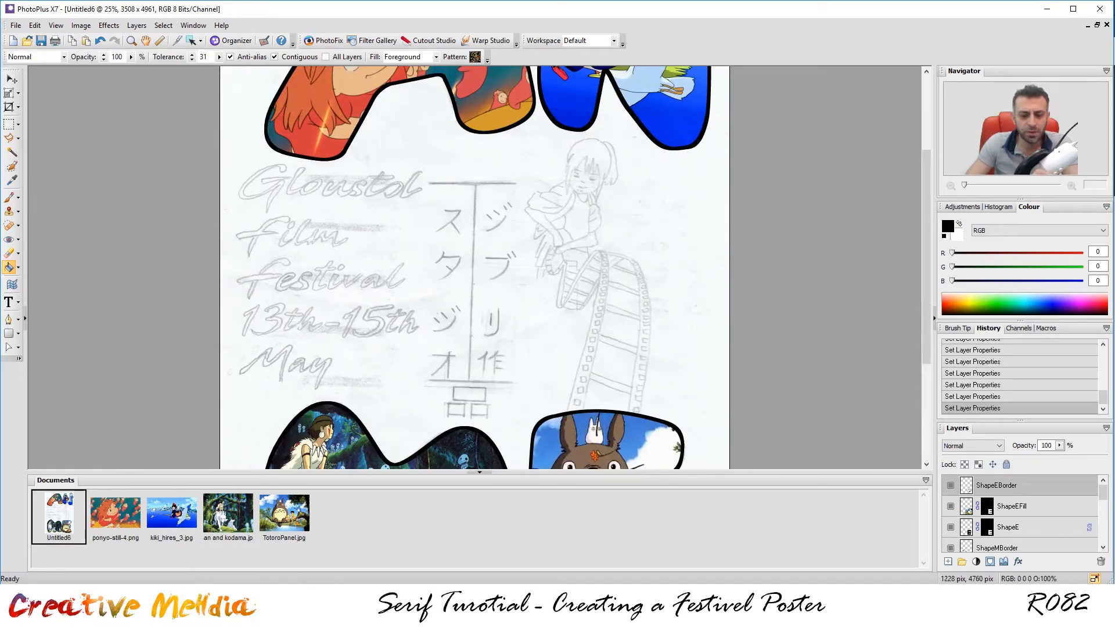
{"action": "left_click", "coordinate": [364, 618]}
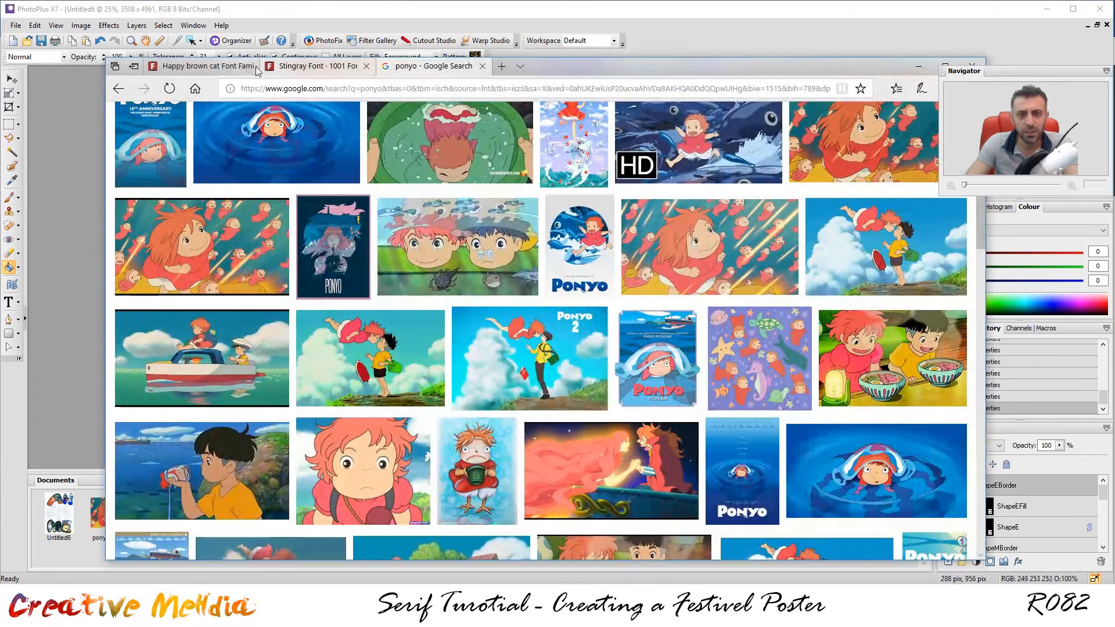
Go to the Happy Brown Cat font page and enter 'AN' as the custom sample text.
{"action": "left_click", "coordinate": [232, 67]}
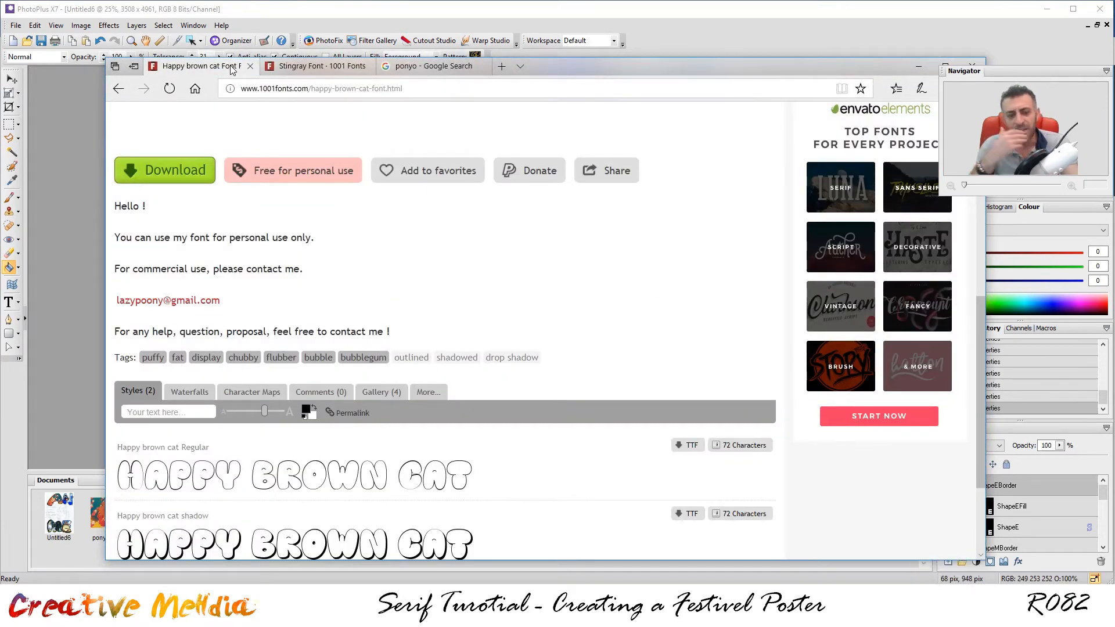
{"action": "scroll", "coordinate": [398, 229], "scroll_direction": "up", "scroll_amount": 5}
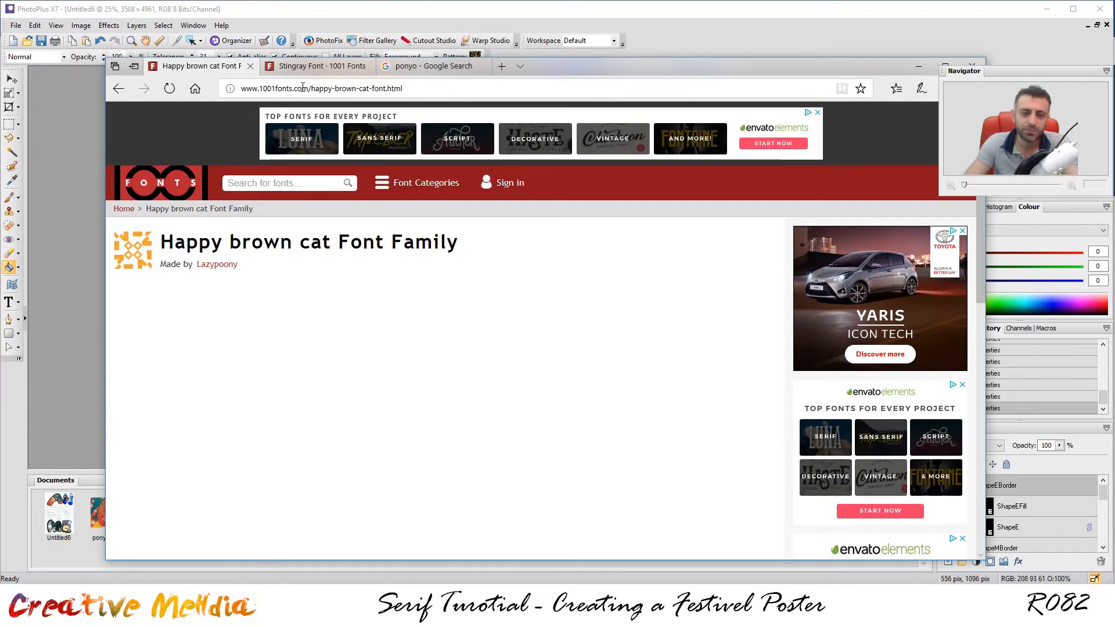
{"action": "left_click_drag", "start_coordinate": [303, 88], "coordinate": [160, 94]}
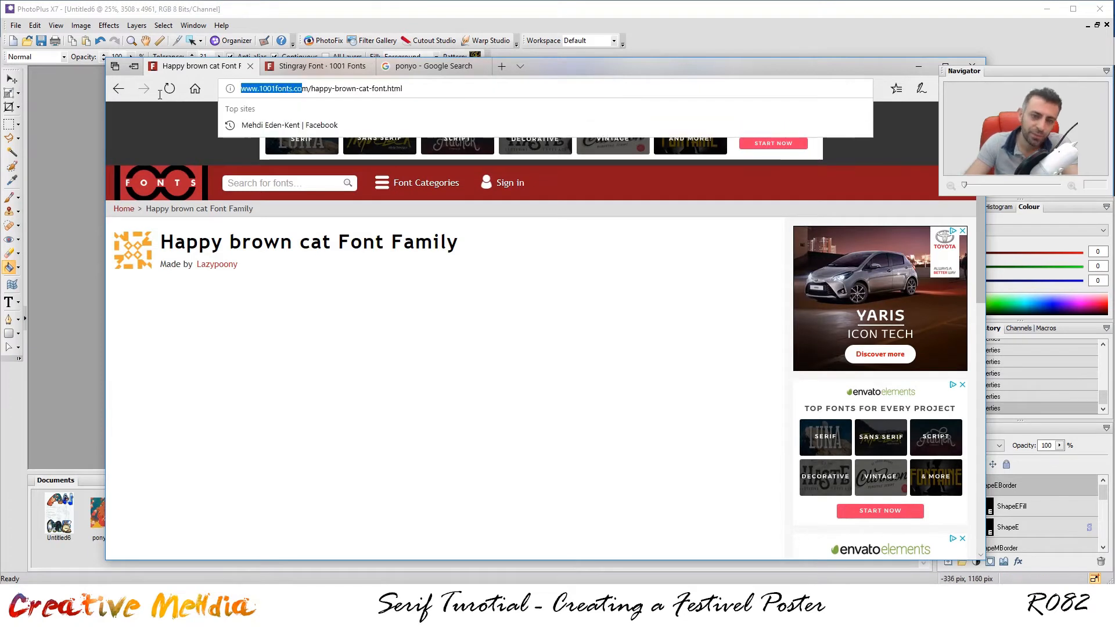
{"action": "left_click", "coordinate": [301, 187]}
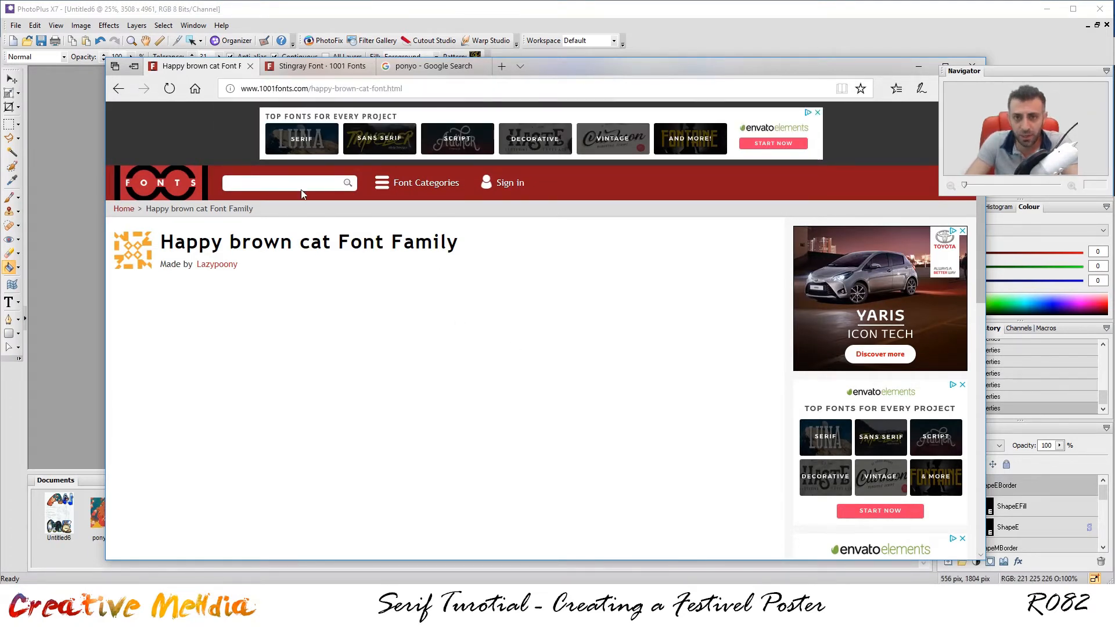
{"action": "scroll", "coordinate": [316, 229], "scroll_direction": "down", "scroll_amount": 5}
{"action": "scroll", "coordinate": [327, 249], "scroll_direction": "up", "scroll_amount": 5}
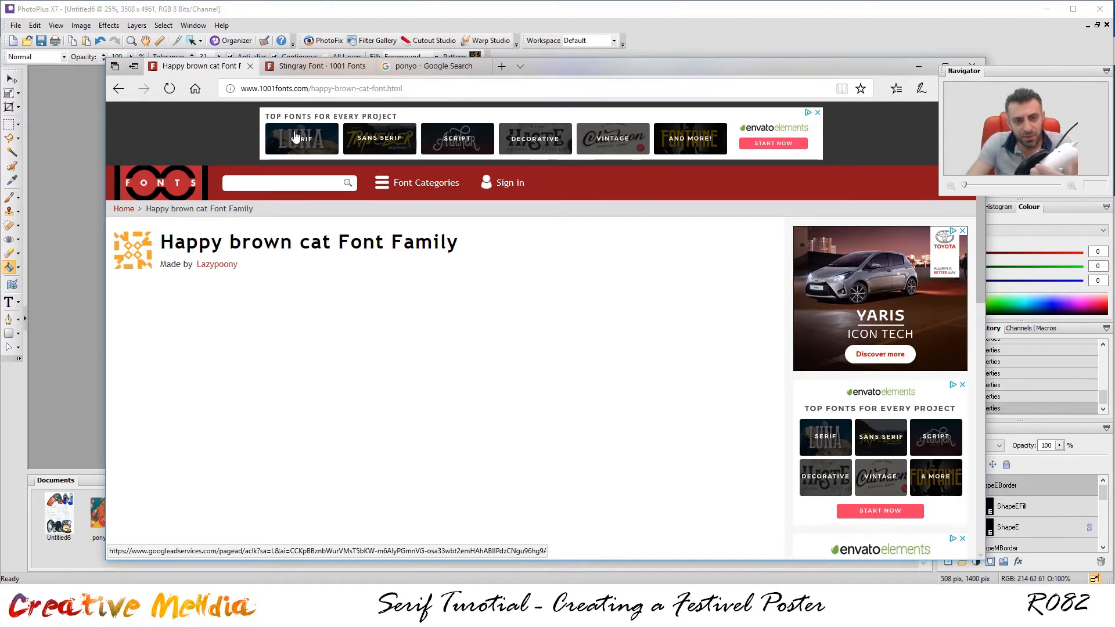
{"action": "scroll", "coordinate": [302, 174], "scroll_direction": "down", "scroll_amount": 10}
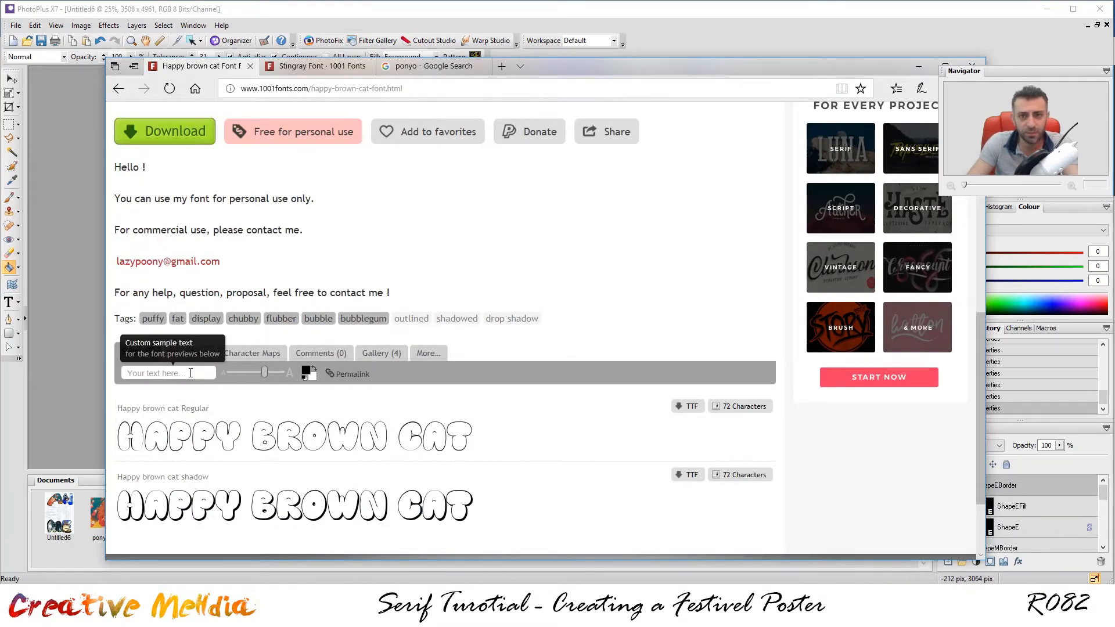
{"action": "left_click", "coordinate": [190, 373]}
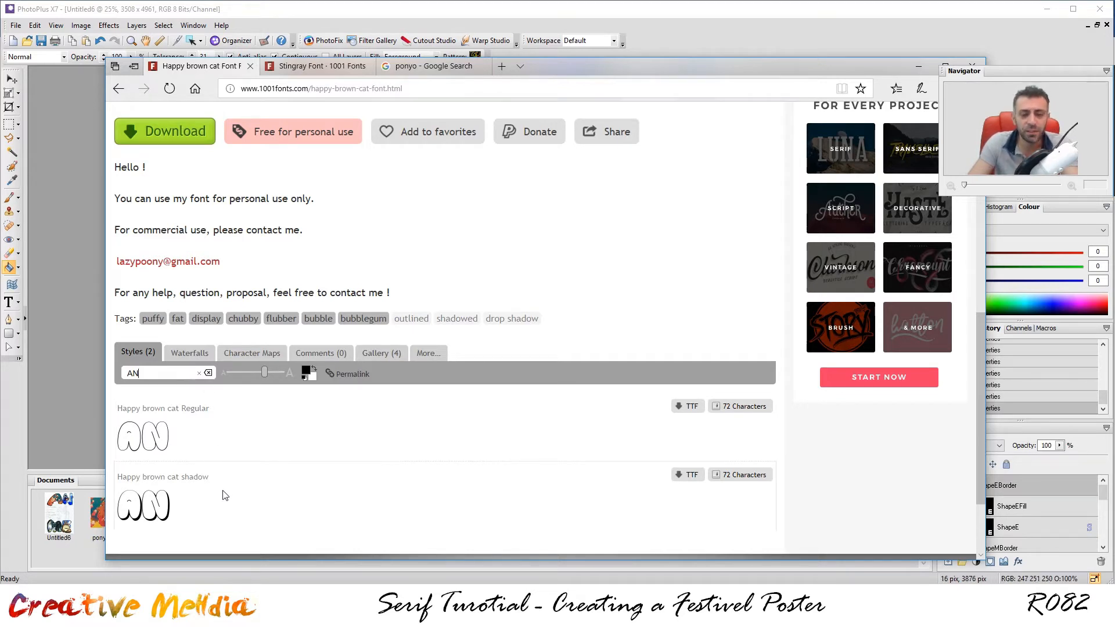
Drag the preview size slider to maximum to enlarge the 'AN' samples.
{"action": "mouse_move", "coordinate": [263, 372]}
{"action": "left_click_drag", "start_coordinate": [263, 373], "coordinate": [285, 373]}
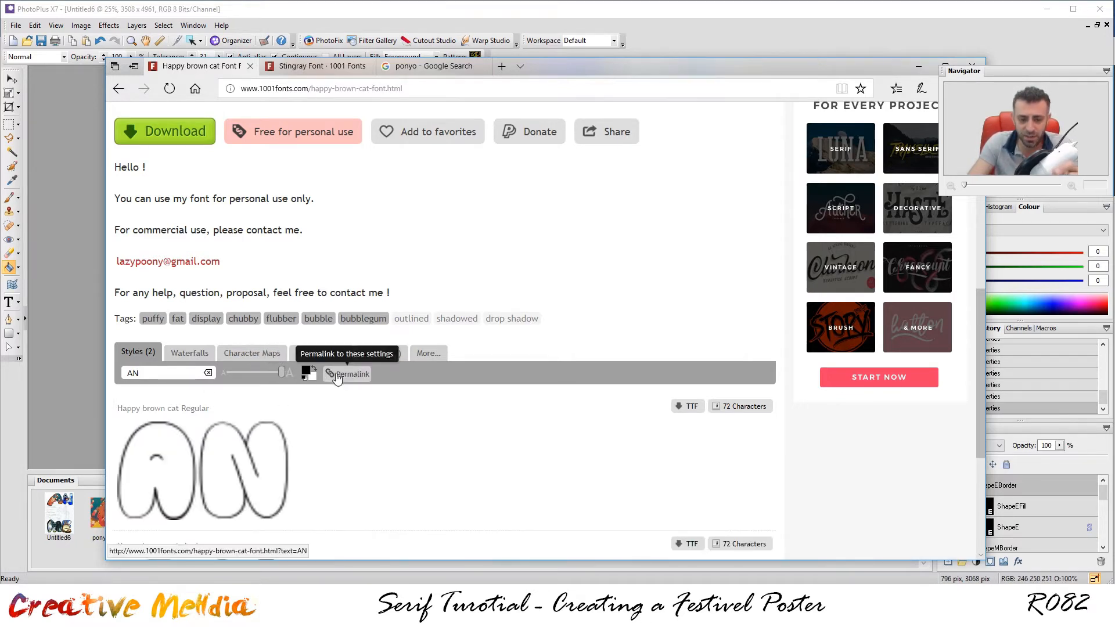
{"action": "scroll", "coordinate": [452, 438], "scroll_direction": "down", "scroll_amount": 2}
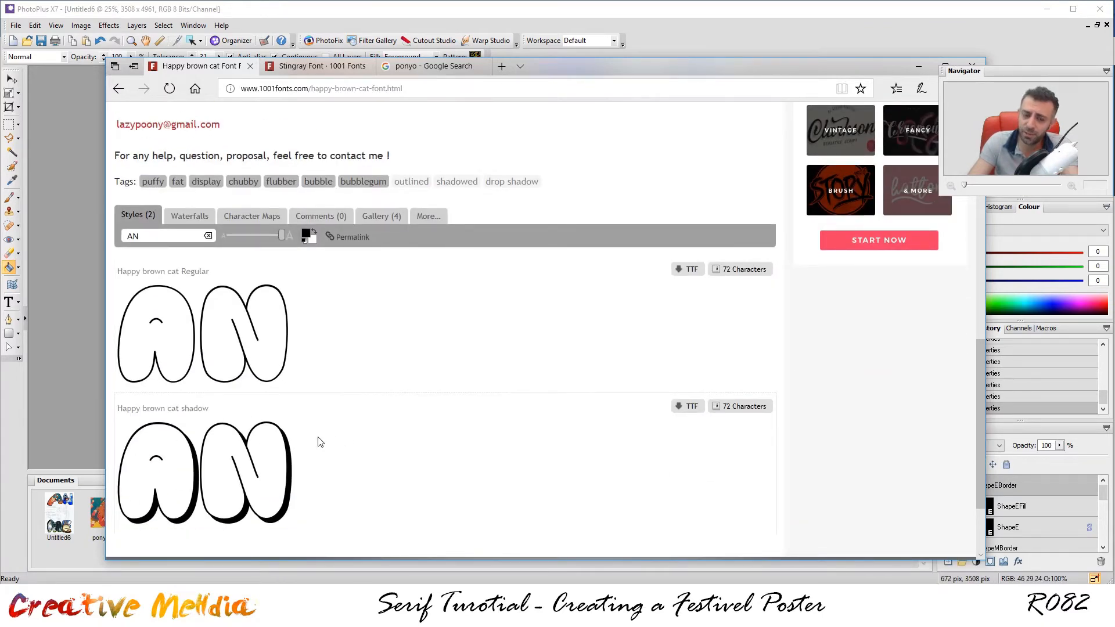
{"action": "right_click", "coordinate": [269, 447]}
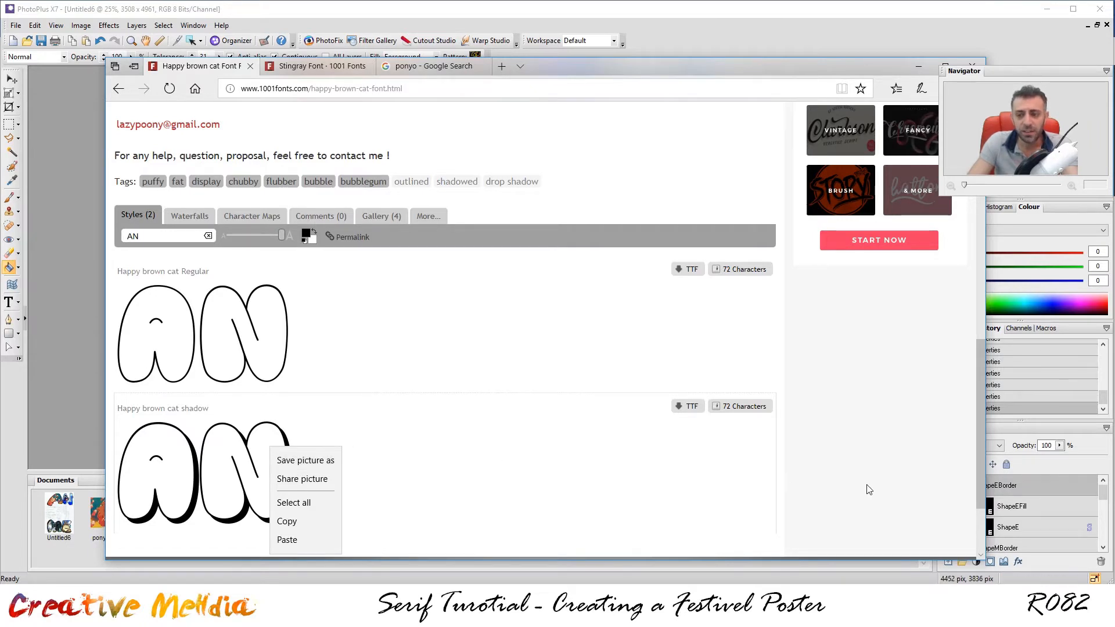
{"action": "left_click", "coordinate": [979, 457]}
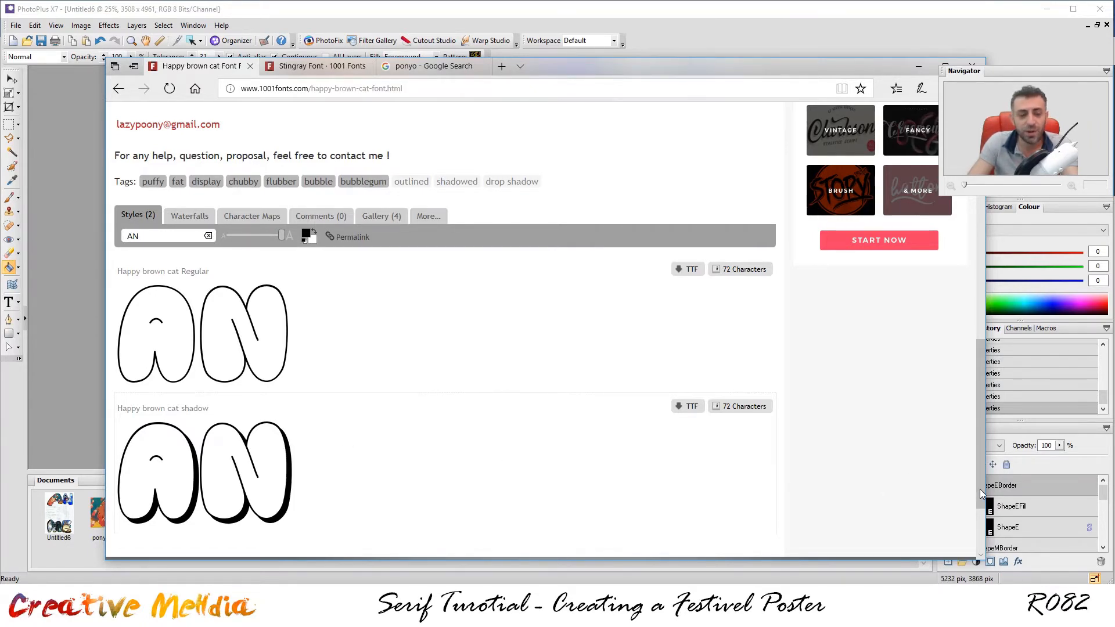
{"action": "left_click_drag", "start_coordinate": [978, 468], "coordinate": [962, 493]}
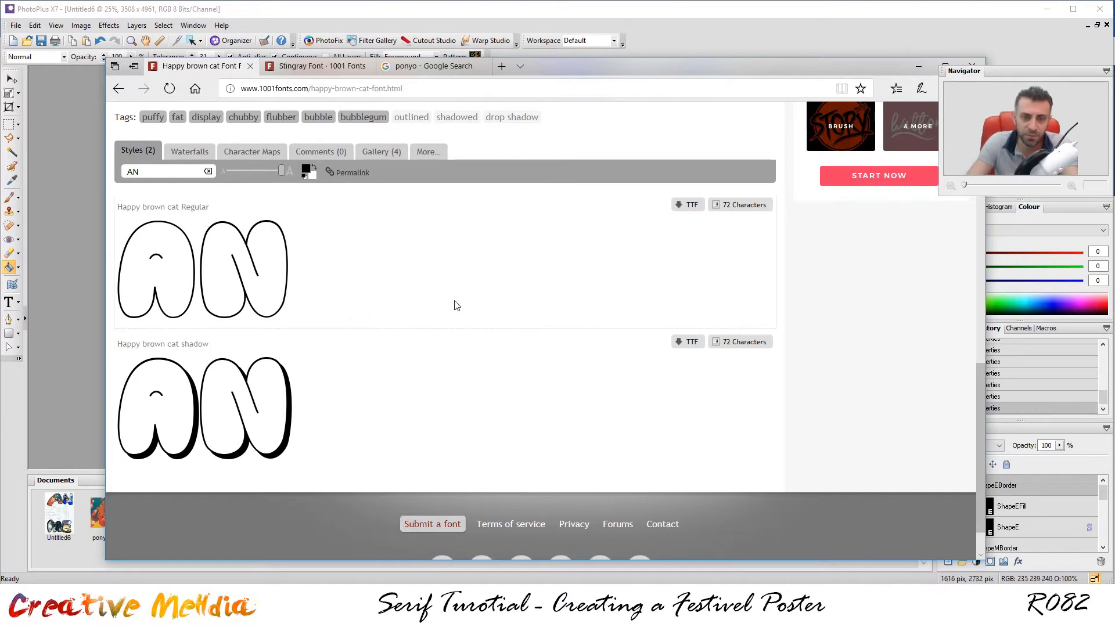
Look over the Stingray font page, then return to the poster in PhotoPlus.
{"action": "mouse_move", "coordinate": [303, 72]}
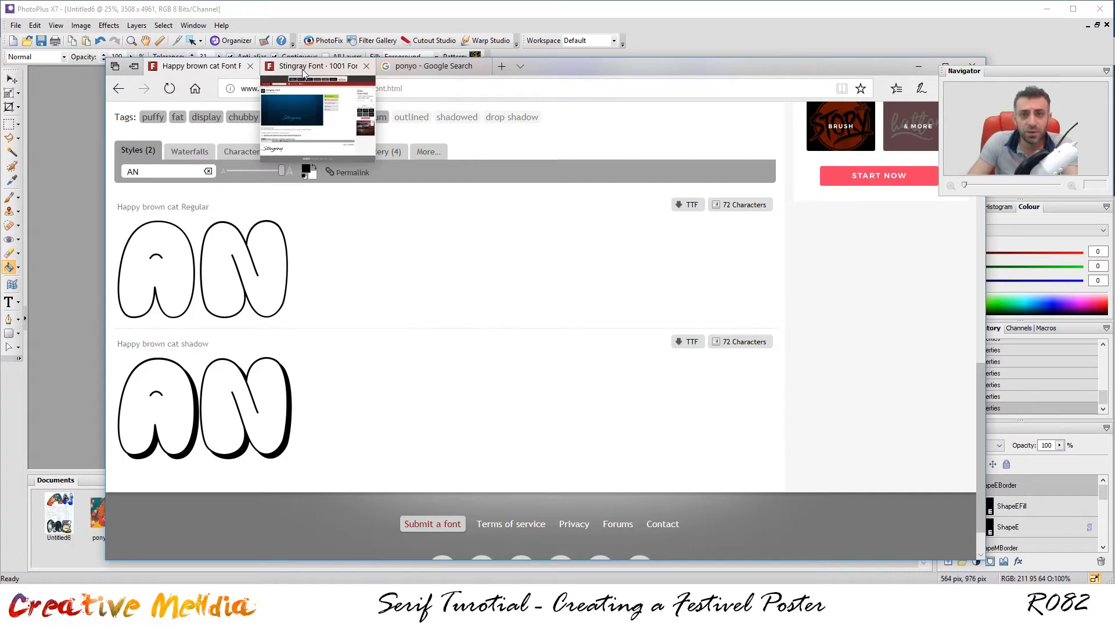
{"action": "left_click", "coordinate": [303, 68]}
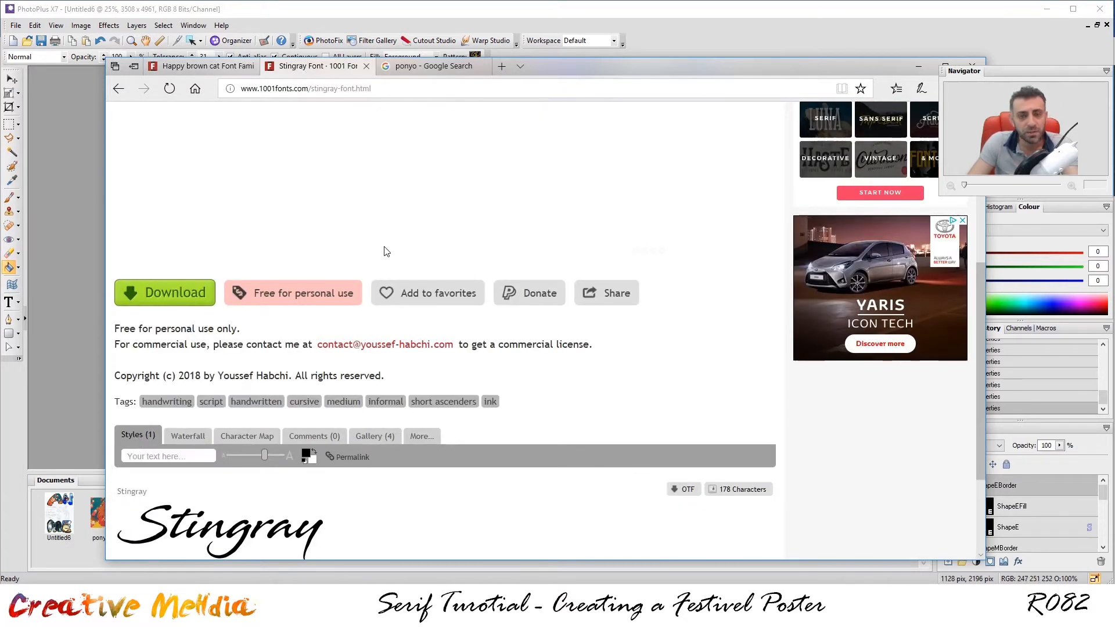
{"action": "scroll", "coordinate": [387, 251], "scroll_direction": "down", "scroll_amount": 3}
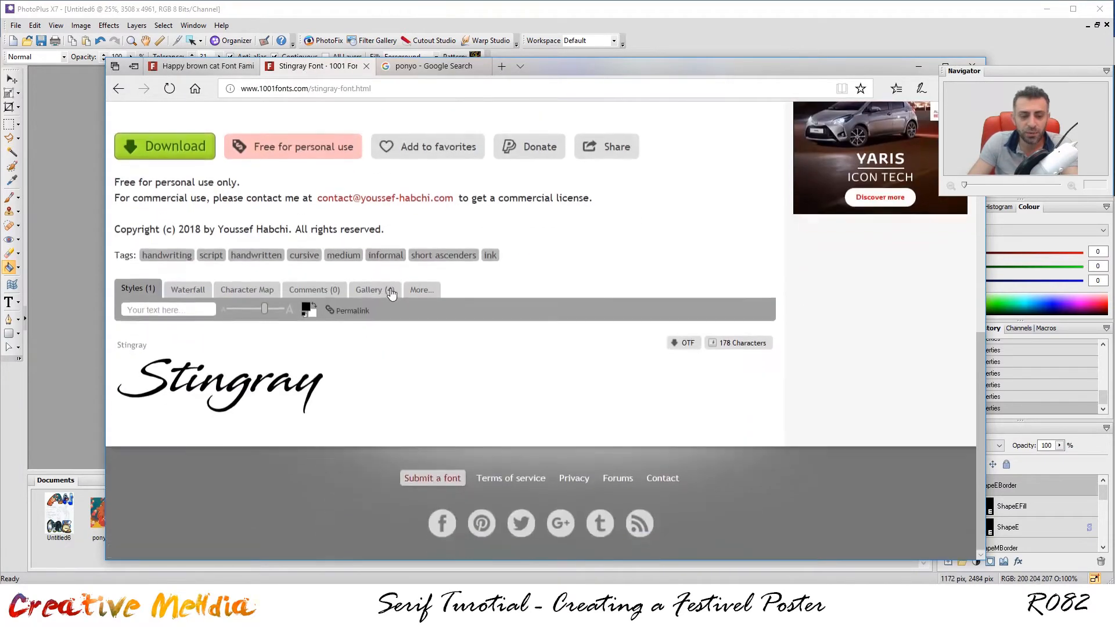
{"action": "scroll", "coordinate": [251, 348], "scroll_direction": "up", "scroll_amount": 1}
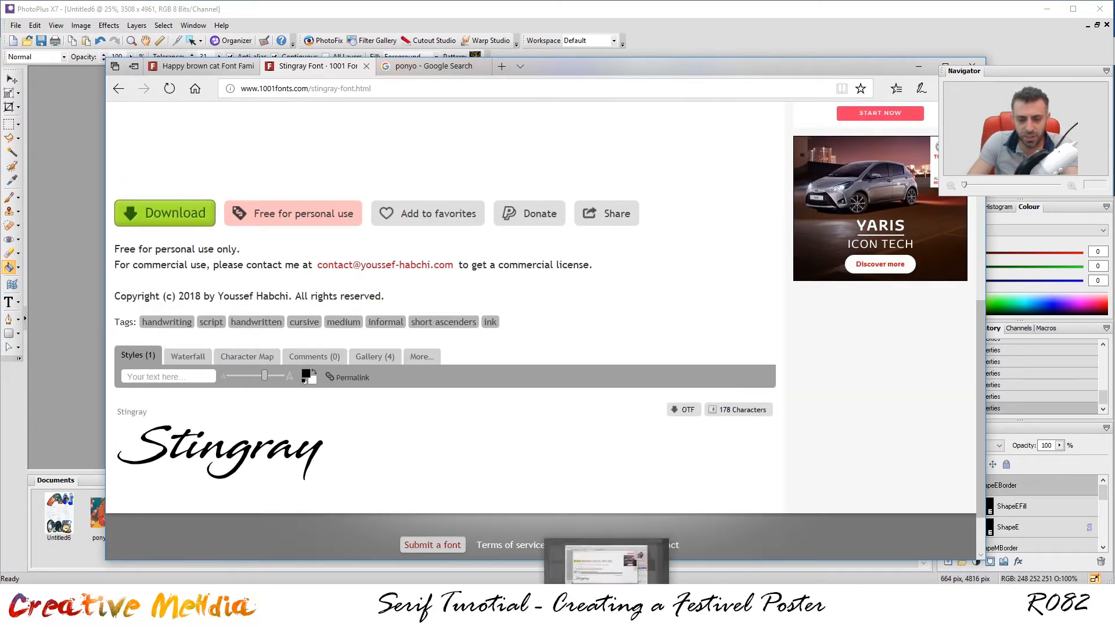
{"action": "left_click", "coordinate": [295, 616]}
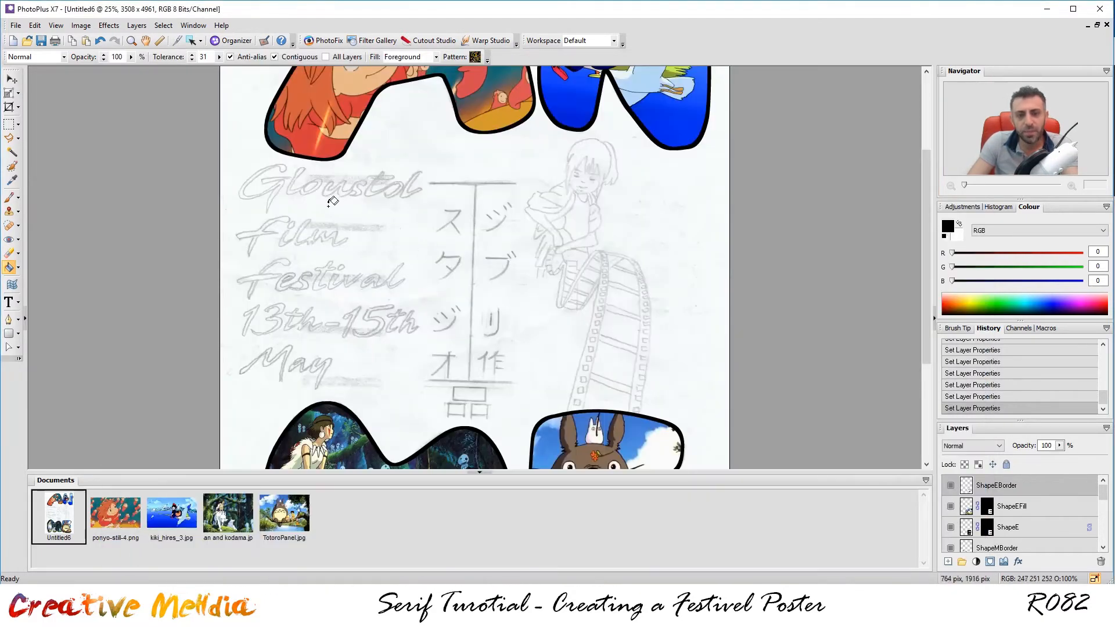
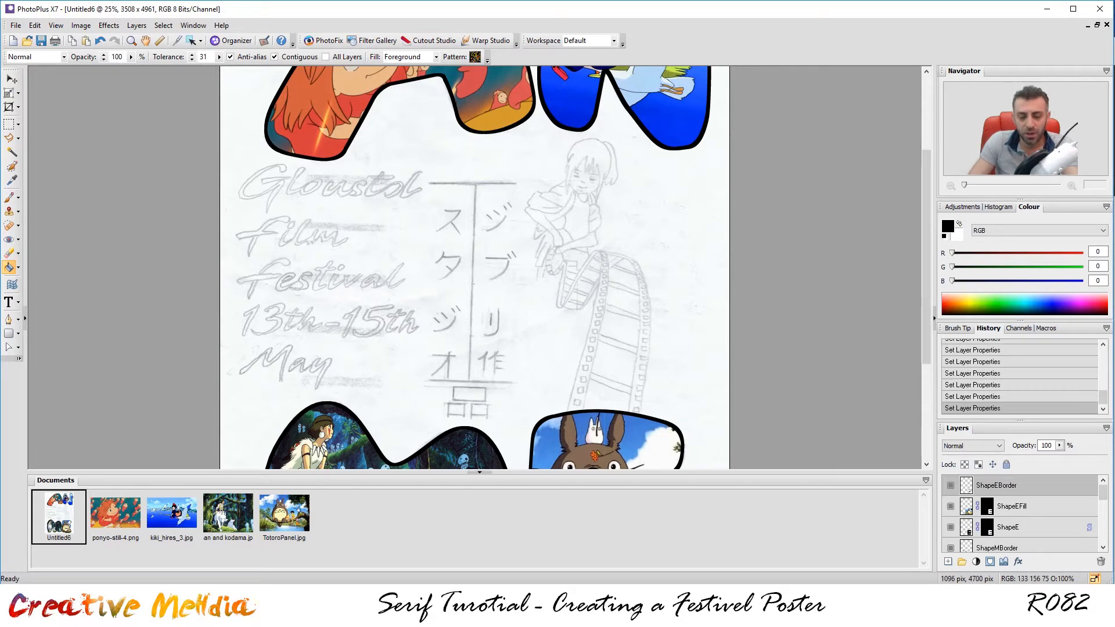
Preview 'Gloustol' in the Stingray font at maximum size, then go back to the PhotoPlus poster.
{"action": "mouse_move", "coordinate": [375, 614]}
{"action": "left_click", "coordinate": [406, 563]}
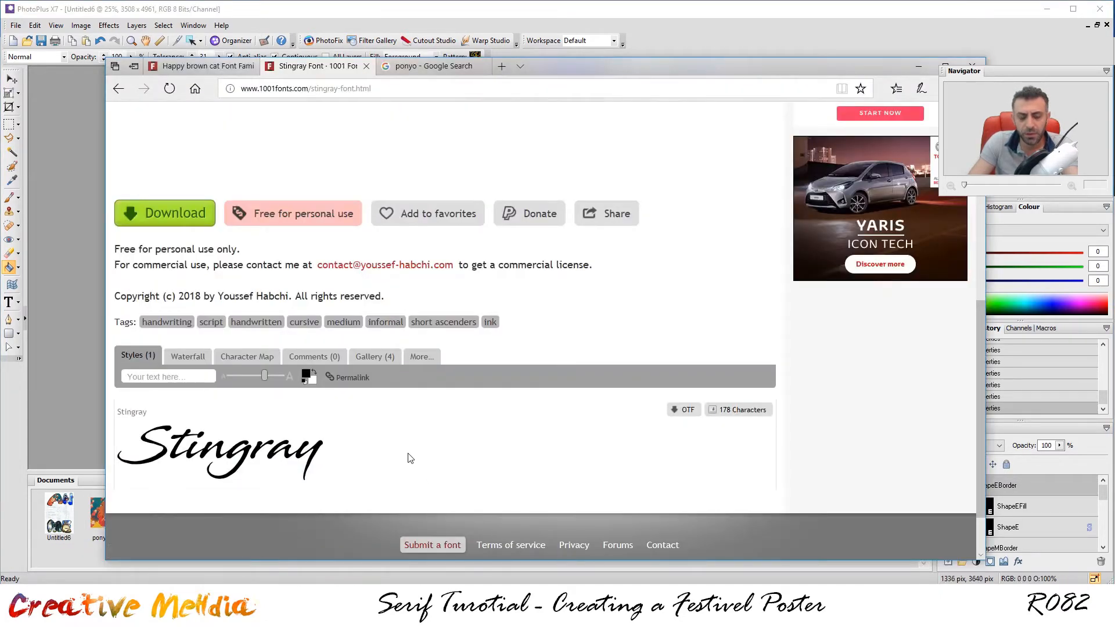
{"action": "left_click", "coordinate": [163, 375]}
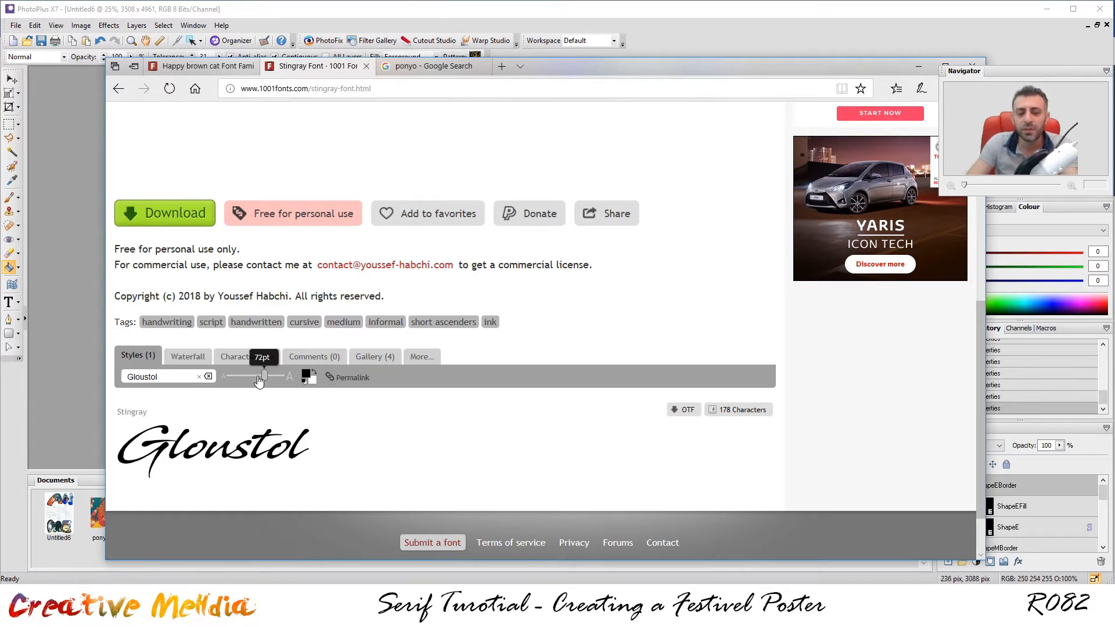
{"action": "left_click_drag", "start_coordinate": [300, 379], "coordinate": [567, 379]}
{"action": "scroll", "coordinate": [664, 427], "scroll_direction": "down", "scroll_amount": 1}
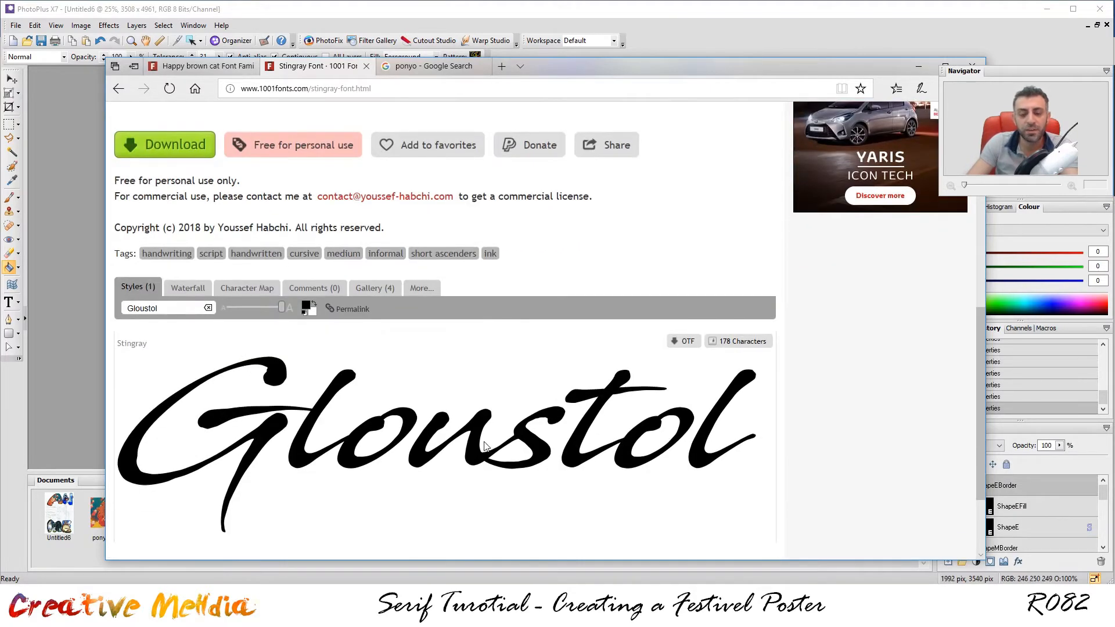
{"action": "right_click", "coordinate": [475, 444]}
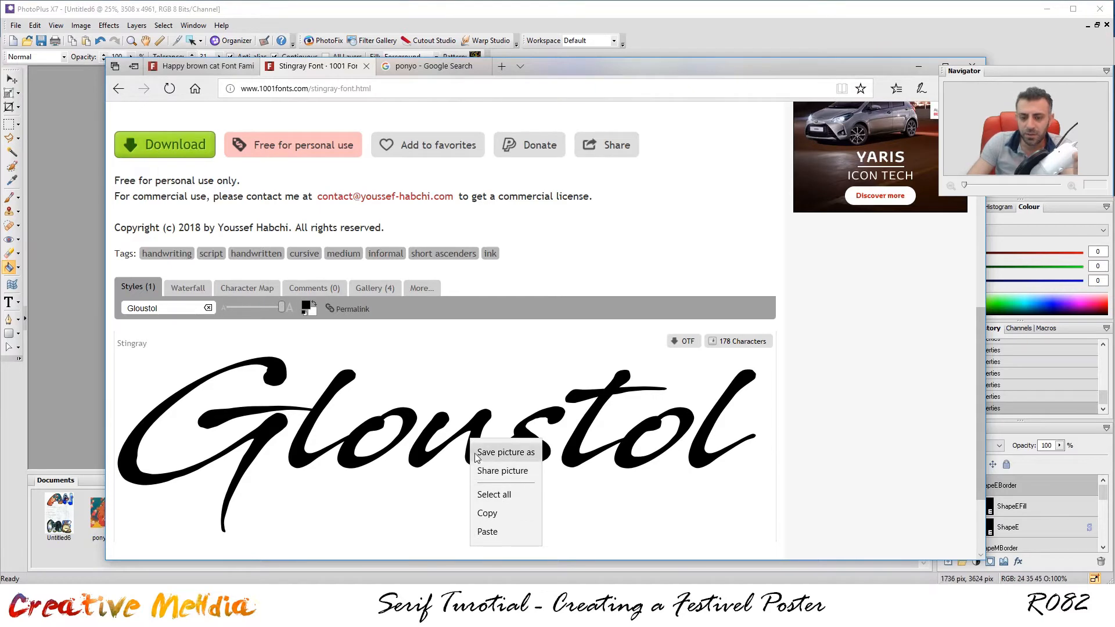
{"action": "left_click", "coordinate": [372, 605]}
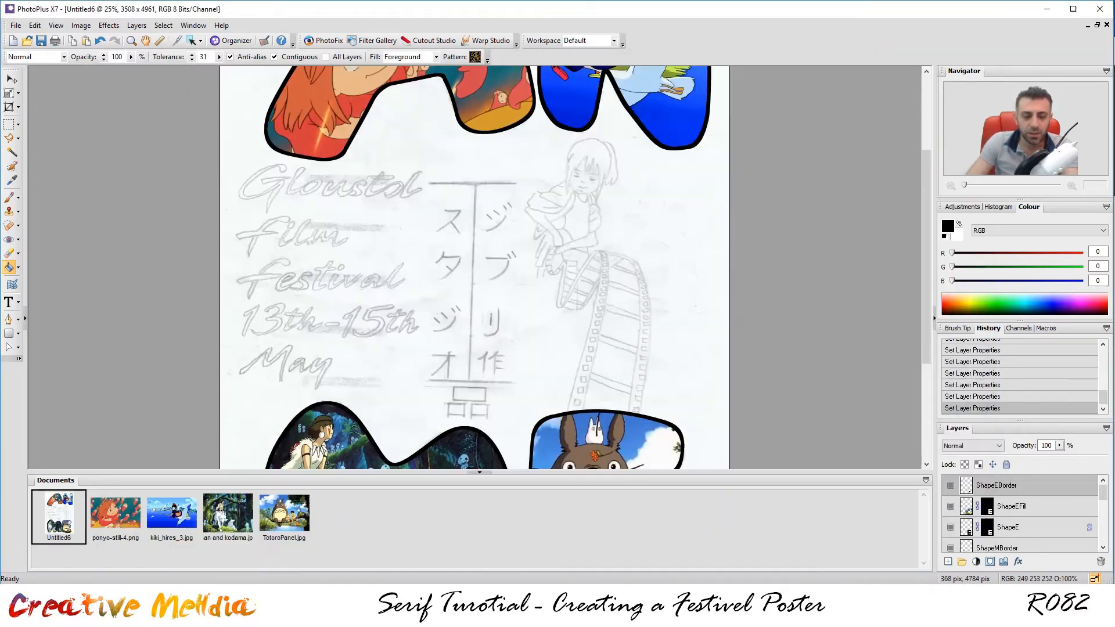
Open date.png, Festival.png, Film.png, Gloustol.png and May.png together from the IMG folder.
{"action": "left_click", "coordinate": [27, 40]}
{"action": "left_click", "coordinate": [626, 192]}
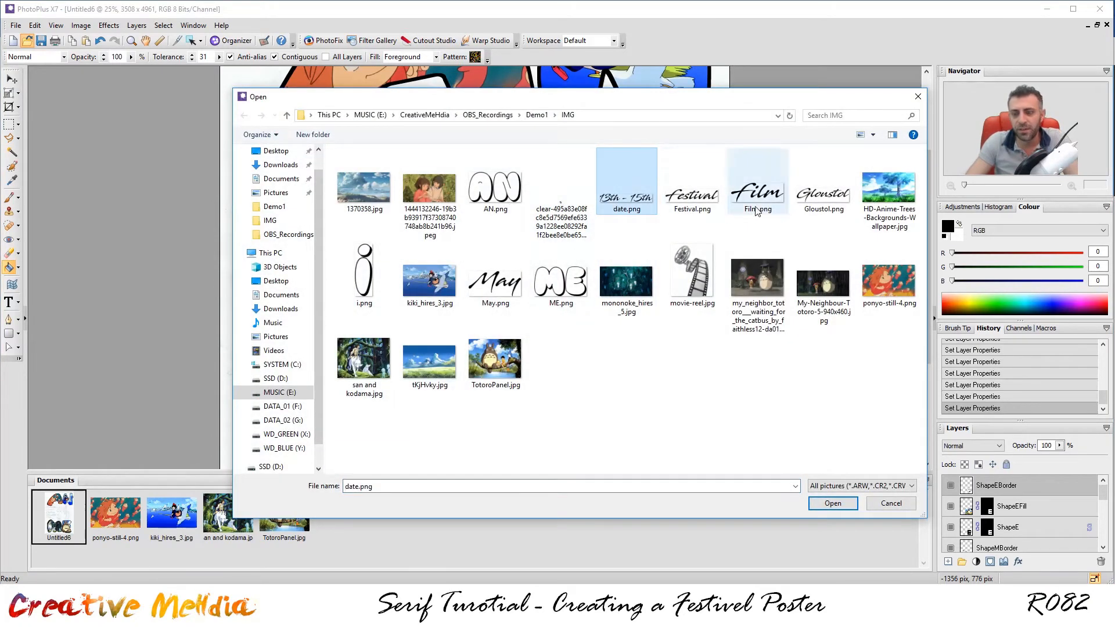
{"action": "left_click", "coordinate": [713, 200]}
{"action": "left_click", "coordinate": [827, 201]}
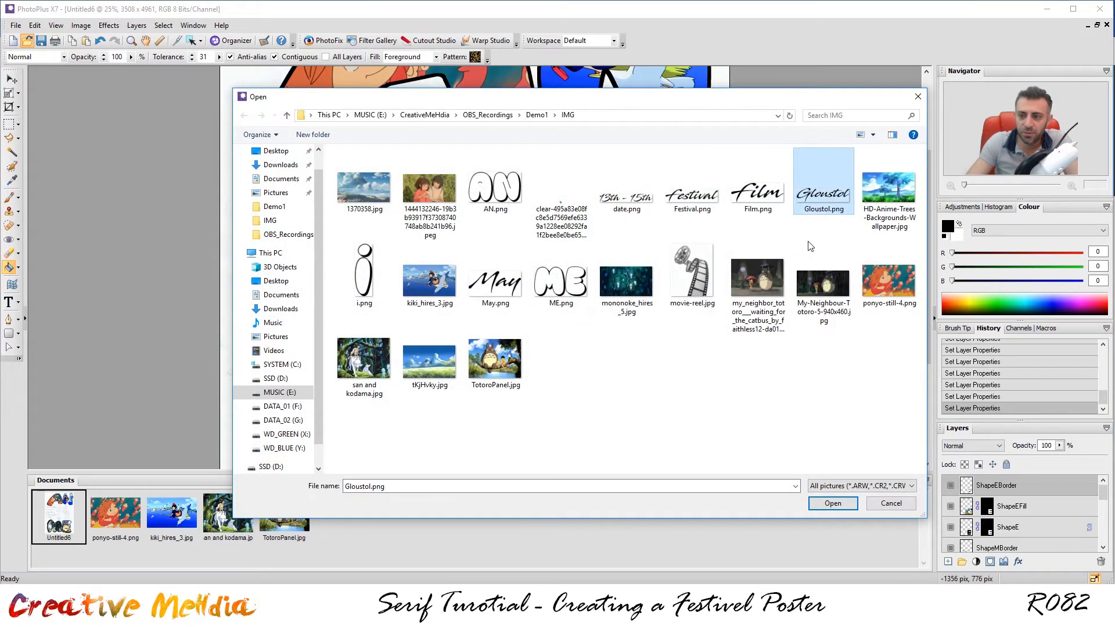
{"action": "left_click", "coordinate": [761, 196], "text": "ctrl"}
{"action": "left_click", "coordinate": [692, 194], "text": "ctrl"}
{"action": "left_click", "coordinate": [627, 194], "text": "ctrl"}
{"action": "left_click", "coordinate": [513, 290], "text": "ctrl"}
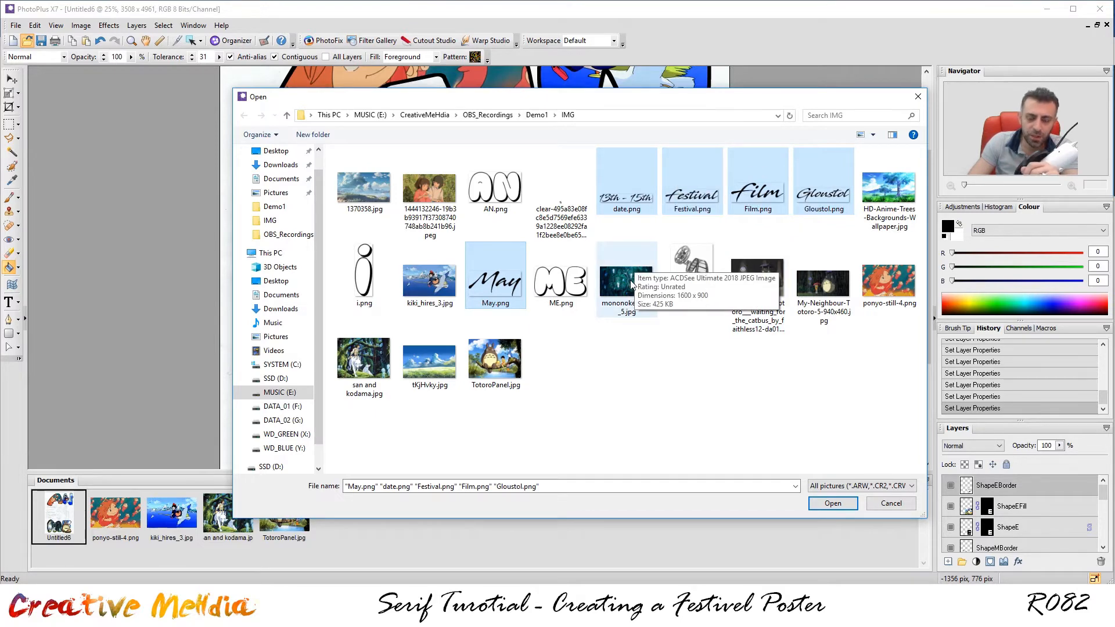
{"action": "left_click", "coordinate": [372, 612]}
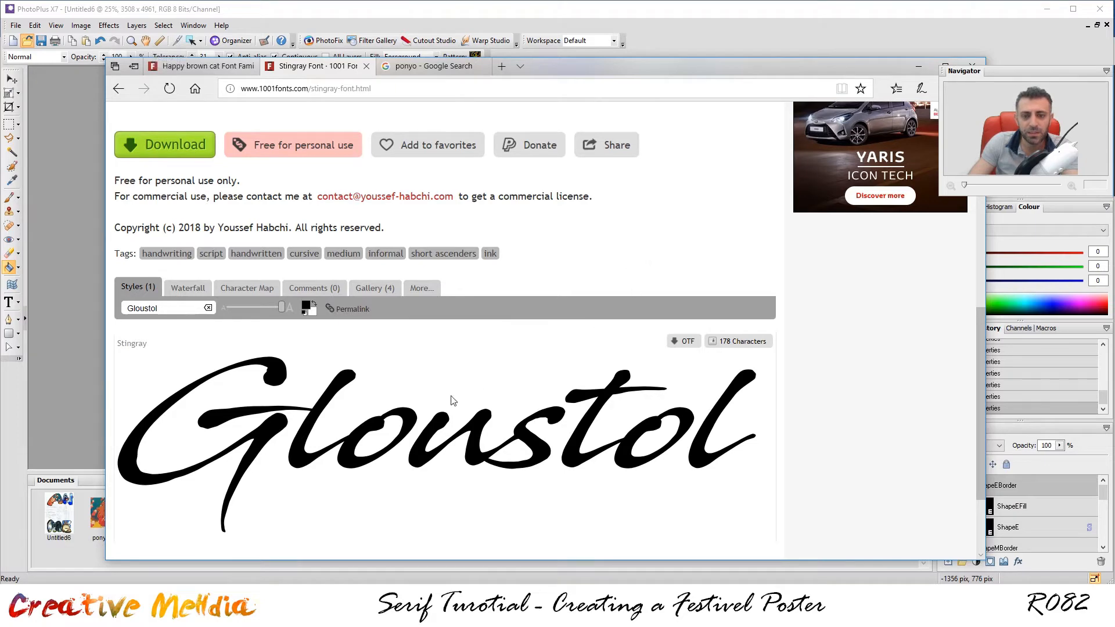
{"action": "scroll", "coordinate": [423, 424], "scroll_direction": "up", "scroll_amount": 5}
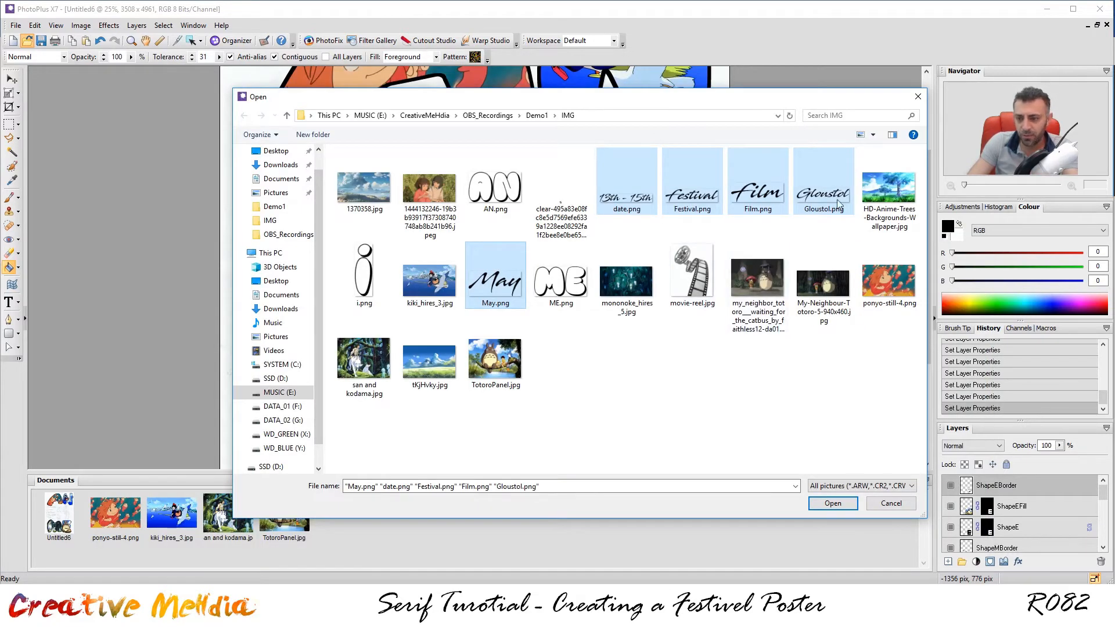
{"action": "left_click", "coordinate": [824, 501]}
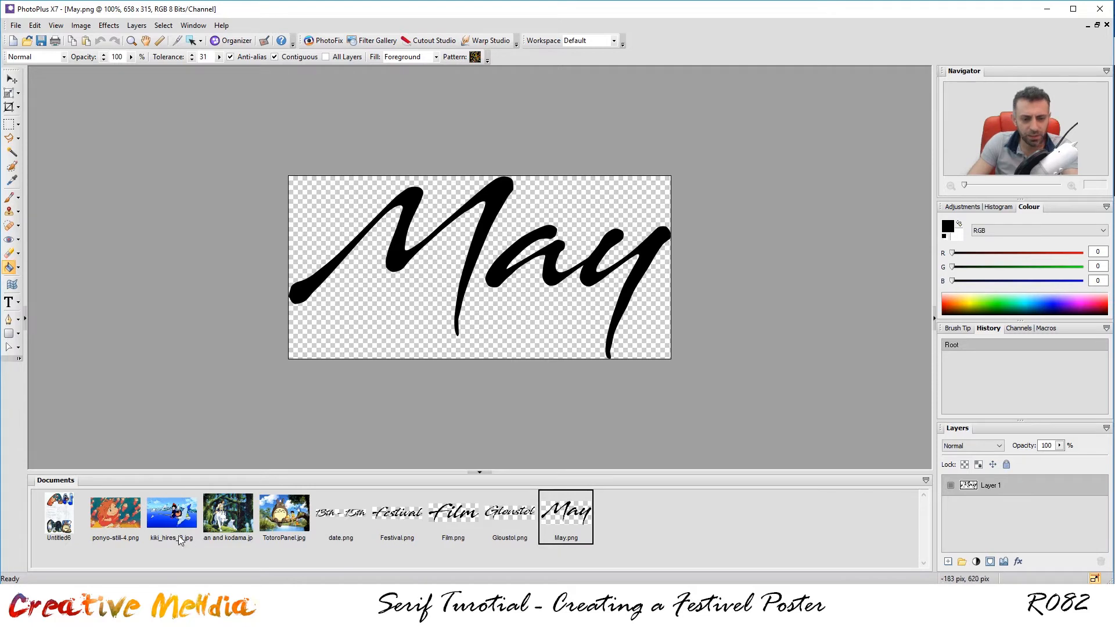
Copy the whole Gloustol.png image and paste it into the poster.
{"action": "left_click", "coordinate": [411, 519]}
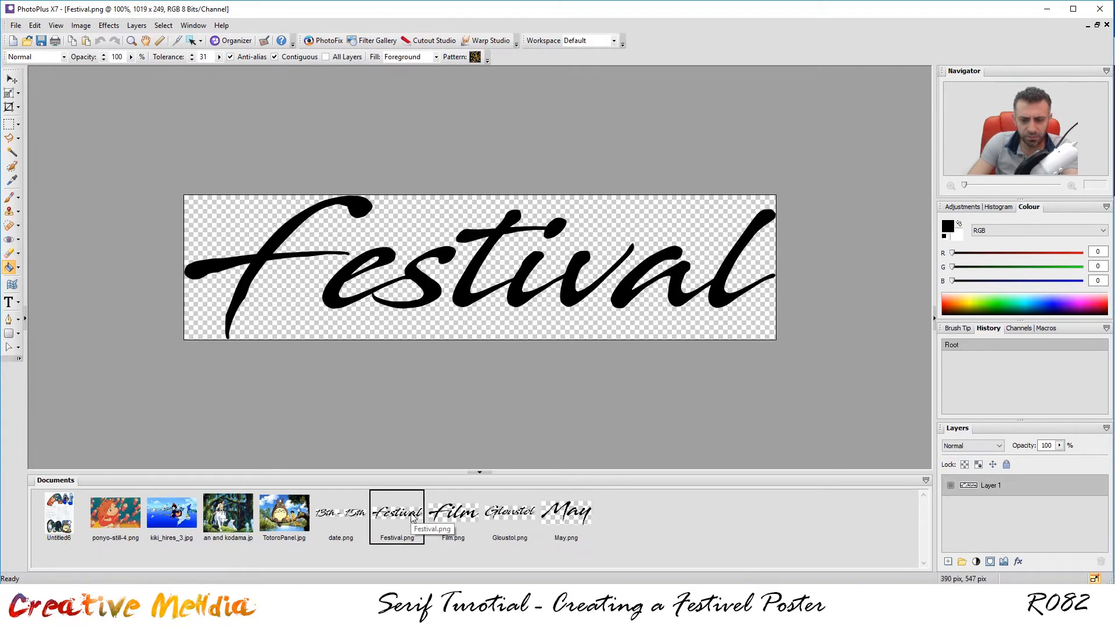
{"action": "left_click", "coordinate": [497, 518]}
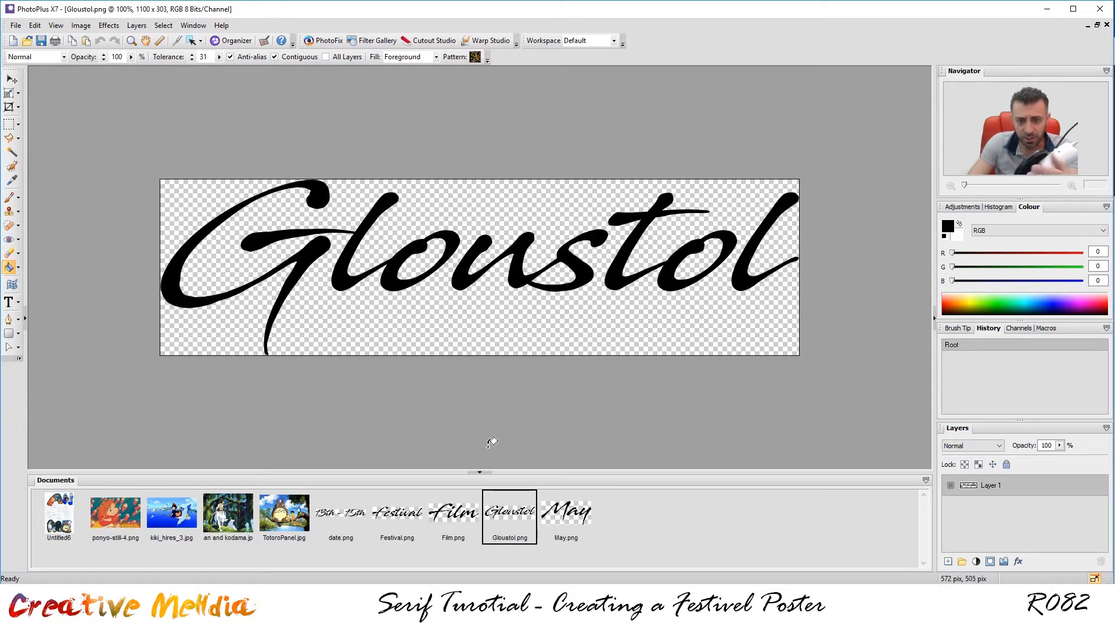
{"action": "scroll", "coordinate": [755, 256], "scroll_direction": "up", "scroll_amount": 2}
{"action": "scroll", "coordinate": [755, 256], "scroll_direction": "down", "scroll_amount": 1}
{"action": "scroll", "coordinate": [755, 255], "scroll_direction": "down", "scroll_amount": 1}
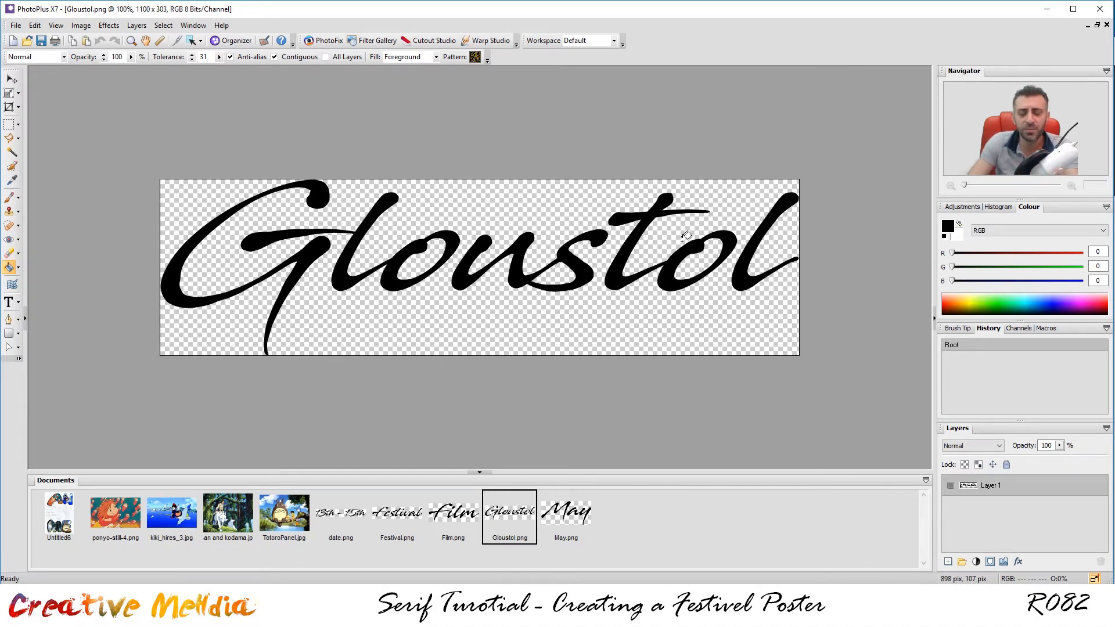
{"action": "key", "text": "ctrl+a"}
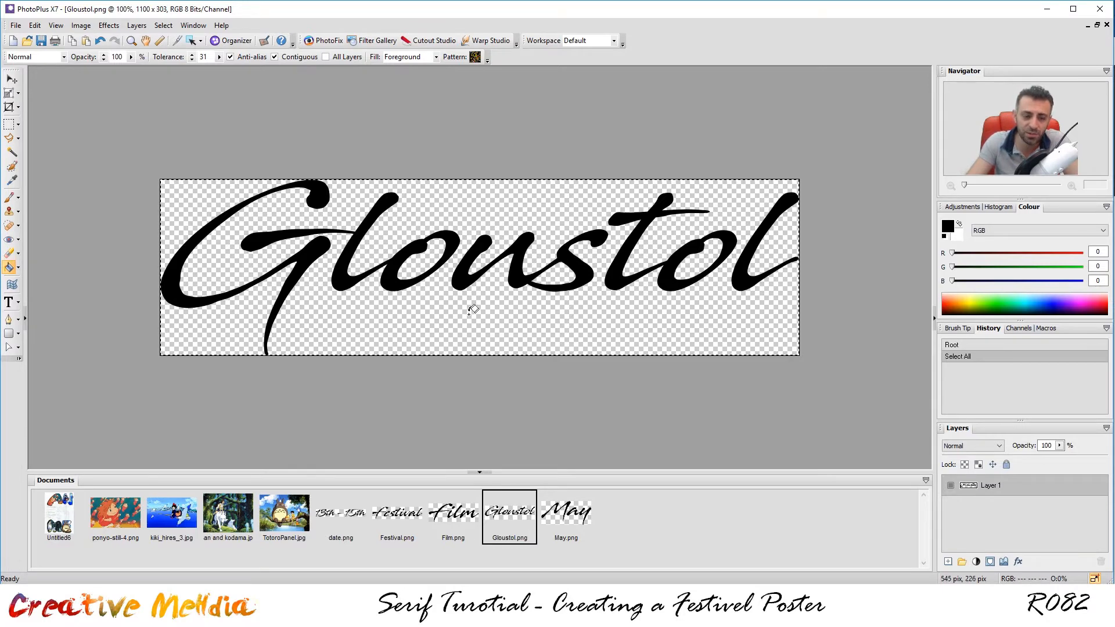
{"action": "left_click", "coordinate": [63, 524]}
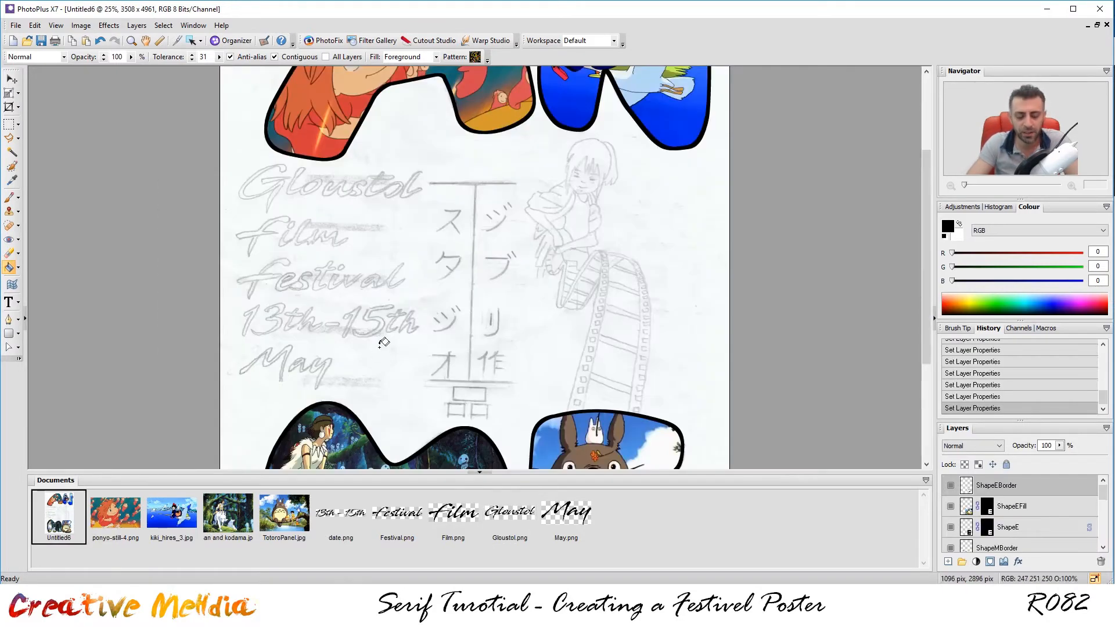
{"action": "key", "text": "ctrl+v"}
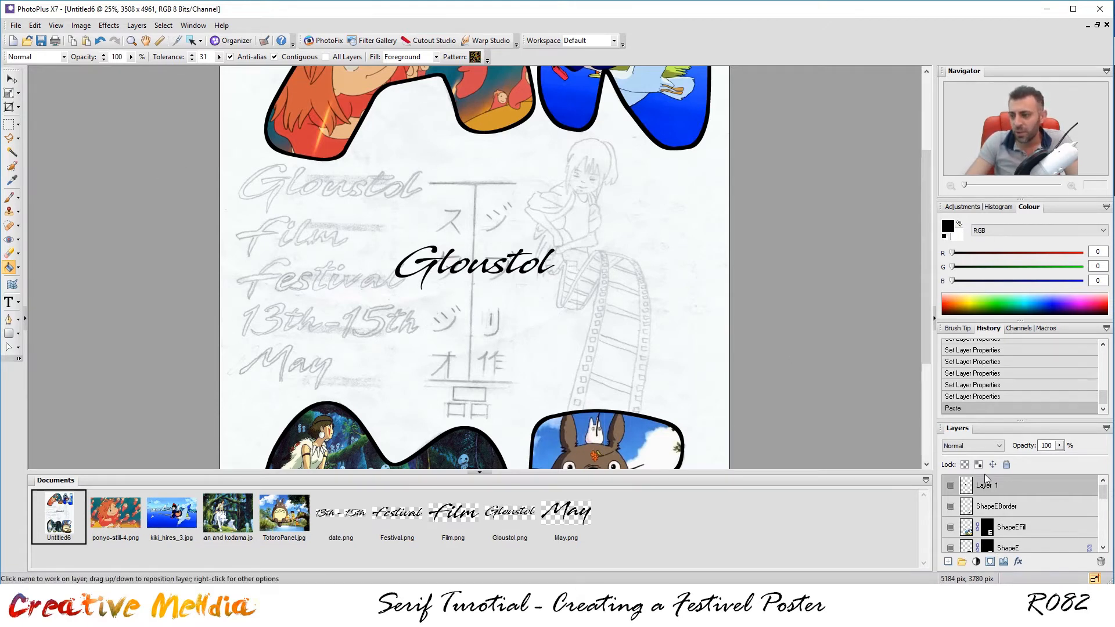
Move and enlarge the Gloustol text to cover its sketched title at top-left.
{"action": "left_click", "coordinate": [12, 79]}
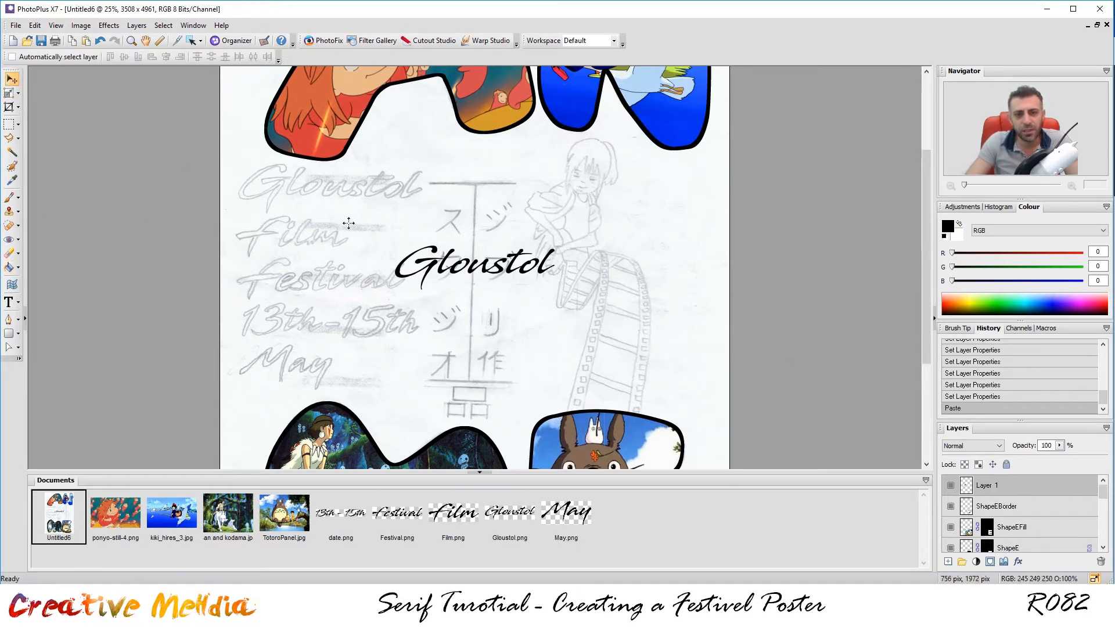
{"action": "mouse_move", "coordinate": [436, 257]}
{"action": "left_mouse_down"}
{"action": "mouse_move", "coordinate": [325, 192]}
{"action": "mouse_move", "coordinate": [281, 181]}
{"action": "left_mouse_up"}
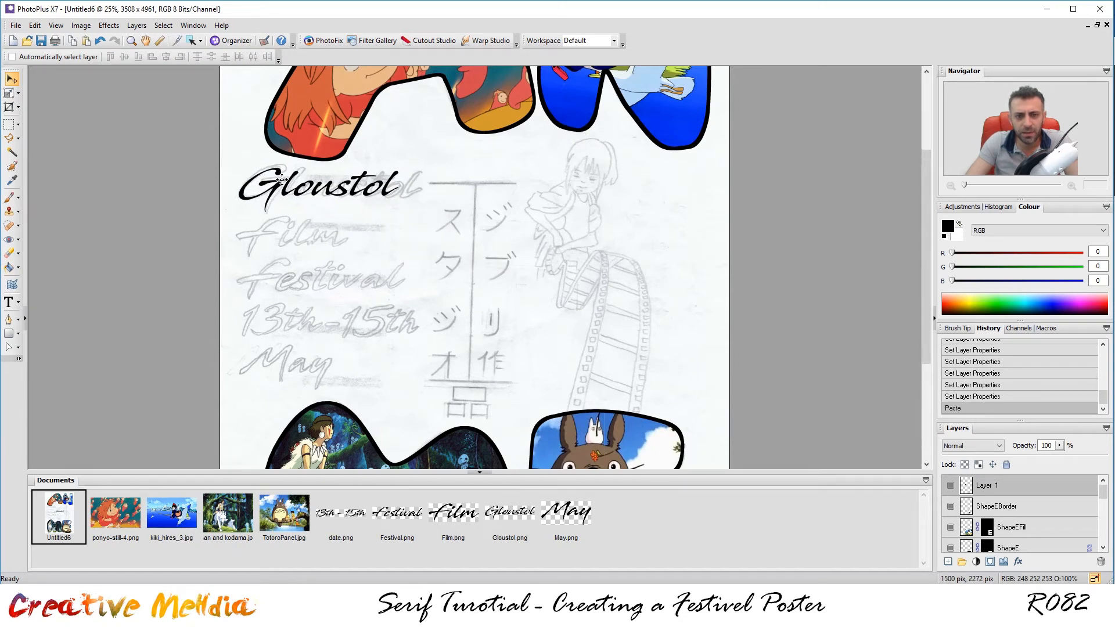
{"action": "left_click", "coordinate": [8, 93]}
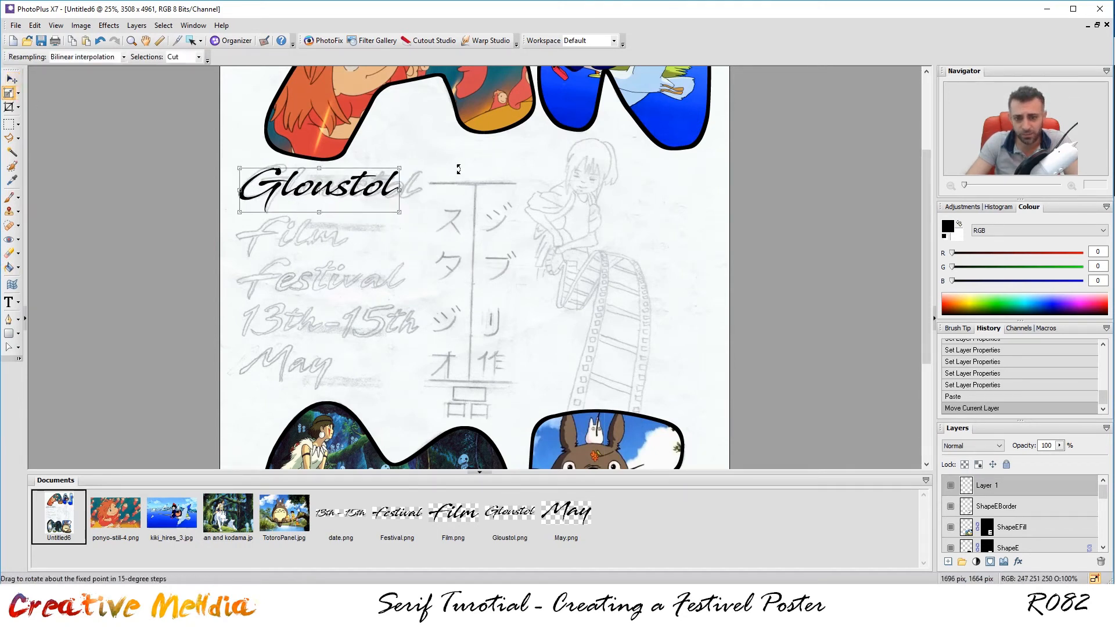
{"action": "mouse_move", "coordinate": [401, 167]}
{"action": "left_mouse_down"}
{"action": "mouse_move", "coordinate": [436, 158]}
{"action": "mouse_move", "coordinate": [422, 163]}
{"action": "left_mouse_up"}
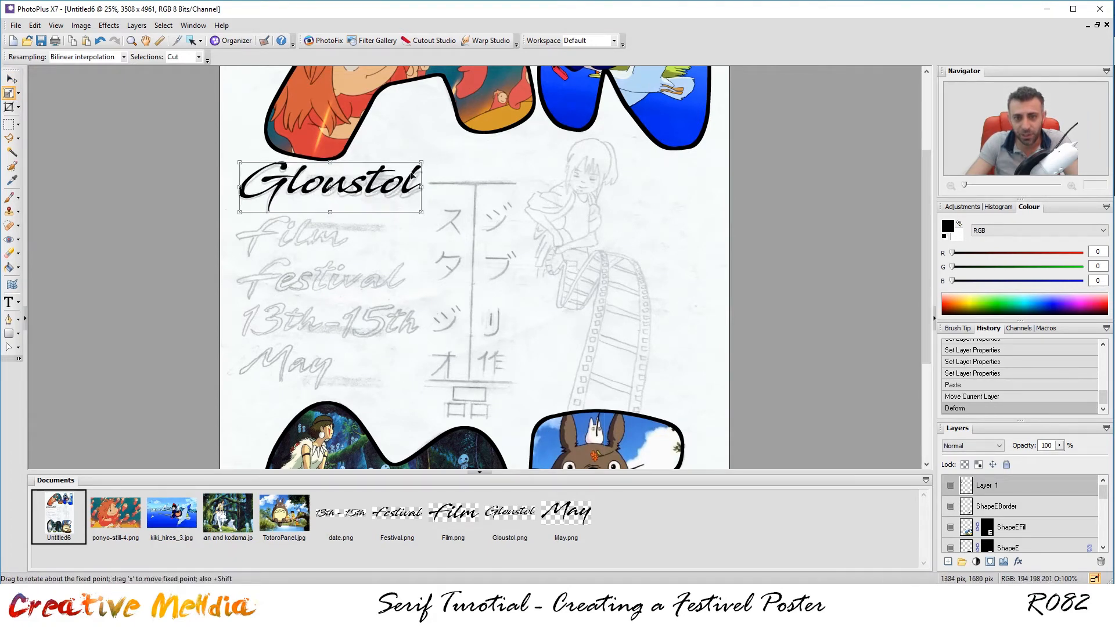
{"action": "left_click", "coordinate": [17, 84]}
{"action": "key", "text": "Down"}
{"action": "key", "text": "Down"}
{"action": "key", "text": "Down"}
{"action": "key", "text": "Down"}
{"action": "key", "text": "Down"}
{"action": "key", "text": "Down"}
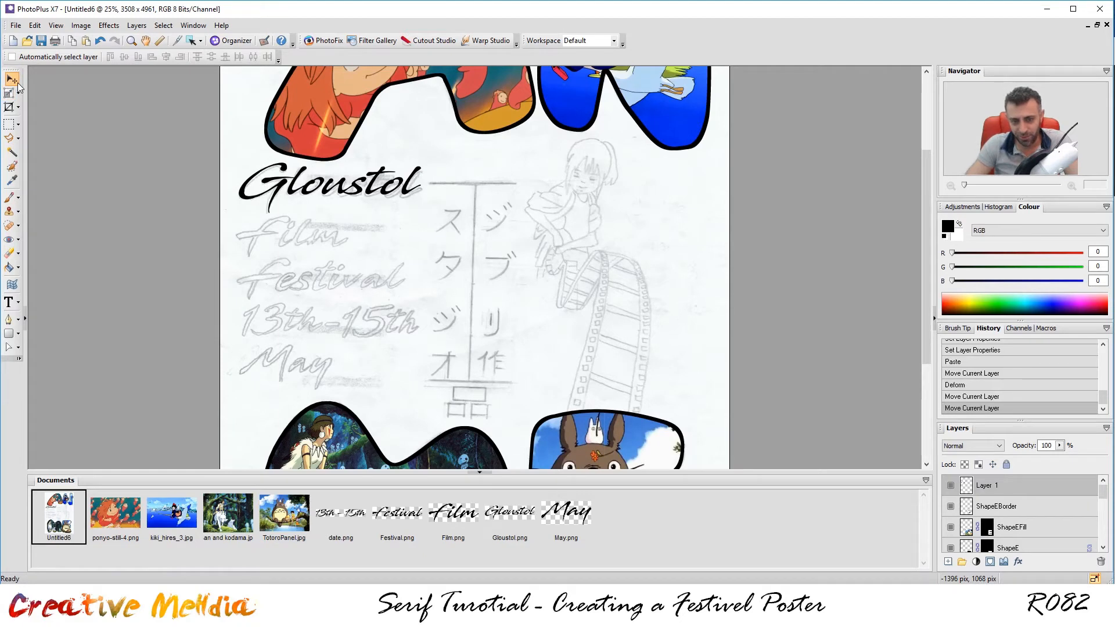
{"action": "key", "text": "Down"}
{"action": "key", "text": "Down"}
{"action": "key", "text": "Down"}
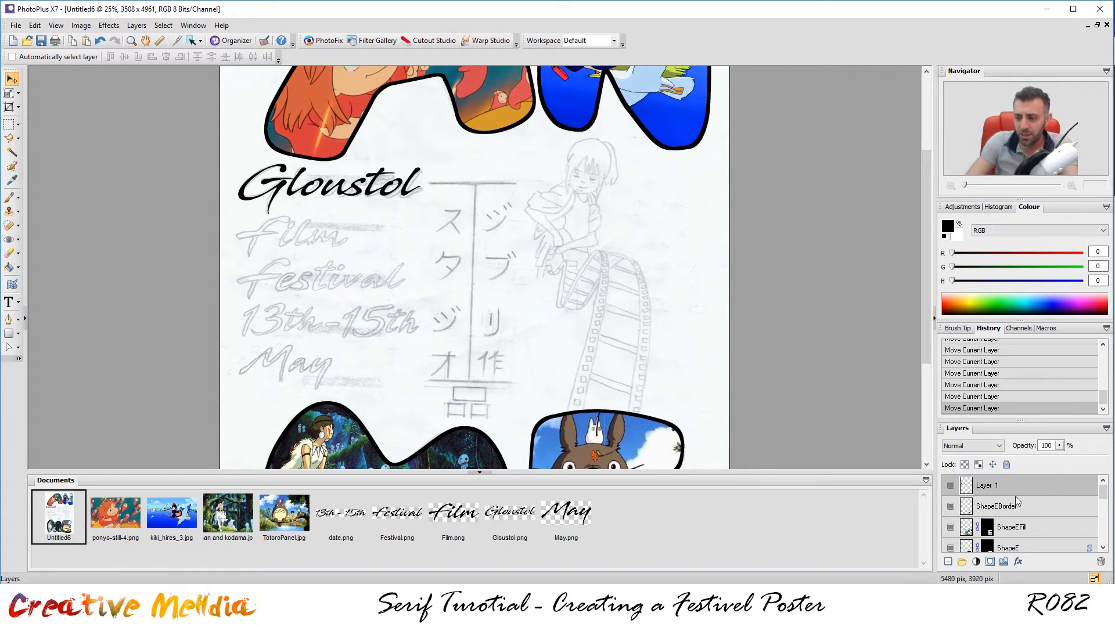
Name the layer GloustolText, then paste the Film text into the poster.
{"action": "double_click", "coordinate": [1001, 490]}
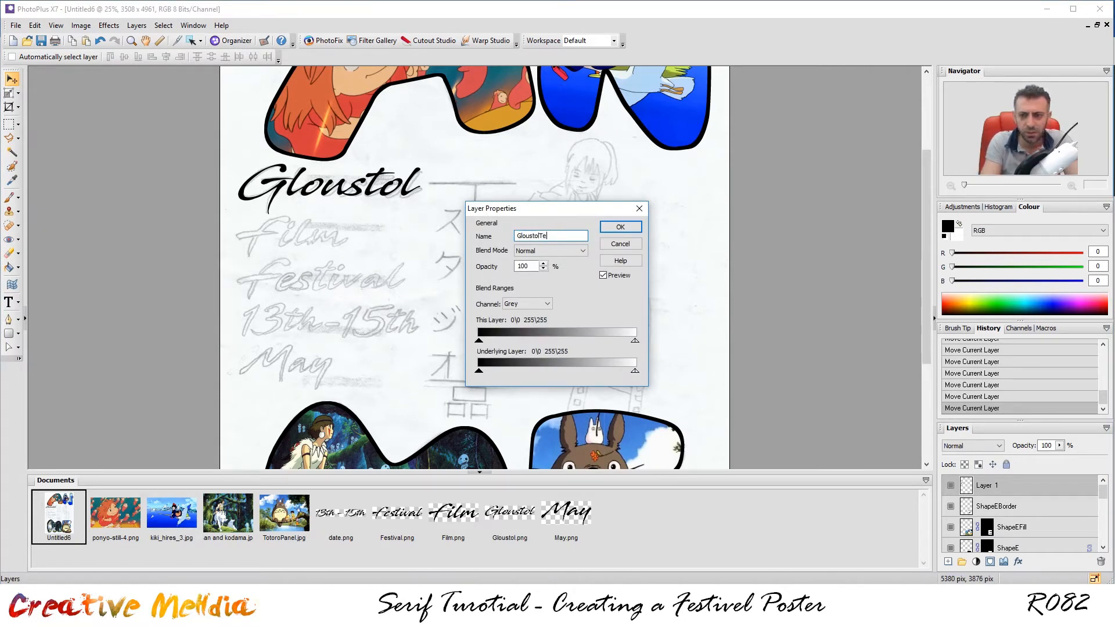
{"action": "type", "text": "GloustolText"}
{"action": "key", "text": "Return"}
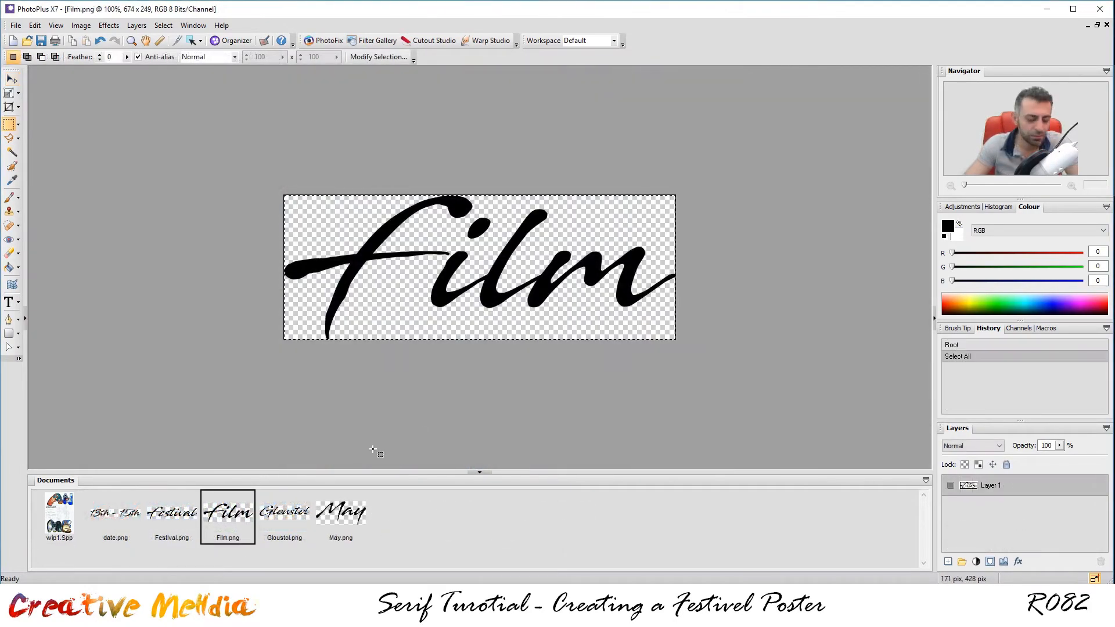
{"action": "left_click", "coordinate": [59, 516]}
{"action": "key", "text": "ctrl+v"}
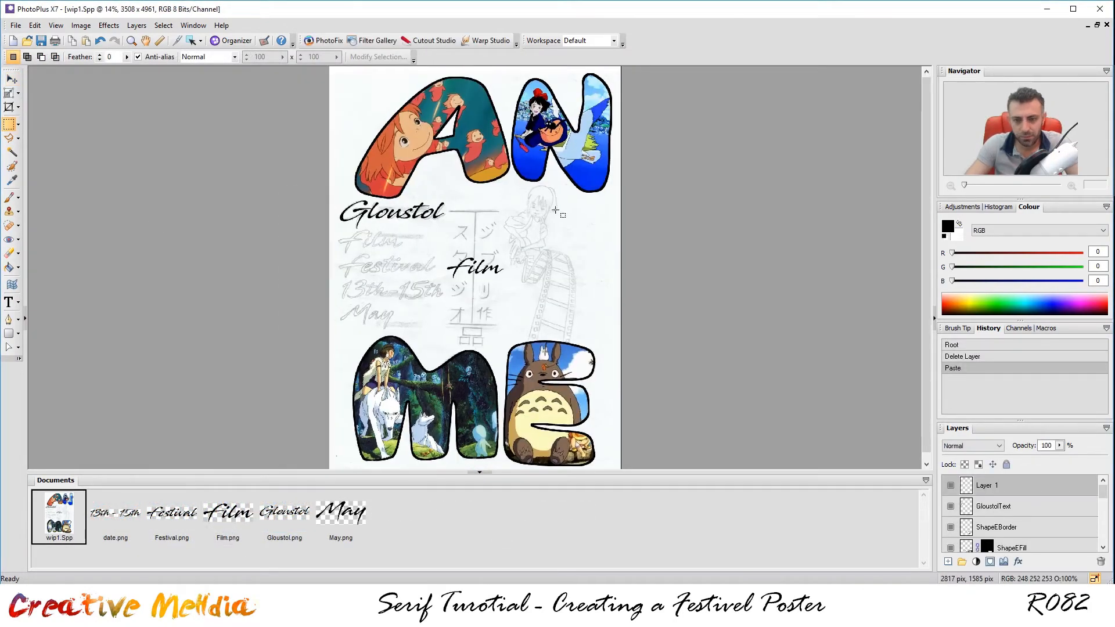
Move the Film text left onto its sketched word.
{"action": "scroll", "coordinate": [350, 259], "scroll_direction": "up", "scroll_amount": 4}
{"action": "left_click", "coordinate": [12, 79]}
{"action": "mouse_move", "coordinate": [492, 307]}
{"action": "left_mouse_down"}
{"action": "mouse_move", "coordinate": [242, 248]}
{"action": "mouse_move", "coordinate": [314, 249]}
{"action": "left_mouse_up"}
{"action": "left_click", "coordinate": [9, 92]}
Copy the Festival text into the poster, enlarging and nudging it onto its sketch.
{"action": "left_click", "coordinate": [177, 513]}
{"action": "key", "text": "ctrl+c"}
{"action": "left_click", "coordinate": [59, 517]}
{"action": "key", "text": "ctrl+v"}
{"action": "left_click_drag", "start_coordinate": [245, 323], "coordinate": [245, 324]}
{"action": "mouse_move", "coordinate": [360, 284]}
{"action": "left_mouse_down"}
{"action": "mouse_move", "coordinate": [398, 272]}
{"action": "mouse_move", "coordinate": [384, 277]}
{"action": "left_mouse_up"}
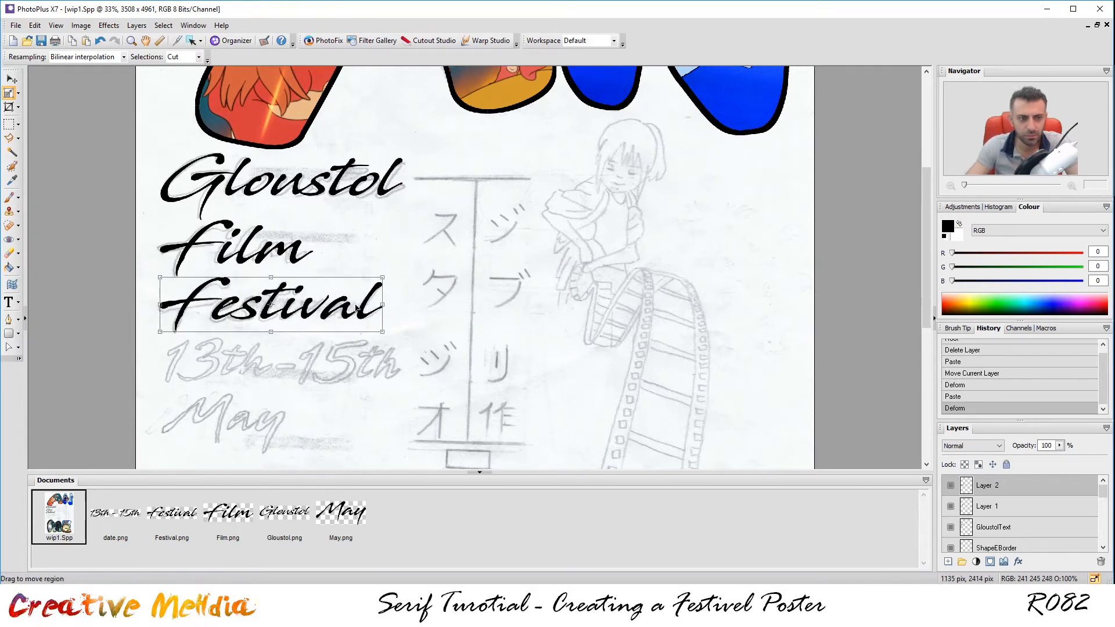
{"action": "left_click", "coordinate": [12, 79]}
{"action": "key", "text": "Down"}
{"action": "key", "text": "Down"}
{"action": "key", "text": "Down"}
{"action": "key", "text": "Down"}
{"action": "key", "text": "Left"}
{"action": "key", "text": "Left"}
Copy the 13th - 15th date text into the poster, shrinking it onto its sketch.
{"action": "left_click", "coordinate": [115, 514]}
{"action": "key", "text": "ctrl+c"}
{"action": "left_click", "coordinate": [59, 516]}
{"action": "key", "text": "ctrl+v"}
{"action": "left_click_drag", "start_coordinate": [546, 253], "coordinate": [382, 350]}
{"action": "left_click", "coordinate": [8, 93]}
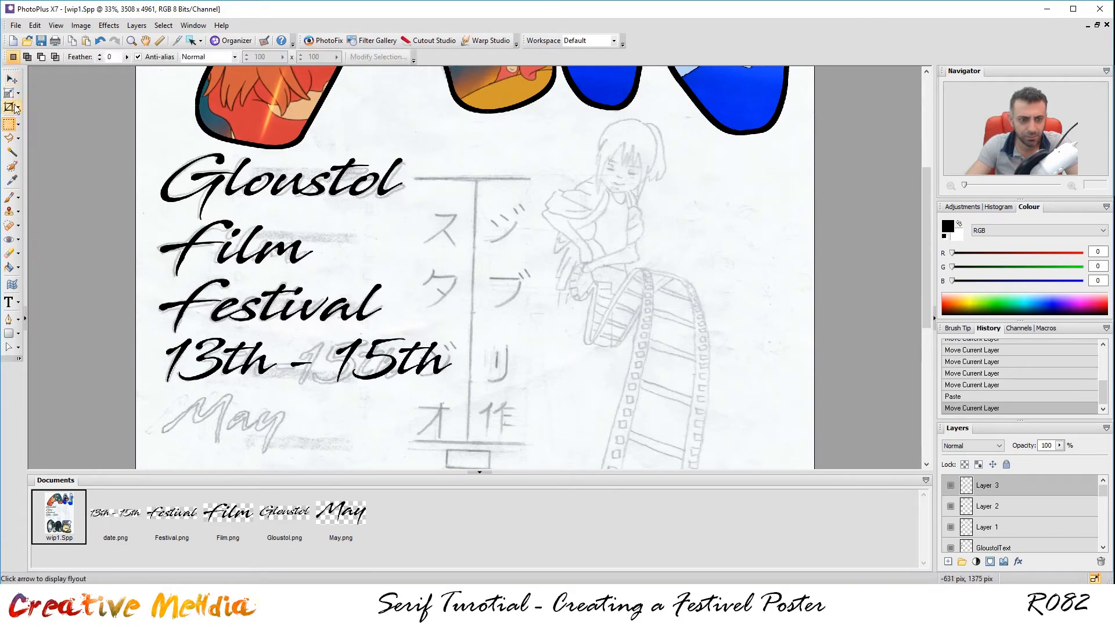
{"action": "left_click_drag", "start_coordinate": [454, 336], "coordinate": [409, 347]}
{"action": "left_click", "coordinate": [11, 79]}
{"action": "key", "text": "Left"}
{"action": "key", "text": "Left"}
{"action": "key", "text": "Left"}
{"action": "key", "text": "Left"}
{"action": "key", "text": "Left"}
{"action": "key", "text": "Left"}
{"action": "key", "text": "Left"}
{"action": "key", "text": "Up"}
{"action": "key", "text": "Up"}
{"action": "key", "text": "Up"}
{"action": "key", "text": "Up"}
Place the May text over its bottom-left sketch, then open the file-open window.
{"action": "left_click", "coordinate": [341, 514]}
{"action": "key", "text": "ctrl+c"}
{"action": "left_click", "coordinate": [58, 516]}
{"action": "key", "text": "ctrl+v"}
{"action": "left_click_drag", "start_coordinate": [473, 261], "coordinate": [221, 425]}
{"action": "left_click", "coordinate": [8, 93]}
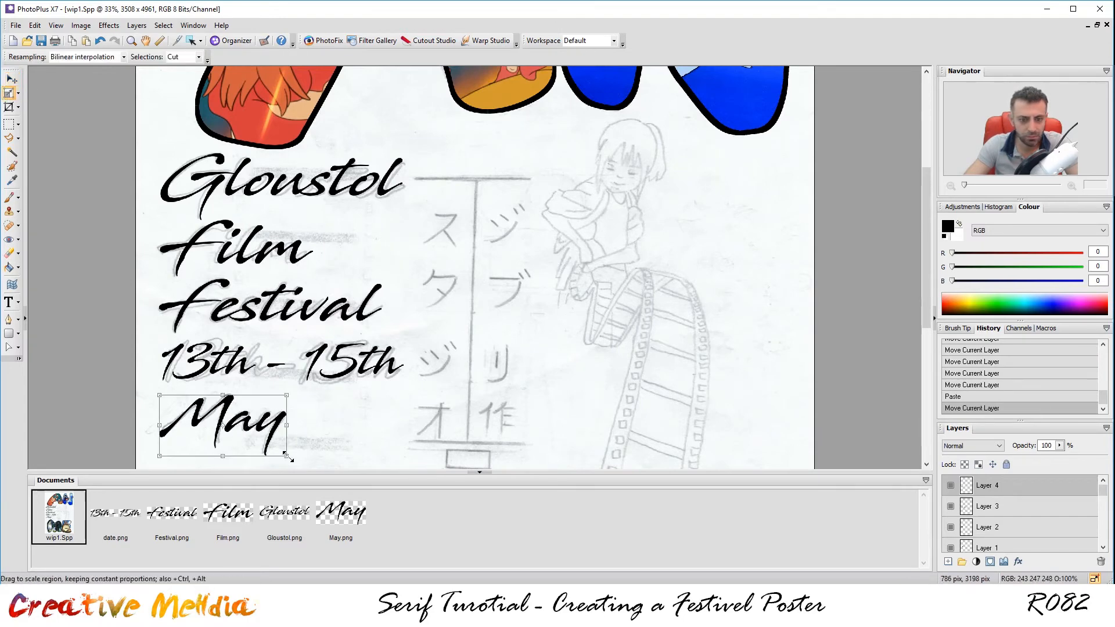
{"action": "left_click", "coordinate": [9, 124]}
{"action": "scroll", "coordinate": [476, 337], "scroll_direction": "down", "scroll_amount": 1}
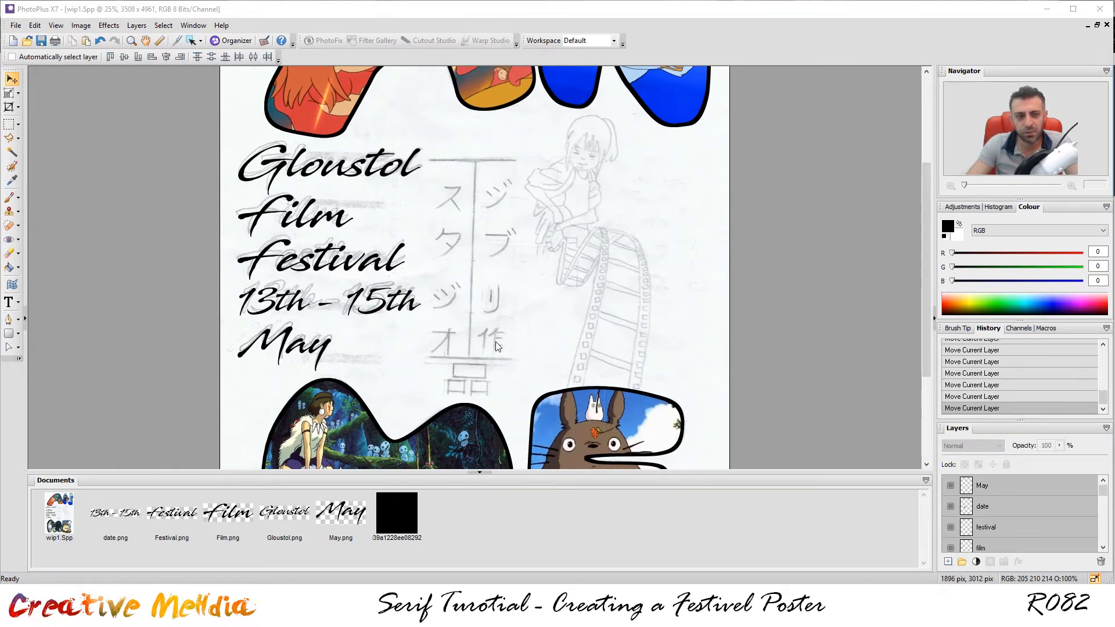
{"action": "scroll", "coordinate": [496, 342], "scroll_direction": "down", "scroll_amount": 1}
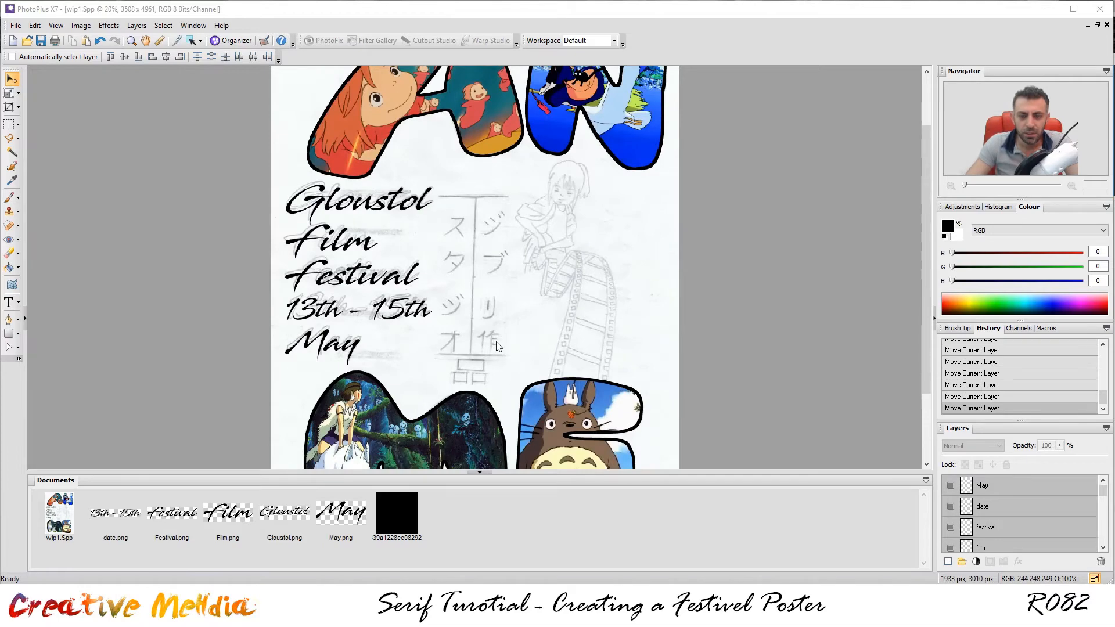
{"action": "scroll", "coordinate": [496, 341], "scroll_direction": "up", "scroll_amount": 1}
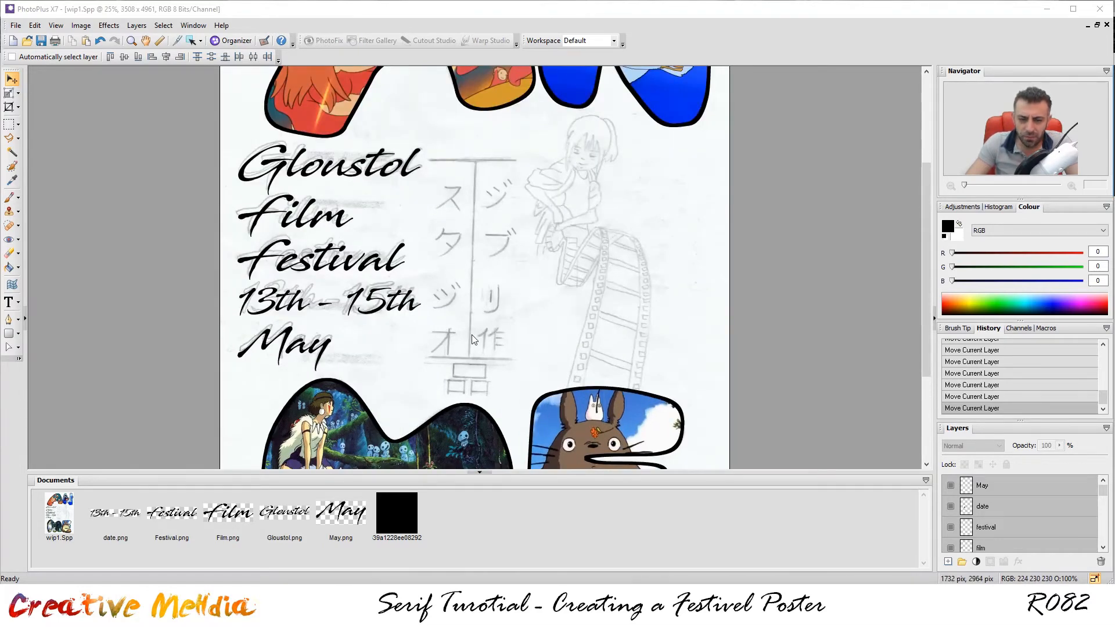
{"action": "left_click", "coordinate": [25, 41]}
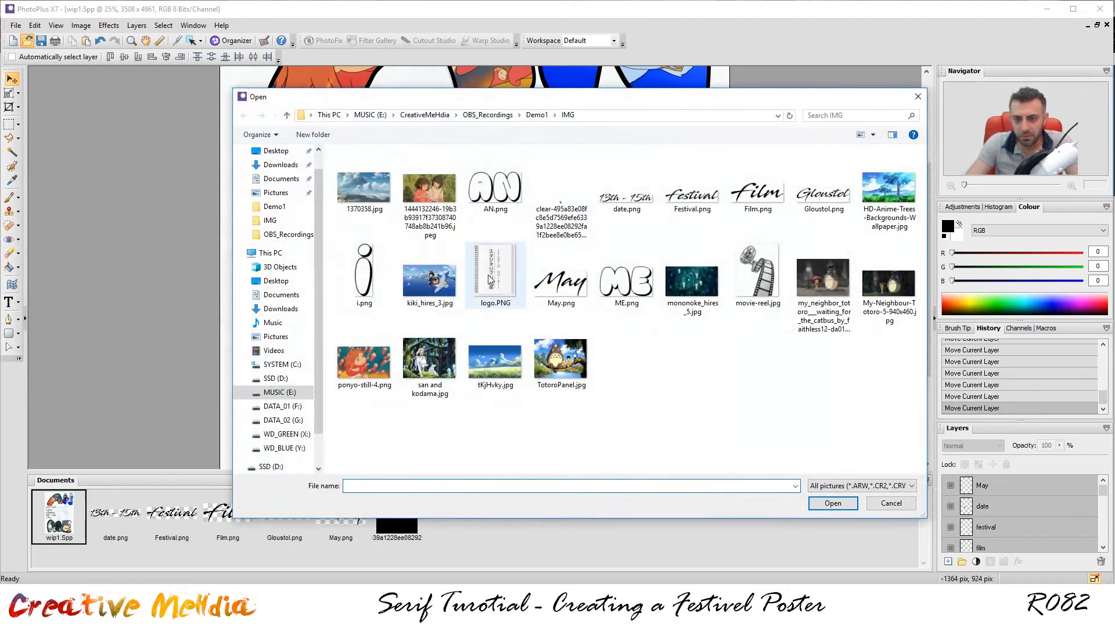
Open logo.PNG, marquee-select the Studio Ghibli logo, and return to wip1.Spp.
{"action": "double_click", "coordinate": [488, 274]}
{"action": "scroll", "coordinate": [506, 222], "scroll_direction": "up", "scroll_amount": 2}
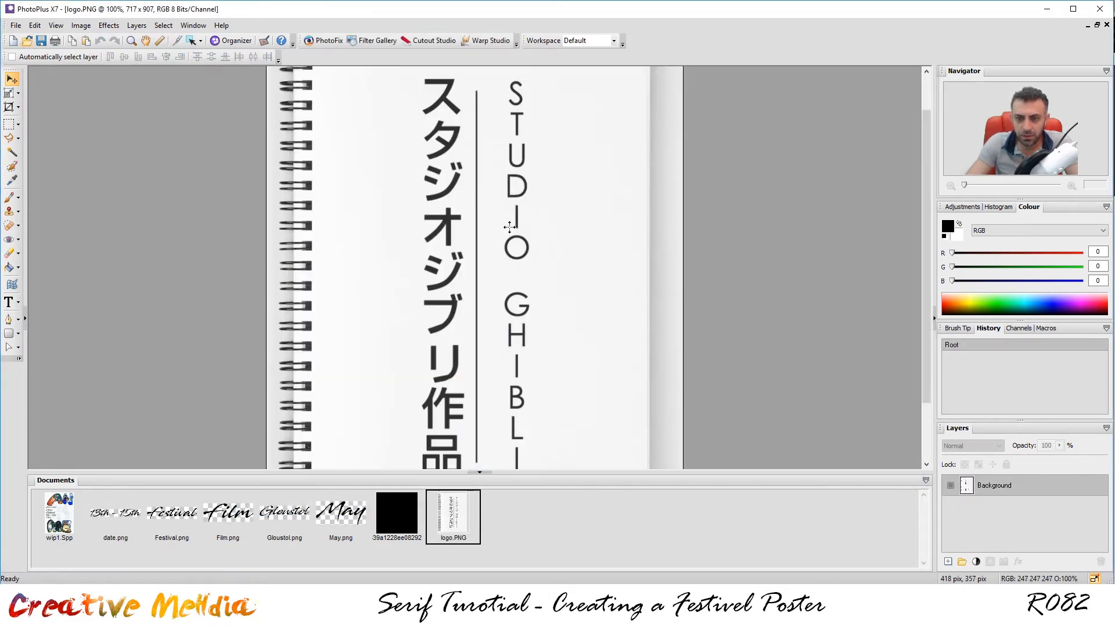
{"action": "scroll", "coordinate": [509, 227], "scroll_direction": "down", "scroll_amount": 1}
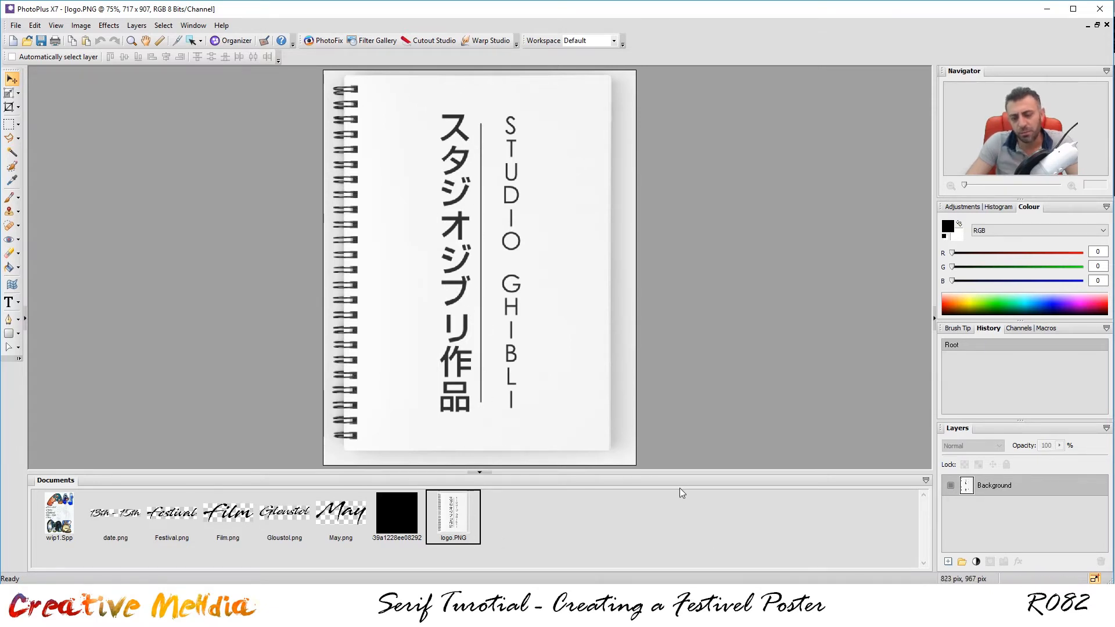
{"action": "left_click", "coordinate": [9, 124]}
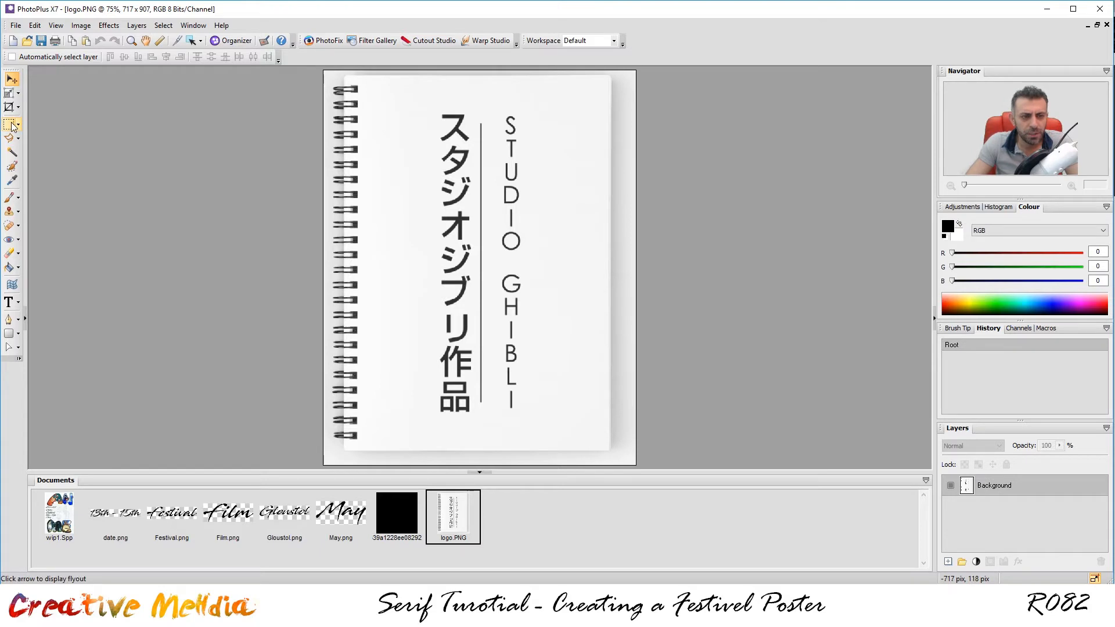
{"action": "left_click_drag", "start_coordinate": [400, 92], "coordinate": [559, 434]}
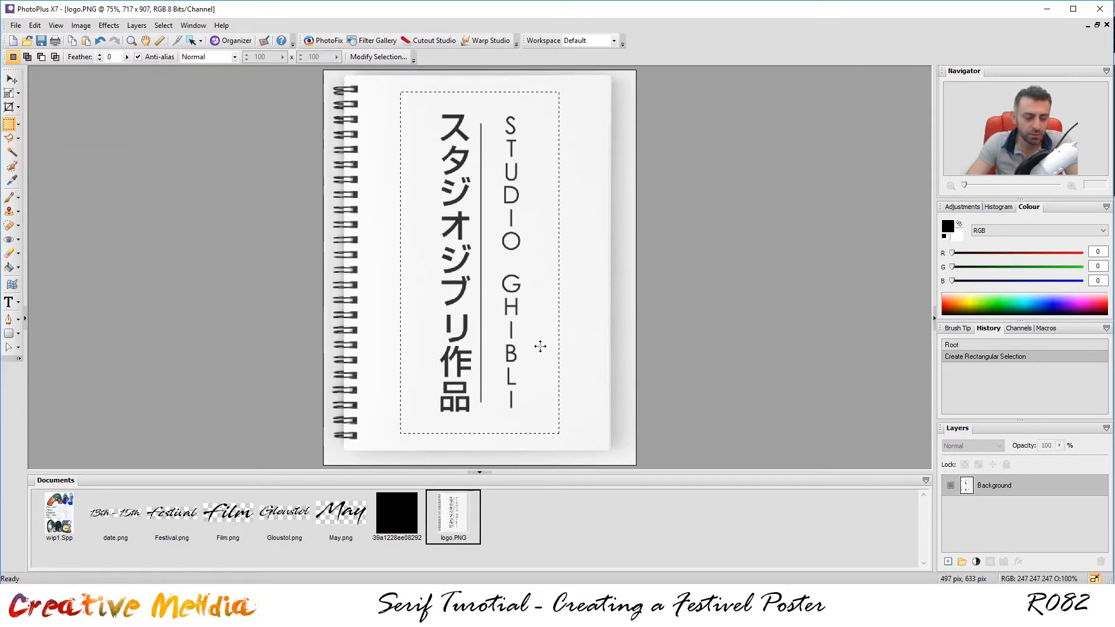
{"action": "left_click", "coordinate": [63, 519]}
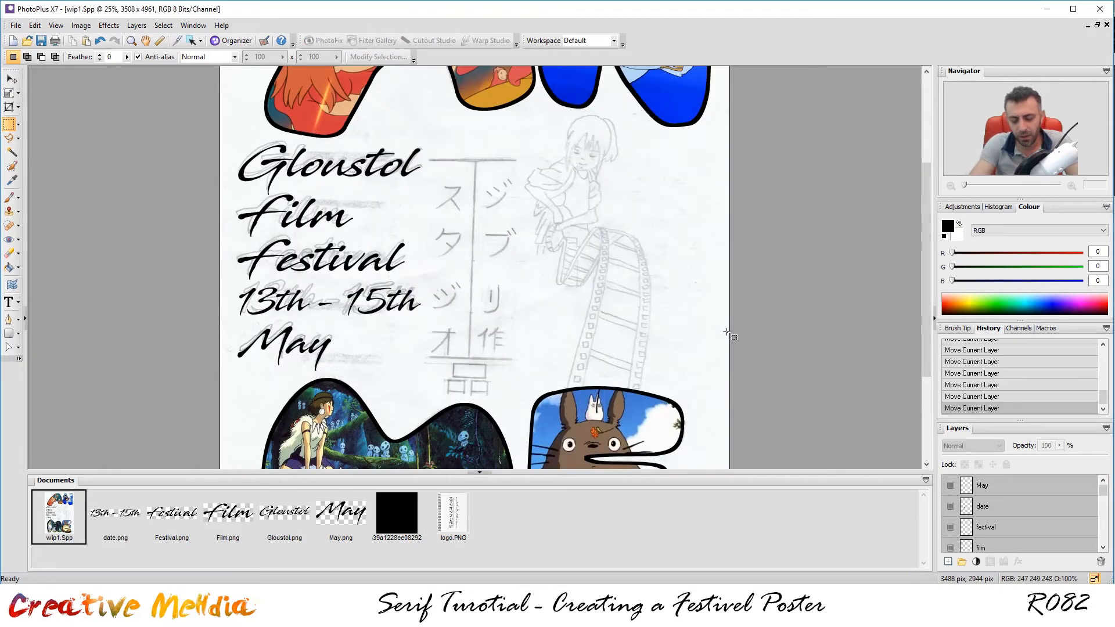
Paste the Studio Ghibli logo and enlarge and position it with the Deform tool.
{"action": "key", "text": "ctrl+v"}
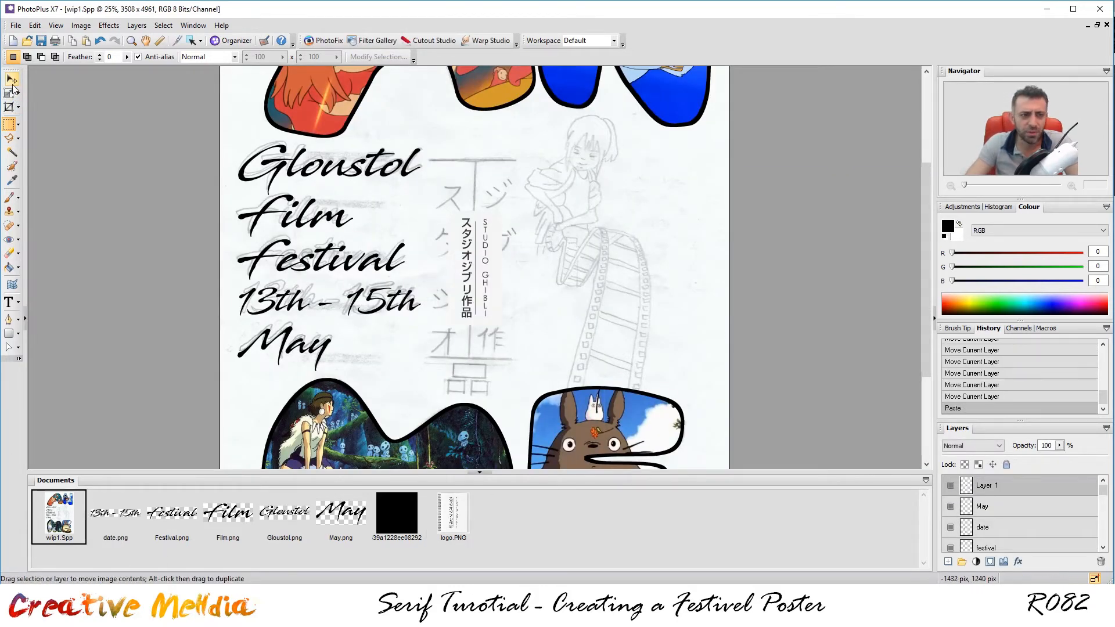
{"action": "key", "text": "d"}
{"action": "left_click_drag", "start_coordinate": [503, 211], "coordinate": [547, 111]}
{"action": "left_click_drag", "start_coordinate": [538, 200], "coordinate": [503, 270]}
{"action": "left_click_drag", "start_coordinate": [522, 181], "coordinate": [496, 200]}
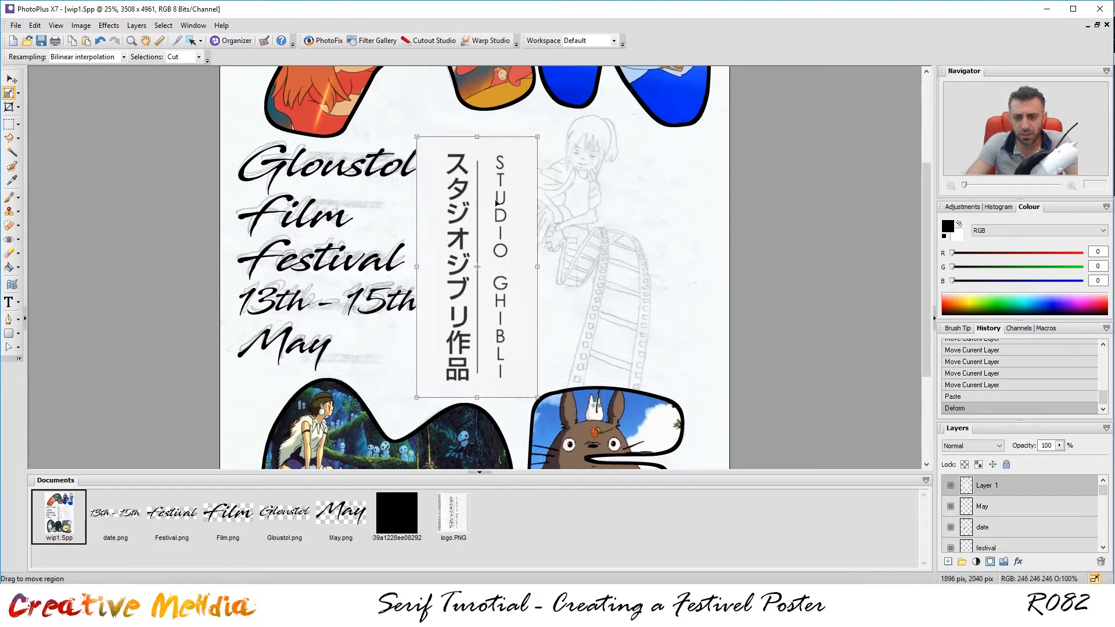
{"action": "left_click_drag", "start_coordinate": [537, 137], "coordinate": [541, 130]}
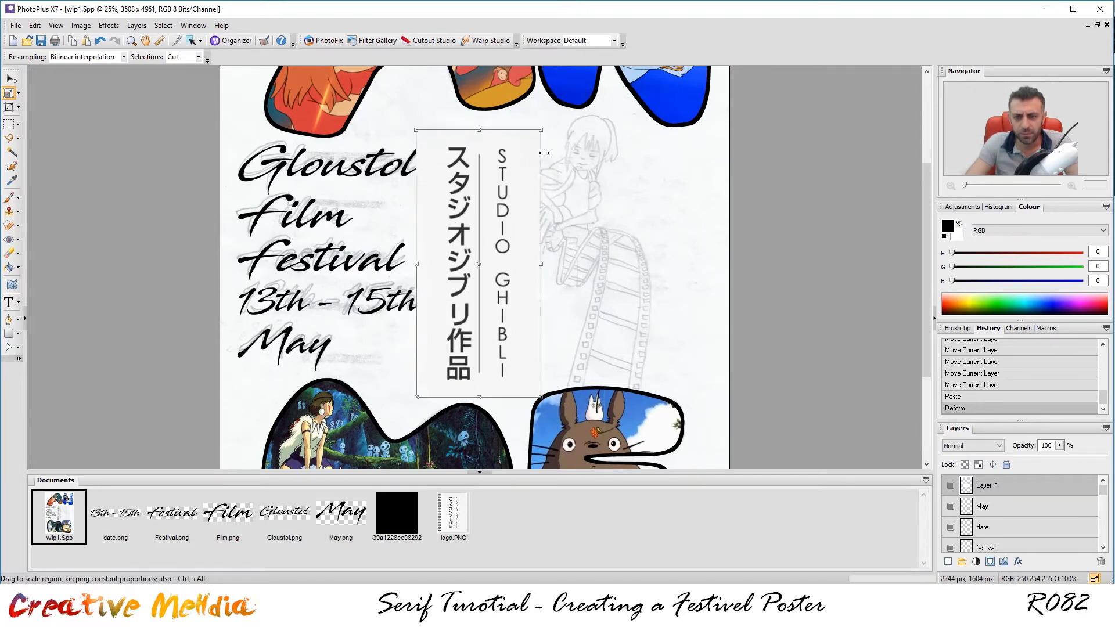
{"action": "left_click_drag", "start_coordinate": [517, 189], "coordinate": [512, 200]}
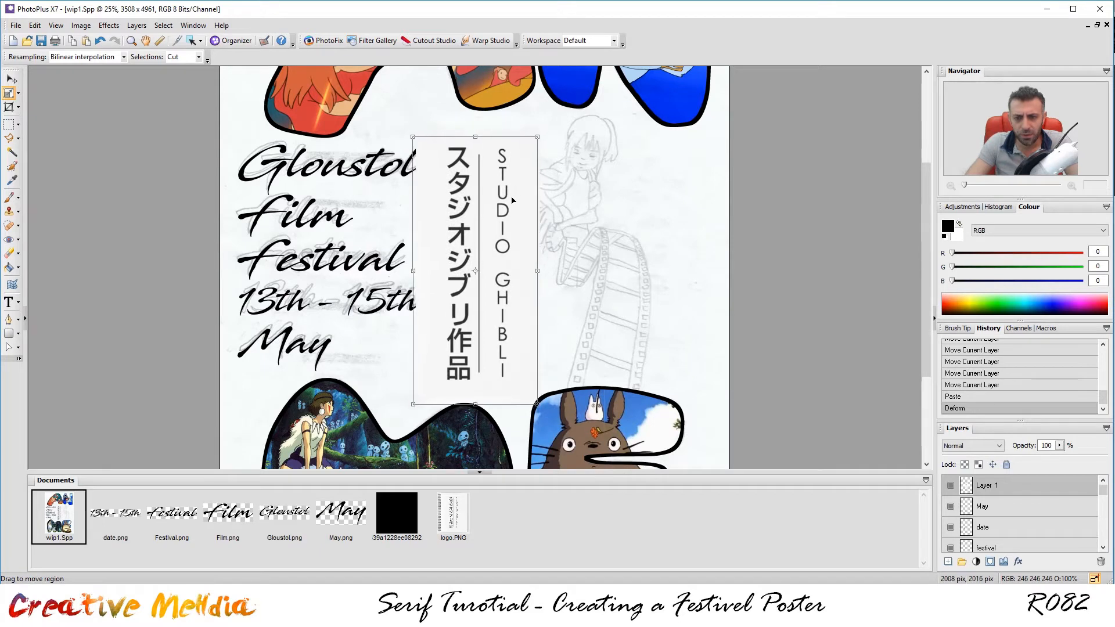
Lower the logo layer's opacity to align it over the sketch, then restore 100% opacity.
{"action": "left_click", "coordinate": [1059, 445]}
{"action": "left_click_drag", "start_coordinate": [1015, 460], "coordinate": [1020, 460]}
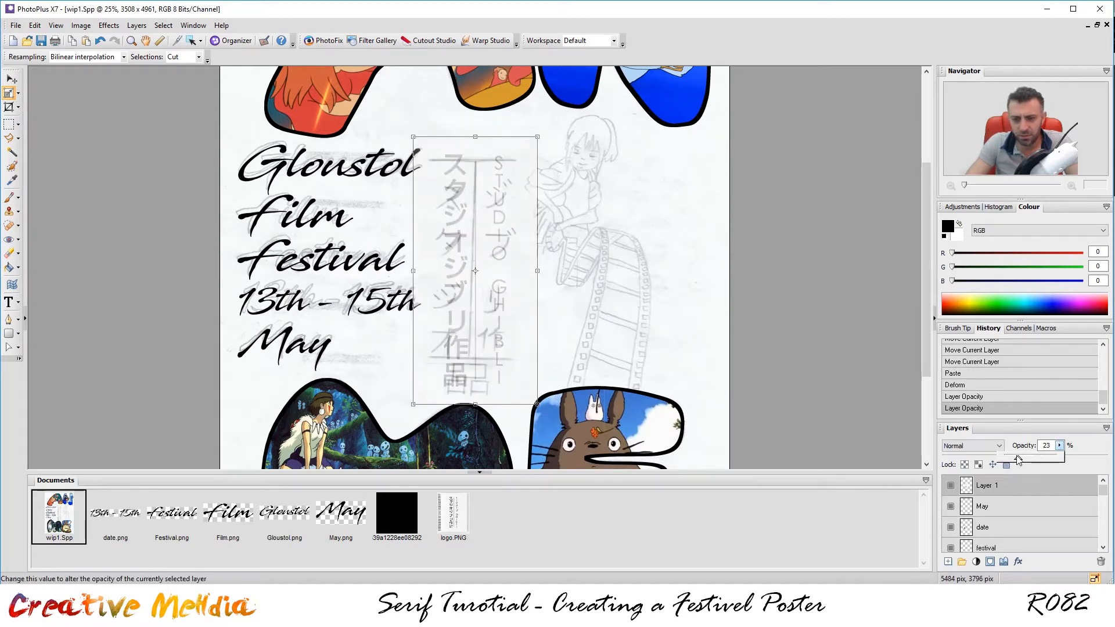
{"action": "left_click_drag", "start_coordinate": [497, 201], "coordinate": [497, 197]}
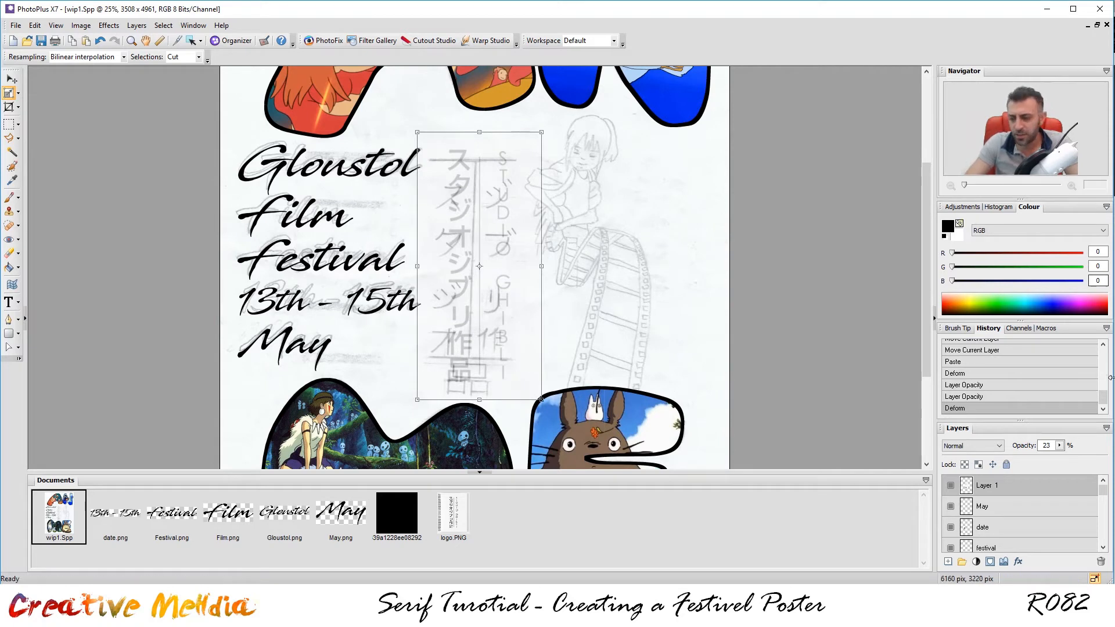
{"action": "left_click", "coordinate": [1059, 445]}
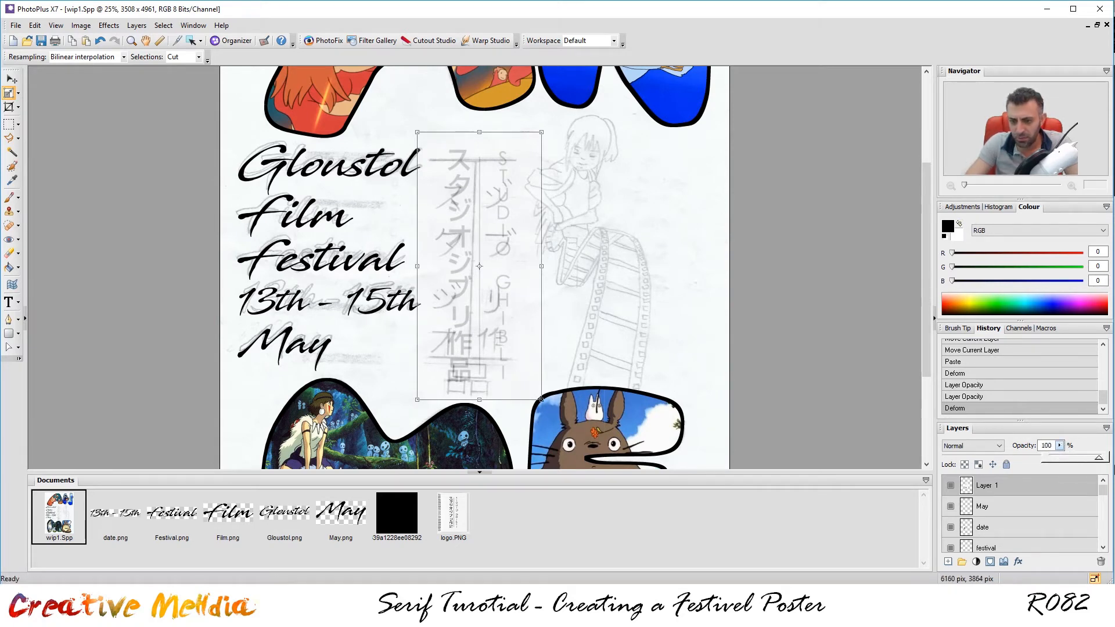
{"action": "left_click_drag", "start_coordinate": [1114, 470], "coordinate": [1114, 470]}
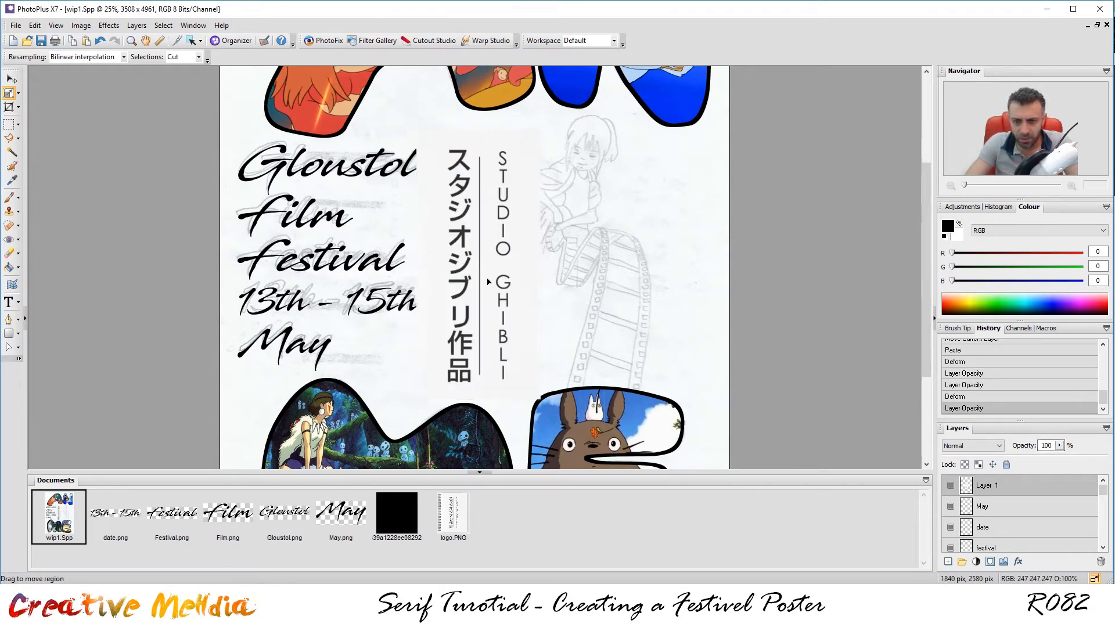
{"action": "left_click_drag", "start_coordinate": [490, 283], "coordinate": [494, 272]}
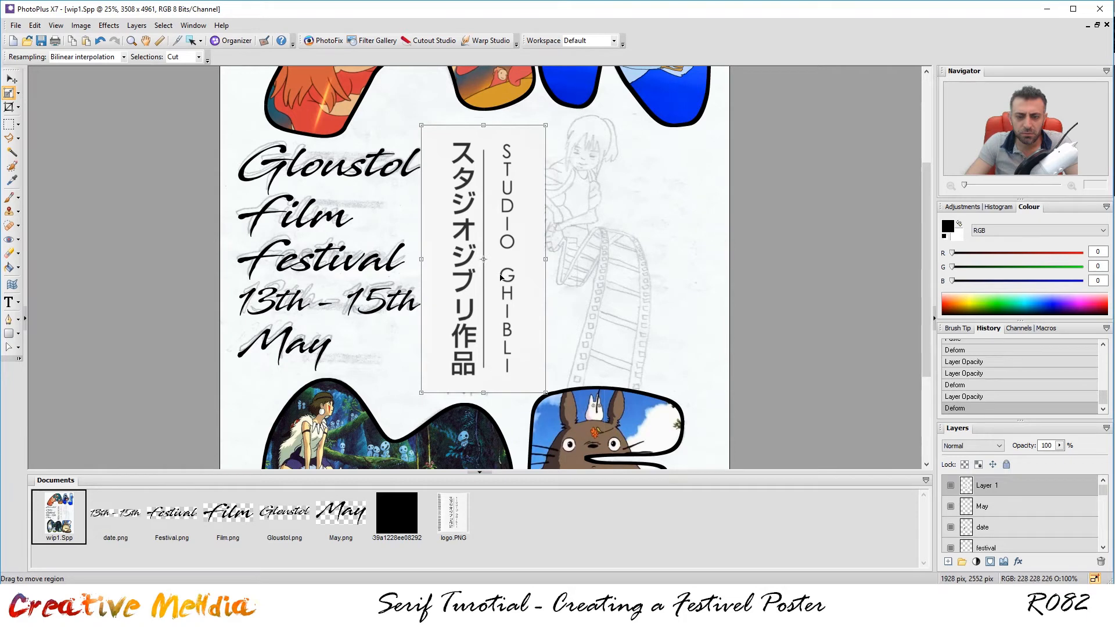
Delete the white strips to the left and right of the logo.
{"action": "left_click", "coordinate": [9, 124]}
{"action": "left_click", "coordinate": [585, 343]}
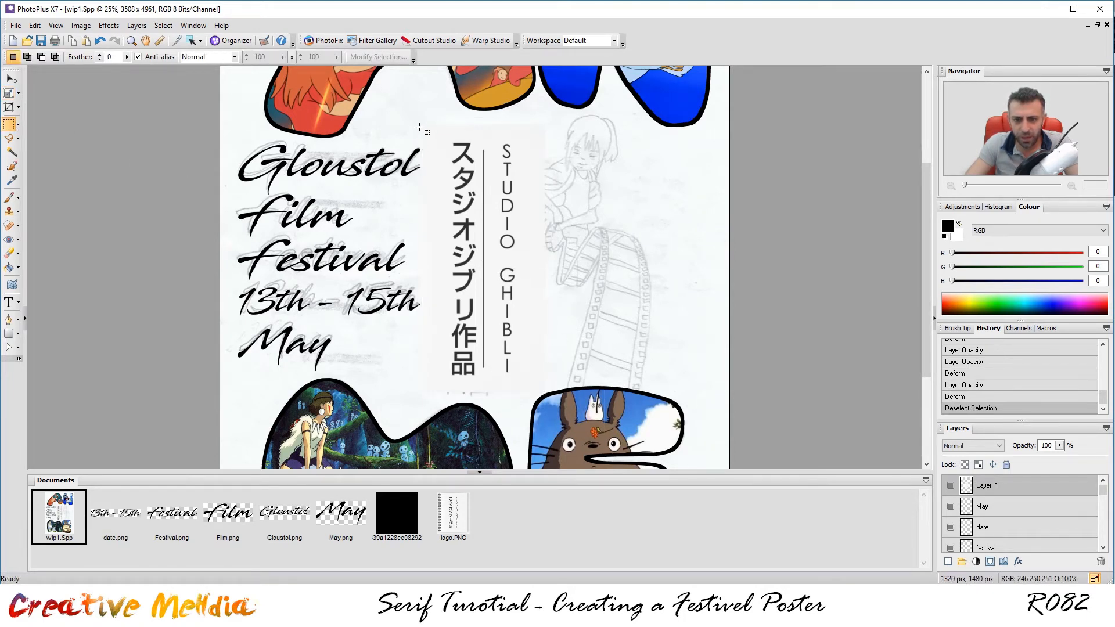
{"action": "left_click_drag", "start_coordinate": [388, 106], "coordinate": [438, 401]}
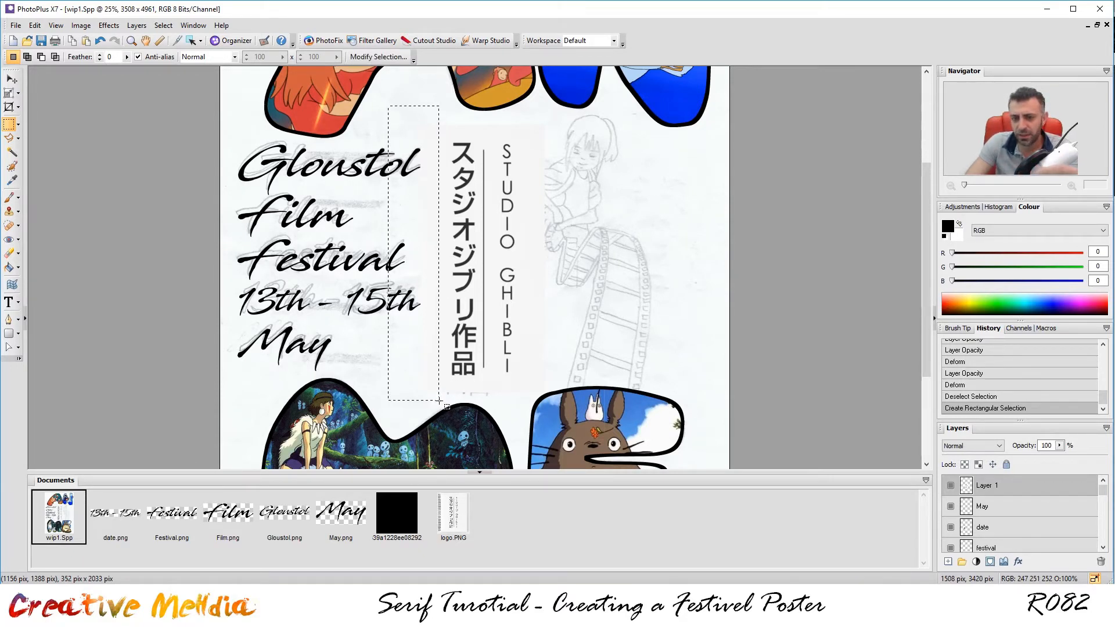
{"action": "key", "text": "Delete"}
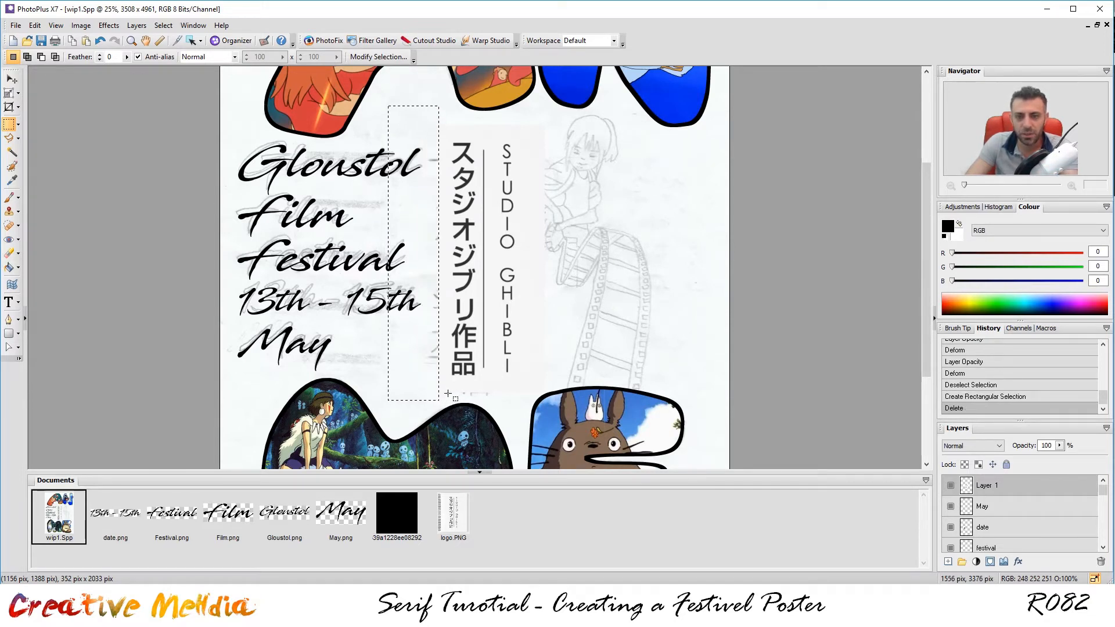
{"action": "left_click_drag", "start_coordinate": [552, 114], "coordinate": [529, 410]}
{"action": "key", "text": "Delete"}
{"action": "key", "text": "ctrl+d"}
Delete the white strips above and below the logo and clear the selection.
{"action": "left_click_drag", "start_coordinate": [539, 118], "coordinate": [416, 135]}
{"action": "key", "text": "Delete"}
{"action": "key", "text": "ctrl+d"}
{"action": "left_click_drag", "start_coordinate": [569, 383], "coordinate": [358, 431]}
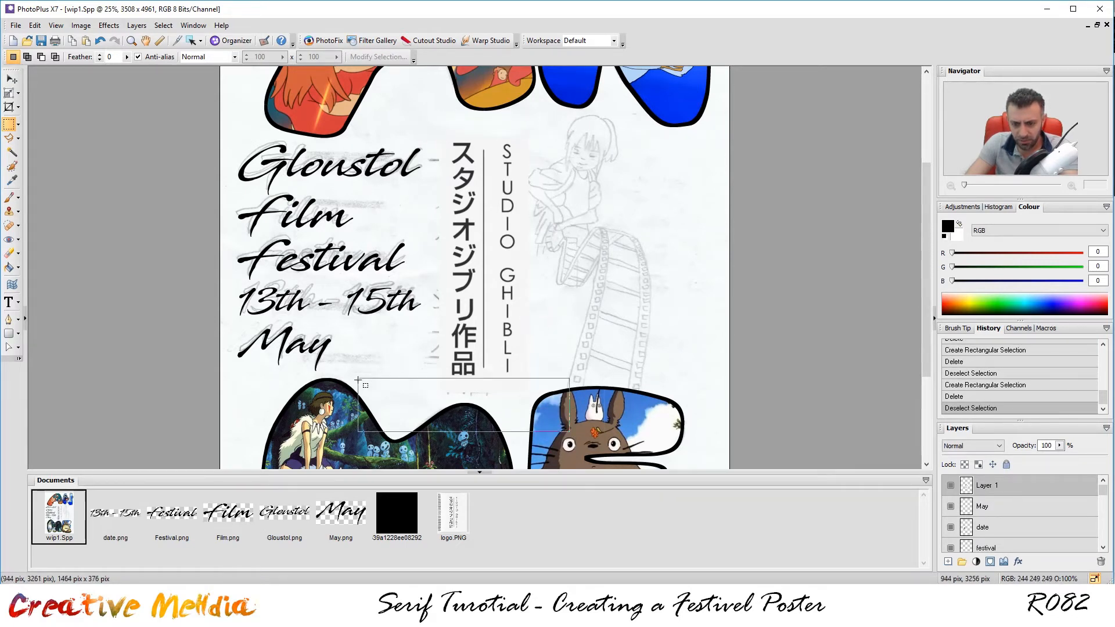
{"action": "key", "text": "Delete"}
{"action": "left_click_drag", "start_coordinate": [648, 349], "coordinate": [650, 351]}
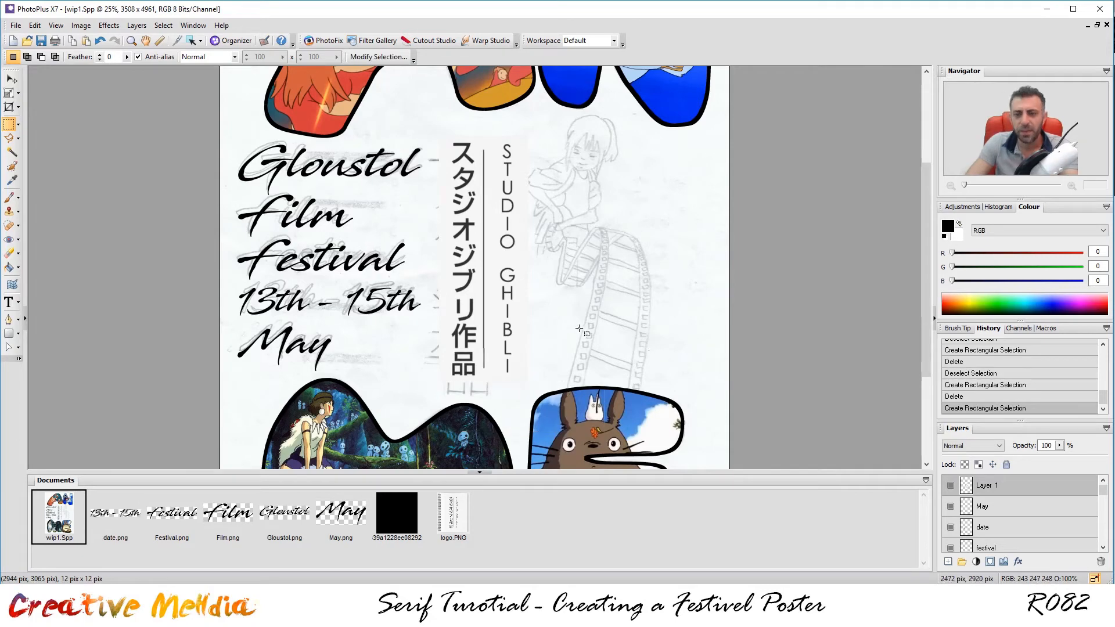
{"action": "scroll", "coordinate": [961, 516], "scroll_direction": "down", "scroll_amount": 5}
{"action": "scroll", "coordinate": [509, 261], "scroll_direction": "up", "scroll_amount": 2}
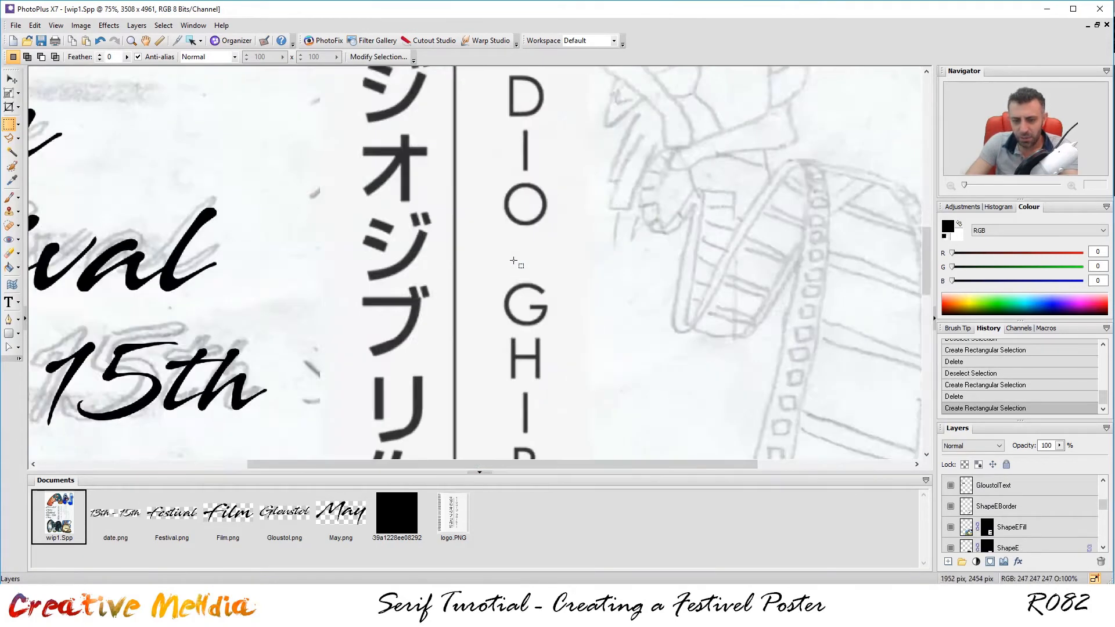
{"action": "scroll", "coordinate": [514, 261], "scroll_direction": "up", "scroll_amount": 1}
{"action": "scroll", "coordinate": [587, 302], "scroll_direction": "down", "scroll_amount": 3}
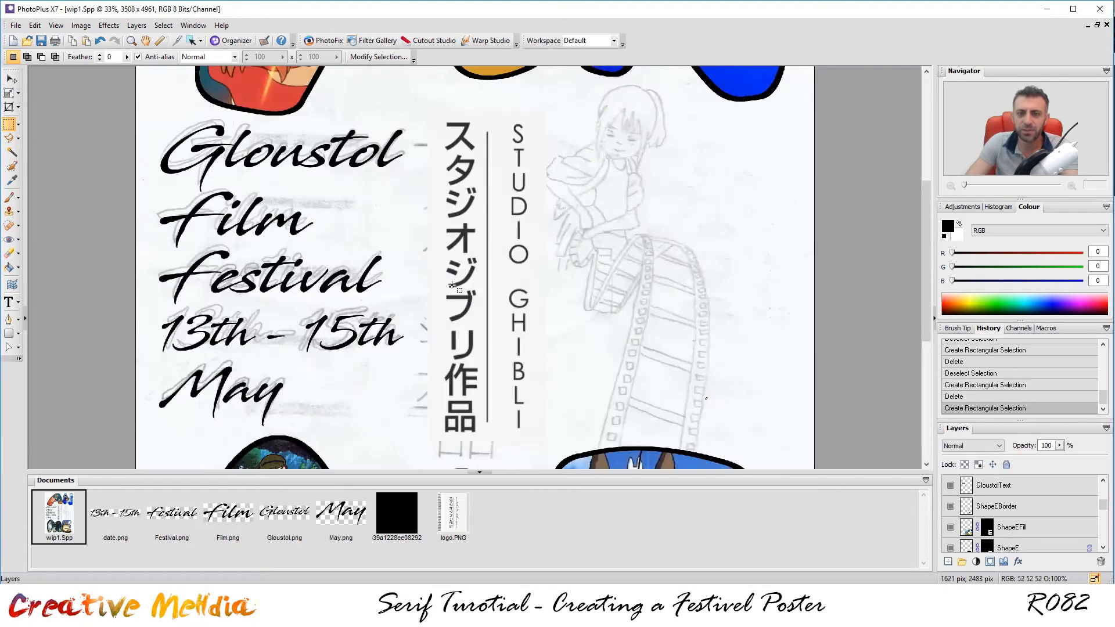
{"action": "scroll", "coordinate": [529, 258], "scroll_direction": "down", "scroll_amount": 1}
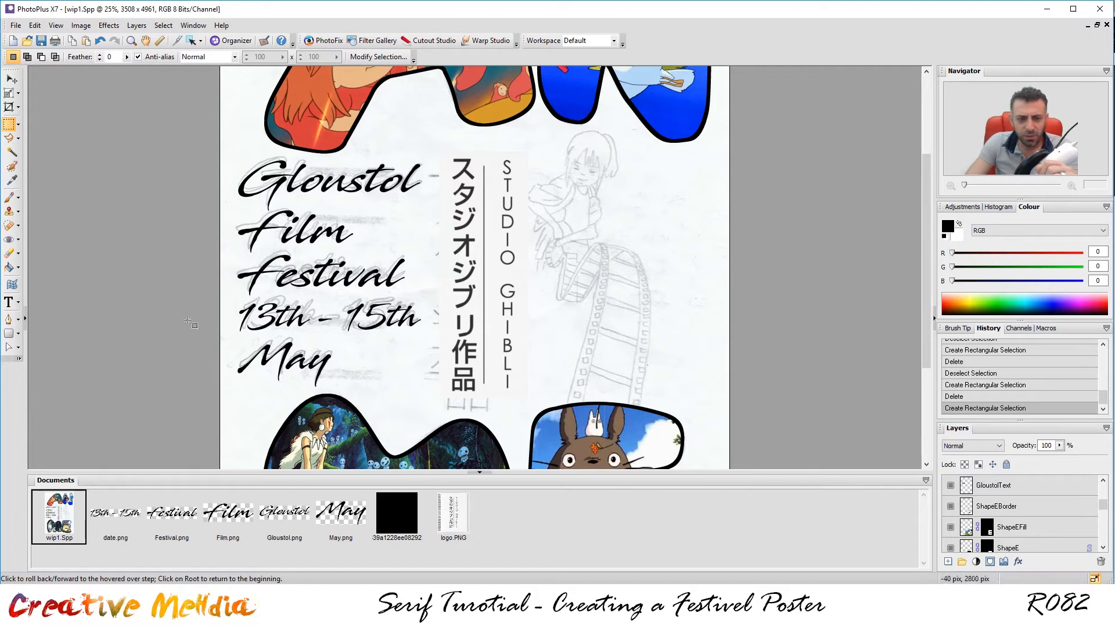
Set the Line tool weight to 35, undoing a trial line drawn at 26.
{"action": "left_click", "coordinate": [17, 319]}
{"action": "left_click", "coordinate": [54, 350]}
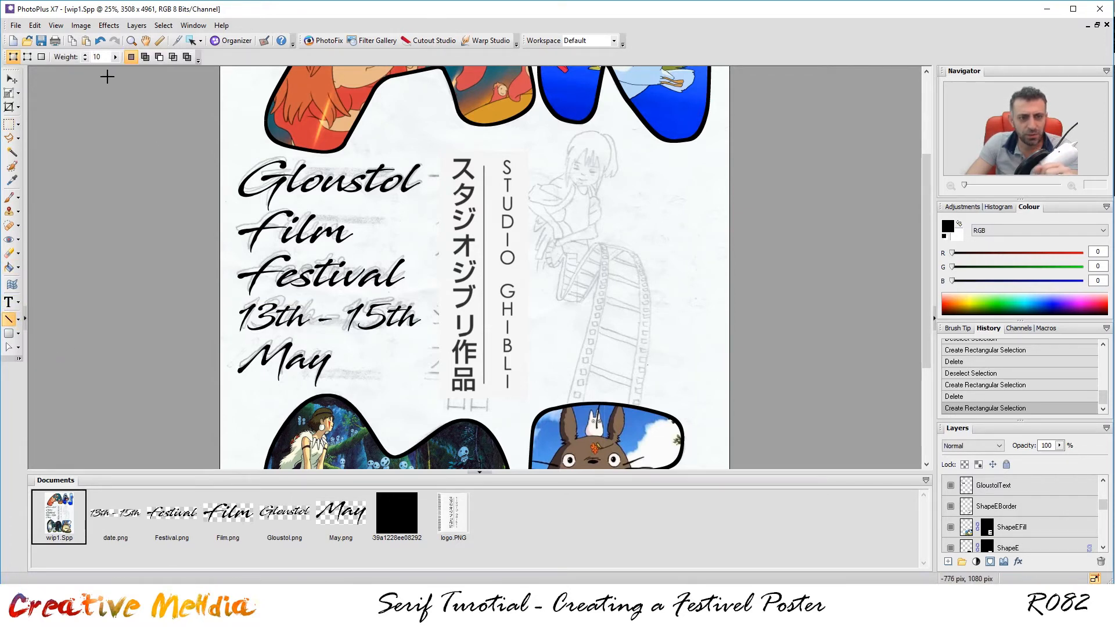
{"action": "left_click", "coordinate": [85, 56]}
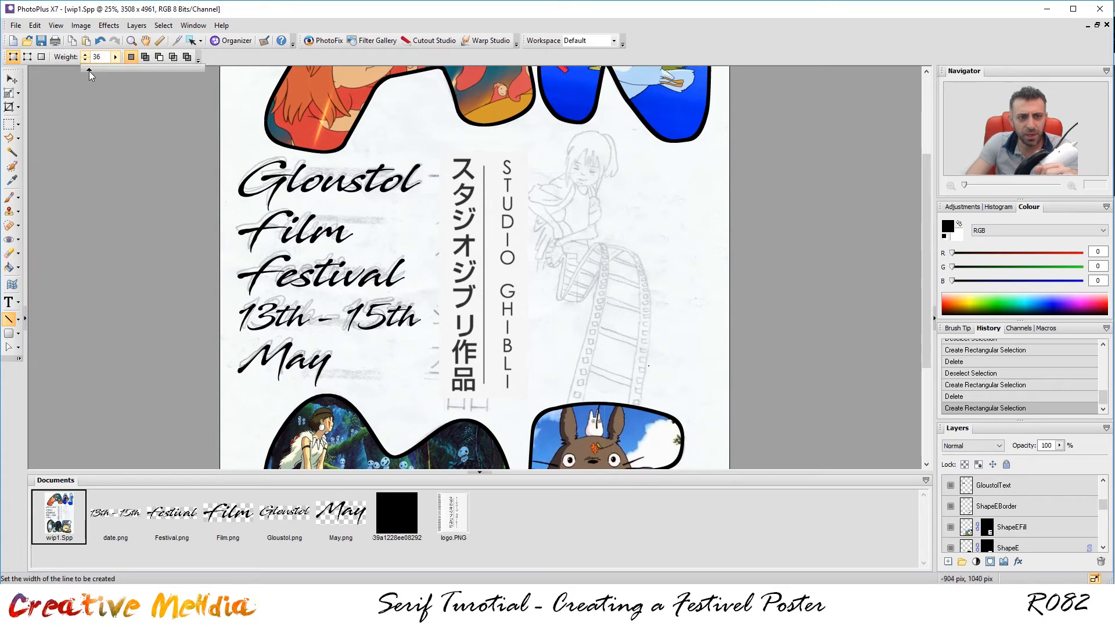
{"action": "left_click_drag", "start_coordinate": [88, 72], "coordinate": [88, 71]}
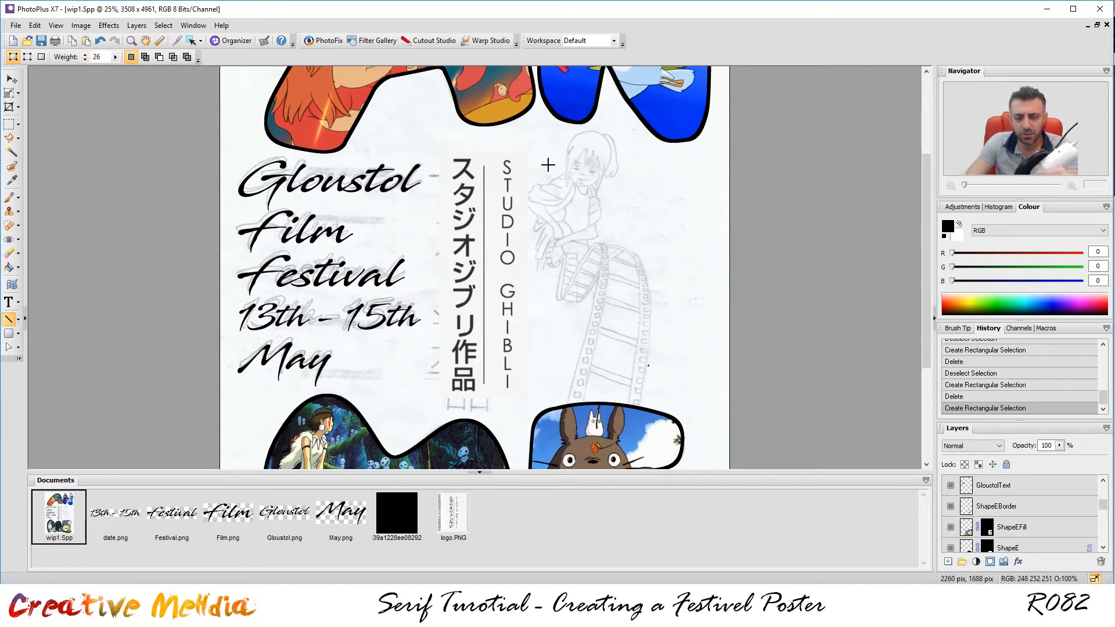
{"action": "left_click_drag", "start_coordinate": [601, 152], "coordinate": [614, 372]}
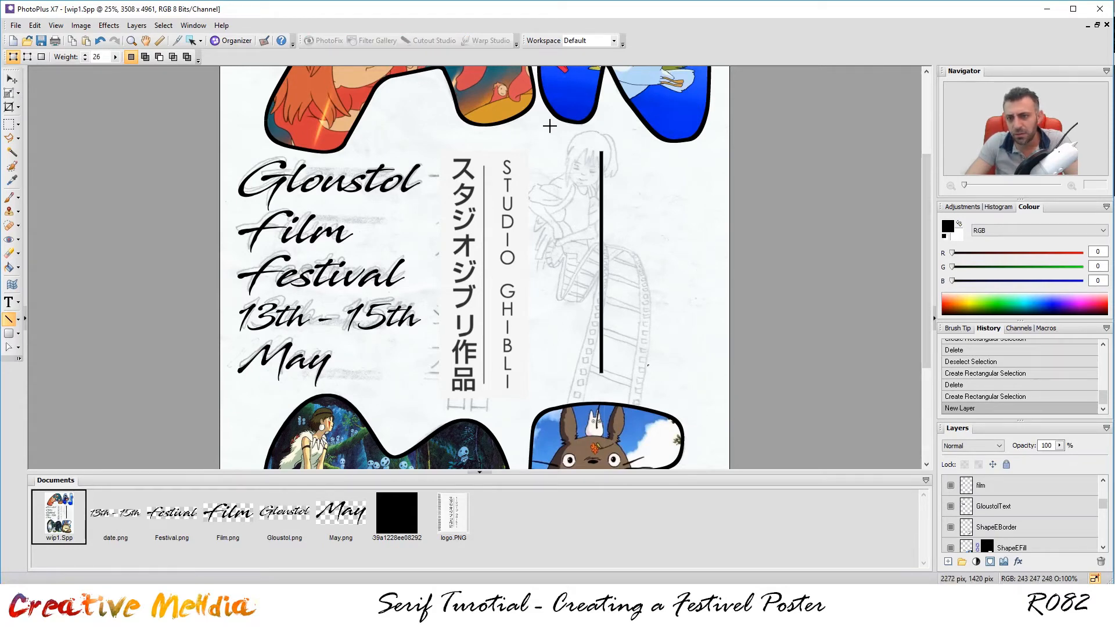
{"action": "scroll", "coordinate": [549, 126], "scroll_direction": "up", "scroll_amount": 3}
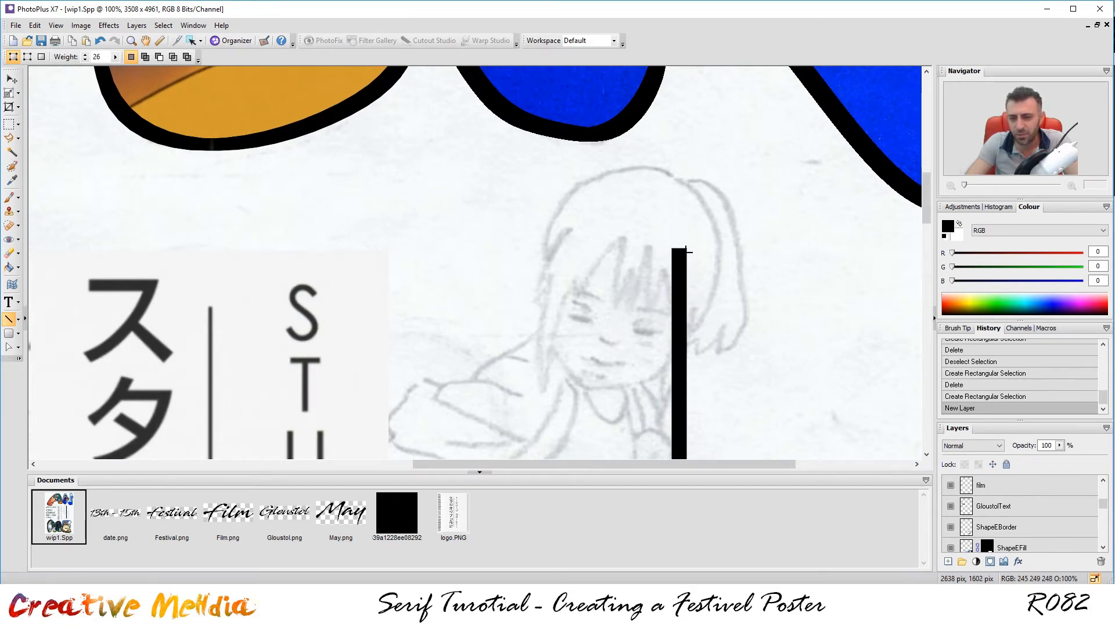
{"action": "key", "text": "ctrl+z"}
{"action": "double_click", "coordinate": [96, 56]}
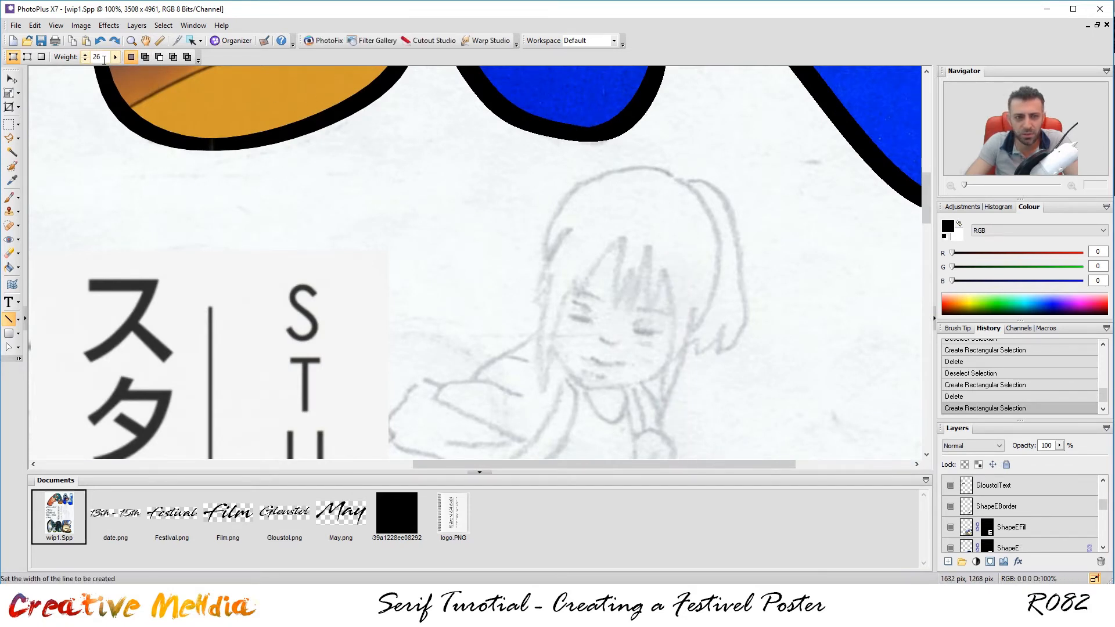
{"action": "type", "text": "35"}
{"action": "key", "text": "Return"}
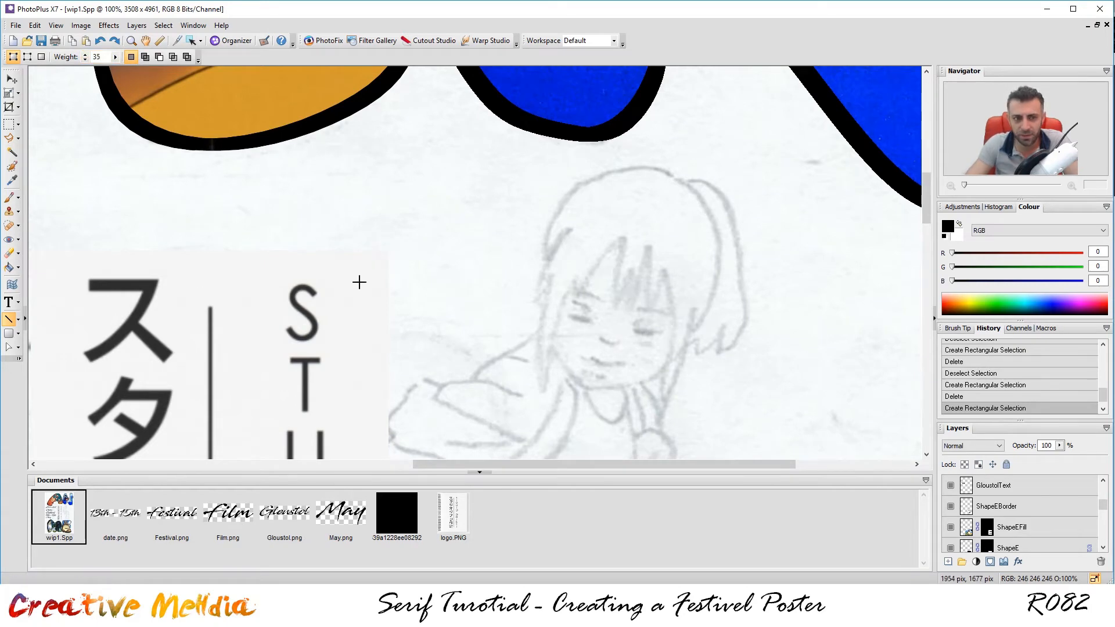
Draw a black vertical line between the logo text columns, topped by a horizontal bar.
{"action": "scroll", "coordinate": [382, 309], "scroll_direction": "down", "scroll_amount": 4}
{"action": "scroll", "coordinate": [494, 330], "scroll_direction": "up", "scroll_amount": 1}
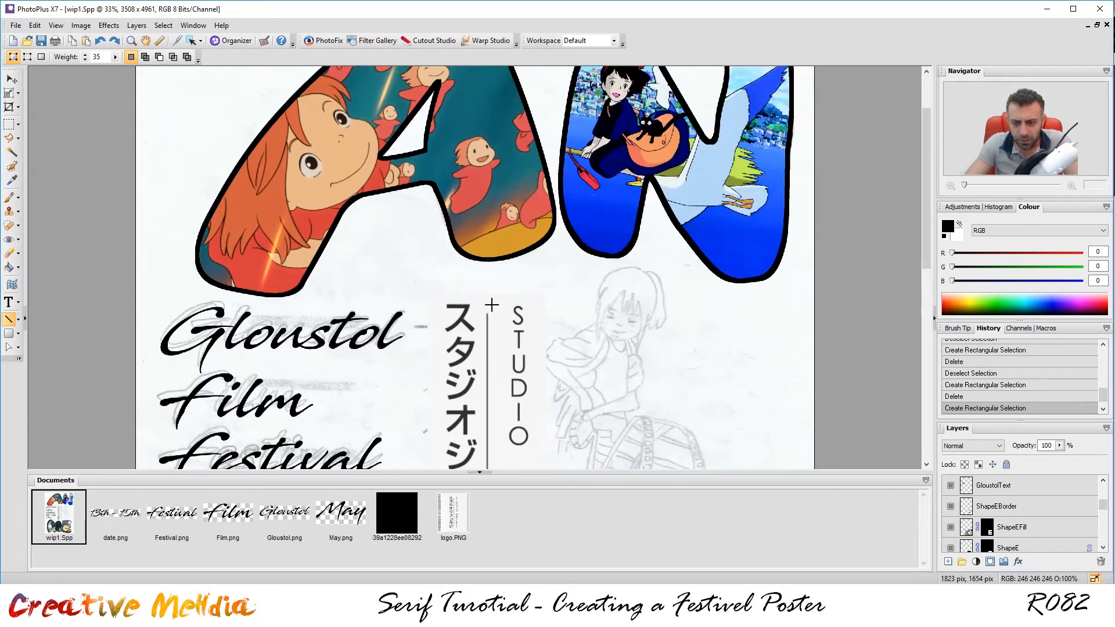
{"action": "key", "text": "space"}
{"action": "left_click_drag", "start_coordinate": [487, 306], "coordinate": [468, 121]}
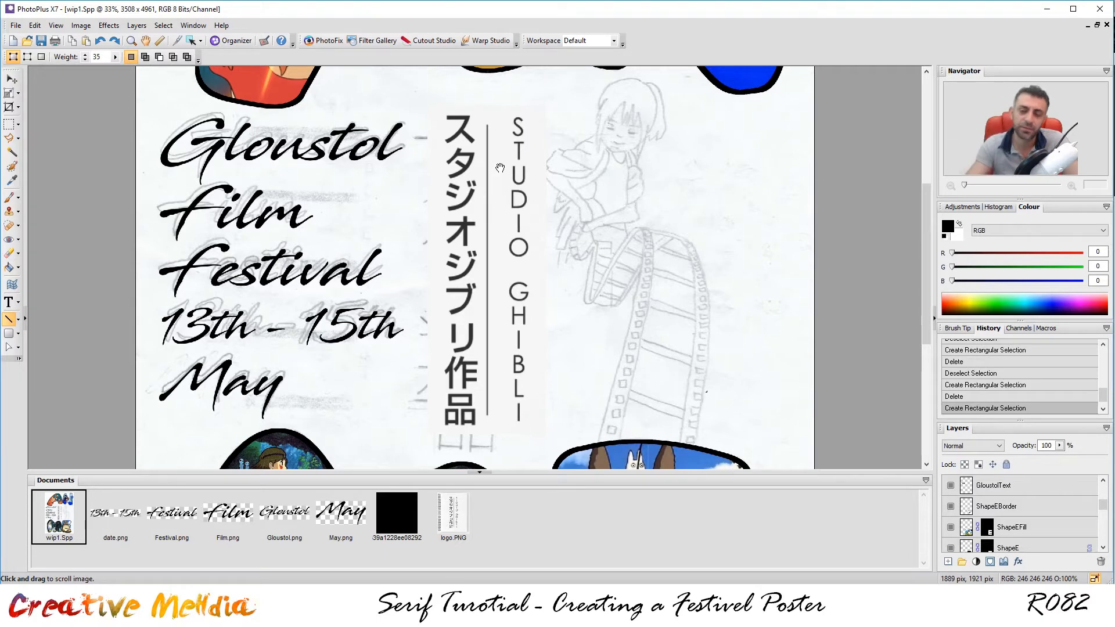
{"action": "left_click_drag", "start_coordinate": [560, 171], "coordinate": [579, 154]}
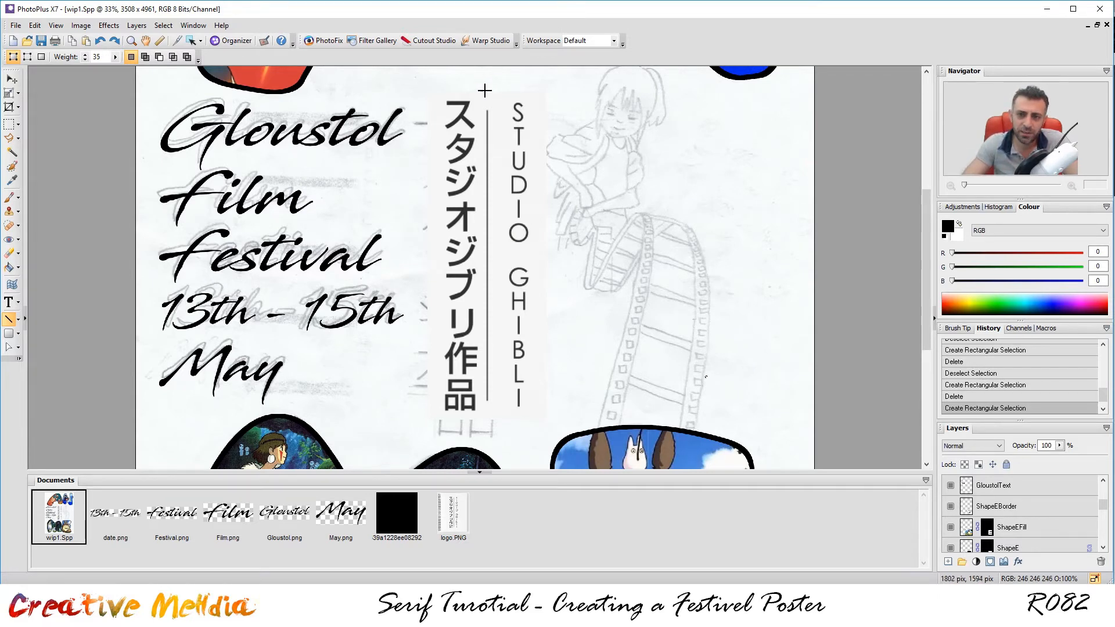
{"action": "left_click_drag", "start_coordinate": [487, 86], "coordinate": [495, 426]}
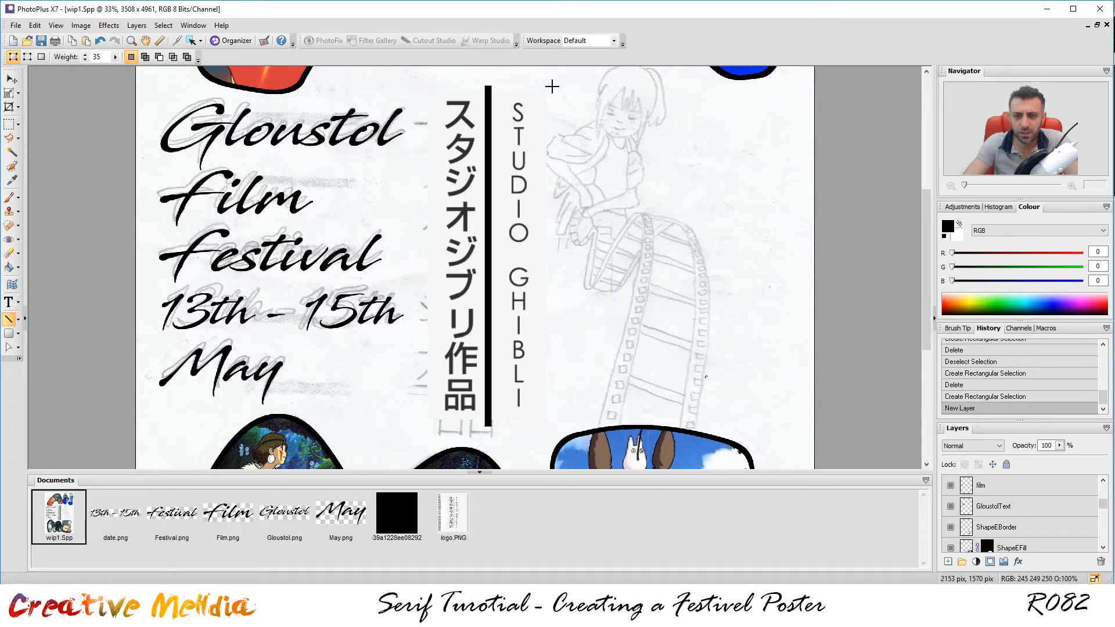
{"action": "left_click_drag", "start_coordinate": [552, 86], "coordinate": [432, 85]}
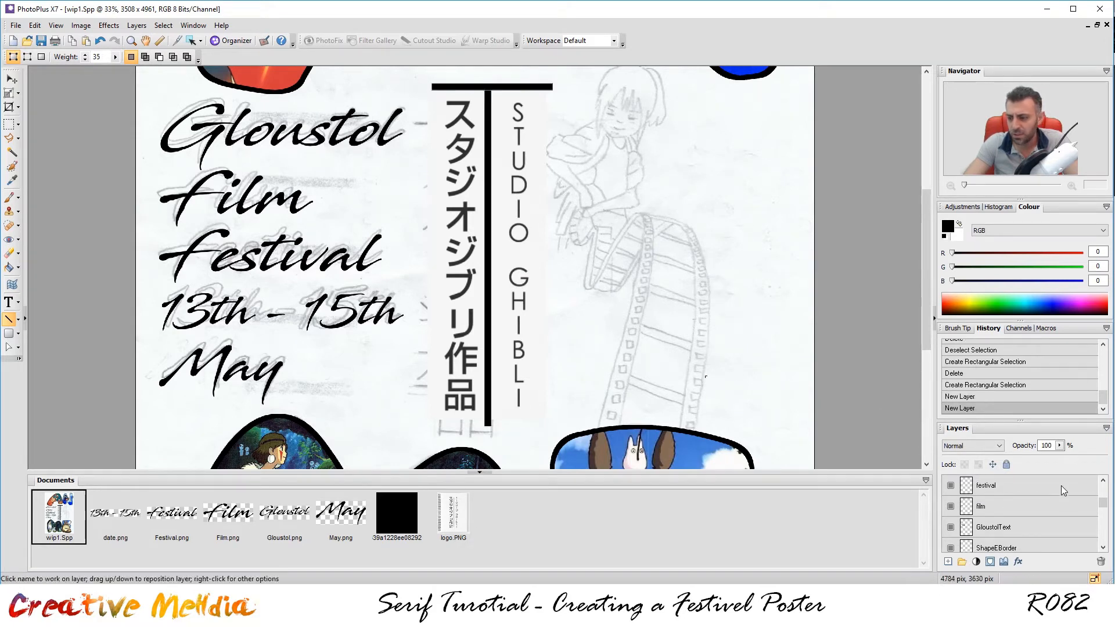
{"action": "left_click", "coordinate": [950, 486]}
{"action": "left_click", "coordinate": [951, 485]}
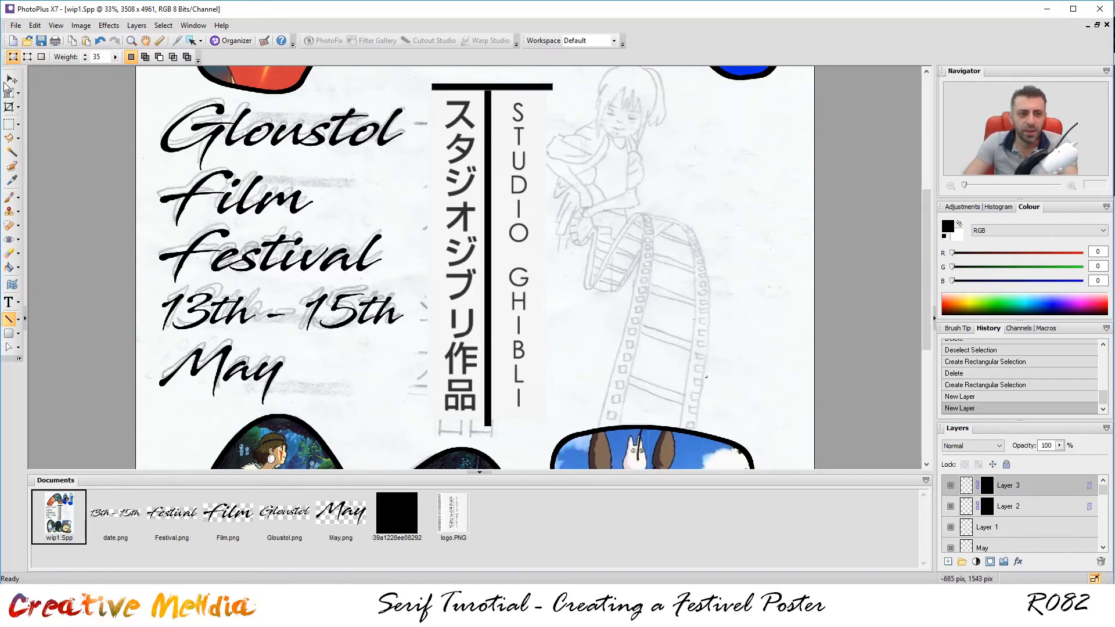
Nudge the top bar left, duplicate Layer 3, and move the copy to the line's bottom end.
{"action": "left_click", "coordinate": [11, 80]}
{"action": "key", "text": "Left"}
{"action": "key", "text": "Left"}
{"action": "key", "text": "Left"}
{"action": "key", "text": "Left"}
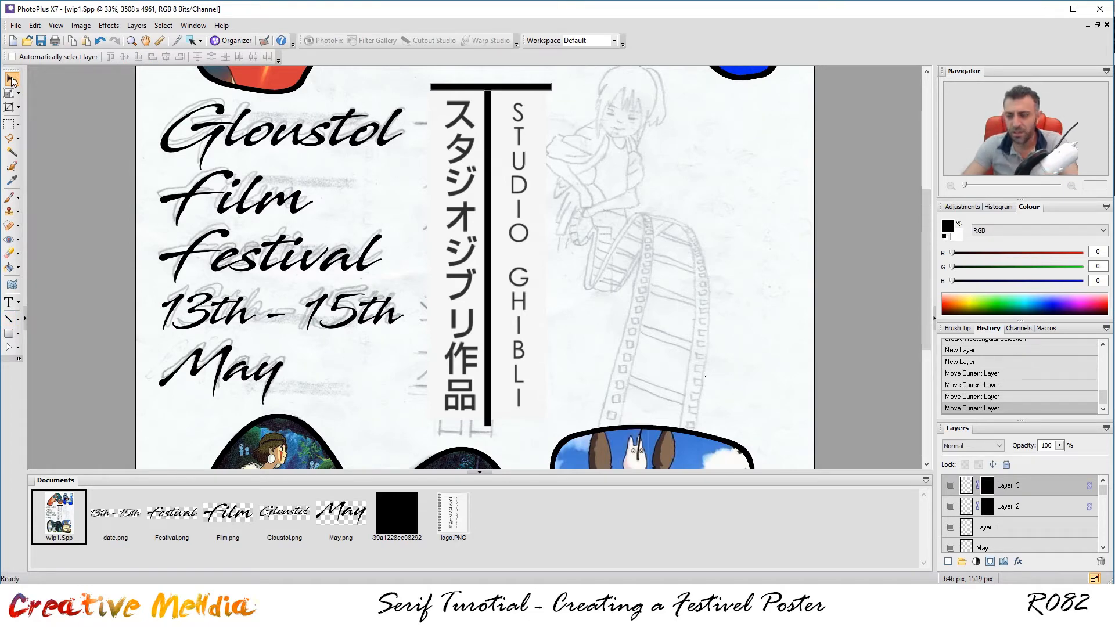
{"action": "right_click", "coordinate": [1007, 489]}
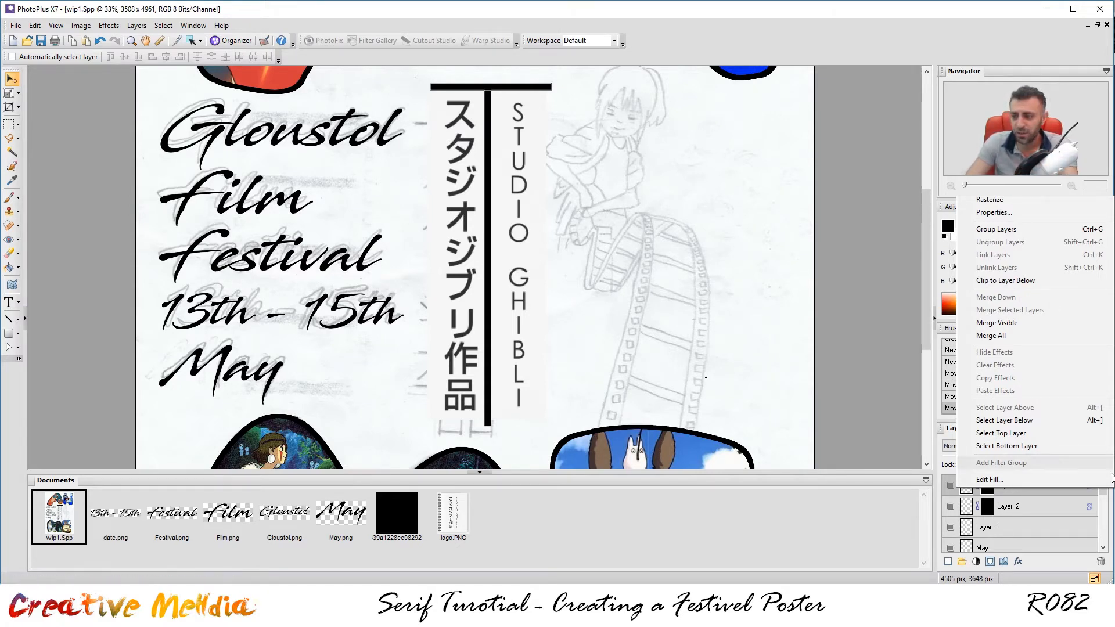
{"action": "left_click", "coordinate": [994, 174]}
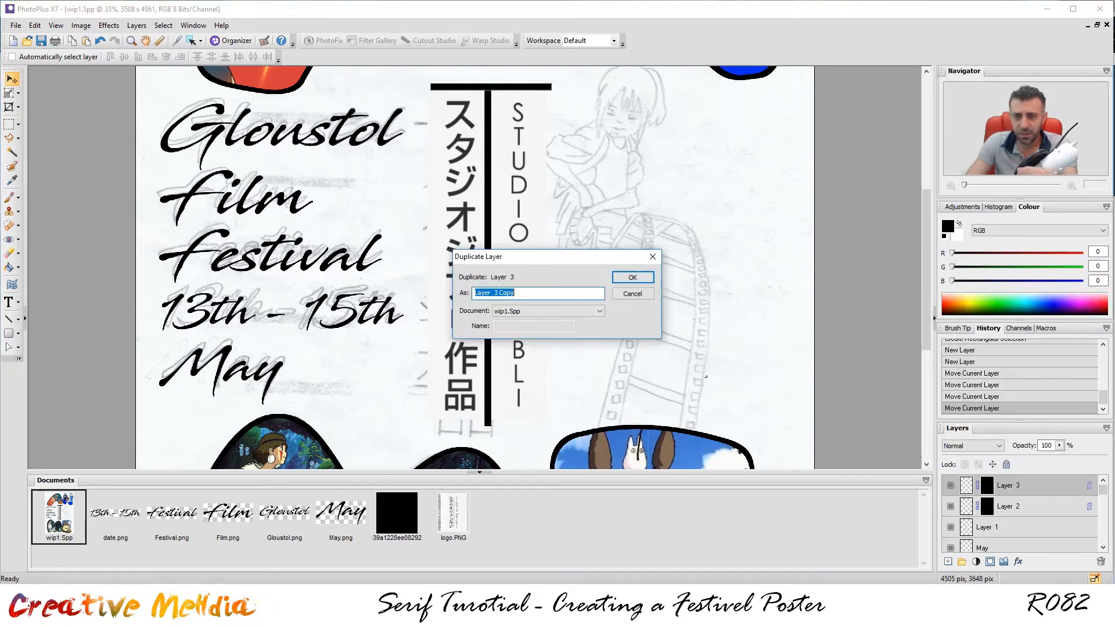
{"action": "left_click", "coordinate": [632, 277]}
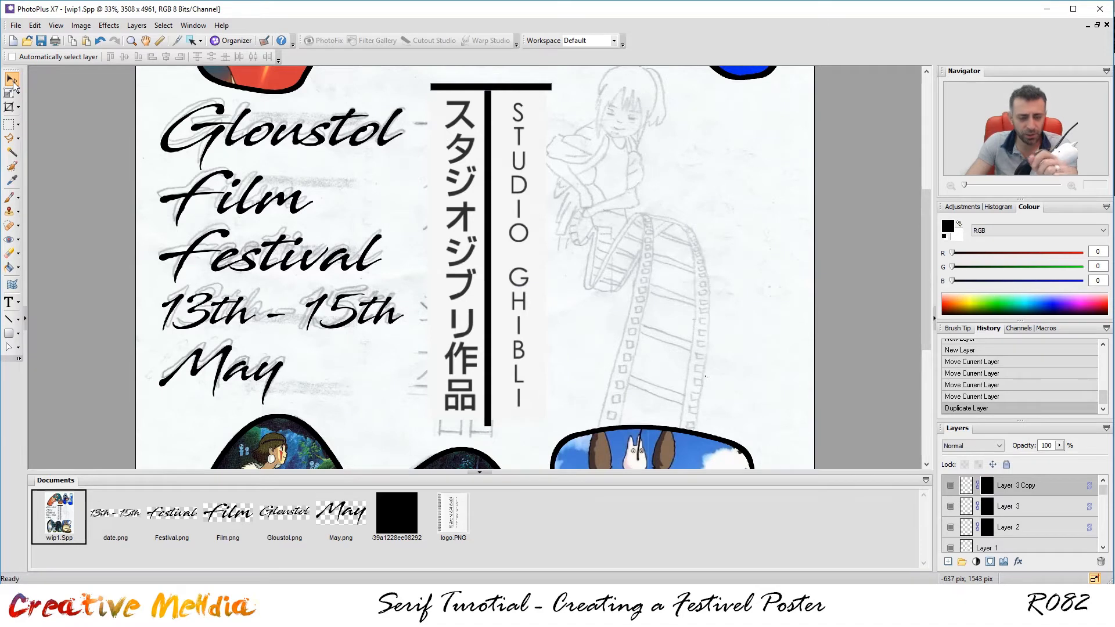
{"action": "key", "text": "Down"}
{"action": "key", "text": "Down"}
{"action": "key", "text": "Down"}
{"action": "key", "text": "Down"}
{"action": "key", "text": "Down"}
{"action": "key", "text": "Down"}
{"action": "key", "text": "Down"}
{"action": "key", "text": "Down"}
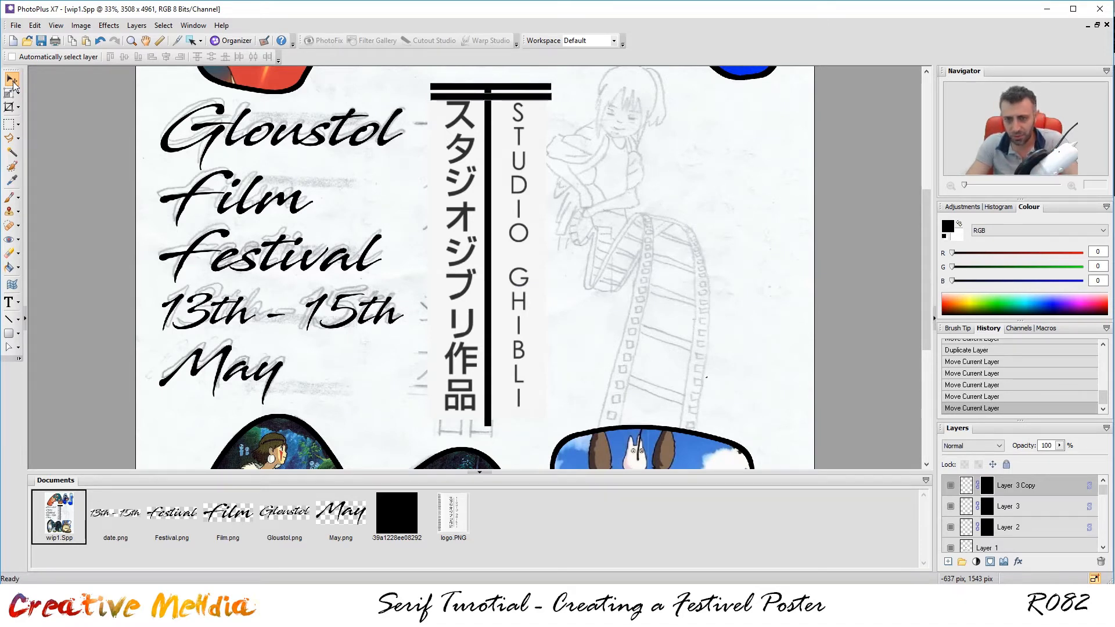
{"action": "key", "text": "Down"}
{"action": "key", "text": "Down"}
{"action": "key", "text": "Down"}
{"action": "key", "text": "Down"}
{"action": "key", "text": "Down"}
{"action": "key", "text": "Down"}
{"action": "key", "text": "Down"}
{"action": "key", "text": "Down"}
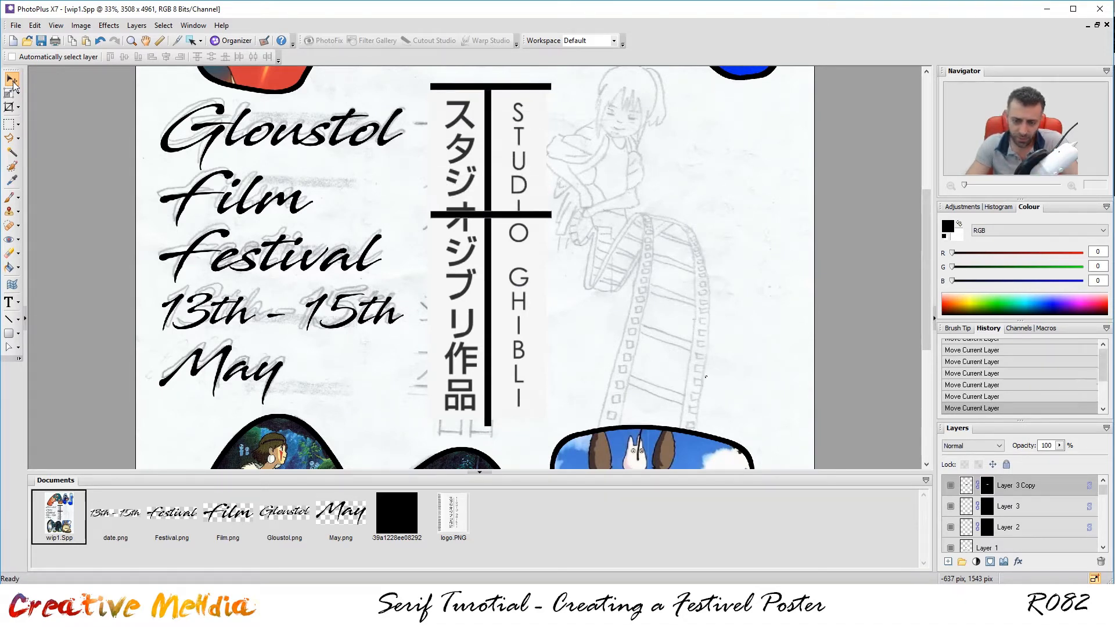
{"action": "key", "text": "Down"}
{"action": "key", "text": "Down"}
{"action": "key", "text": "Down"}
{"action": "key", "text": "Down"}
{"action": "key", "text": "Down"}
{"action": "key", "text": "Down"}
{"action": "key", "text": "Down"}
{"action": "key", "text": "Down"}
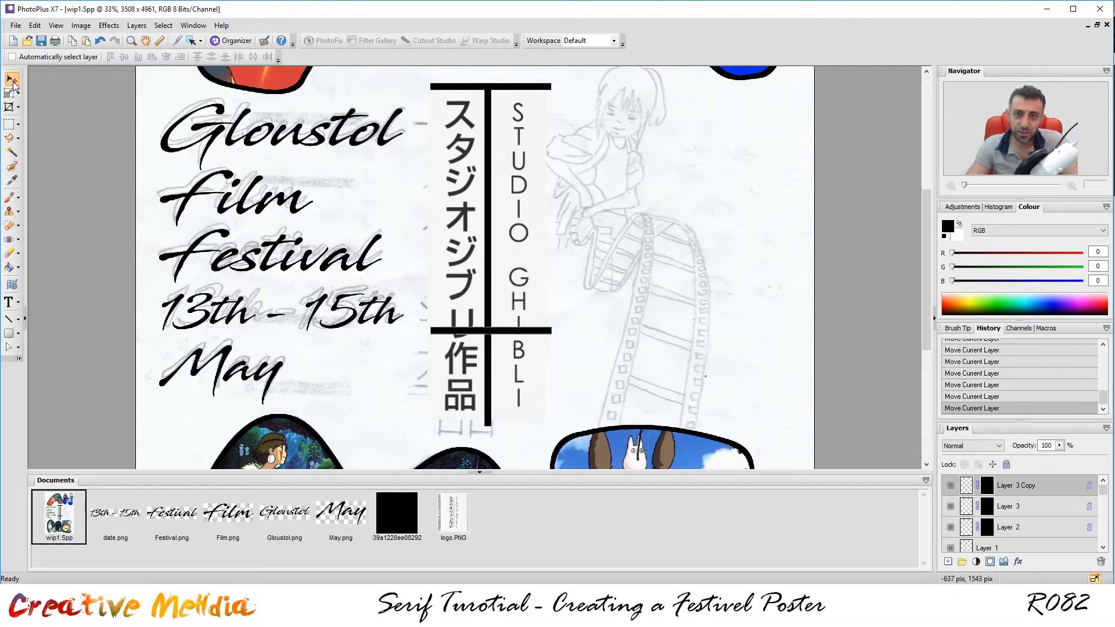
{"action": "key", "text": "Down"}
{"action": "key", "text": "Down"}
{"action": "key", "text": "Down"}
{"action": "key", "text": "Down"}
{"action": "key", "text": "Down"}
{"action": "key", "text": "Down"}
{"action": "key", "text": "Down"}
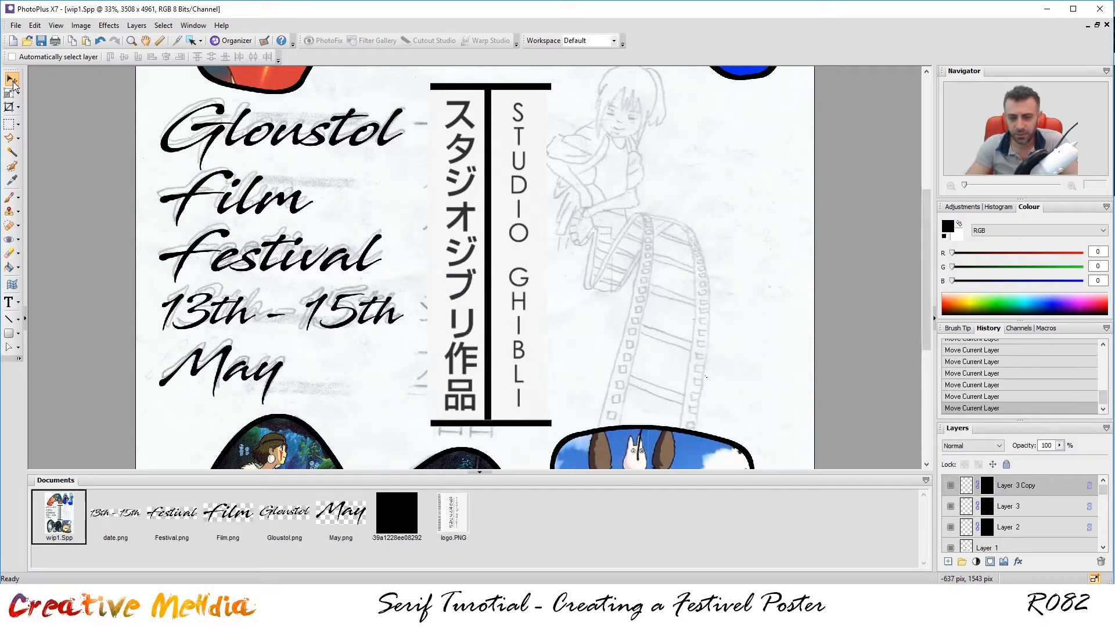
{"action": "key", "text": "Down"}
{"action": "key", "text": "Up"}
{"action": "key", "text": "Up"}
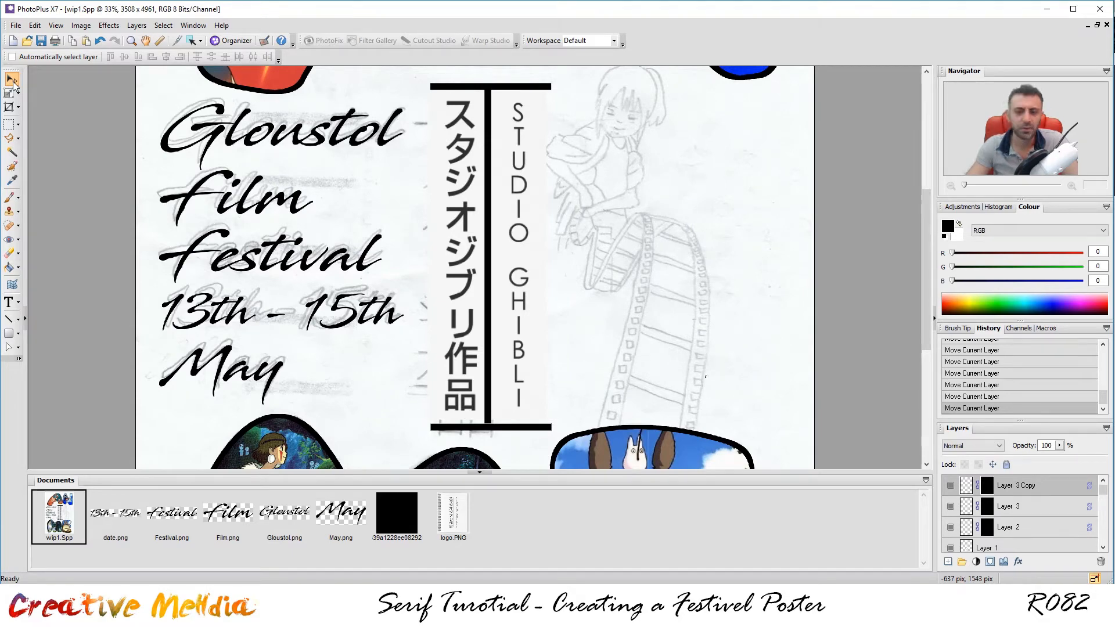
Clear the selection, identify the bar layers, and select all three line layers together.
{"action": "left_click", "coordinate": [9, 124]}
{"action": "left_click", "coordinate": [767, 401]}
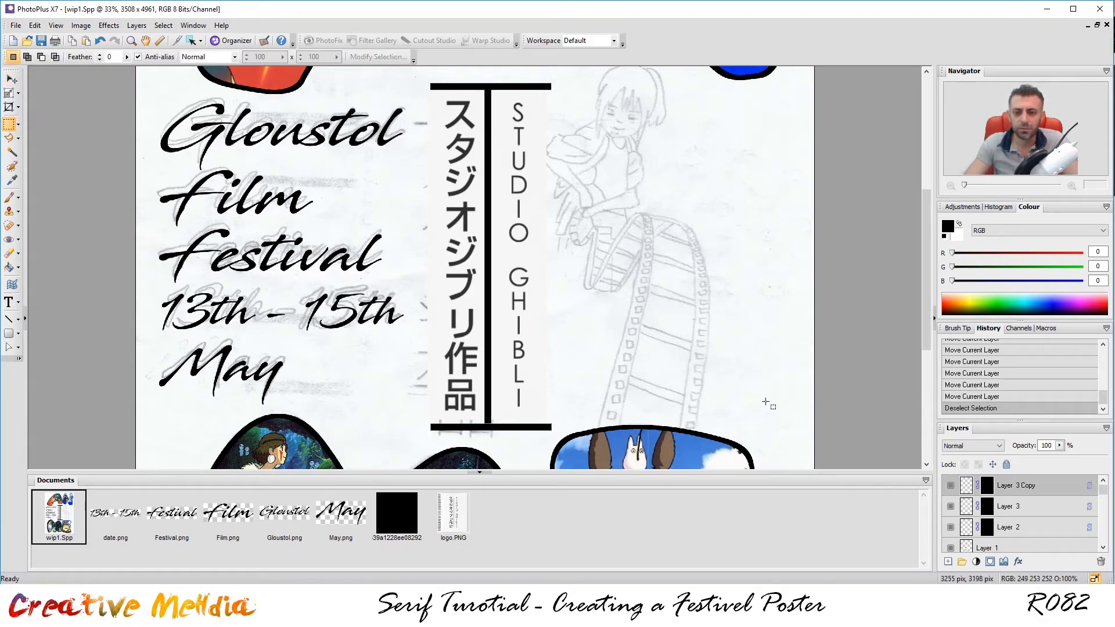
{"action": "scroll", "coordinate": [662, 276], "scroll_direction": "down", "scroll_amount": 3}
{"action": "scroll", "coordinate": [662, 276], "scroll_direction": "down", "scroll_amount": 2}
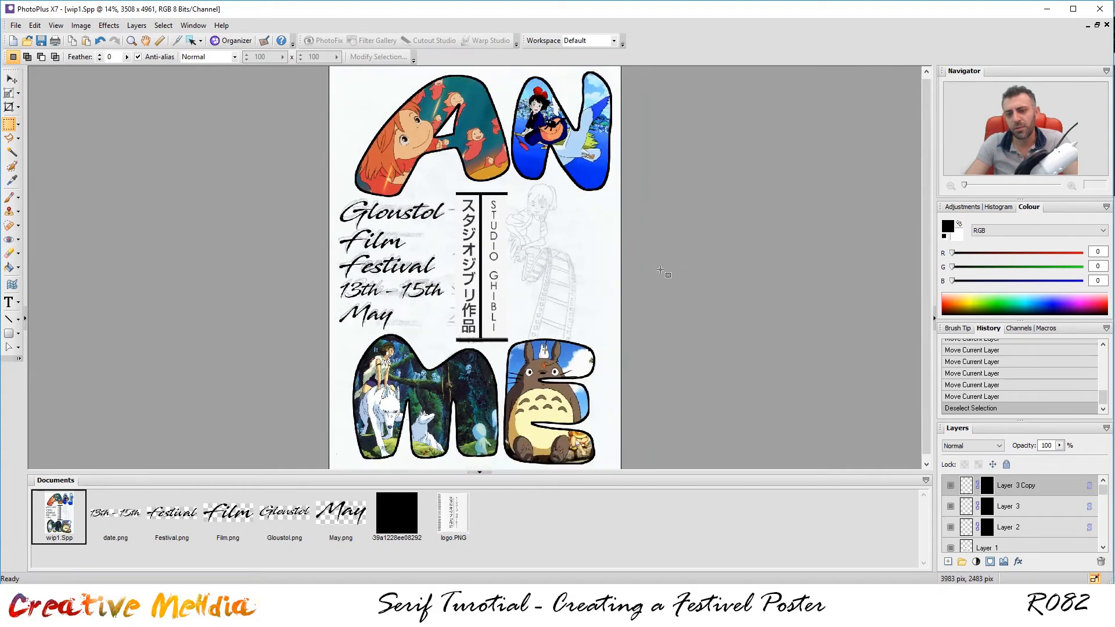
{"action": "scroll", "coordinate": [662, 273], "scroll_direction": "up", "scroll_amount": 2}
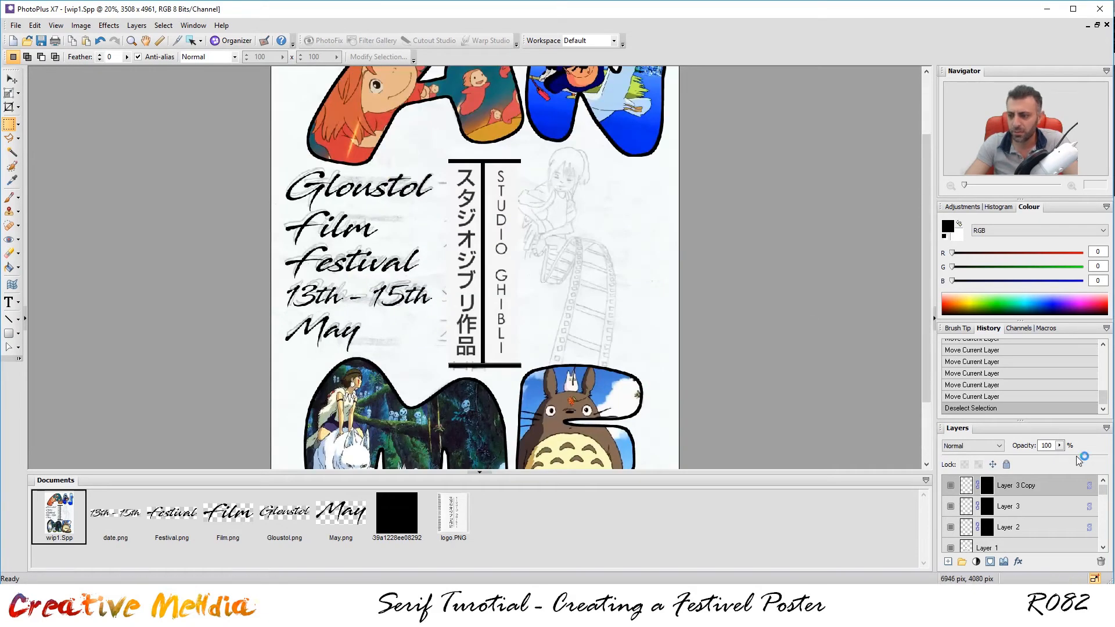
{"action": "left_click", "coordinate": [1022, 531]}
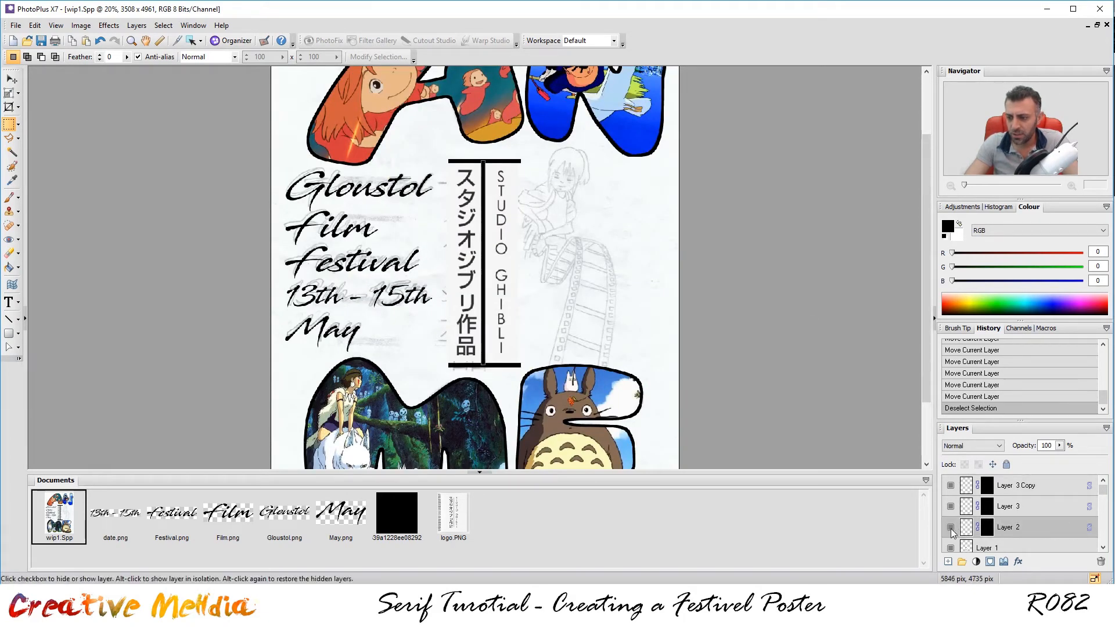
{"action": "left_click", "coordinate": [950, 506]}
{"action": "left_click", "coordinate": [950, 506]}
{"action": "left_click", "coordinate": [950, 486]}
{"action": "left_click", "coordinate": [951, 486]}
{"action": "left_click", "coordinate": [1035, 527], "text": "shift"}
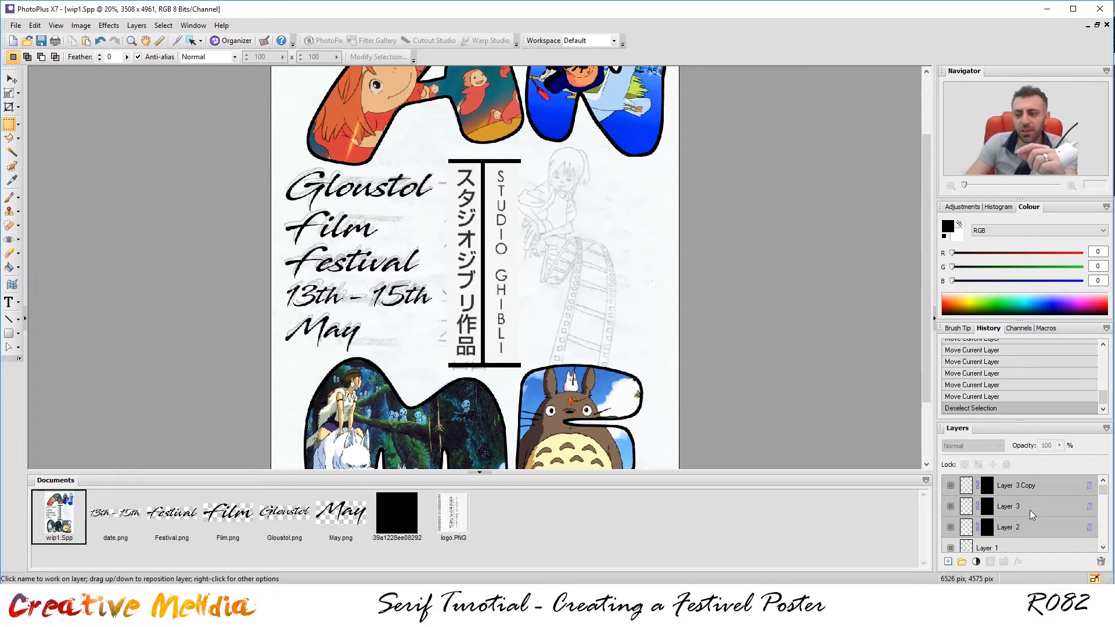
Merge Layer 3 Copy, Layer 3 and Layer 2 into one layer named l.
{"action": "right_click", "coordinate": [1029, 510]}
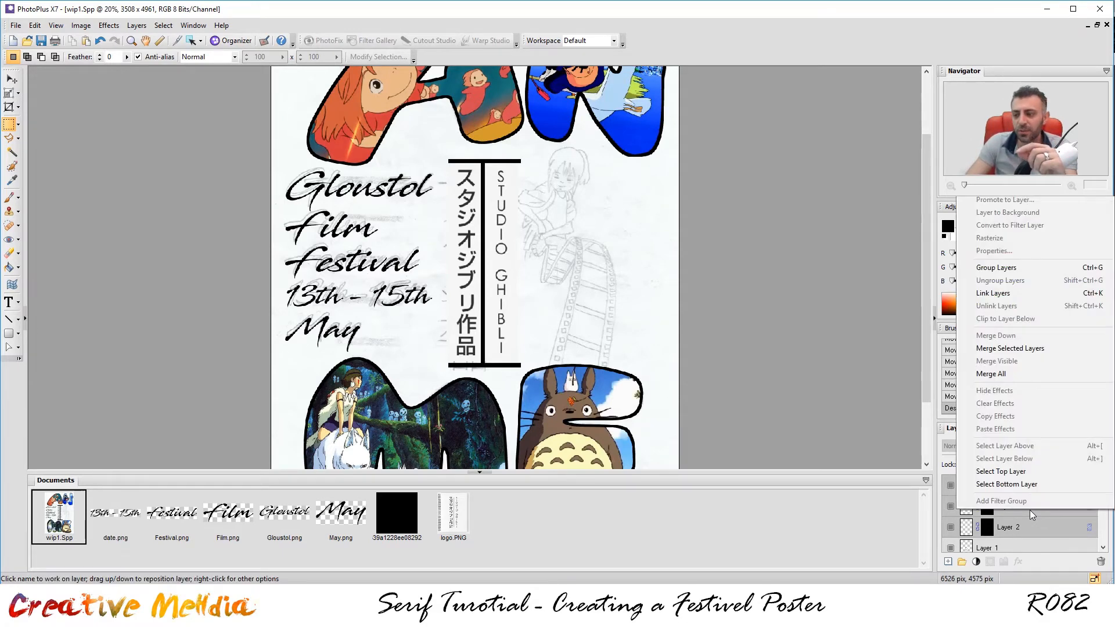
{"action": "left_click", "coordinate": [1016, 349]}
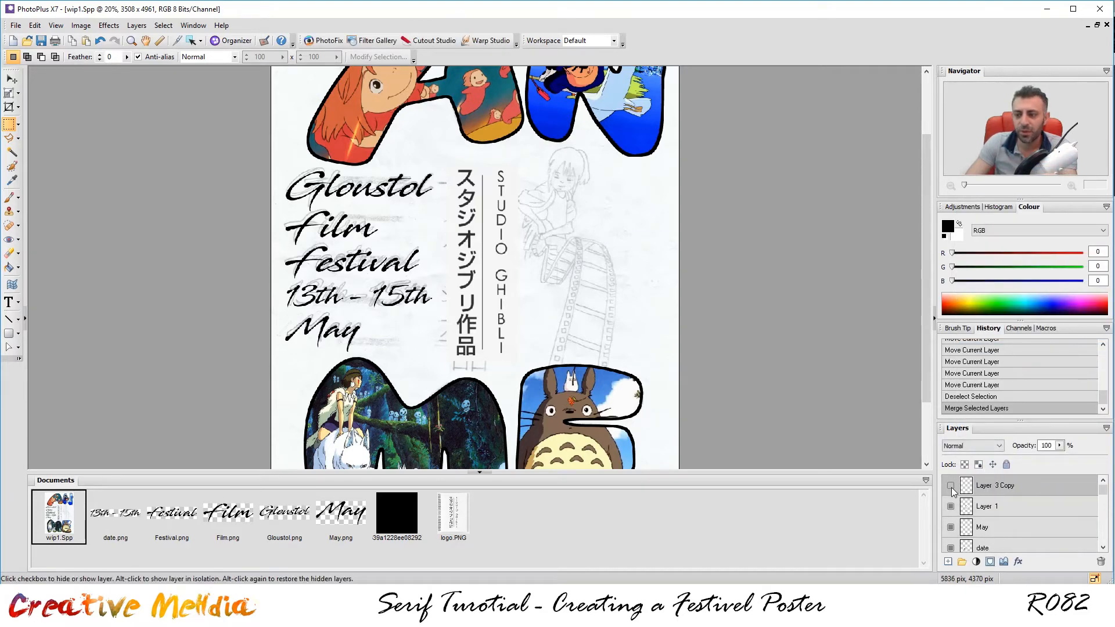
{"action": "double_click", "coordinate": [1002, 485]}
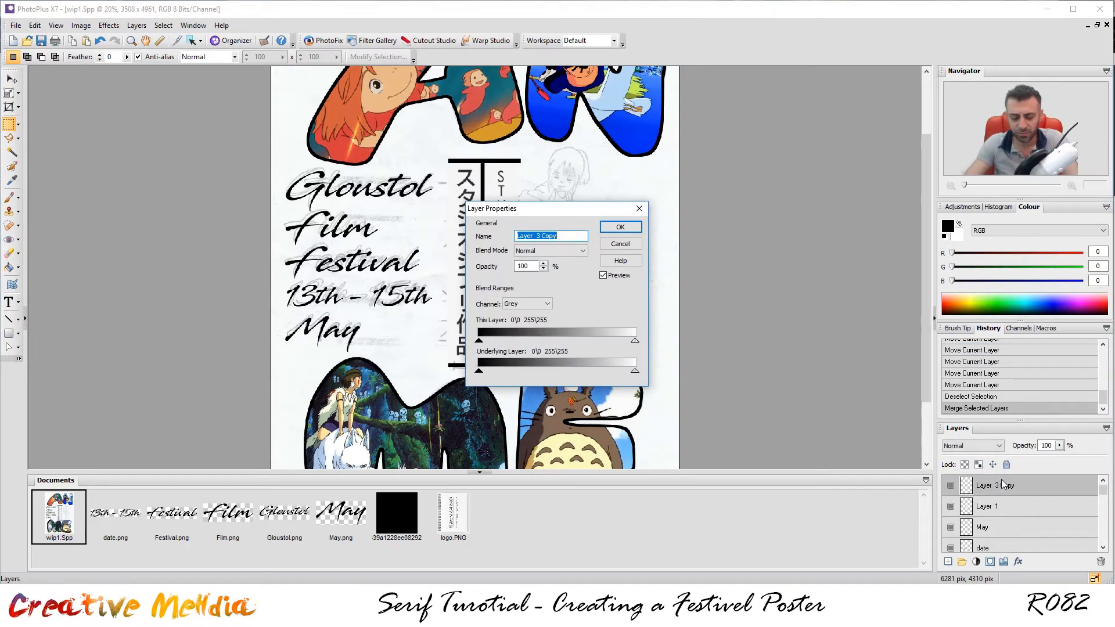
{"action": "type", "text": "l"}
{"action": "key", "text": "Return"}
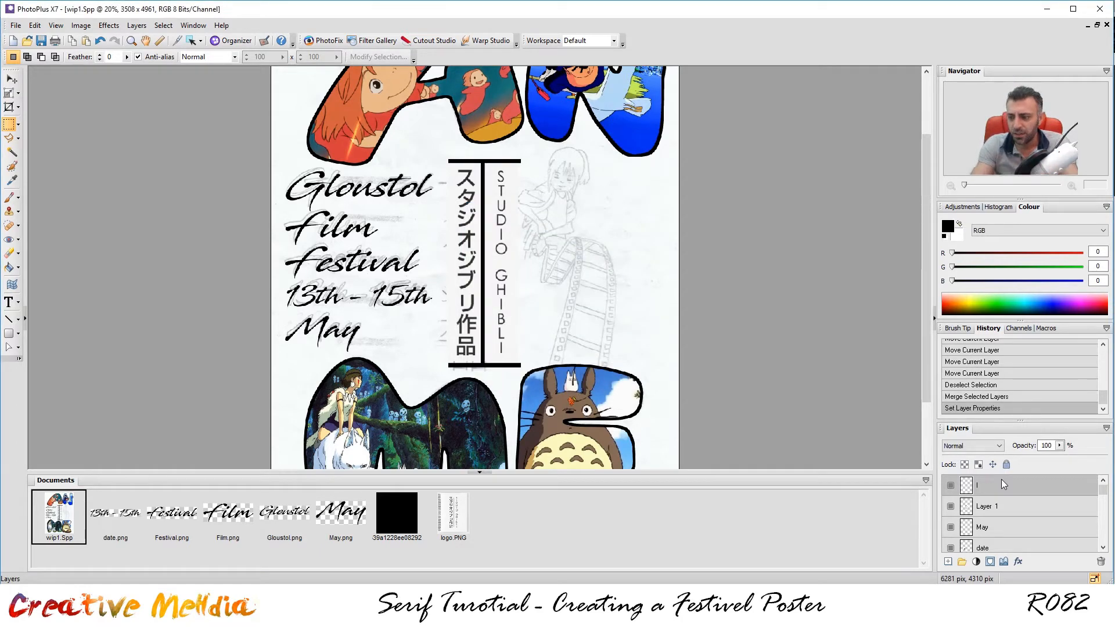
Rename Layer 1, which holds the Studio Ghibli text, to logo.
{"action": "left_click", "coordinate": [950, 507]}
{"action": "left_click", "coordinate": [950, 507]}
{"action": "double_click", "coordinate": [982, 507]}
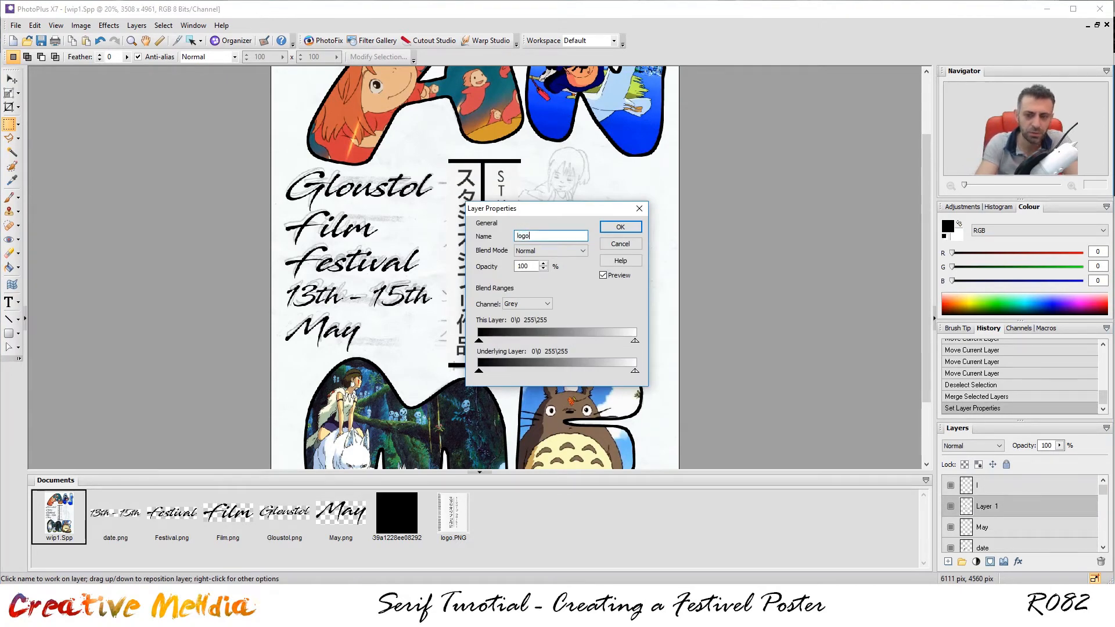
{"action": "key", "text": "Return"}
{"action": "scroll", "coordinate": [662, 302], "scroll_direction": "down", "scroll_amount": 3}
Fit the whole poster in view and select the ref_image layer near the bottom of the stack.
{"action": "scroll", "coordinate": [662, 302], "scroll_direction": "up", "scroll_amount": 3}
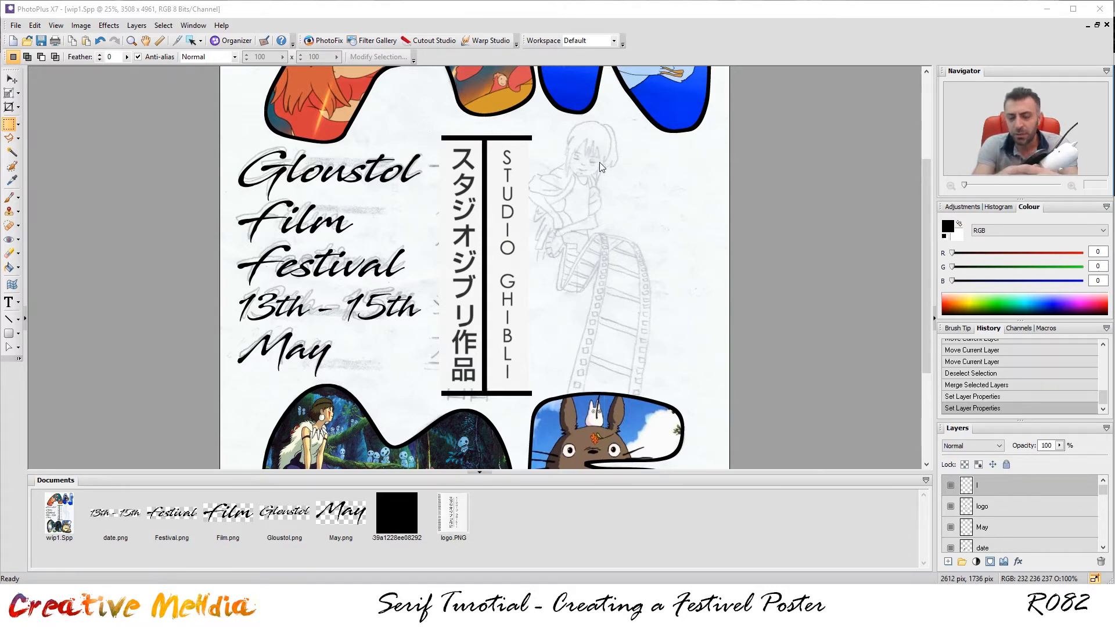
{"action": "scroll", "coordinate": [602, 163], "scroll_direction": "down", "scroll_amount": 3}
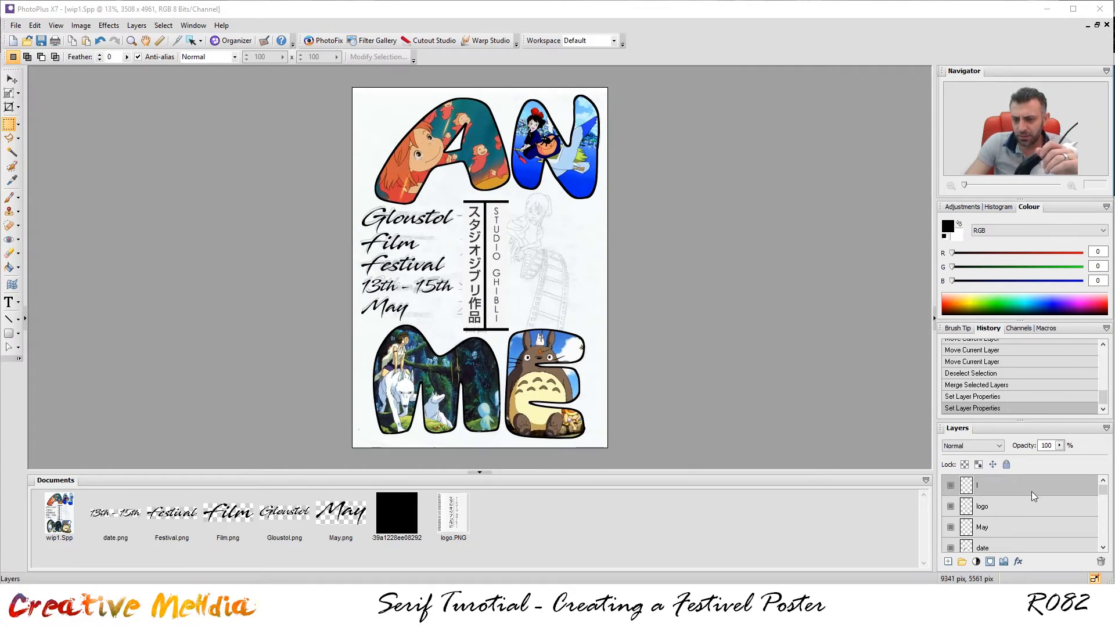
{"action": "scroll", "coordinate": [1031, 491], "scroll_direction": "down", "scroll_amount": 5}
{"action": "scroll", "coordinate": [1026, 526], "scroll_direction": "down", "scroll_amount": 5}
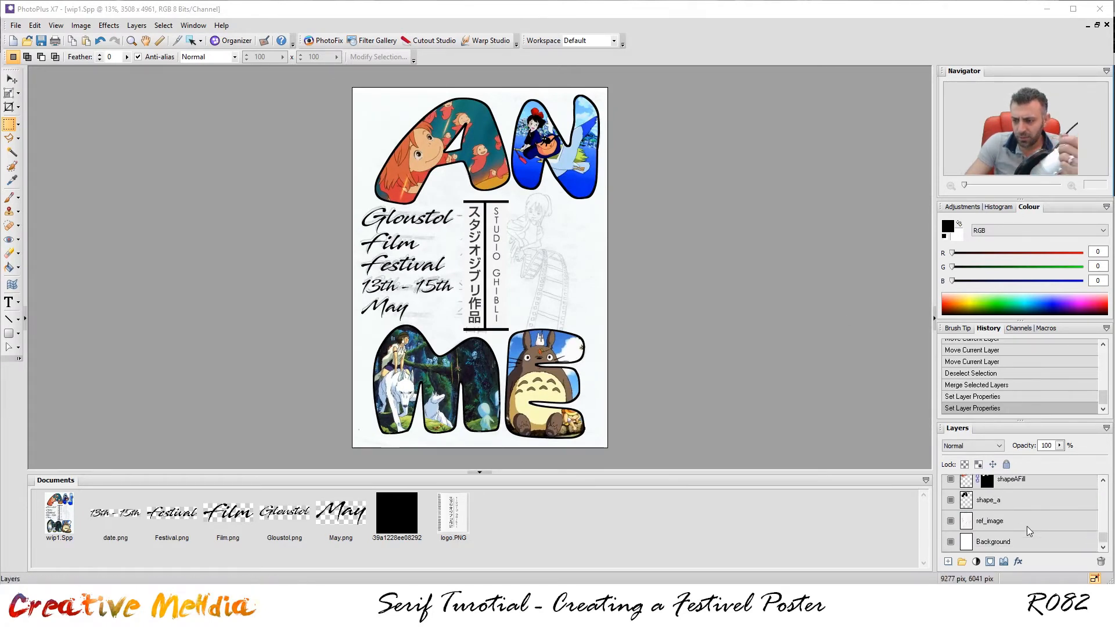
{"action": "left_click", "coordinate": [1010, 524]}
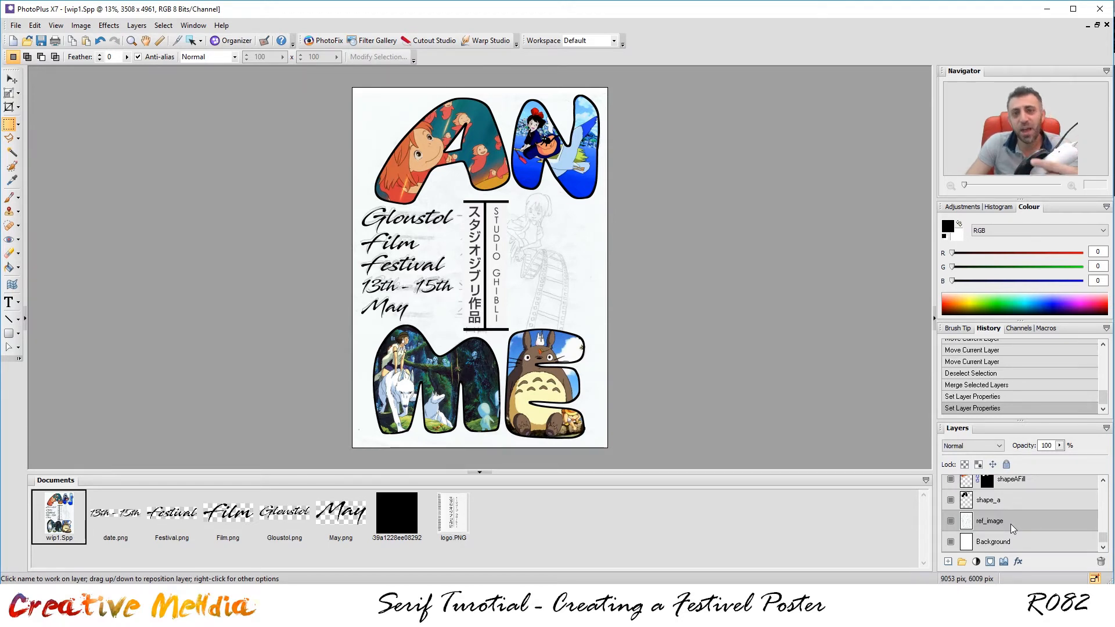
Add a new layer named BG above ref_image and select the whole canvas.
{"action": "left_click", "coordinate": [948, 562]}
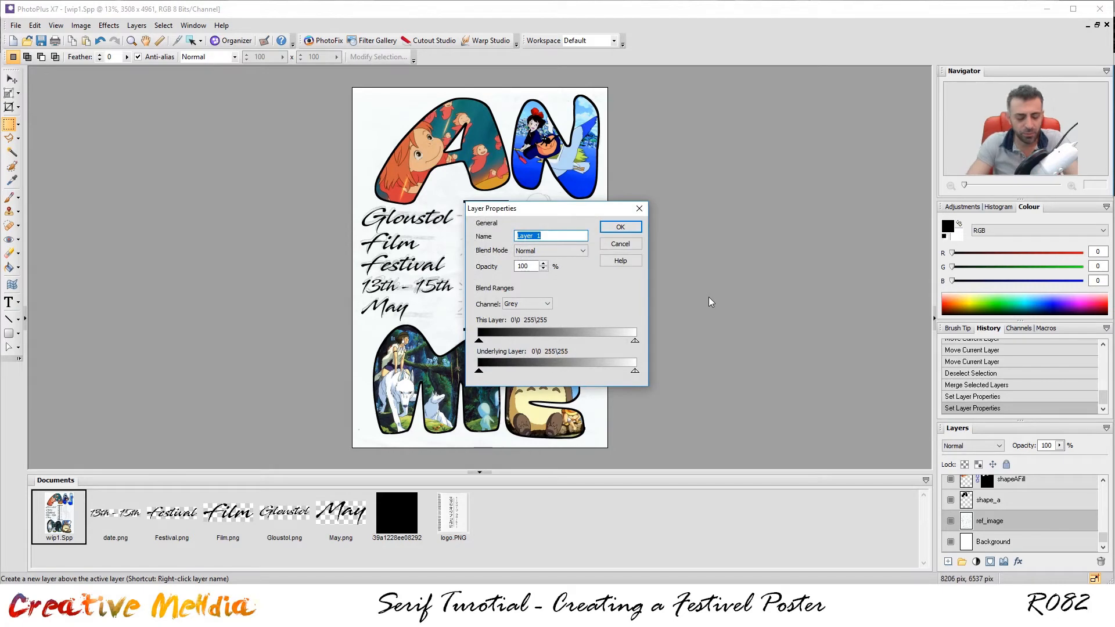
{"action": "type", "text": "BG"}
{"action": "key", "text": "Return"}
{"action": "key", "text": "ctrl+a"}
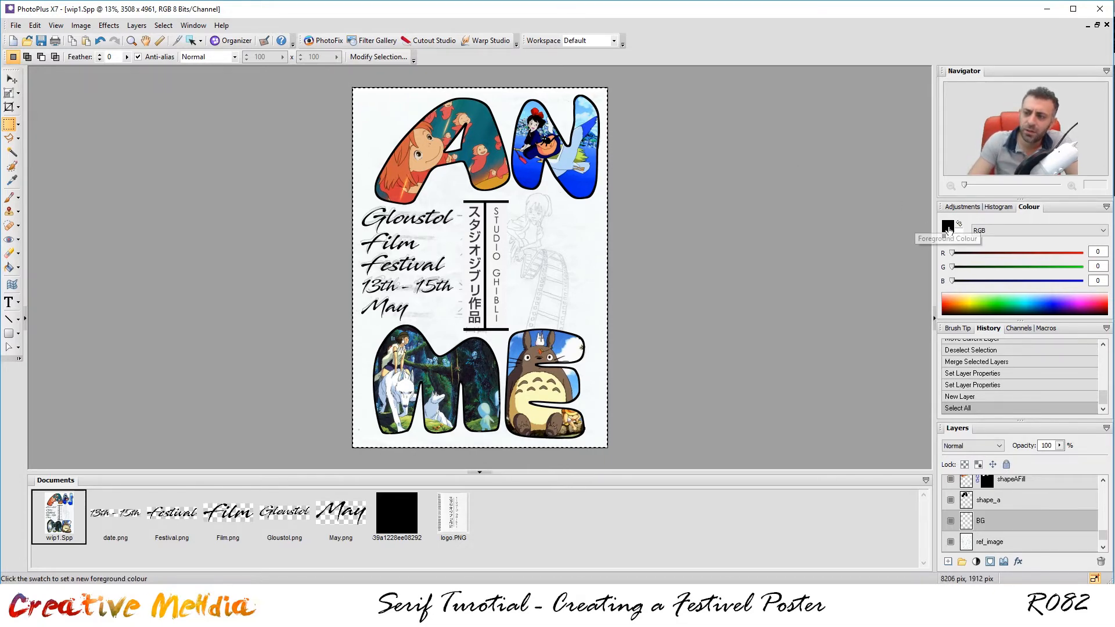
Set the foreground colour to orange, RGB 241, 135, 0.
{"action": "left_click", "coordinate": [948, 228]}
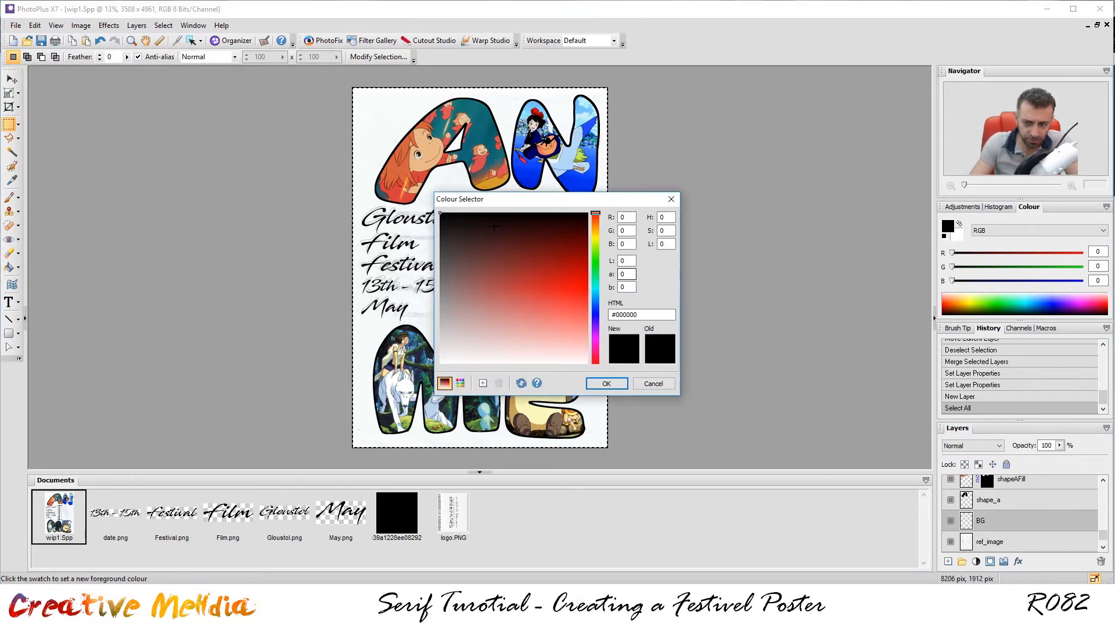
{"action": "left_click_drag", "start_coordinate": [631, 220], "coordinate": [528, 214]}
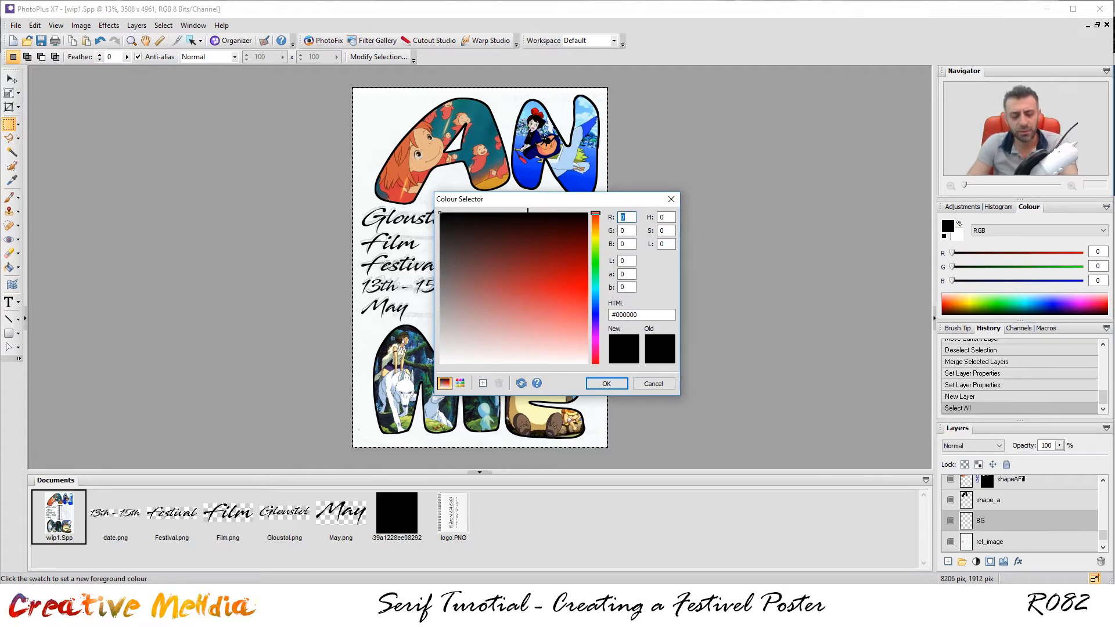
{"action": "type", "text": "241"}
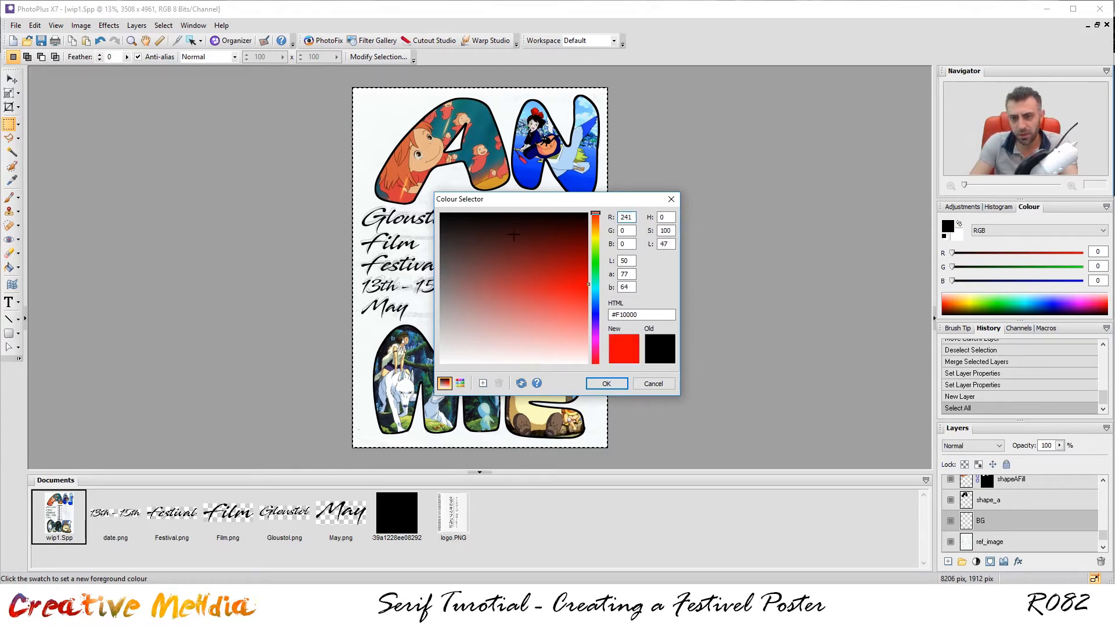
{"action": "key", "text": "Tab"}
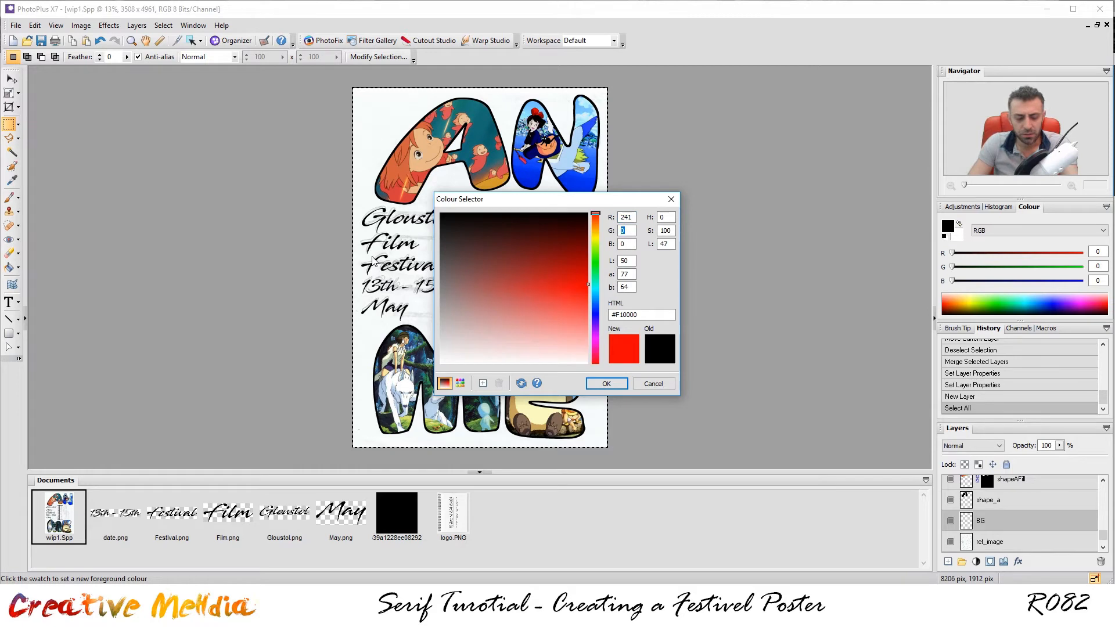
{"action": "type", "text": "135"}
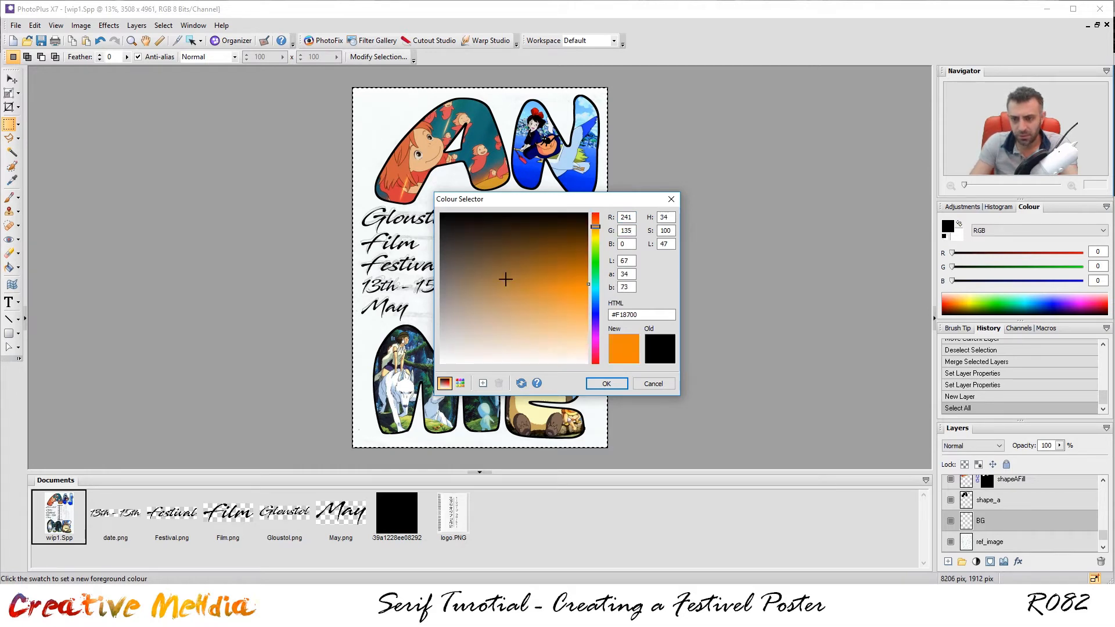
{"action": "key", "text": "Tab"}
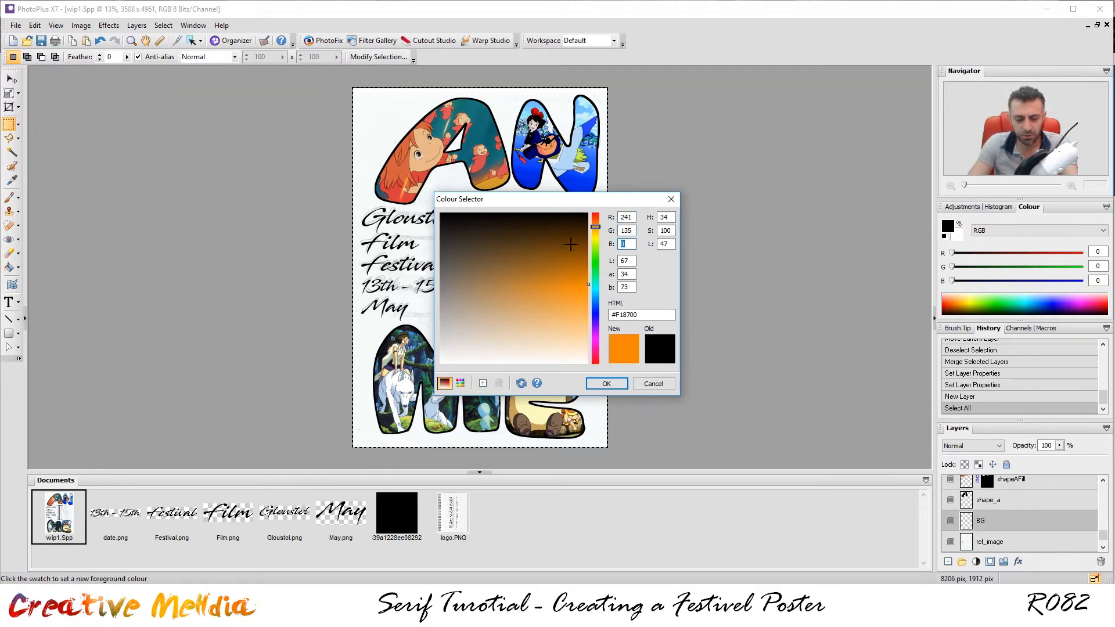
{"action": "left_click", "coordinate": [619, 387]}
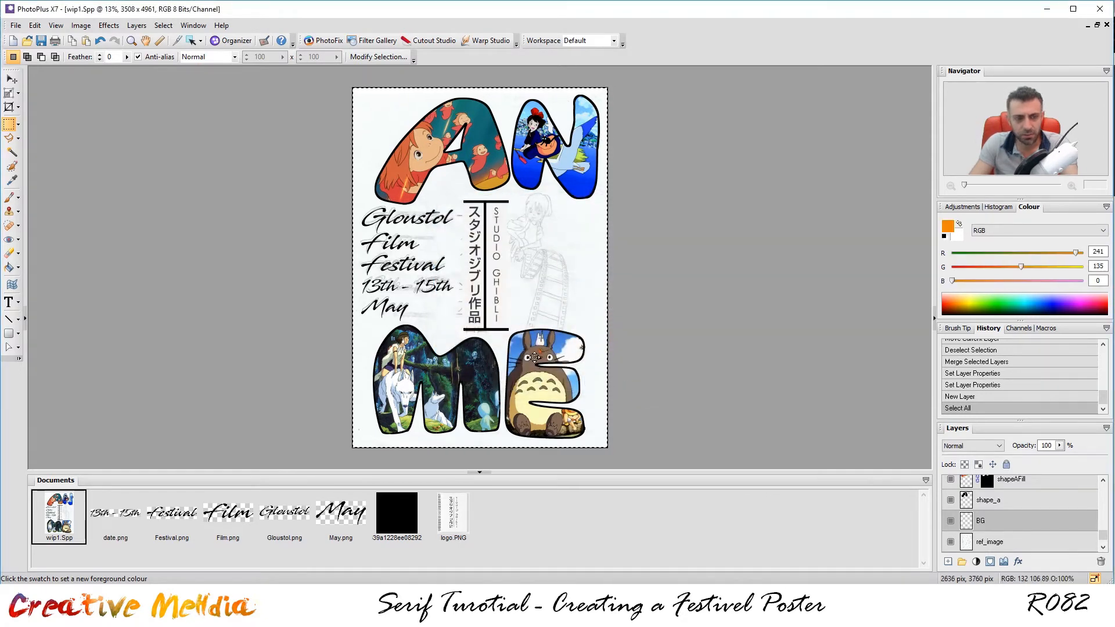
Flood-fill the BG layer with the orange colour and deselect.
{"action": "left_click", "coordinate": [9, 268]}
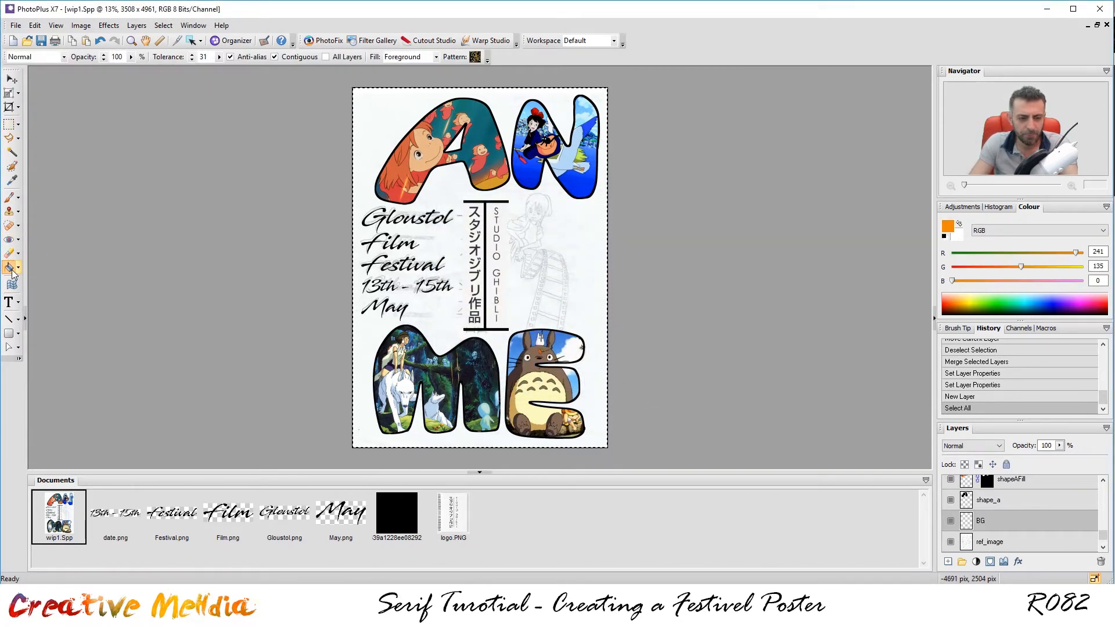
{"action": "left_click", "coordinate": [573, 268]}
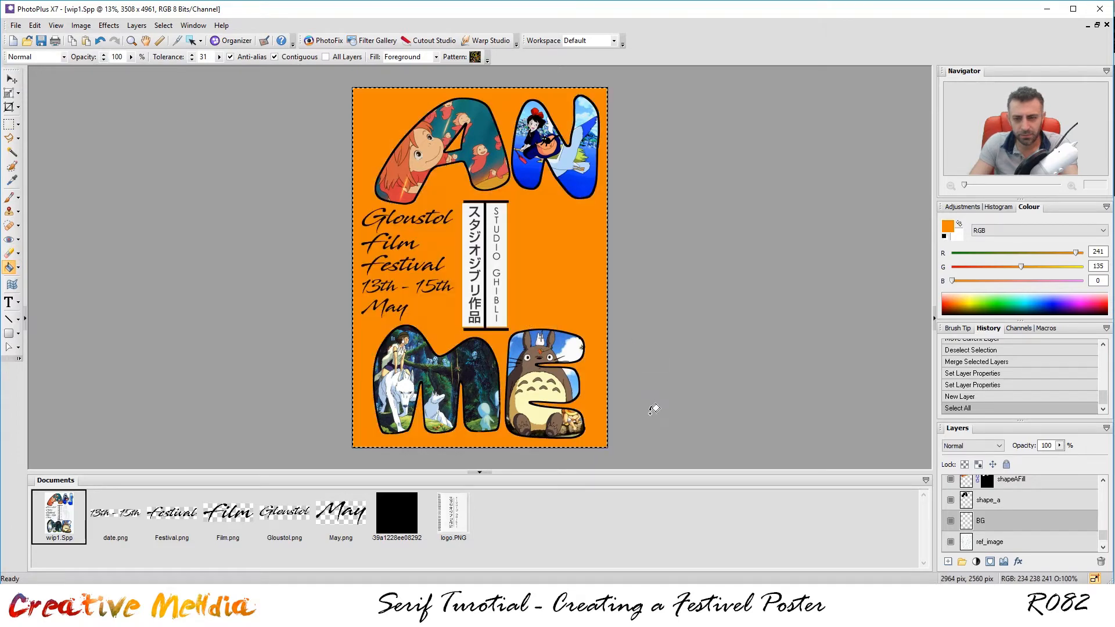
{"action": "key", "text": "ctrl+d"}
{"action": "scroll", "coordinate": [495, 275], "scroll_direction": "up", "scroll_amount": 2}
{"action": "scroll", "coordinate": [495, 277], "scroll_direction": "up", "scroll_amount": 1}
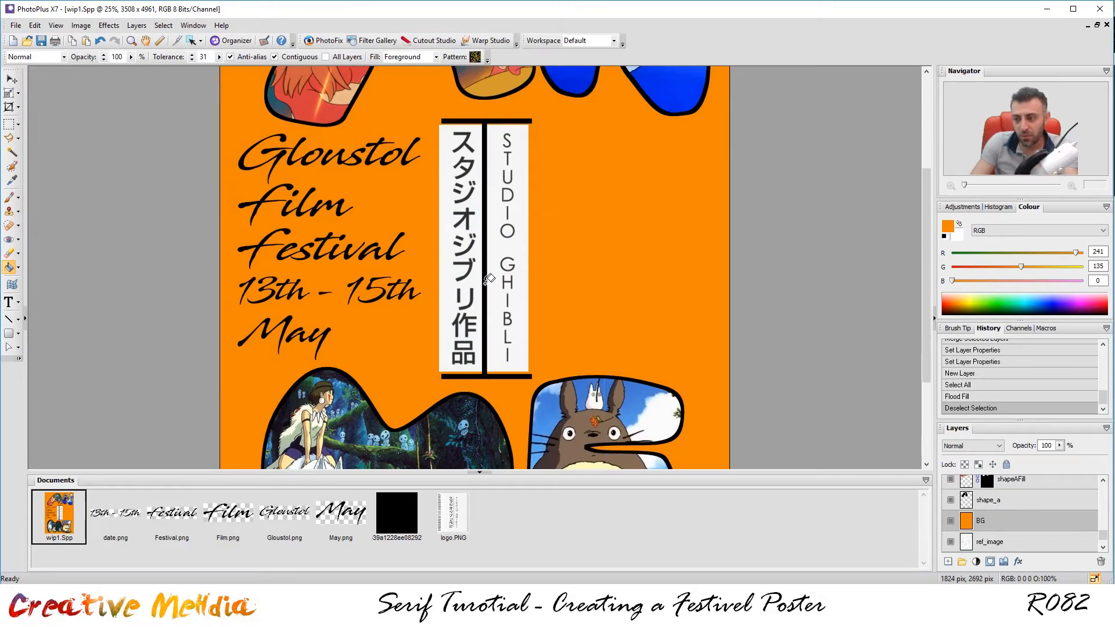
{"action": "scroll", "coordinate": [699, 326], "scroll_direction": "down", "scroll_amount": 3}
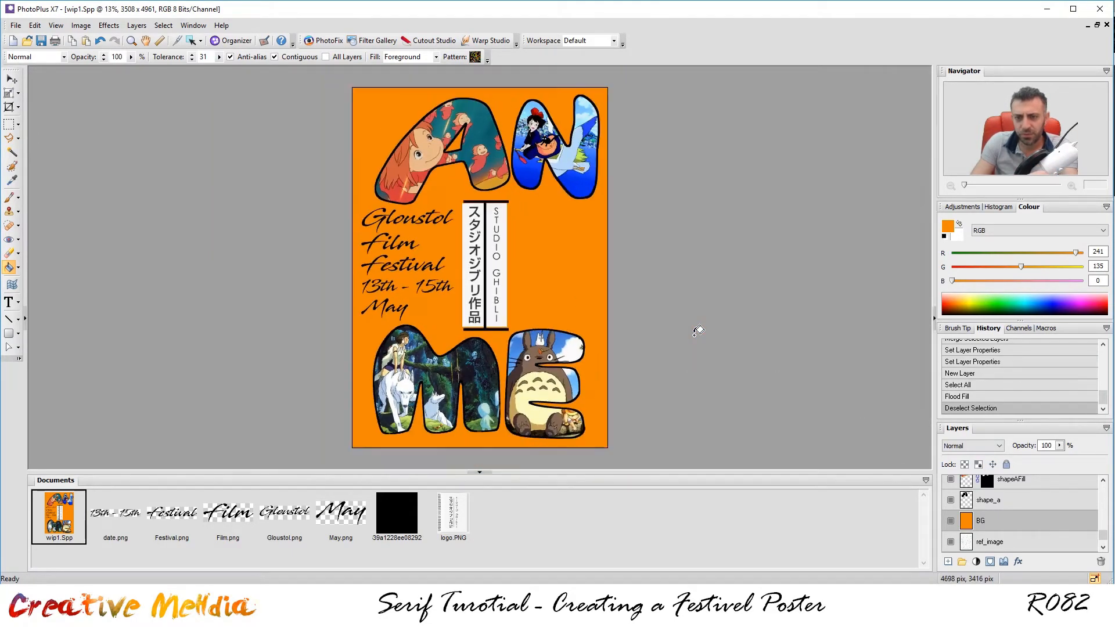
{"action": "scroll", "coordinate": [685, 299], "scroll_direction": "up", "scroll_amount": 1}
{"action": "scroll", "coordinate": [681, 293], "scroll_direction": "up", "scroll_amount": 2}
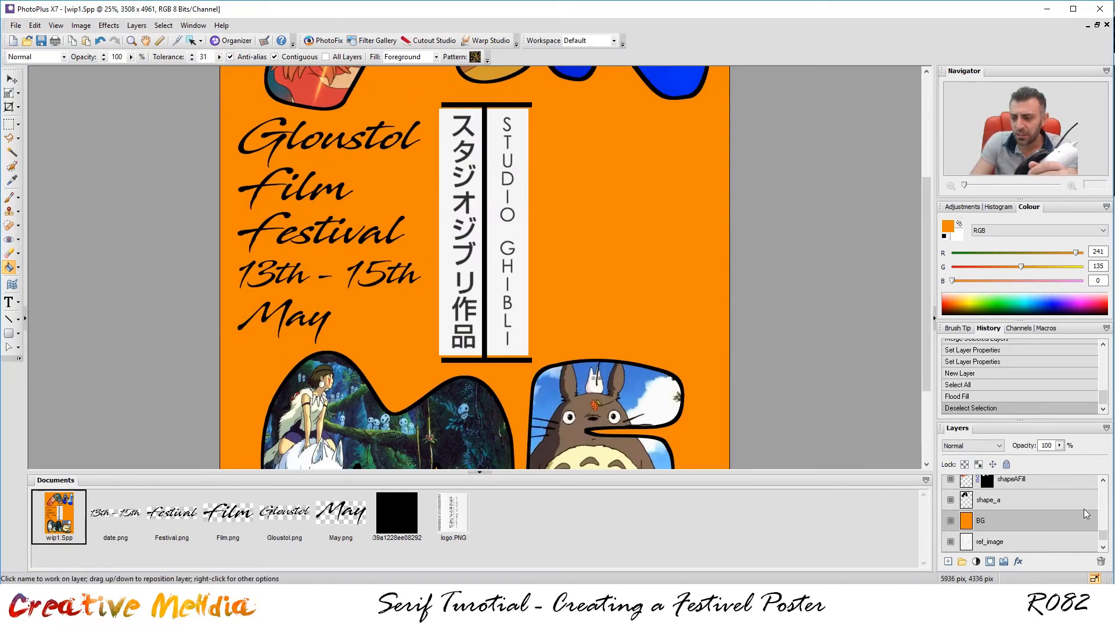
Check the logo layer and try Screen, then Multiply blend modes on it.
{"action": "left_click_drag", "start_coordinate": [1106, 540], "coordinate": [1099, 484]}
{"action": "left_click", "coordinate": [950, 505]}
{"action": "left_click", "coordinate": [951, 505]}
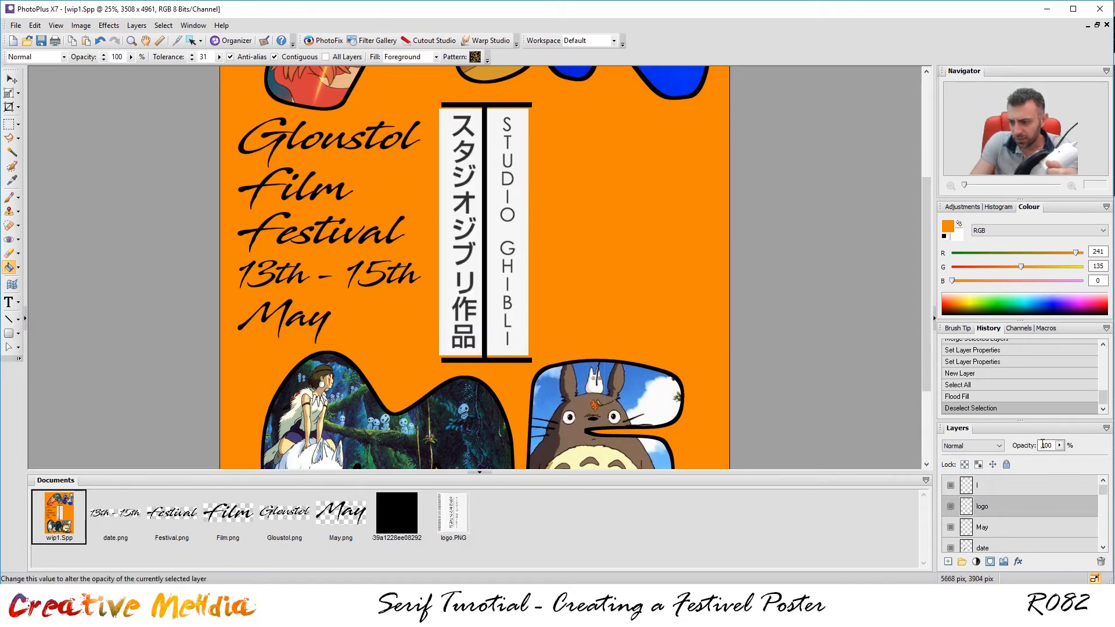
{"action": "left_click", "coordinate": [999, 446]}
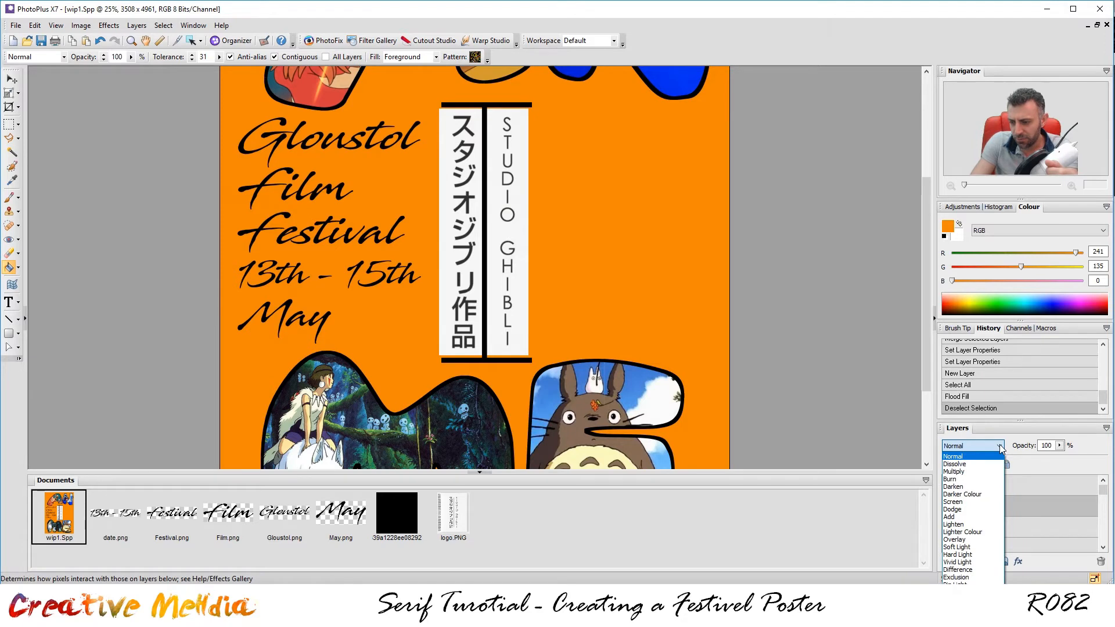
{"action": "left_click", "coordinate": [975, 501]}
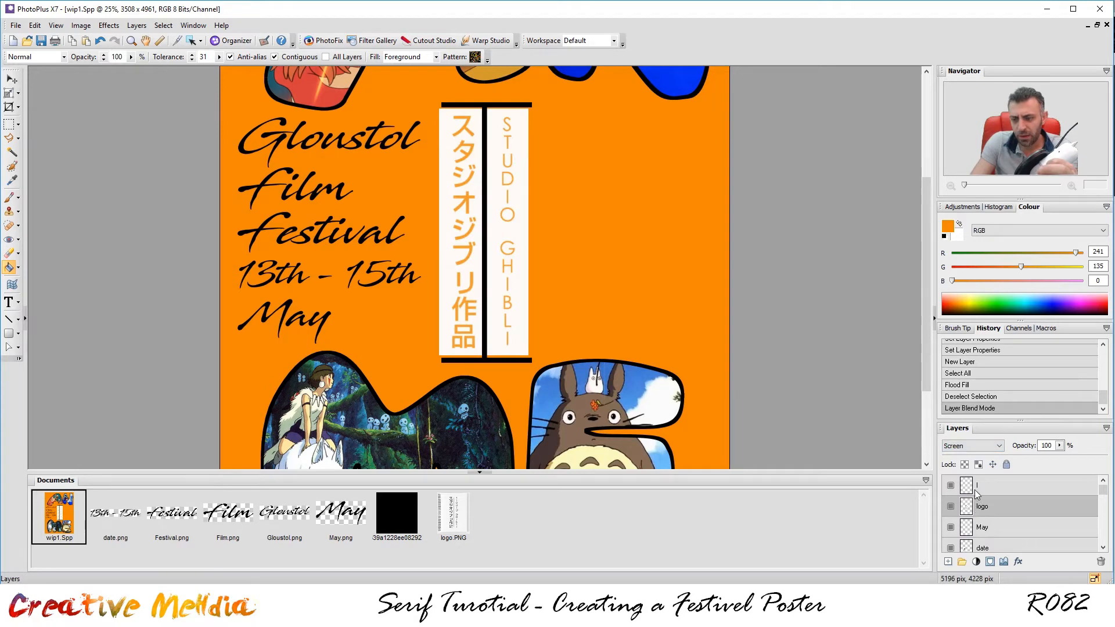
{"action": "left_click", "coordinate": [994, 450]}
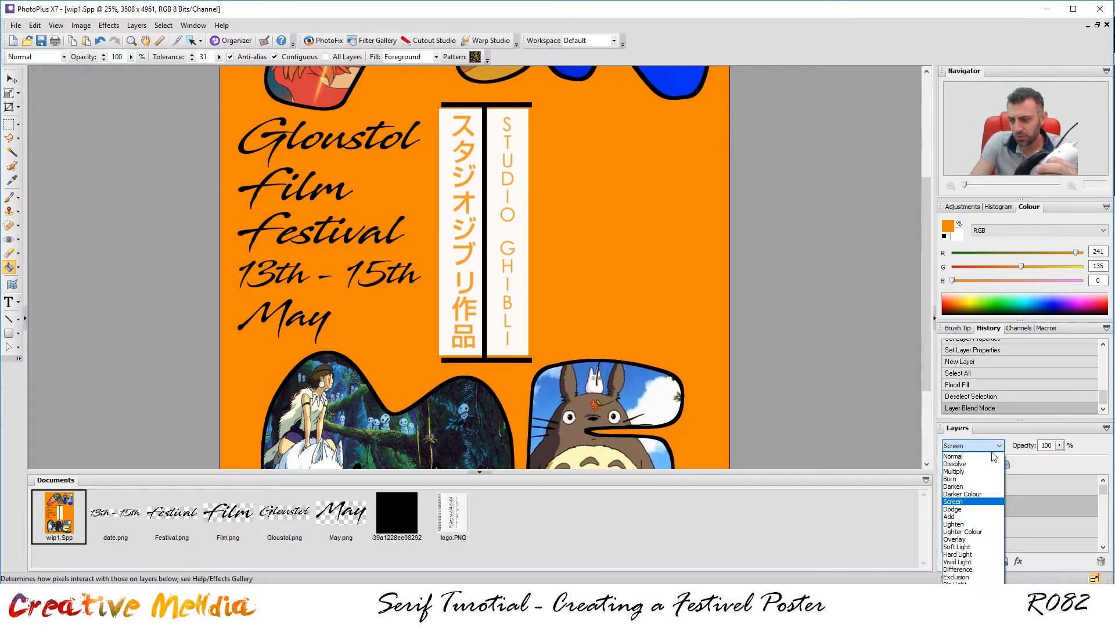
{"action": "left_click", "coordinate": [964, 471]}
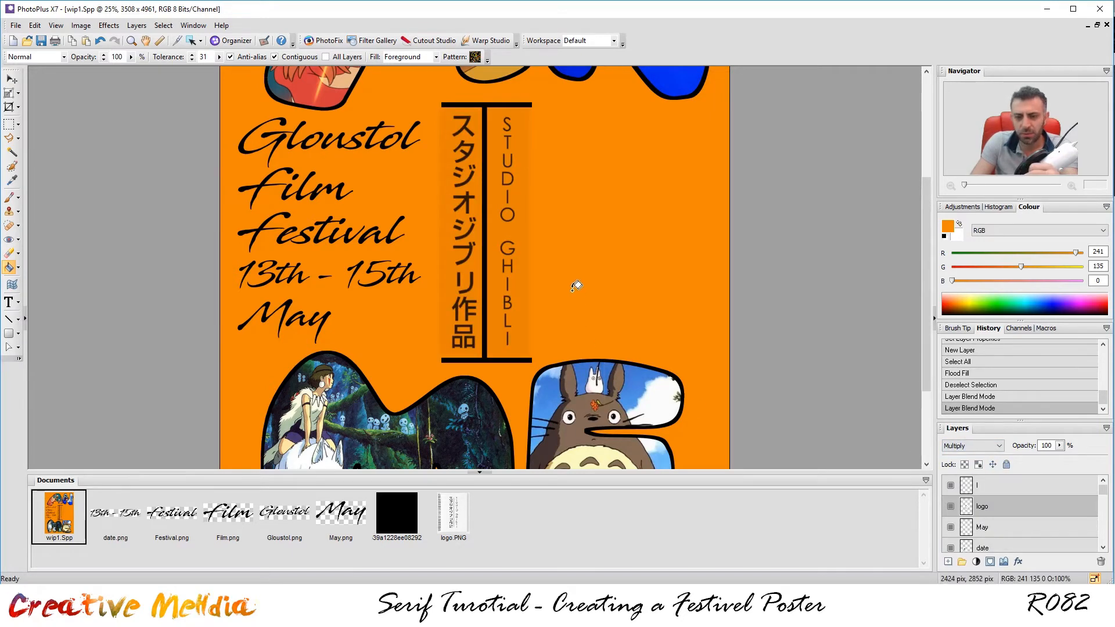
{"action": "scroll", "coordinate": [512, 280], "scroll_direction": "up", "scroll_amount": 2}
{"action": "scroll", "coordinate": [505, 277], "scroll_direction": "down", "scroll_amount": 2}
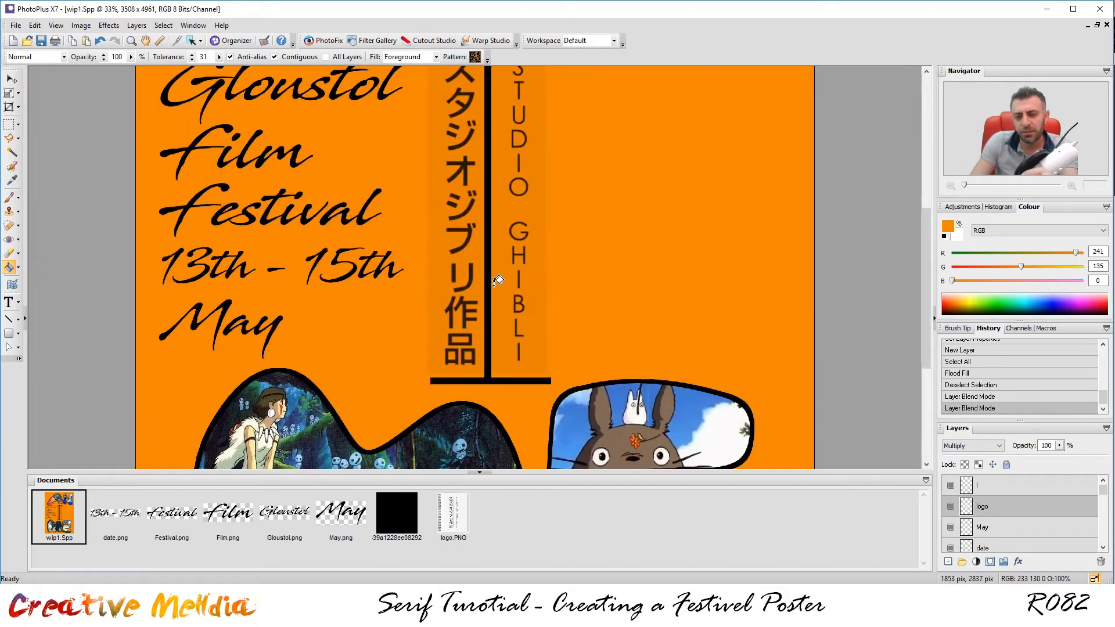
{"action": "scroll", "coordinate": [494, 151], "scroll_direction": "down", "scroll_amount": 1}
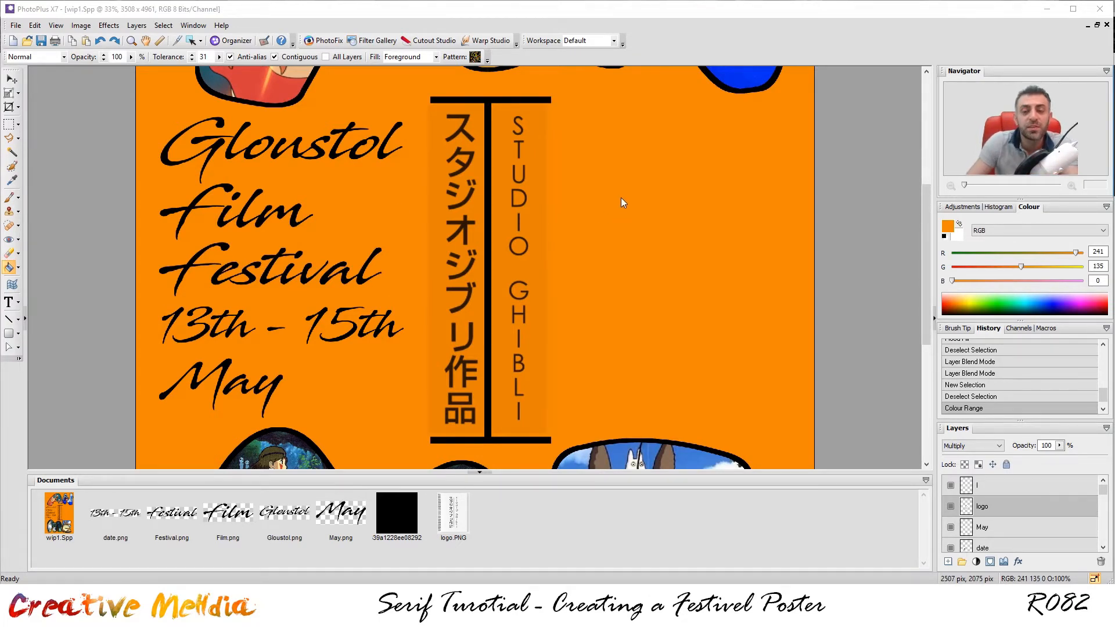
{"action": "scroll", "coordinate": [517, 153], "scroll_direction": "up", "scroll_amount": 1}
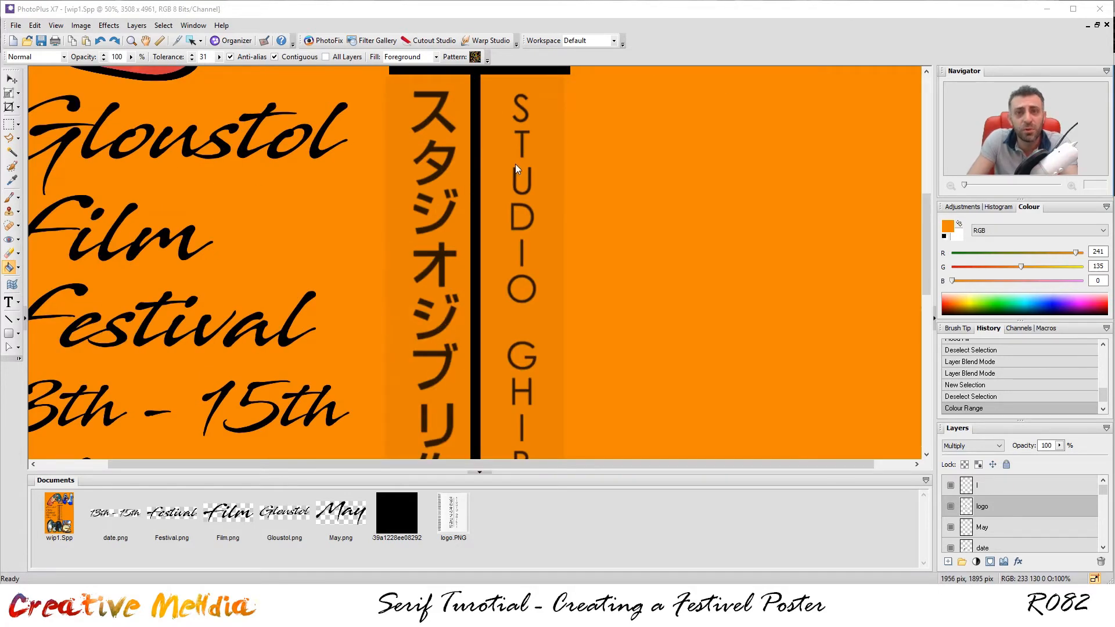
{"action": "scroll", "coordinate": [515, 164], "scroll_direction": "down", "scroll_amount": 1}
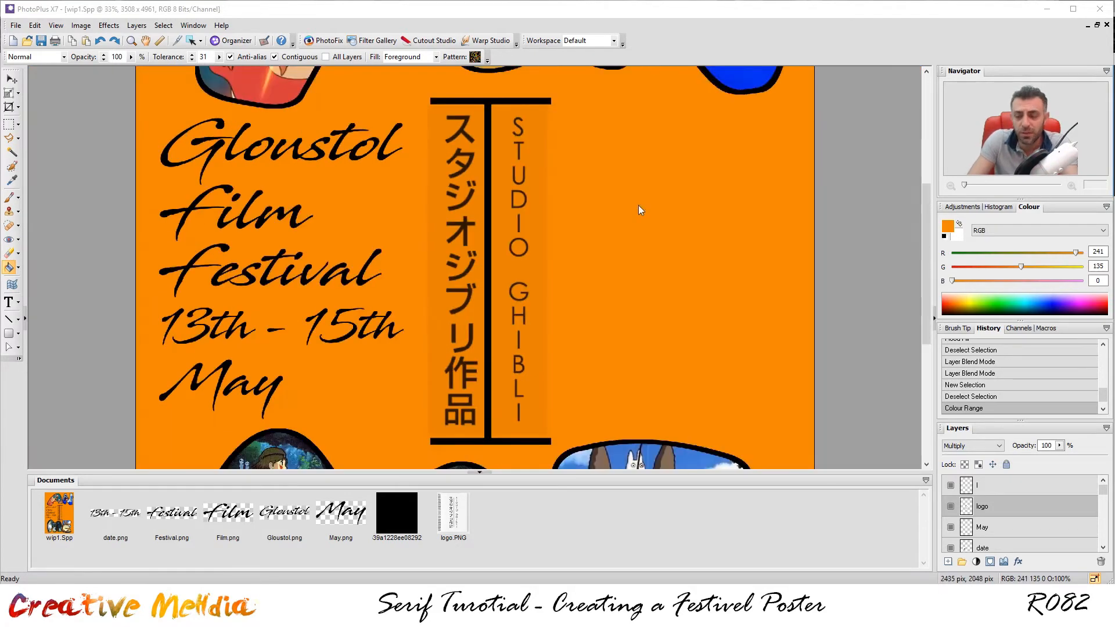
Try Soft Light, Multiply and Screen on the logo, return it to Normal, and open the Select menu.
{"action": "left_click", "coordinate": [981, 445]}
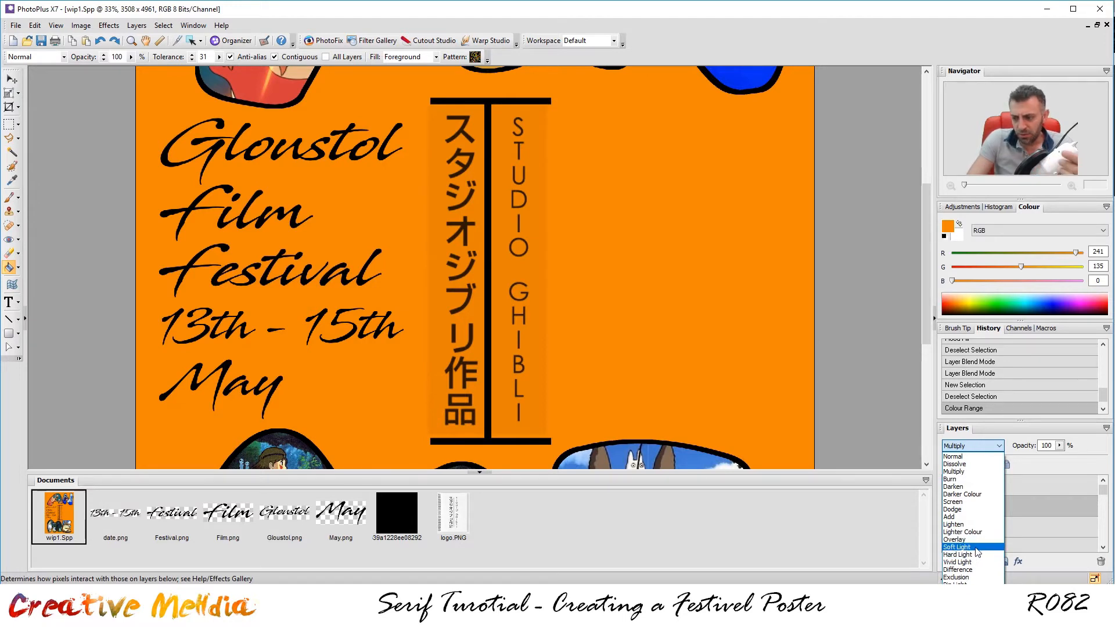
{"action": "left_click", "coordinate": [969, 547]}
{"action": "left_click", "coordinate": [981, 447]}
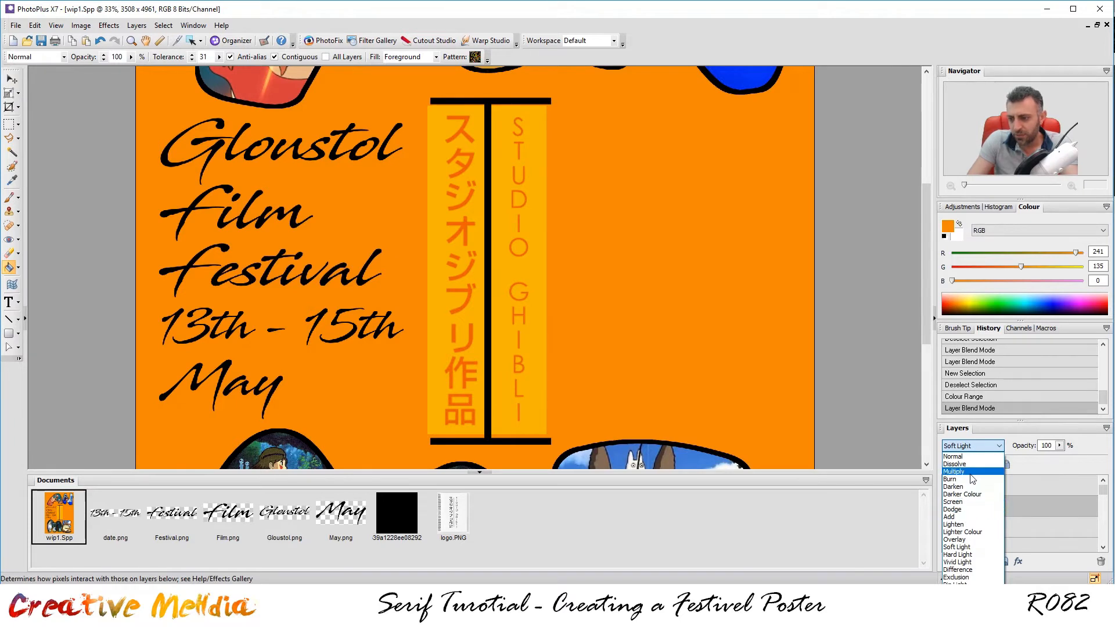
{"action": "left_click", "coordinate": [970, 471]}
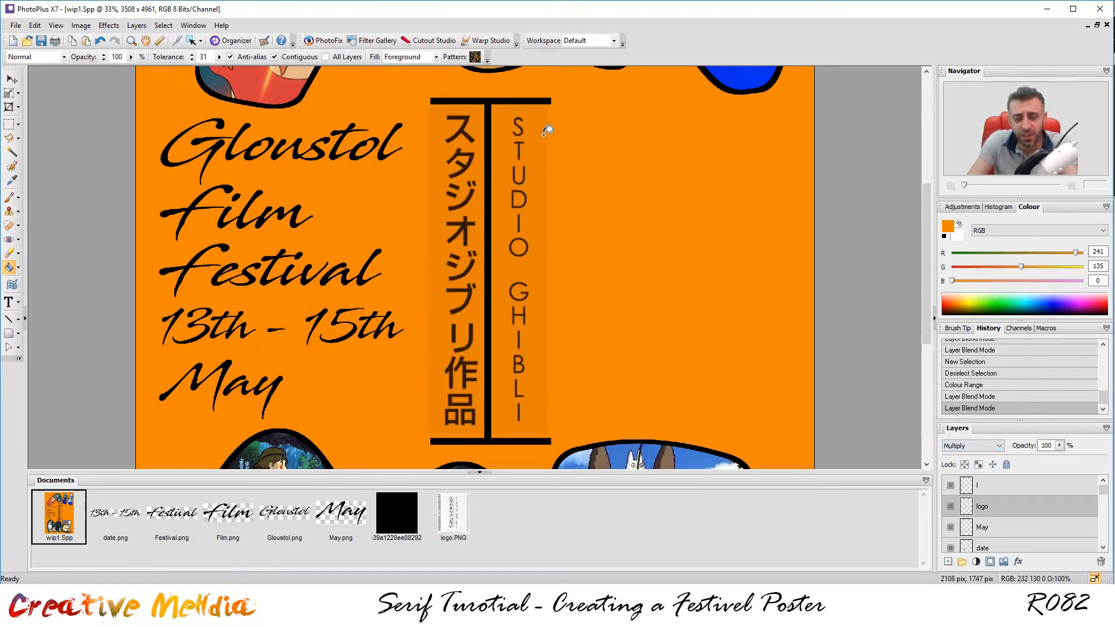
{"action": "left_click", "coordinate": [980, 446]}
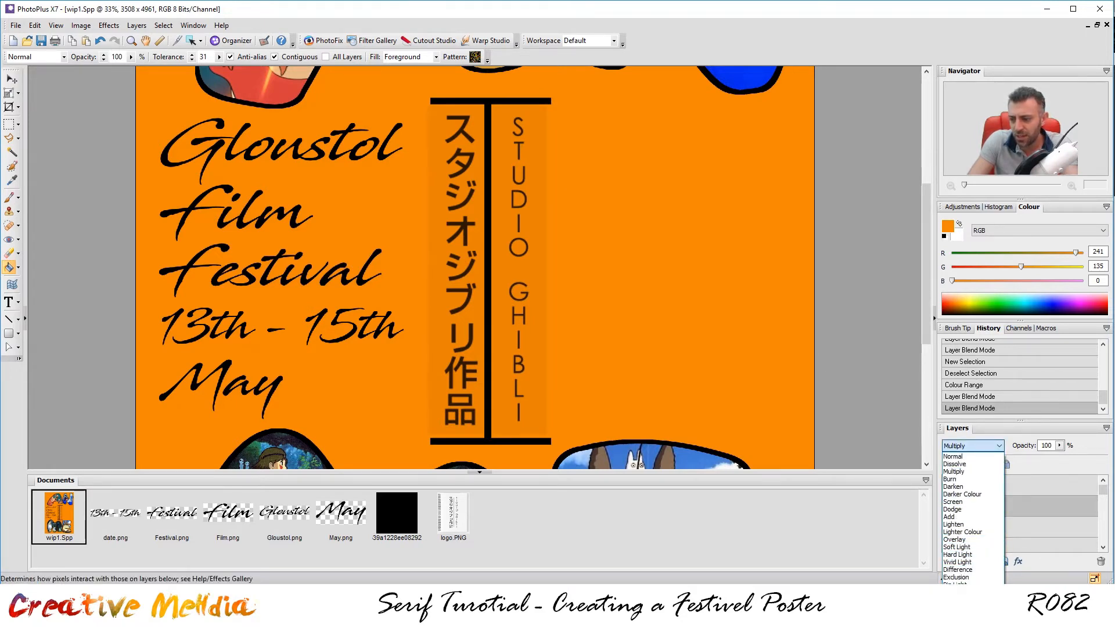
{"action": "left_click", "coordinate": [952, 501]}
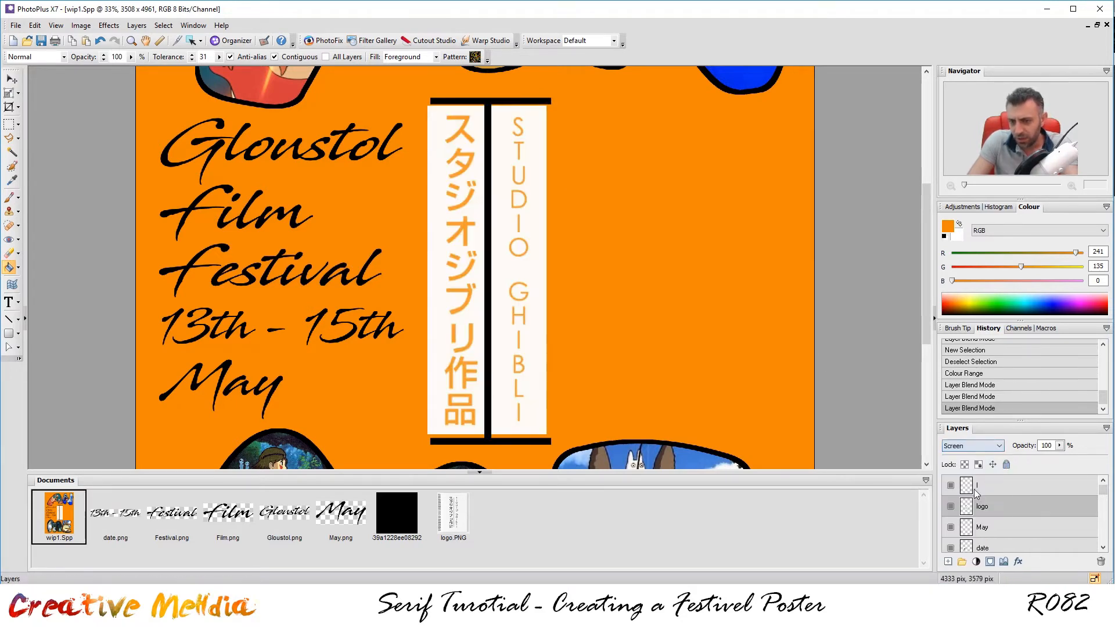
{"action": "left_click", "coordinate": [969, 446]}
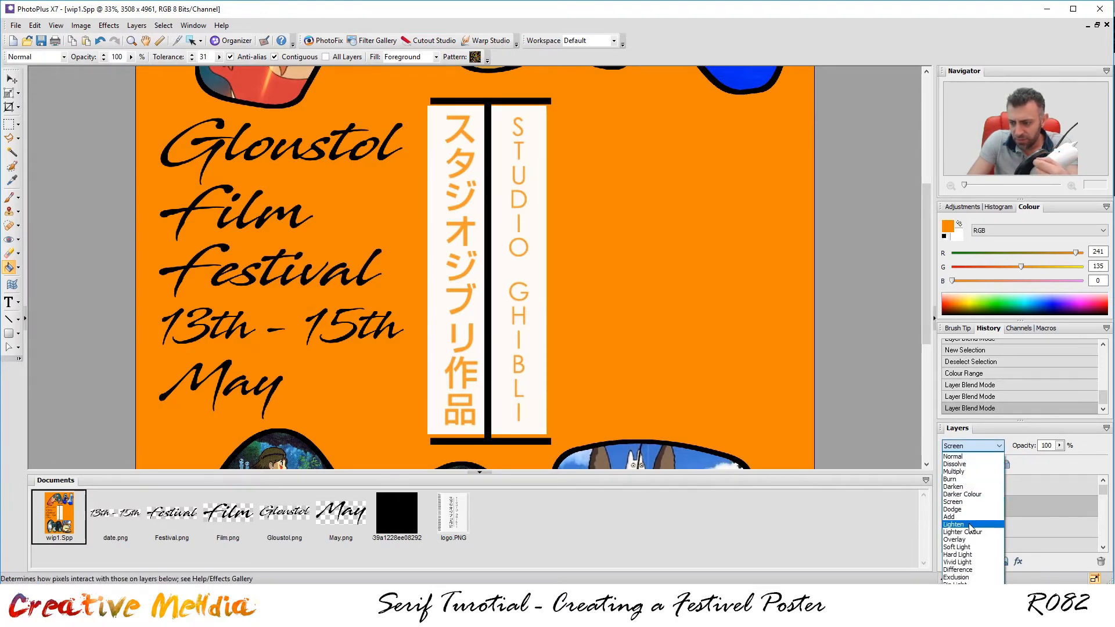
{"action": "left_click", "coordinate": [965, 457]}
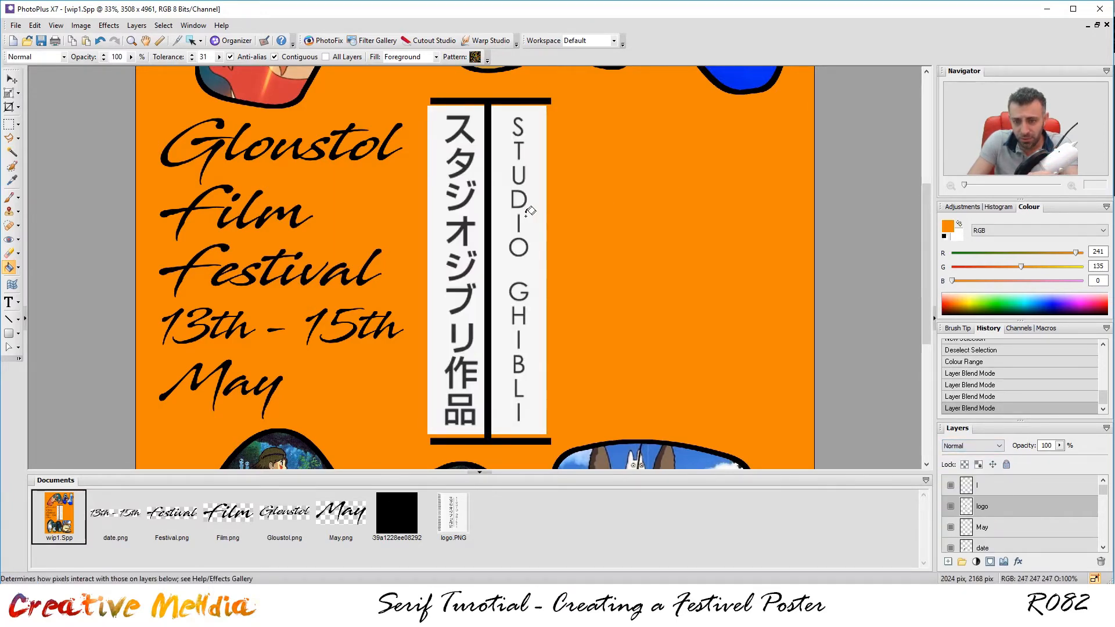
{"action": "scroll", "coordinate": [506, 216], "scroll_direction": "up", "scroll_amount": 3}
{"action": "scroll", "coordinate": [413, 235], "scroll_direction": "up", "scroll_amount": 1}
{"action": "scroll", "coordinate": [411, 237], "scroll_direction": "down", "scroll_amount": 2}
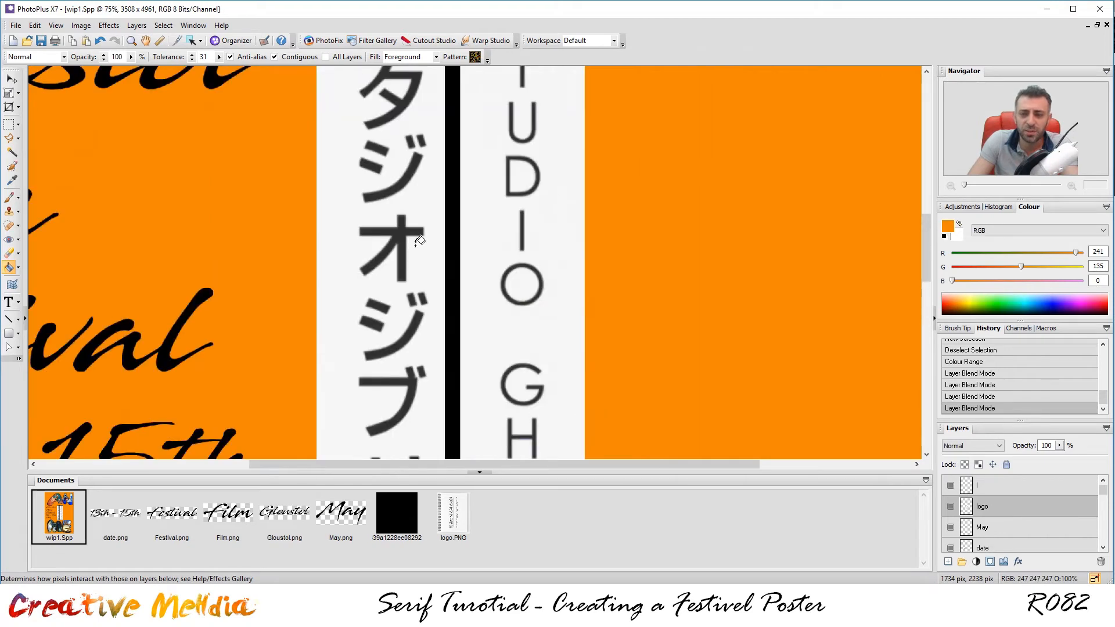
{"action": "scroll", "coordinate": [397, 244], "scroll_direction": "up", "scroll_amount": 1}
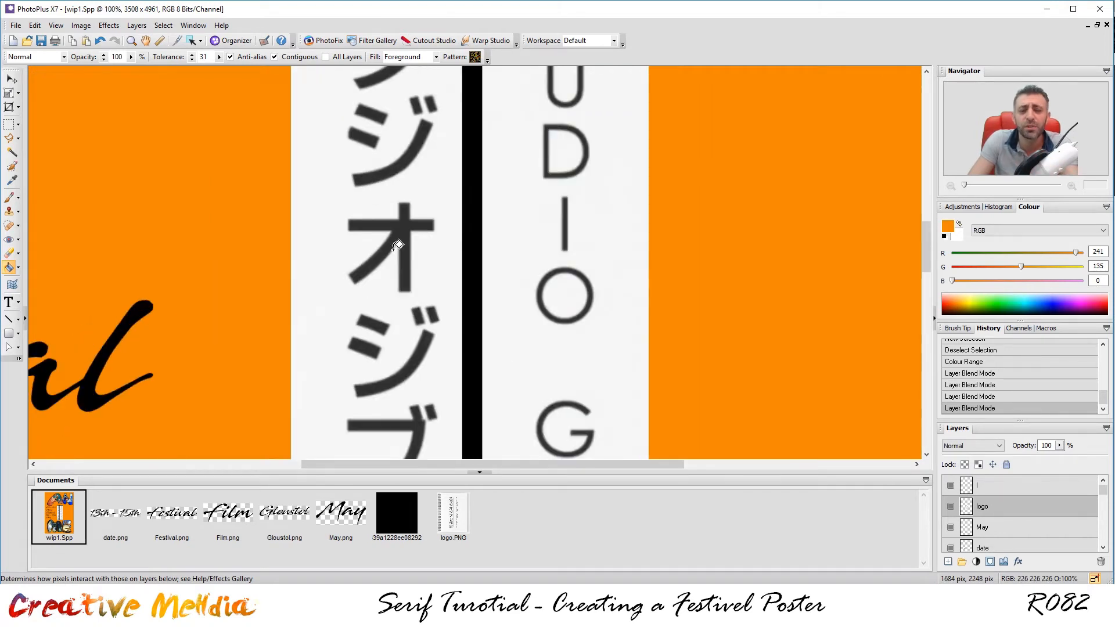
{"action": "scroll", "coordinate": [398, 244], "scroll_direction": "down", "scroll_amount": 2}
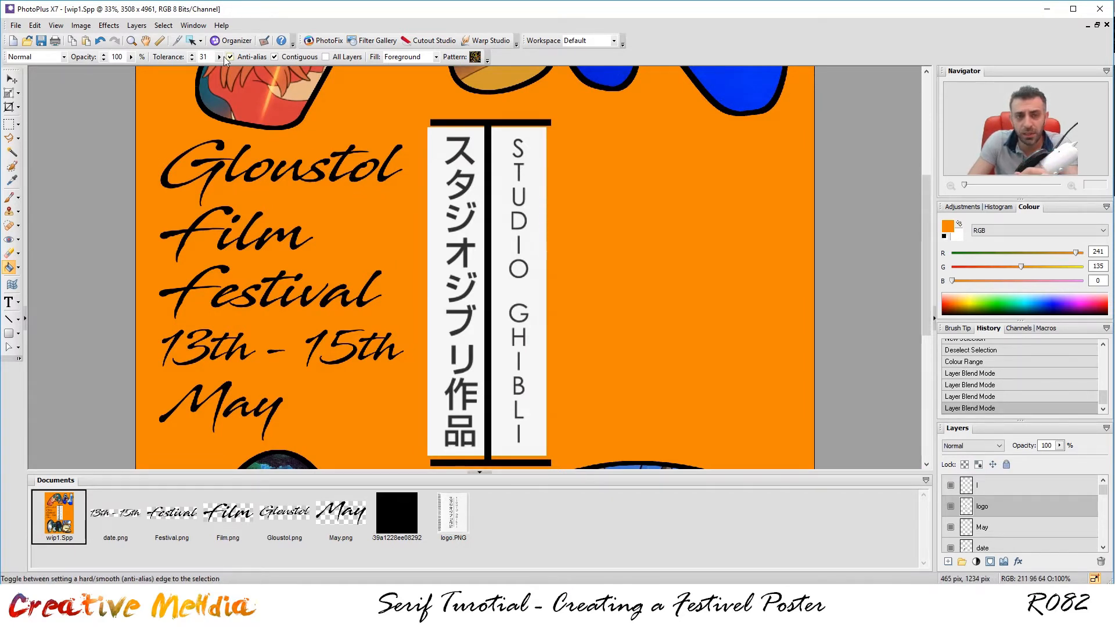
{"action": "left_click", "coordinate": [162, 26]}
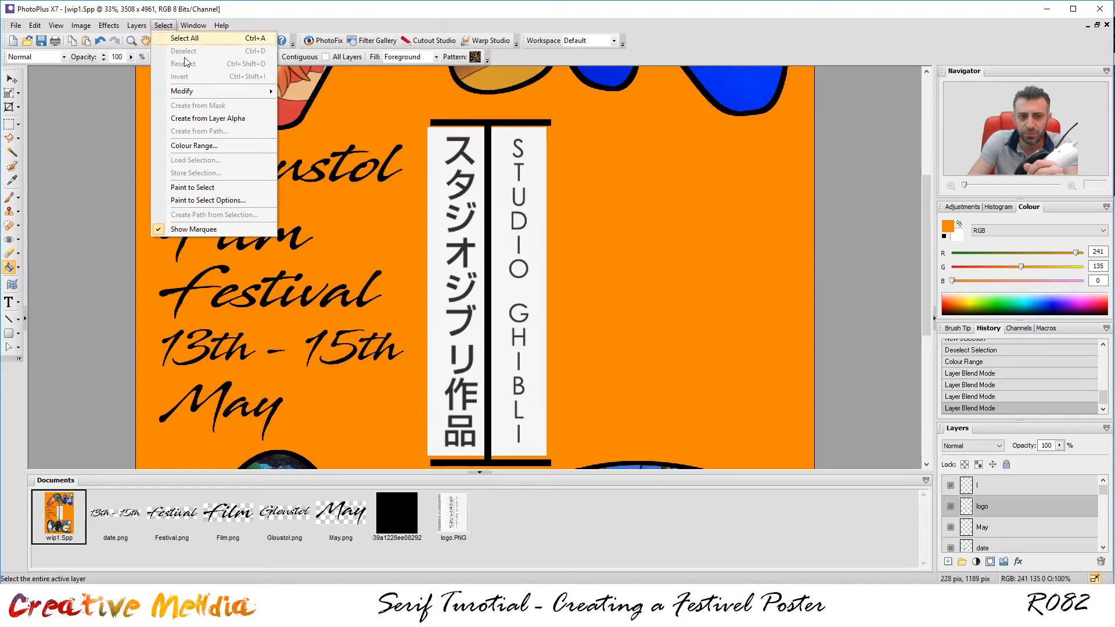
Use Colour Range to select Shadows with a Greyscale preview on the logo layer.
{"action": "left_click", "coordinate": [194, 145]}
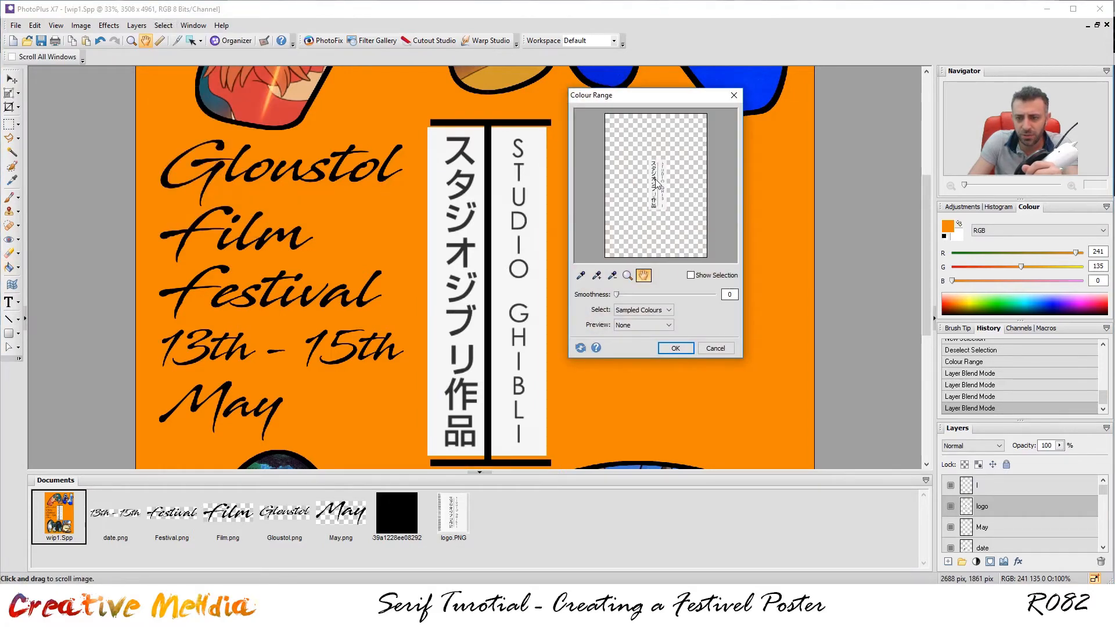
{"action": "left_click", "coordinate": [637, 311]}
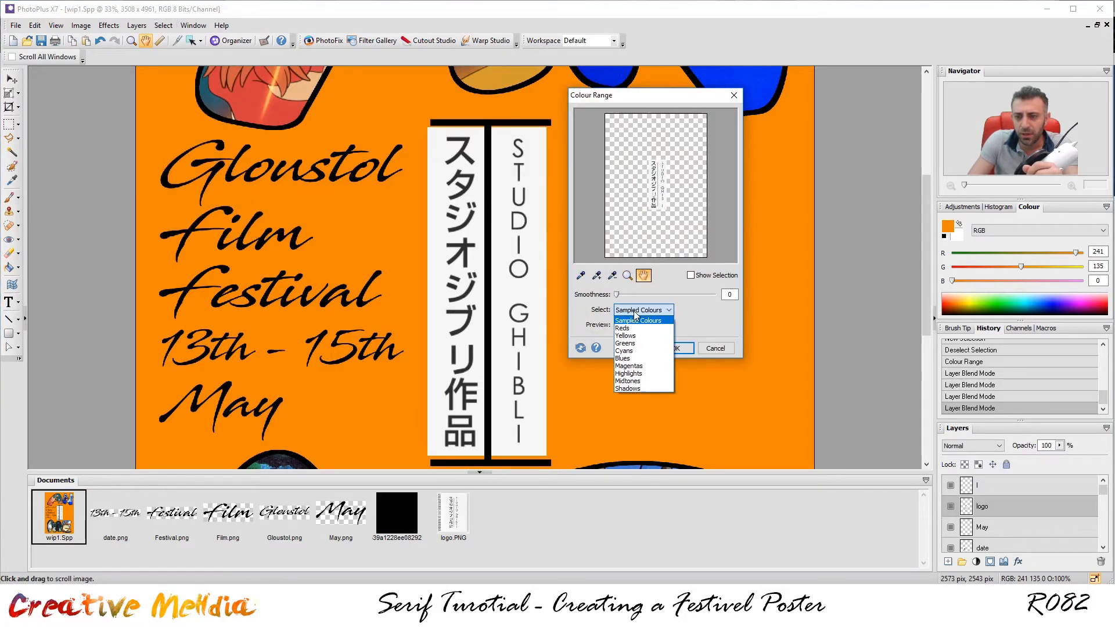
{"action": "left_click", "coordinate": [644, 388]}
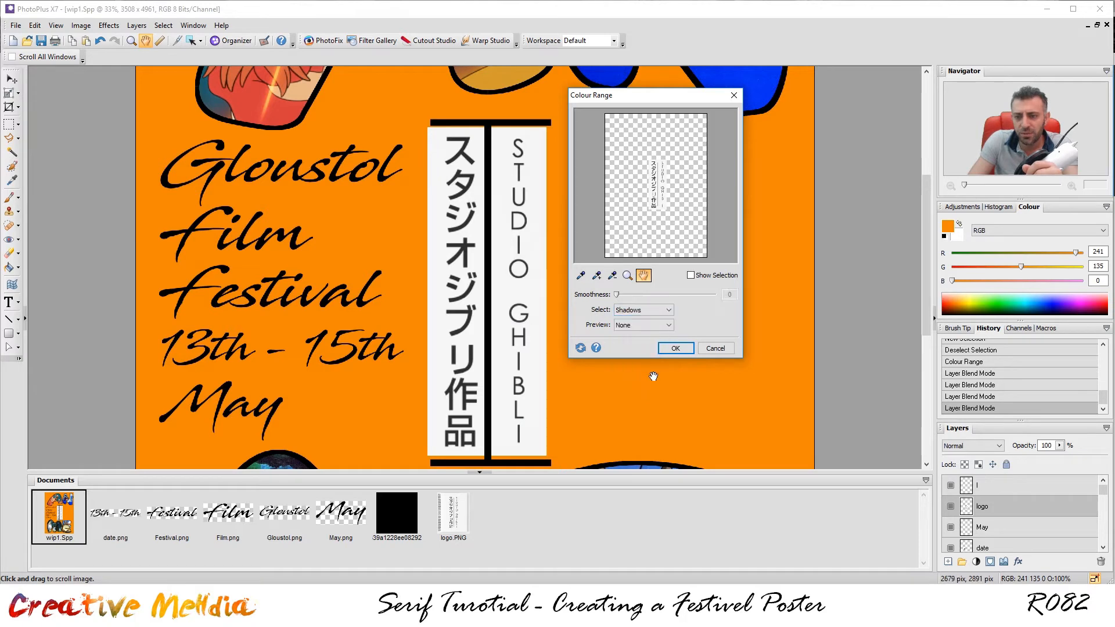
{"action": "left_click", "coordinate": [638, 325]}
{"action": "left_click", "coordinate": [638, 341]}
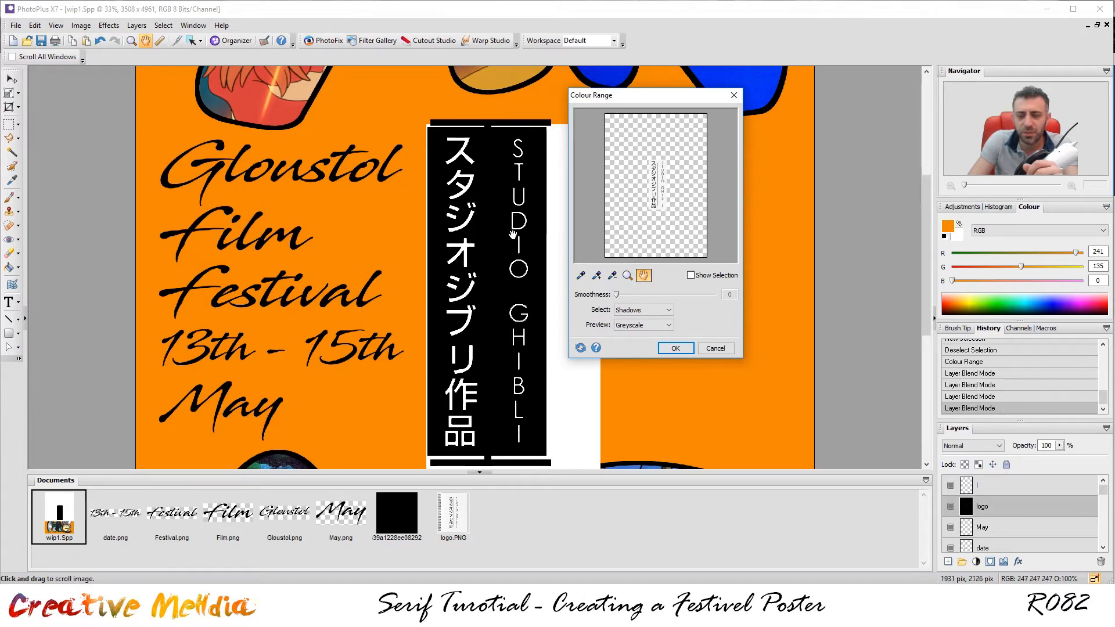
{"action": "left_click", "coordinate": [646, 327]}
{"action": "left_click", "coordinate": [697, 328]}
{"action": "left_click", "coordinate": [665, 348]}
Zoom and pan around the logo to check the selection's marching ants.
{"action": "scroll", "coordinate": [490, 254], "scroll_direction": "up", "scroll_amount": 5}
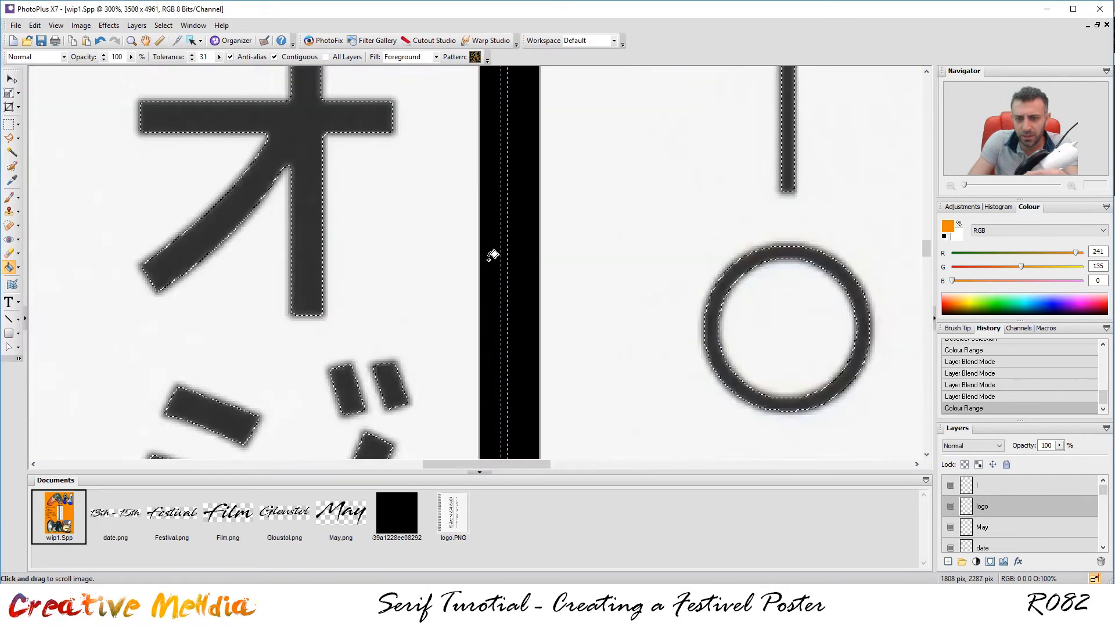
{"action": "scroll", "coordinate": [373, 396], "scroll_direction": "down", "scroll_amount": 1}
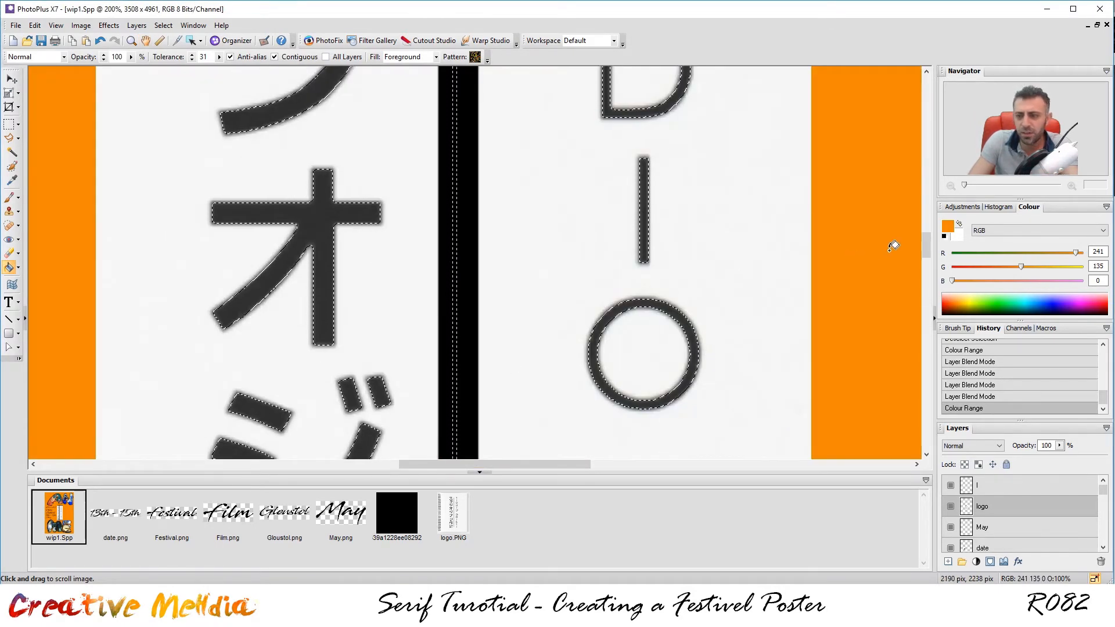
{"action": "left_click_drag", "start_coordinate": [927, 245], "coordinate": [857, 205]}
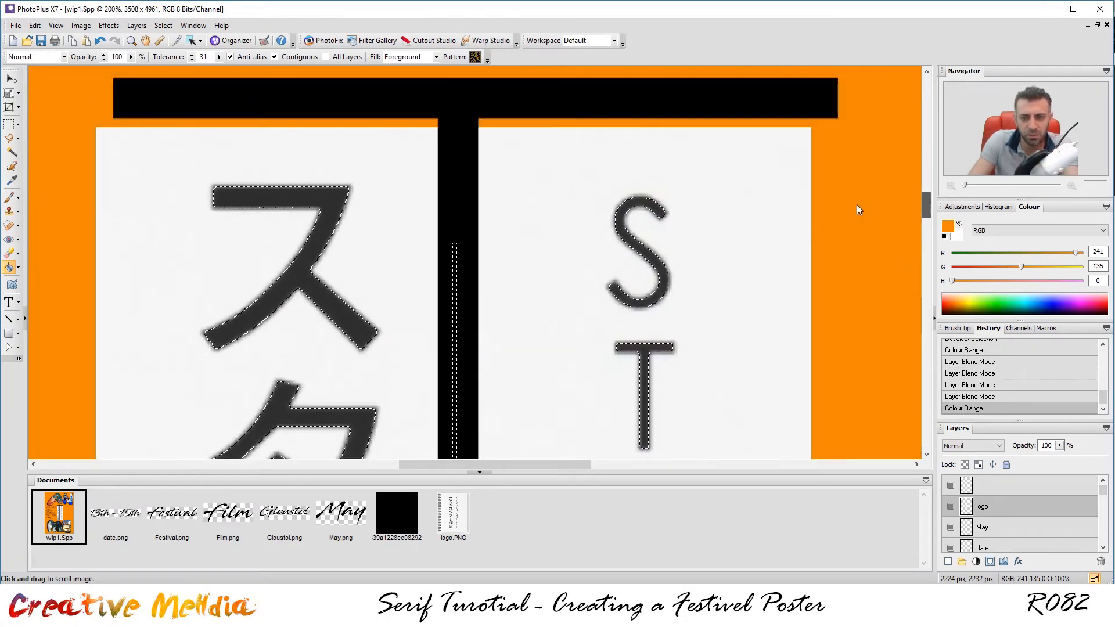
{"action": "scroll", "coordinate": [510, 211], "scroll_direction": "down", "scroll_amount": 6}
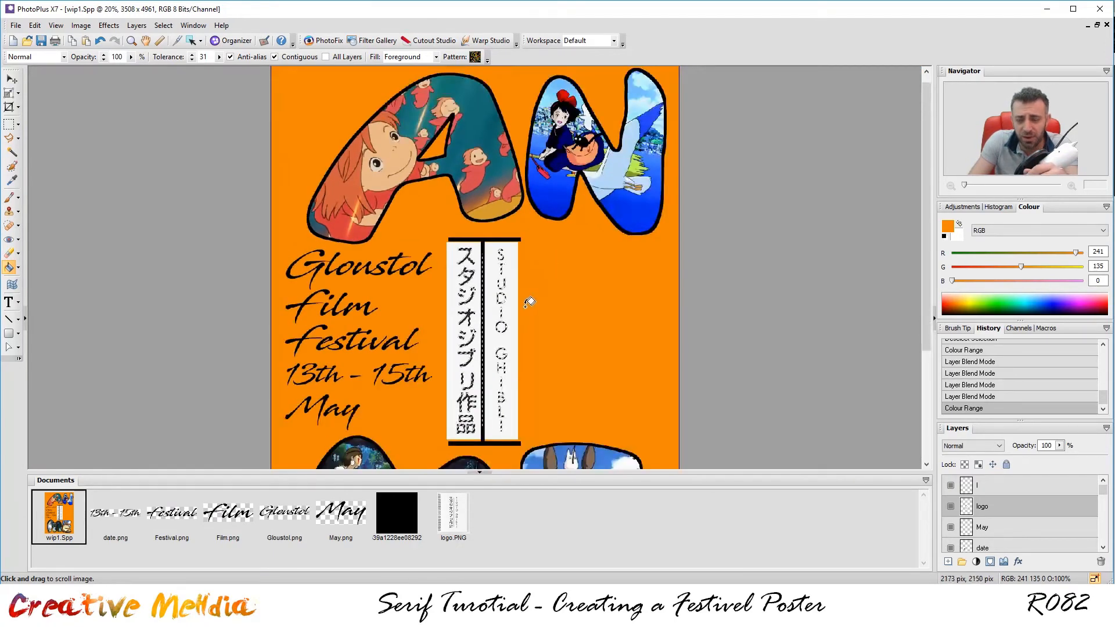
{"action": "scroll", "coordinate": [524, 302], "scroll_direction": "up", "scroll_amount": 1}
{"action": "left_click_drag", "start_coordinate": [924, 305], "coordinate": [922, 340]}
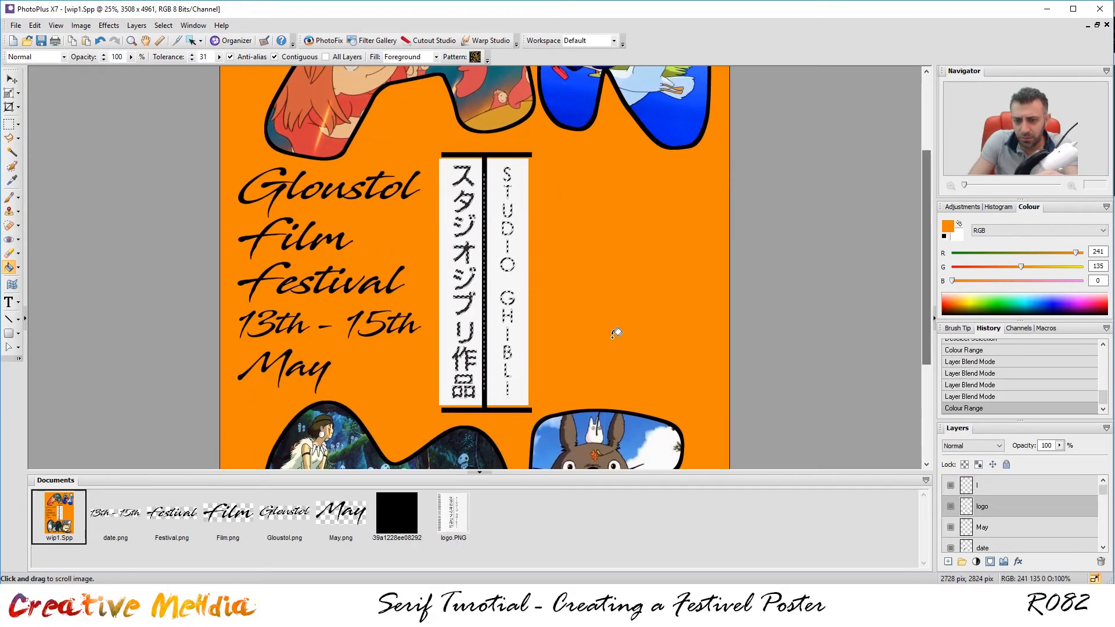
{"action": "scroll", "coordinate": [609, 331], "scroll_direction": "up", "scroll_amount": 2}
{"action": "scroll", "coordinate": [602, 331], "scroll_direction": "down", "scroll_amount": 1}
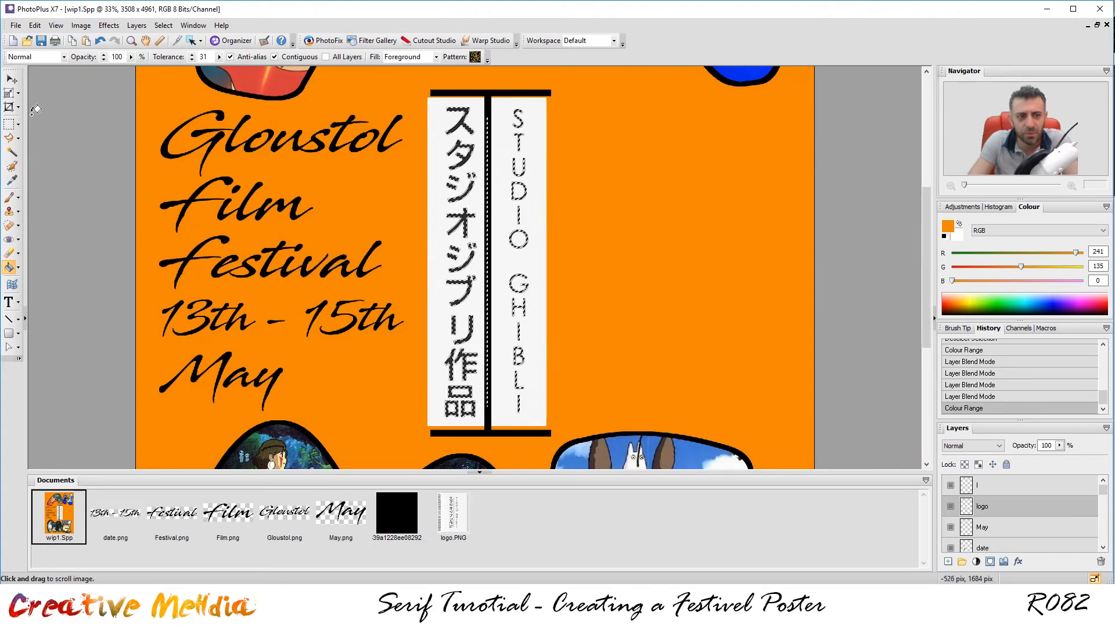
With rectangle selection, add a rectangle right of the logo, then subtract it again.
{"action": "left_click", "coordinate": [8, 124]}
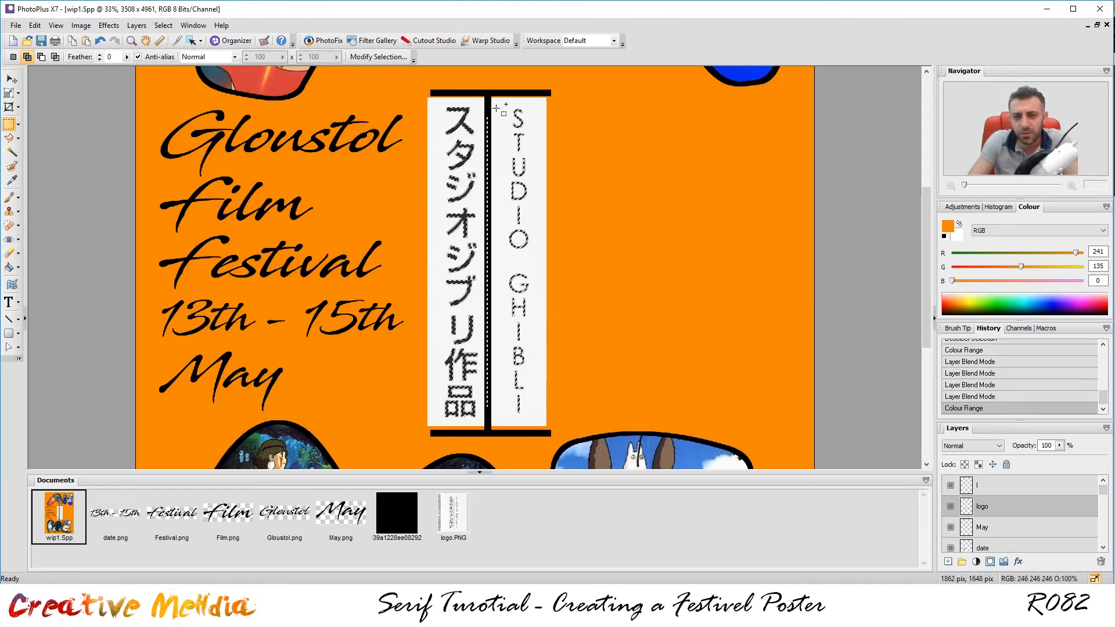
{"action": "key", "text": "alt"}
{"action": "key", "text": "alt"}
{"action": "key", "text": "shift"}
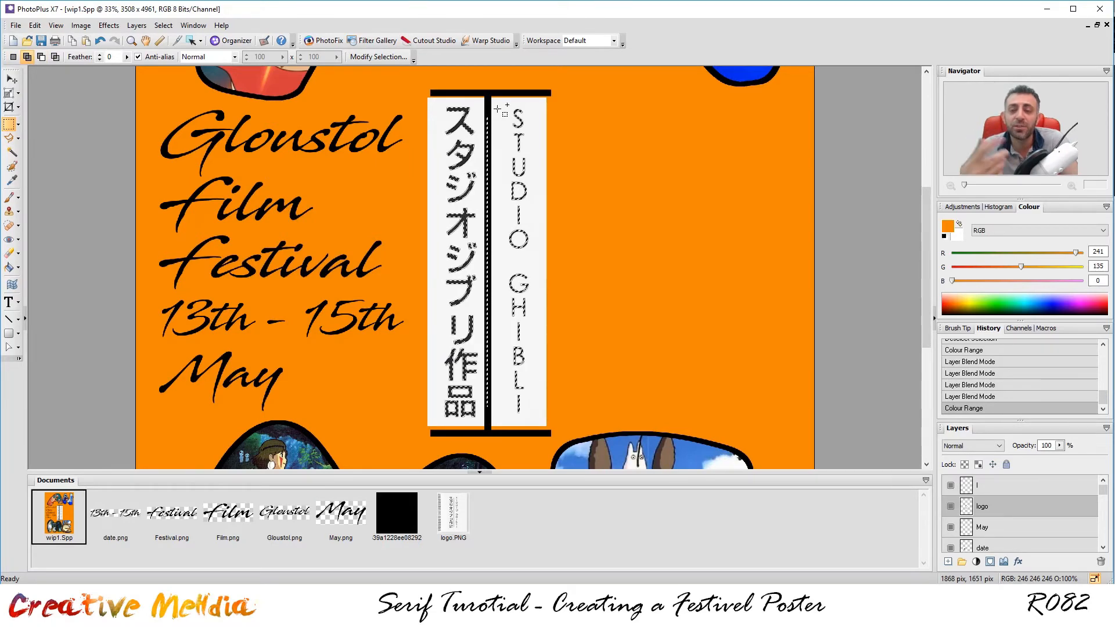
{"action": "left_click_drag", "start_coordinate": [587, 160], "coordinate": [803, 256]}
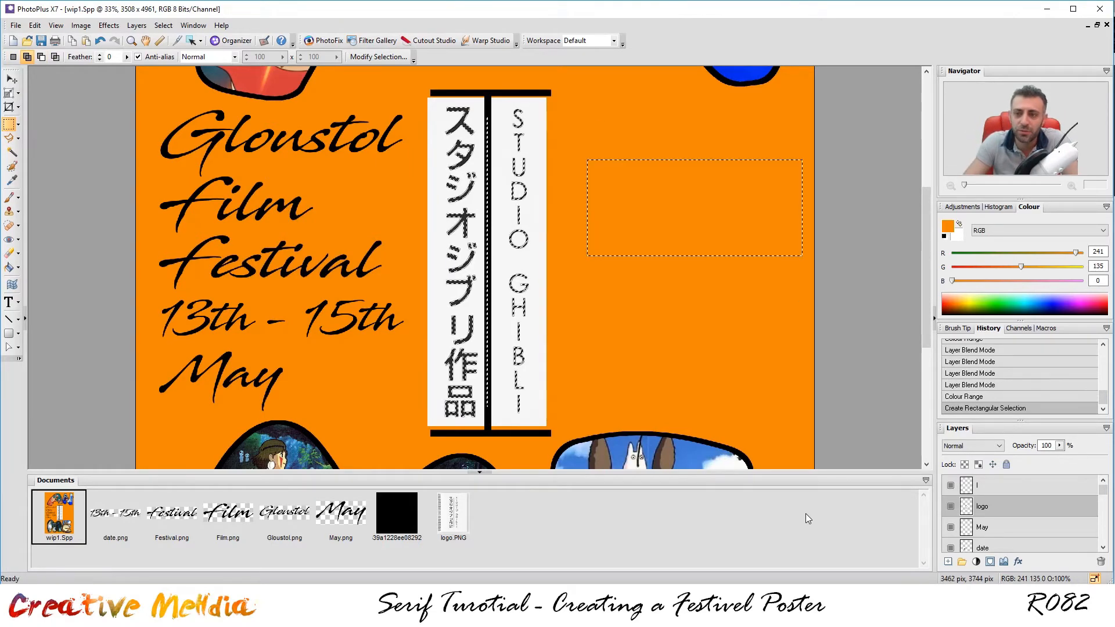
{"action": "key", "text": "alt"}
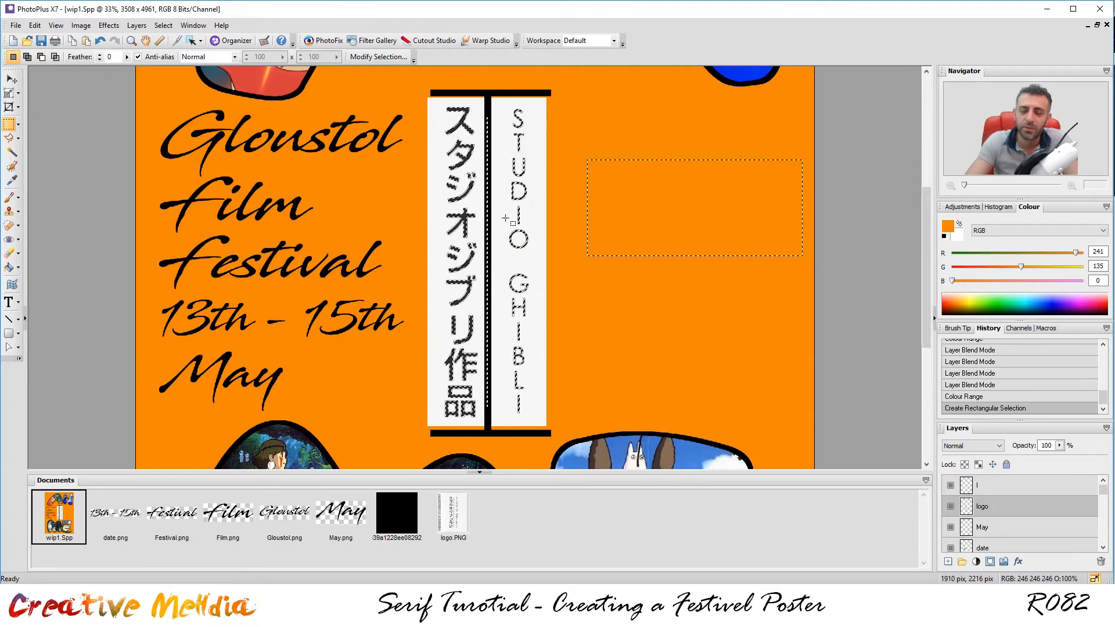
{"action": "key", "text": "alt"}
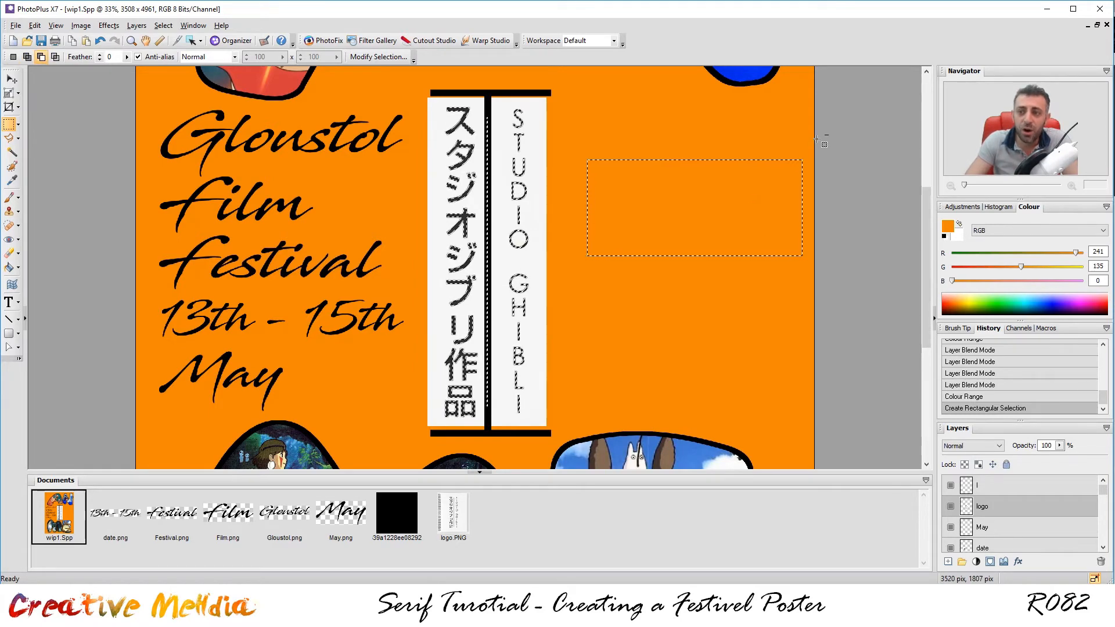
{"action": "left_click_drag", "start_coordinate": [816, 138], "coordinate": [575, 285]}
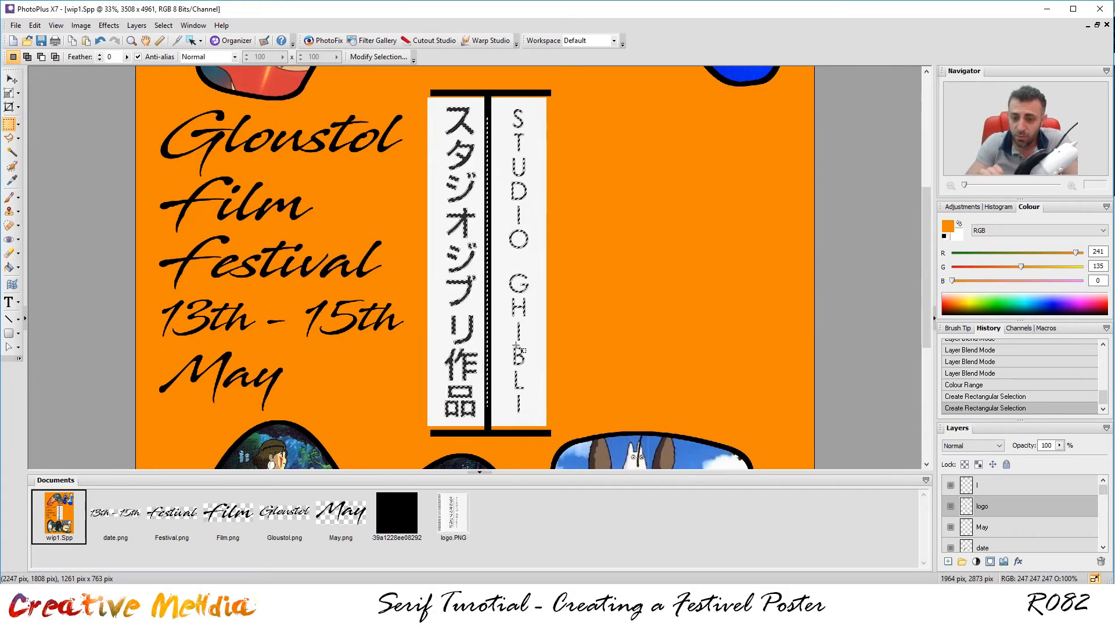
{"action": "scroll", "coordinate": [501, 346], "scroll_direction": "up", "scroll_amount": 1}
{"action": "scroll", "coordinate": [501, 325], "scroll_direction": "down", "scroll_amount": 1}
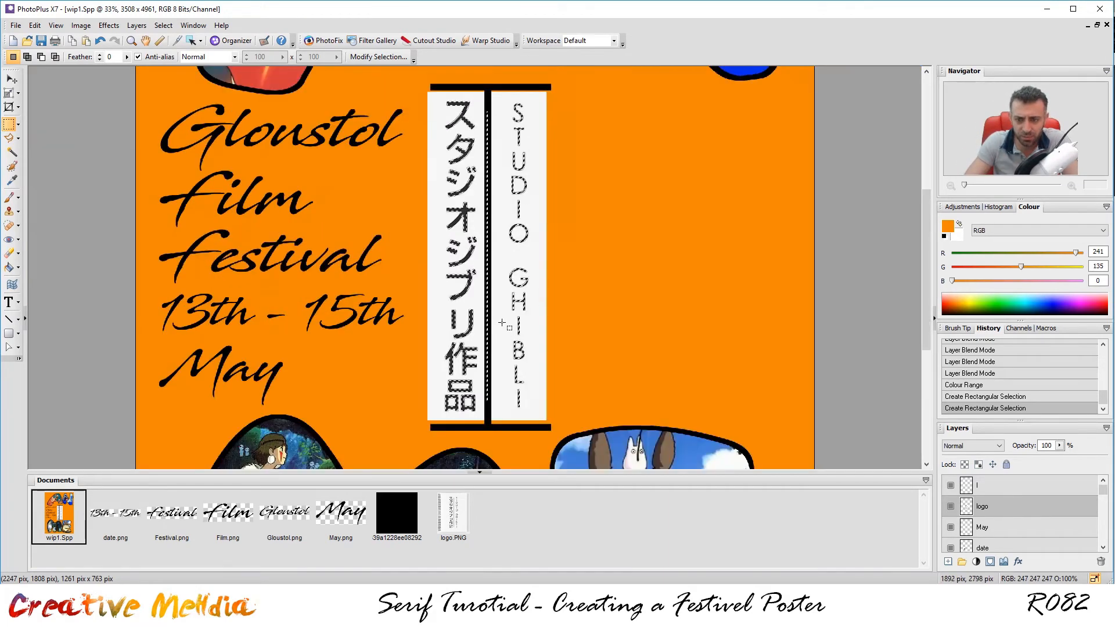
Subtract the thin strip beside the logo's central black bar from the selection.
{"action": "key", "text": "alt"}
{"action": "left_click_drag", "start_coordinate": [498, 103], "coordinate": [489, 422]}
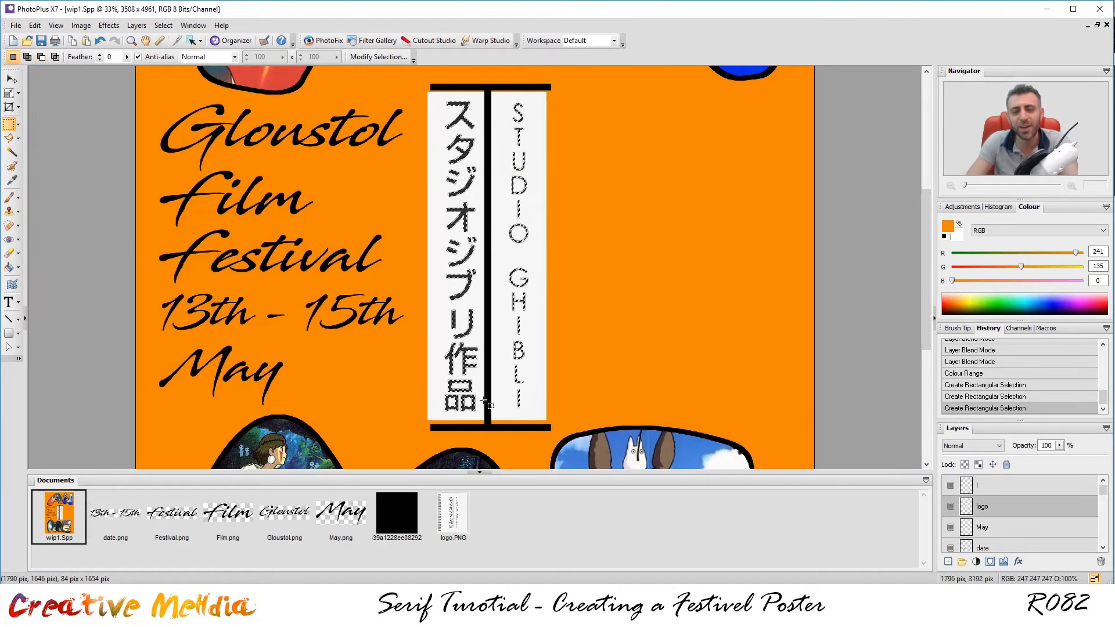
{"action": "scroll", "coordinate": [492, 375], "scroll_direction": "up", "scroll_amount": 1}
{"action": "scroll", "coordinate": [492, 376], "scroll_direction": "down", "scroll_amount": 1}
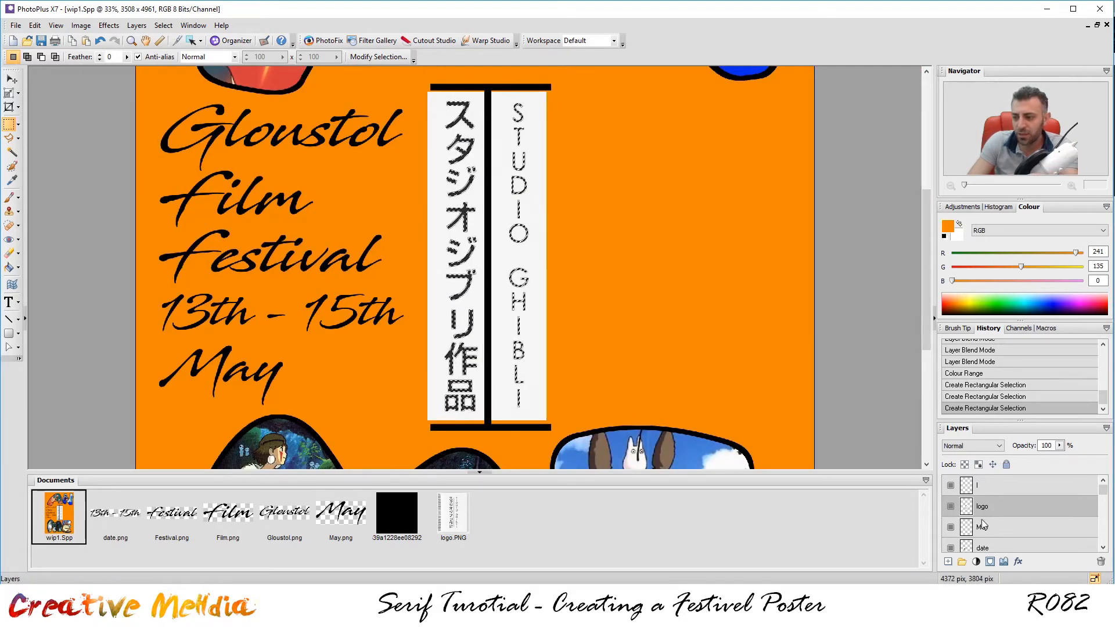
Add a layer named logoFill and flood-fill the selected logo characters with black.
{"action": "left_click", "coordinate": [949, 562]}
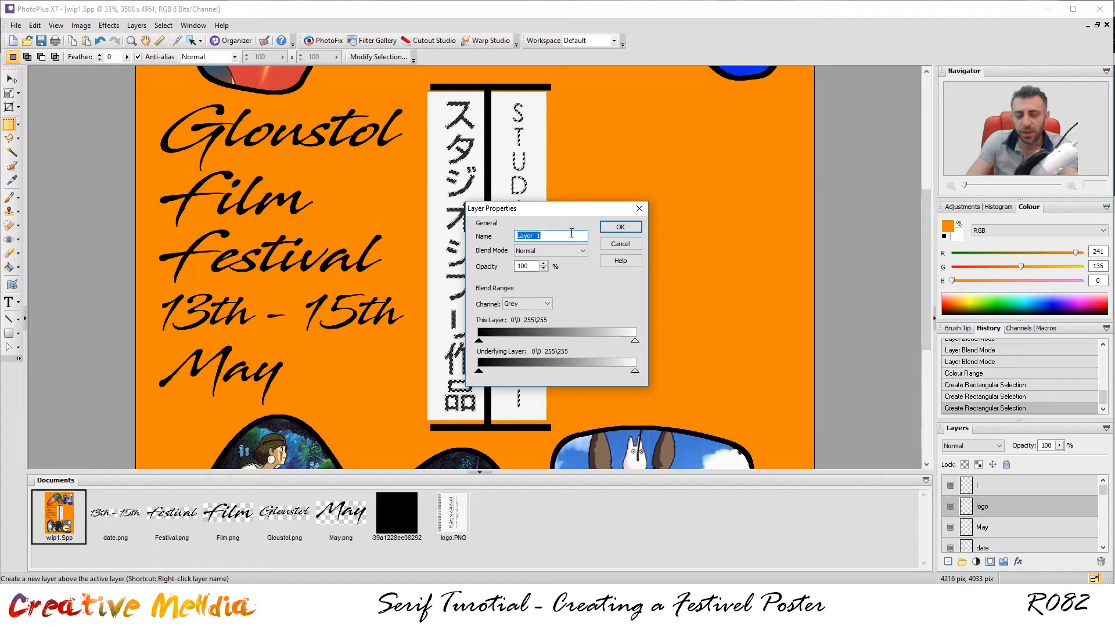
{"action": "type", "text": "logo"}
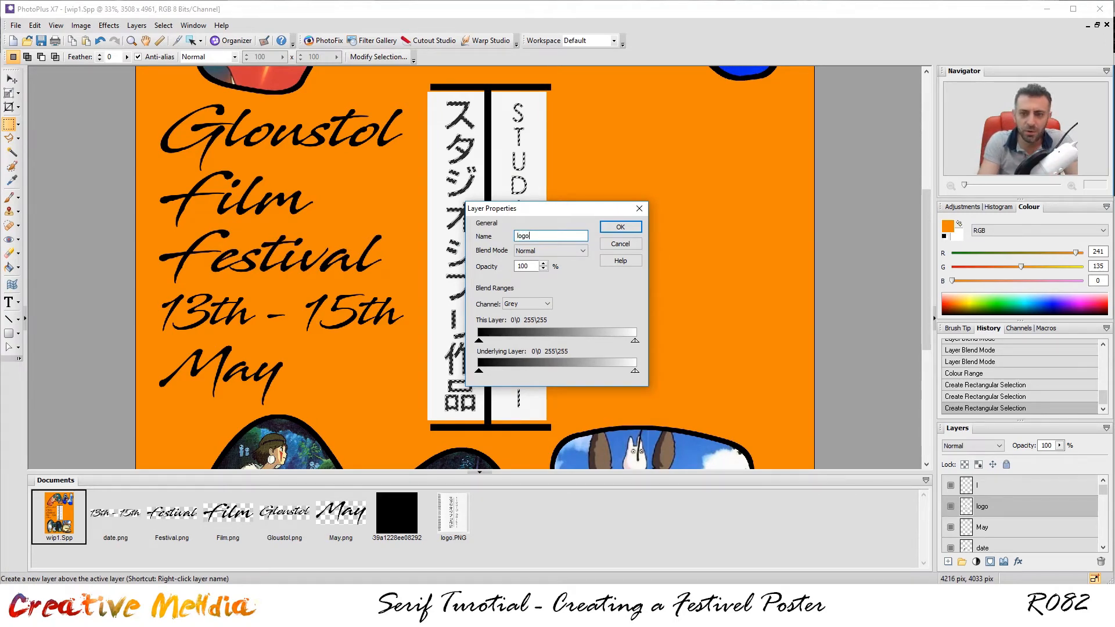
{"action": "type", "text": "Fill"}
{"action": "key", "text": "Return"}
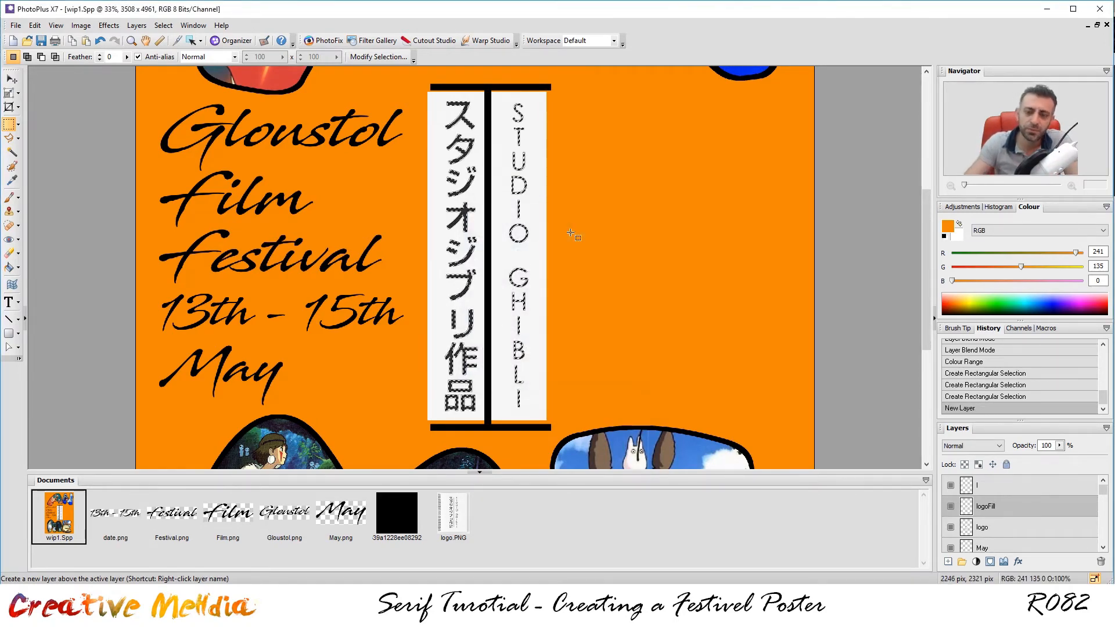
{"action": "scroll", "coordinate": [573, 236], "scroll_direction": "up", "scroll_amount": 5}
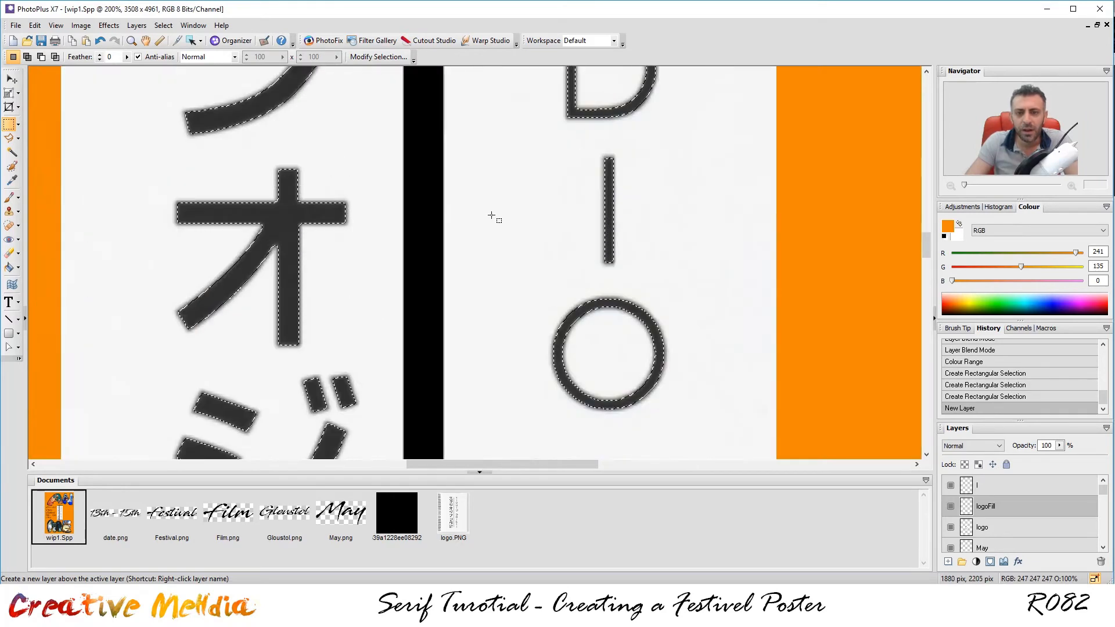
{"action": "left_click", "coordinate": [9, 267]}
{"action": "left_click", "coordinate": [944, 237]}
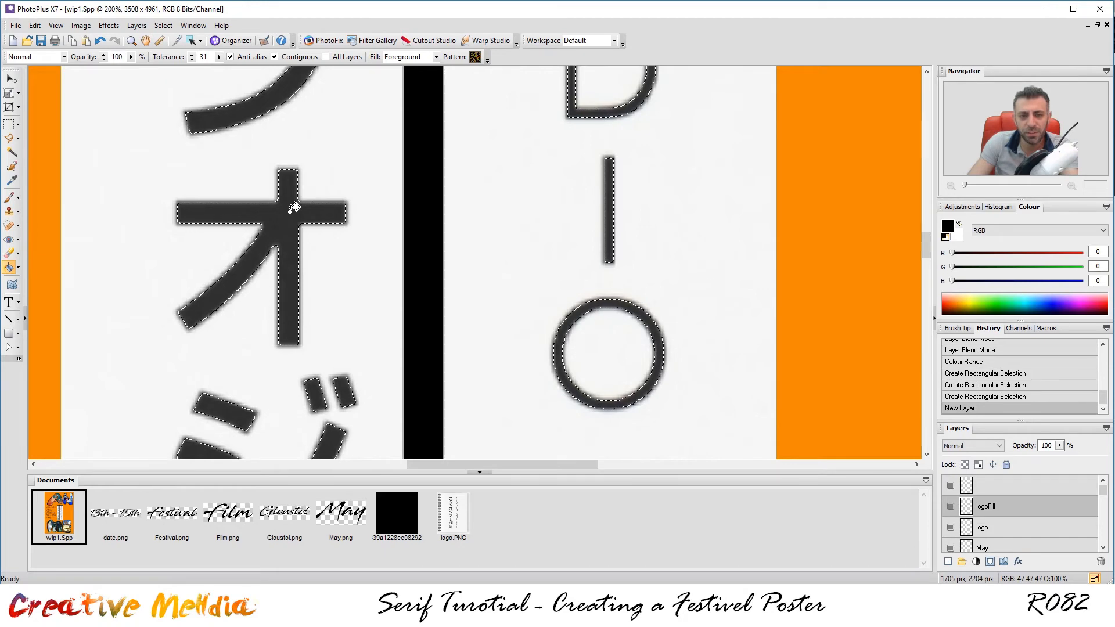
{"action": "left_click", "coordinate": [587, 443]}
Delete the original logo layer with its white strips.
{"action": "scroll", "coordinate": [589, 441], "scroll_direction": "down", "scroll_amount": 4}
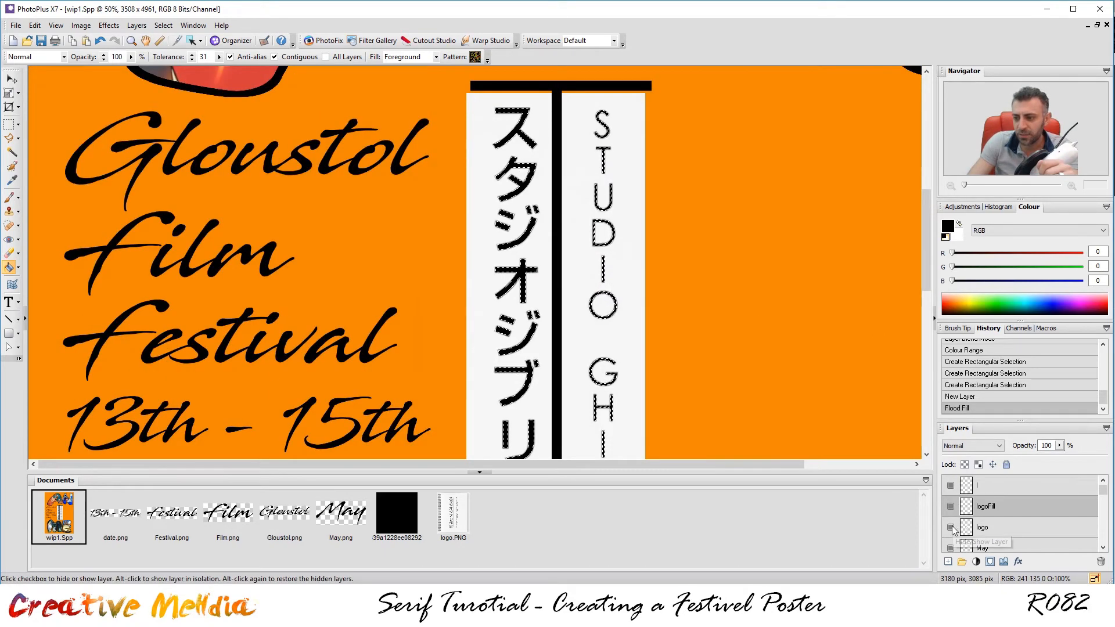
{"action": "left_click", "coordinate": [1004, 533]}
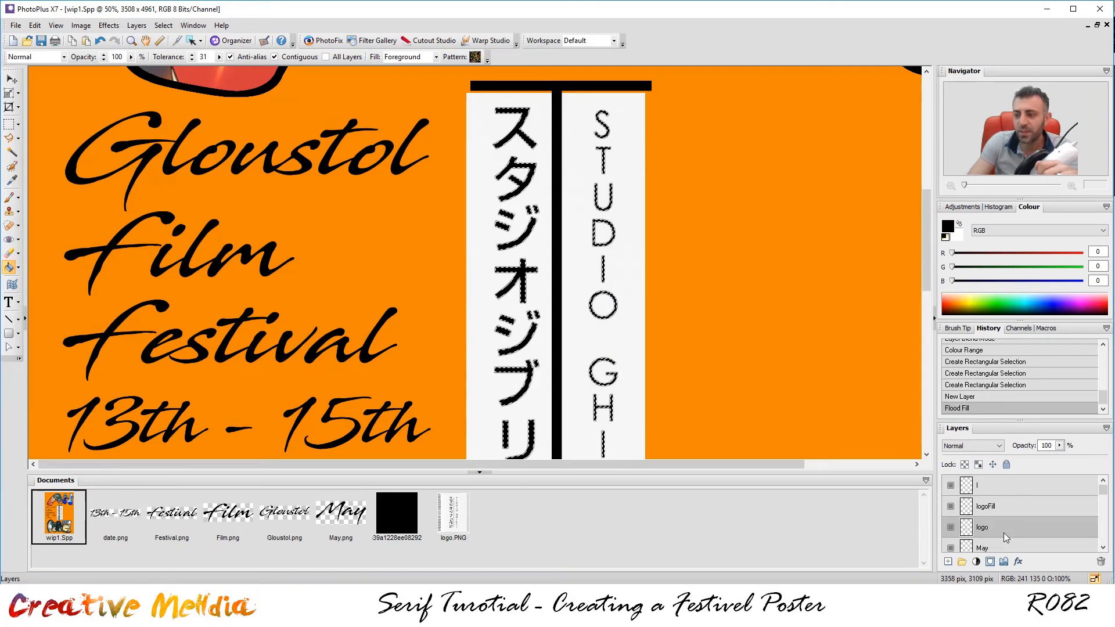
{"action": "left_click", "coordinate": [1100, 562]}
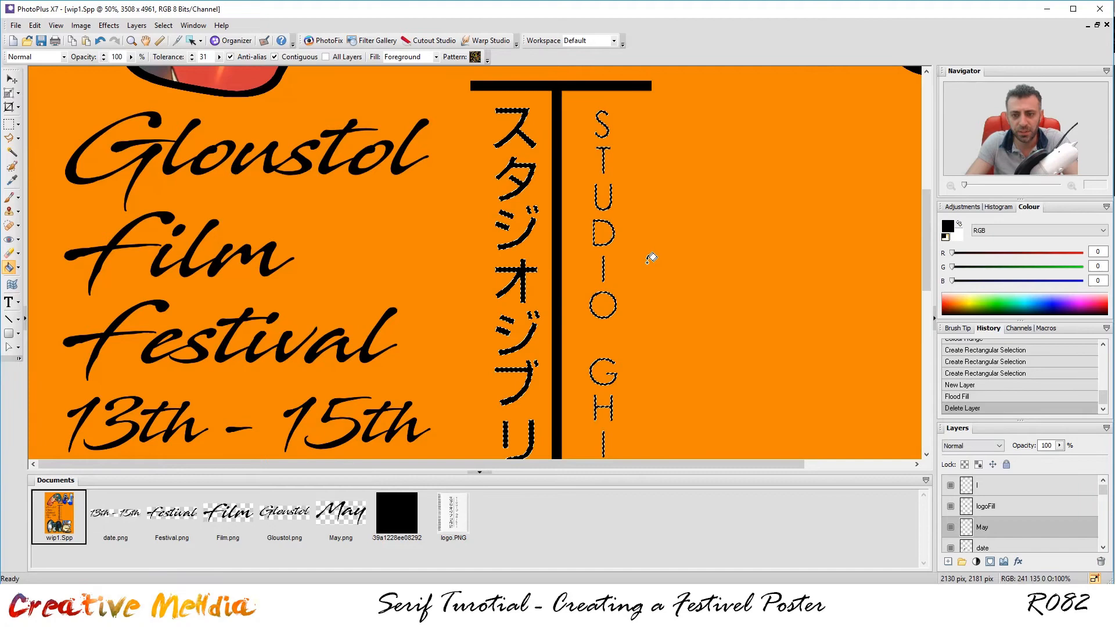
{"action": "left_click", "coordinate": [163, 26]}
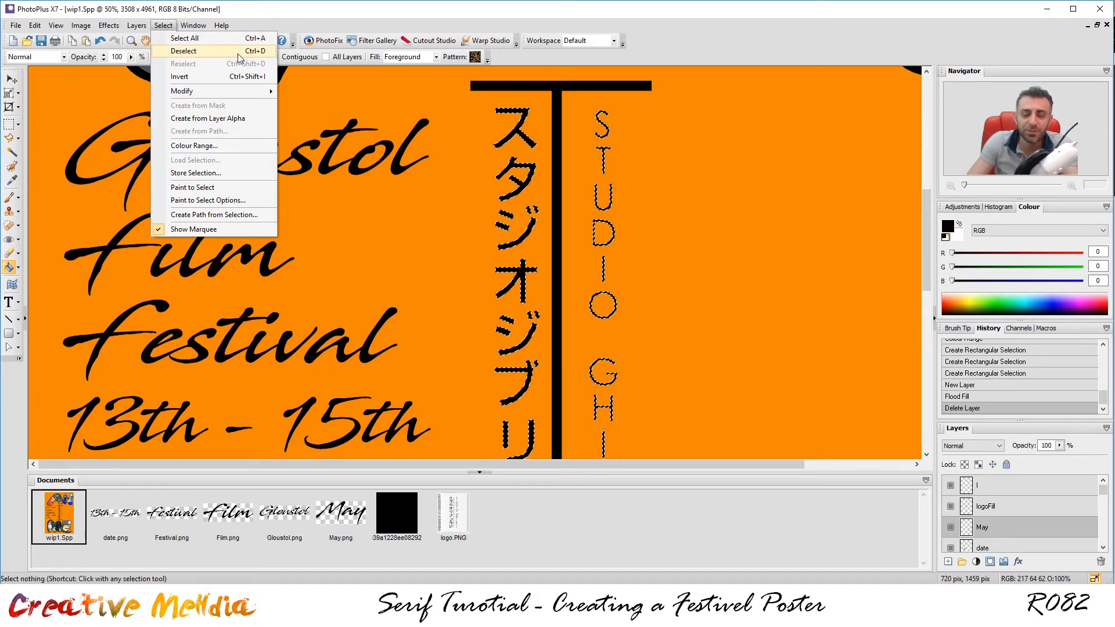
{"action": "left_click", "coordinate": [188, 51]}
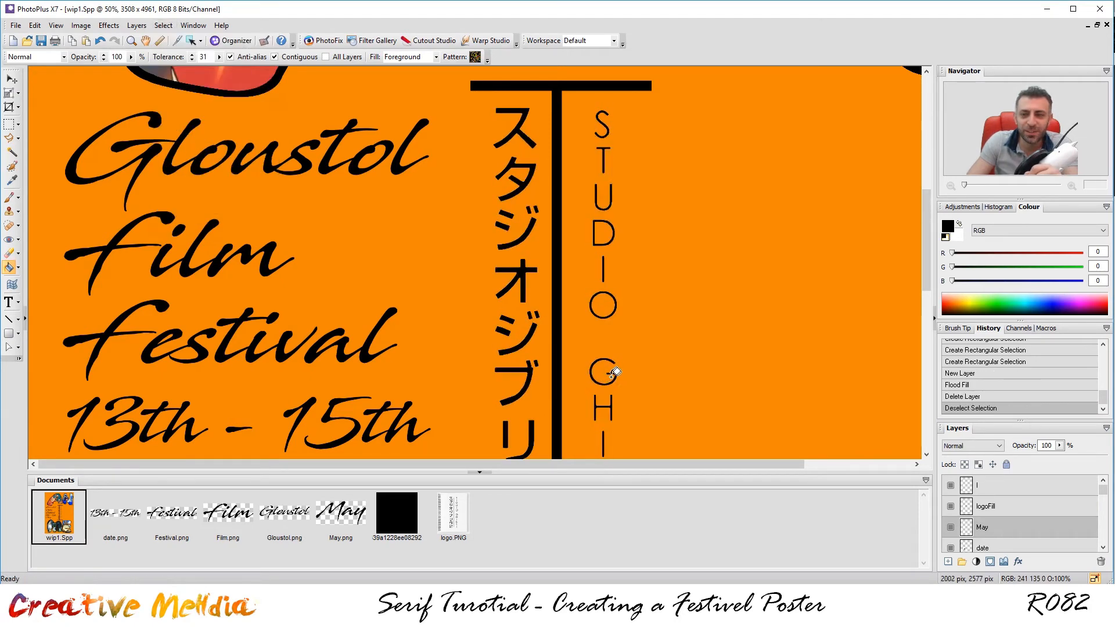
{"action": "scroll", "coordinate": [714, 316], "scroll_direction": "down", "scroll_amount": 3}
{"action": "scroll", "coordinate": [709, 319], "scroll_direction": "up", "scroll_amount": 5}
{"action": "scroll", "coordinate": [653, 316], "scroll_direction": "down", "scroll_amount": 5}
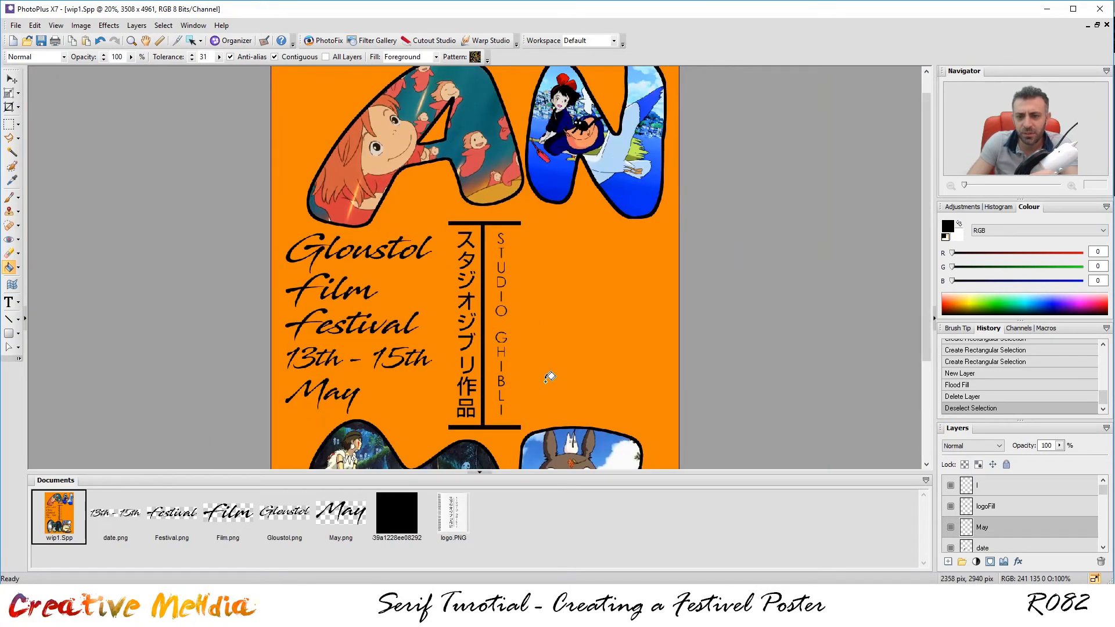
{"action": "scroll", "coordinate": [549, 376], "scroll_direction": "up", "scroll_amount": 5}
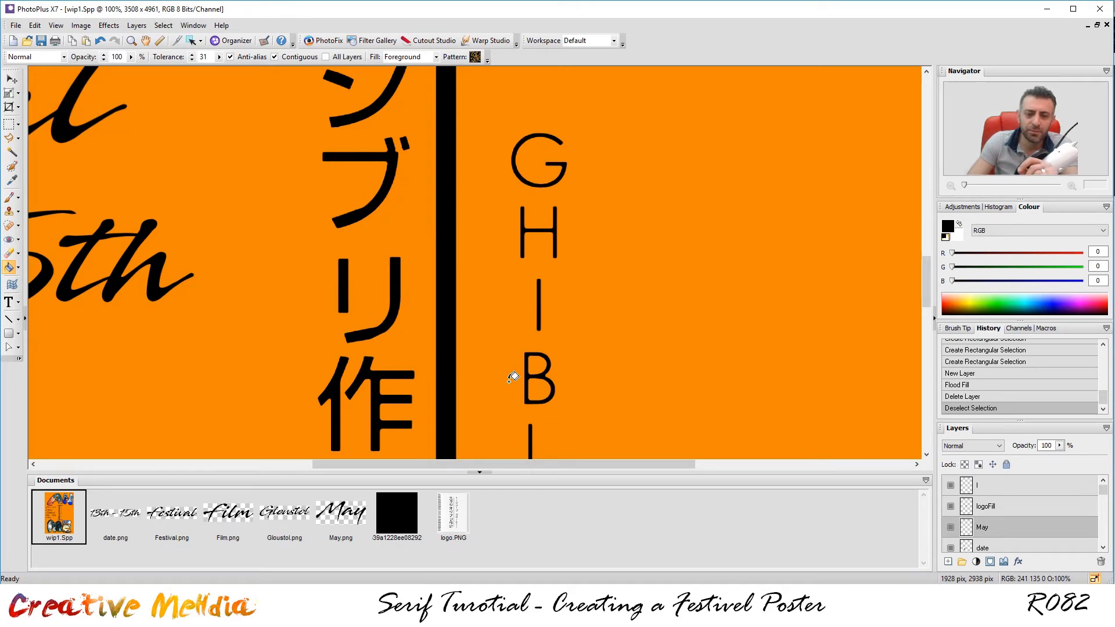
{"action": "scroll", "coordinate": [512, 378], "scroll_direction": "down", "scroll_amount": 6}
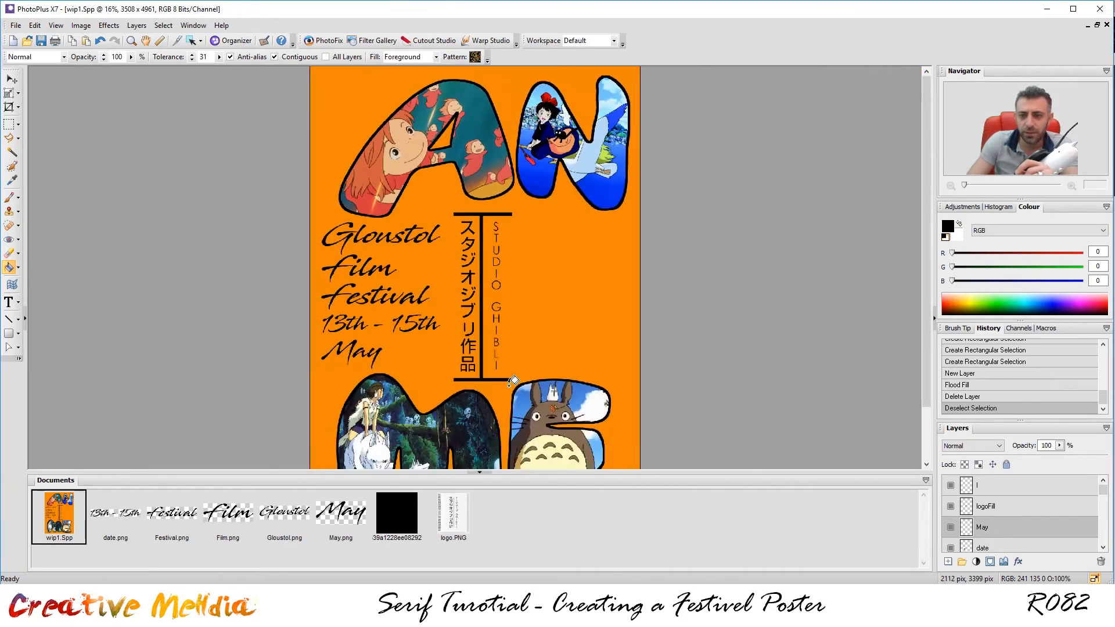
{"action": "scroll", "coordinate": [616, 395], "scroll_direction": "down", "scroll_amount": 1}
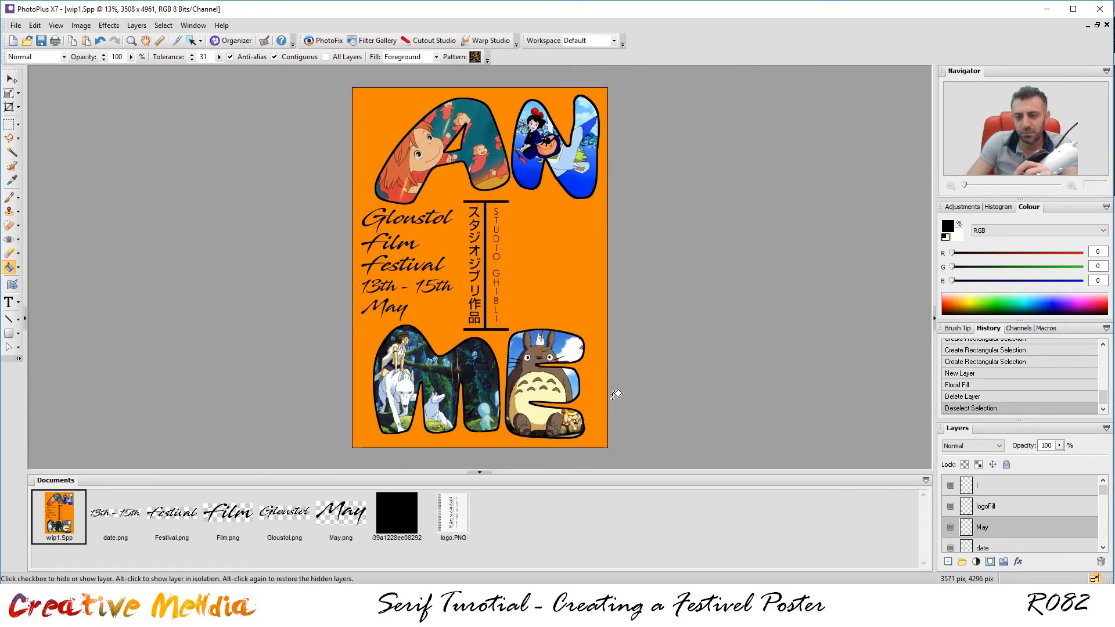
Hide the orange BG layer and zoom around to inspect the girl and film reel sketch.
{"action": "scroll", "coordinate": [1021, 503], "scroll_direction": "down", "scroll_amount": 4}
{"action": "scroll", "coordinate": [1020, 504], "scroll_direction": "down", "scroll_amount": 5}
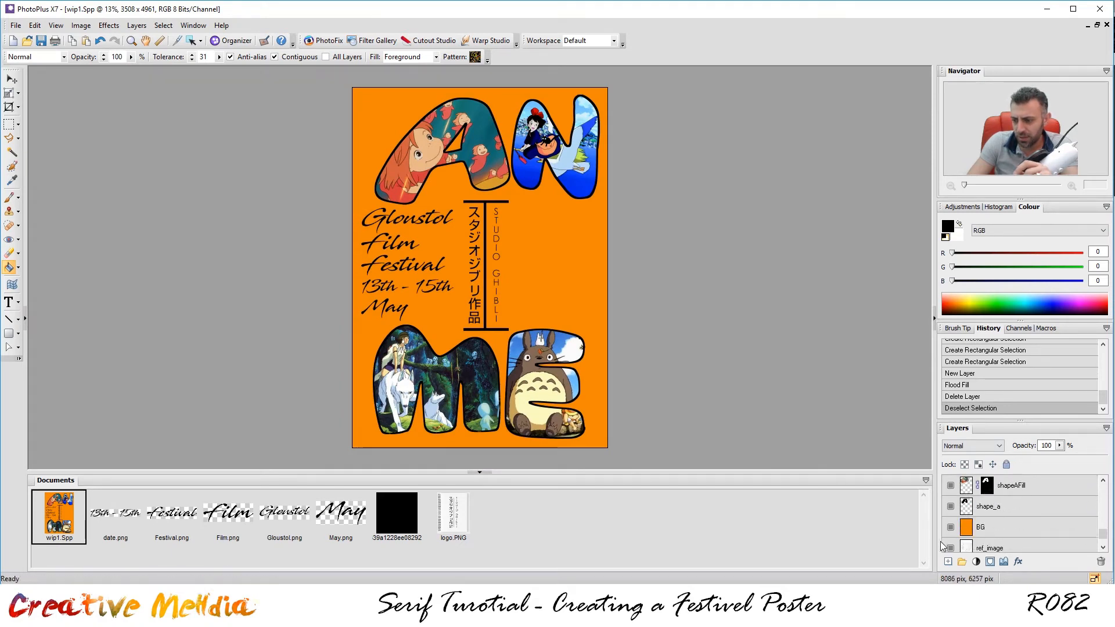
{"action": "left_click", "coordinate": [950, 527]}
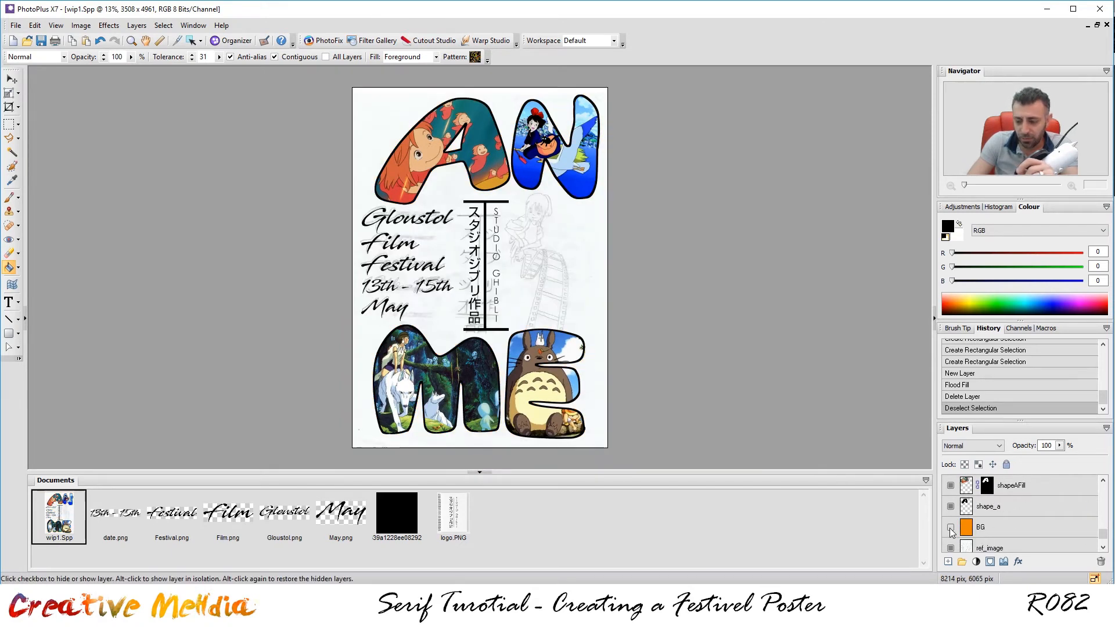
{"action": "scroll", "coordinate": [639, 331], "scroll_direction": "up", "scroll_amount": 2}
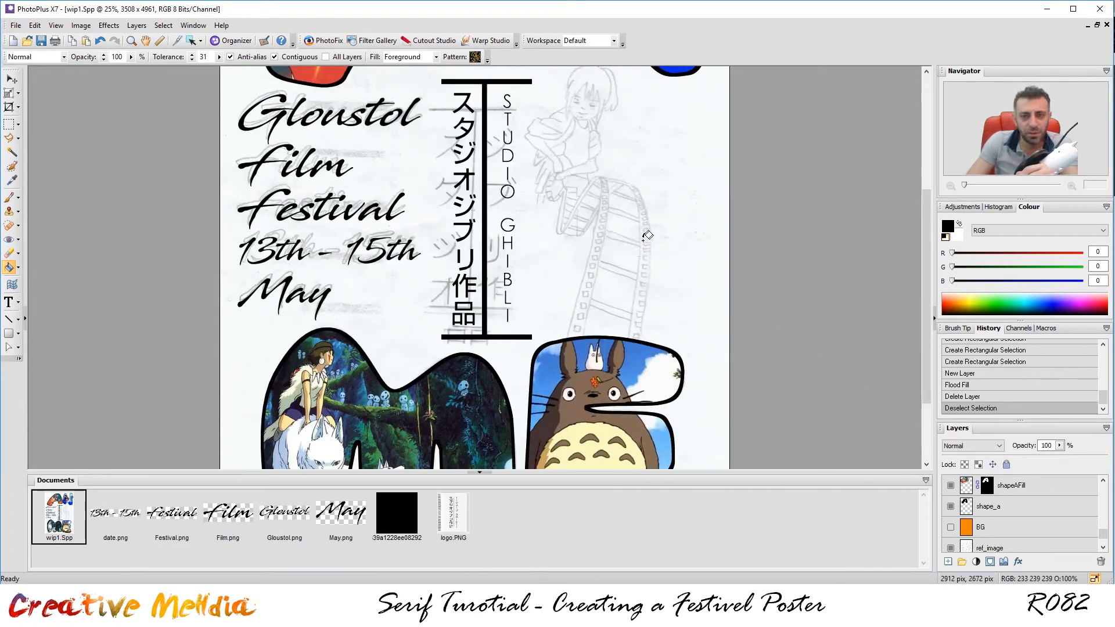
{"action": "scroll", "coordinate": [649, 215], "scroll_direction": "down", "scroll_amount": 1}
{"action": "scroll", "coordinate": [662, 214], "scroll_direction": "up", "scroll_amount": 1}
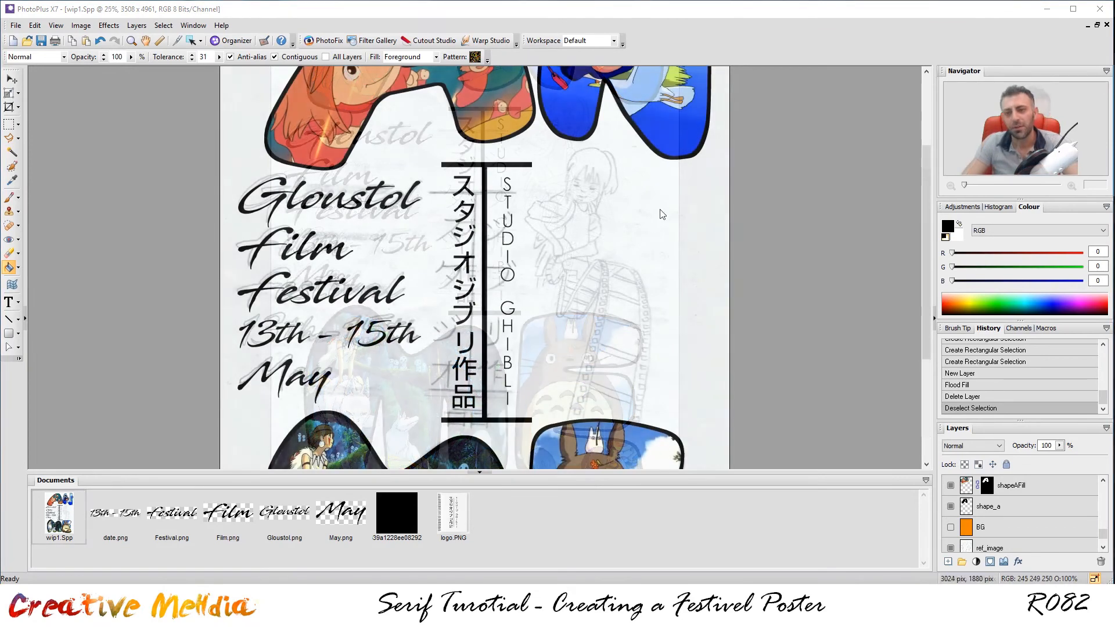
{"action": "scroll", "coordinate": [612, 177], "scroll_direction": "down", "scroll_amount": 2}
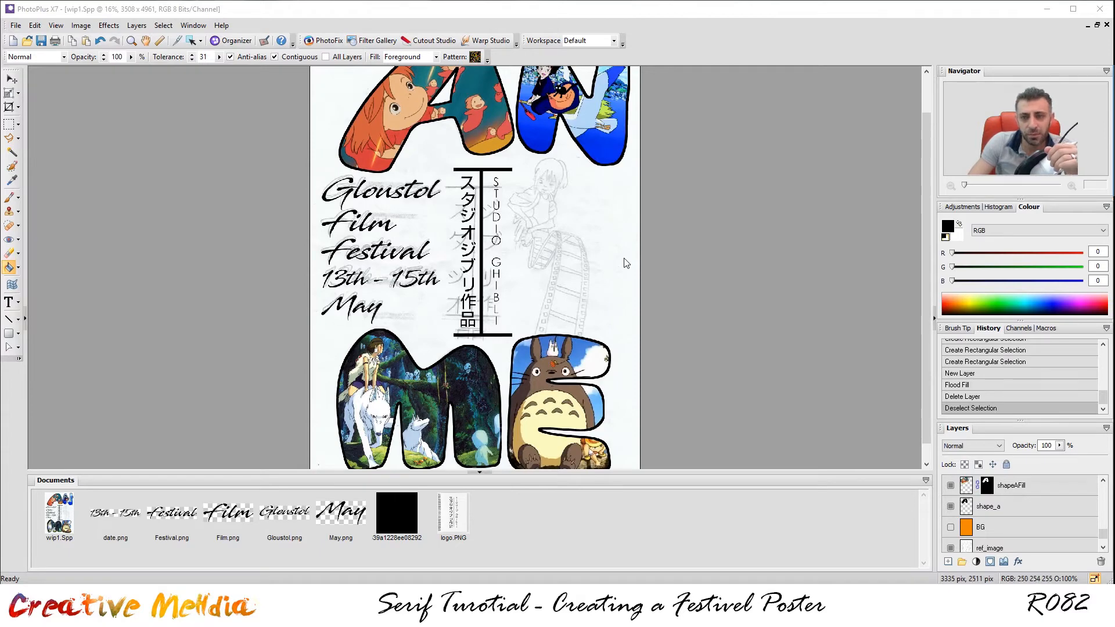
{"action": "scroll", "coordinate": [590, 187], "scroll_direction": "down", "scroll_amount": 1}
{"action": "scroll", "coordinate": [589, 187], "scroll_direction": "up", "scroll_amount": 4}
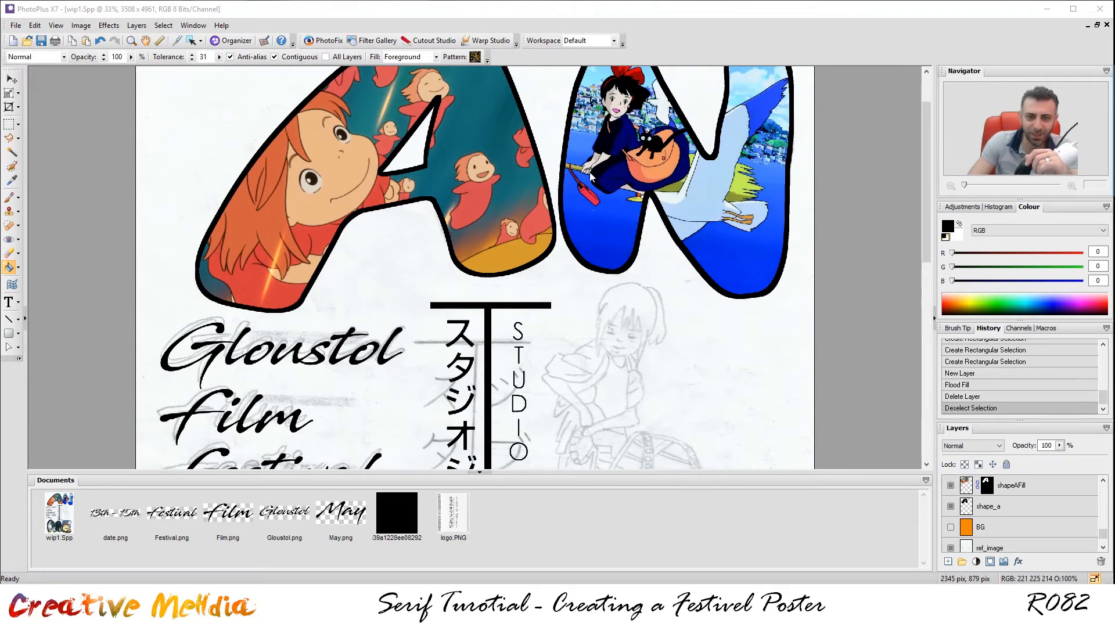
{"action": "scroll", "coordinate": [593, 176], "scroll_direction": "down", "scroll_amount": 1}
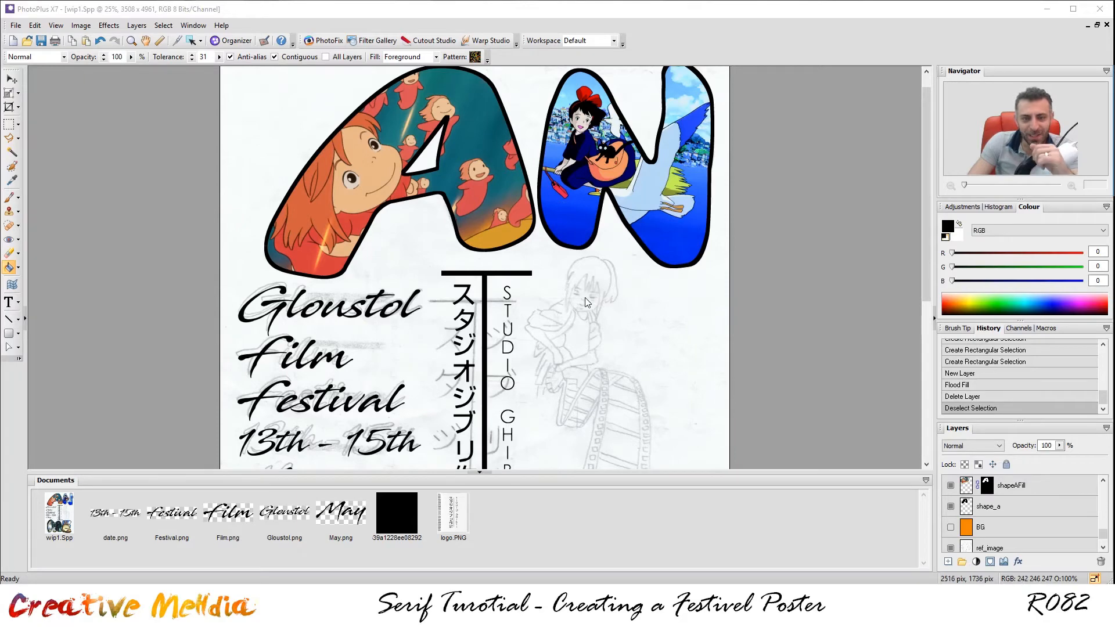
Open the anime JPEG of the two characters from the IMG folder, then return to wip1.Spp.
{"action": "left_click", "coordinate": [21, 26]}
{"action": "left_click", "coordinate": [54, 79]}
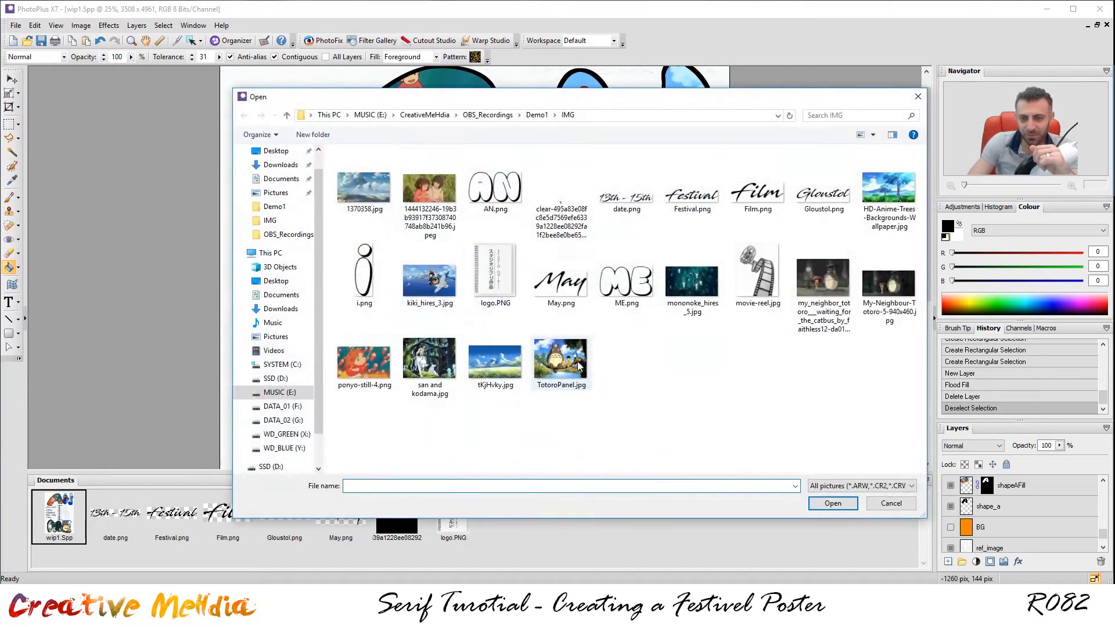
{"action": "double_click", "coordinate": [430, 191]}
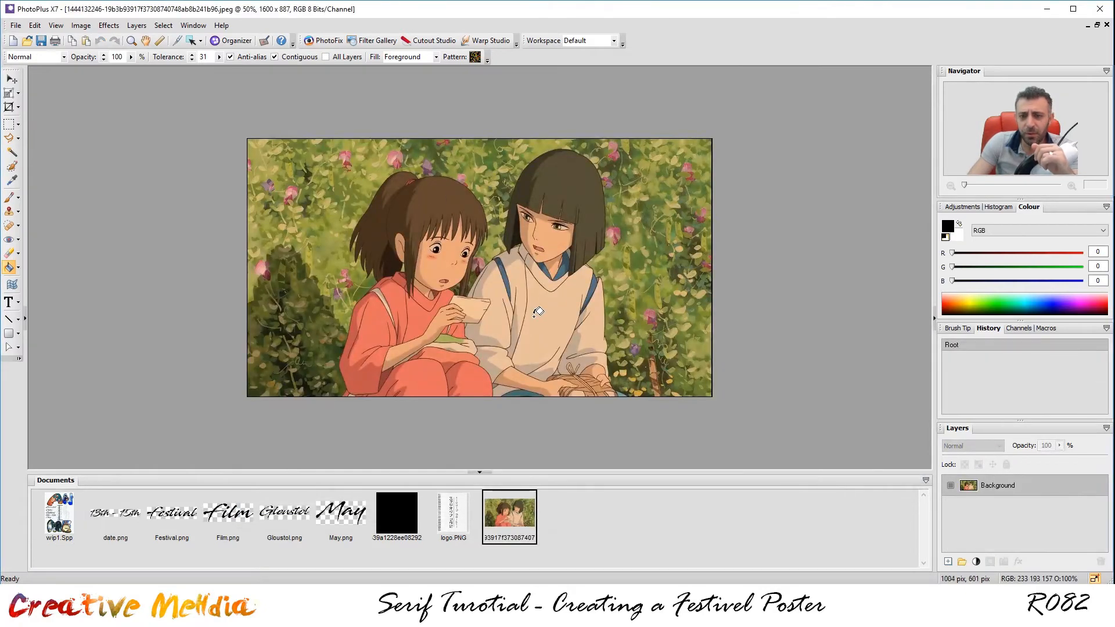
{"action": "left_click", "coordinate": [62, 532]}
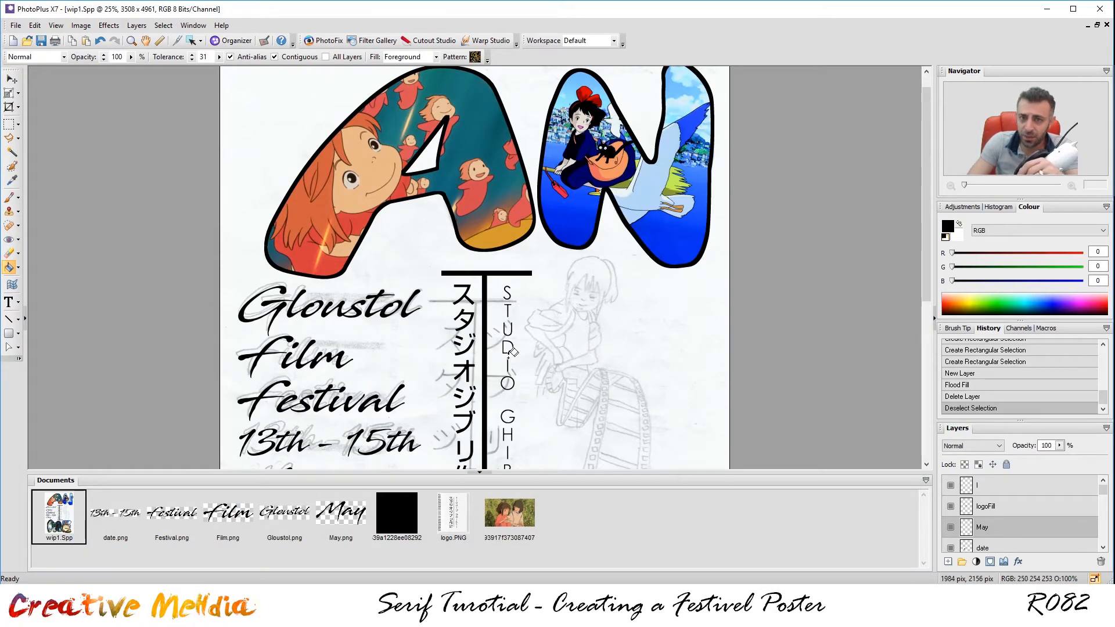
{"action": "left_click", "coordinate": [520, 519]}
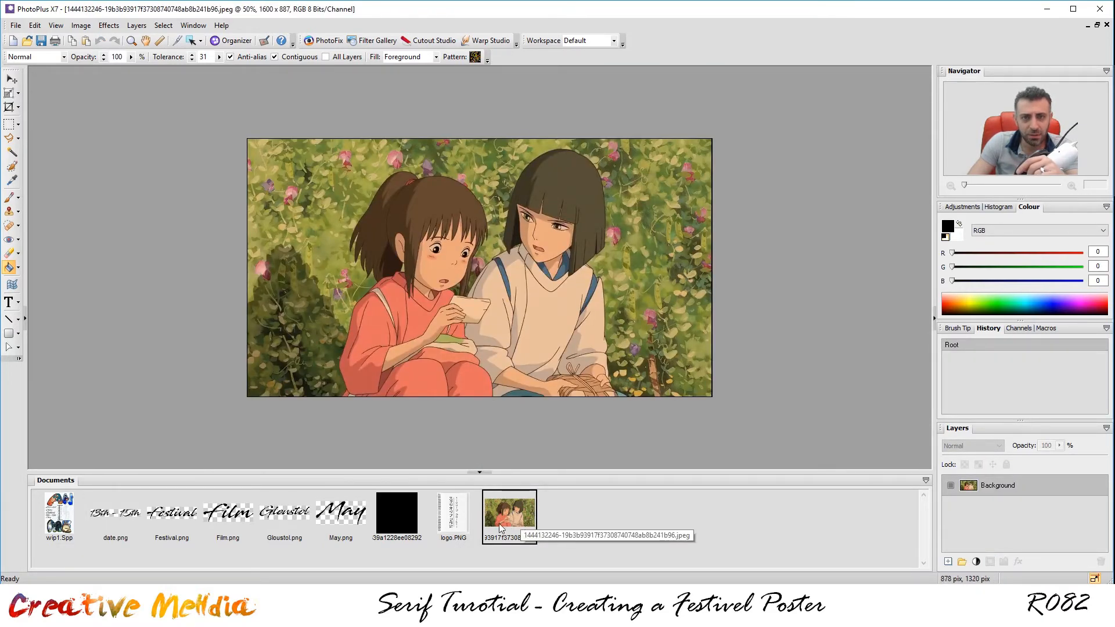
{"action": "left_click", "coordinate": [59, 513]}
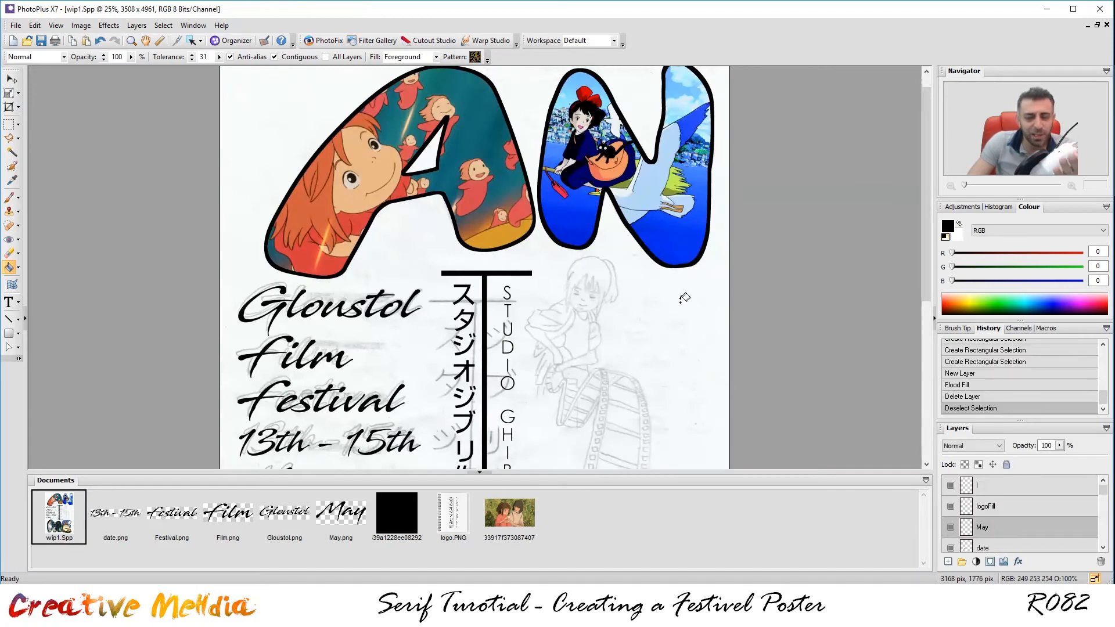
{"action": "scroll", "coordinate": [663, 312], "scroll_direction": "up", "scroll_amount": 1}
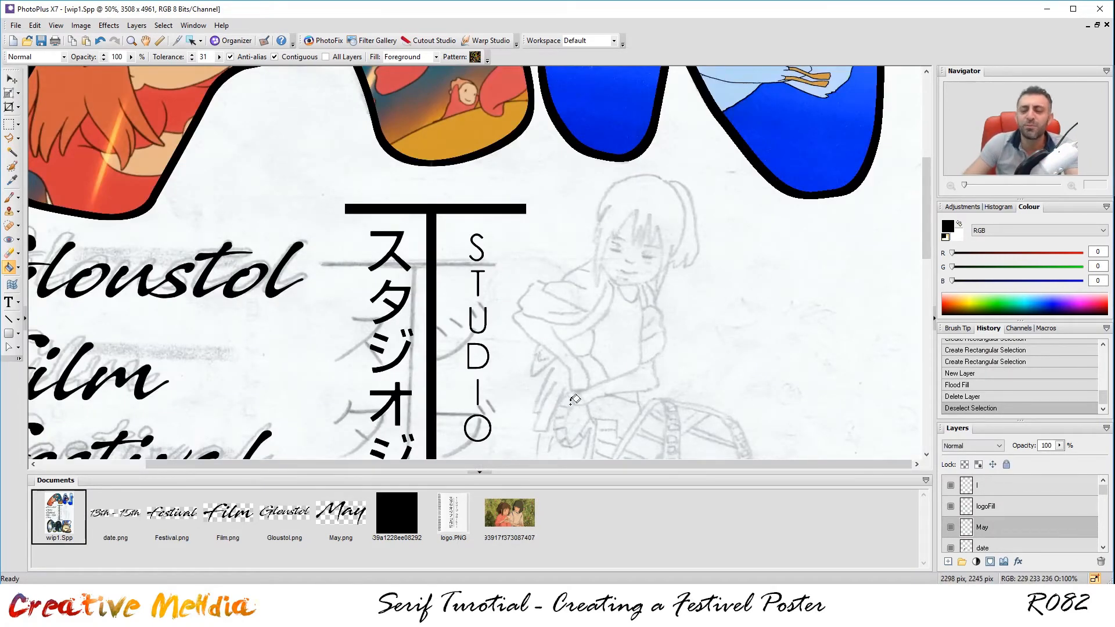
{"action": "scroll", "coordinate": [639, 325], "scroll_direction": "down", "scroll_amount": 1}
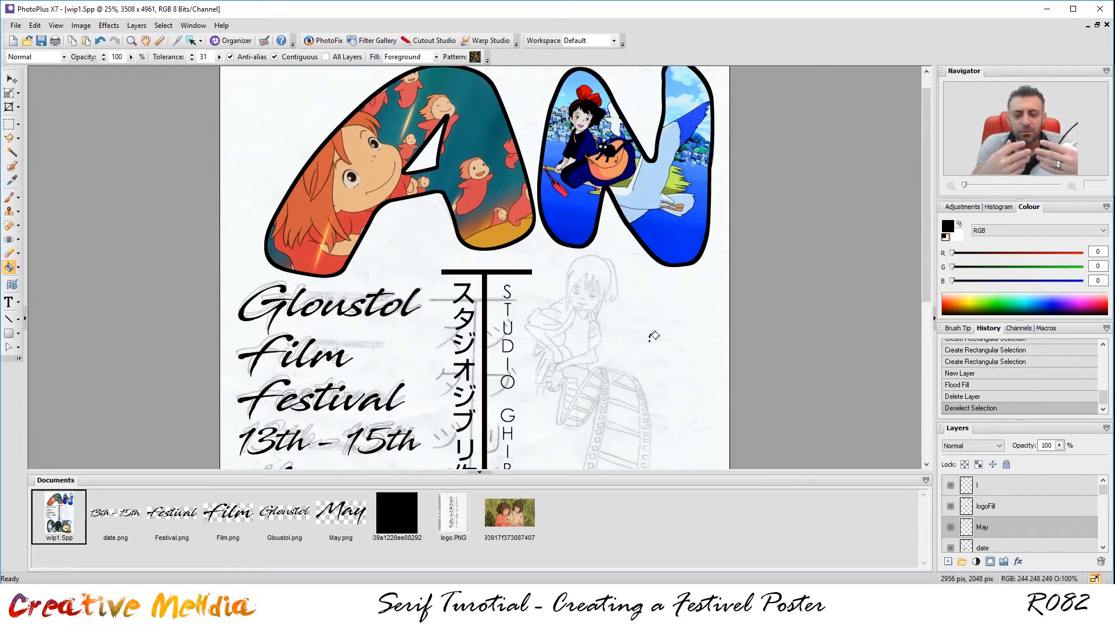
Switch to the anime still of the girl and boy among flowers and zoom to inspect it.
{"action": "left_click", "coordinate": [510, 515]}
{"action": "scroll", "coordinate": [443, 349], "scroll_direction": "up", "scroll_amount": 1}
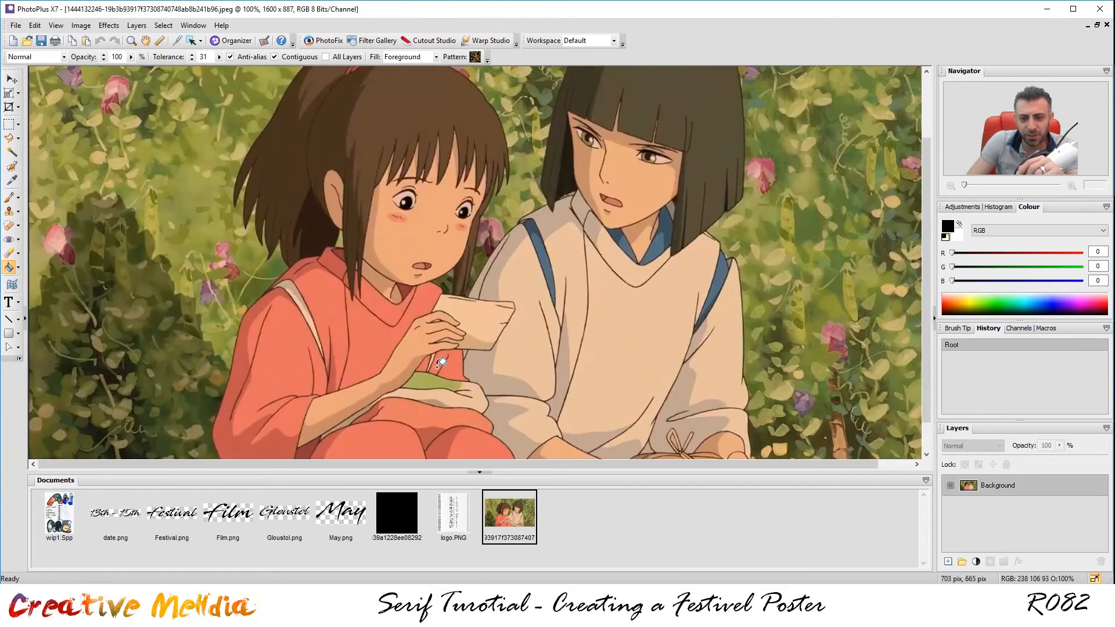
{"action": "scroll", "coordinate": [441, 363], "scroll_direction": "down", "scroll_amount": 1}
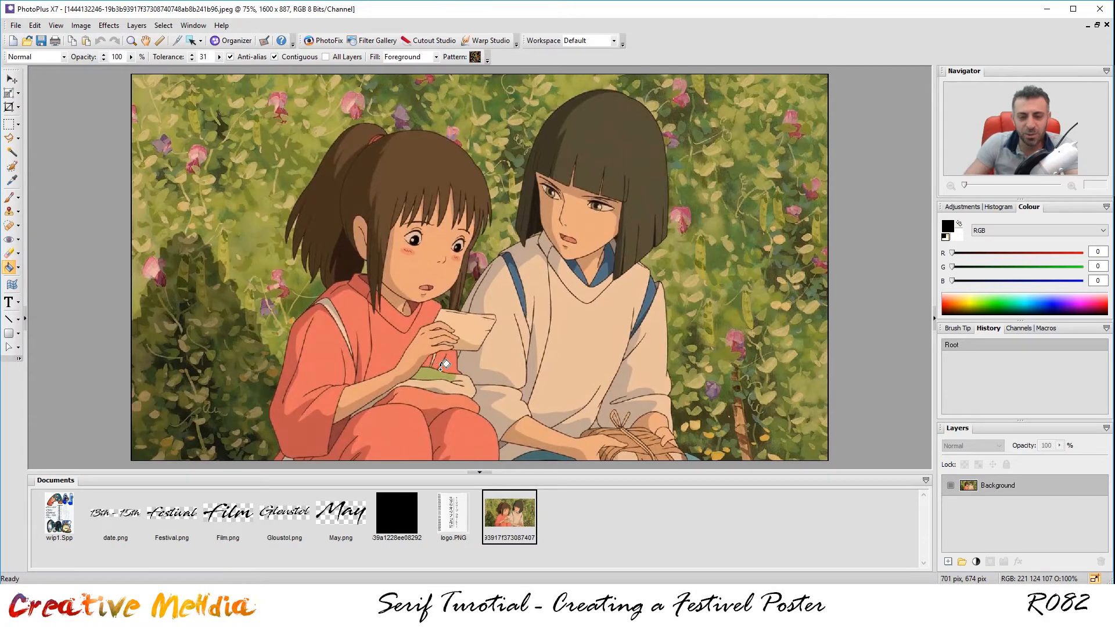
{"action": "scroll", "coordinate": [466, 330], "scroll_direction": "down", "scroll_amount": 1}
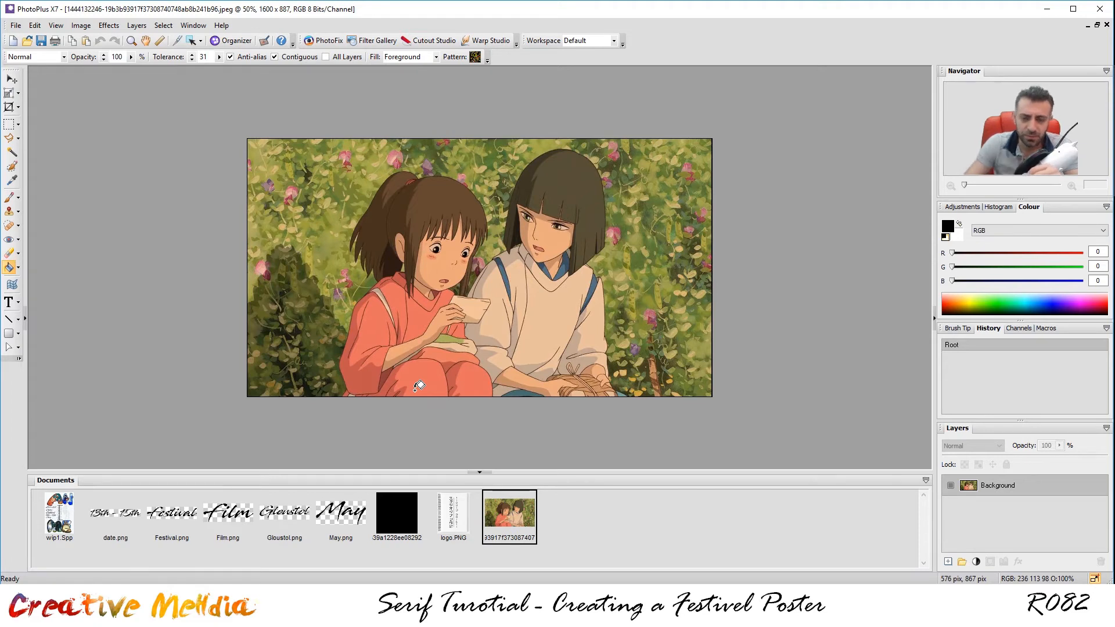
Paint a smart selection over the girl's legs, sash, hair and face.
{"action": "left_click", "coordinate": [13, 168]}
{"action": "scroll", "coordinate": [398, 382], "scroll_direction": "up", "scroll_amount": 1}
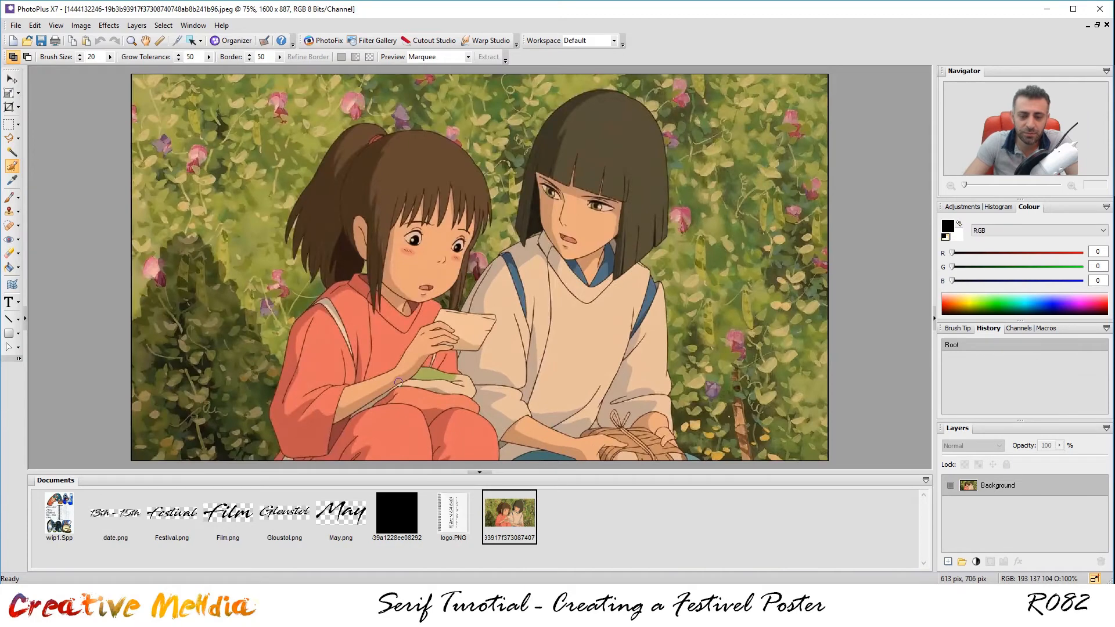
{"action": "scroll", "coordinate": [398, 382], "scroll_direction": "up", "scroll_amount": 1}
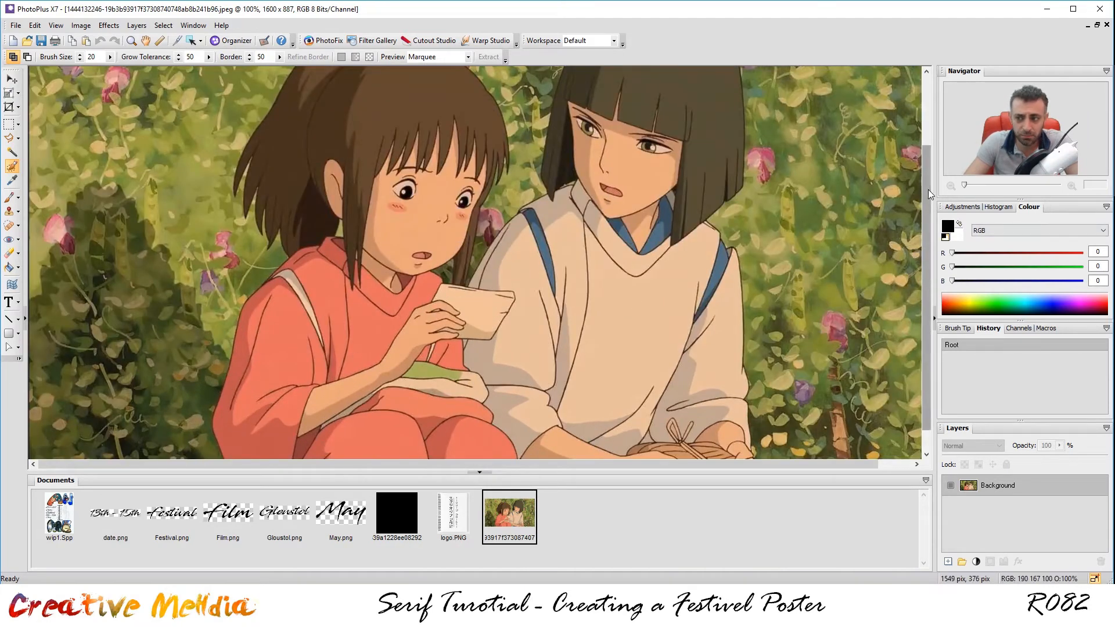
{"action": "scroll", "coordinate": [928, 190], "scroll_direction": "down", "scroll_amount": 1}
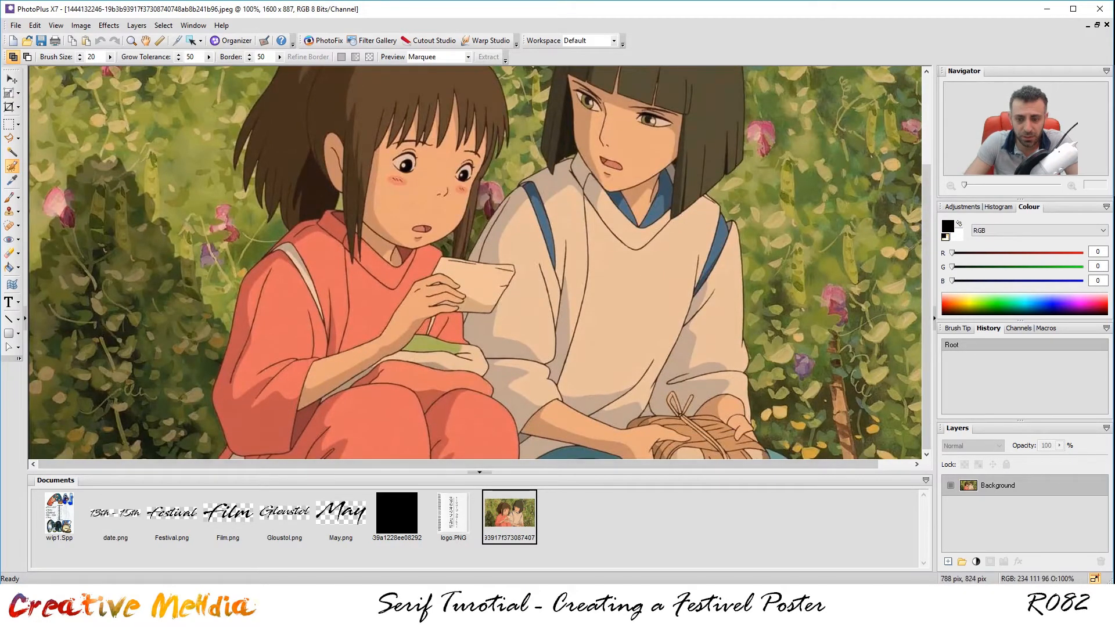
{"action": "mouse_move", "coordinate": [488, 428]}
{"action": "left_mouse_down"}
{"action": "mouse_move", "coordinate": [395, 406]}
{"action": "mouse_move", "coordinate": [368, 370]}
{"action": "mouse_move", "coordinate": [321, 382]}
{"action": "mouse_move", "coordinate": [285, 411]}
{"action": "mouse_move", "coordinate": [266, 450]}
{"action": "mouse_move", "coordinate": [241, 454]}
{"action": "mouse_move", "coordinate": [232, 431]}
{"action": "mouse_move", "coordinate": [256, 391]}
{"action": "mouse_move", "coordinate": [270, 325]}
{"action": "mouse_move", "coordinate": [310, 280]}
{"action": "mouse_move", "coordinate": [376, 343]}
{"action": "left_mouse_up"}
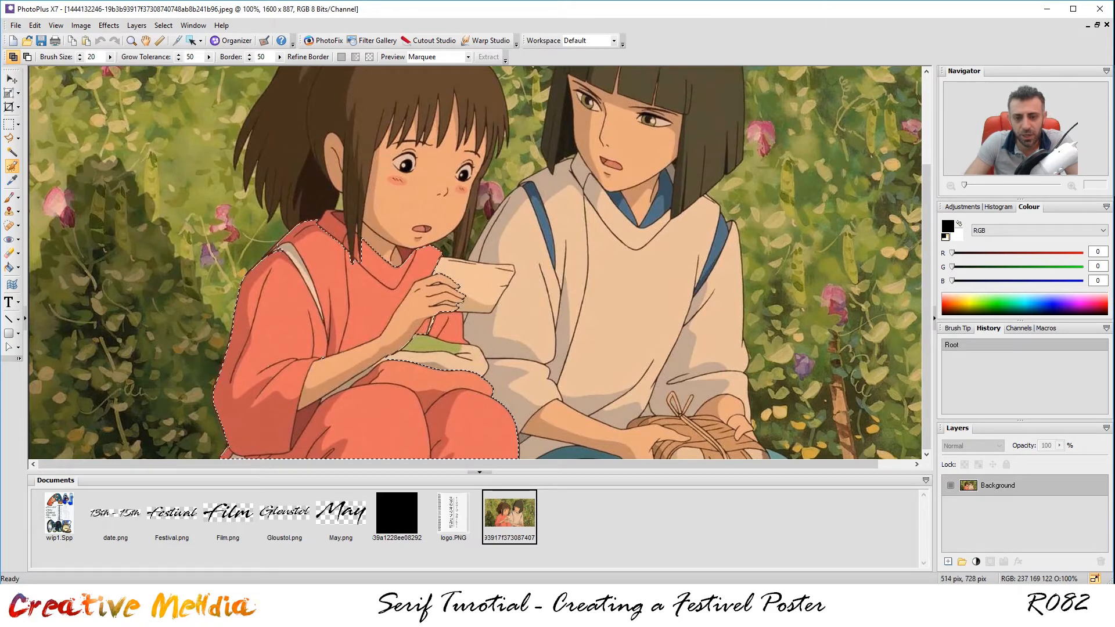
{"action": "left_click", "coordinate": [410, 359]}
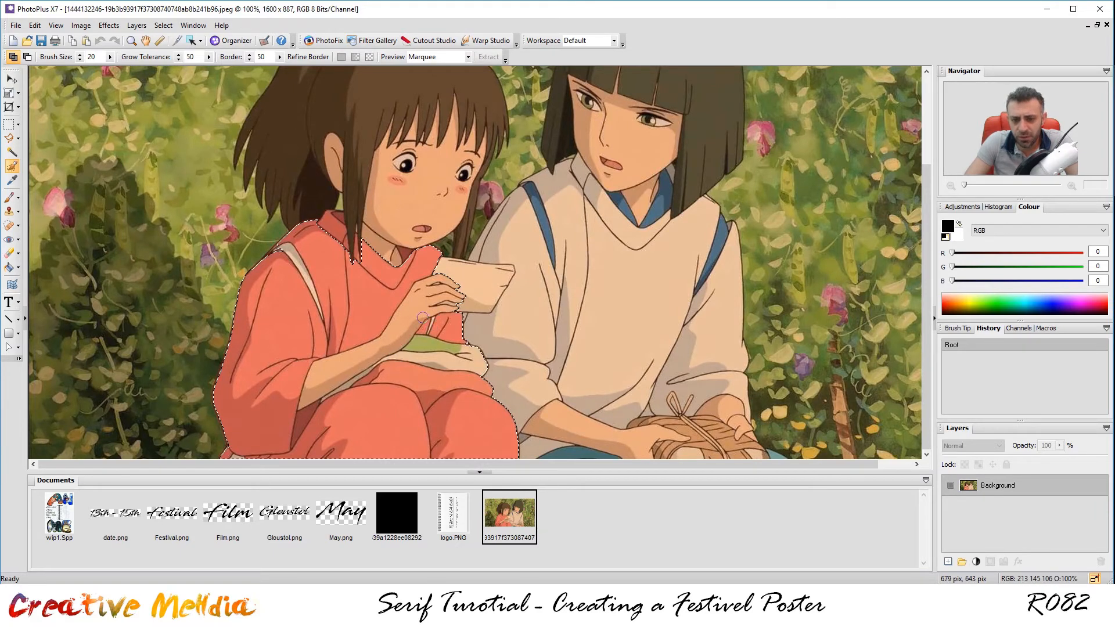
{"action": "left_click_drag", "start_coordinate": [367, 237], "coordinate": [349, 209]}
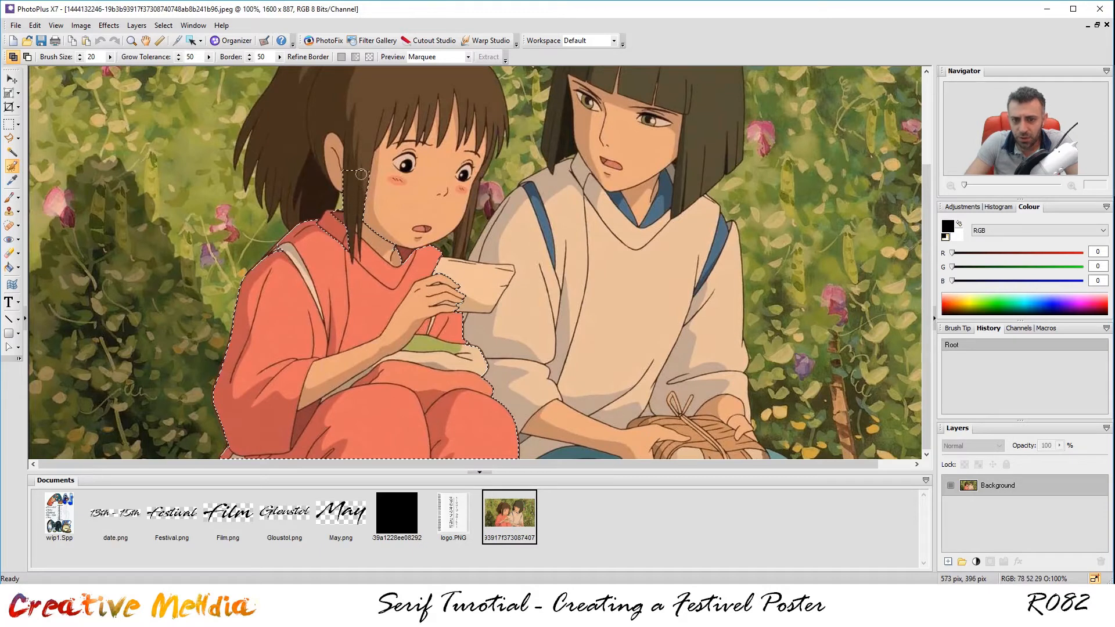
{"action": "mouse_move", "coordinate": [366, 165]}
{"action": "left_mouse_down"}
{"action": "mouse_move", "coordinate": [394, 166]}
{"action": "mouse_move", "coordinate": [428, 145]}
{"action": "mouse_move", "coordinate": [485, 94]}
{"action": "left_mouse_up"}
{"action": "mouse_move", "coordinate": [407, 96]}
{"action": "left_mouse_down"}
{"action": "mouse_move", "coordinate": [335, 96]}
{"action": "mouse_move", "coordinate": [365, 134]}
{"action": "mouse_move", "coordinate": [390, 124]}
{"action": "mouse_move", "coordinate": [375, 113]}
{"action": "mouse_move", "coordinate": [311, 123]}
{"action": "left_mouse_up"}
{"action": "mouse_move", "coordinate": [299, 172]}
{"action": "left_mouse_down"}
{"action": "mouse_move", "coordinate": [276, 171]}
{"action": "mouse_move", "coordinate": [255, 125]}
{"action": "mouse_move", "coordinate": [323, 78]}
{"action": "left_mouse_up"}
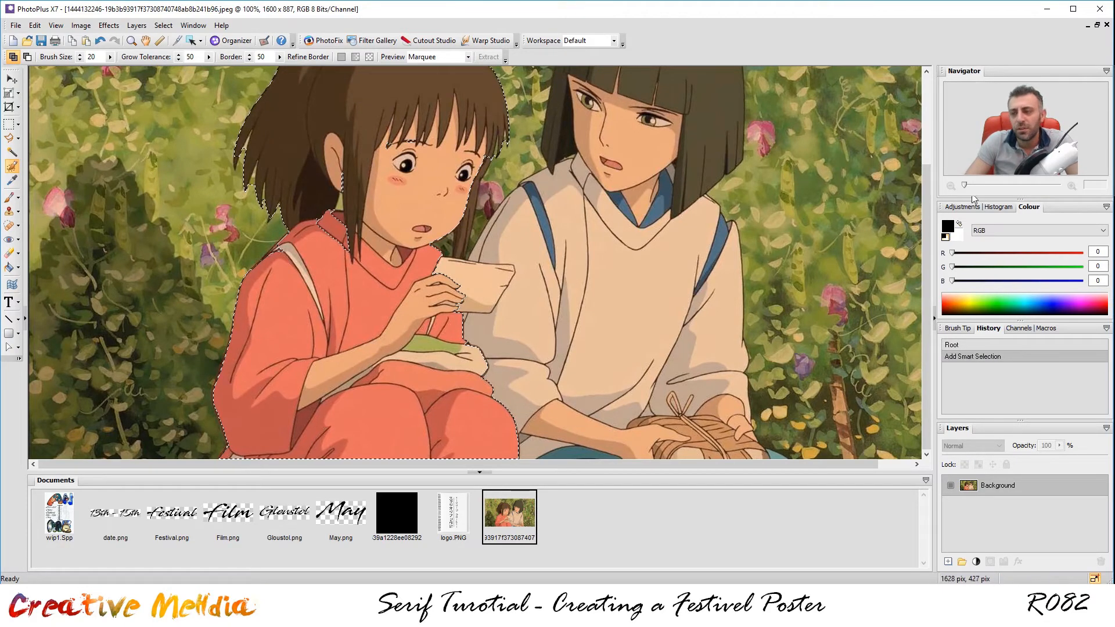
Add the girl's collar and the gap in her hair to the selection.
{"action": "left_click_drag", "start_coordinate": [928, 189], "coordinate": [920, 125]}
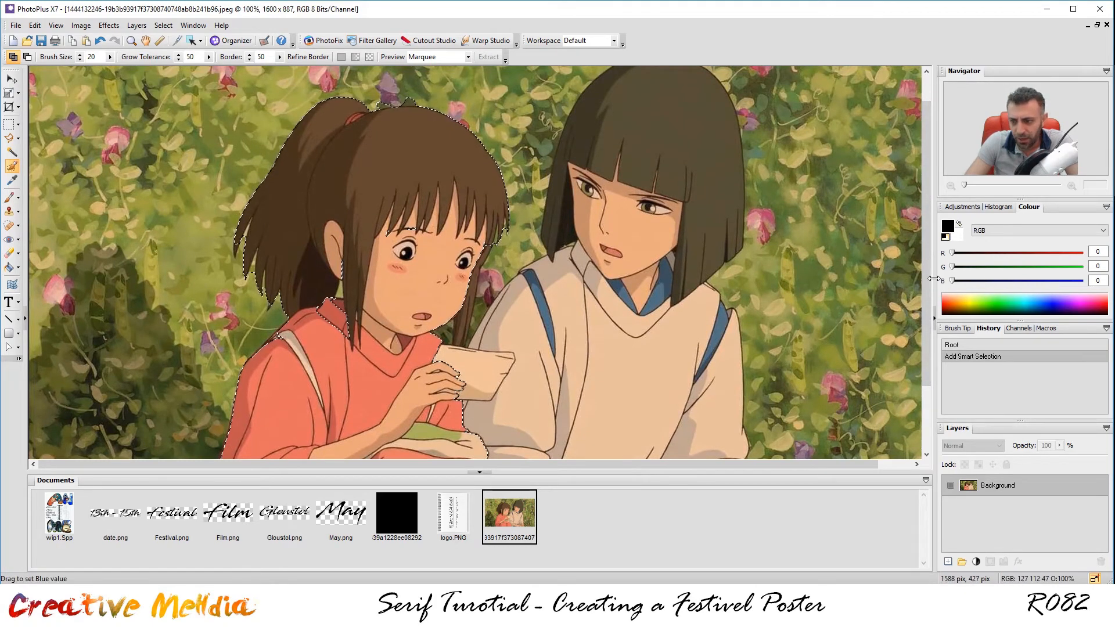
{"action": "left_click_drag", "start_coordinate": [929, 227], "coordinate": [932, 290]}
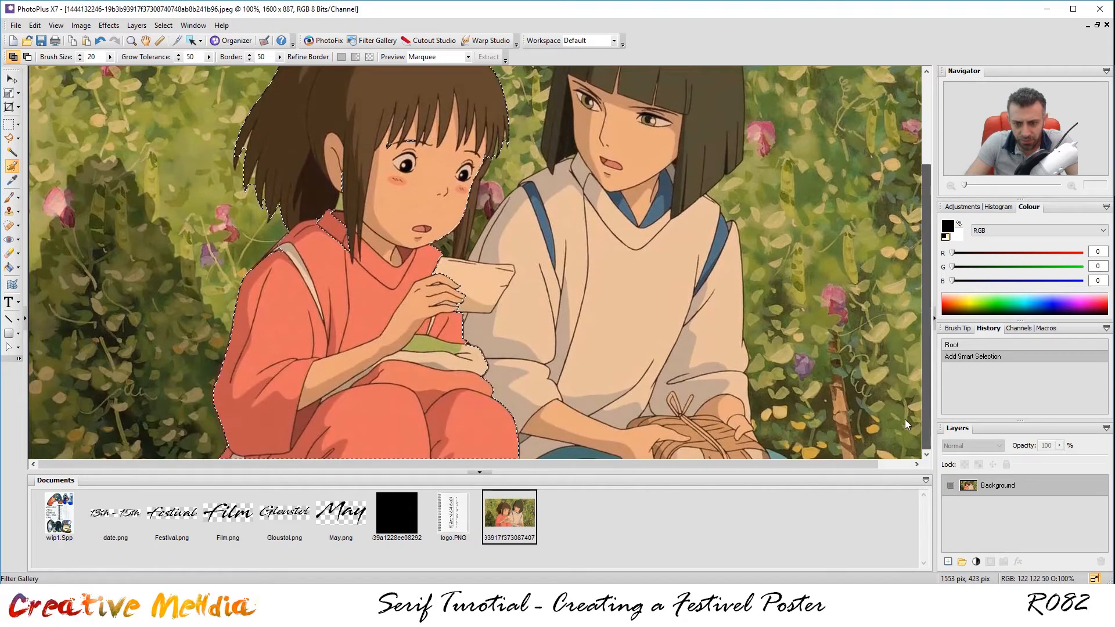
{"action": "scroll", "coordinate": [914, 337], "scroll_direction": "up", "scroll_amount": 3}
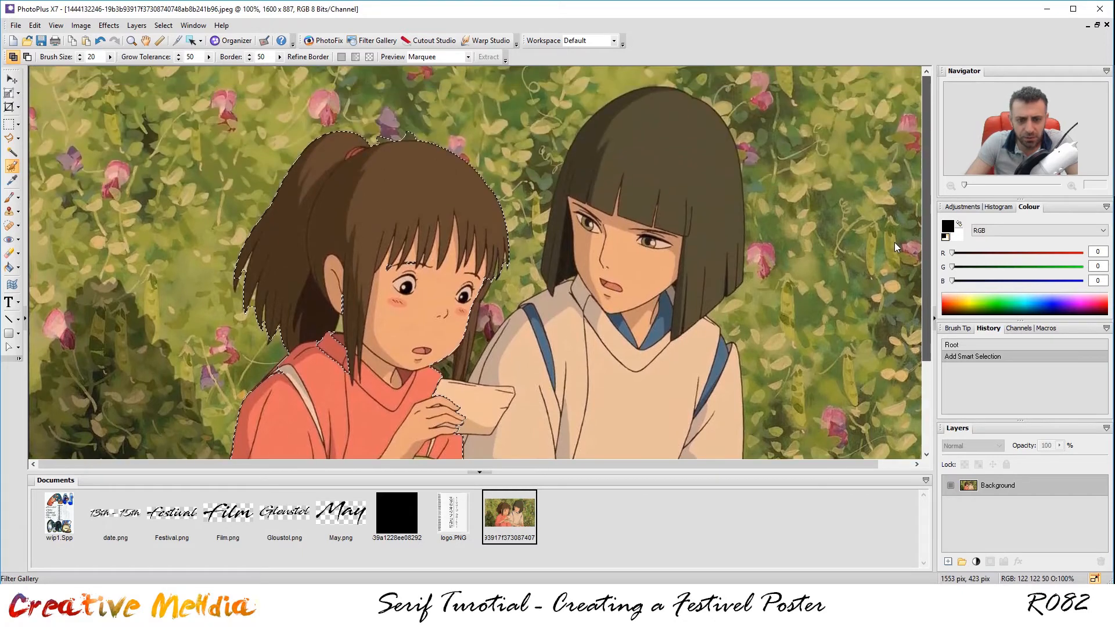
{"action": "scroll", "coordinate": [223, 328], "scroll_direction": "up", "scroll_amount": 5}
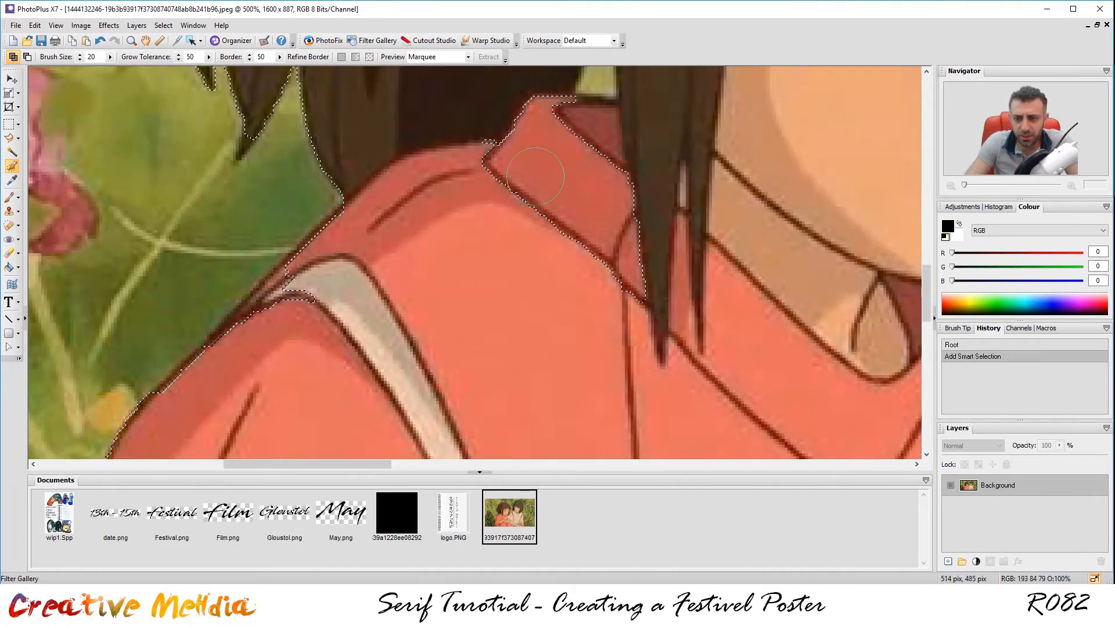
{"action": "scroll", "coordinate": [665, 257], "scroll_direction": "down", "scroll_amount": 5}
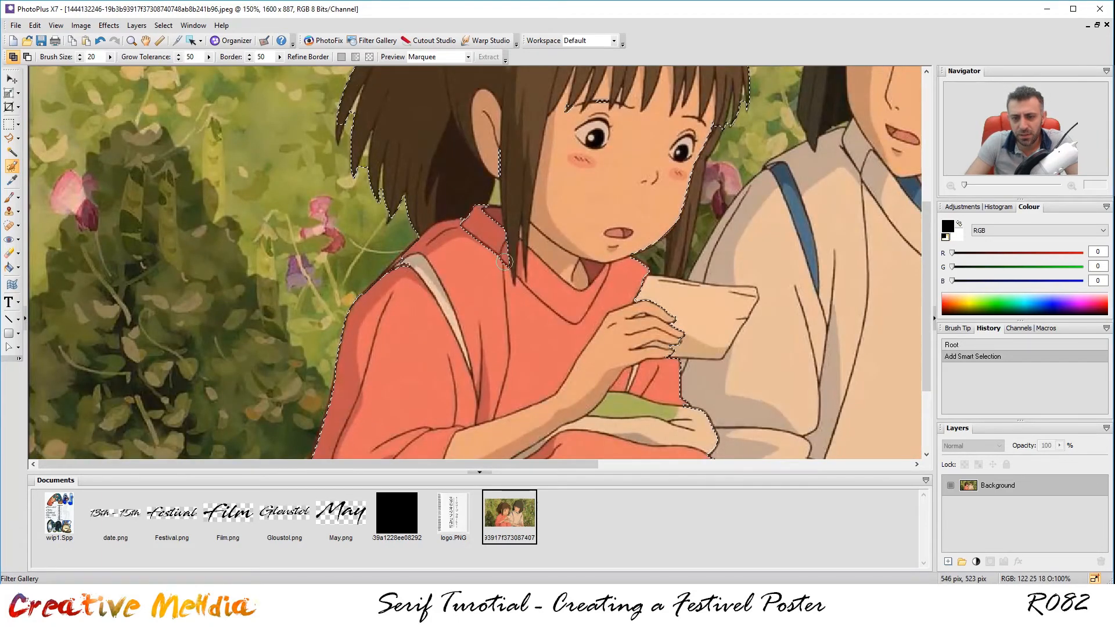
{"action": "left_click_drag", "start_coordinate": [471, 230], "coordinate": [463, 219]}
{"action": "left_click", "coordinate": [463, 218]}
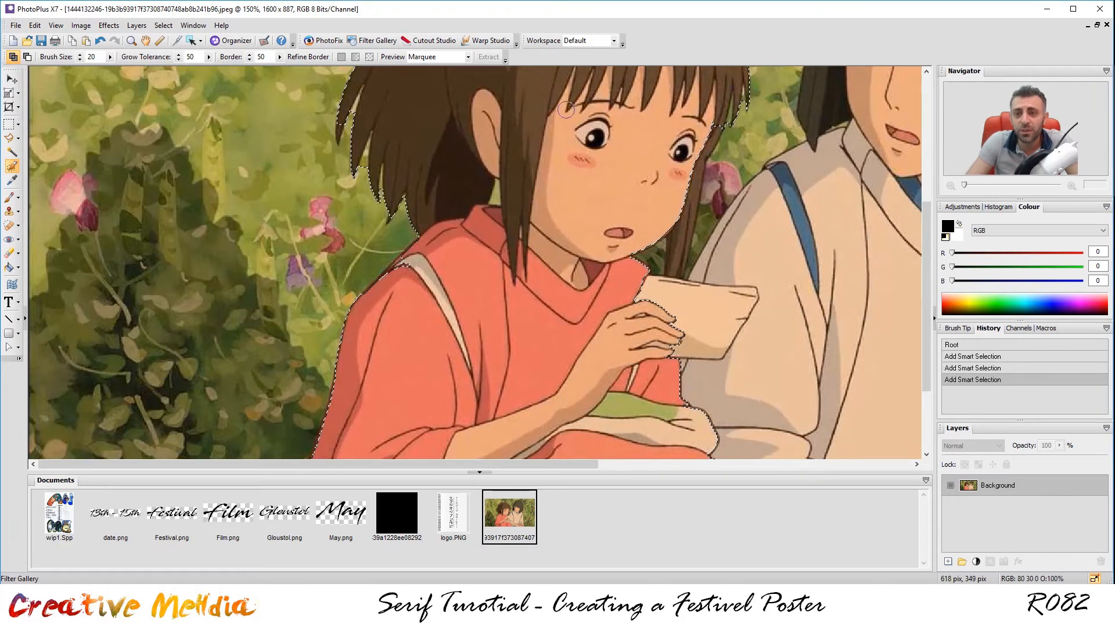
{"action": "left_click", "coordinate": [565, 110]}
{"action": "scroll", "coordinate": [442, 209], "scroll_direction": "up", "scroll_amount": 4}
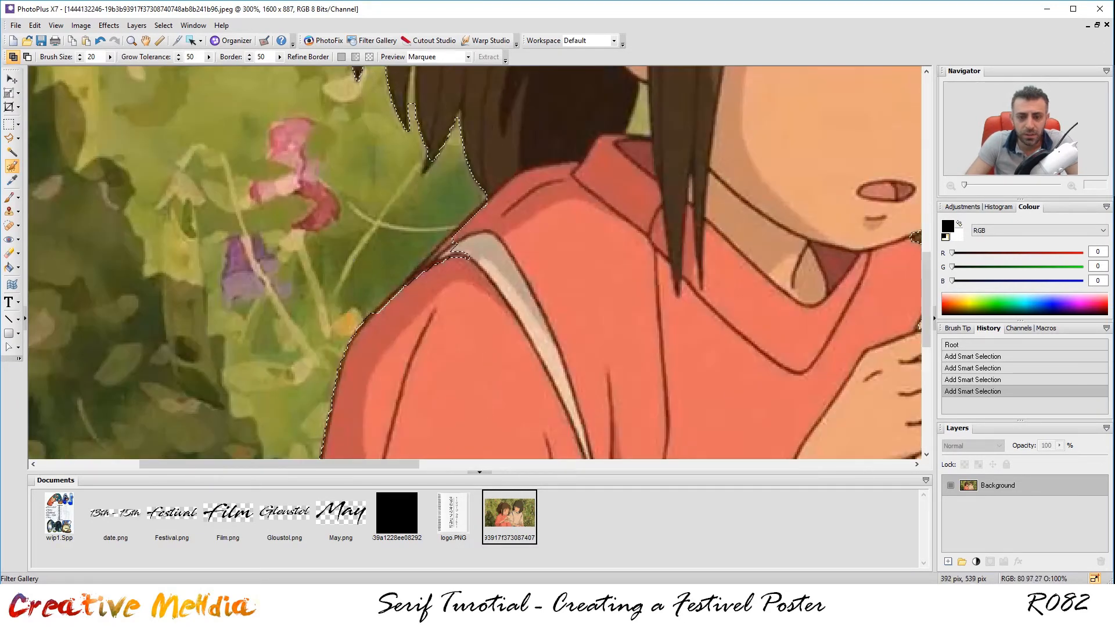
{"action": "scroll", "coordinate": [318, 316], "scroll_direction": "down", "scroll_amount": 3}
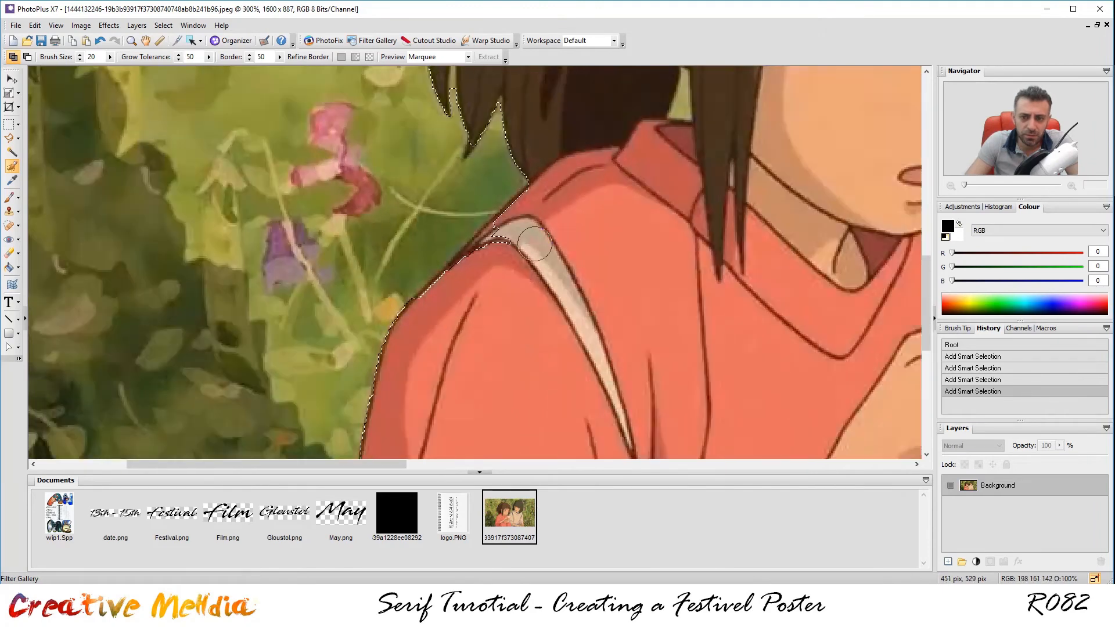
{"action": "scroll", "coordinate": [488, 232], "scroll_direction": "up", "scroll_amount": 4}
{"action": "scroll", "coordinate": [667, 209], "scroll_direction": "down", "scroll_amount": 3}
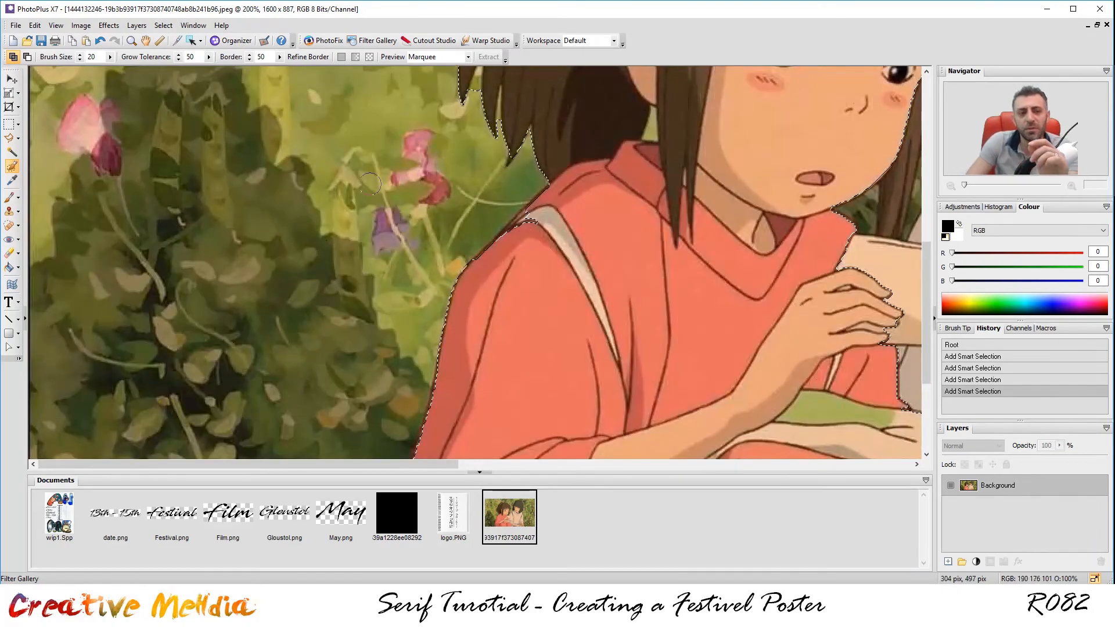
Pick the Polygon Lasso for straight-sided selections after browsing the tool flyouts.
{"action": "left_click", "coordinate": [14, 139]}
{"action": "left_click", "coordinate": [20, 142]}
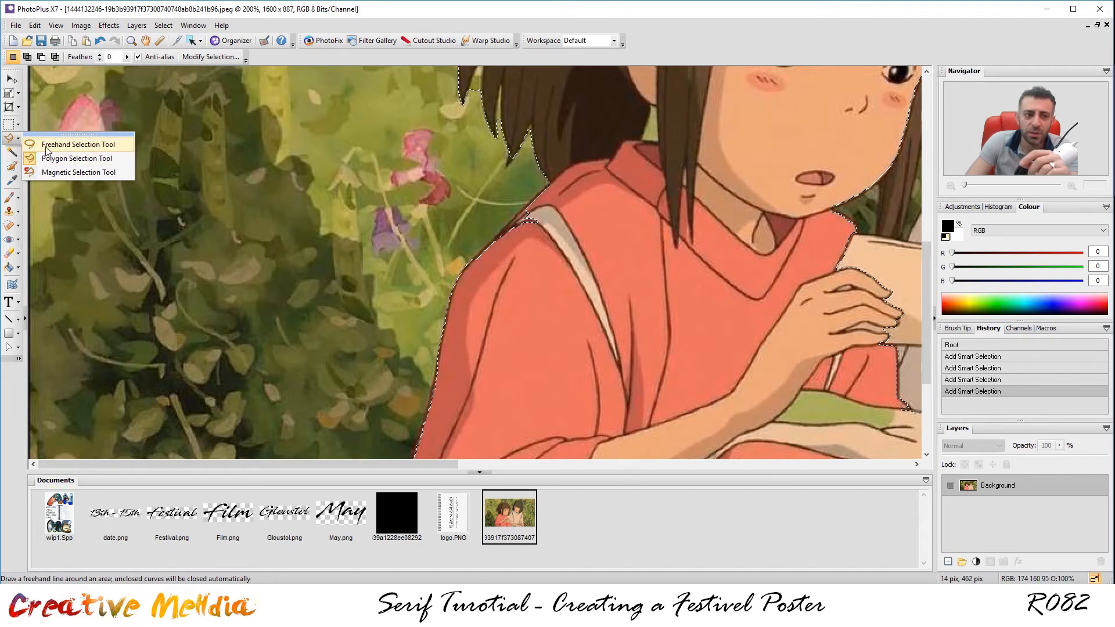
{"action": "left_click", "coordinate": [71, 145]}
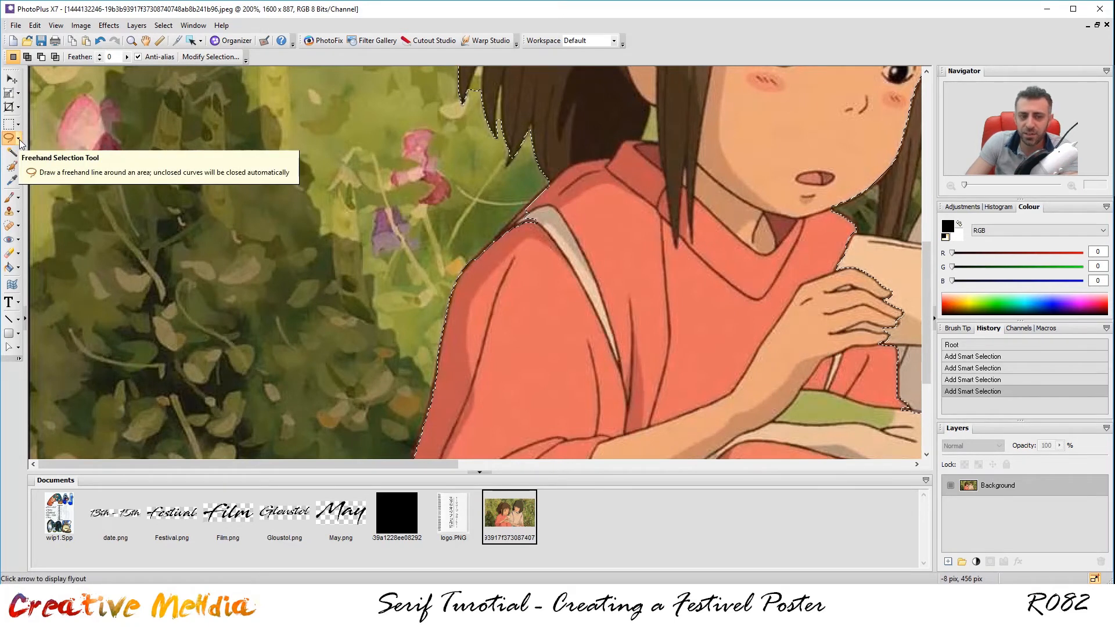
{"action": "left_click", "coordinate": [19, 141]}
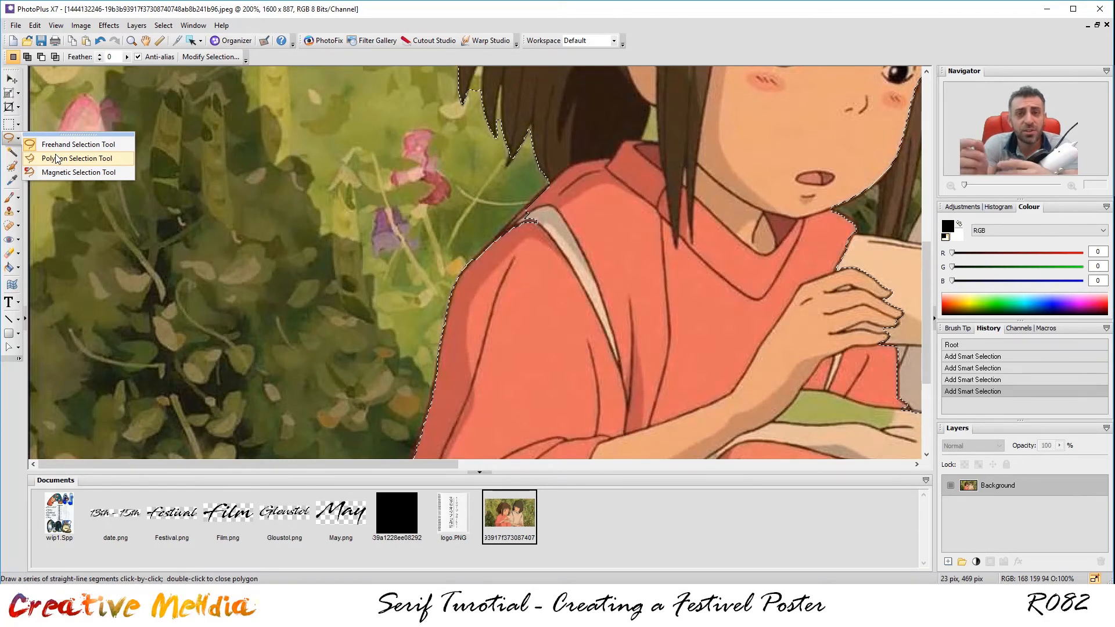
{"action": "left_click", "coordinate": [19, 139]}
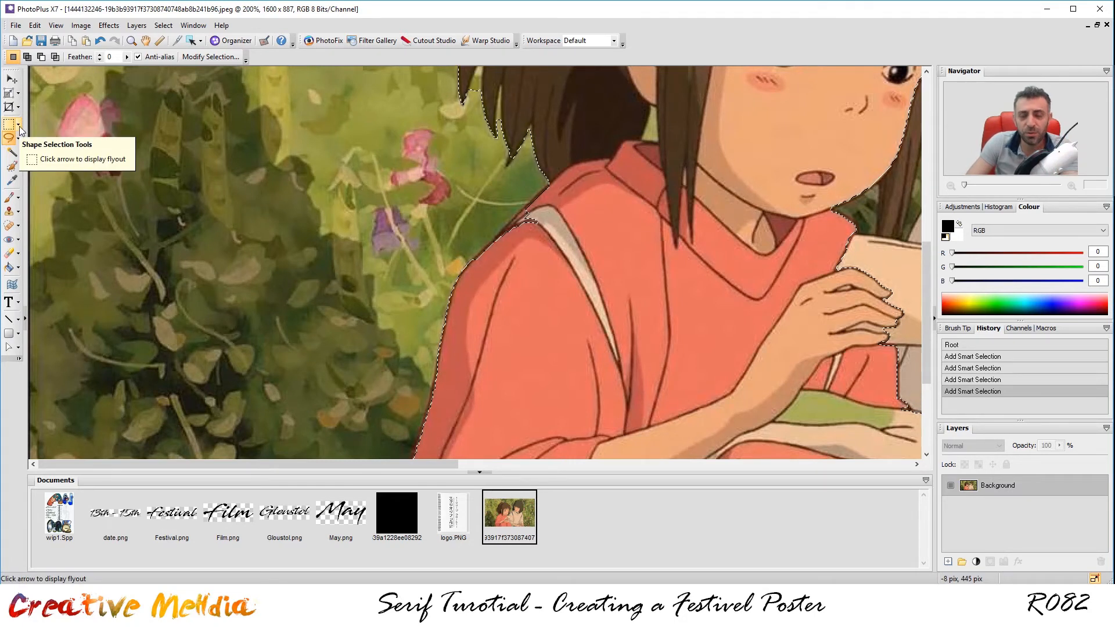
{"action": "left_click", "coordinate": [18, 320]}
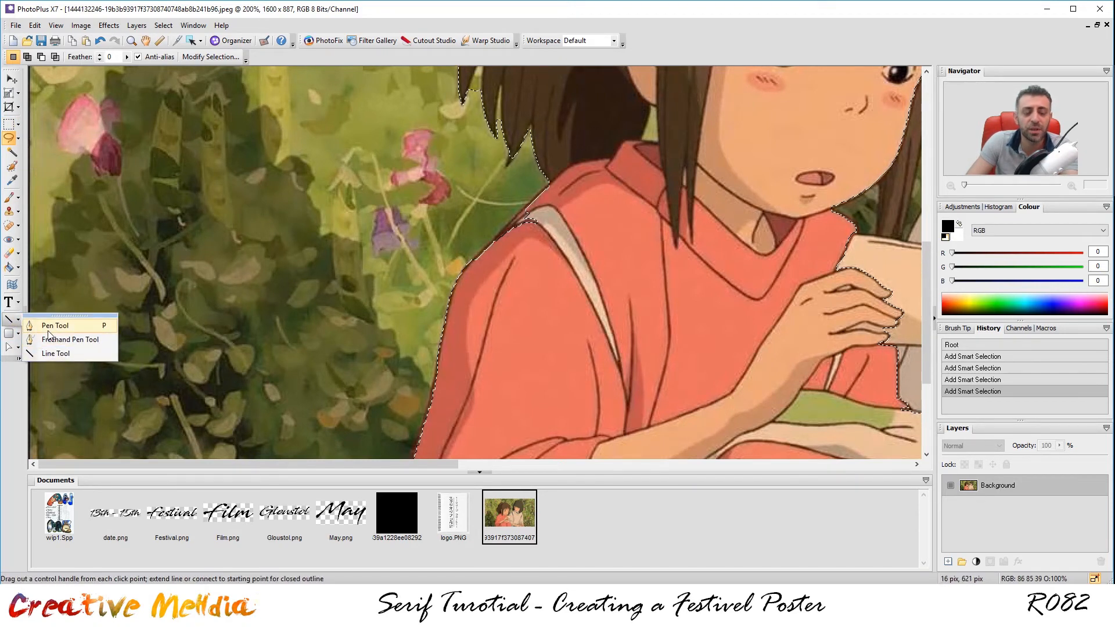
{"action": "left_click", "coordinate": [17, 320]}
{"action": "left_click", "coordinate": [19, 304]}
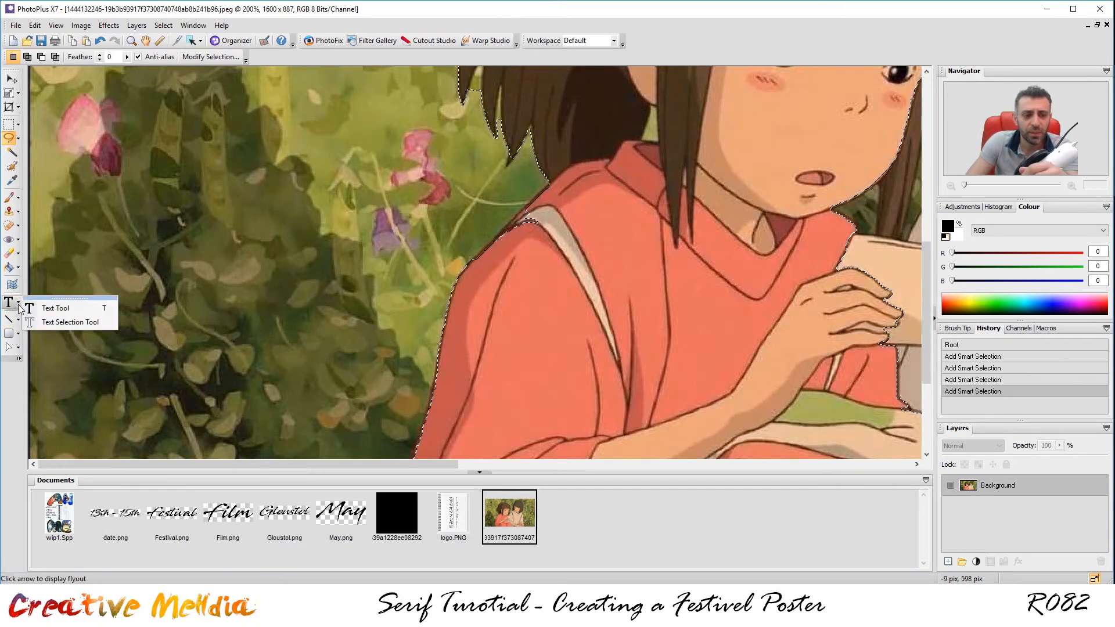
{"action": "left_click", "coordinate": [19, 304]}
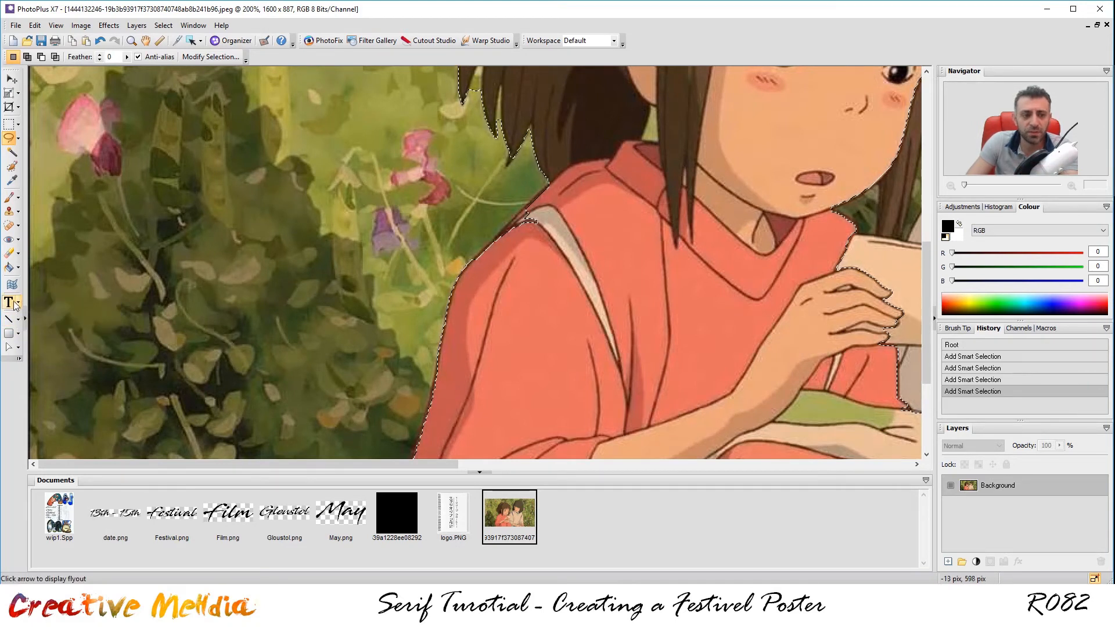
{"action": "left_click", "coordinate": [18, 268]}
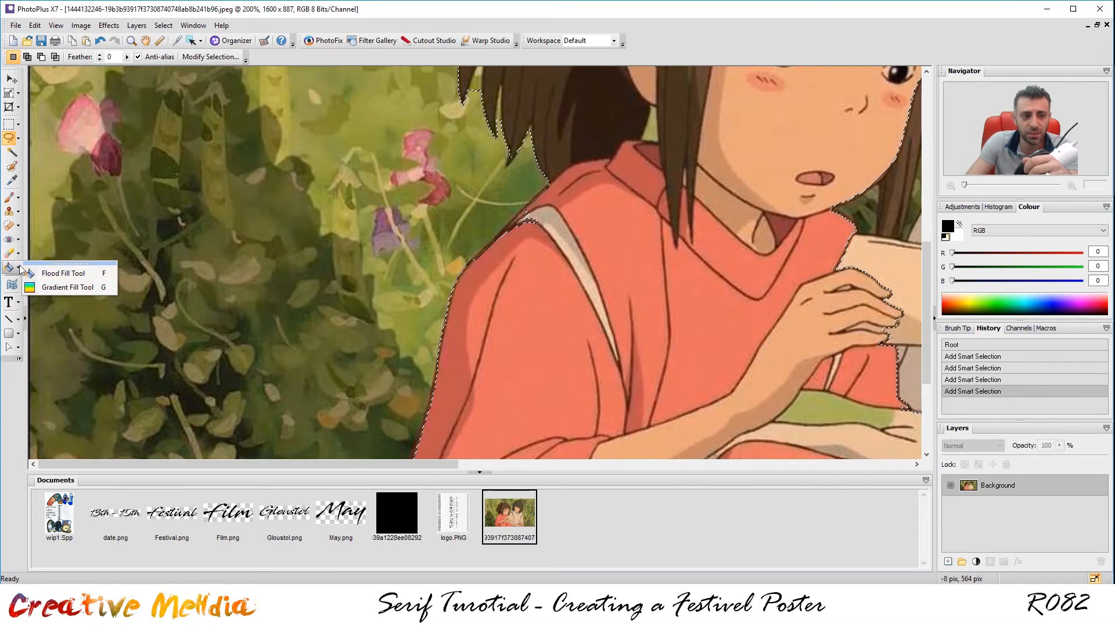
{"action": "left_click", "coordinate": [19, 266]}
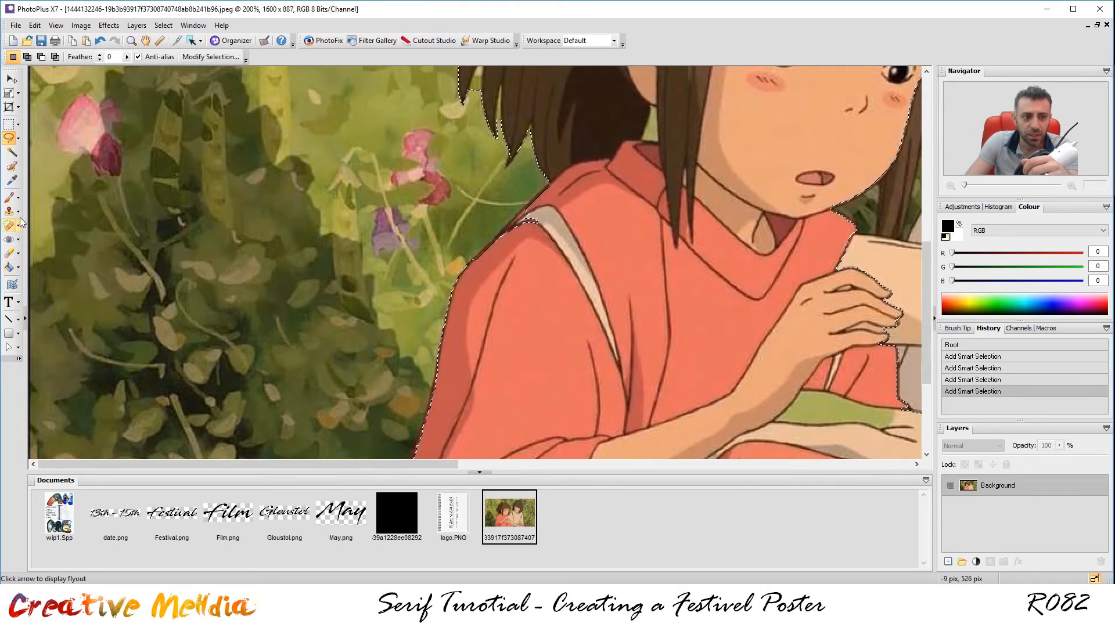
{"action": "left_click", "coordinate": [20, 140]}
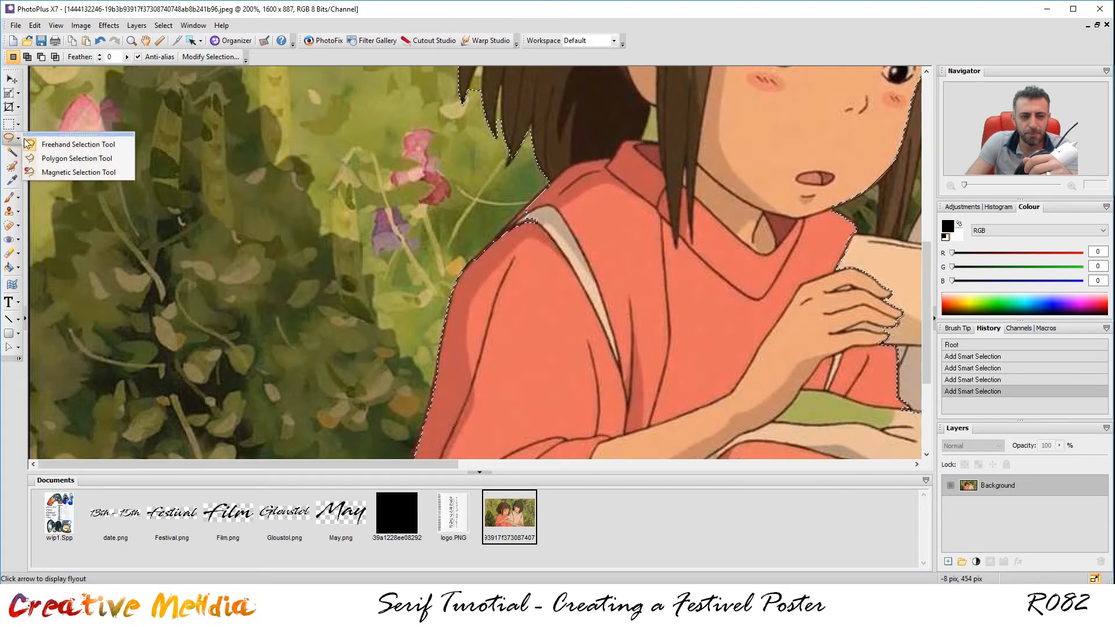
{"action": "left_click", "coordinate": [74, 162]}
Add a polygon along the girl's shoulder edge to the selection.
{"action": "scroll", "coordinate": [592, 195], "scroll_direction": "up", "scroll_amount": 1}
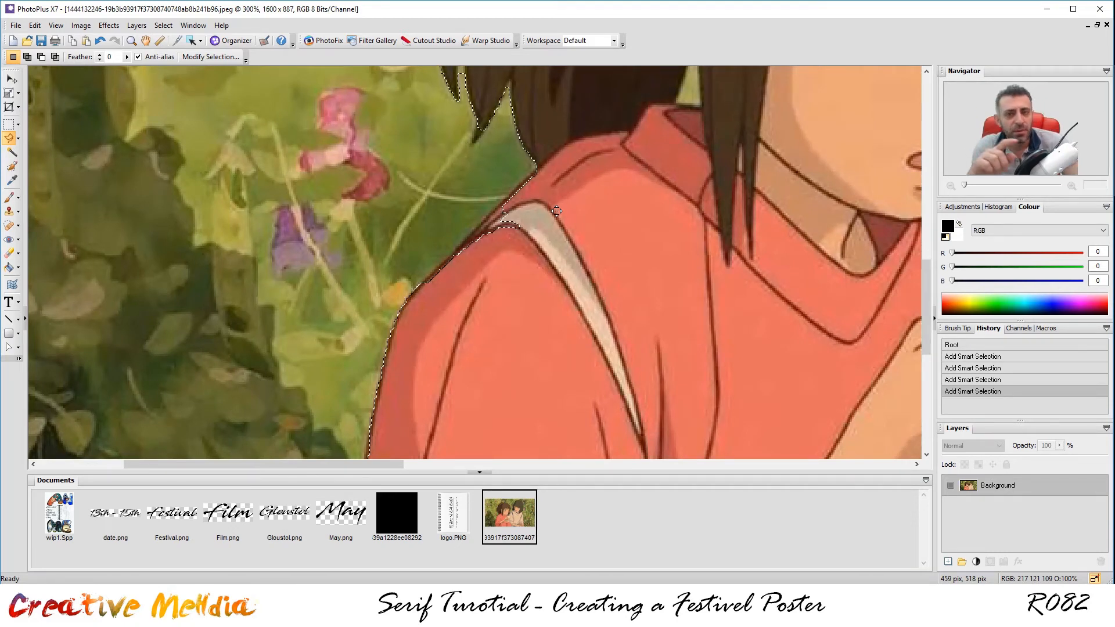
{"action": "key", "text": "shift"}
{"action": "left_click", "coordinate": [552, 188]}
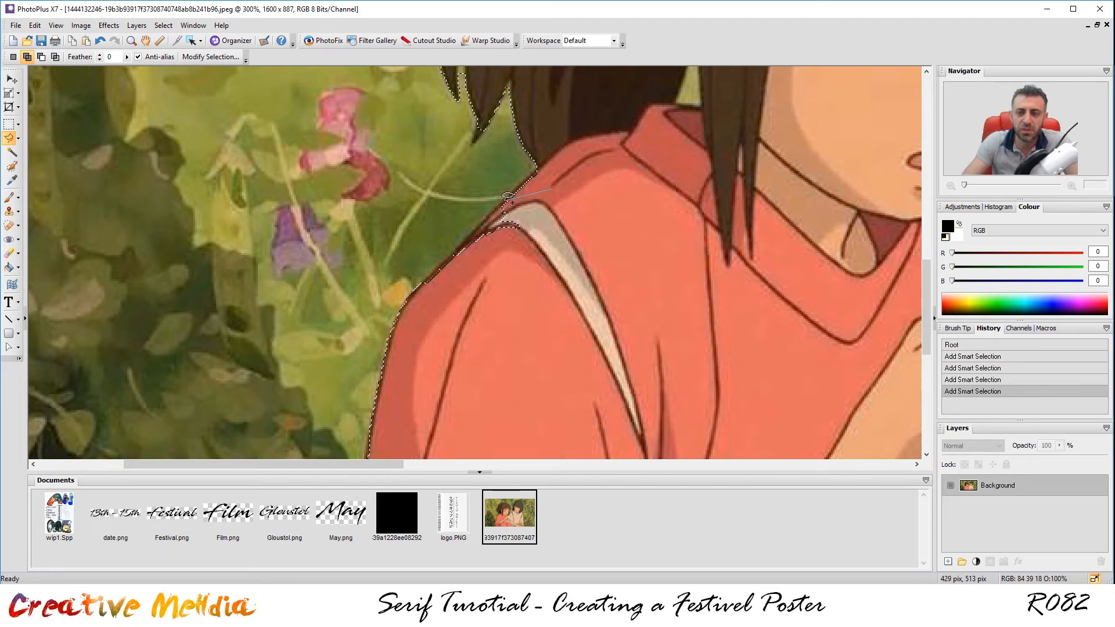
{"action": "left_click", "coordinate": [502, 201]}
{"action": "left_click", "coordinate": [409, 296]}
{"action": "left_click", "coordinate": [443, 336]}
{"action": "left_click", "coordinate": [556, 304]}
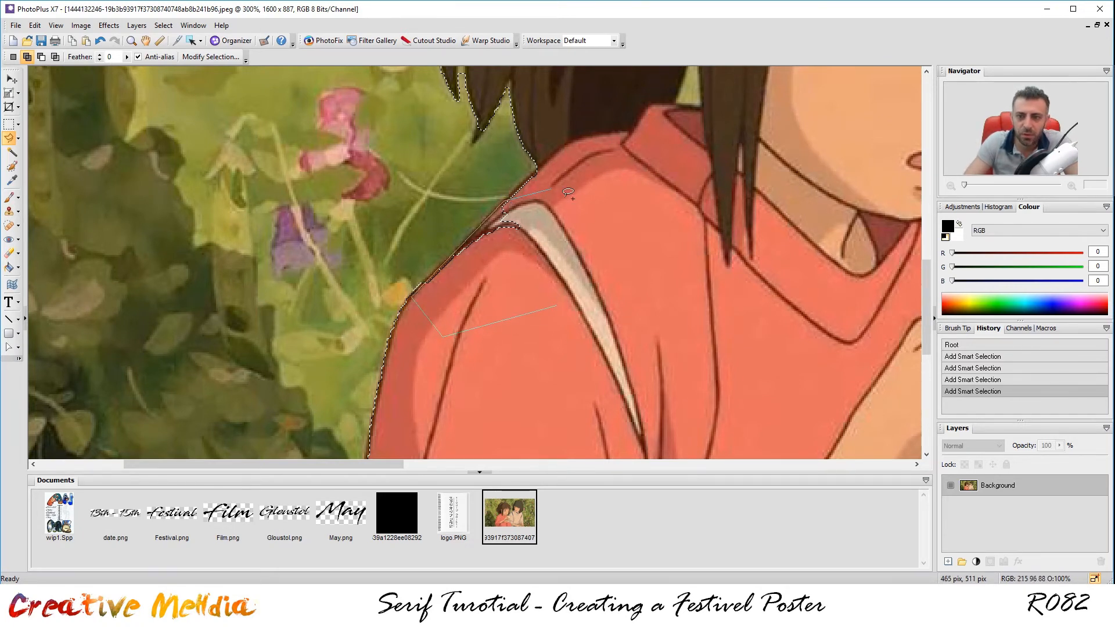
{"action": "left_click", "coordinate": [556, 184]}
Add a small polygon area at the girl's hair tips to the selection.
{"action": "scroll", "coordinate": [625, 209], "scroll_direction": "up", "scroll_amount": 2}
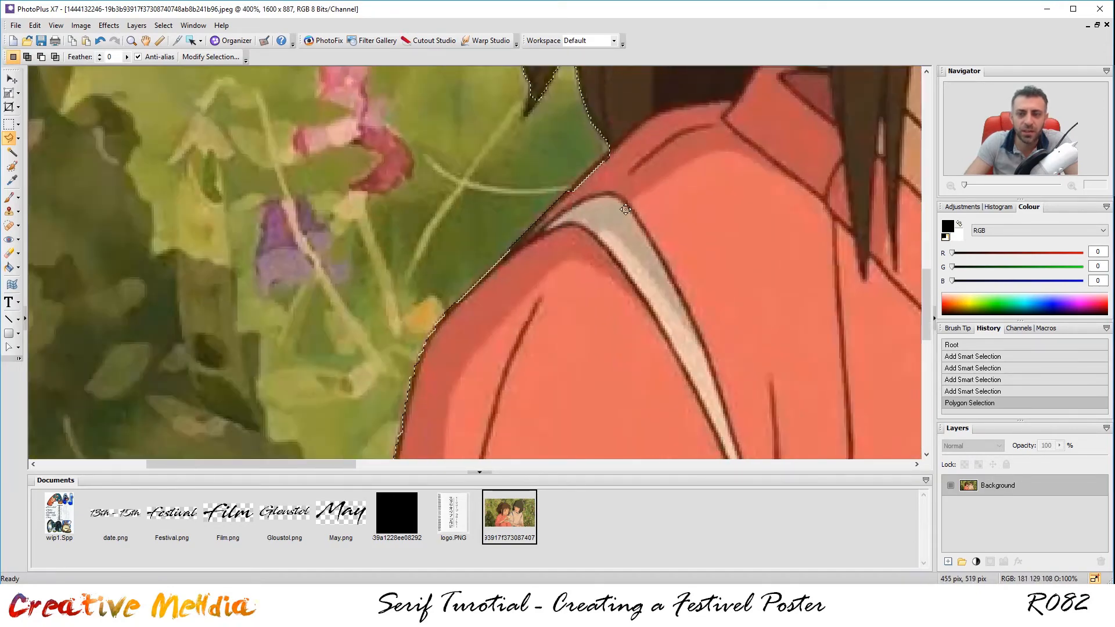
{"action": "scroll", "coordinate": [624, 209], "scroll_direction": "down", "scroll_amount": 1}
{"action": "left_click_drag", "start_coordinate": [657, 111], "coordinate": [612, 261]}
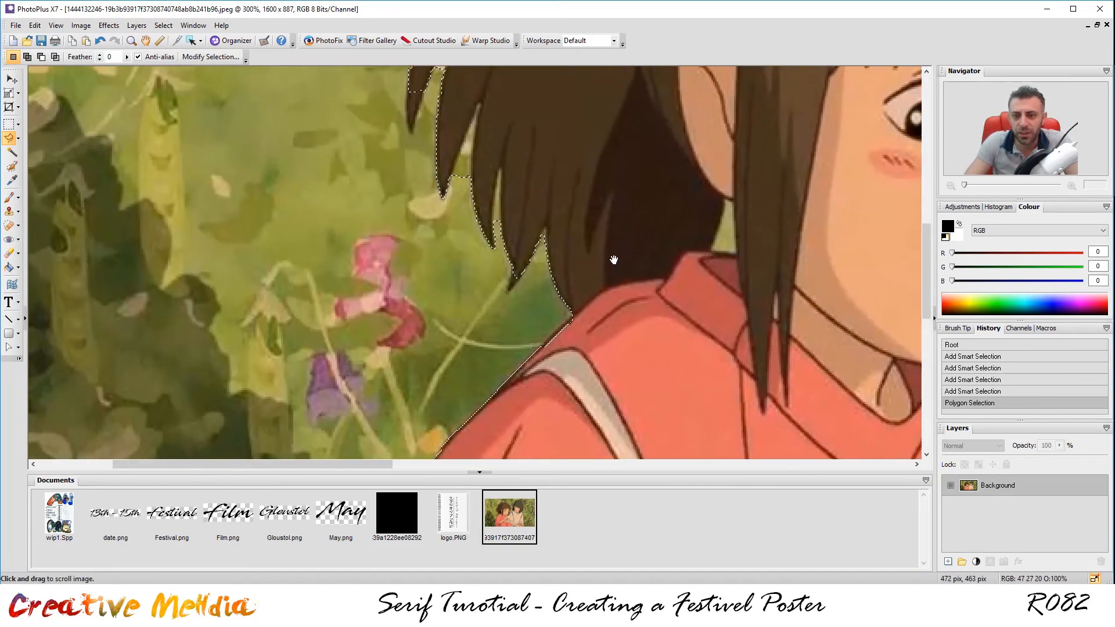
{"action": "scroll", "coordinate": [560, 284], "scroll_direction": "up", "scroll_amount": 5}
{"action": "left_click", "coordinate": [566, 266], "text": "shift"}
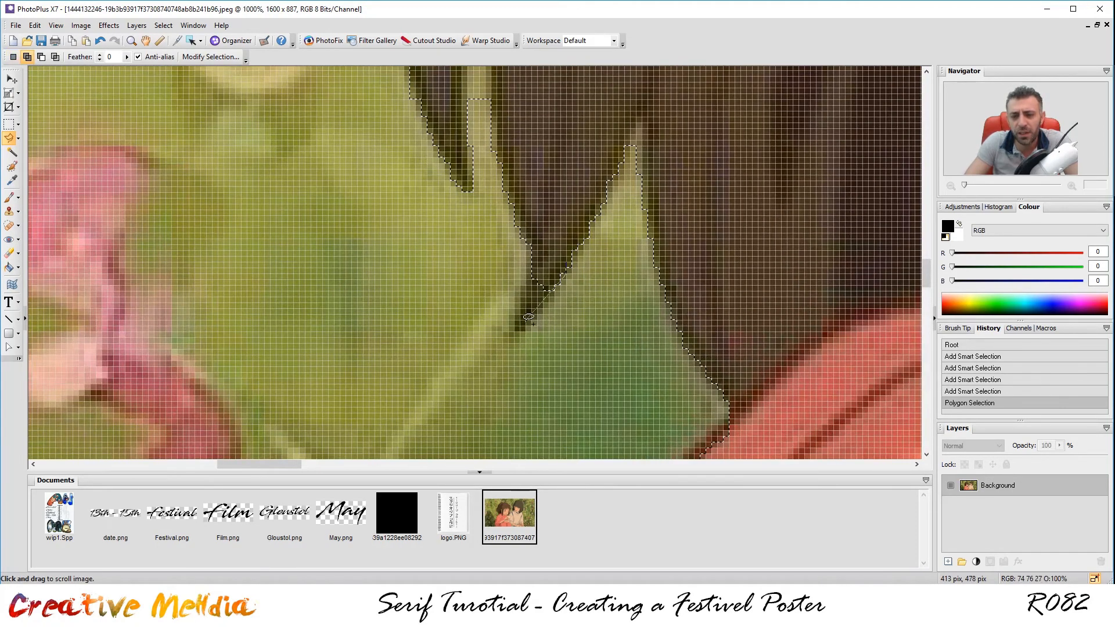
{"action": "left_click", "coordinate": [532, 250]}
{"action": "double_click", "coordinate": [567, 271]}
Cut a background strip beside the hair tips out of the selection.
{"action": "scroll", "coordinate": [572, 256], "scroll_direction": "down", "scroll_amount": 4}
{"action": "left_click_drag", "start_coordinate": [693, 118], "coordinate": [601, 425]}
{"action": "left_click_drag", "start_coordinate": [582, 320], "coordinate": [570, 156]}
{"action": "scroll", "coordinate": [427, 294], "scroll_direction": "up", "scroll_amount": 2}
{"action": "left_click", "coordinate": [429, 292]}
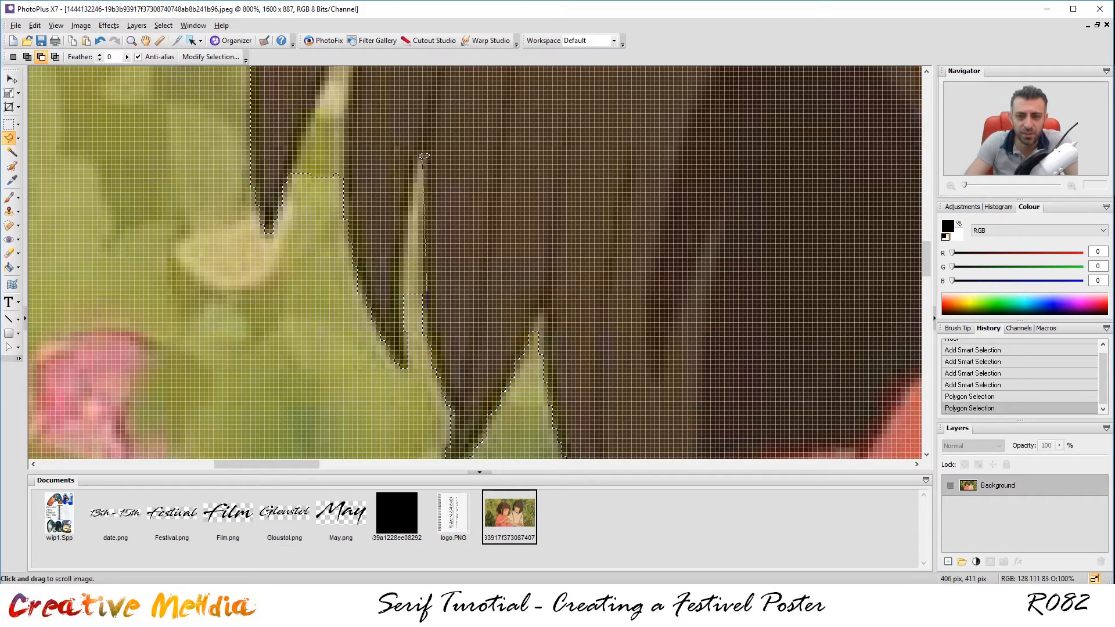
{"action": "left_click", "coordinate": [418, 155]}
{"action": "double_click", "coordinate": [427, 307], "text": "alt"}
Add polygons along the next hair strands, including the strand's lower corner.
{"action": "left_click_drag", "start_coordinate": [543, 175], "coordinate": [659, 316]}
{"action": "left_click", "coordinate": [461, 317]}
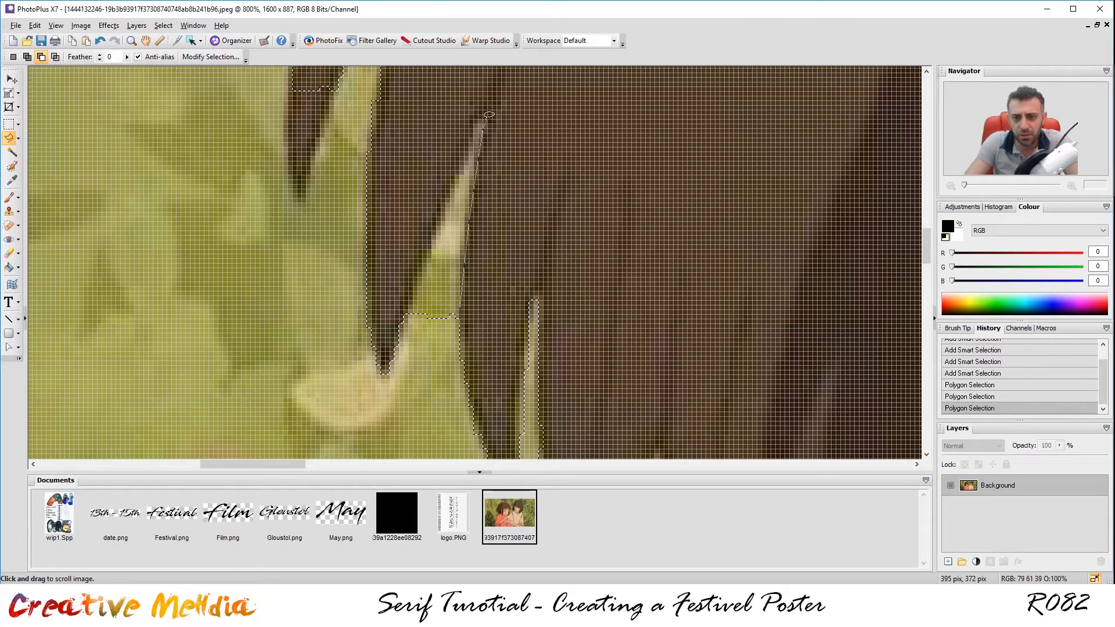
{"action": "left_click", "coordinate": [478, 122]}
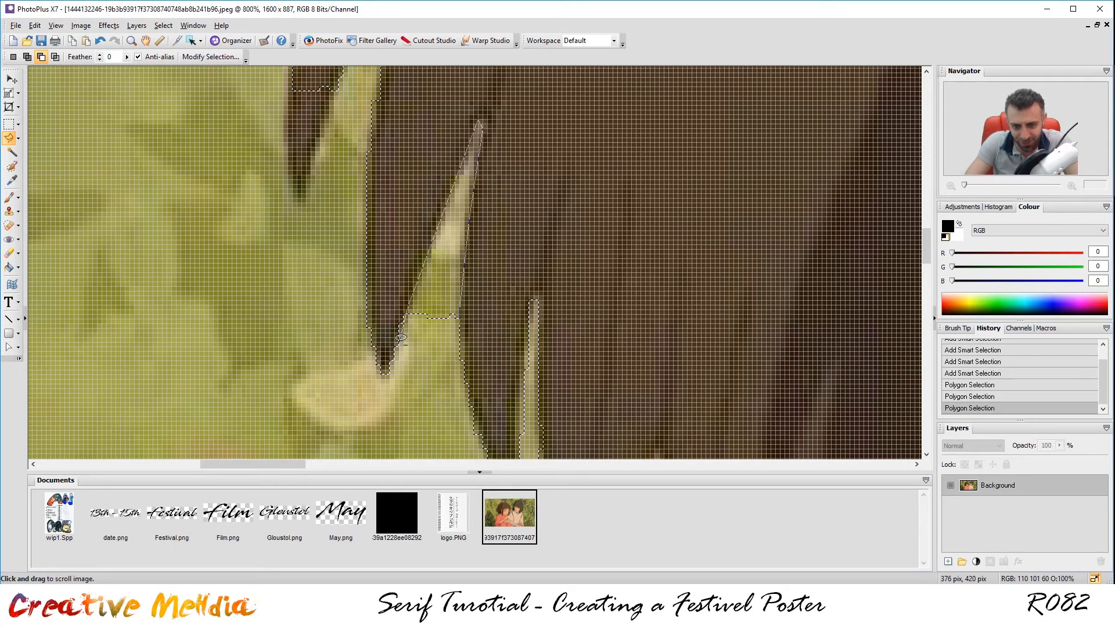
{"action": "left_click", "coordinate": [463, 302]}
{"action": "left_click_drag", "start_coordinate": [527, 207], "coordinate": [596, 307]}
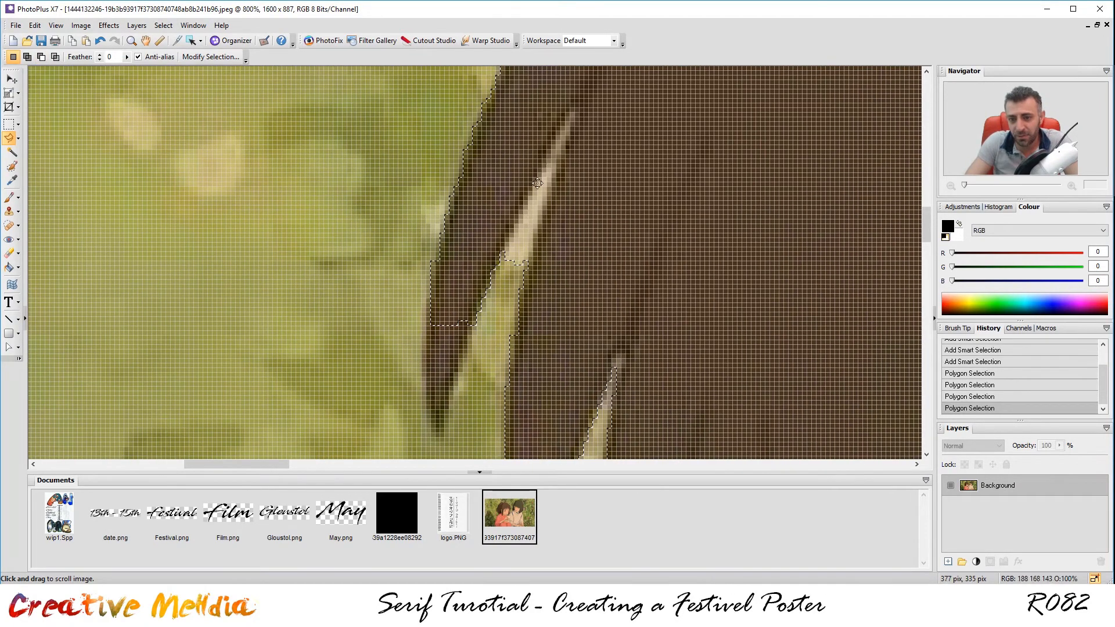
{"action": "left_click", "coordinate": [526, 262], "text": "shift"}
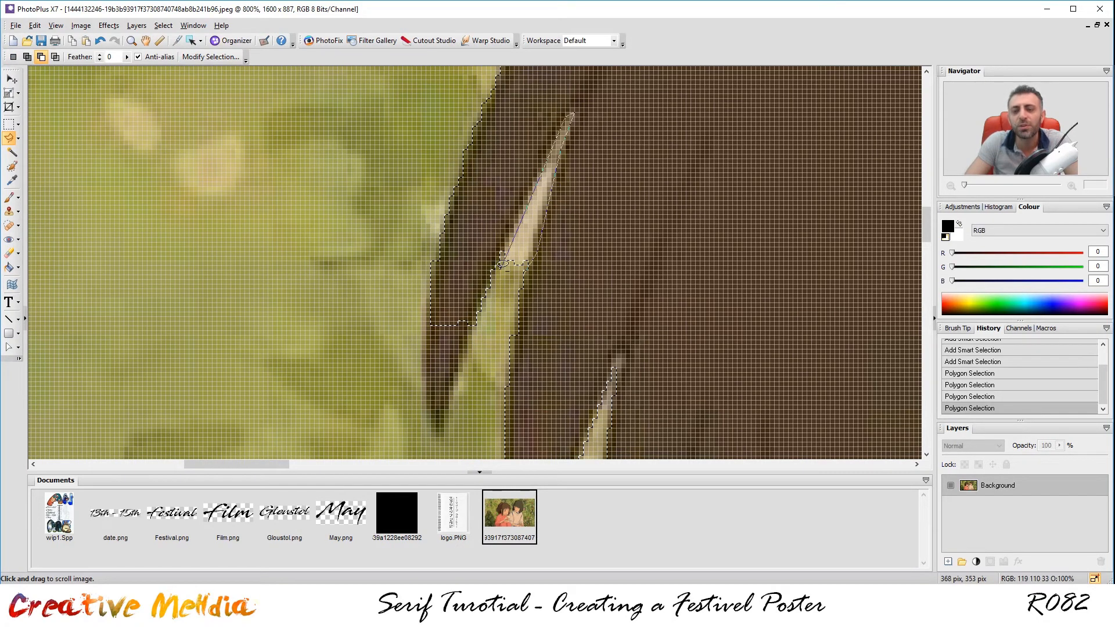
{"action": "double_click", "coordinate": [522, 277]}
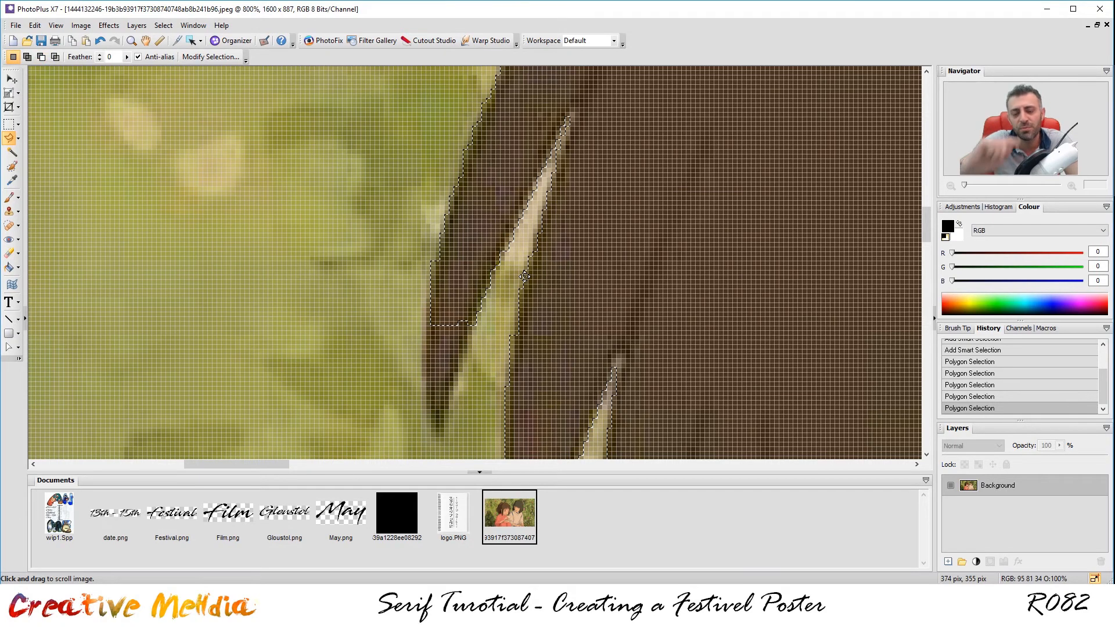
{"action": "key", "text": "shift"}
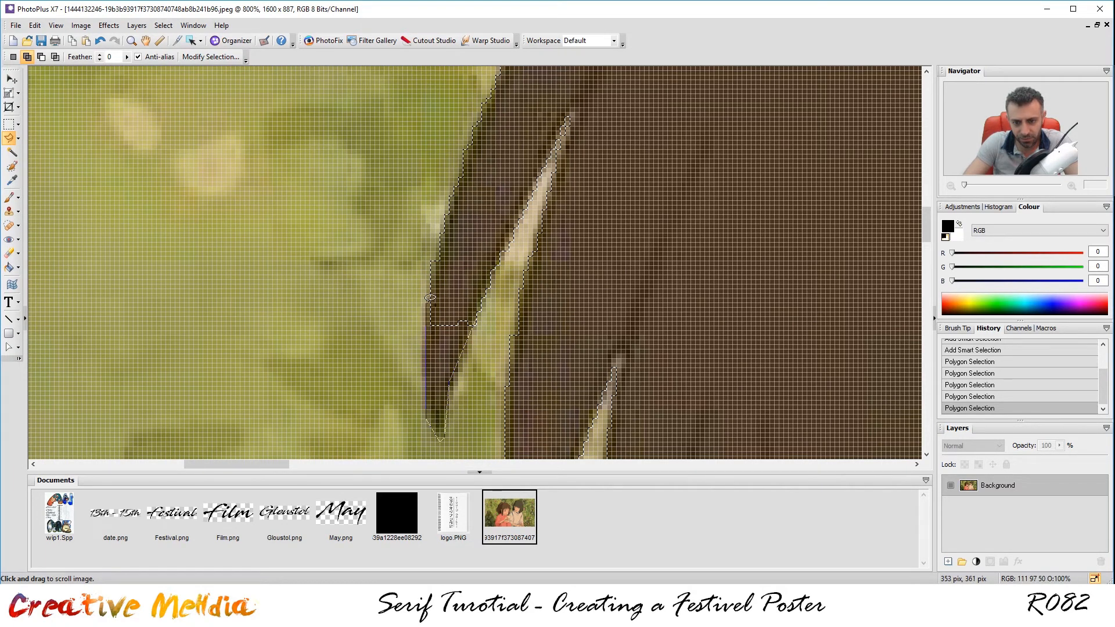
{"action": "left_click", "coordinate": [482, 308]}
Add the small triangular sliver beside the hair to the selection.
{"action": "scroll", "coordinate": [479, 313], "scroll_direction": "down", "scroll_amount": 1}
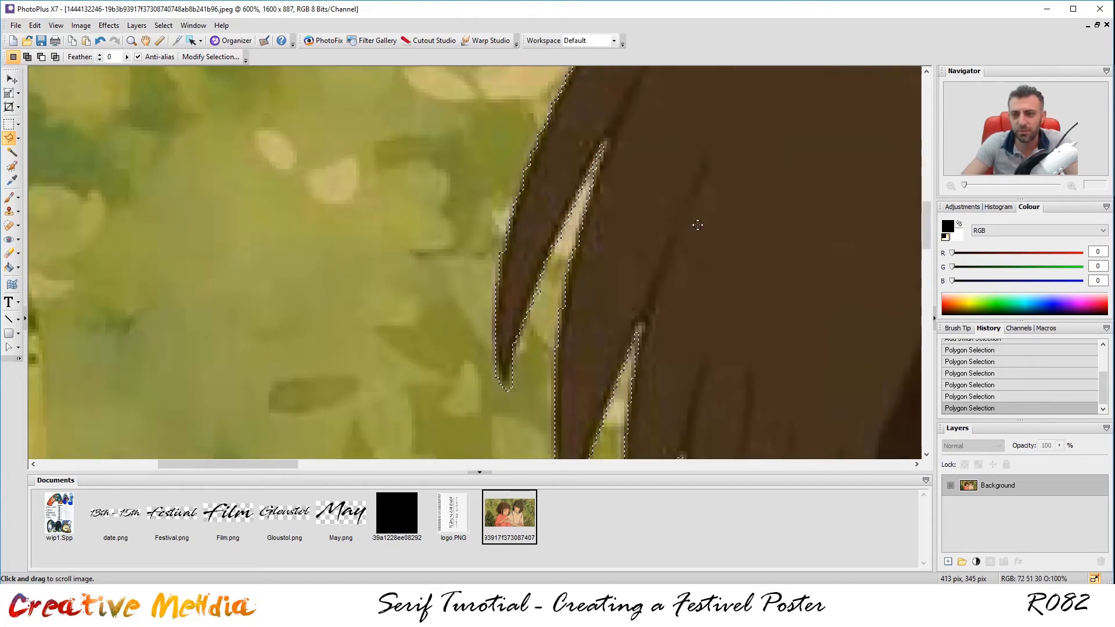
{"action": "scroll", "coordinate": [633, 202], "scroll_direction": "down", "scroll_amount": 2}
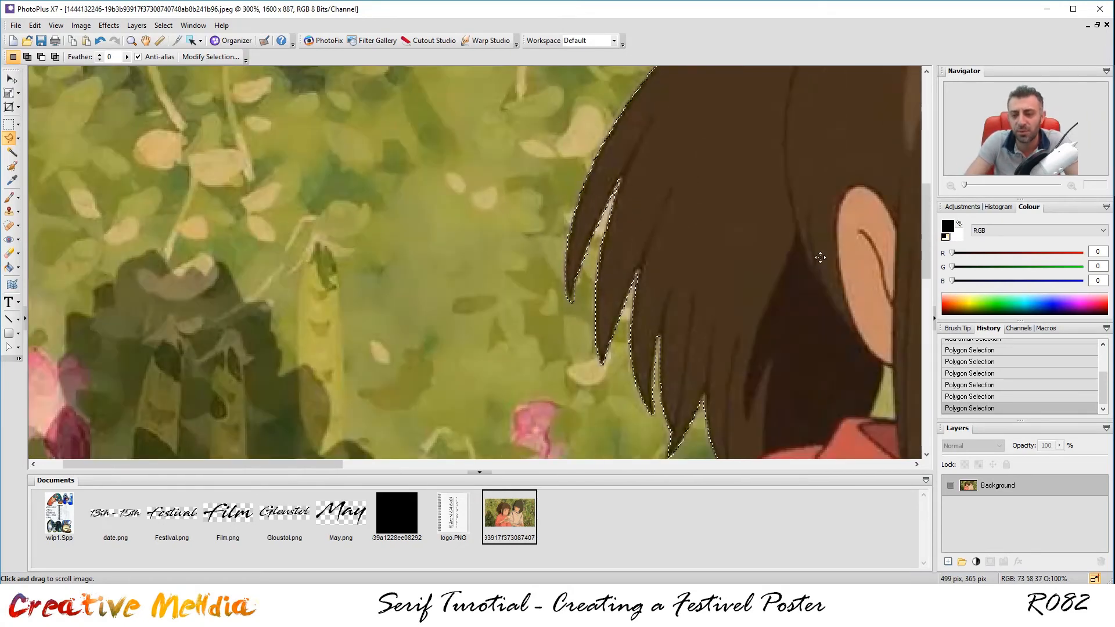
{"action": "scroll", "coordinate": [820, 258], "scroll_direction": "down", "scroll_amount": 1}
{"action": "scroll", "coordinate": [648, 225], "scroll_direction": "up", "scroll_amount": 4}
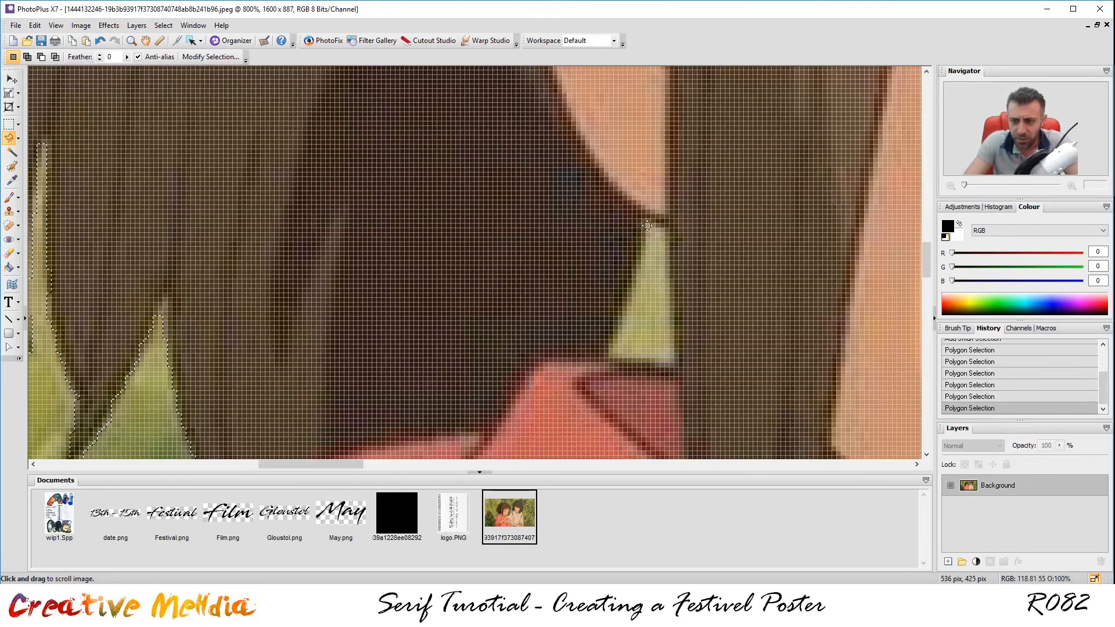
{"action": "left_click", "coordinate": [668, 231], "text": "shift"}
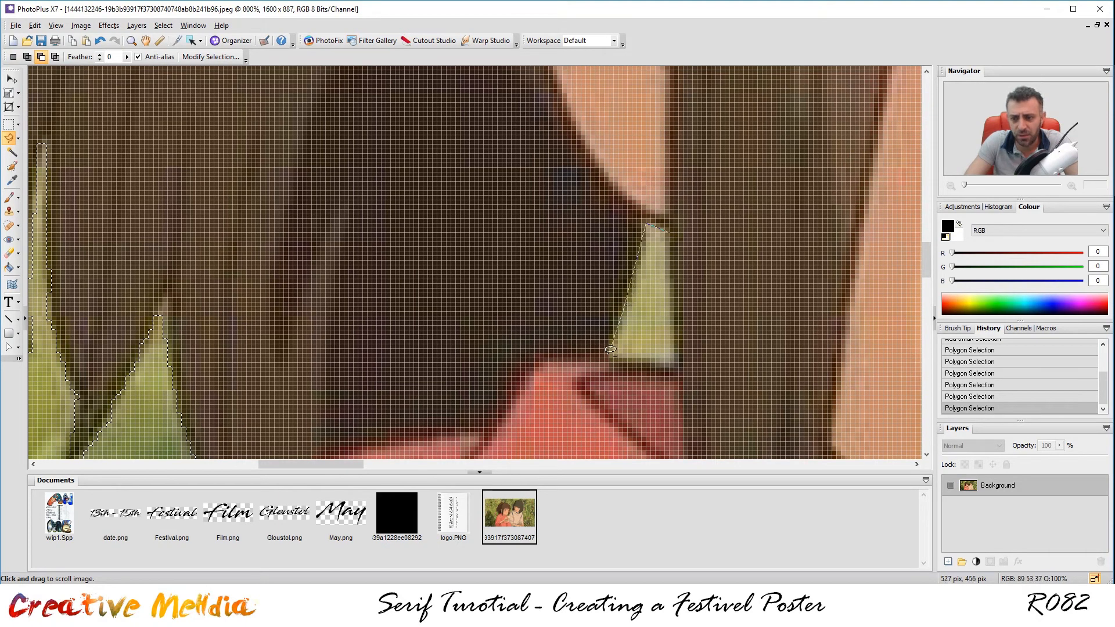
{"action": "left_click", "coordinate": [672, 361]}
{"action": "left_click", "coordinate": [668, 230]}
Zoom into the hand and subtract the gap between the upper fingers.
{"action": "scroll", "coordinate": [780, 208], "scroll_direction": "down", "scroll_amount": 3}
{"action": "scroll", "coordinate": [780, 207], "scroll_direction": "down", "scroll_amount": 5}
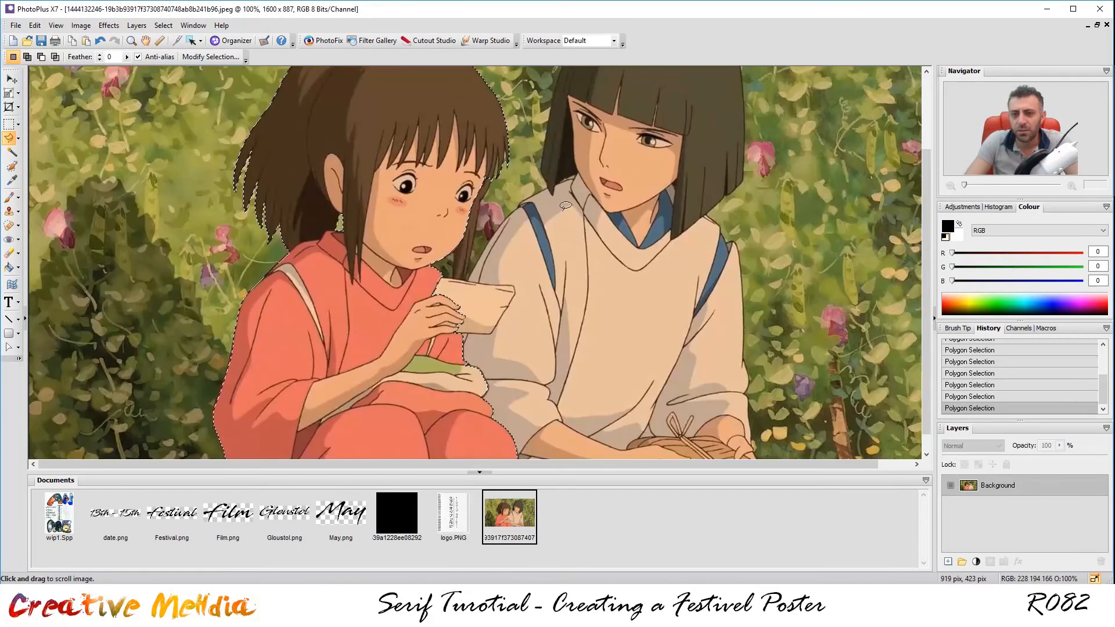
{"action": "scroll", "coordinate": [437, 369], "scroll_direction": "up", "scroll_amount": 3}
{"action": "scroll", "coordinate": [437, 369], "scroll_direction": "down", "scroll_amount": 2}
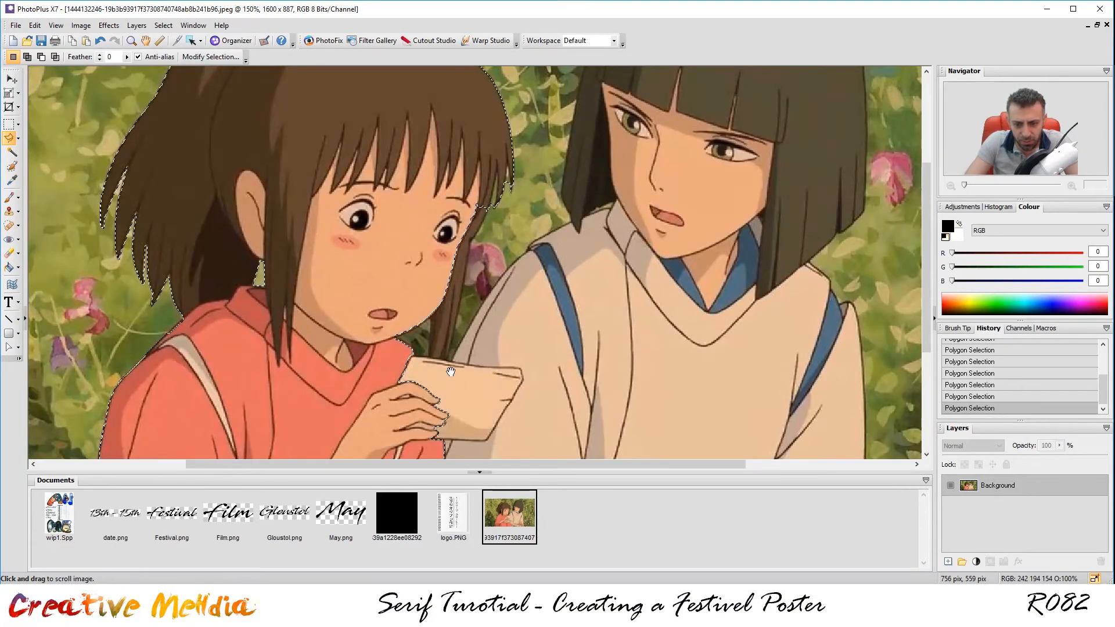
{"action": "scroll", "coordinate": [492, 216], "scroll_direction": "up", "scroll_amount": 2}
{"action": "scroll", "coordinate": [492, 216], "scroll_direction": "up", "scroll_amount": 4}
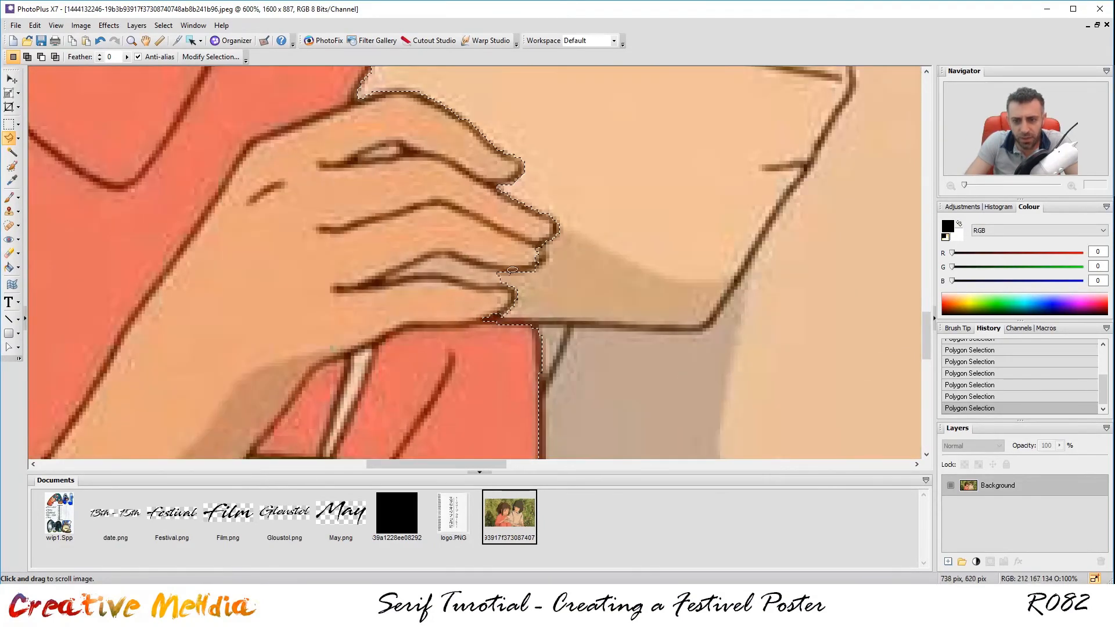
{"action": "scroll", "coordinate": [400, 142], "scroll_direction": "up", "scroll_amount": 3}
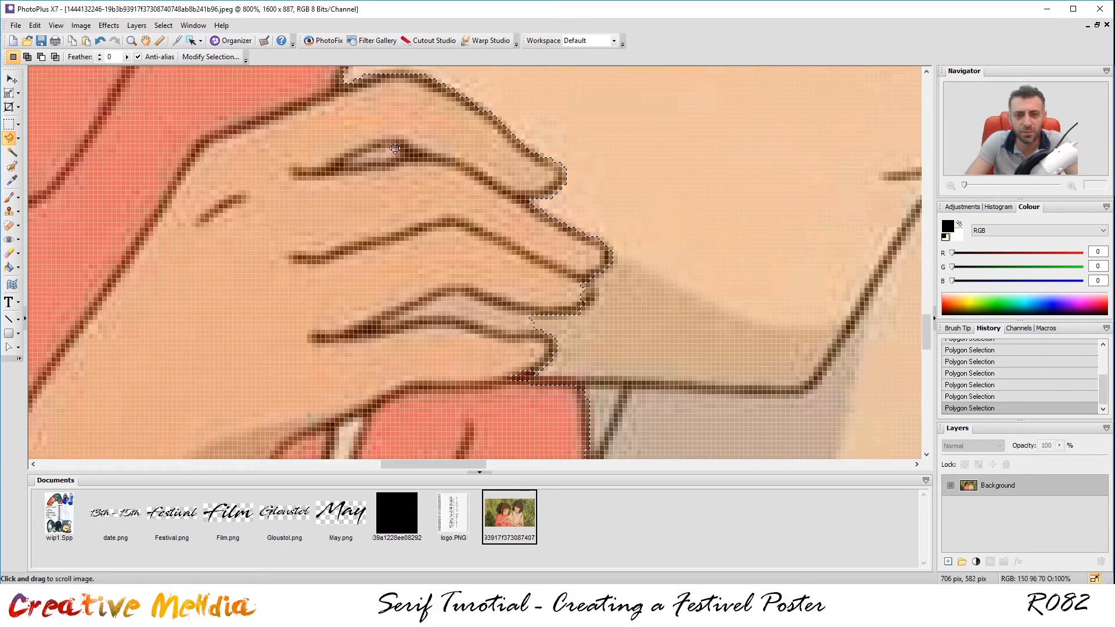
{"action": "scroll", "coordinate": [386, 152], "scroll_direction": "up", "scroll_amount": 2}
{"action": "scroll", "coordinate": [386, 156], "scroll_direction": "down", "scroll_amount": 1}
{"action": "key", "text": "alt"}
{"action": "left_click", "coordinate": [384, 143]}
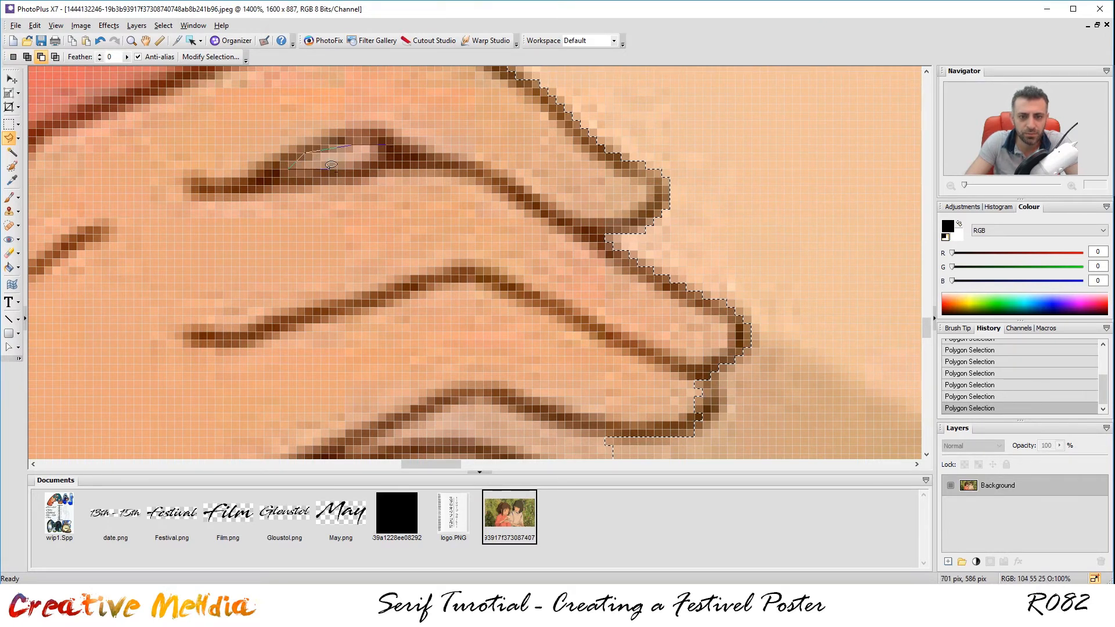
{"action": "left_click", "coordinate": [392, 141]}
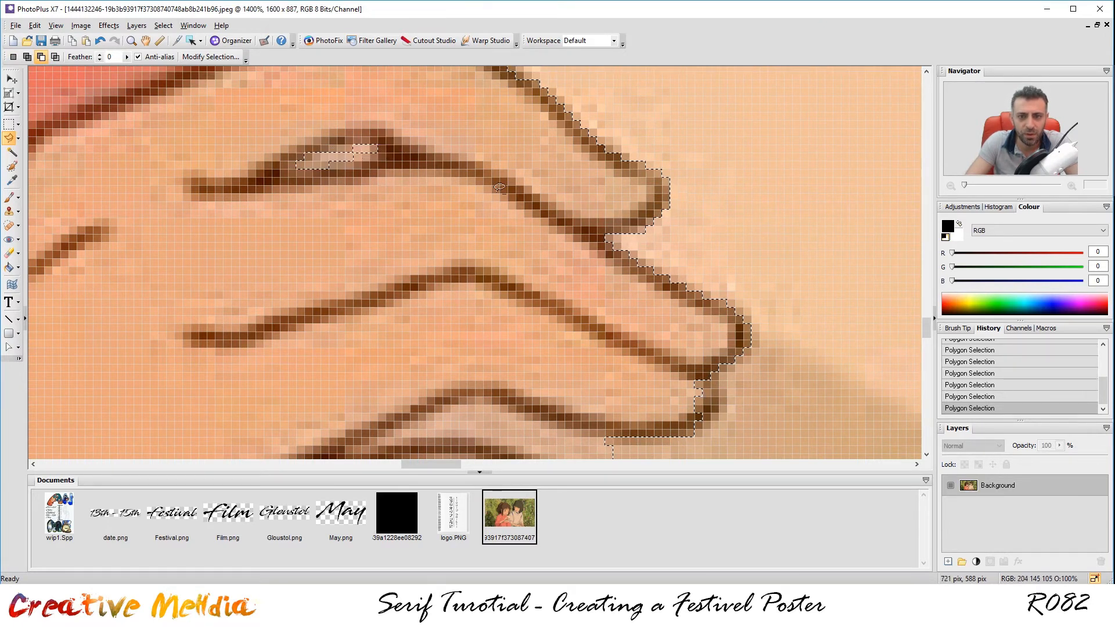
Subtract the background gap under the lower finger holding the paper.
{"action": "scroll", "coordinate": [523, 249], "scroll_direction": "down", "scroll_amount": 1}
{"action": "key", "text": "alt"}
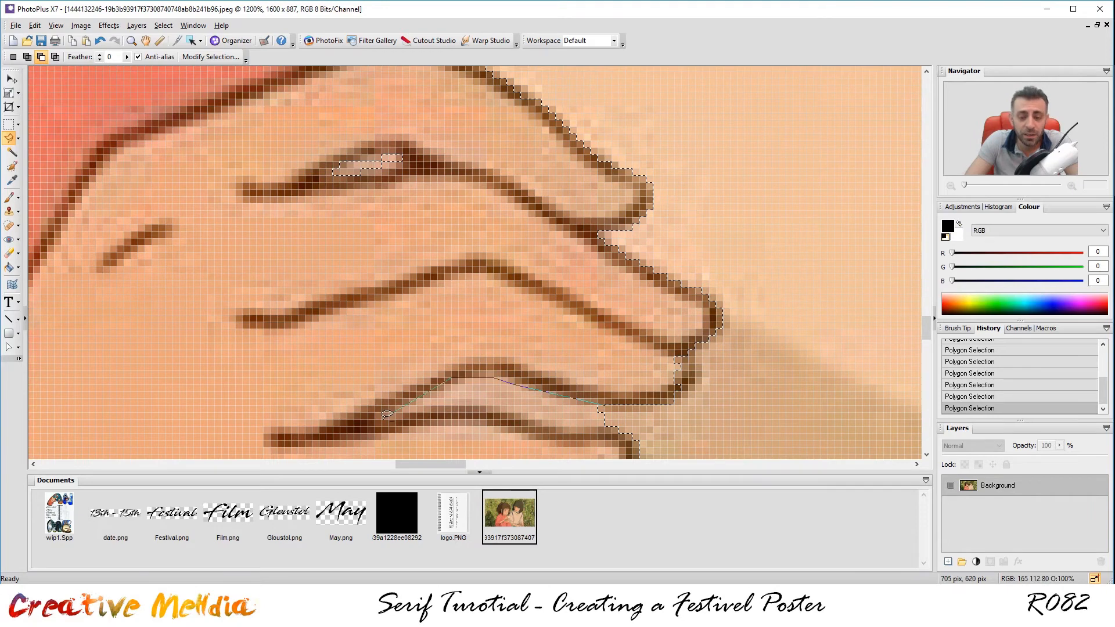
{"action": "left_click", "coordinate": [370, 416]}
{"action": "left_click", "coordinate": [509, 410]}
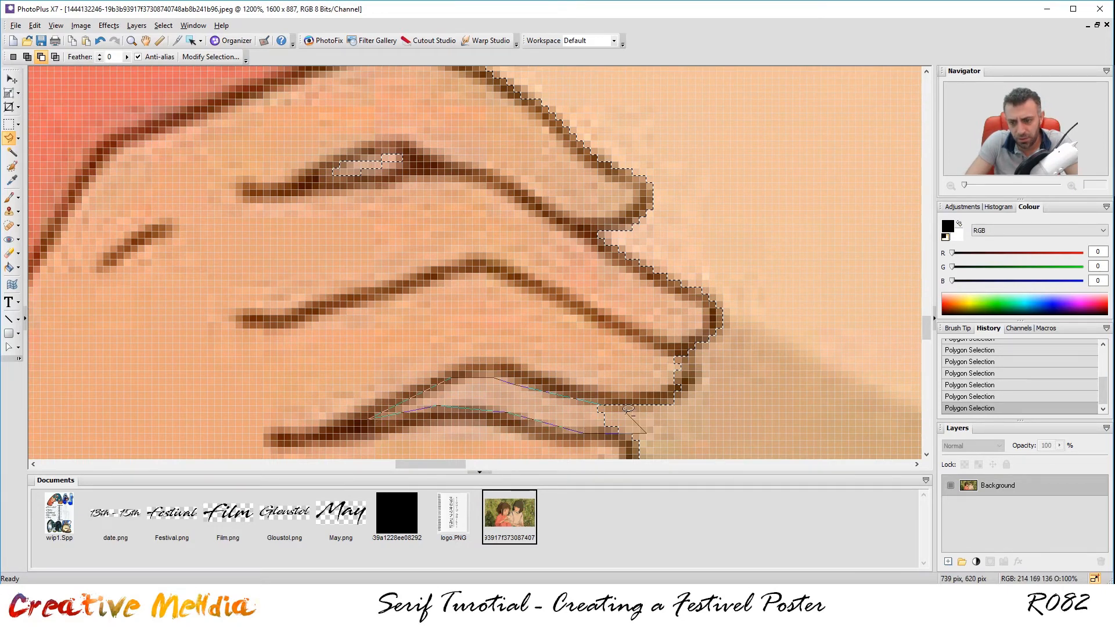
{"action": "double_click", "coordinate": [606, 400]}
{"action": "scroll", "coordinate": [606, 400], "scroll_direction": "down", "scroll_amount": 4}
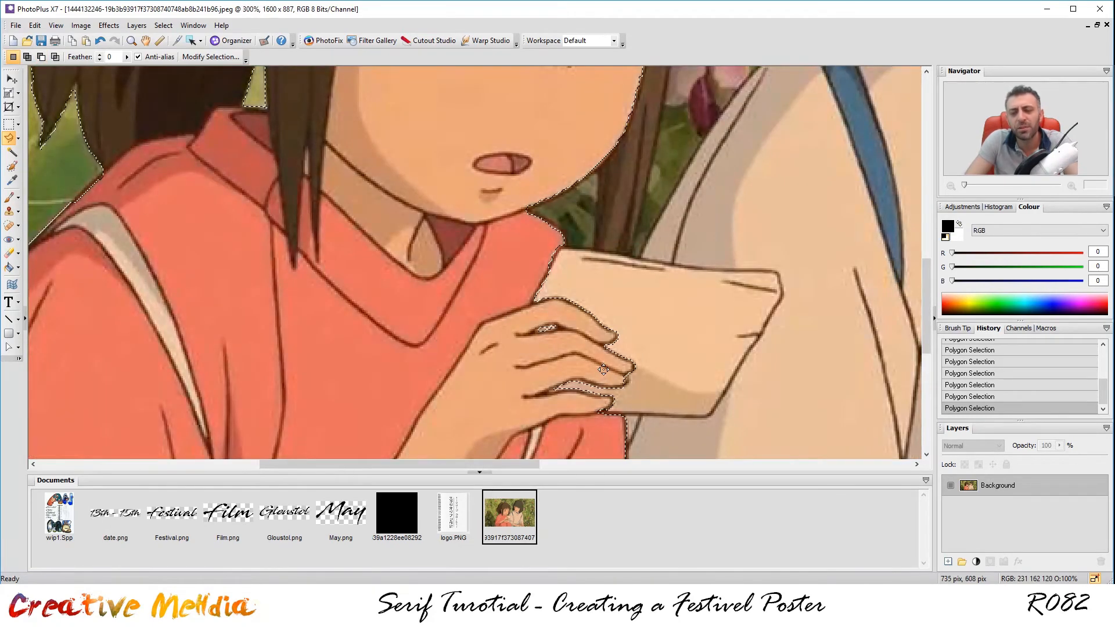
{"action": "scroll", "coordinate": [630, 347], "scroll_direction": "down", "scroll_amount": 2}
{"action": "scroll", "coordinate": [630, 347], "scroll_direction": "down", "scroll_amount": 3}
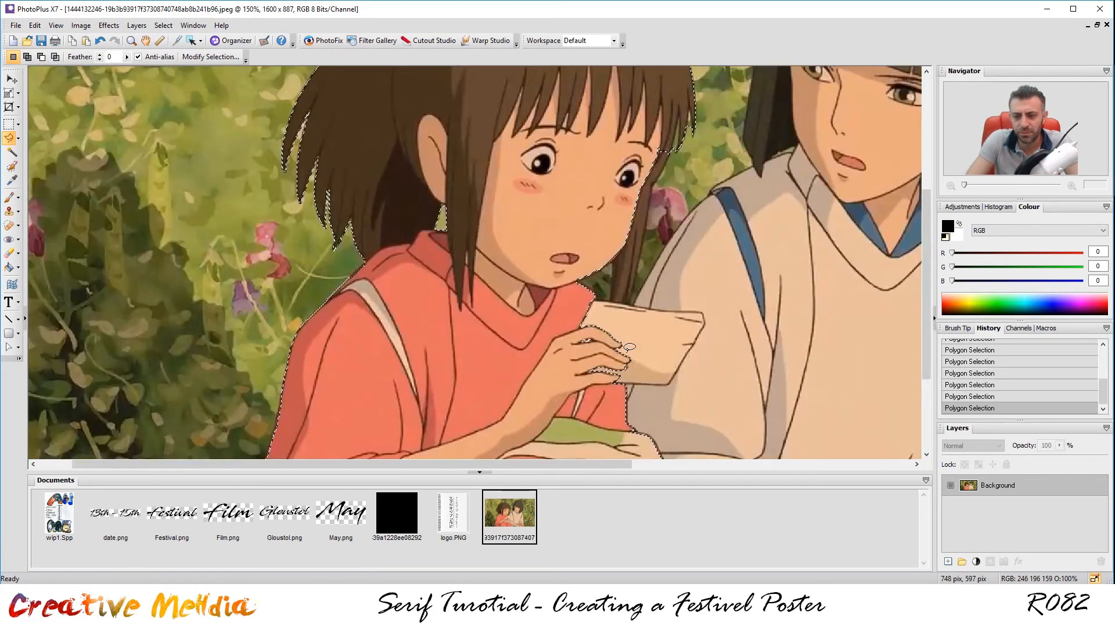
Subtract the foliage above the girl's head from her selection.
{"action": "scroll", "coordinate": [434, 248], "scroll_direction": "up", "scroll_amount": 3}
{"action": "scroll", "coordinate": [434, 249], "scroll_direction": "up", "scroll_amount": 2}
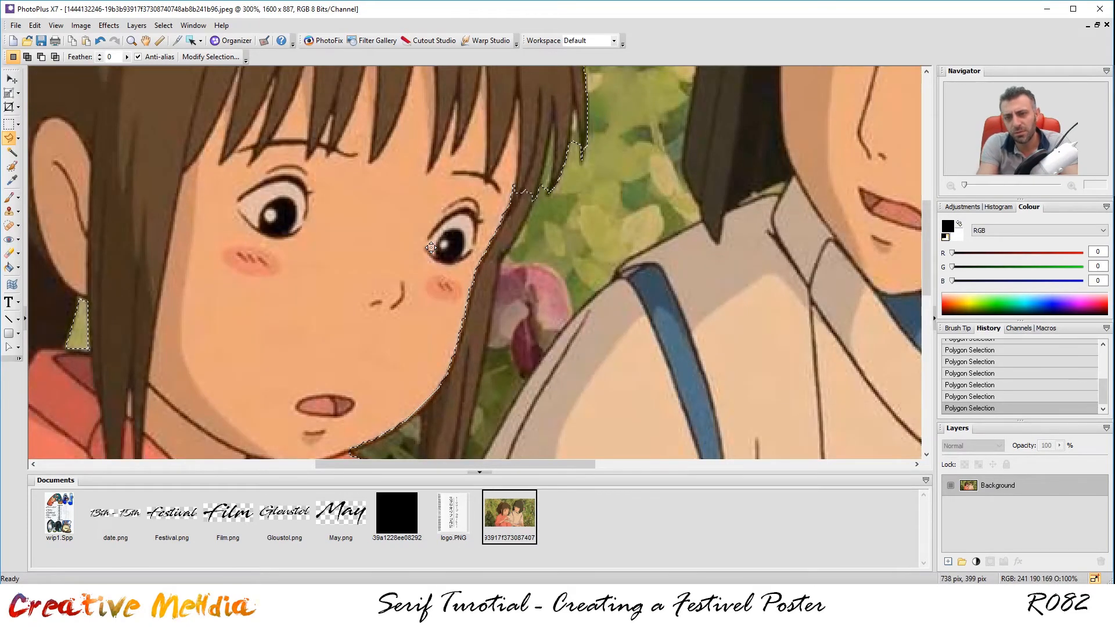
{"action": "left_click_drag", "start_coordinate": [923, 251], "coordinate": [907, 142]}
{"action": "key", "text": "ctrl"}
{"action": "left_click", "coordinate": [308, 164]}
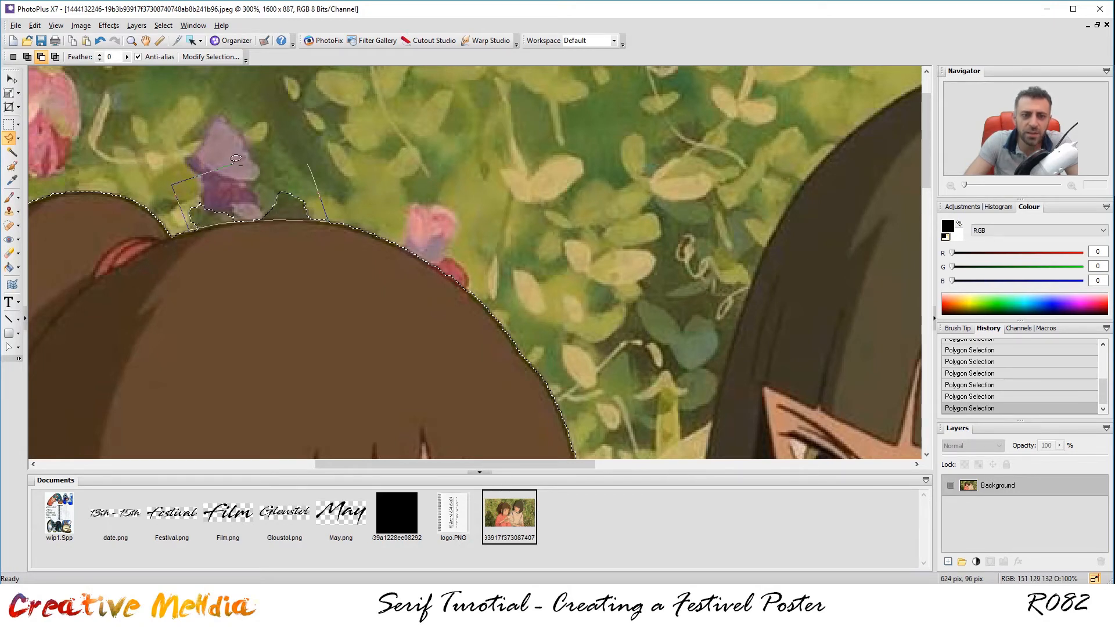
{"action": "double_click", "coordinate": [307, 161], "text": "alt"}
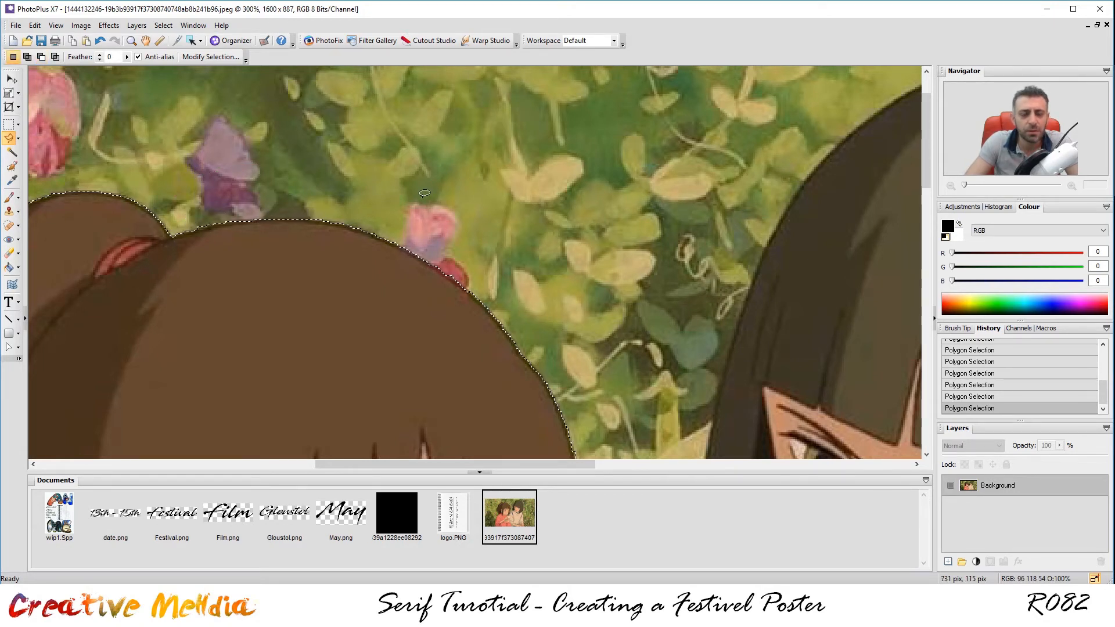
Add a stray hair strand near both characters' hair to the selection.
{"action": "scroll", "coordinate": [609, 295], "scroll_direction": "down", "scroll_amount": 5}
{"action": "scroll", "coordinate": [498, 277], "scroll_direction": "up", "scroll_amount": 5}
{"action": "left_click_drag", "start_coordinate": [470, 132], "coordinate": [581, 318]}
{"action": "scroll", "coordinate": [496, 216], "scroll_direction": "up", "scroll_amount": 3}
{"action": "scroll", "coordinate": [511, 237], "scroll_direction": "down", "scroll_amount": 4}
{"action": "left_click_drag", "start_coordinate": [508, 302], "coordinate": [510, 204]}
{"action": "scroll", "coordinate": [546, 134], "scroll_direction": "up", "scroll_amount": 2}
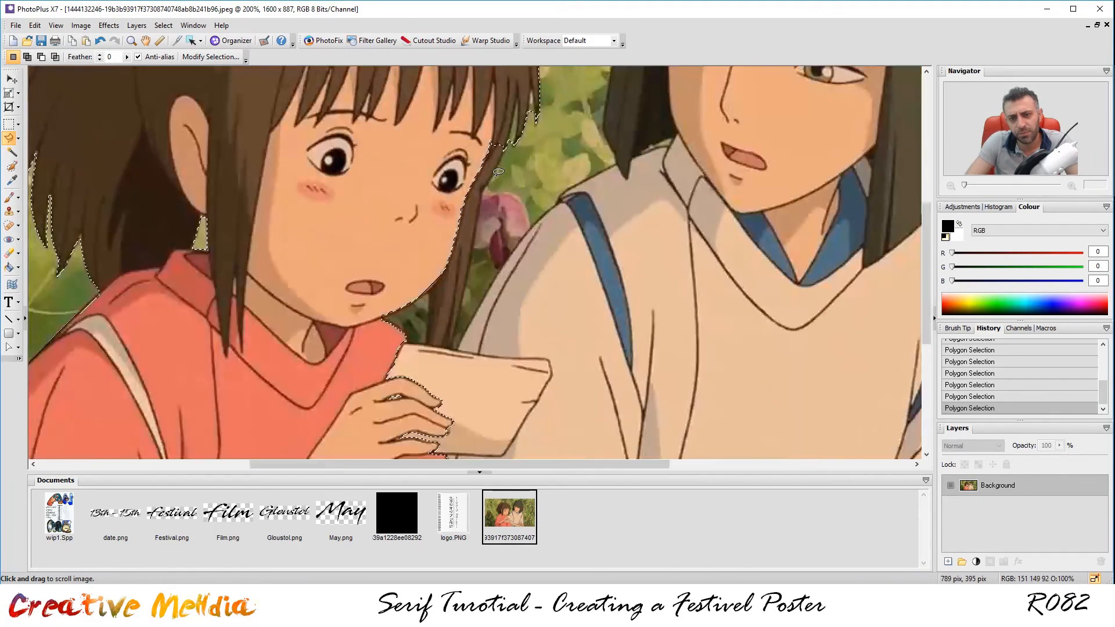
{"action": "scroll", "coordinate": [550, 133], "scroll_direction": "up", "scroll_amount": 2}
{"action": "scroll", "coordinate": [499, 179], "scroll_direction": "down", "scroll_amount": 2}
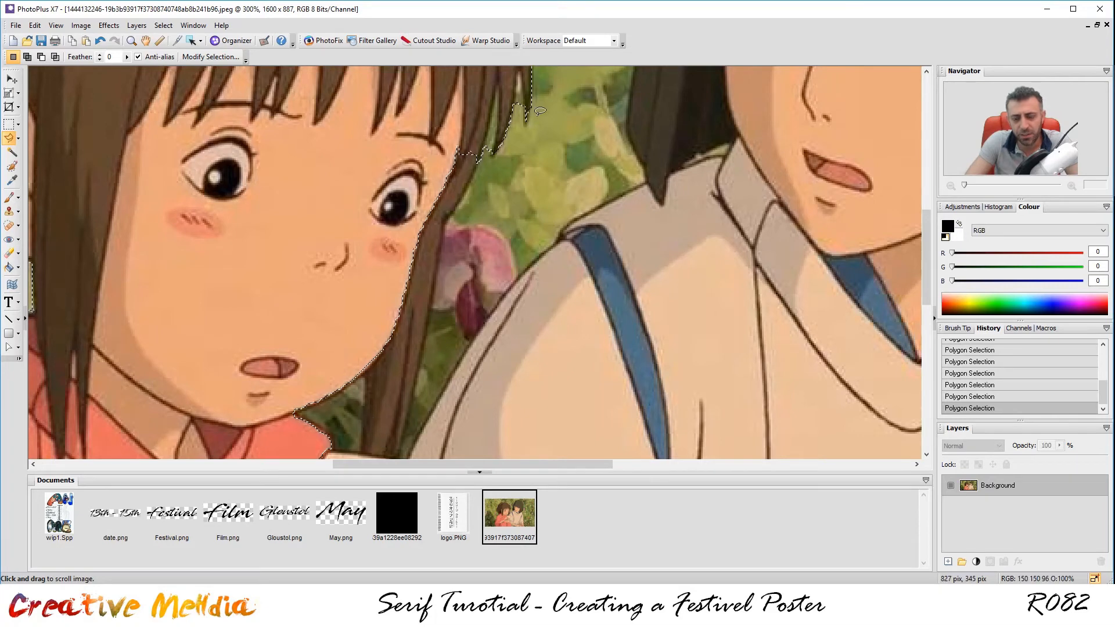
{"action": "left_click_drag", "start_coordinate": [561, 100], "coordinate": [544, 233]}
{"action": "scroll", "coordinate": [545, 232], "scroll_direction": "up", "scroll_amount": 2}
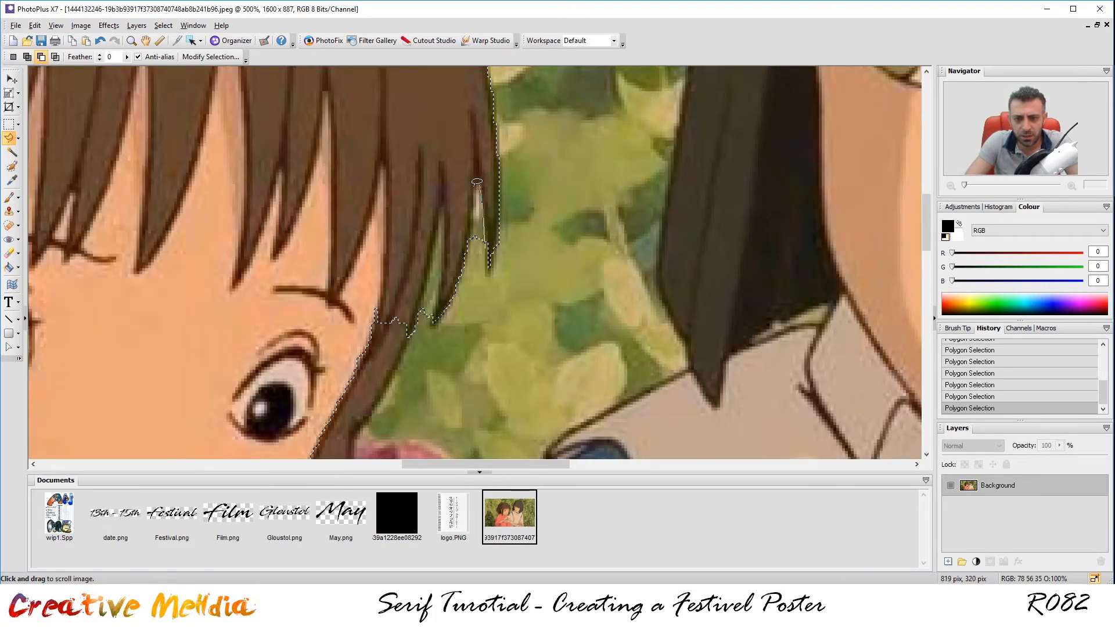
{"action": "left_click", "coordinate": [487, 240]}
{"action": "left_click", "coordinate": [434, 335]}
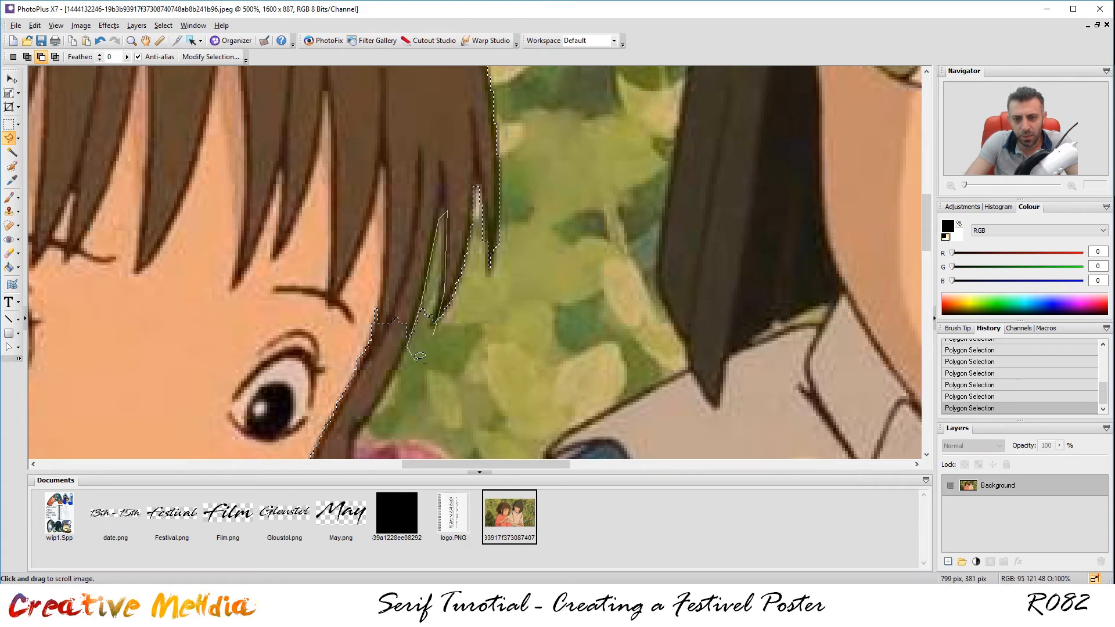
{"action": "left_click", "coordinate": [437, 331]}
Add the hair edge beside the girl's cheek to the selection.
{"action": "left_click_drag", "start_coordinate": [600, 288], "coordinate": [702, 42]}
{"action": "scroll", "coordinate": [533, 294], "scroll_direction": "down", "scroll_amount": 2}
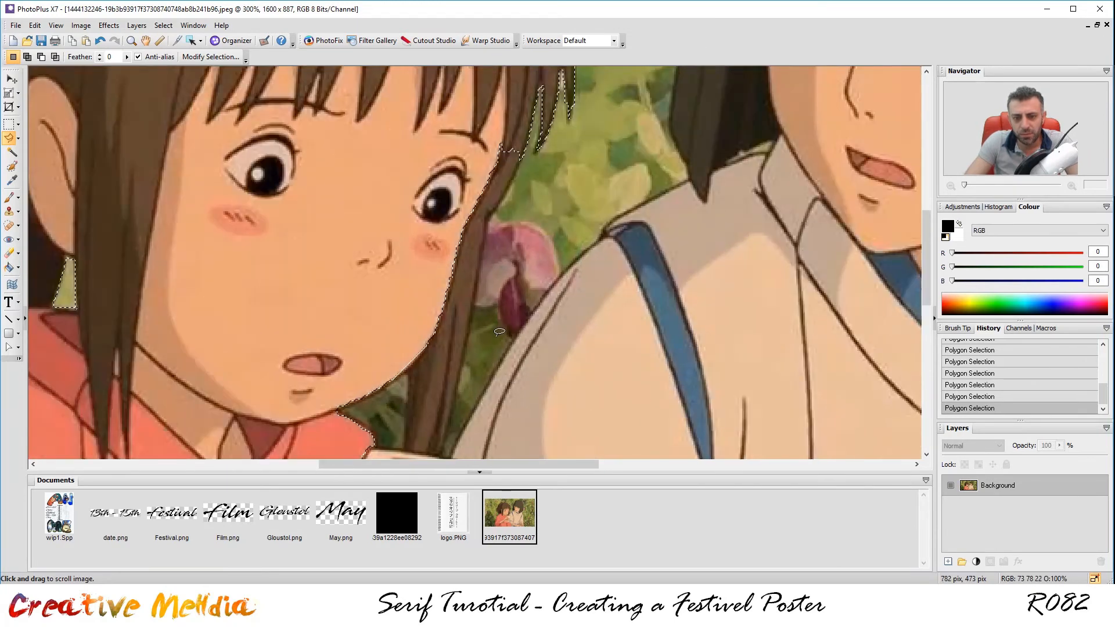
{"action": "left_click", "coordinate": [520, 155], "text": "shift"}
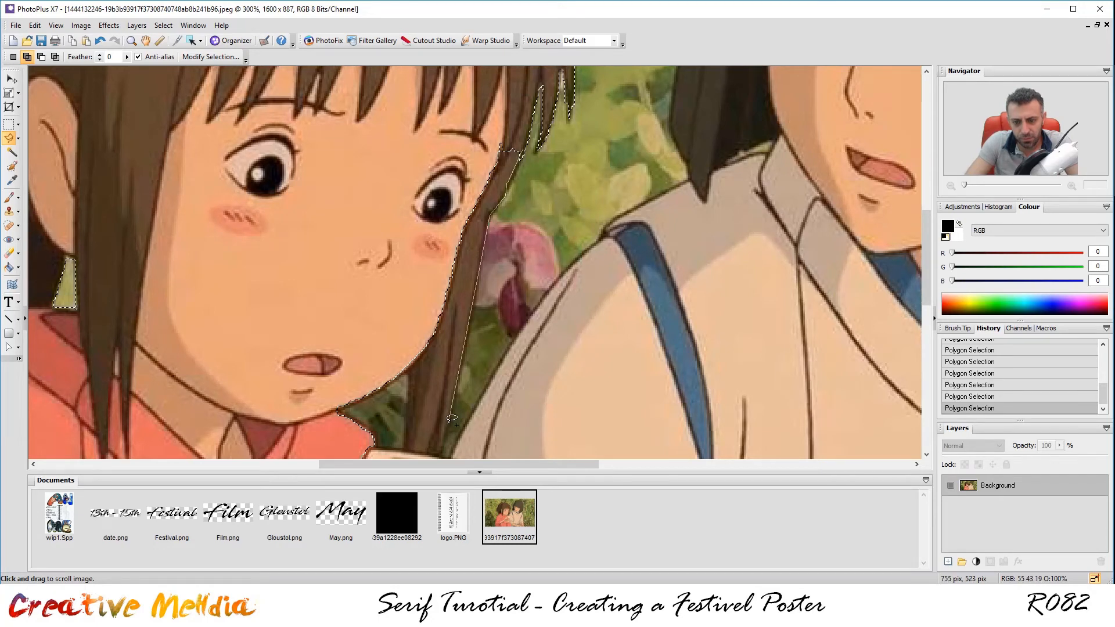
{"action": "scroll", "coordinate": [452, 418], "scroll_direction": "down", "scroll_amount": 2}
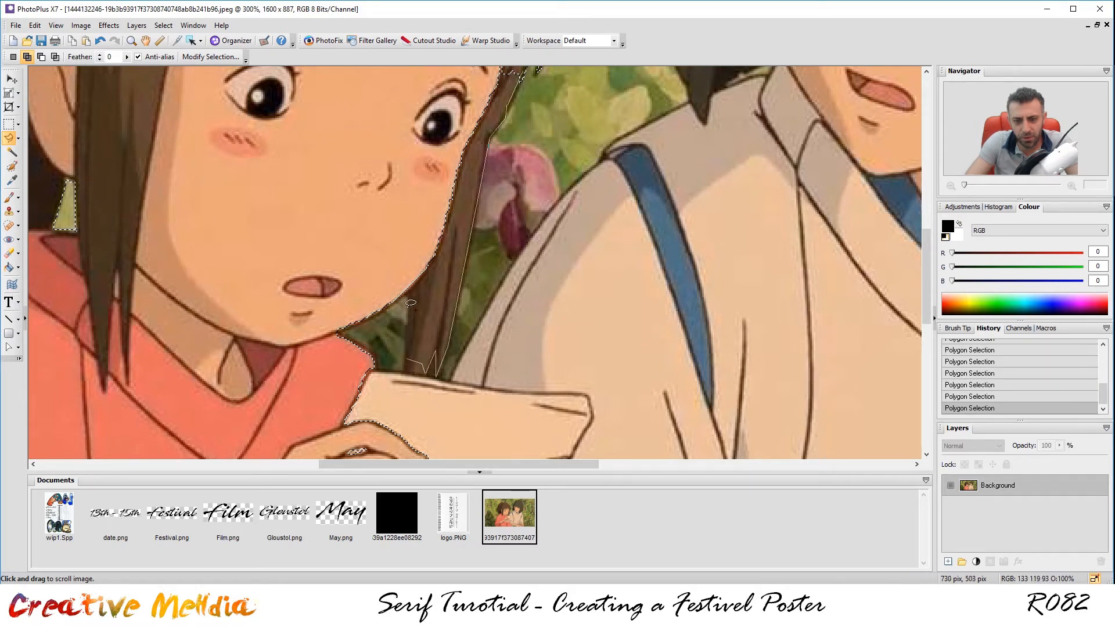
{"action": "left_click", "coordinate": [399, 162]}
{"action": "scroll", "coordinate": [493, 110], "scroll_direction": "up", "scroll_amount": 1}
{"action": "left_click", "coordinate": [502, 119]}
{"action": "double_click", "coordinate": [528, 144]}
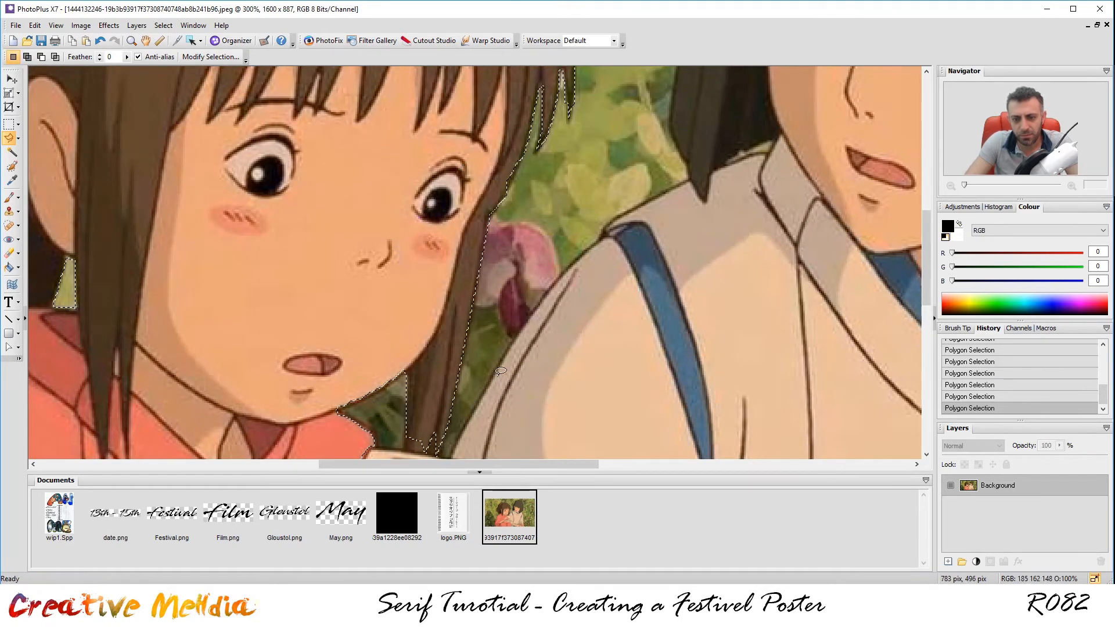
Zoom out to check the hair edge and set the lasso back to Add.
{"action": "scroll", "coordinate": [460, 394], "scroll_direction": "down", "scroll_amount": 2}
{"action": "scroll", "coordinate": [461, 395], "scroll_direction": "down", "scroll_amount": 1}
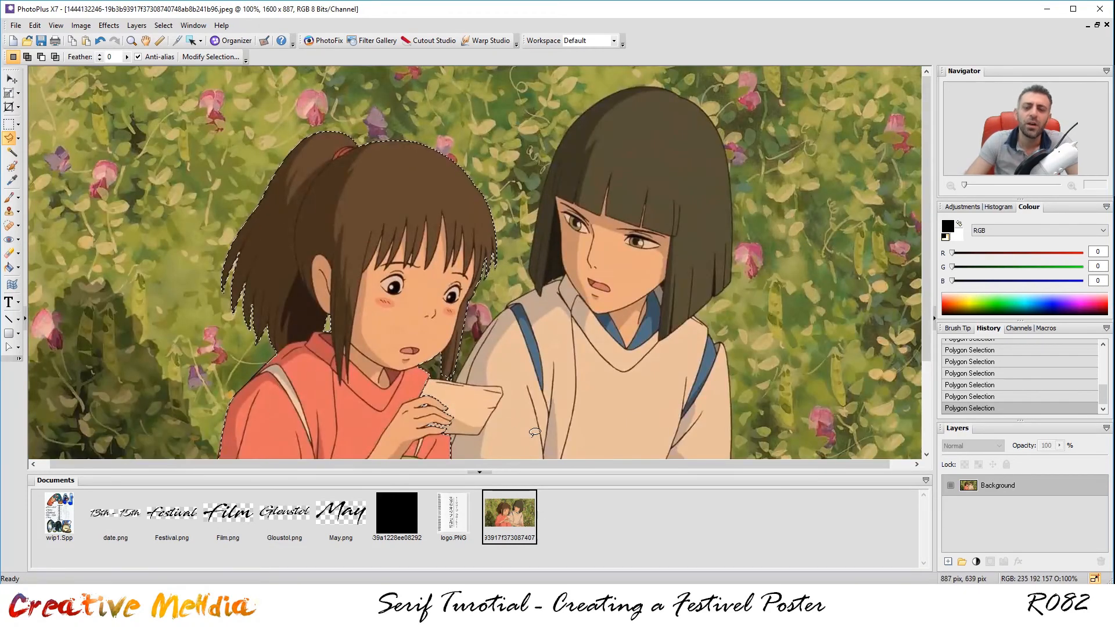
{"action": "scroll", "coordinate": [469, 335], "scroll_direction": "up", "scroll_amount": 3}
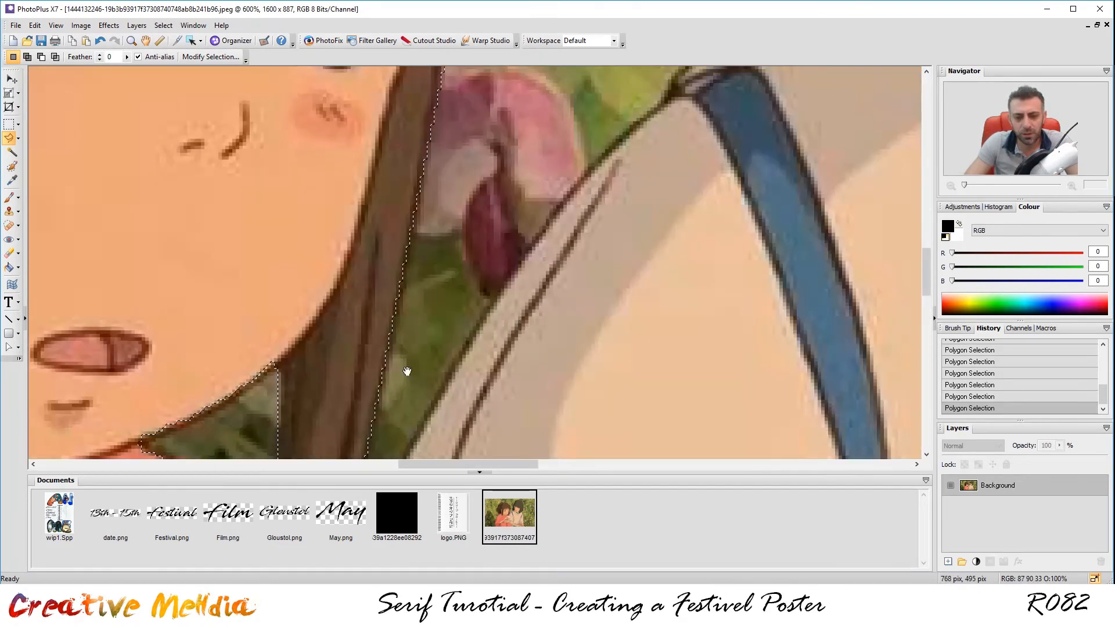
{"action": "scroll", "coordinate": [442, 204], "scroll_direction": "up", "scroll_amount": 3}
{"action": "key", "text": "shift"}
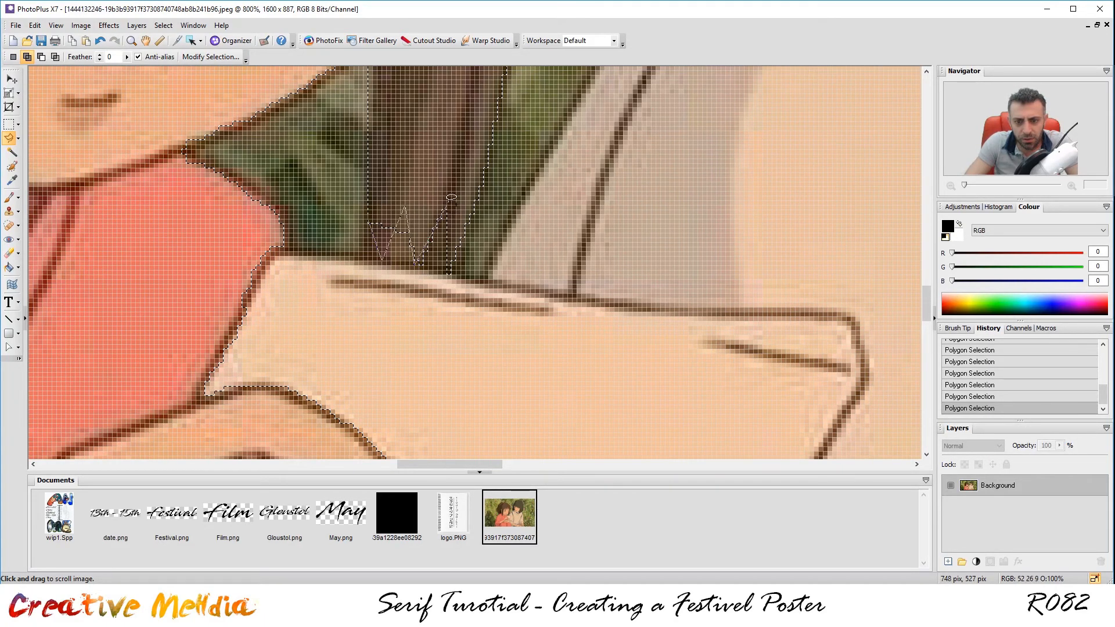
{"action": "scroll", "coordinate": [413, 199], "scroll_direction": "down", "scroll_amount": 3}
{"action": "scroll", "coordinate": [481, 152], "scroll_direction": "down", "scroll_amount": 3}
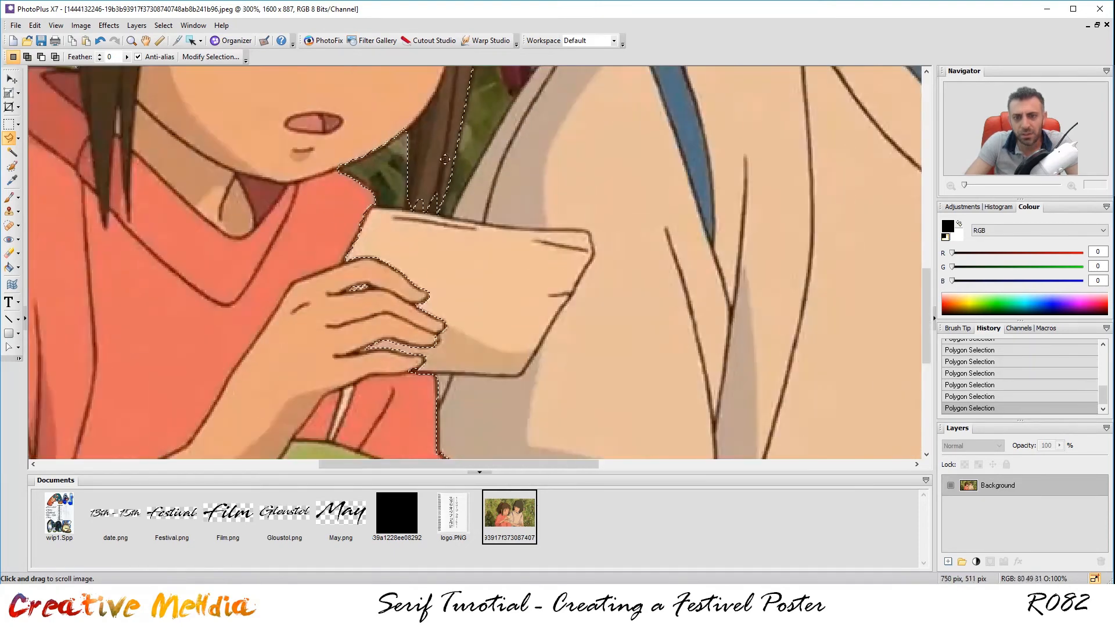
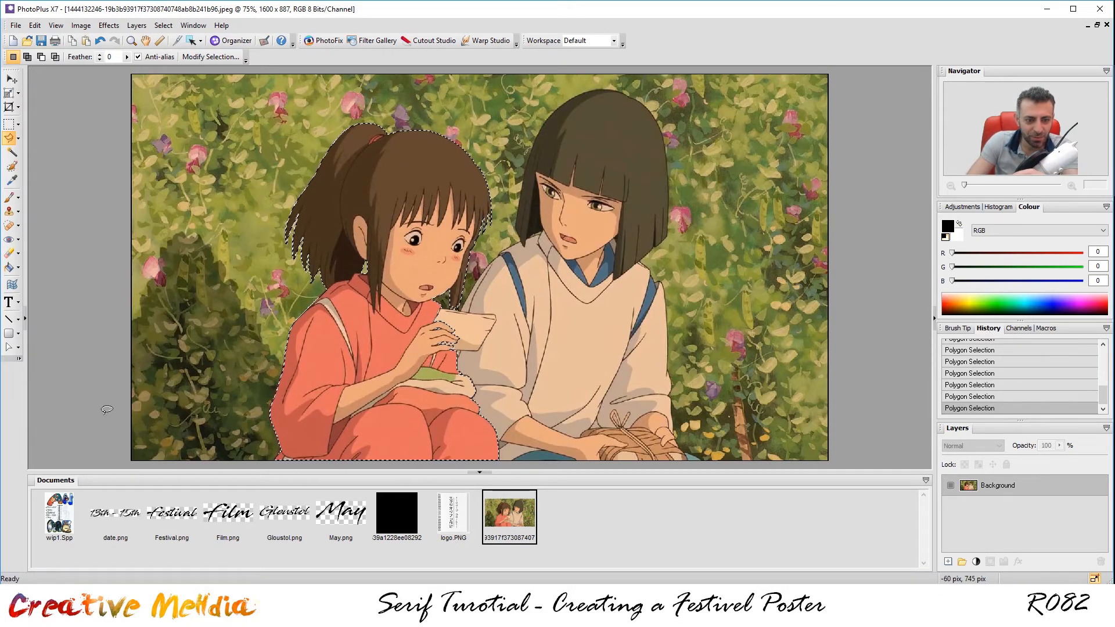
Bring the wip1.Spp poster back to the front from the Documents tab.
{"action": "left_click", "coordinate": [60, 527]}
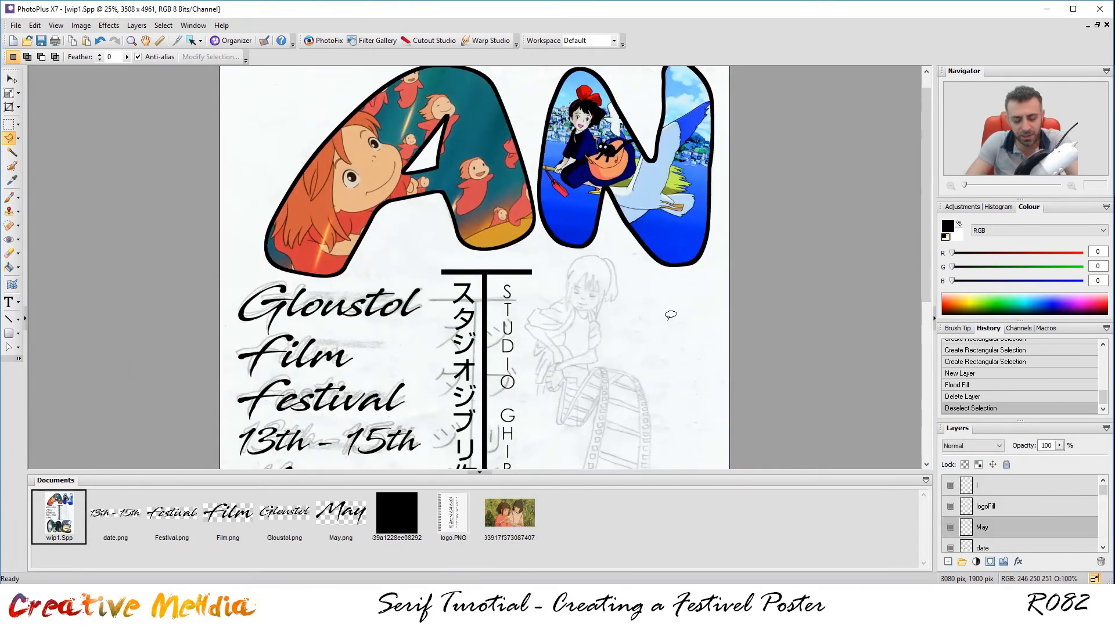
Paste the girl cut-out, move its layer to the top, and place it right of the vertical STUDIO GHIBLI text.
{"action": "key", "text": "ctrl+v"}
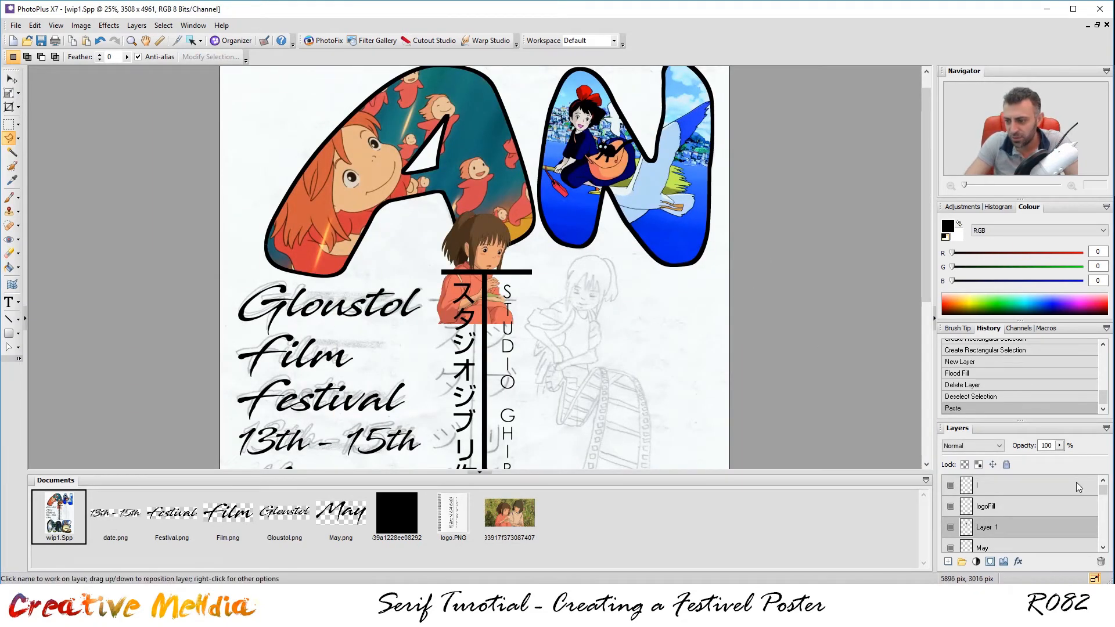
{"action": "left_click_drag", "start_coordinate": [1015, 528], "coordinate": [1028, 478]}
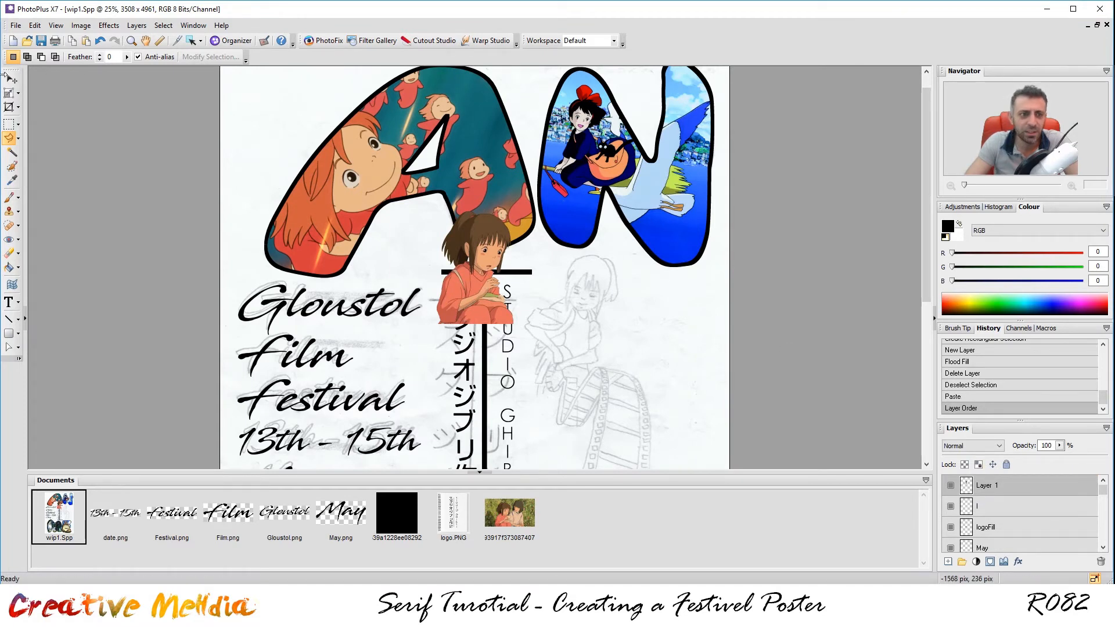
{"action": "left_click", "coordinate": [11, 79]}
{"action": "mouse_move", "coordinate": [488, 309]}
{"action": "left_mouse_down"}
{"action": "mouse_move", "coordinate": [590, 352]}
{"action": "mouse_move", "coordinate": [622, 352]}
{"action": "mouse_move", "coordinate": [605, 352]}
{"action": "left_mouse_up"}
{"action": "scroll", "coordinate": [638, 362], "scroll_direction": "down", "scroll_amount": 3}
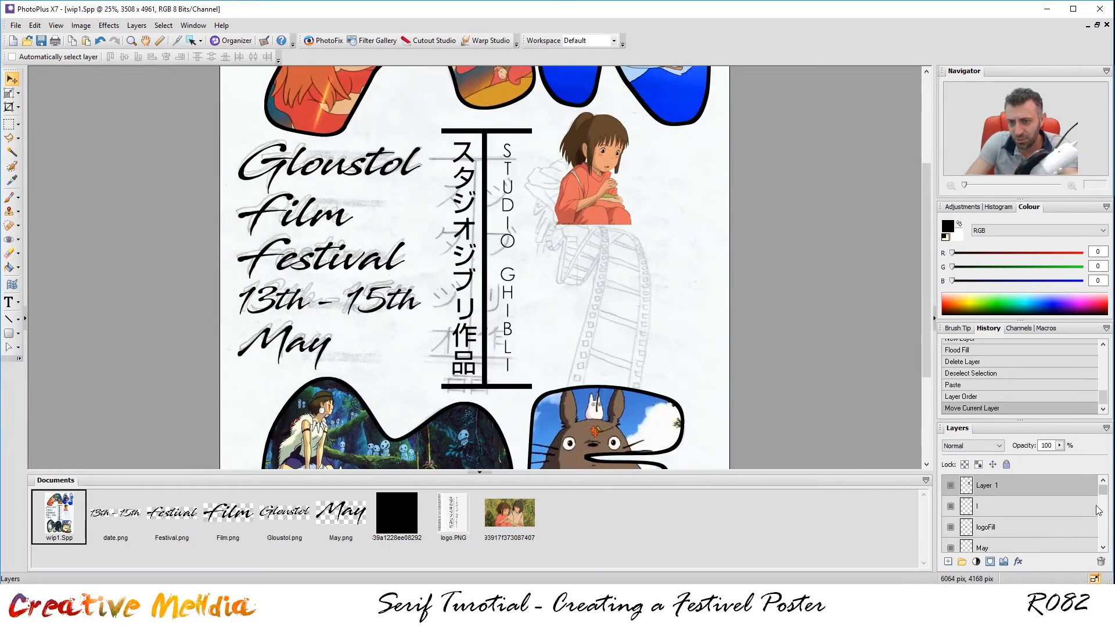
{"action": "left_click_drag", "start_coordinate": [586, 174], "coordinate": [612, 177]}
{"action": "scroll", "coordinate": [615, 214], "scroll_direction": "up", "scroll_amount": 2}
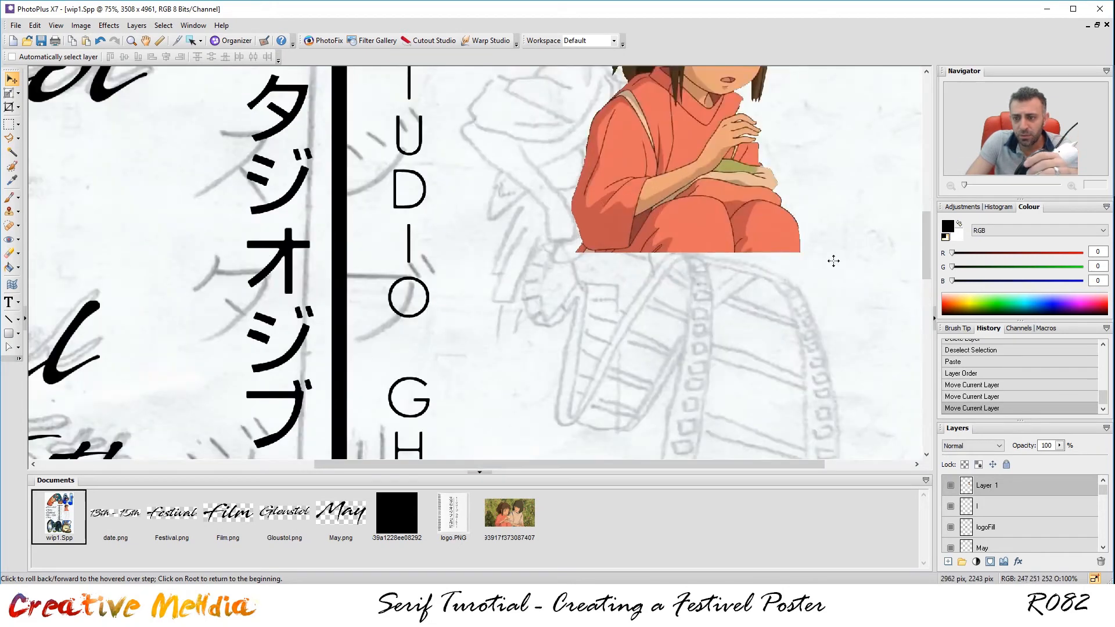
{"action": "scroll", "coordinate": [781, 170], "scroll_direction": "up", "scroll_amount": 1}
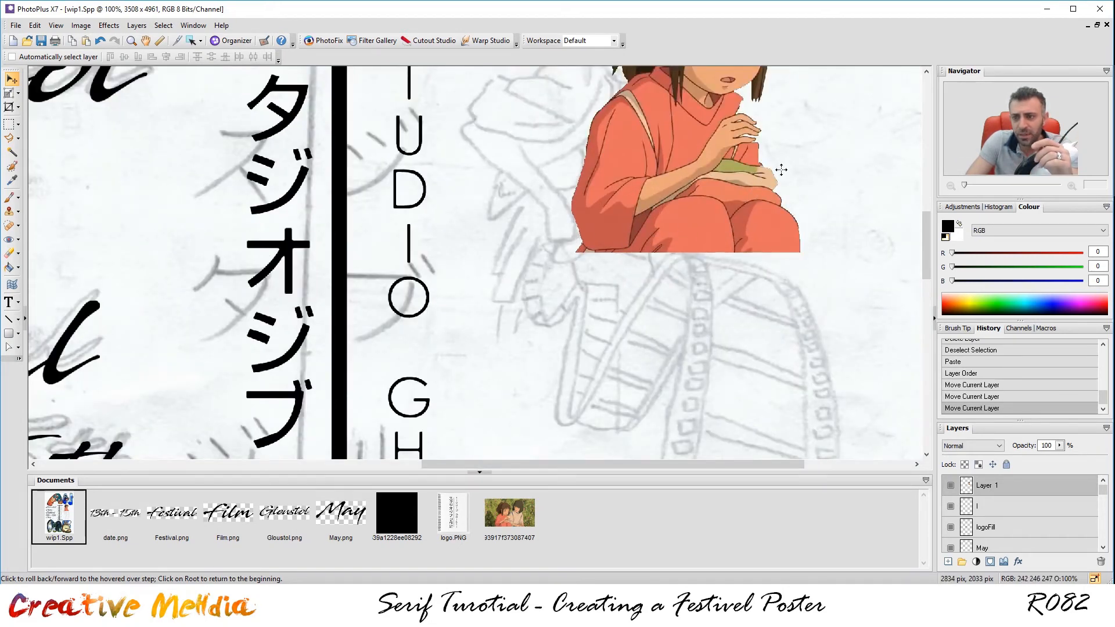
{"action": "scroll", "coordinate": [781, 170], "scroll_direction": "up", "scroll_amount": 1}
{"action": "scroll", "coordinate": [781, 169], "scroll_direction": "down", "scroll_amount": 4}
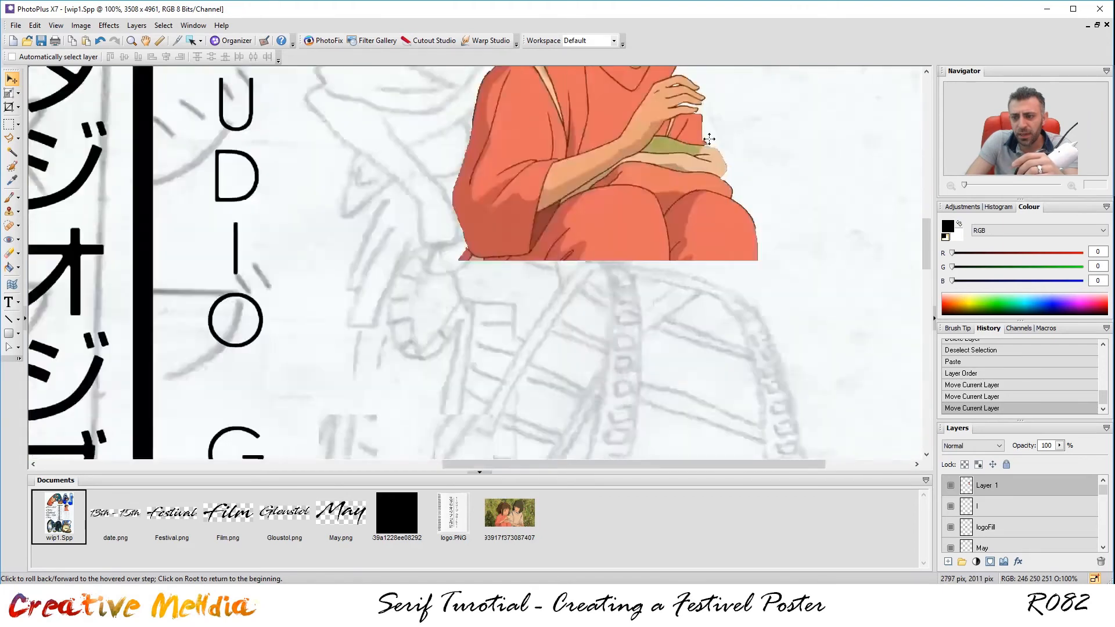
{"action": "scroll", "coordinate": [999, 535], "scroll_direction": "down", "scroll_amount": 6}
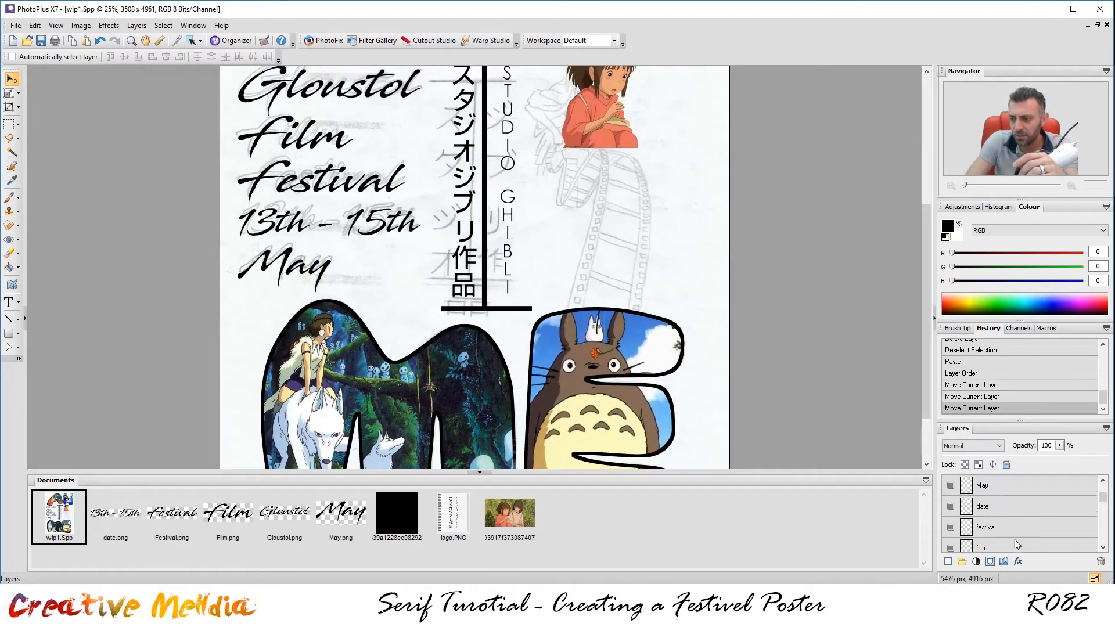
Tick the BG layer's visibility box so the orange background shows behind the girl.
{"action": "left_click", "coordinate": [950, 499]}
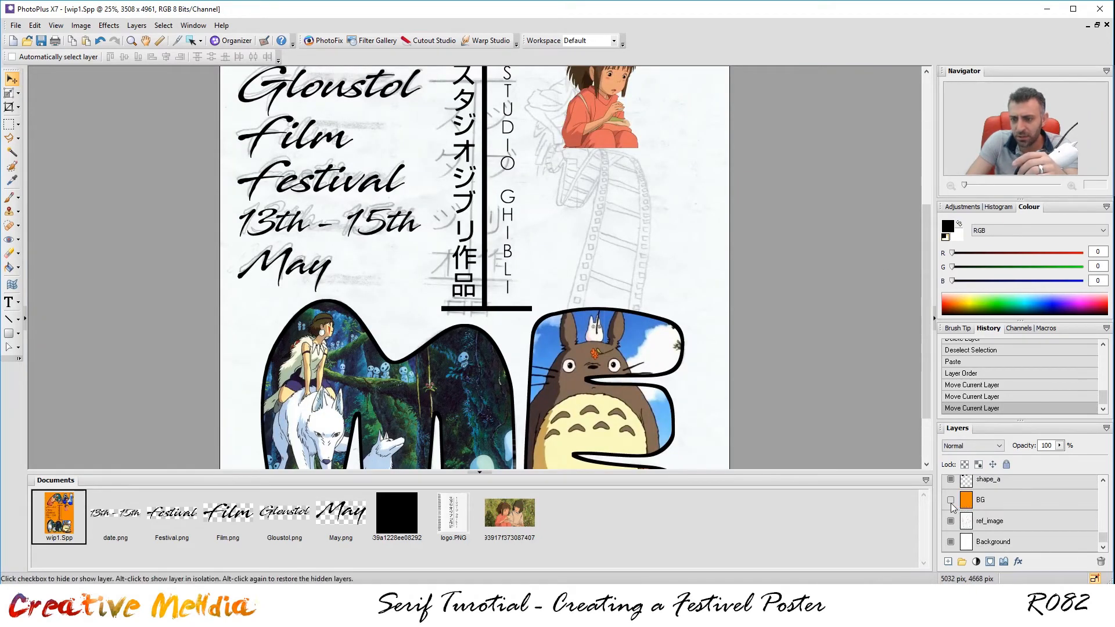
{"action": "scroll", "coordinate": [720, 122], "scroll_direction": "up", "scroll_amount": 3}
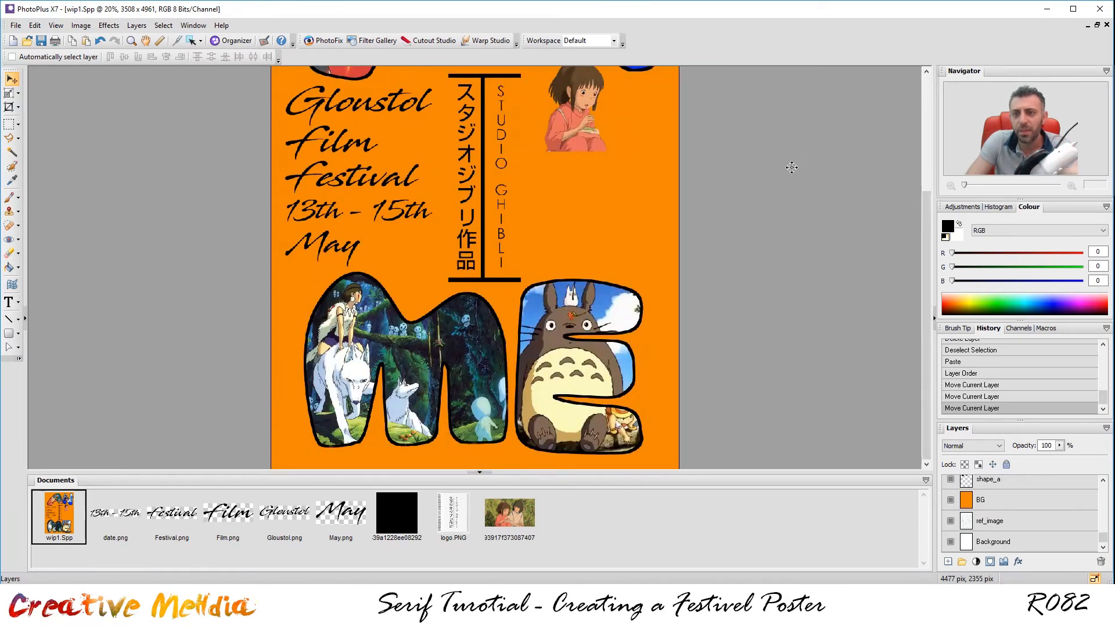
{"action": "left_click_drag", "start_coordinate": [926, 252], "coordinate": [925, 189]}
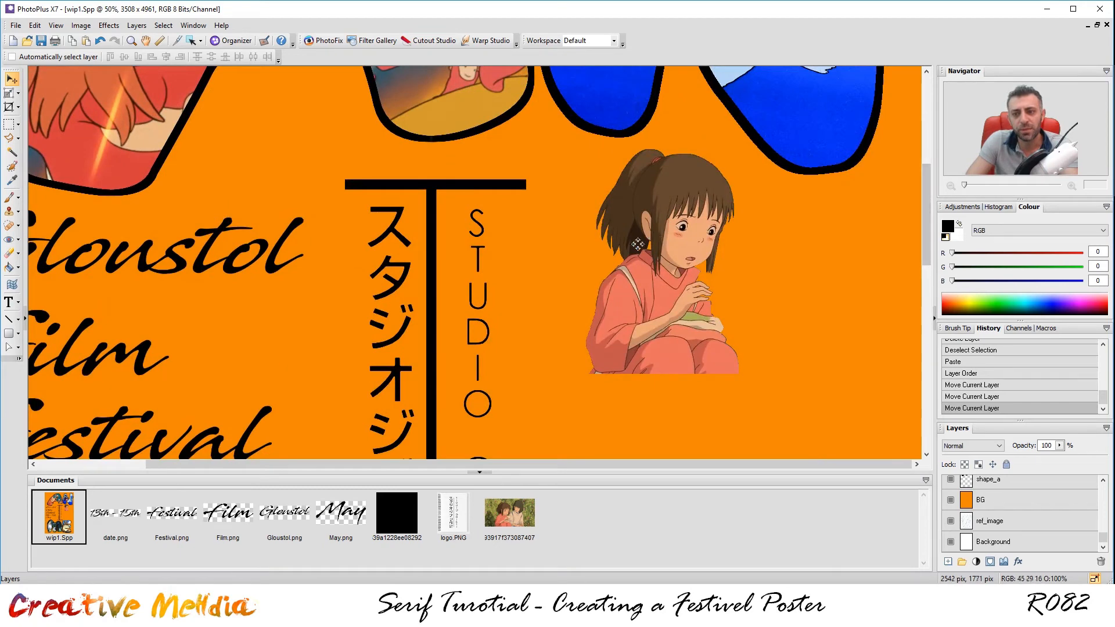
{"action": "scroll", "coordinate": [721, 247], "scroll_direction": "up", "scroll_amount": 1}
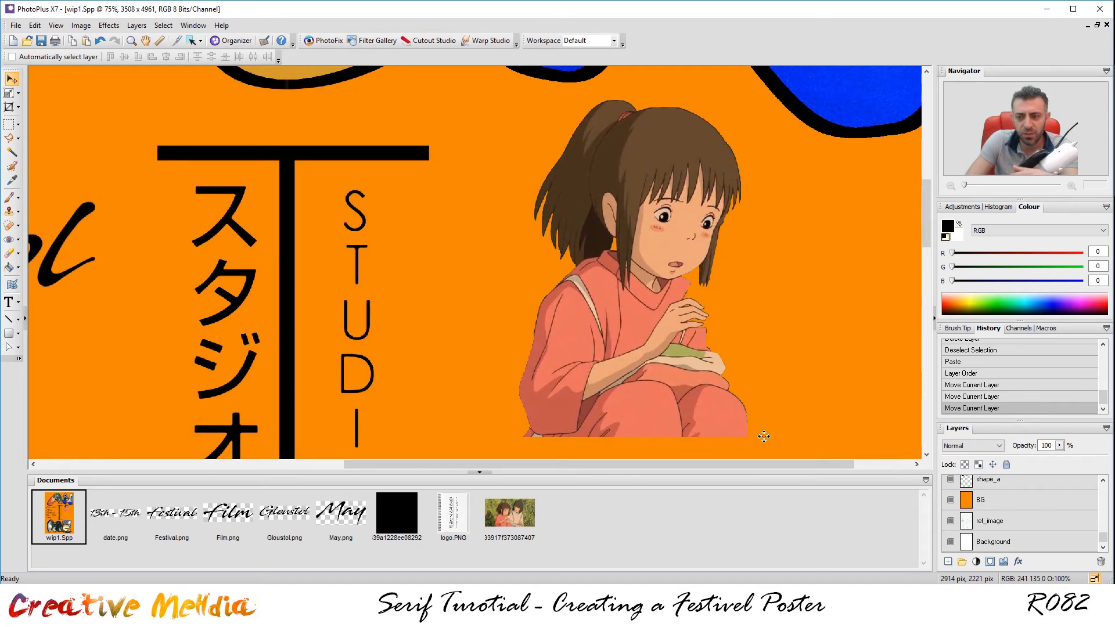
{"action": "scroll", "coordinate": [763, 391], "scroll_direction": "down", "scroll_amount": 2}
{"action": "scroll", "coordinate": [763, 391], "scroll_direction": "down", "scroll_amount": 1}
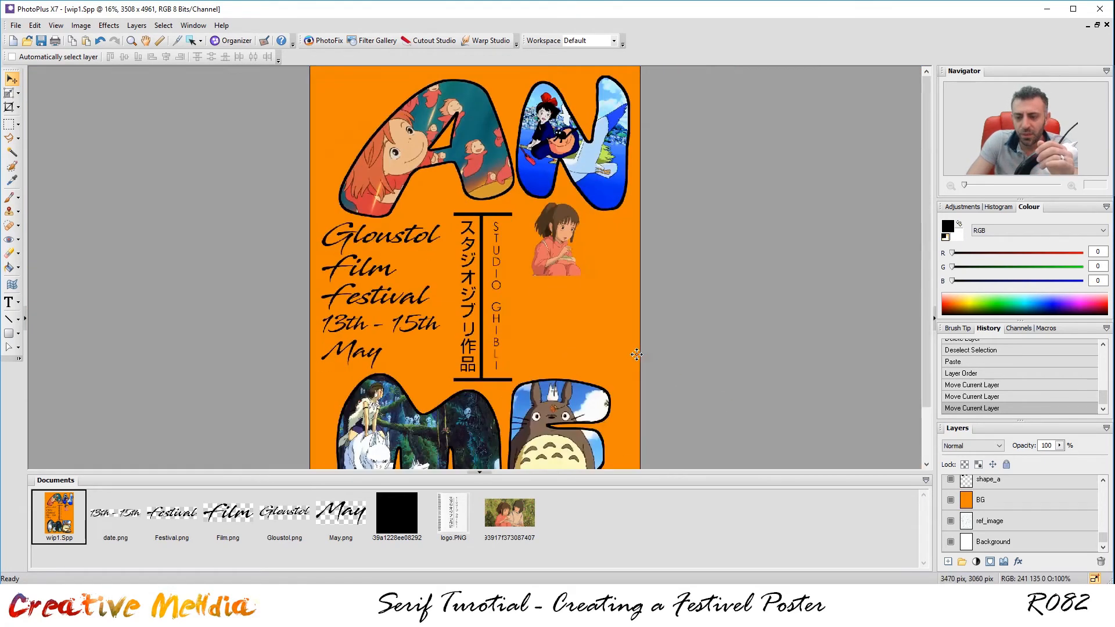
{"action": "scroll", "coordinate": [577, 338], "scroll_direction": "up", "scroll_amount": 1}
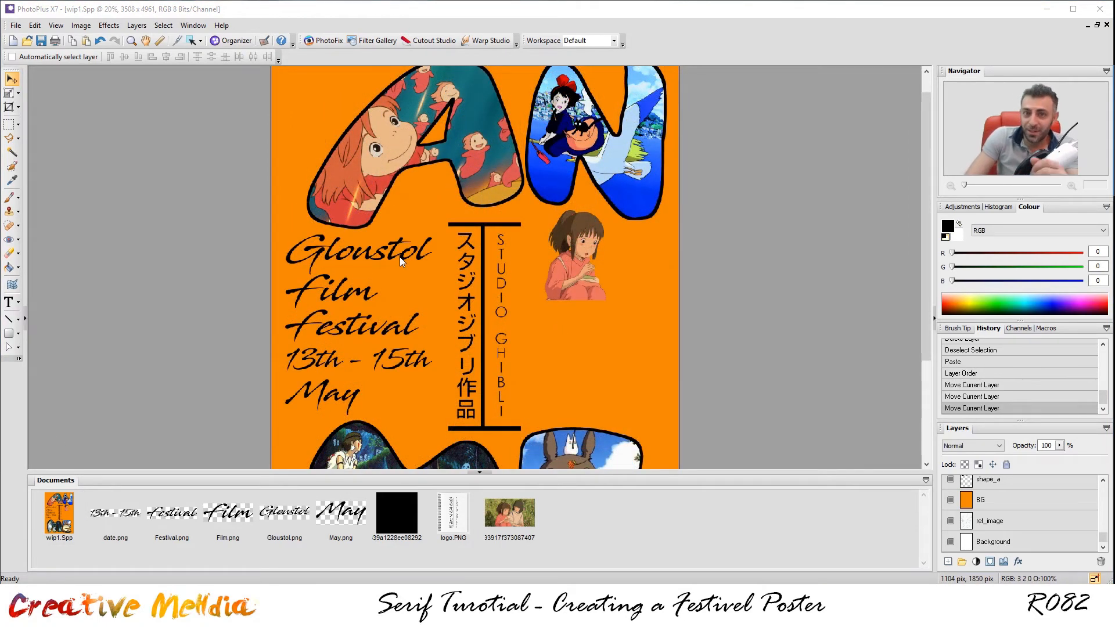
Open movie-reel.jpg as its own document.
{"action": "left_click", "coordinate": [15, 25]}
{"action": "left_click", "coordinate": [43, 66]}
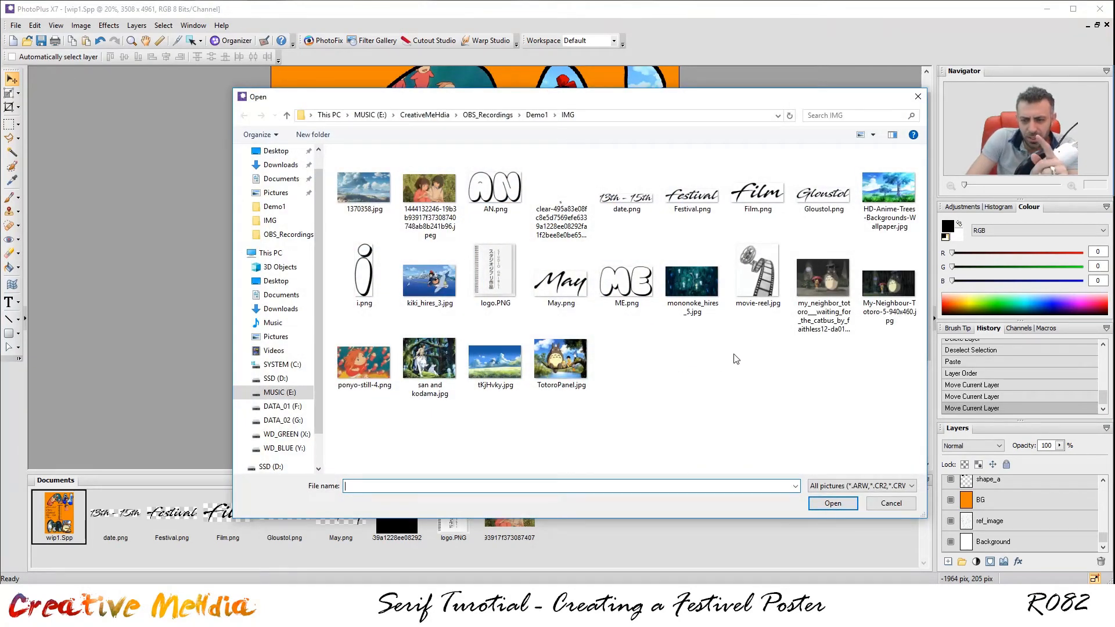
{"action": "left_click", "coordinate": [769, 290]}
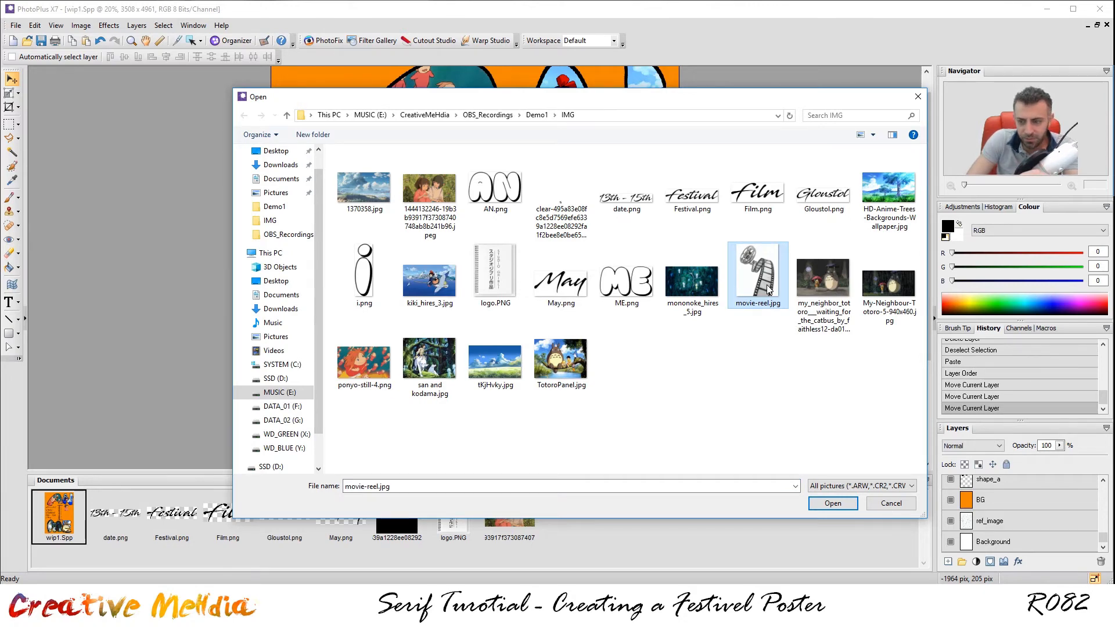
{"action": "double_click", "coordinate": [768, 290]}
{"action": "scroll", "coordinate": [491, 279], "scroll_direction": "up", "scroll_amount": 2}
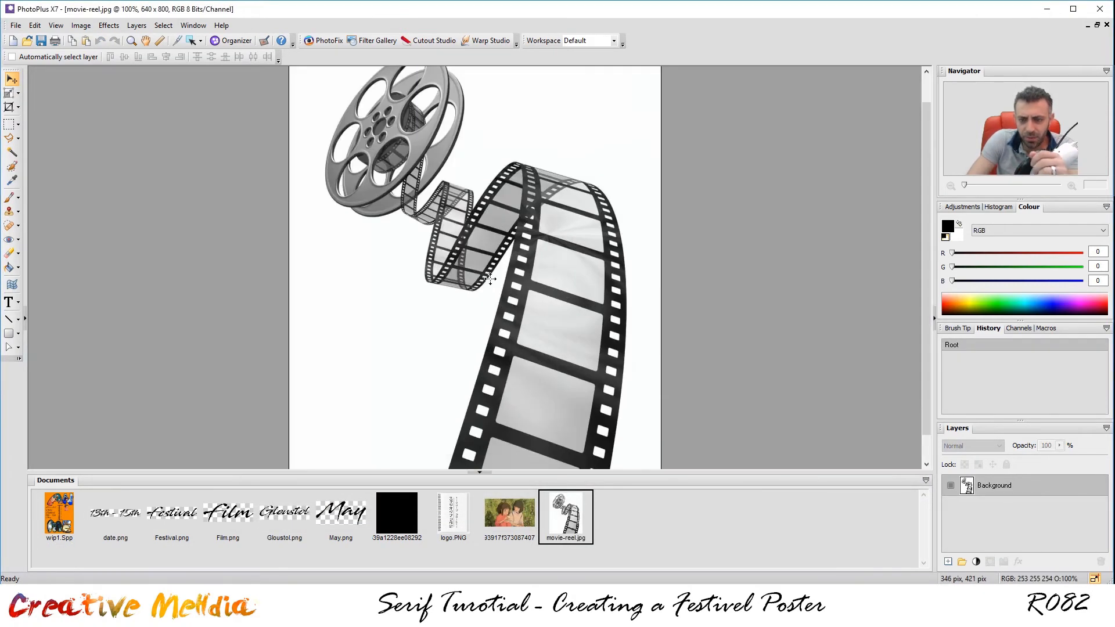
{"action": "scroll", "coordinate": [491, 279], "scroll_direction": "down", "scroll_amount": 1}
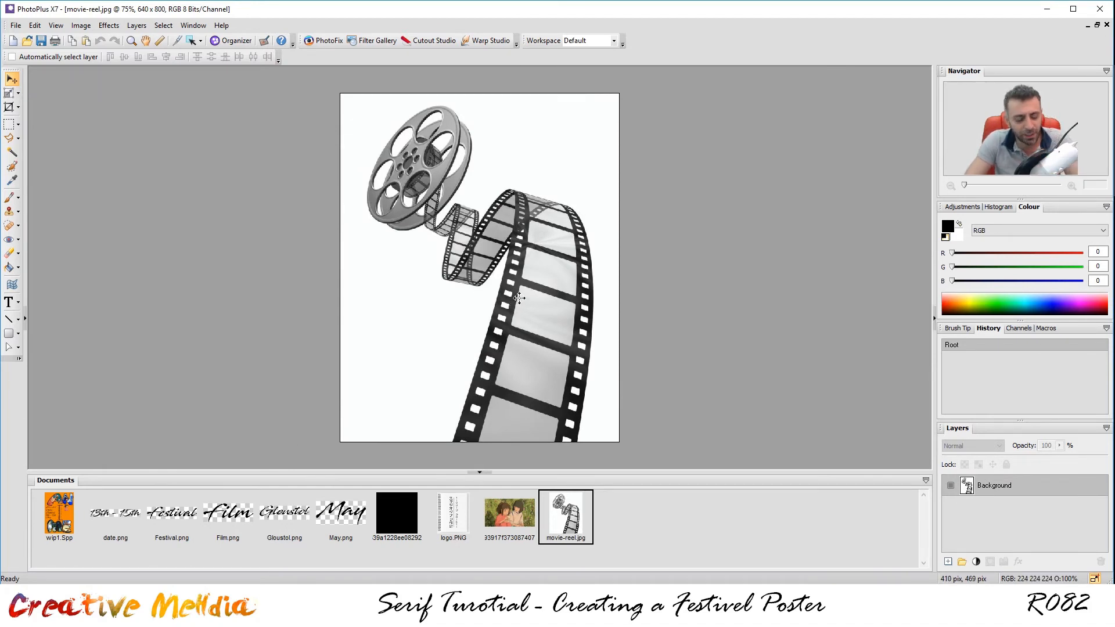
Select the whole movie-reel image, paste it into wip1.Spp and drag it over the girl.
{"action": "key", "text": "ctrl+a"}
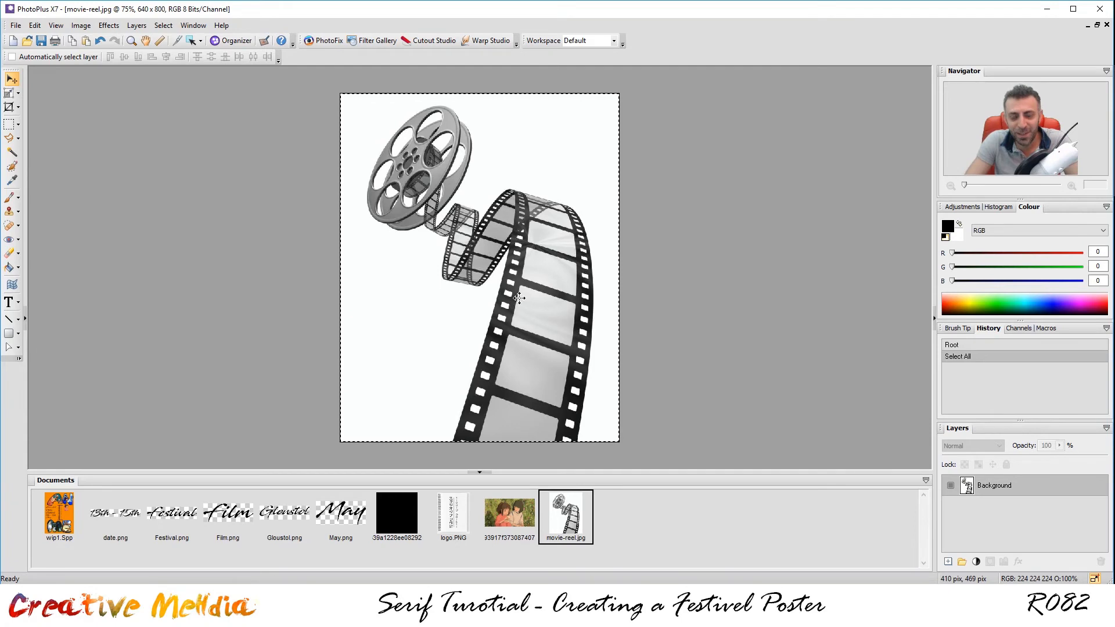
{"action": "left_click", "coordinate": [58, 514]}
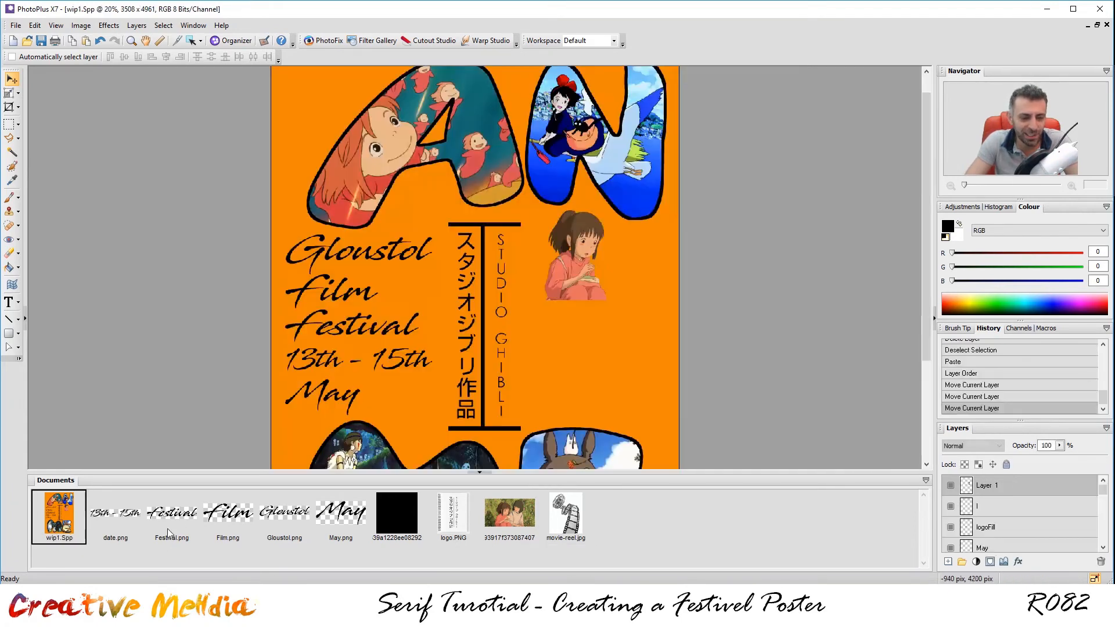
{"action": "key", "text": "ctrl+v"}
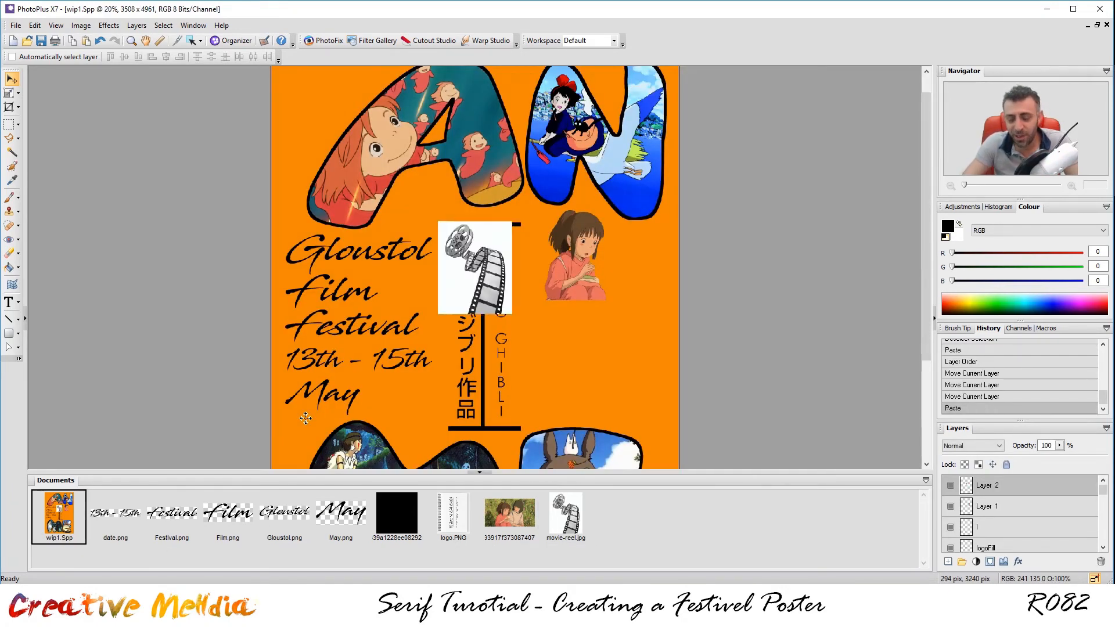
{"action": "scroll", "coordinate": [539, 252], "scroll_direction": "up", "scroll_amount": 2}
{"action": "left_click_drag", "start_coordinate": [928, 277], "coordinate": [915, 319]}
{"action": "left_click_drag", "start_coordinate": [501, 190], "coordinate": [686, 252]}
Lower the reel layer's opacity to 40%.
{"action": "left_click", "coordinate": [1059, 446]}
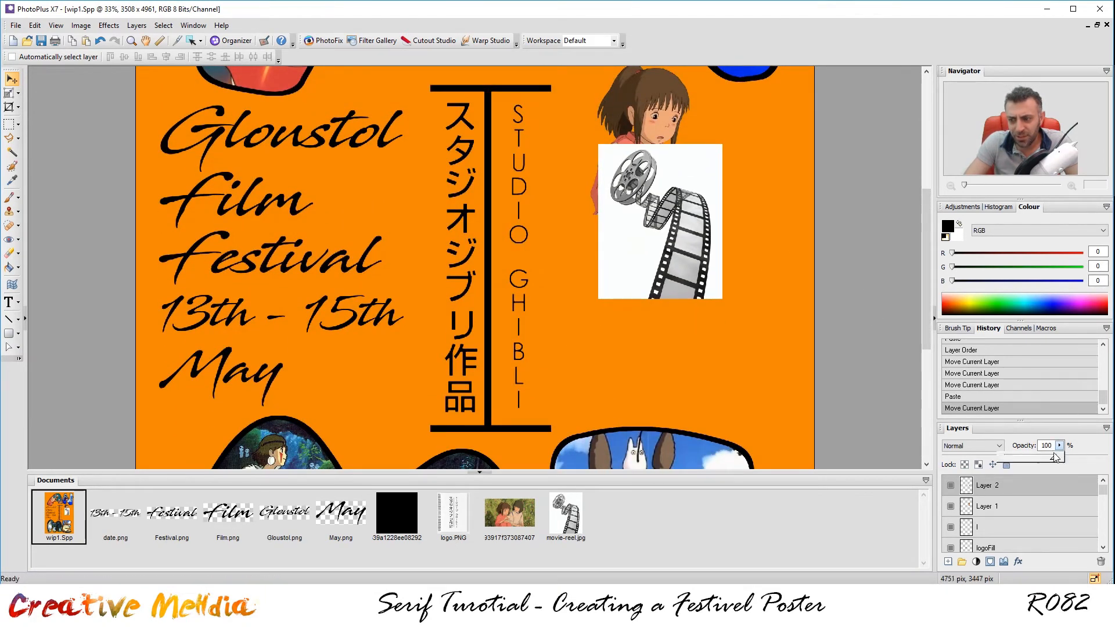
{"action": "left_click_drag", "start_coordinate": [1036, 461], "coordinate": [1023, 461]}
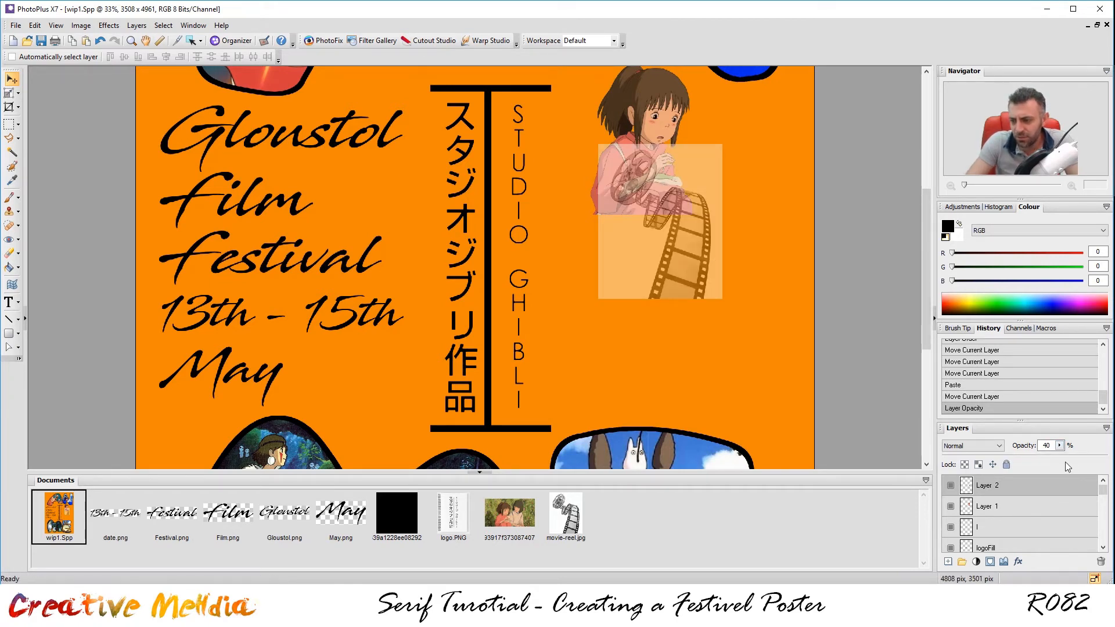
{"action": "left_click", "coordinate": [9, 93]}
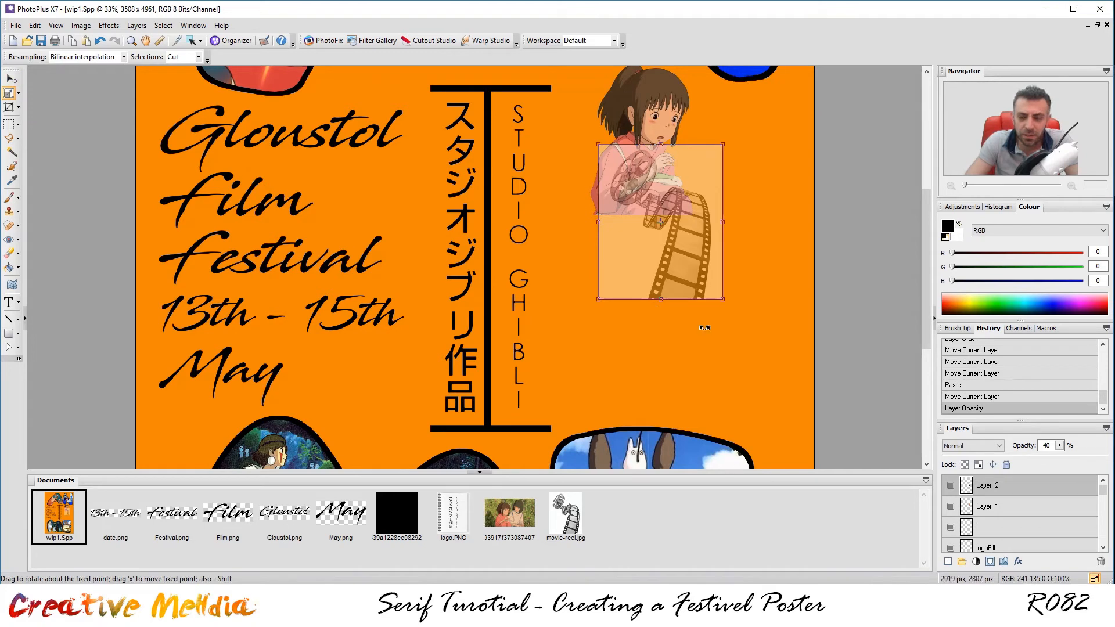
Enlarge the reel layer, shift it left, and tilt it slightly clockwise.
{"action": "left_click_drag", "start_coordinate": [720, 306], "coordinate": [842, 448]}
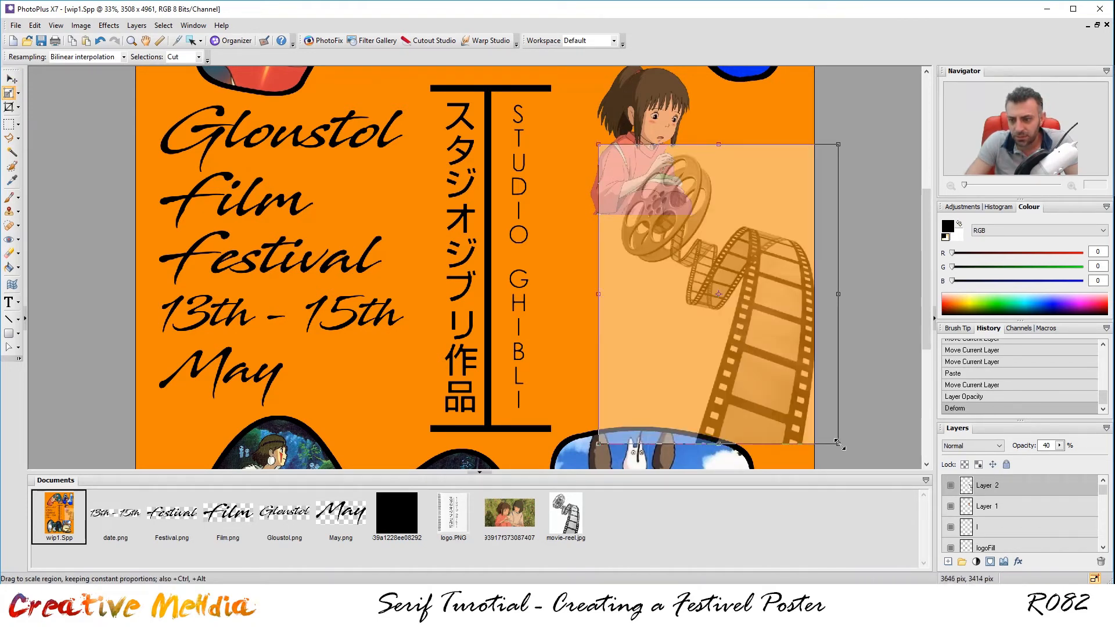
{"action": "left_click_drag", "start_coordinate": [738, 397], "coordinate": [680, 386]}
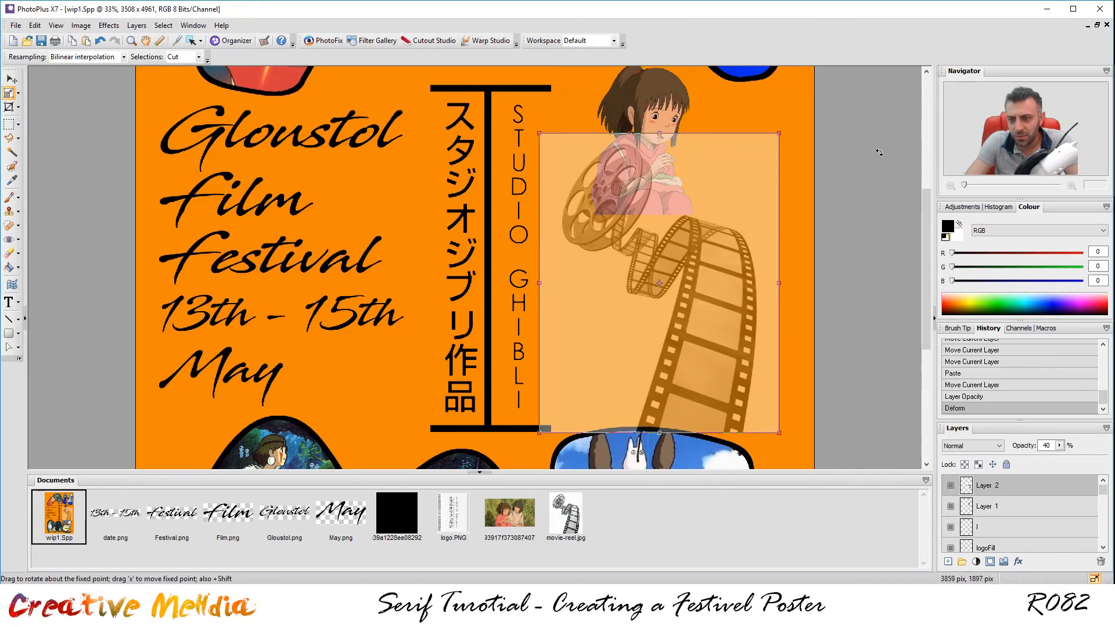
{"action": "scroll", "coordinate": [814, 393], "scroll_direction": "down", "scroll_amount": 1}
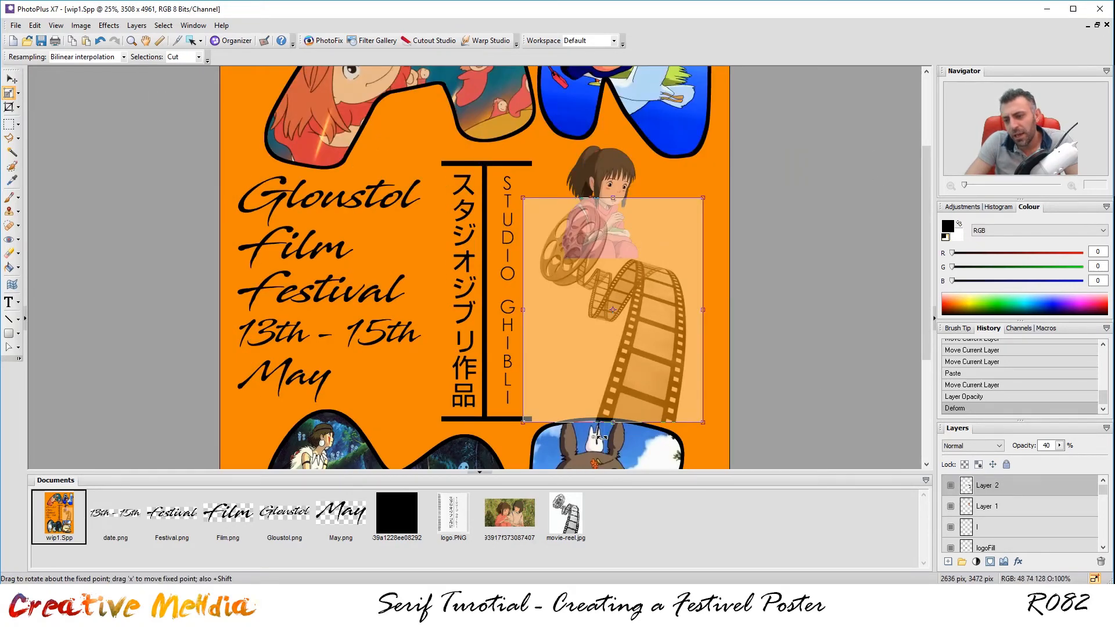
{"action": "scroll", "coordinate": [600, 437], "scroll_direction": "down", "scroll_amount": 1}
{"action": "scroll", "coordinate": [572, 404], "scroll_direction": "up", "scroll_amount": 1}
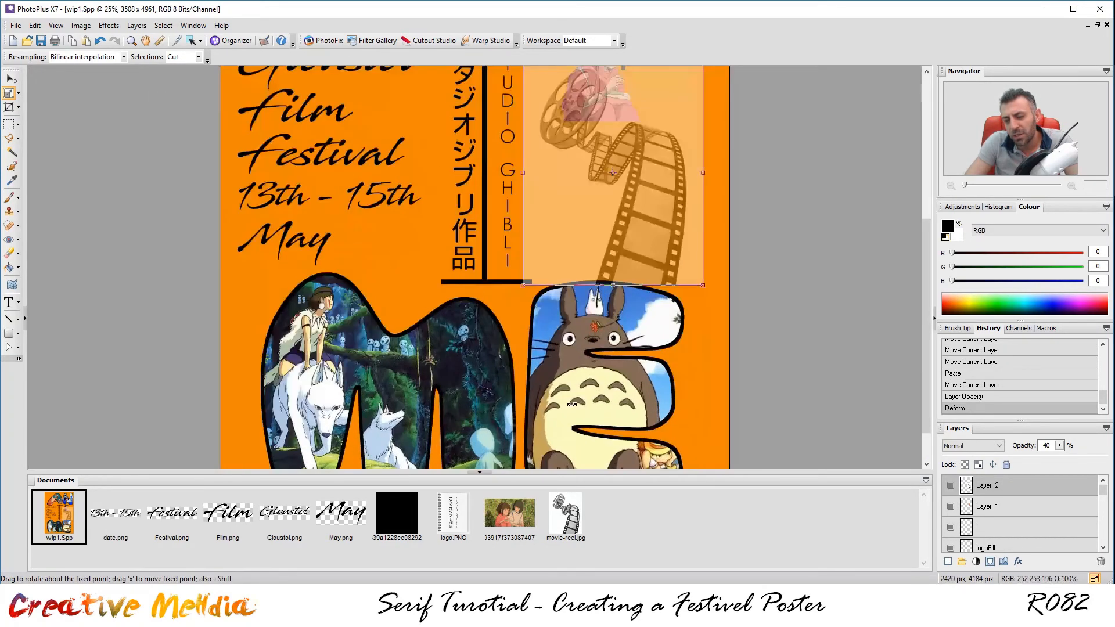
{"action": "left_click_drag", "start_coordinate": [932, 269], "coordinate": [932, 194]}
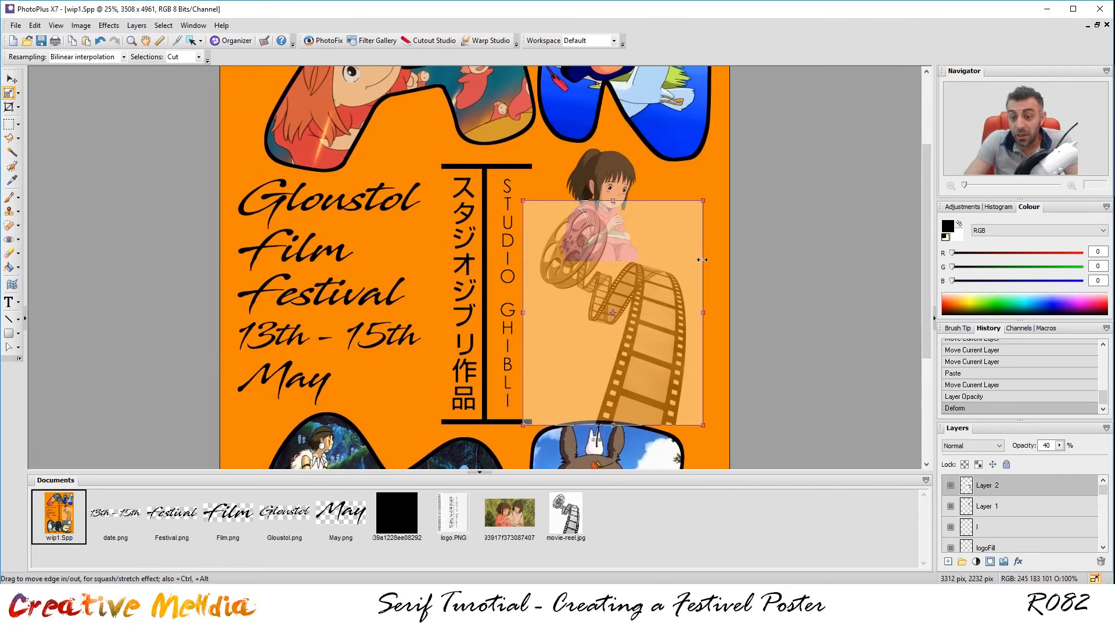
{"action": "left_click_drag", "start_coordinate": [729, 189], "coordinate": [735, 204]}
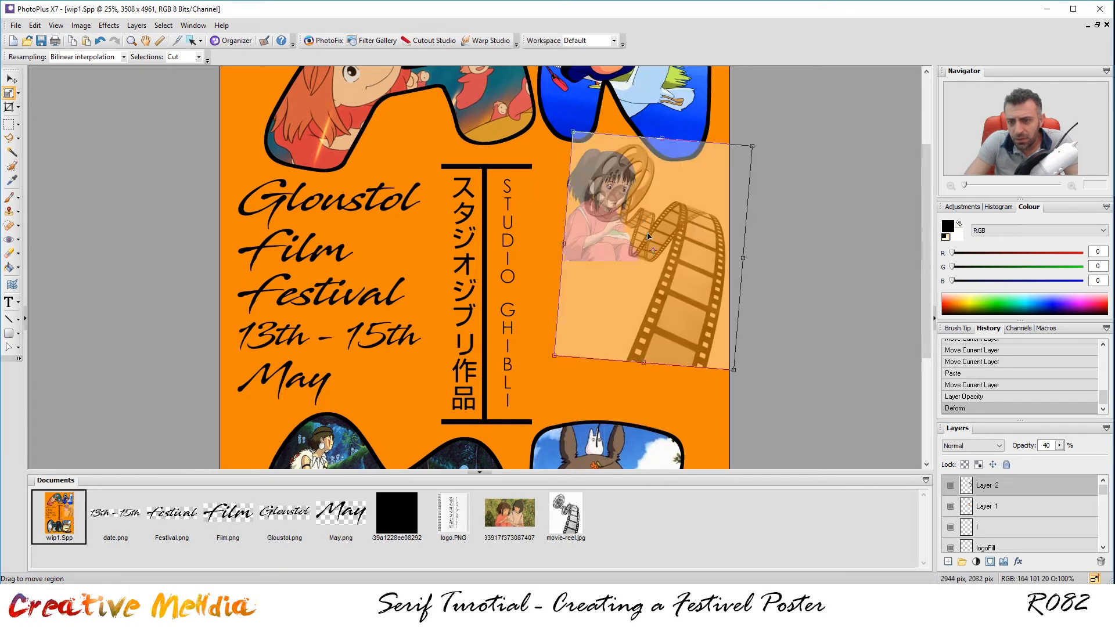
Scale the reel up further, move it left and down, and rotate it a bit more clockwise.
{"action": "left_click_drag", "start_coordinate": [733, 370], "coordinate": [795, 443]}
{"action": "left_click_drag", "start_coordinate": [681, 370], "coordinate": [682, 343]}
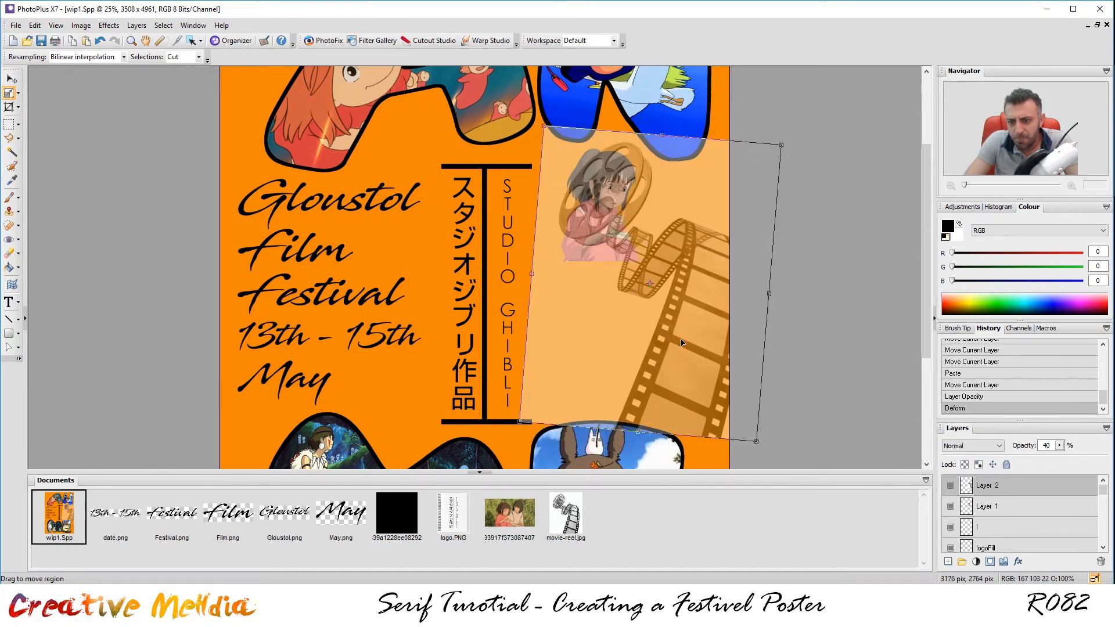
{"action": "left_click_drag", "start_coordinate": [691, 270], "coordinate": [663, 273]}
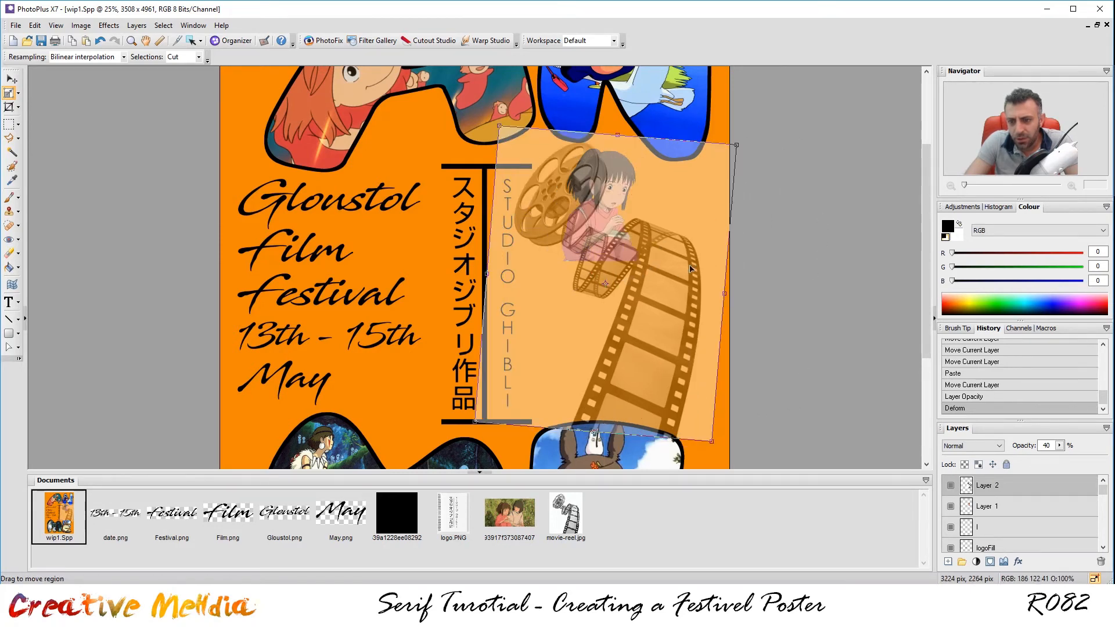
{"action": "left_click_drag", "start_coordinate": [755, 144], "coordinate": [758, 148]}
{"action": "left_click_drag", "start_coordinate": [663, 279], "coordinate": [689, 278]}
{"action": "scroll", "coordinate": [690, 278], "scroll_direction": "up", "scroll_amount": 3}
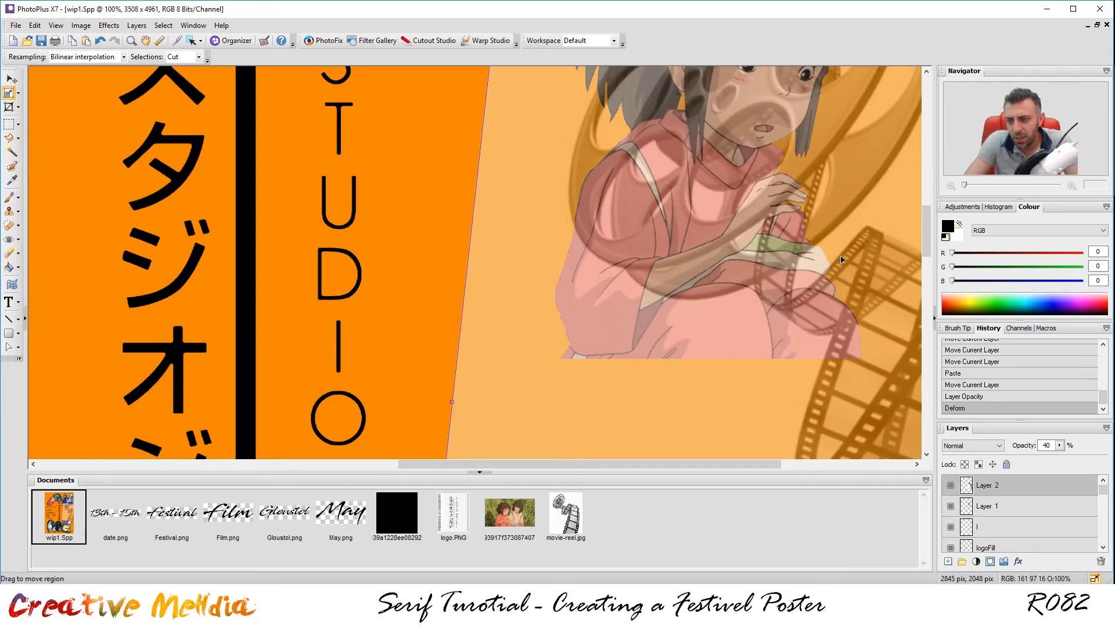
Shrink the film-reel layer and straighten it to nearly upright.
{"action": "scroll", "coordinate": [827, 264], "scroll_direction": "down", "scroll_amount": 4}
{"action": "left_click_drag", "start_coordinate": [743, 198], "coordinate": [741, 187]}
{"action": "left_click_drag", "start_coordinate": [709, 429], "coordinate": [699, 412]}
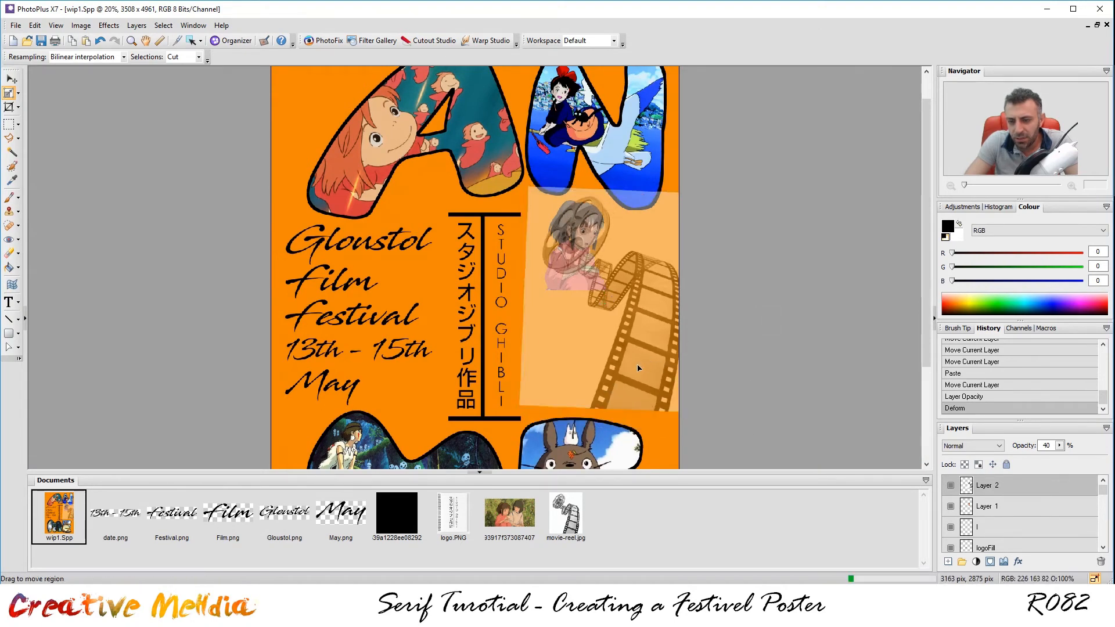
{"action": "scroll", "coordinate": [769, 252], "scroll_direction": "up", "scroll_amount": 3}
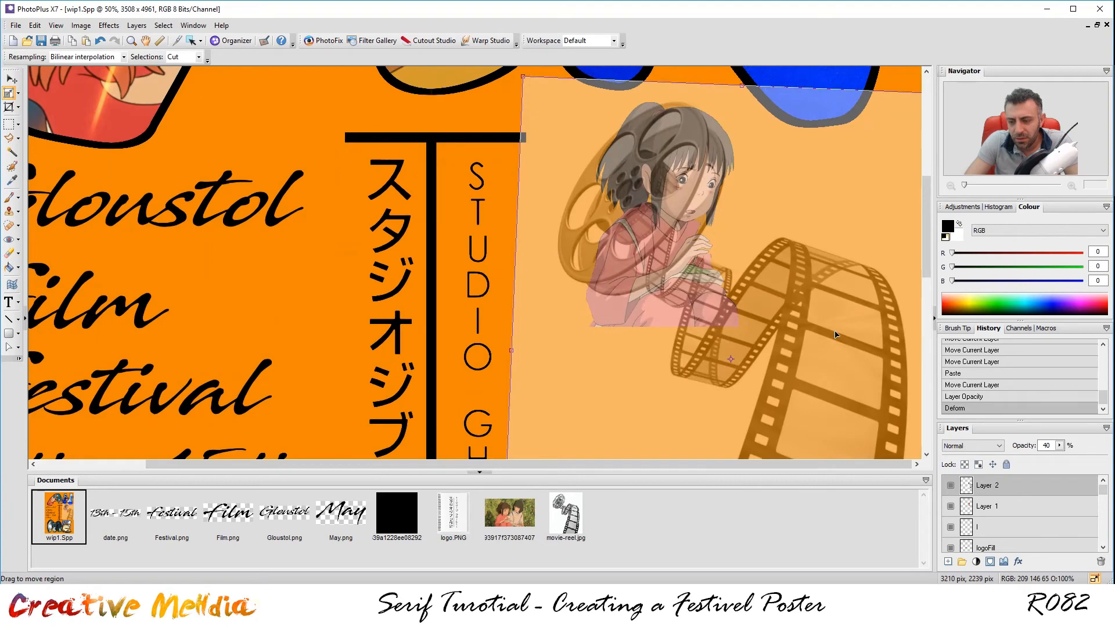
{"action": "scroll", "coordinate": [839, 320], "scroll_direction": "down", "scroll_amount": 2}
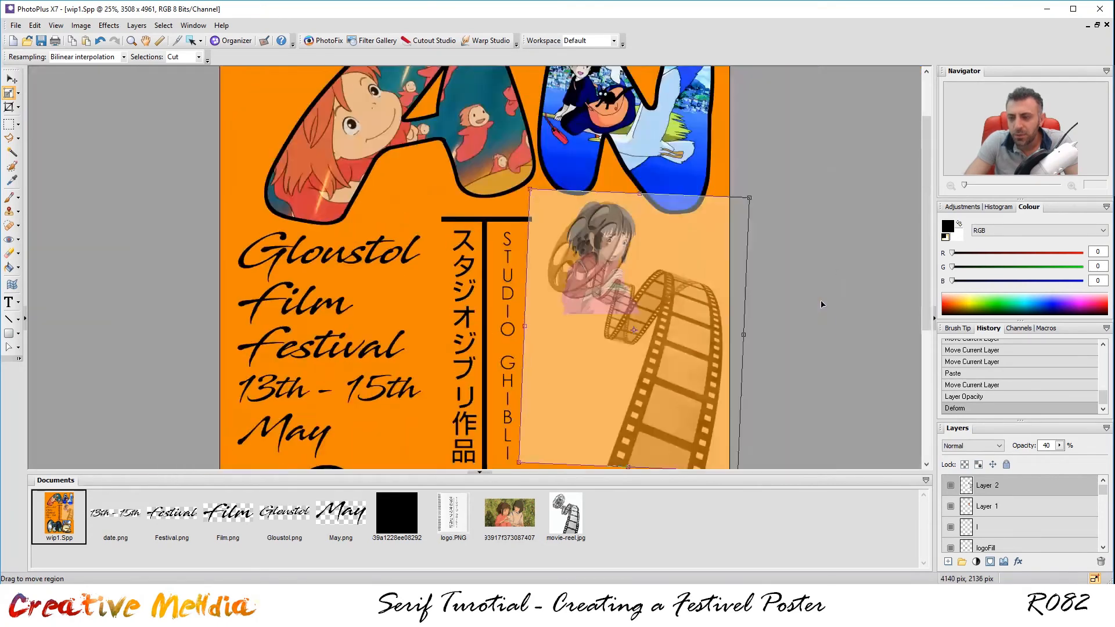
{"action": "left_click_drag", "start_coordinate": [753, 195], "coordinate": [691, 249]}
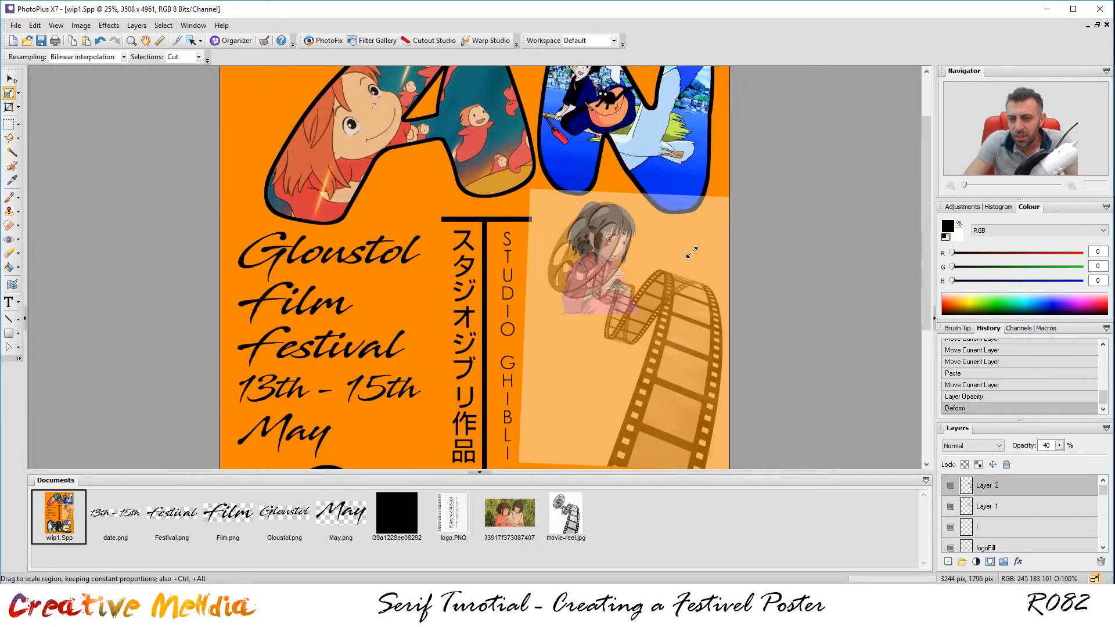
Reposition the shrunken reel over the girl and move it down slightly.
{"action": "left_click_drag", "start_coordinate": [615, 323], "coordinate": [610, 290]}
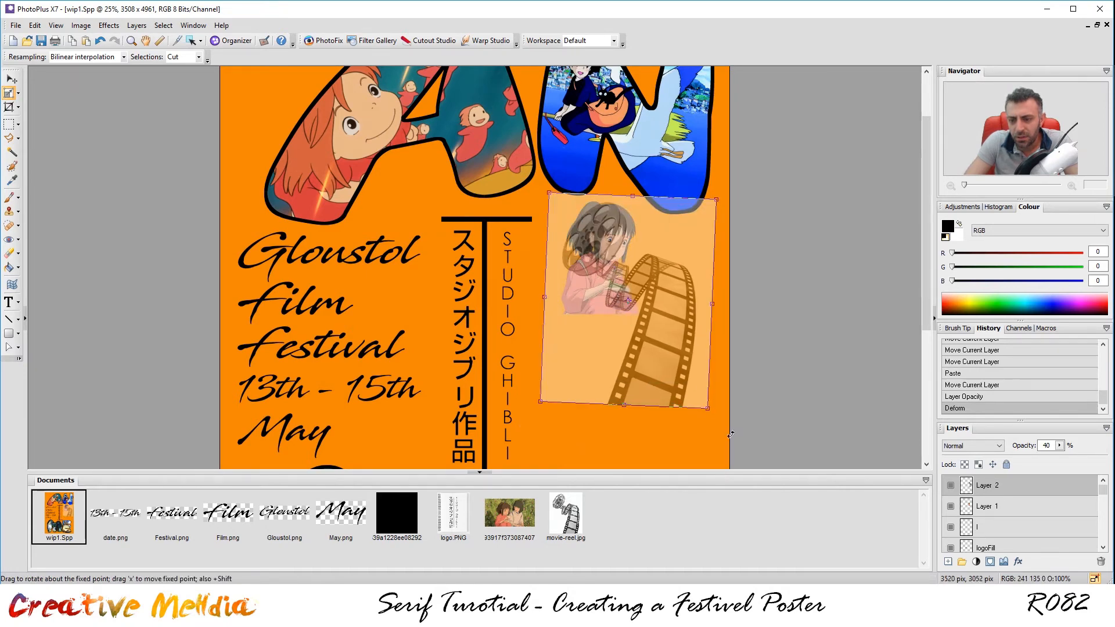
{"action": "scroll", "coordinate": [690, 403], "scroll_direction": "down", "scroll_amount": 1}
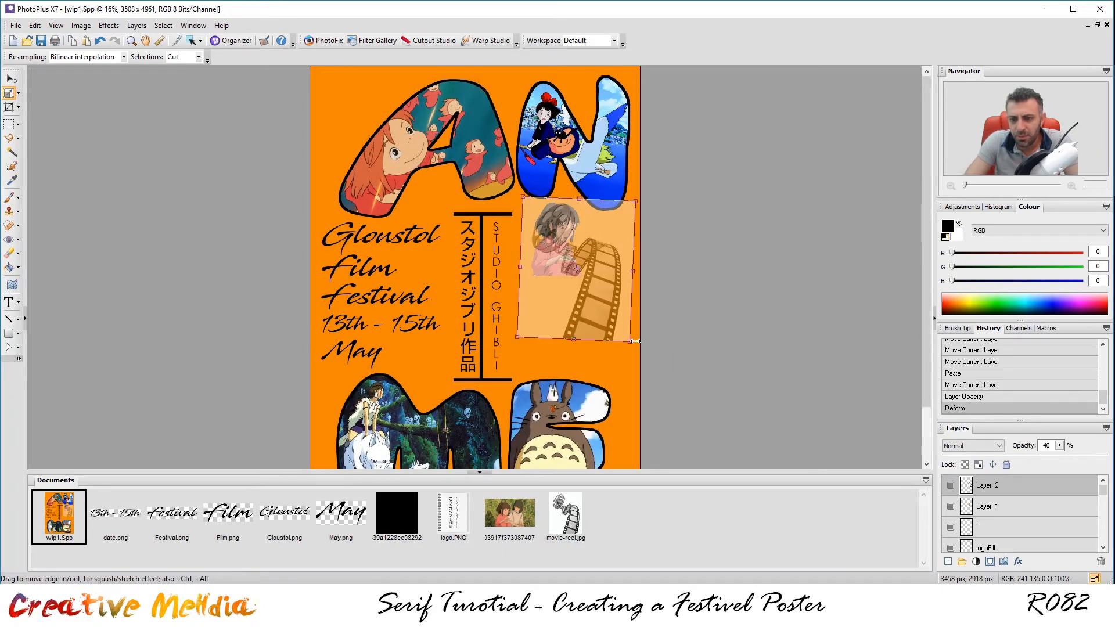
{"action": "scroll", "coordinate": [656, 276], "scroll_direction": "up", "scroll_amount": 3}
{"action": "scroll", "coordinate": [656, 277], "scroll_direction": "up", "scroll_amount": 1}
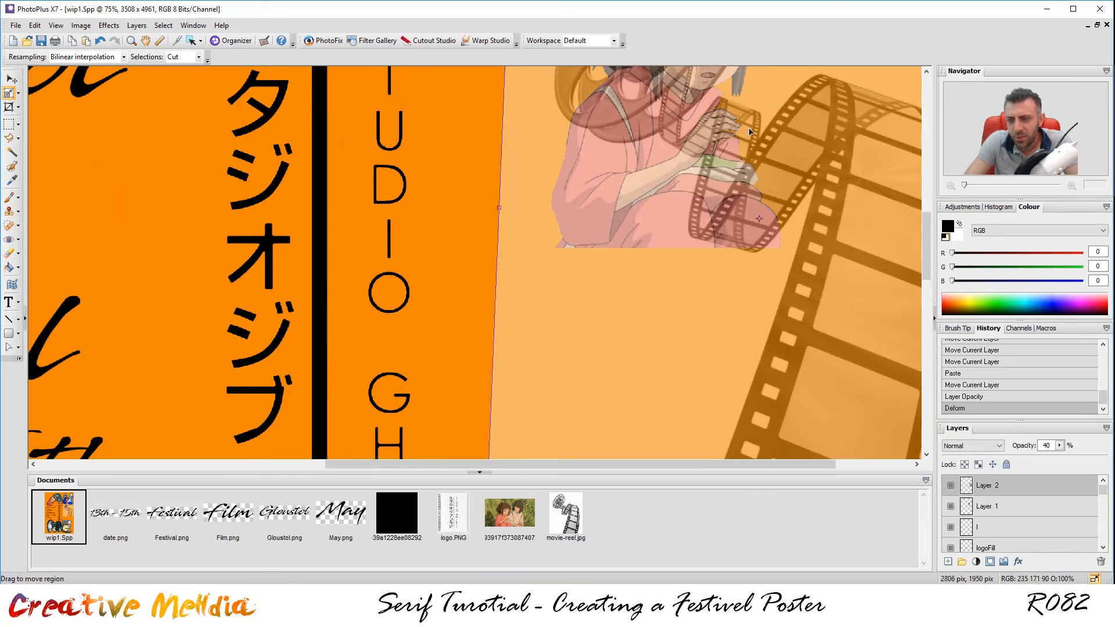
{"action": "mouse_move", "coordinate": [740, 138]}
{"action": "left_mouse_down"}
{"action": "mouse_move", "coordinate": [740, 150]}
{"action": "mouse_move", "coordinate": [728, 139]}
{"action": "mouse_move", "coordinate": [731, 152]}
{"action": "left_mouse_up"}
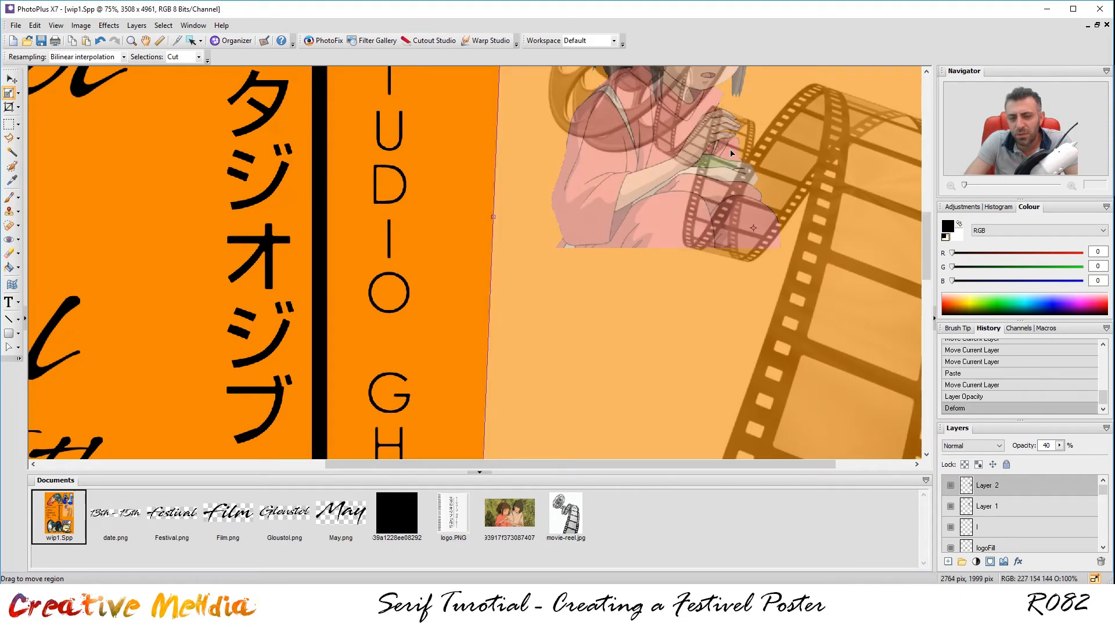
Apply the deform and nudge the reel slightly right with the arrow keys into her hands.
{"action": "left_click", "coordinate": [16, 85]}
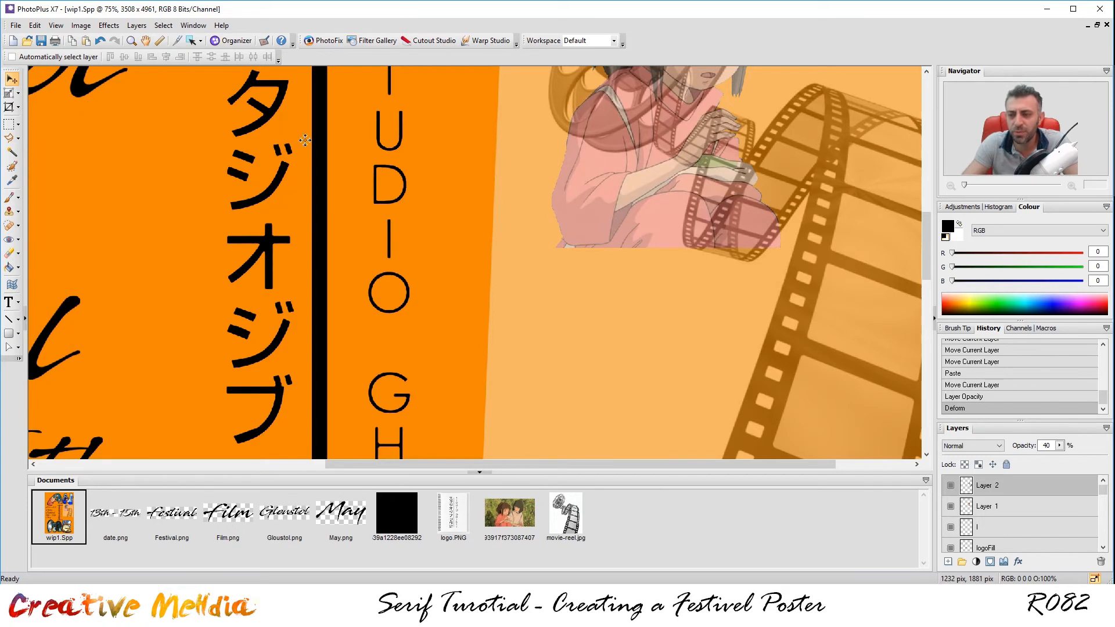
{"action": "scroll", "coordinate": [777, 154], "scroll_direction": "up", "scroll_amount": 5}
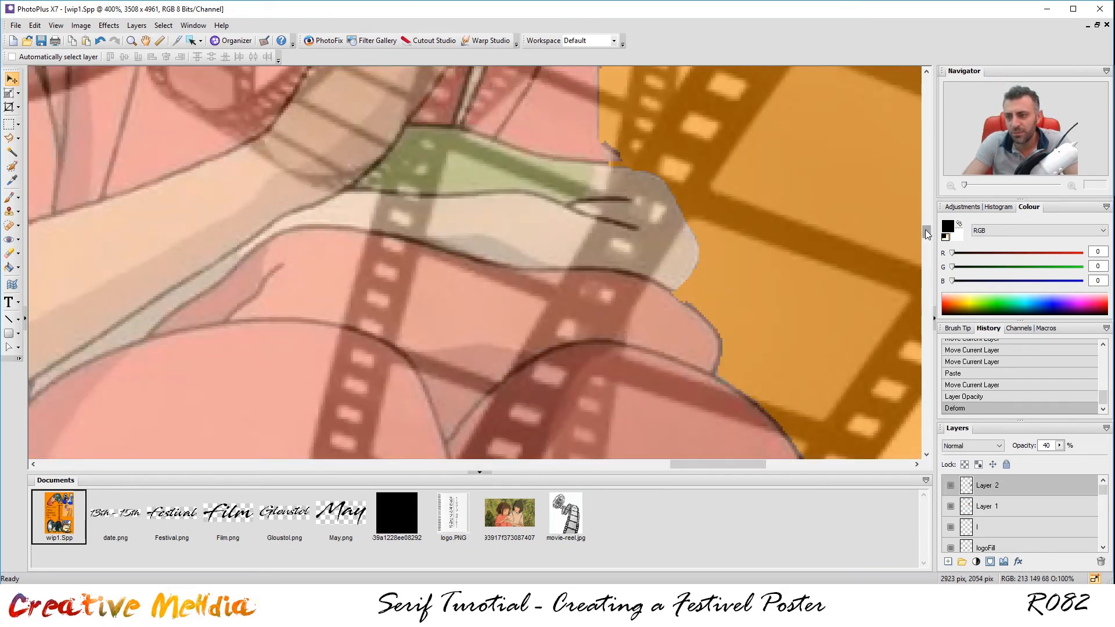
{"action": "left_click_drag", "start_coordinate": [927, 234], "coordinate": [926, 222]}
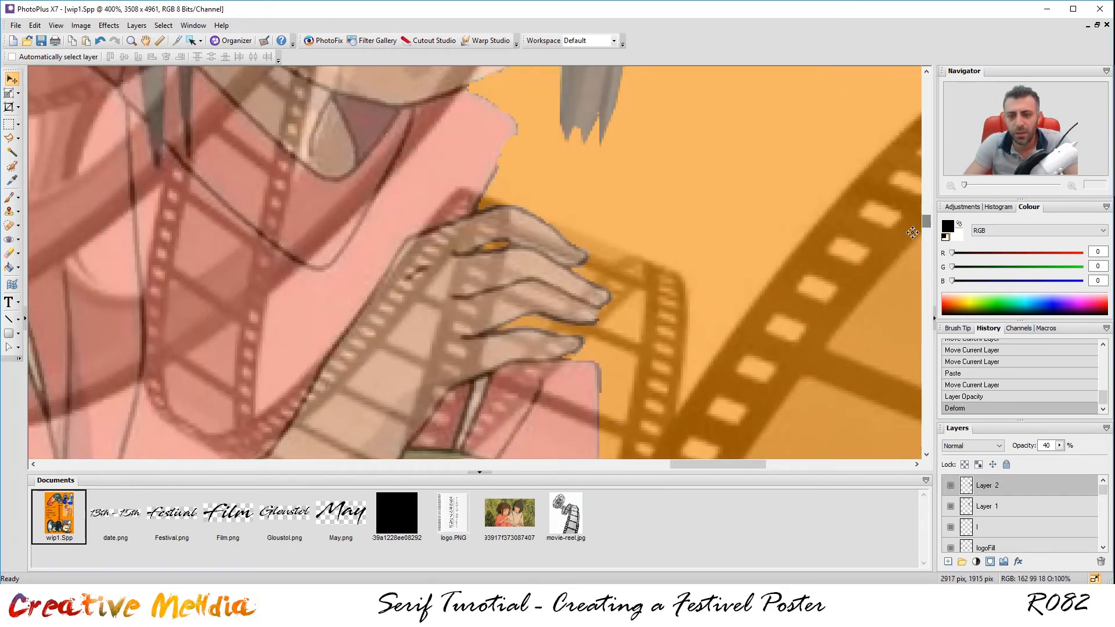
{"action": "key", "text": "Right"}
{"action": "key", "text": "Right"}
{"action": "key", "text": "Right"}
{"action": "key", "text": "Right"}
{"action": "key", "text": "Right"}
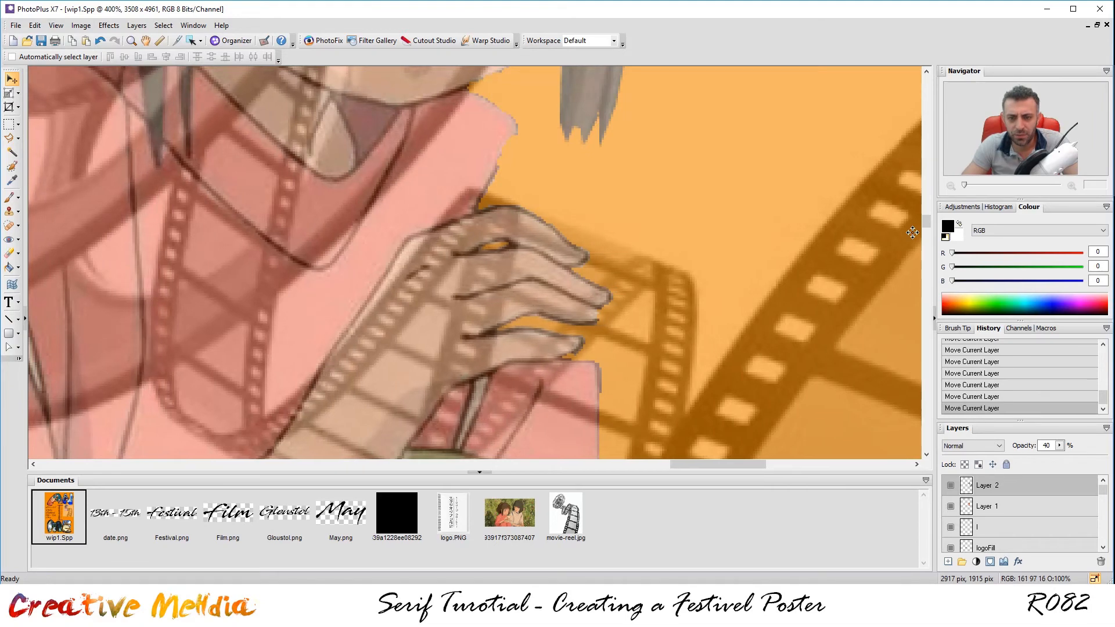
{"action": "key", "text": "Right"}
{"action": "key", "text": "Right"}
{"action": "key", "text": "Right"}
{"action": "key", "text": "Right"}
{"action": "key", "text": "Right"}
{"action": "key", "text": "Right"}
{"action": "key", "text": "Right"}
{"action": "key", "text": "Right"}
{"action": "key", "text": "Right"}
{"action": "key", "text": "Right"}
{"action": "key", "text": "Right"}
{"action": "key", "text": "Right"}
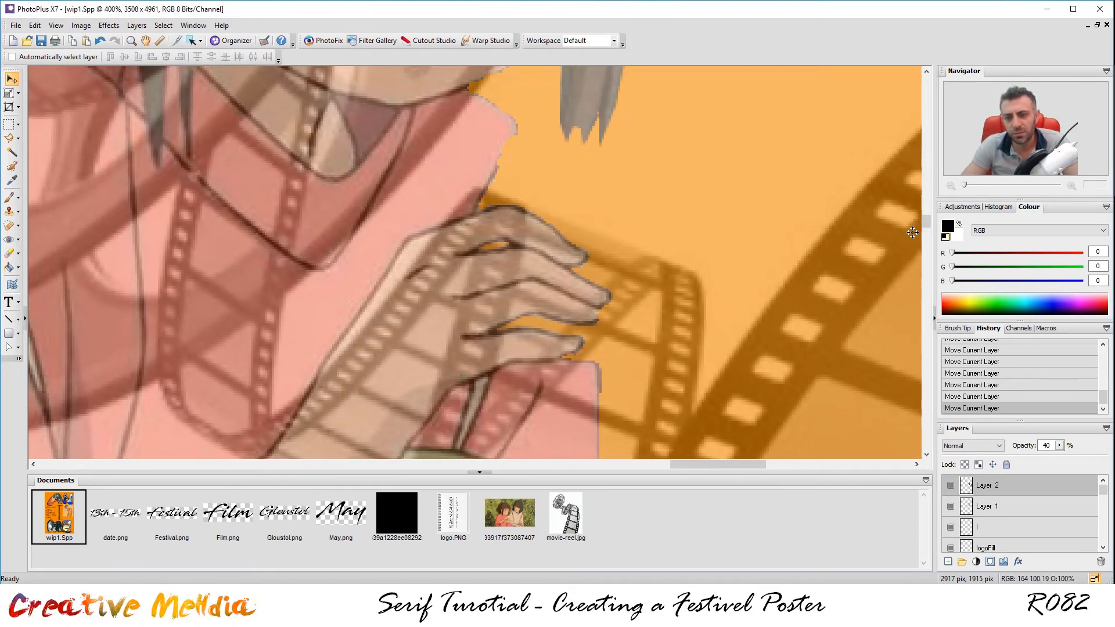
{"action": "key", "text": "Left"}
{"action": "key", "text": "Left"}
{"action": "key", "text": "Left"}
{"action": "key", "text": "Left"}
{"action": "scroll", "coordinate": [531, 281], "scroll_direction": "down", "scroll_amount": 5}
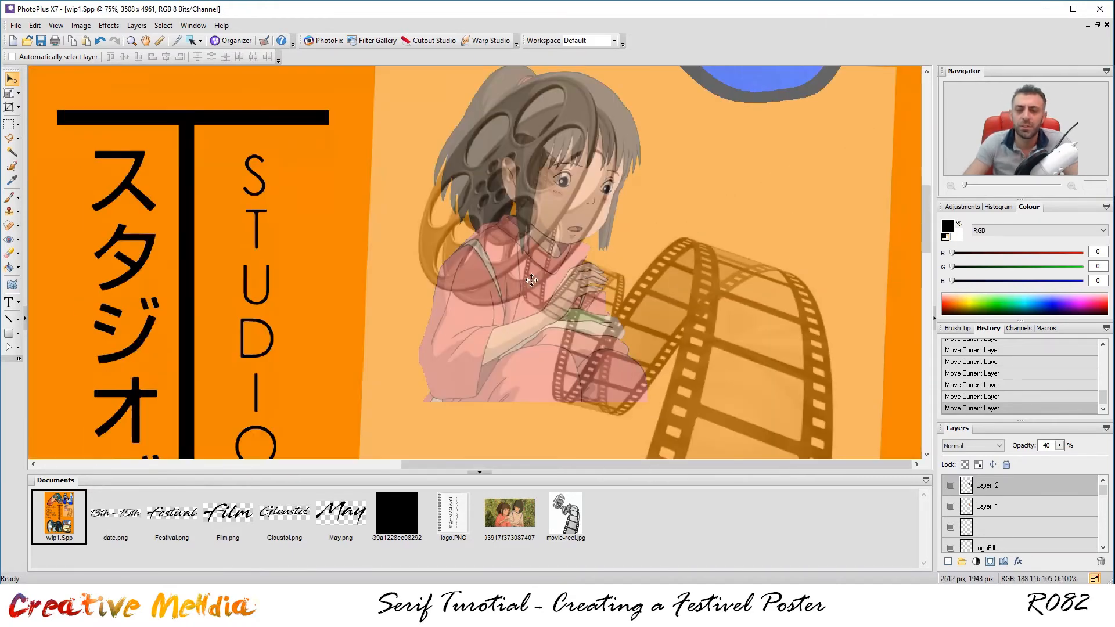
Raise the film-reel layer's opacity back to 100%.
{"action": "left_click", "coordinate": [1059, 445]}
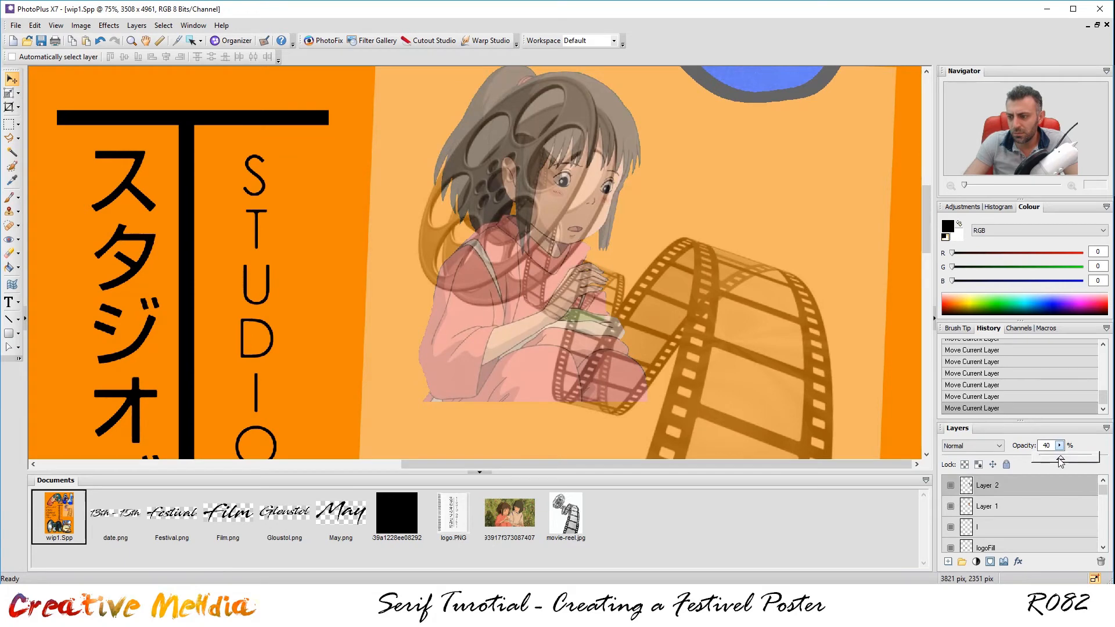
{"action": "left_click_drag", "start_coordinate": [1089, 458], "coordinate": [1110, 469]}
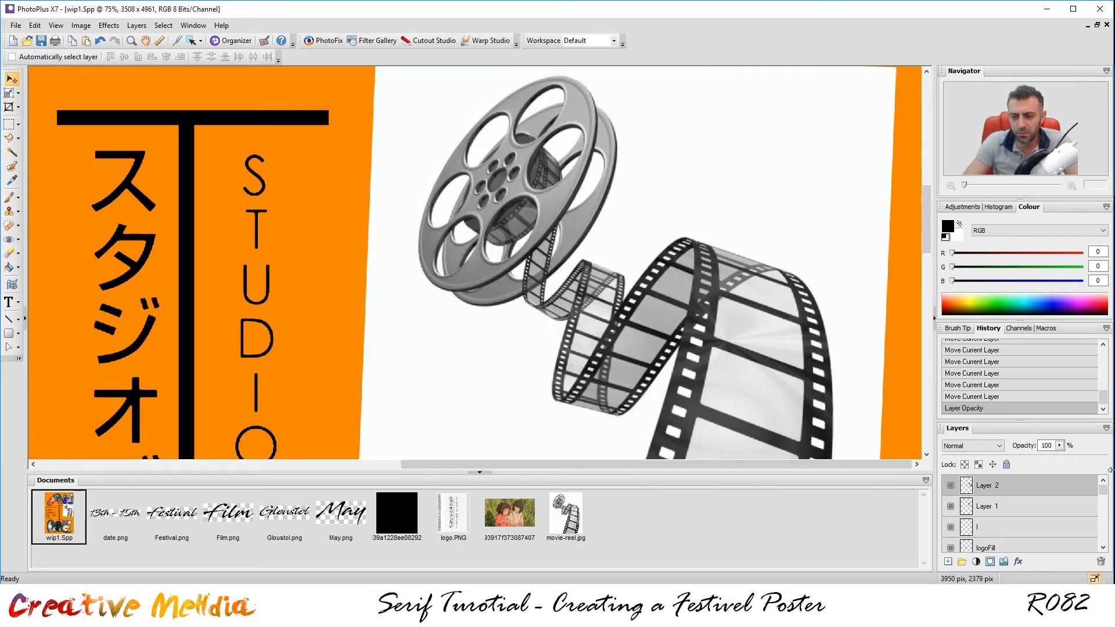
{"action": "scroll", "coordinate": [746, 325], "scroll_direction": "down", "scroll_amount": 3}
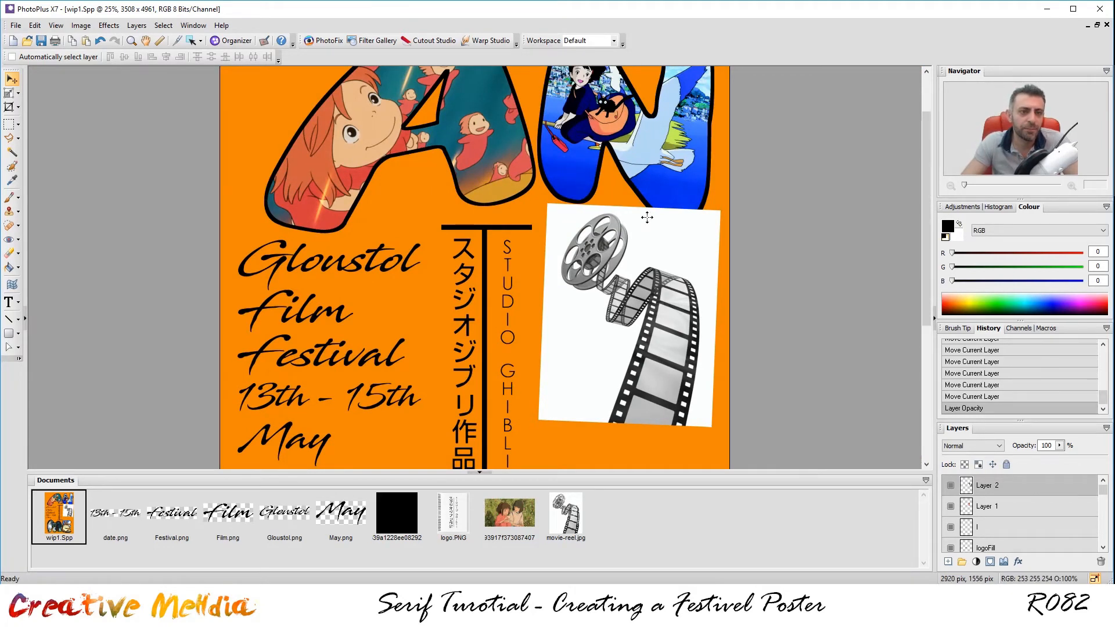
Invert the reel layer with Image > Adjust > Invert to get a white reel on black.
{"action": "left_click", "coordinate": [82, 26]}
{"action": "mouse_move", "coordinate": [91, 37]}
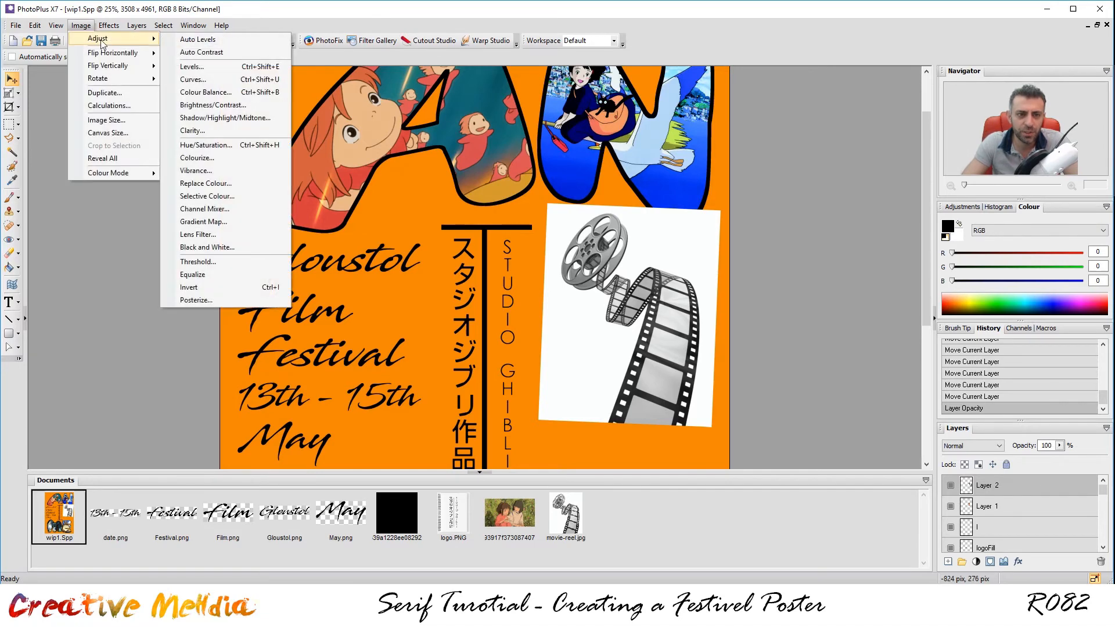
{"action": "left_click", "coordinate": [259, 291]}
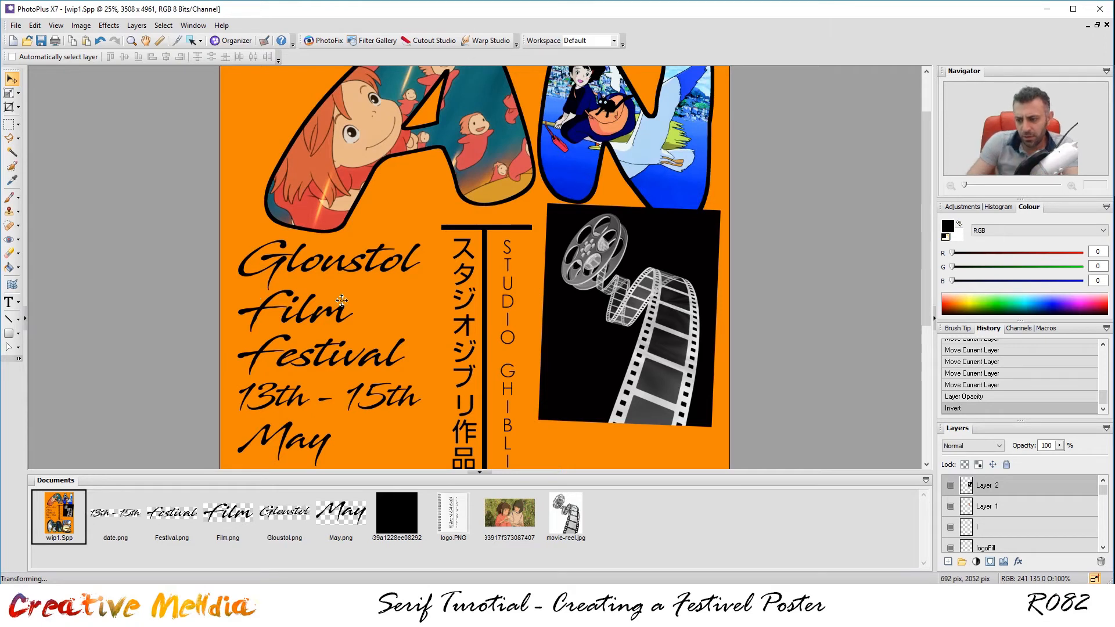
Try Overlay and Soft Light blend modes on the reel layer, then settle on Screen.
{"action": "left_click", "coordinate": [959, 446]}
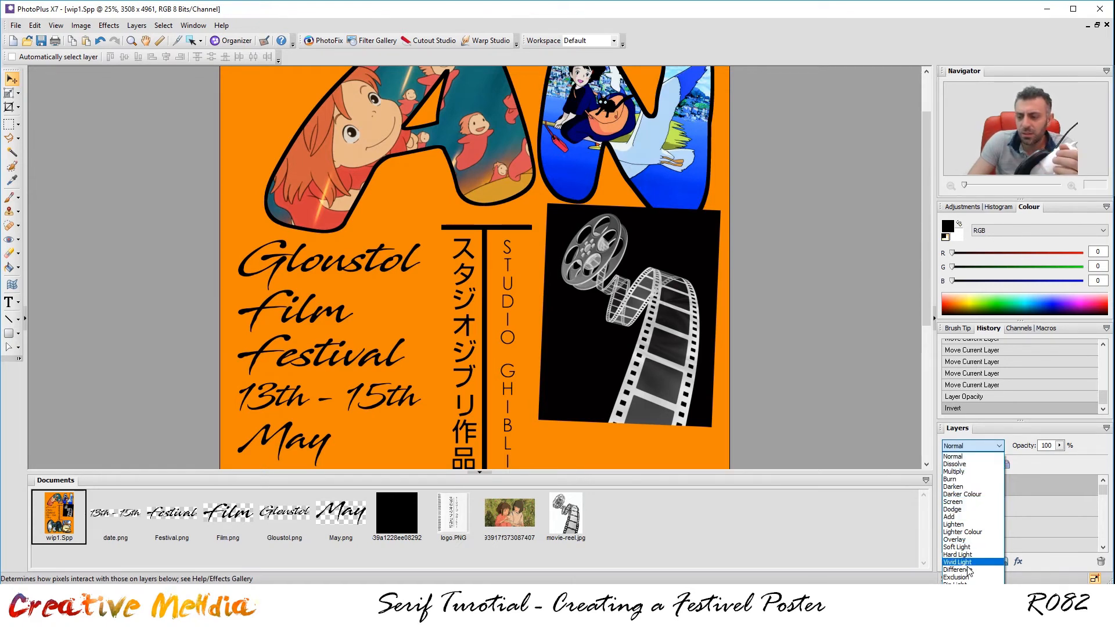
{"action": "left_click", "coordinate": [964, 540]}
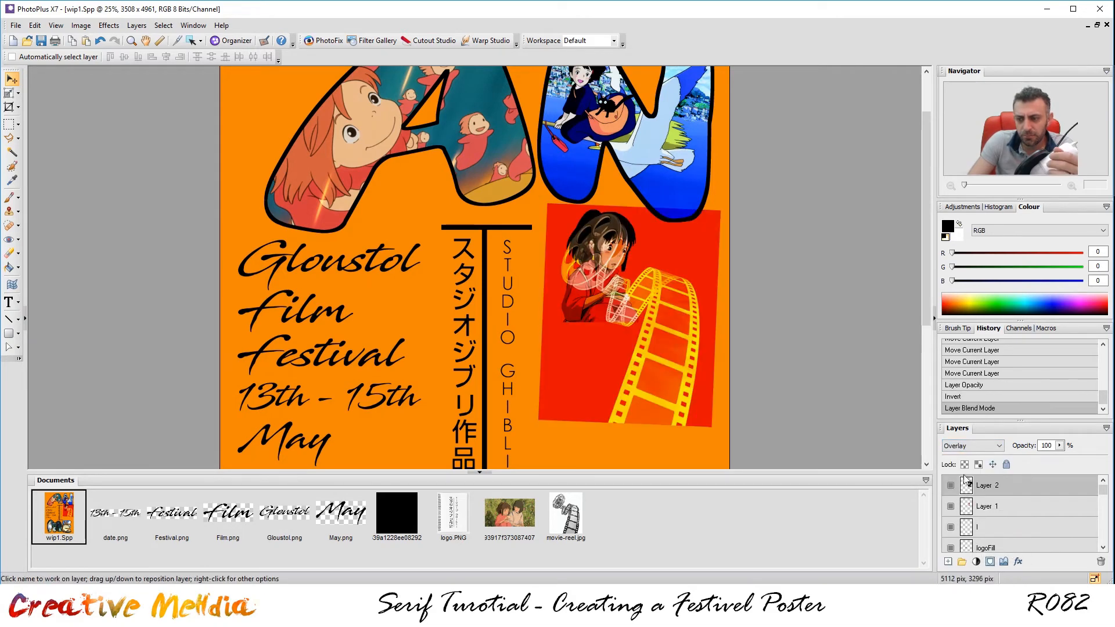
{"action": "left_click", "coordinate": [972, 445]}
{"action": "left_click", "coordinate": [978, 547]}
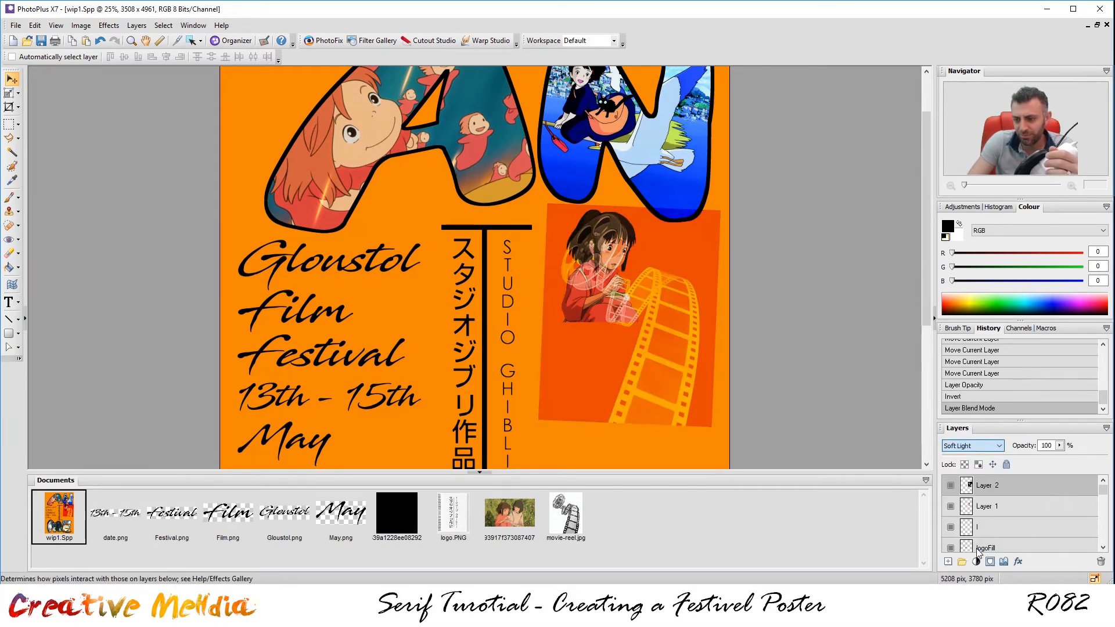
{"action": "left_click", "coordinate": [967, 448]}
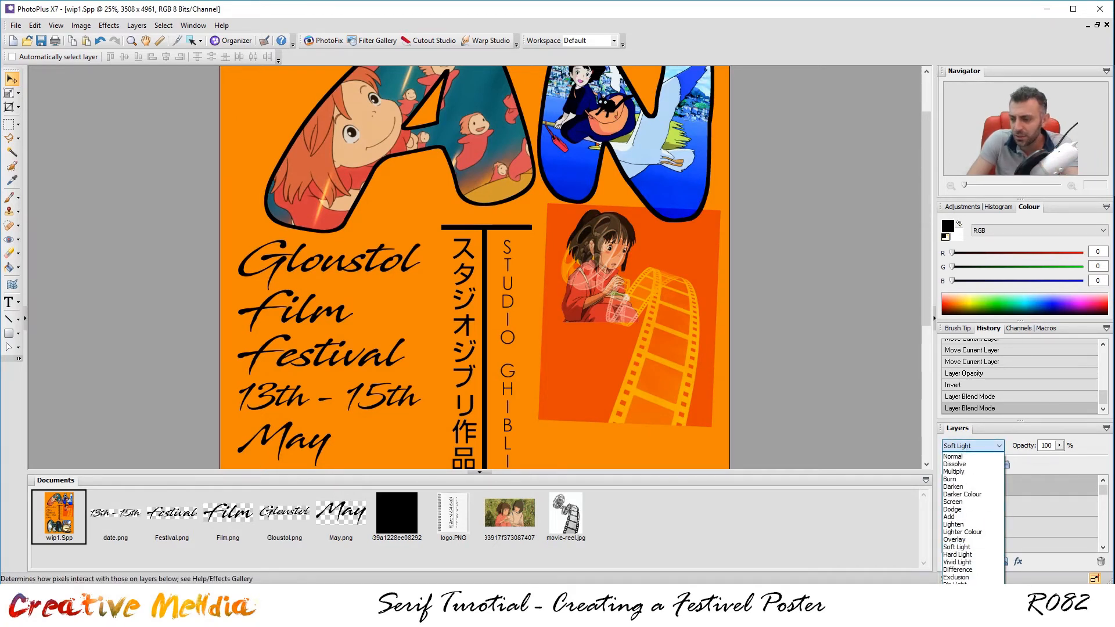
{"action": "left_click", "coordinate": [985, 502]}
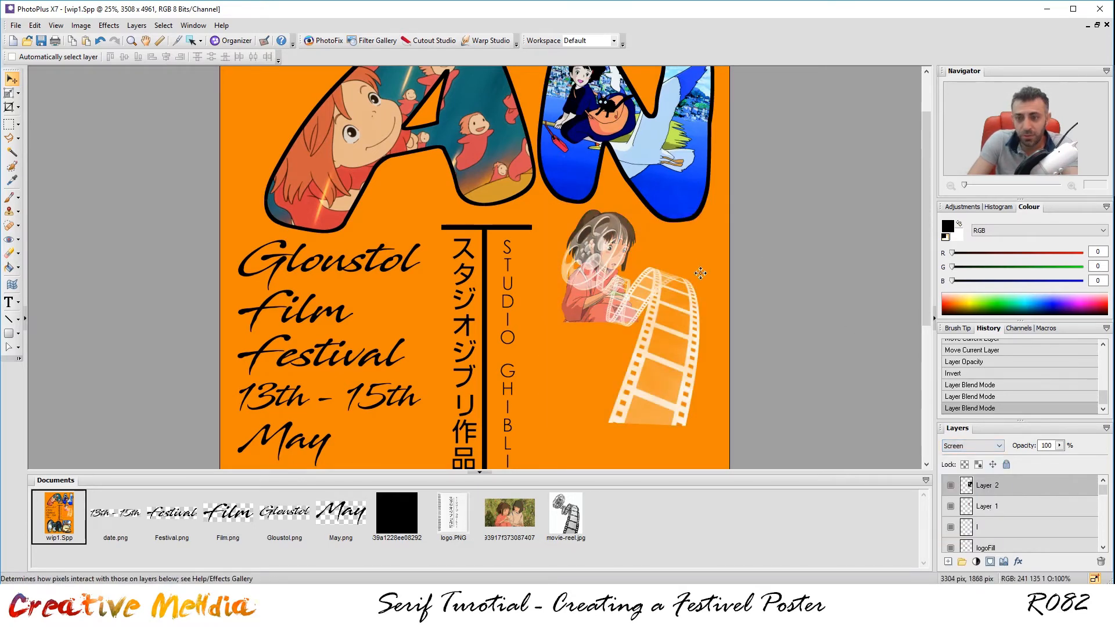
{"action": "scroll", "coordinate": [732, 334], "scroll_direction": "down", "scroll_amount": 1}
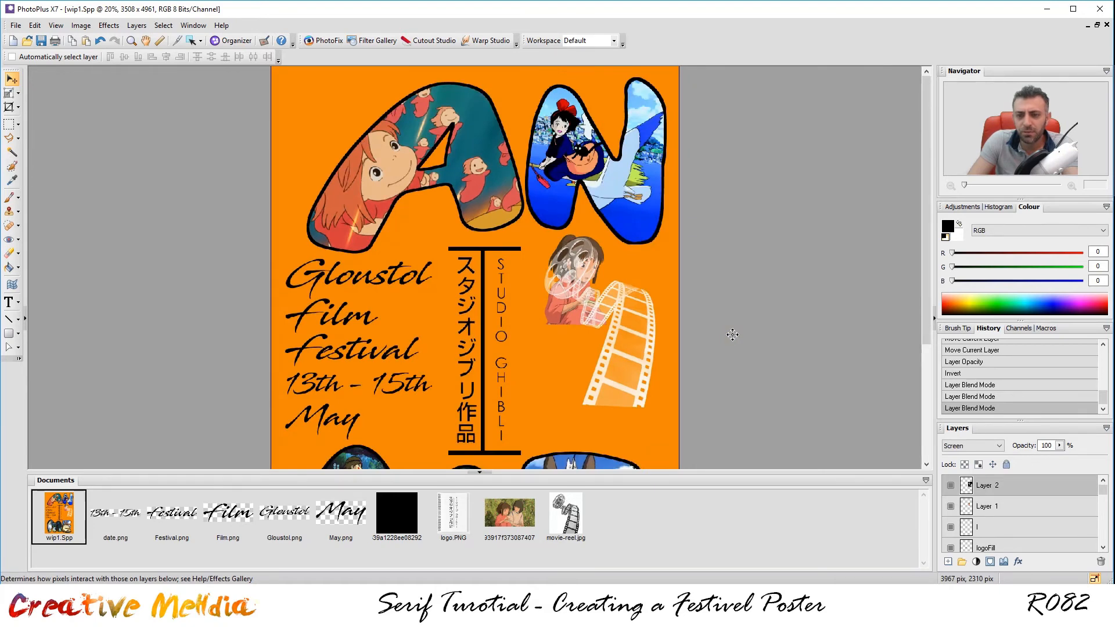
{"action": "scroll", "coordinate": [733, 334], "scroll_direction": "down", "scroll_amount": 1}
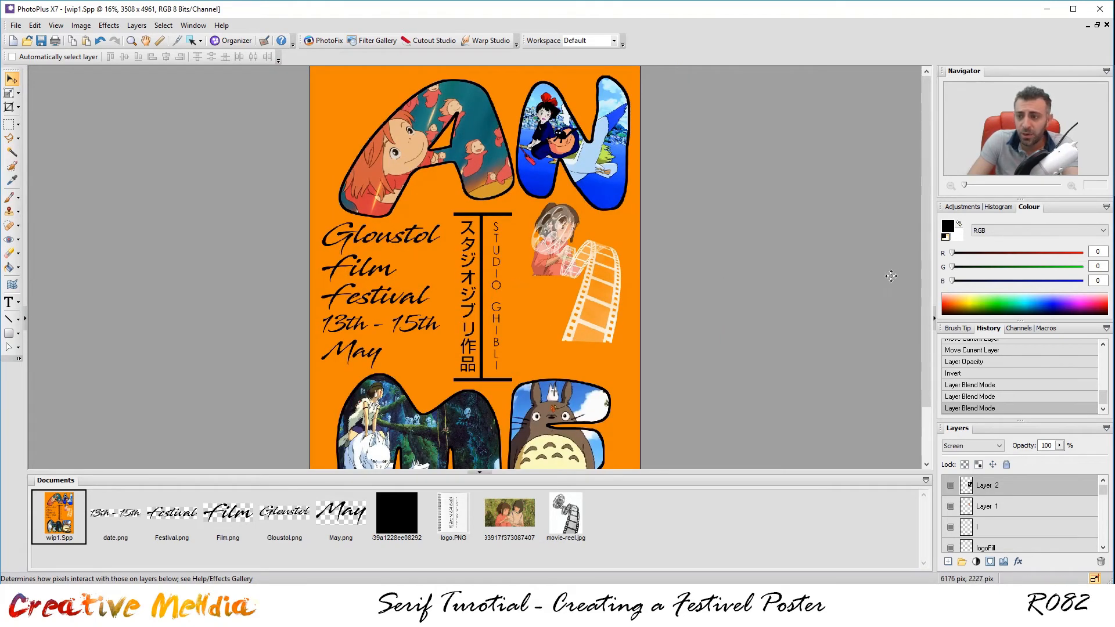
{"action": "left_click_drag", "start_coordinate": [925, 273], "coordinate": [914, 370]}
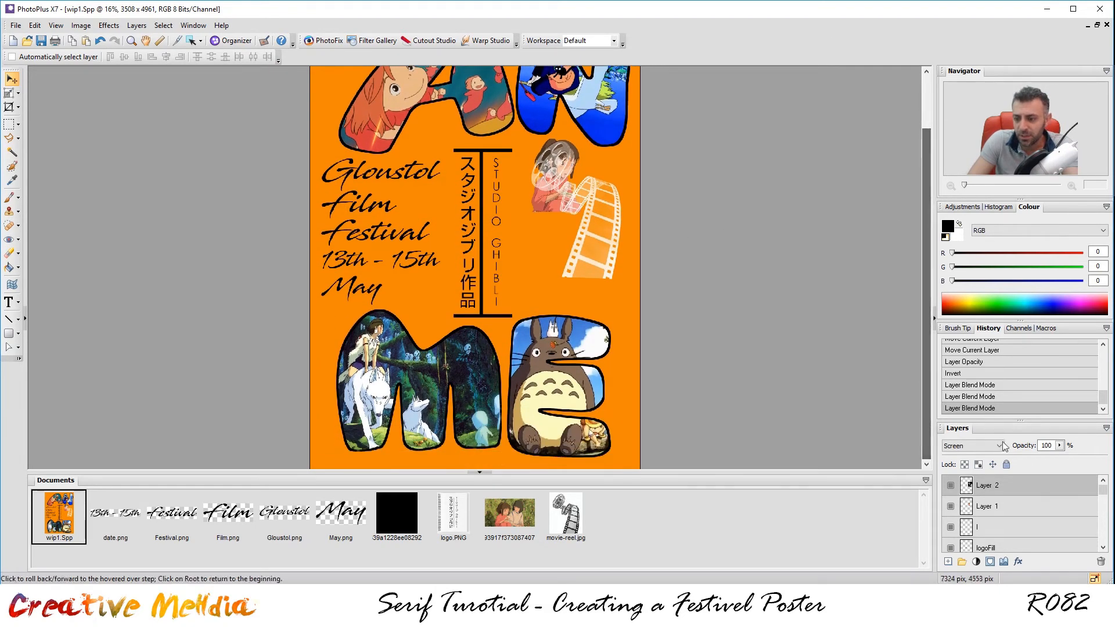
{"action": "scroll", "coordinate": [1023, 507], "scroll_direction": "down", "scroll_amount": 2}
Invert the logoFill and May layers so the Japanese title, STUDIO GHIBLI and May turn white.
{"action": "left_click", "coordinate": [1007, 531]}
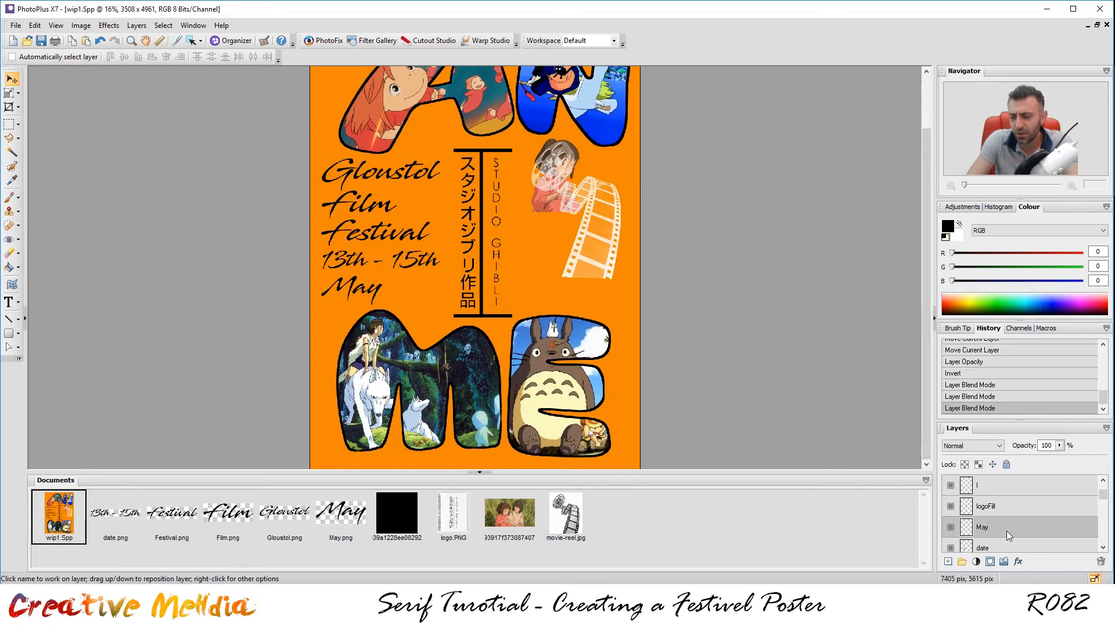
{"action": "left_click", "coordinate": [993, 507]}
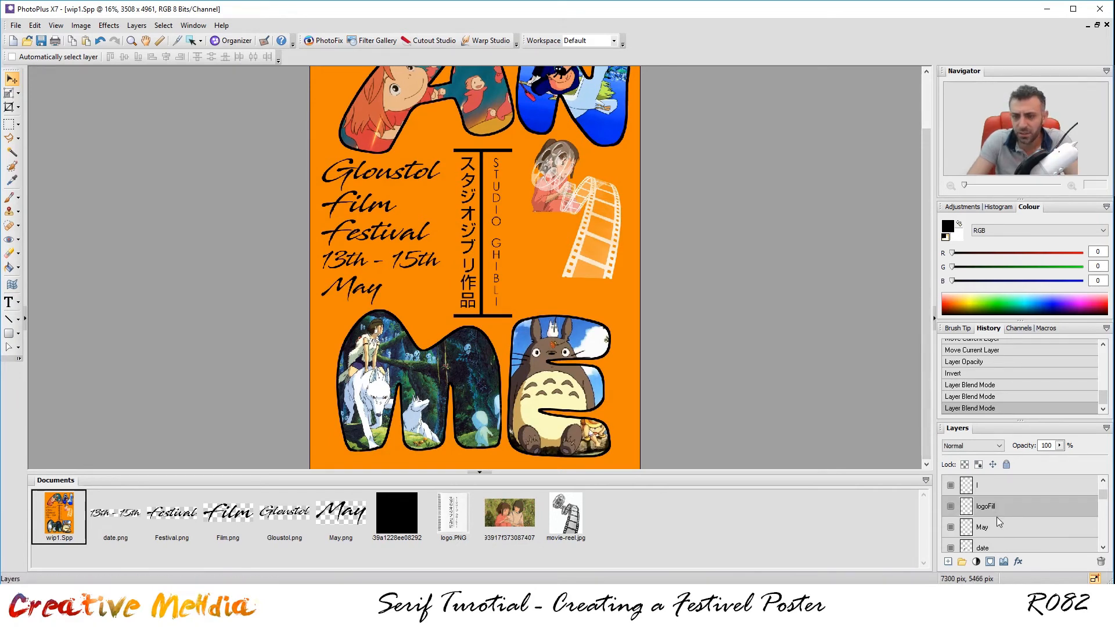
{"action": "key", "text": "ctrl+i"}
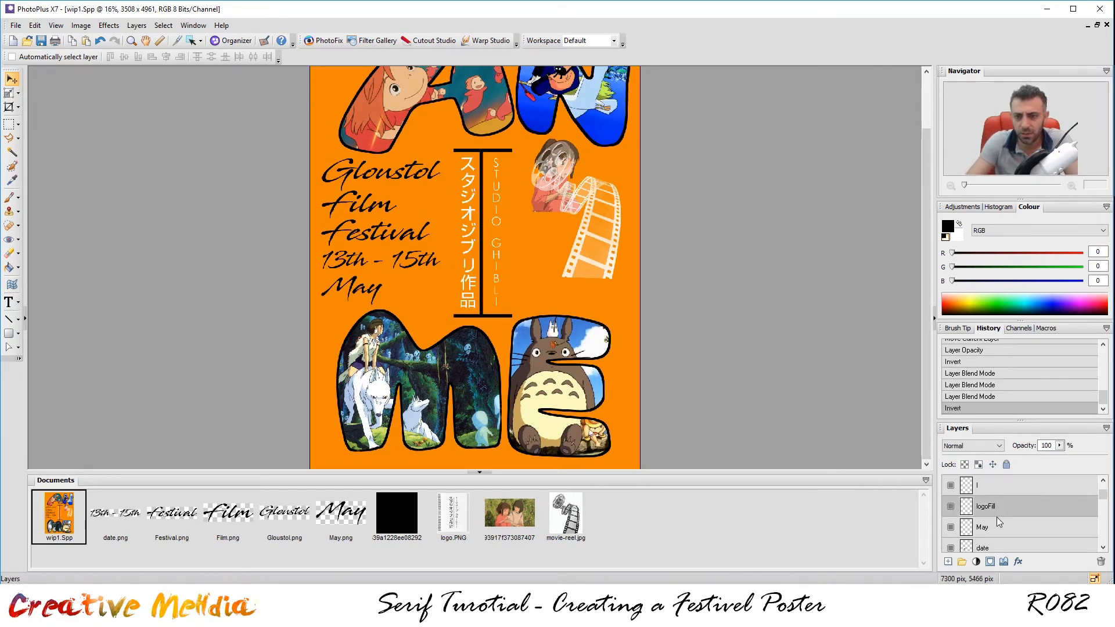
{"action": "left_click", "coordinate": [997, 526]}
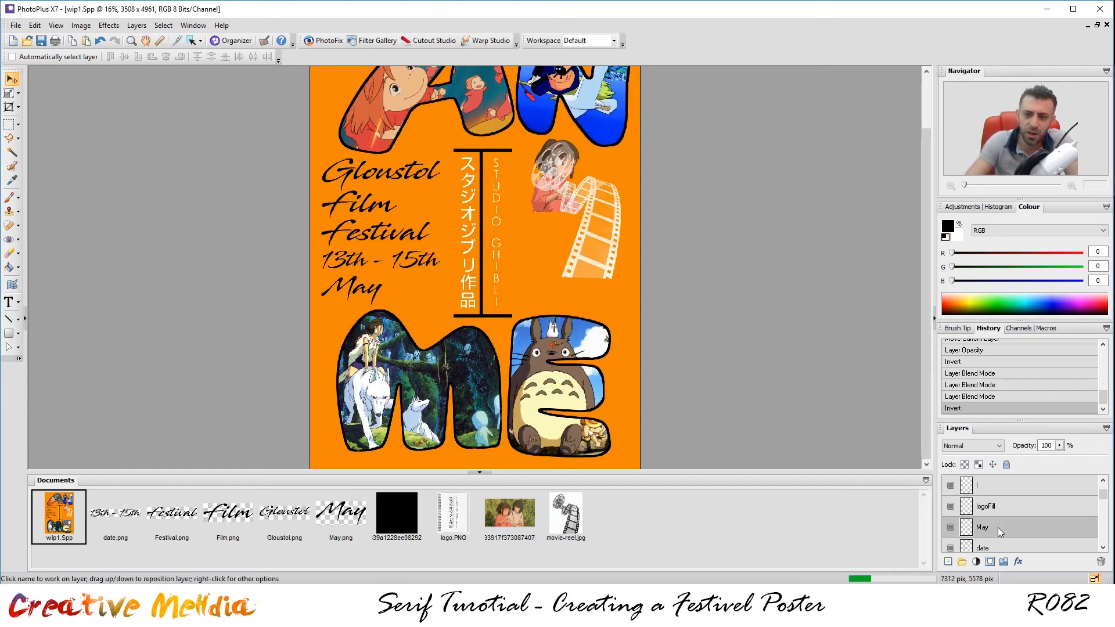
{"action": "key", "text": "ctrl+i"}
Invert the date text layer to white.
{"action": "scroll", "coordinate": [997, 534], "scroll_direction": "down", "scroll_amount": 3}
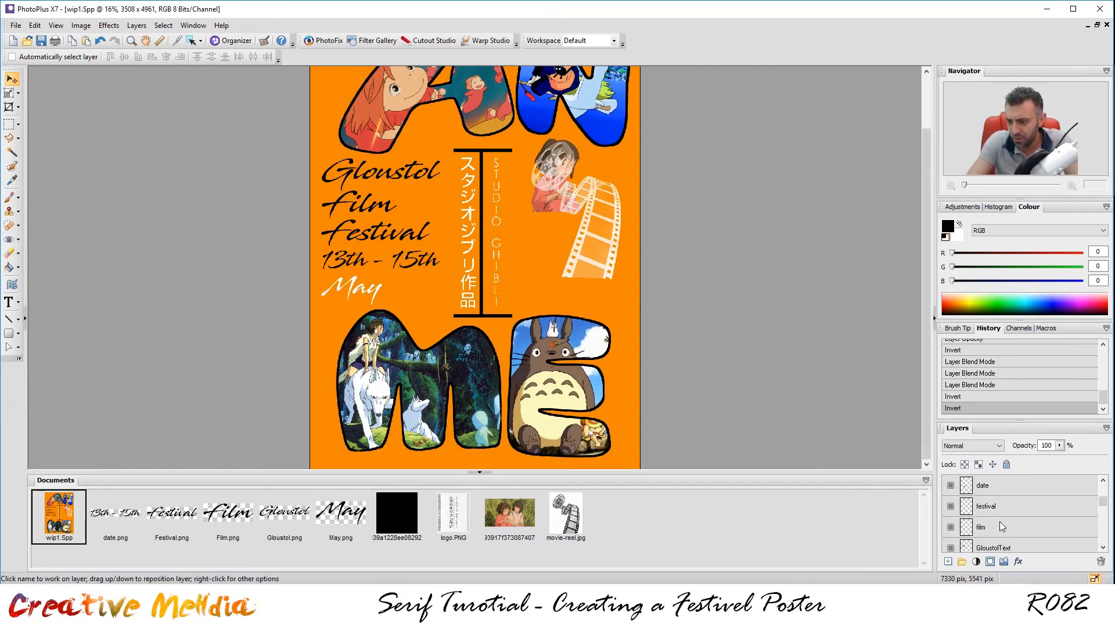
{"action": "left_click", "coordinate": [994, 486]}
{"action": "left_click", "coordinate": [1004, 542], "text": "shift"}
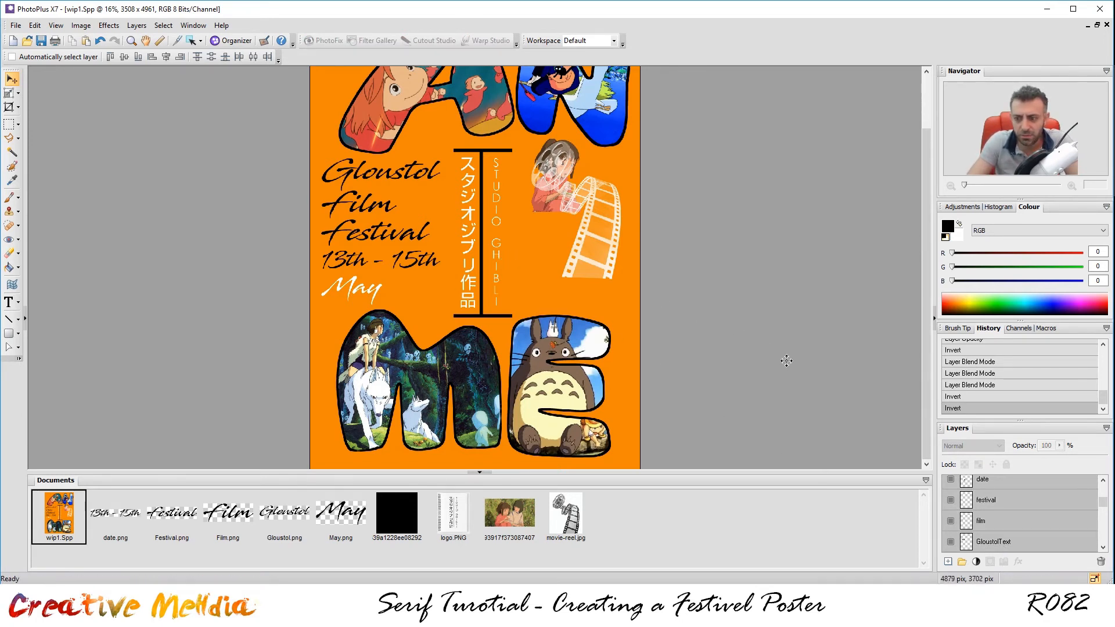
{"action": "left_click", "coordinate": [1012, 491]}
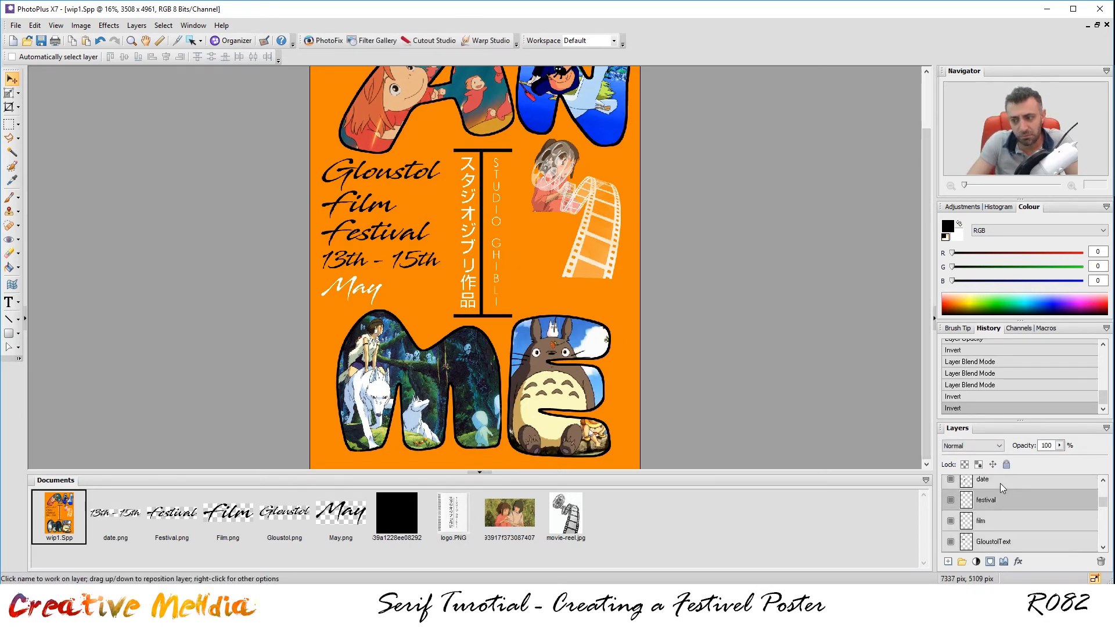
{"action": "left_click", "coordinate": [1000, 483]}
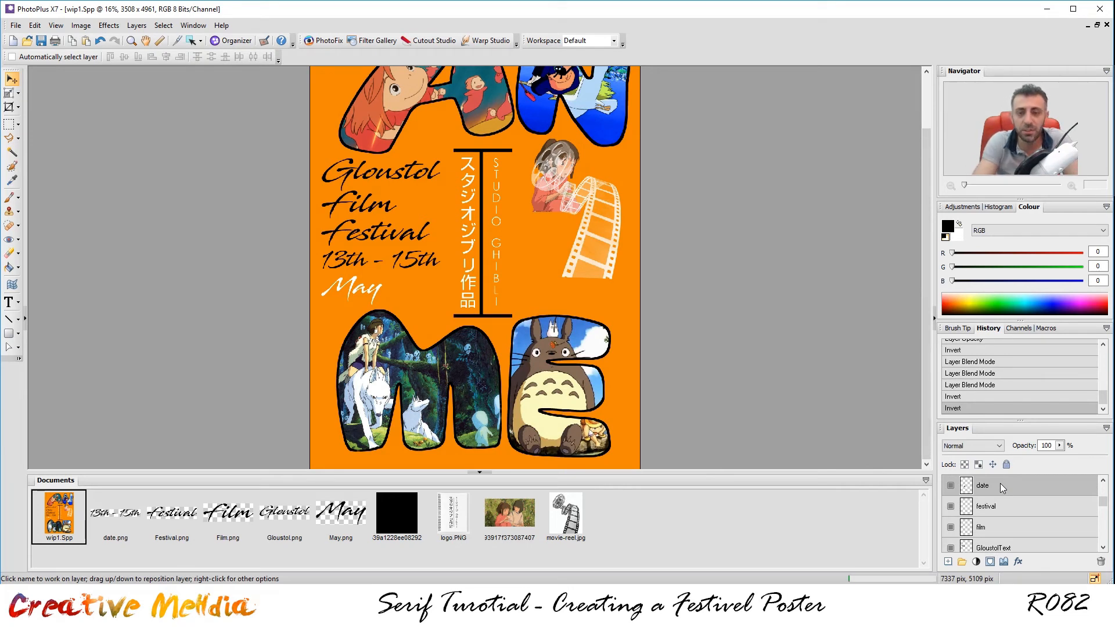
{"action": "key", "text": "ctrl+i"}
Turn the Festival and Film text layers white with Ctrl+I.
{"action": "left_click", "coordinate": [992, 521]}
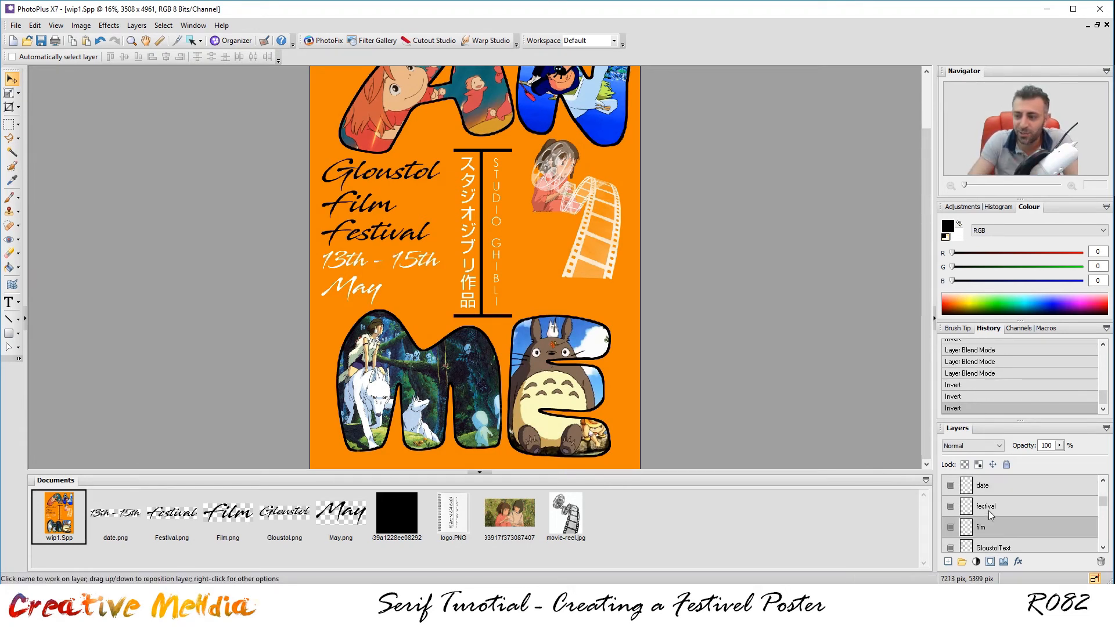
{"action": "left_click", "coordinate": [989, 514]}
{"action": "key", "text": "ctrl+i"}
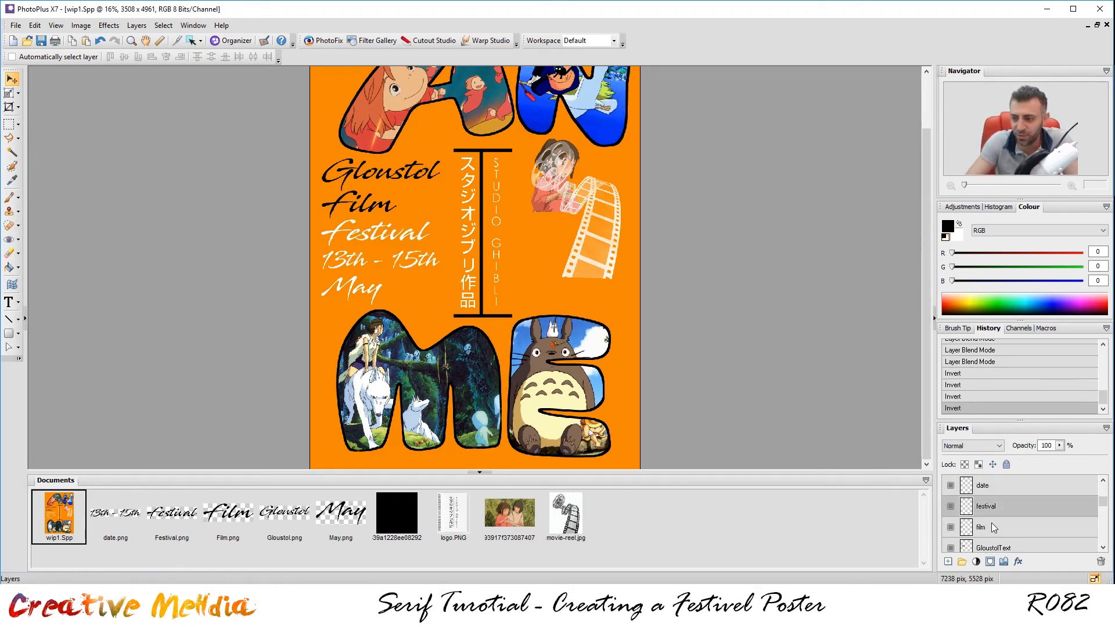
{"action": "left_click", "coordinate": [991, 523]}
{"action": "key", "text": "ctrl+i"}
Invert the GloustolText layer so 'Gloustol' turns white.
{"action": "scroll", "coordinate": [1055, 529], "scroll_direction": "down", "scroll_amount": 1}
{"action": "left_click", "coordinate": [1048, 532]}
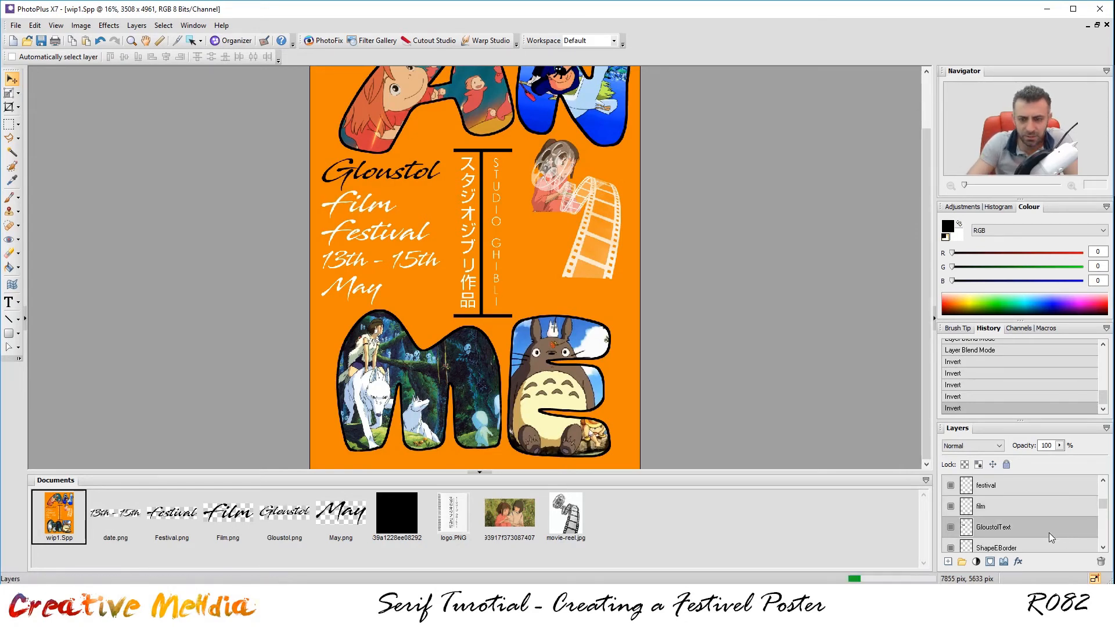
{"action": "key", "text": "ctrl+i"}
{"action": "scroll", "coordinate": [1039, 506], "scroll_direction": "down", "scroll_amount": 1}
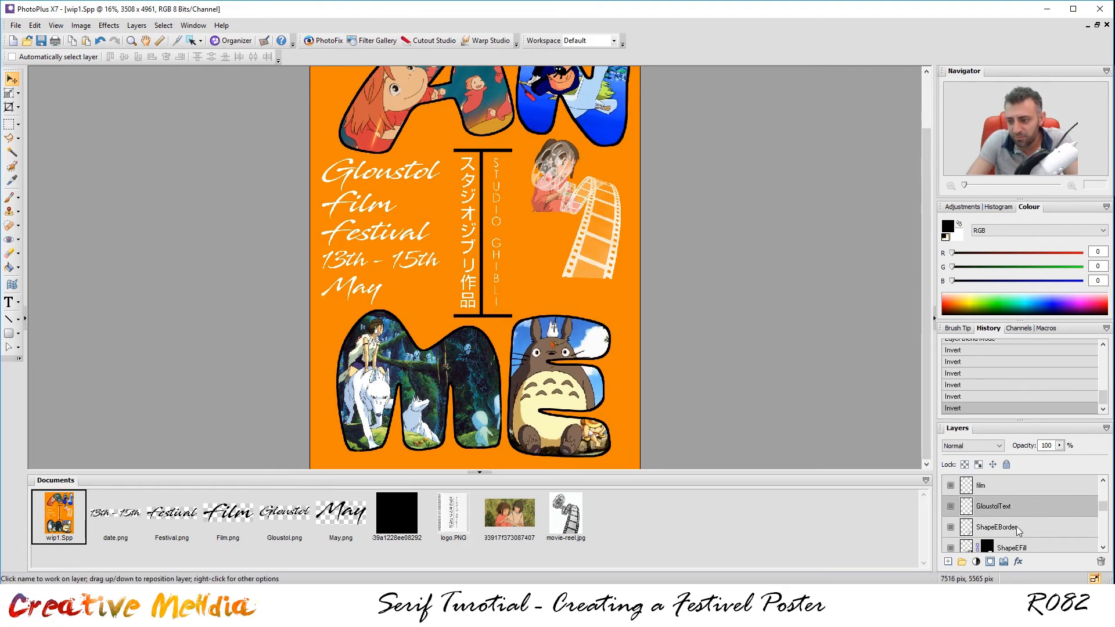
{"action": "left_click", "coordinate": [1017, 528]}
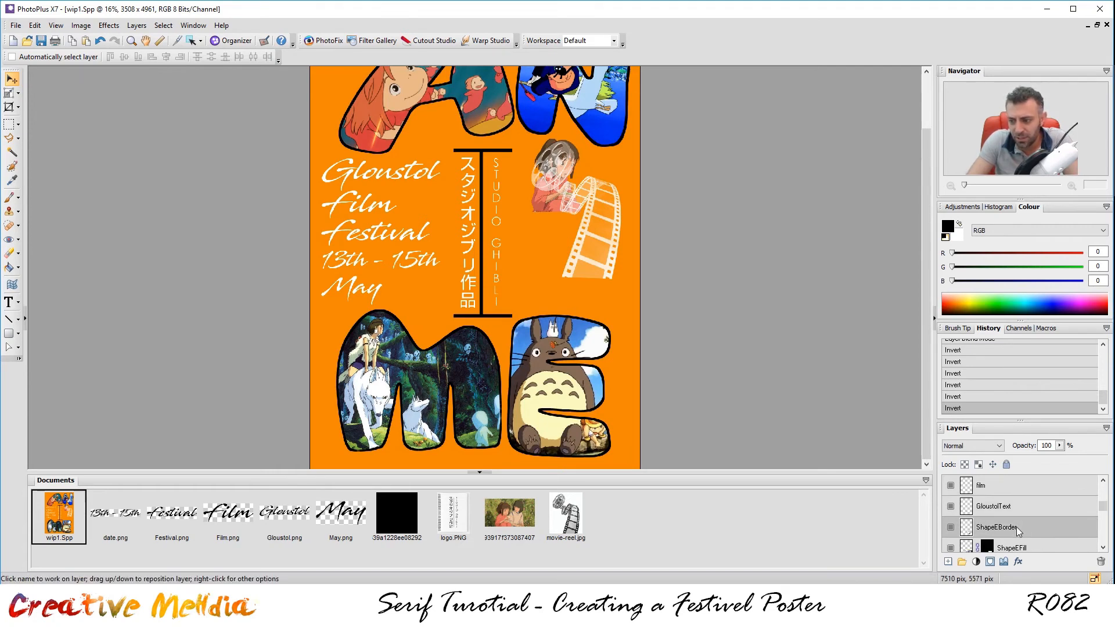
Invert the ShapeEBorder and ShapeMBorder layers so the E and M outlines turn white.
{"action": "key", "text": "ctrl+i"}
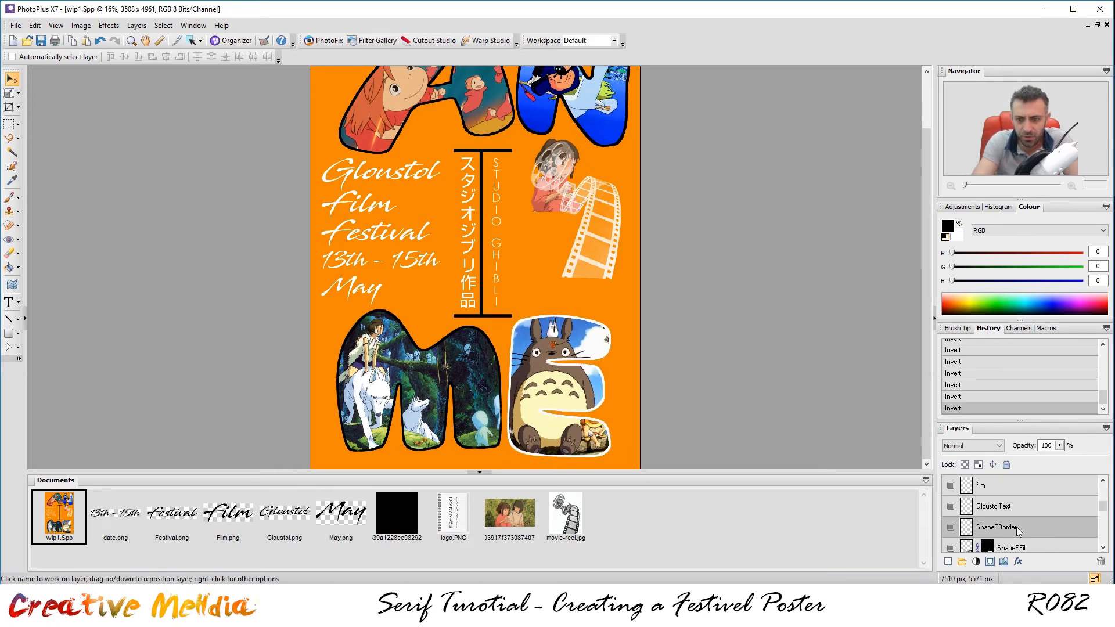
{"action": "scroll", "coordinate": [1017, 528], "scroll_direction": "down", "scroll_amount": 2}
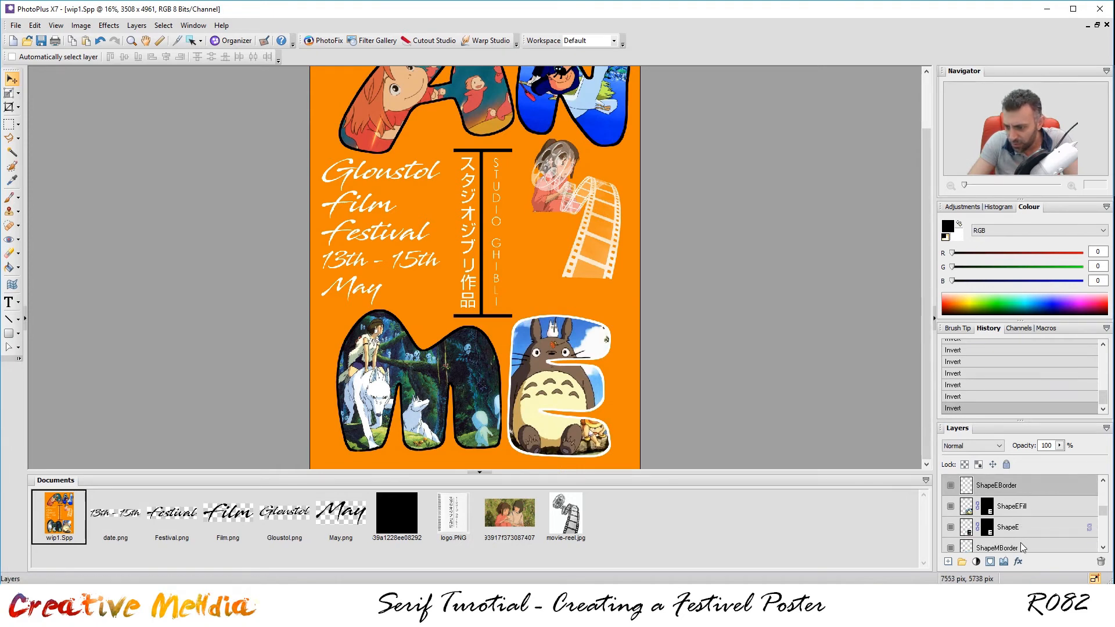
{"action": "left_click", "coordinate": [1020, 542]}
{"action": "key", "text": "ctrl+i"}
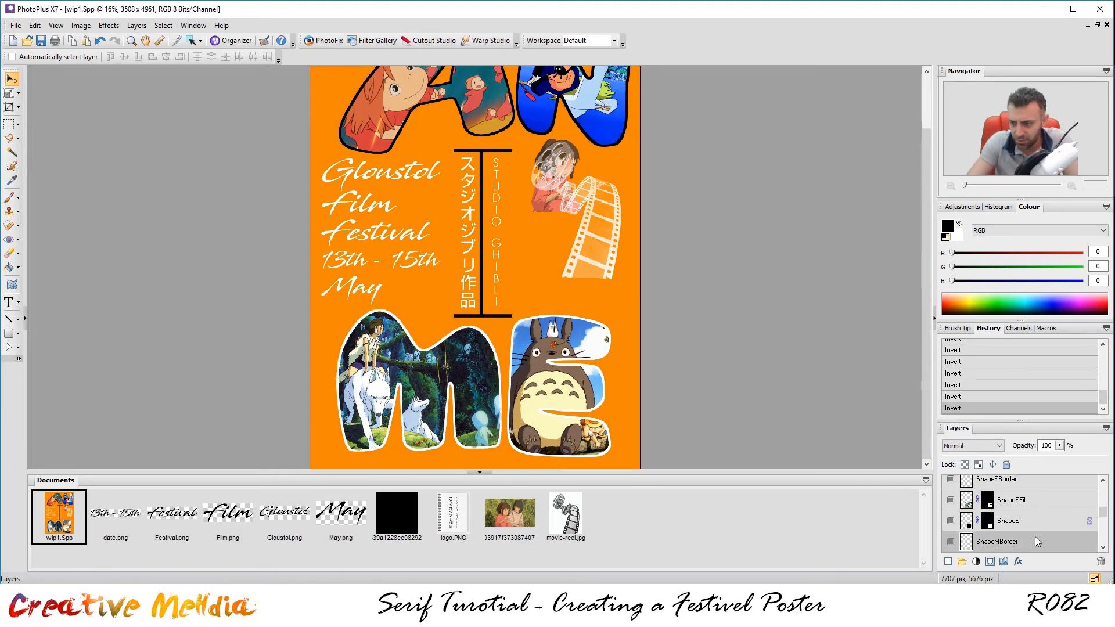
Invert the ShapeABorder layer so the A outline turns white.
{"action": "scroll", "coordinate": [1036, 538], "scroll_direction": "down", "scroll_amount": 3}
{"action": "left_click", "coordinate": [1024, 543]}
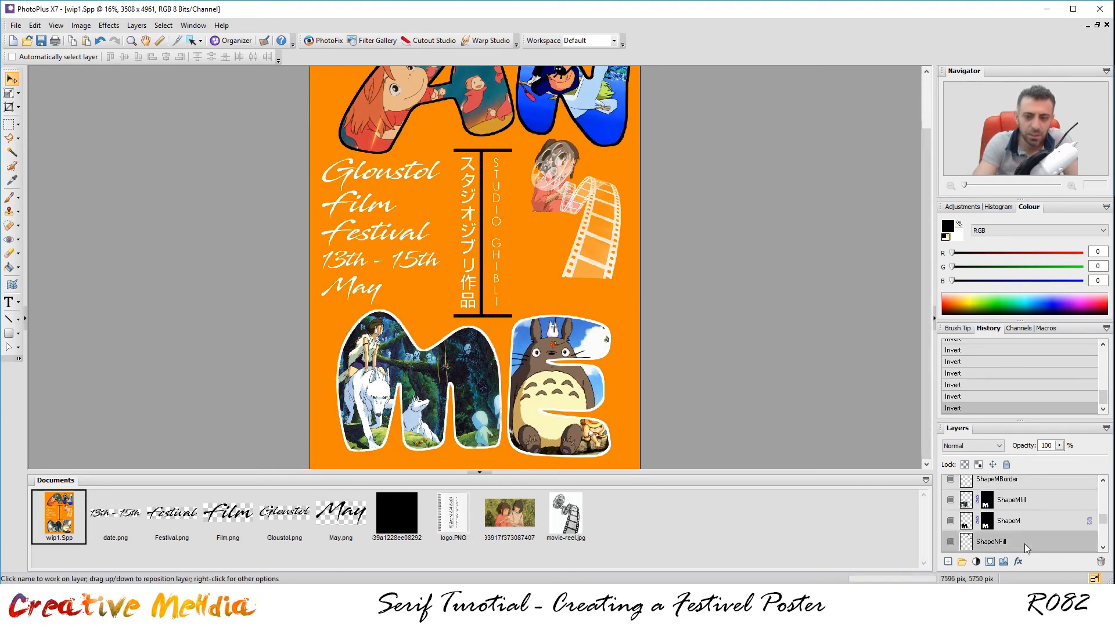
{"action": "scroll", "coordinate": [1034, 535], "scroll_direction": "down", "scroll_amount": 2}
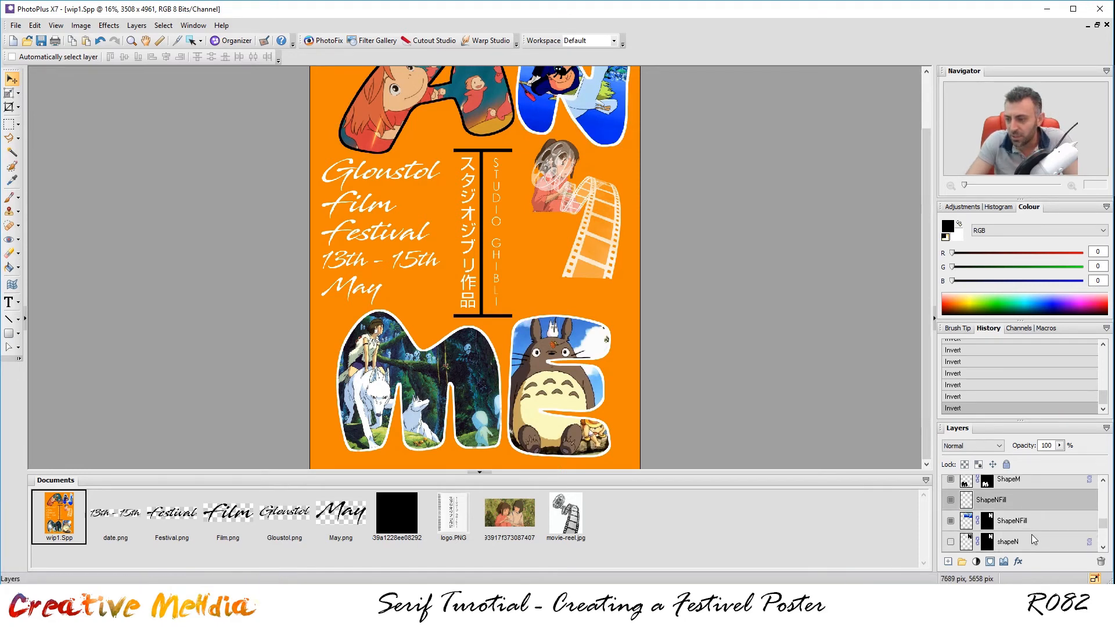
{"action": "scroll", "coordinate": [1029, 528], "scroll_direction": "down", "scroll_amount": 1}
{"action": "left_click", "coordinate": [1024, 540]}
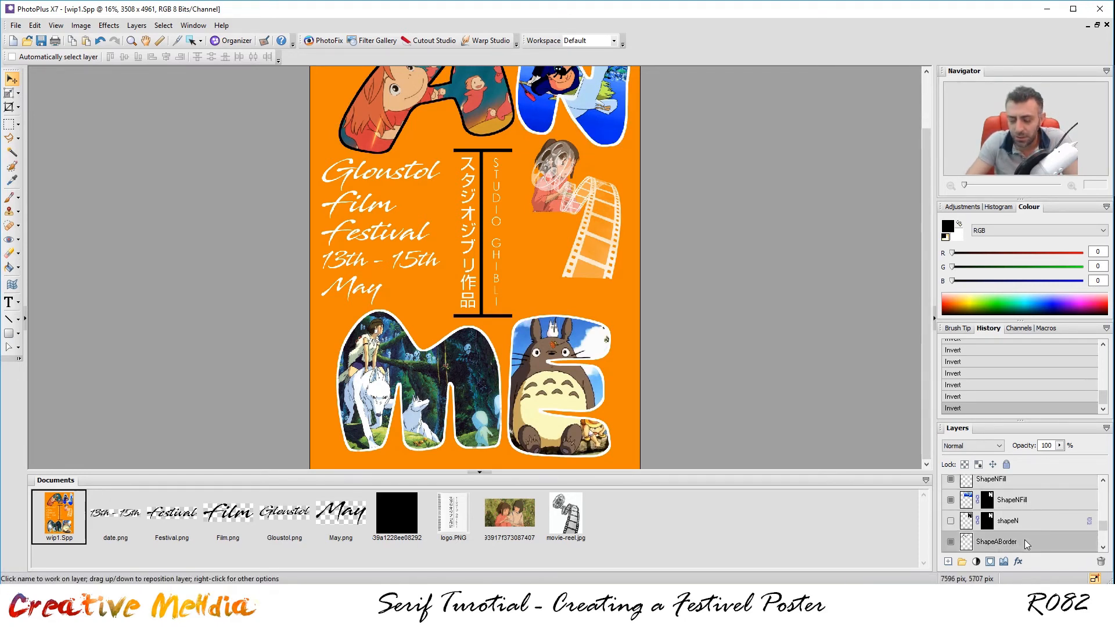
{"action": "key", "text": "ctrl+i"}
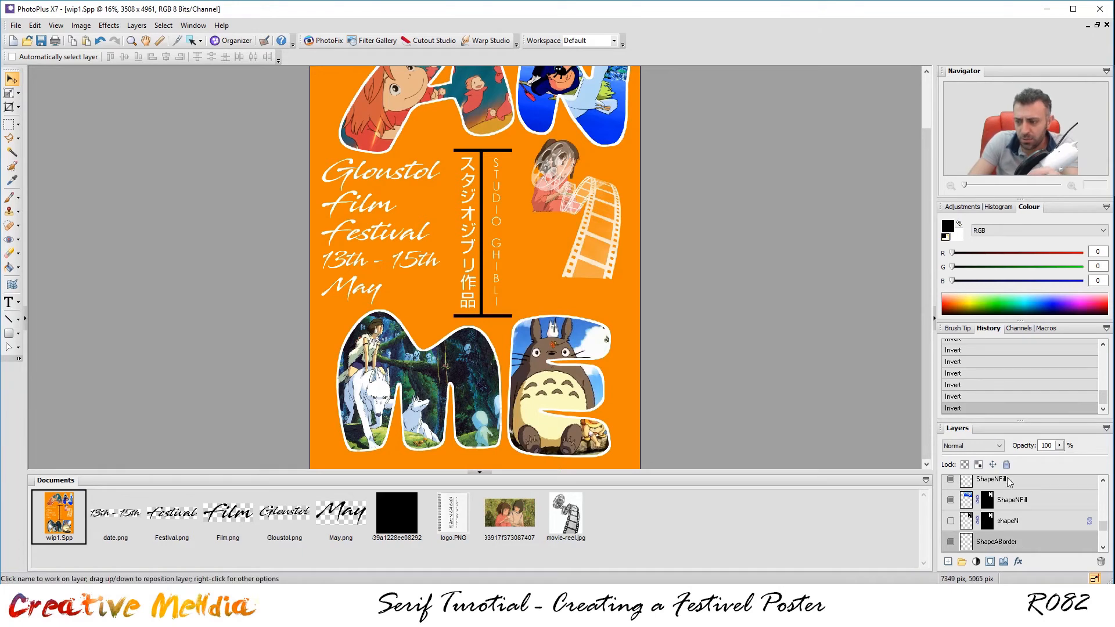
{"action": "scroll", "coordinate": [1056, 509], "scroll_direction": "up", "scroll_amount": 3}
{"action": "scroll", "coordinate": [1057, 509], "scroll_direction": "up", "scroll_amount": 3}
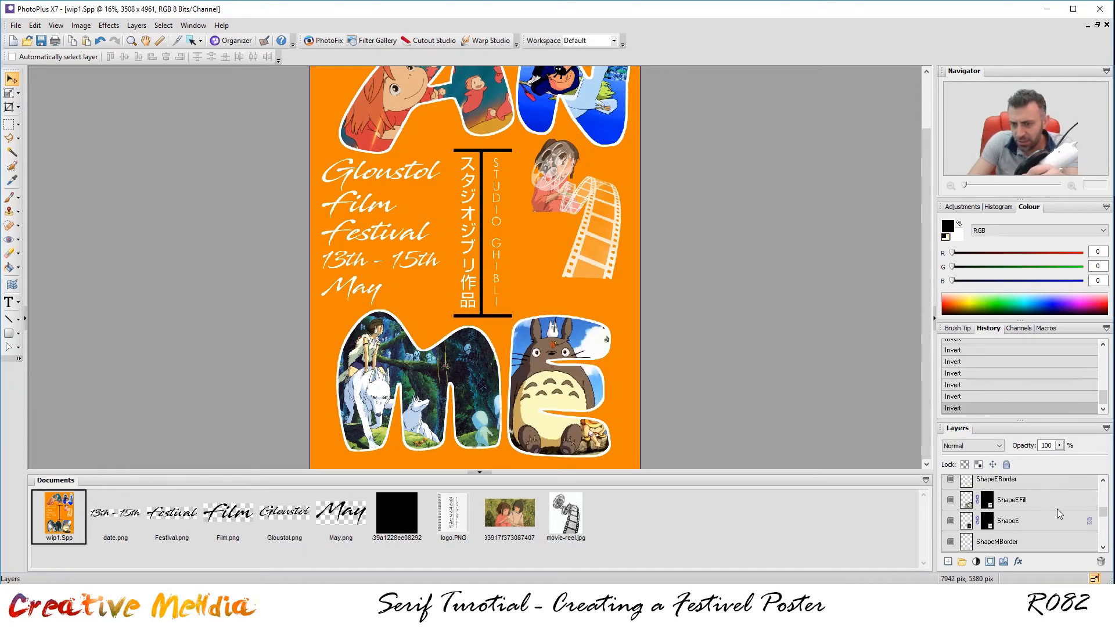
{"action": "scroll", "coordinate": [1057, 508], "scroll_direction": "up", "scroll_amount": 8}
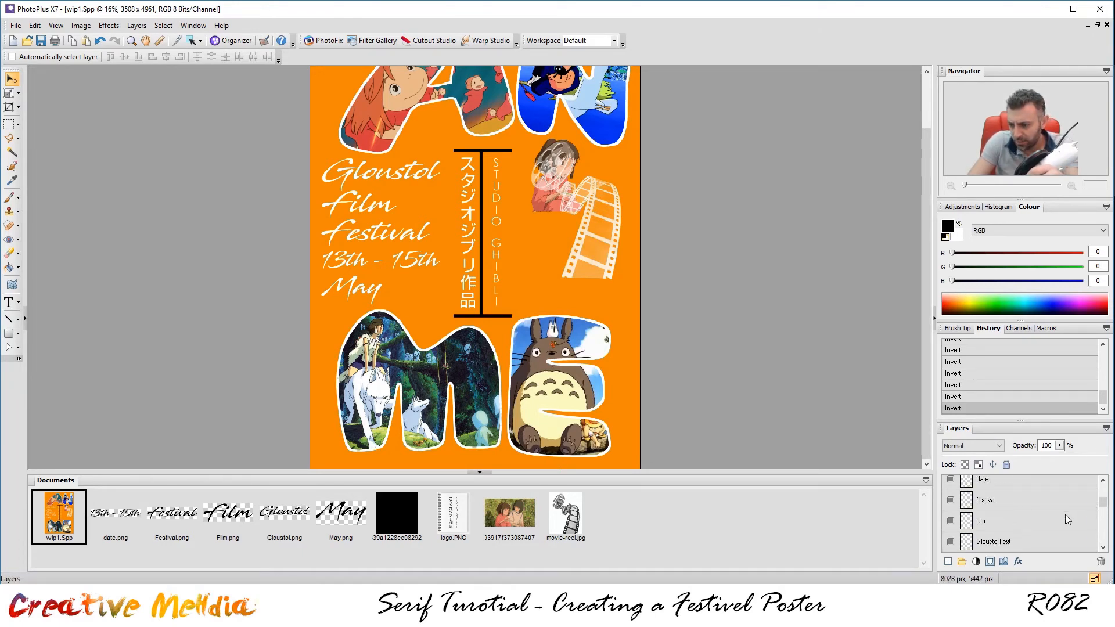
{"action": "scroll", "coordinate": [1065, 515], "scroll_direction": "up", "scroll_amount": 2}
{"action": "left_click", "coordinate": [995, 500]}
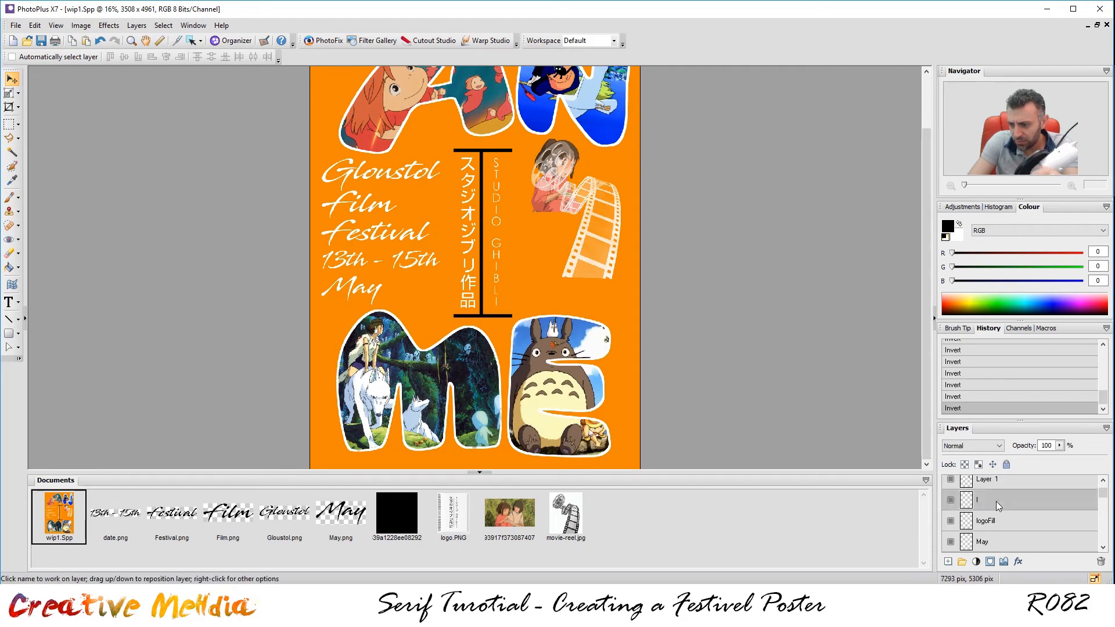
Invert the I layer so the vertical I bar turns white.
{"action": "key", "text": "ctrl+i"}
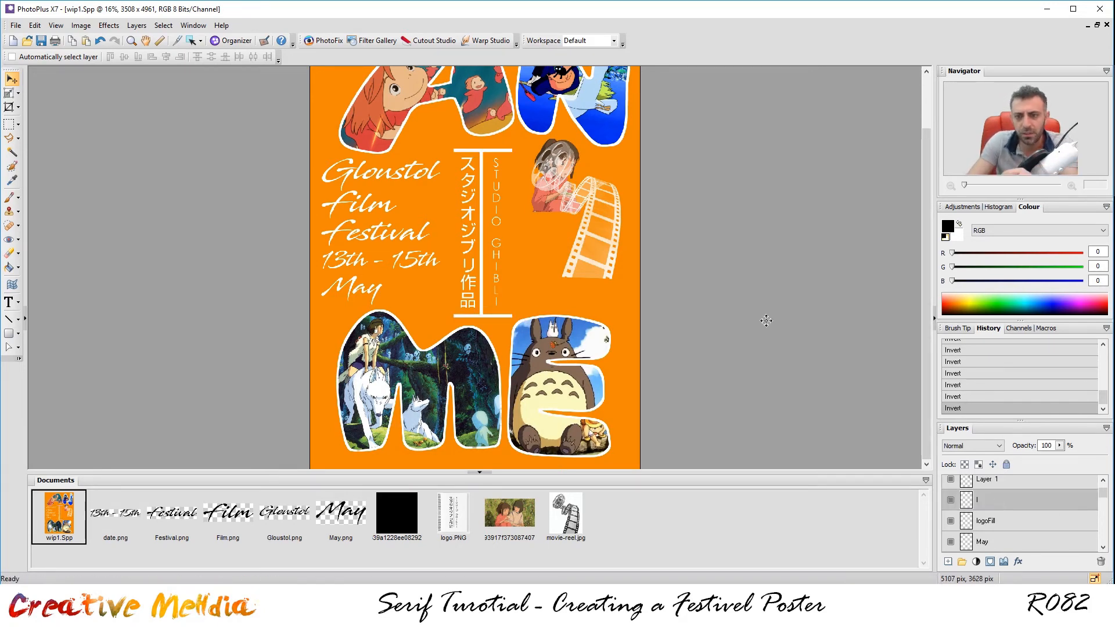
{"action": "scroll", "coordinate": [716, 189], "scroll_direction": "down", "scroll_amount": 2}
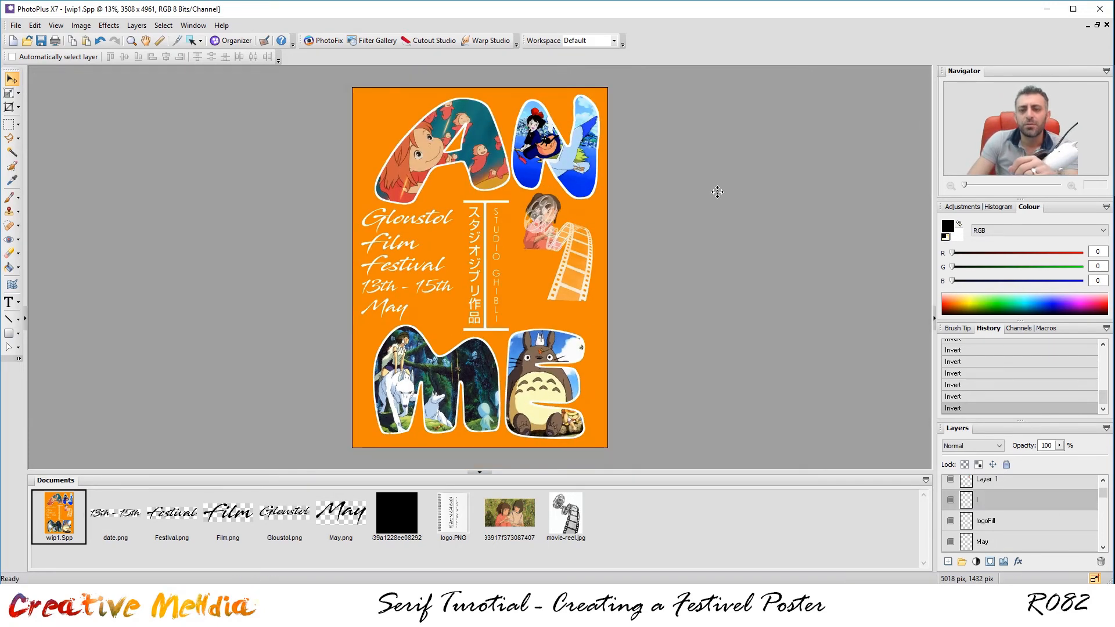
{"action": "scroll", "coordinate": [713, 199], "scroll_direction": "up", "scroll_amount": 5}
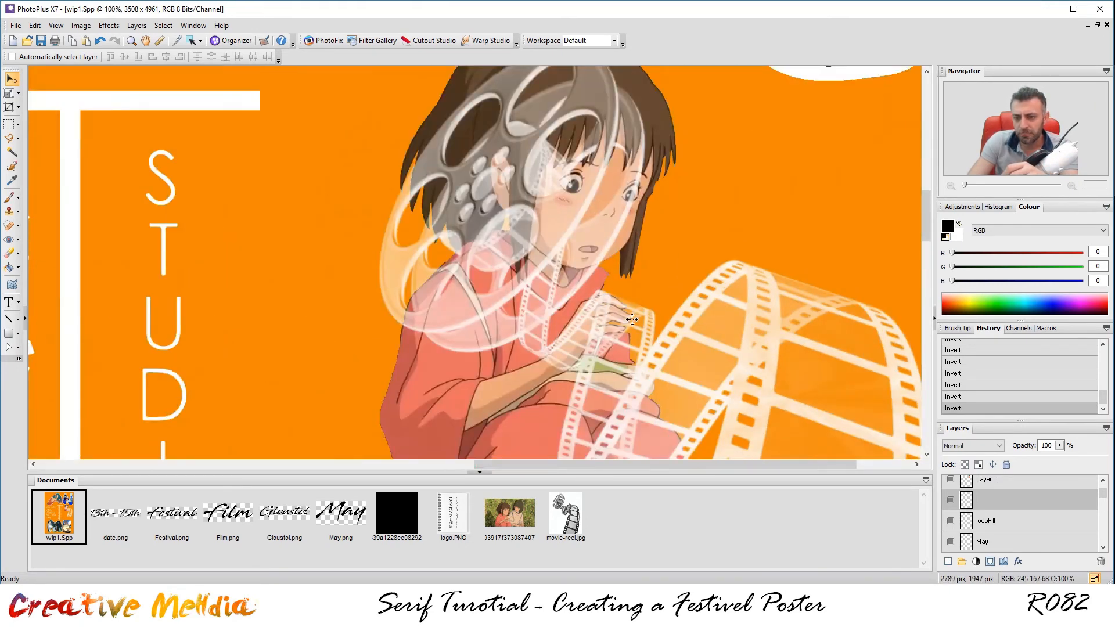
{"action": "scroll", "coordinate": [1078, 498], "scroll_direction": "up", "scroll_amount": 1}
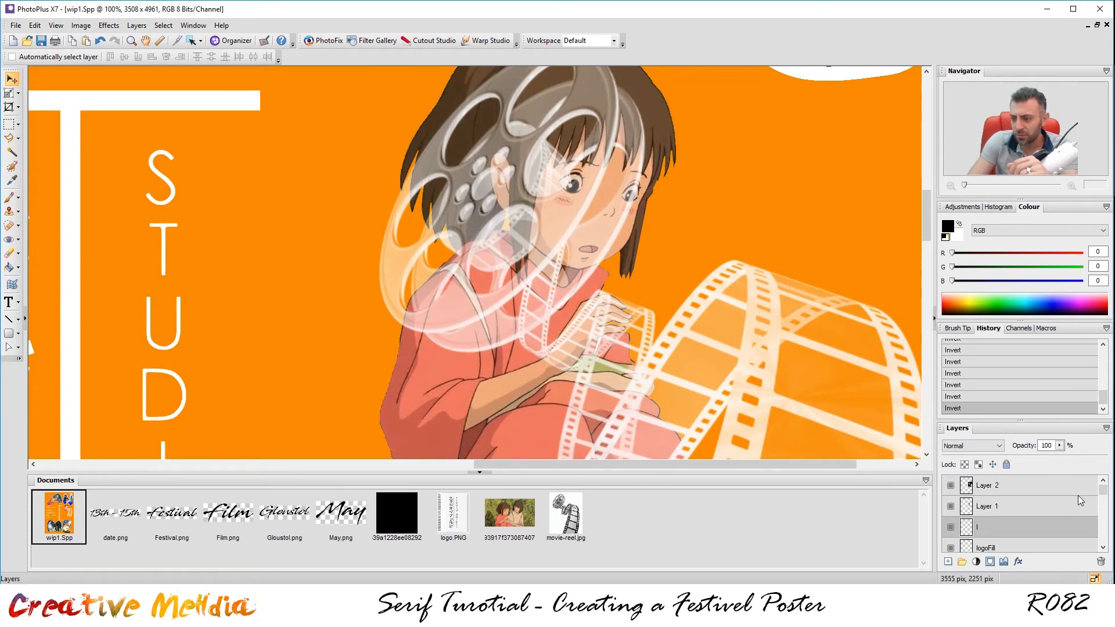
Rename Layer 1, the girl cut-out, to spiritedAway.
{"action": "left_click", "coordinate": [993, 487]}
{"action": "left_click", "coordinate": [1005, 511]}
{"action": "left_click", "coordinate": [951, 506]}
{"action": "left_click", "coordinate": [951, 507]}
{"action": "double_click", "coordinate": [994, 511]}
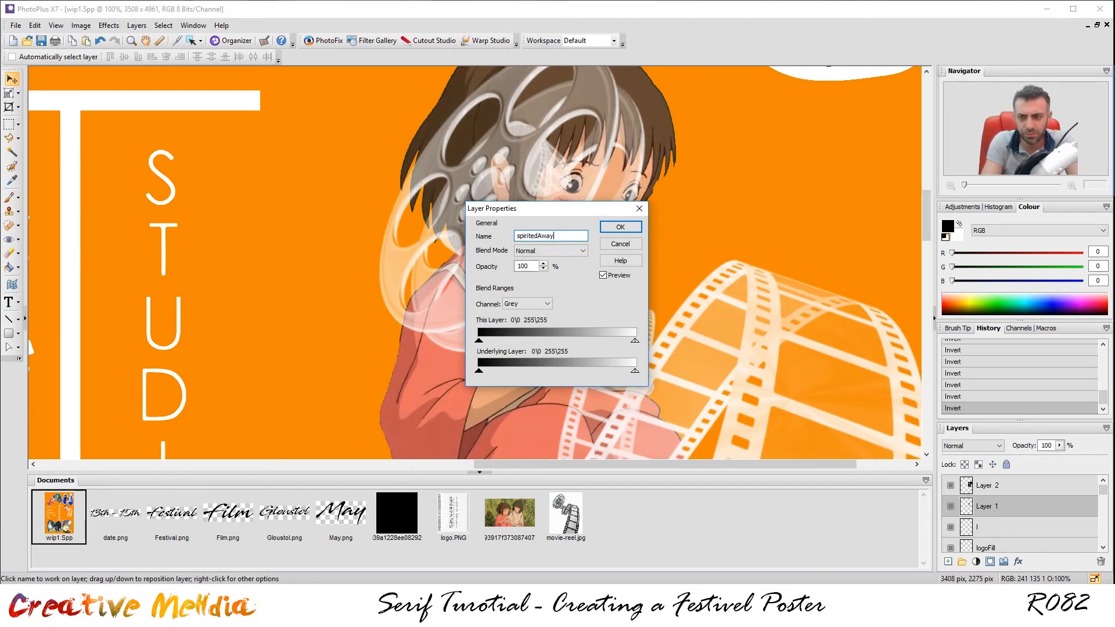
{"action": "key", "text": "Return"}
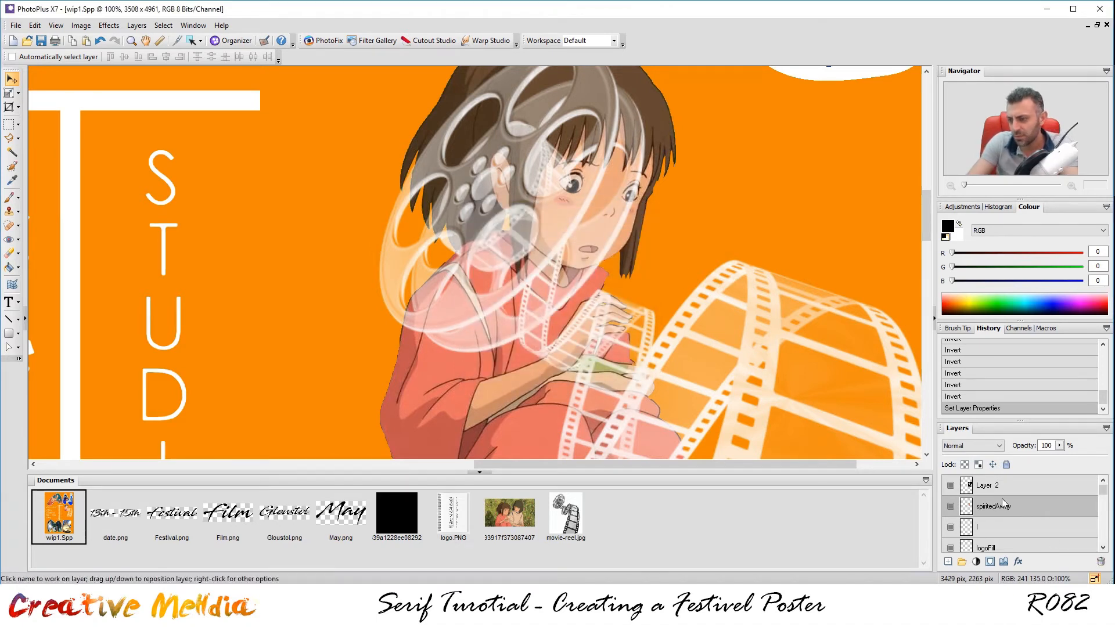
{"action": "left_click", "coordinate": [995, 490]}
Add a layer mask to the film-reel Layer 2 and ready a black brush at size 400.
{"action": "left_click", "coordinate": [990, 562]}
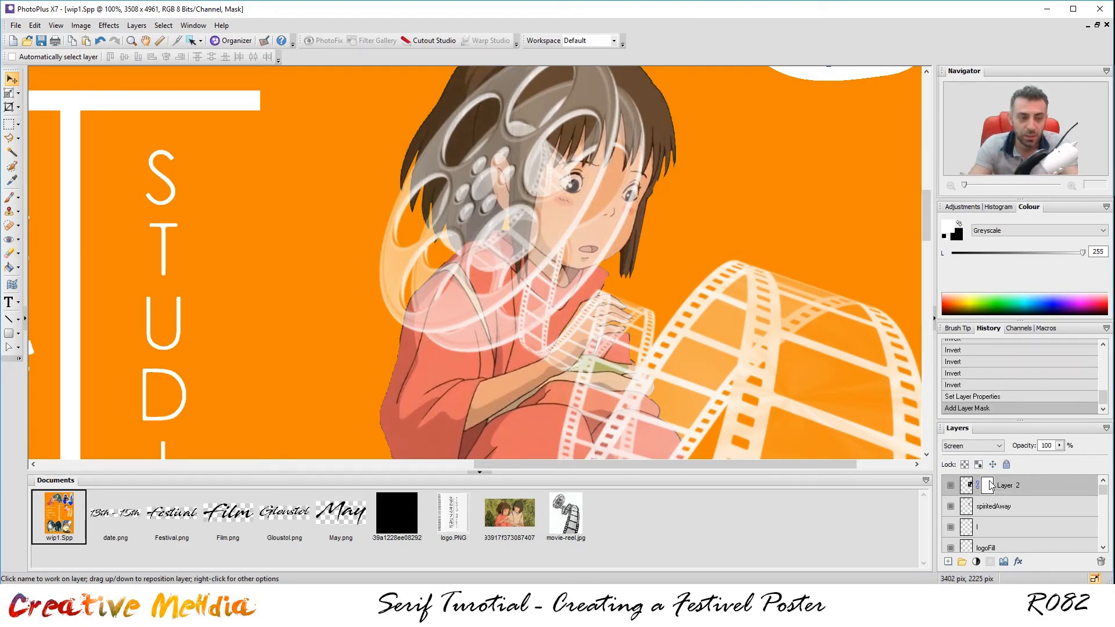
{"action": "scroll", "coordinate": [534, 174], "scroll_direction": "down", "scroll_amount": 1}
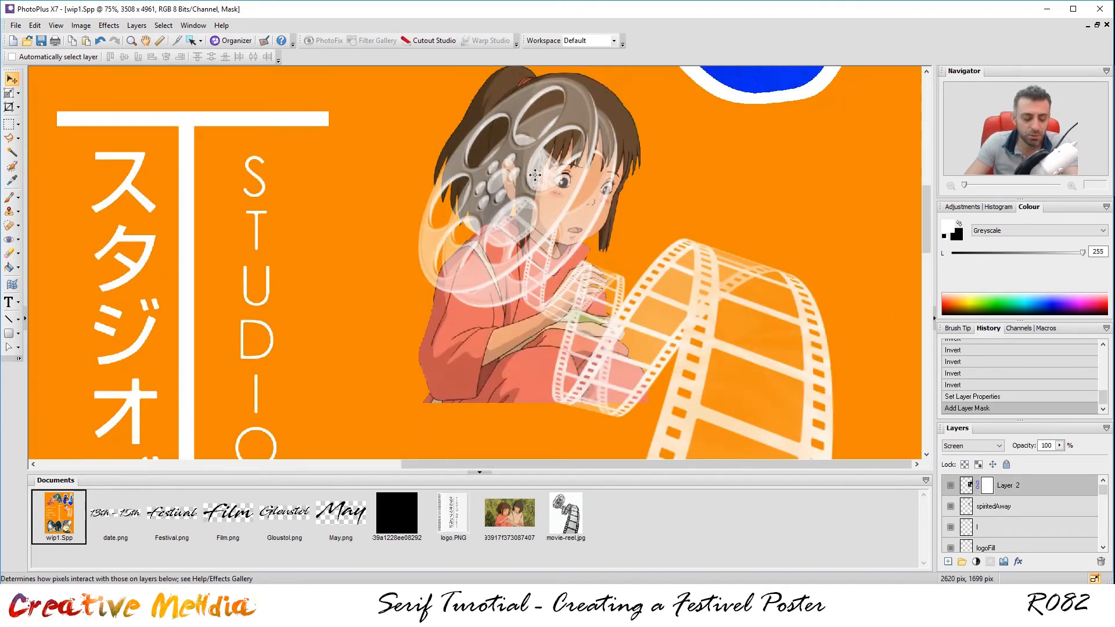
{"action": "key", "text": "b"}
{"action": "key", "text": "bracketleft"}
{"action": "key", "text": "bracketright"}
{"action": "key", "text": "bracketleft"}
{"action": "key", "text": "bracketleft"}
{"action": "key", "text": "bracketleft"}
{"action": "key", "text": "bracketleft"}
{"action": "key", "text": "bracketleft"}
{"action": "key", "text": "bracketright"}
{"action": "key", "text": "bracketright"}
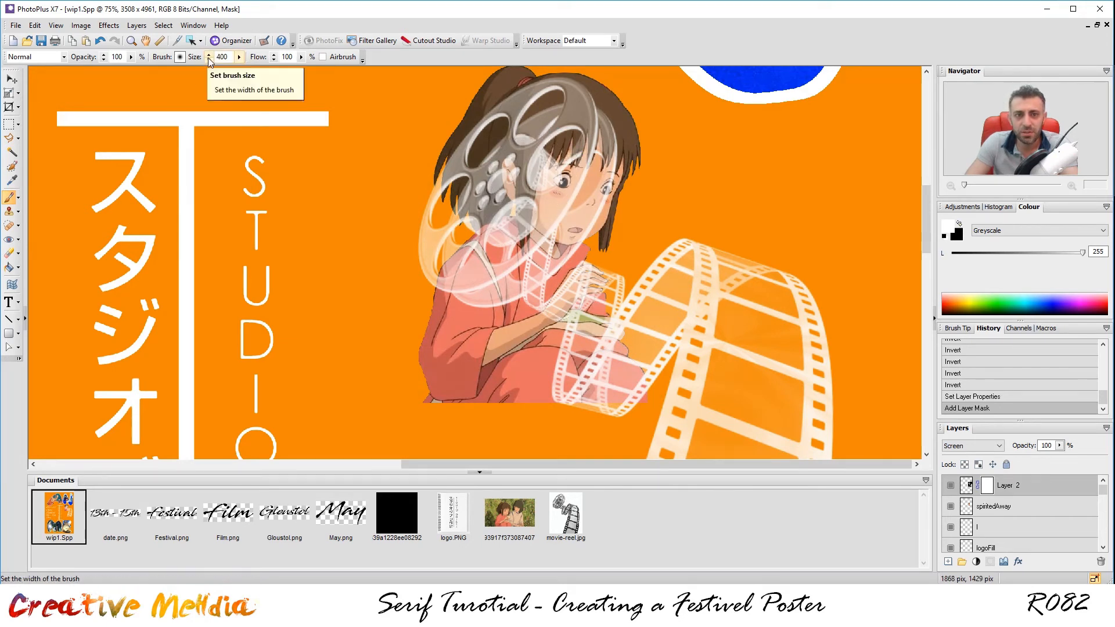
{"action": "key", "text": "bracketleft"}
{"action": "key", "text": "bracketleft"}
{"action": "key", "text": "bracketleft"}
{"action": "key", "text": "bracketleft"}
{"action": "key", "text": "bracketright"}
{"action": "key", "text": "bracketright"}
{"action": "key", "text": "bracketright"}
{"action": "key", "text": "bracketright"}
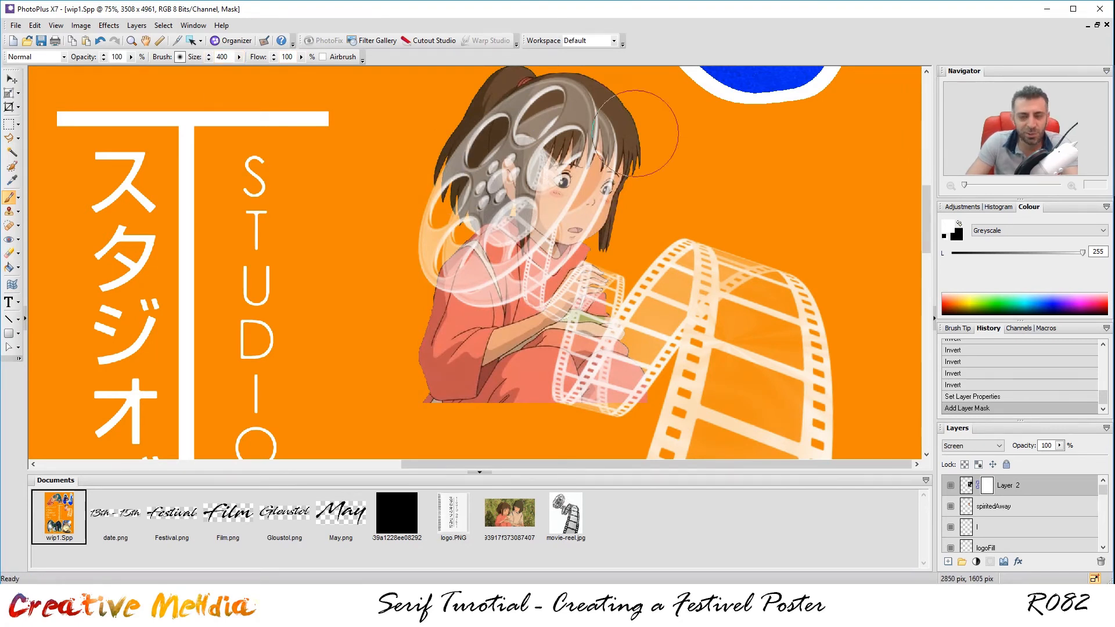
{"action": "left_click", "coordinate": [944, 237]}
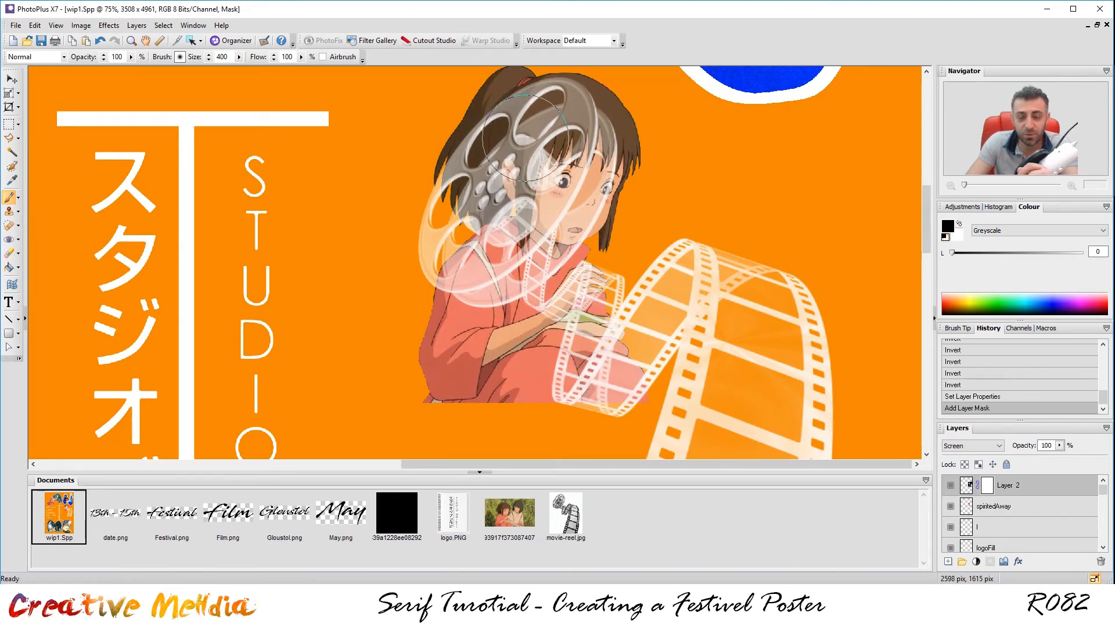
Paint black on the reel mask over the girl's hair, shoulder and chest.
{"action": "mouse_move", "coordinate": [575, 140]}
{"action": "left_mouse_down"}
{"action": "mouse_move", "coordinate": [610, 145]}
{"action": "mouse_move", "coordinate": [499, 122]}
{"action": "mouse_move", "coordinate": [570, 116]}
{"action": "mouse_move", "coordinate": [427, 193]}
{"action": "mouse_move", "coordinate": [458, 204]}
{"action": "mouse_move", "coordinate": [430, 220]}
{"action": "left_mouse_up"}
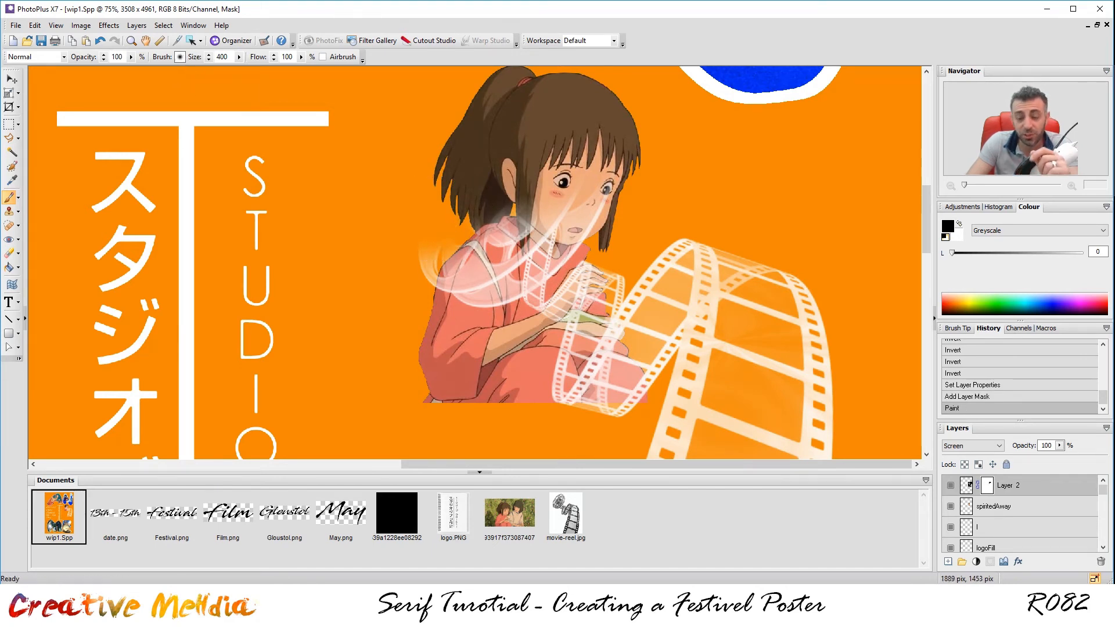
{"action": "mouse_move", "coordinate": [462, 264]}
{"action": "left_mouse_down"}
{"action": "mouse_move", "coordinate": [434, 283]}
{"action": "mouse_move", "coordinate": [501, 231]}
{"action": "mouse_move", "coordinate": [398, 249]}
{"action": "left_mouse_up"}
{"action": "mouse_move", "coordinate": [511, 273]}
{"action": "left_mouse_down"}
{"action": "mouse_move", "coordinate": [525, 255]}
{"action": "mouse_move", "coordinate": [500, 254]}
{"action": "mouse_move", "coordinate": [509, 249]}
{"action": "mouse_move", "coordinate": [418, 197]}
{"action": "left_mouse_up"}
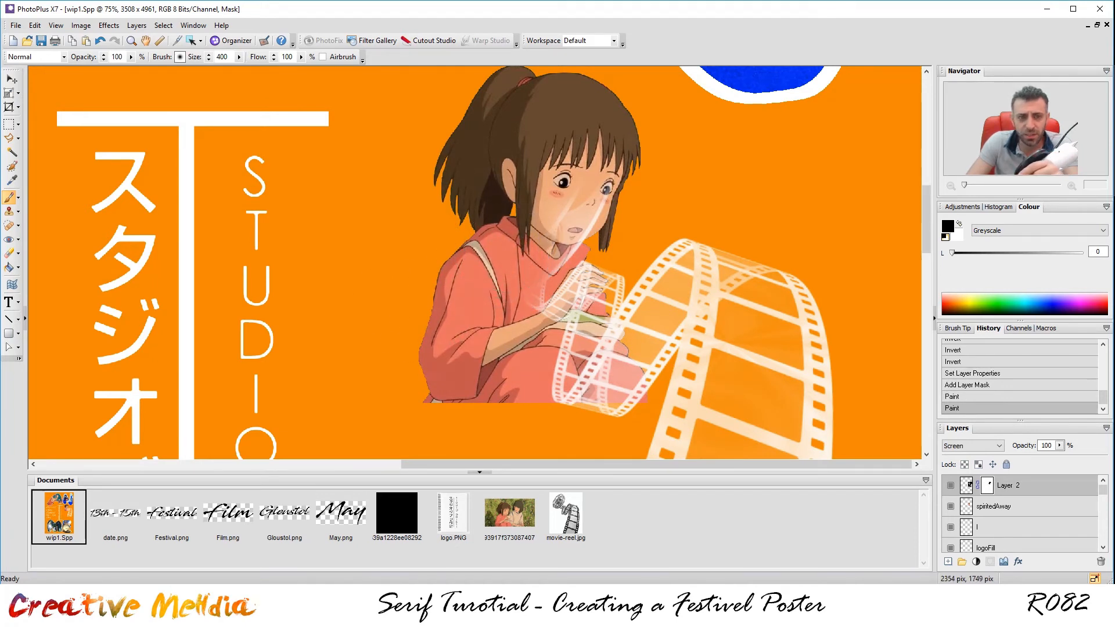
Make the brush fully hard-edged in Brush Options.
{"action": "left_click", "coordinate": [180, 57]}
{"action": "mouse_move", "coordinate": [546, 268]}
{"action": "left_mouse_down"}
{"action": "mouse_move", "coordinate": [695, 271]}
{"action": "mouse_move", "coordinate": [468, 294]}
{"action": "left_mouse_up"}
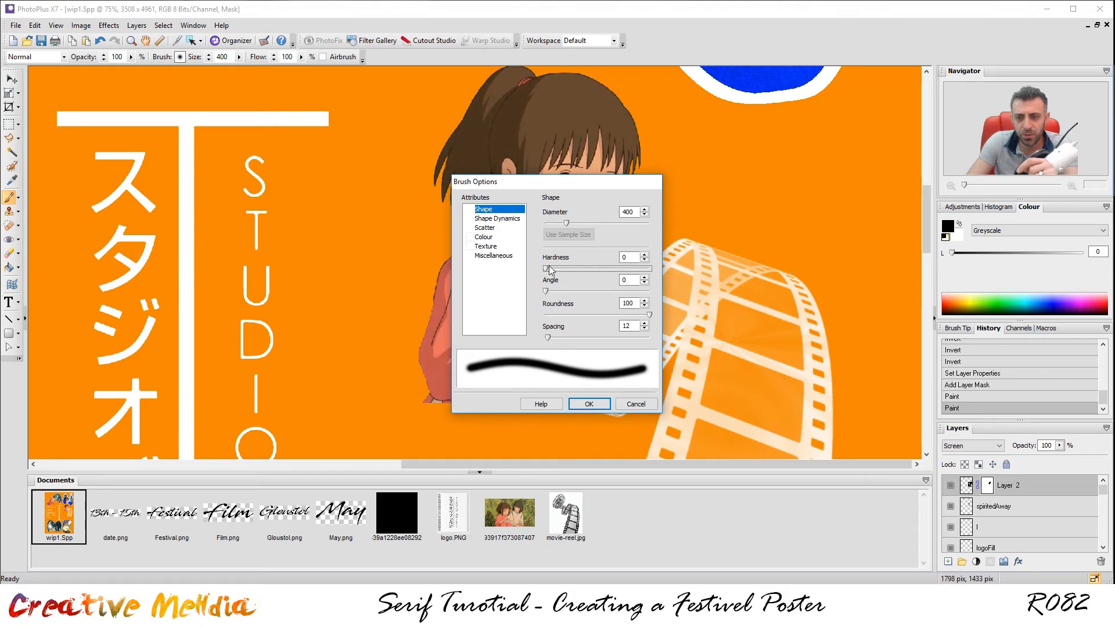
{"action": "left_click_drag", "start_coordinate": [550, 270], "coordinate": [683, 283]}
{"action": "left_click", "coordinate": [589, 403]}
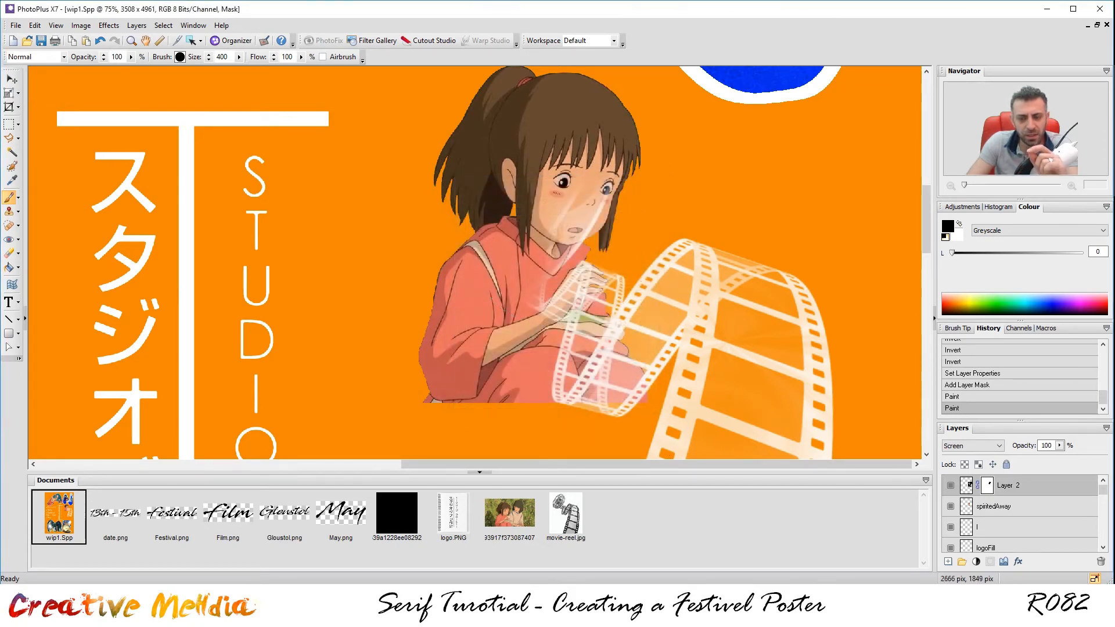
Mask out the film remnants over the girl's face with black paint.
{"action": "scroll", "coordinate": [625, 149], "scroll_direction": "up", "scroll_amount": 2}
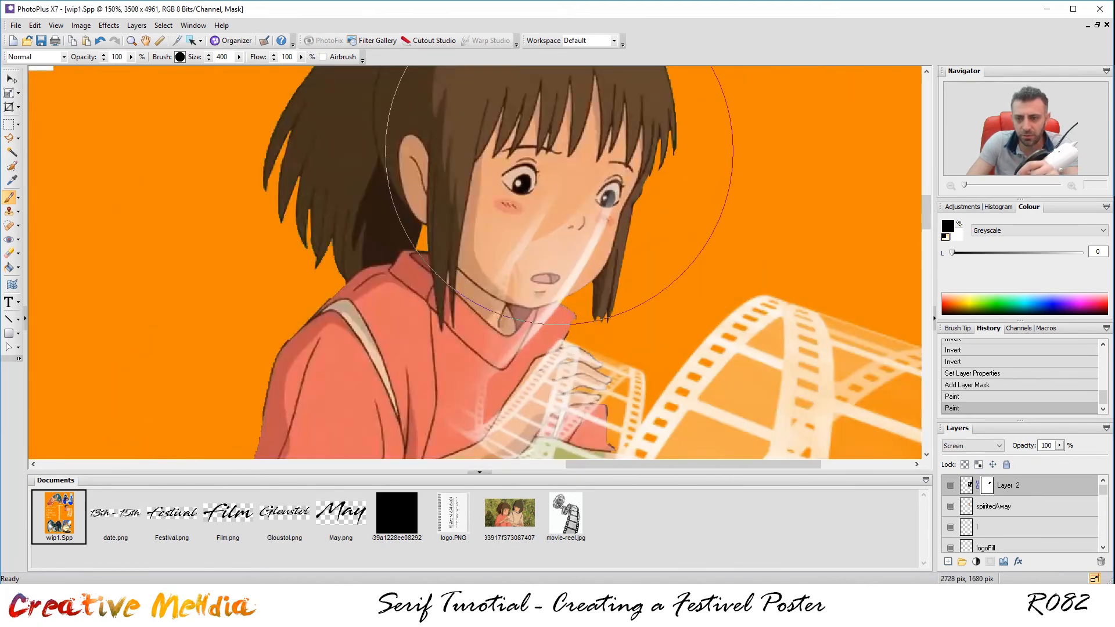
{"action": "left_click", "coordinate": [473, 169]}
{"action": "left_click", "coordinate": [462, 183]}
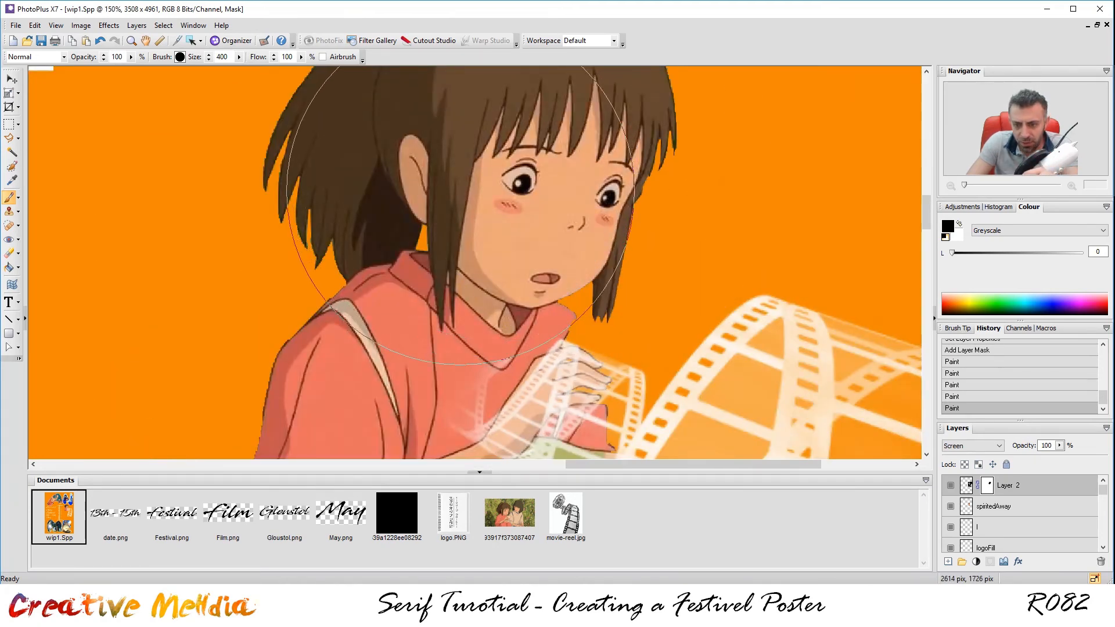
{"action": "scroll", "coordinate": [597, 220], "scroll_direction": "up", "scroll_amount": 2}
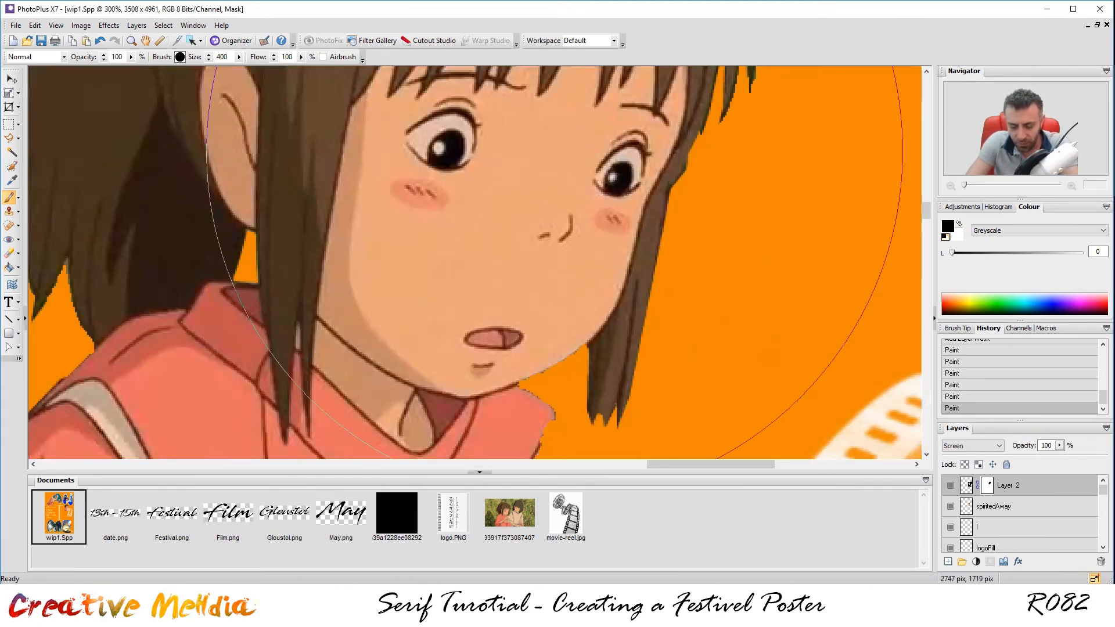
{"action": "key", "text": "bracketleft"}
{"action": "key", "text": "bracketleft"}
{"action": "key", "text": "bracketleft"}
{"action": "key", "text": "bracketleft"}
{"action": "key", "text": "bracketleft"}
{"action": "key", "text": "bracketleft"}
{"action": "key", "text": "bracketleft"}
{"action": "key", "text": "bracketleft"}
{"action": "key", "text": "bracketleft"}
{"action": "key", "text": "bracketleft"}
{"action": "key", "text": "bracketleft"}
{"action": "key", "text": "bracketleft"}
{"action": "key", "text": "bracketleft"}
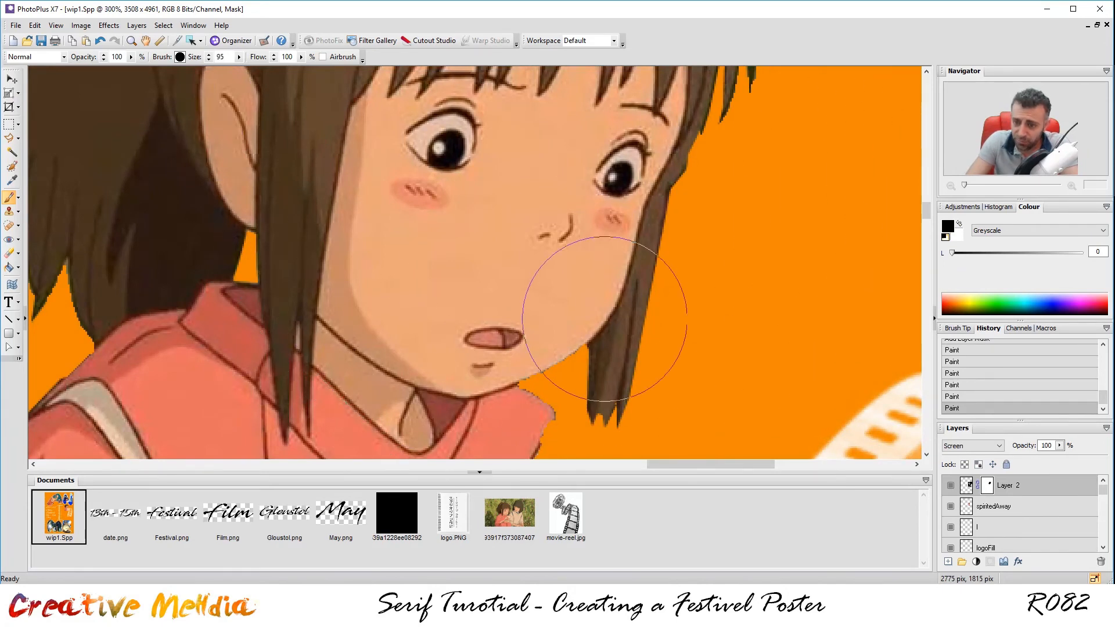
{"action": "scroll", "coordinate": [606, 312], "scroll_direction": "down", "scroll_amount": 2}
{"action": "scroll", "coordinate": [606, 311], "scroll_direction": "up", "scroll_amount": 2}
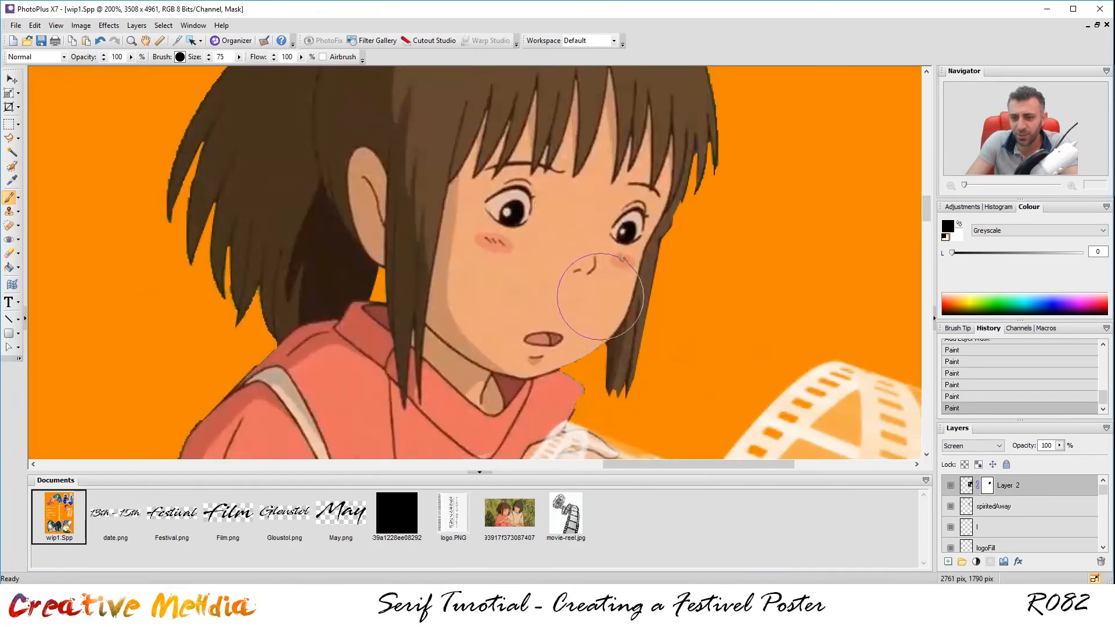
Mask the film below her collar and along the strip edge beside her hand.
{"action": "key", "text": "space"}
{"action": "left_click_drag", "start_coordinate": [655, 276], "coordinate": [572, 4]}
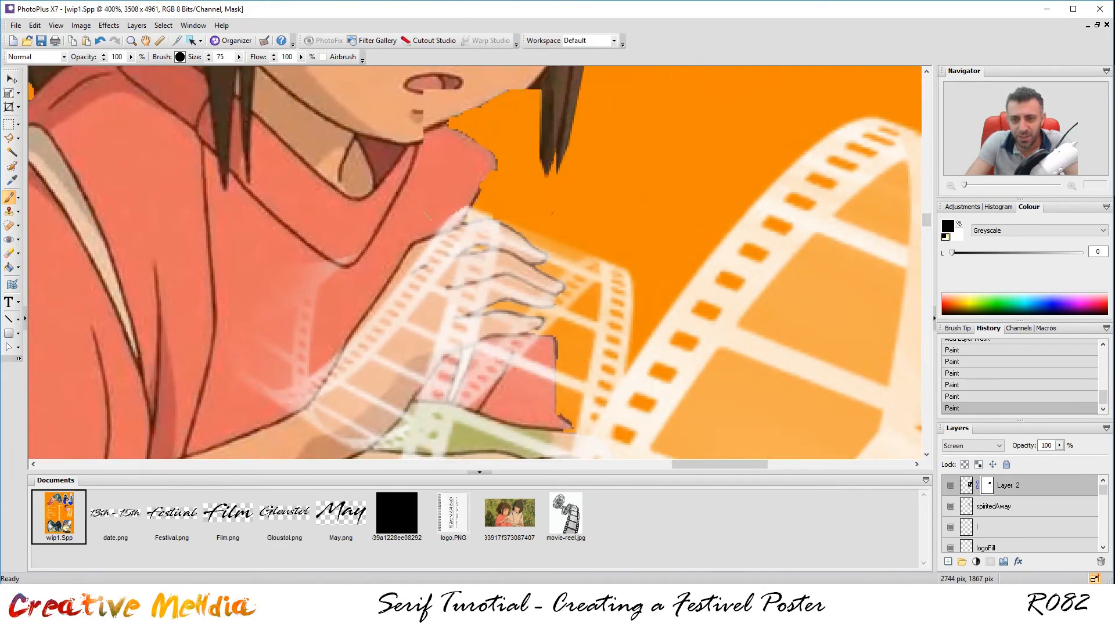
{"action": "scroll", "coordinate": [492, 159], "scroll_direction": "up", "scroll_amount": 2}
{"action": "left_click_drag", "start_coordinate": [443, 149], "coordinate": [408, 167]}
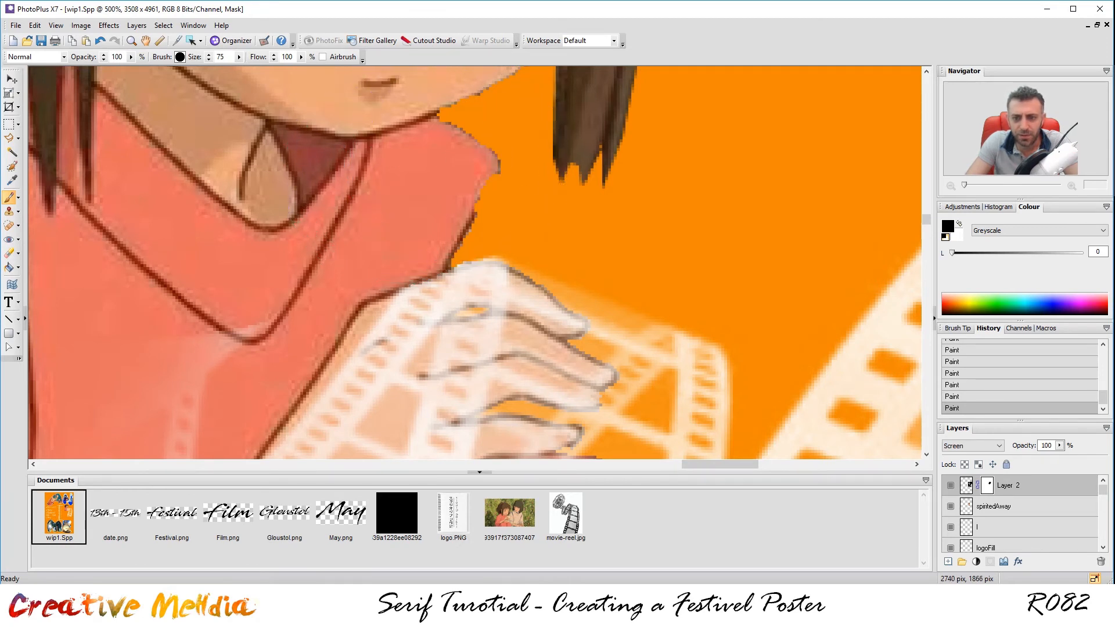
{"action": "mouse_move", "coordinate": [566, 167]}
{"action": "left_mouse_down"}
{"action": "mouse_move", "coordinate": [671, 238]}
{"action": "mouse_move", "coordinate": [751, 264]}
{"action": "left_mouse_up"}
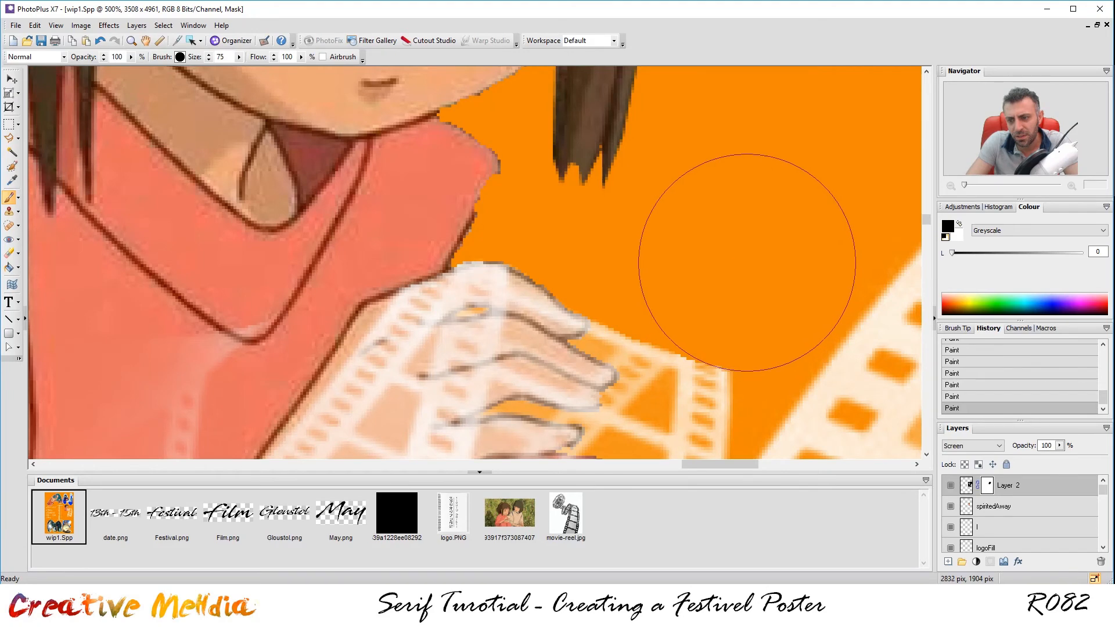
{"action": "scroll", "coordinate": [660, 159], "scroll_direction": "down", "scroll_amount": 4}
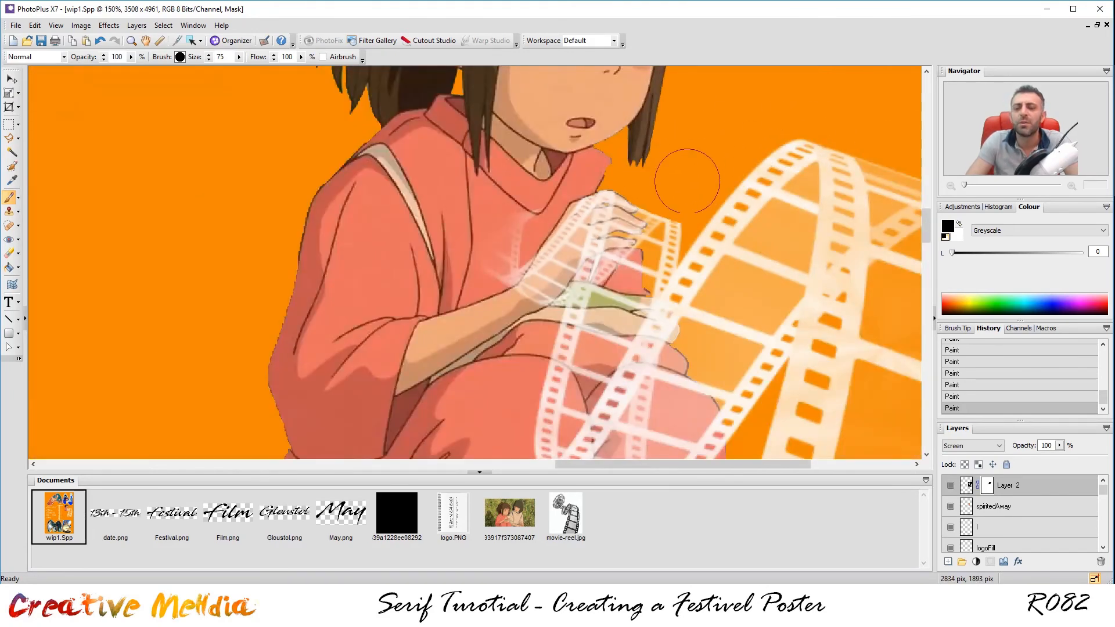
{"action": "scroll", "coordinate": [688, 190], "scroll_direction": "up", "scroll_amount": 1}
{"action": "scroll", "coordinate": [688, 190], "scroll_direction": "up", "scroll_amount": 2}
{"action": "key", "text": "bracketleft"}
{"action": "key", "text": "bracketleft"}
{"action": "key", "text": "bracketleft"}
{"action": "key", "text": "bracketleft"}
{"action": "key", "text": "bracketleft"}
{"action": "key", "text": "bracketleft"}
{"action": "key", "text": "bracketleft"}
{"action": "key", "text": "bracketleft"}
{"action": "key", "text": "bracketleft"}
{"action": "key", "text": "bracketleft"}
{"action": "key", "text": "bracketleft"}
{"action": "key", "text": "bracketleft"}
{"action": "key", "text": "bracketleft"}
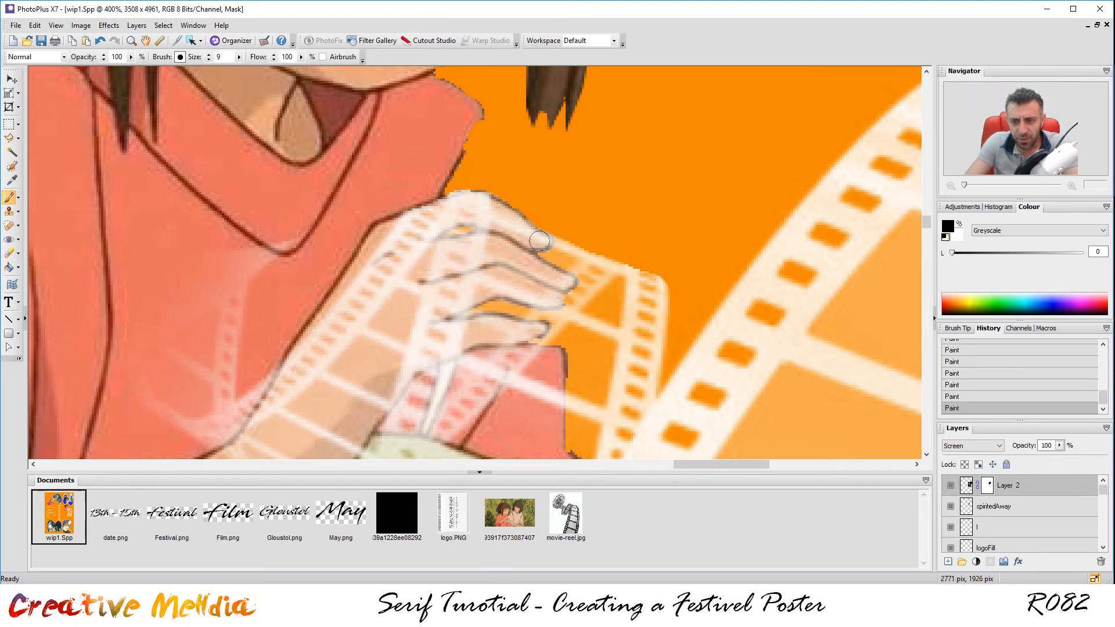
Hide the film strip over the fingertip, knuckle, lower finger and hand edge.
{"action": "left_click_drag", "start_coordinate": [536, 238], "coordinate": [516, 226]}
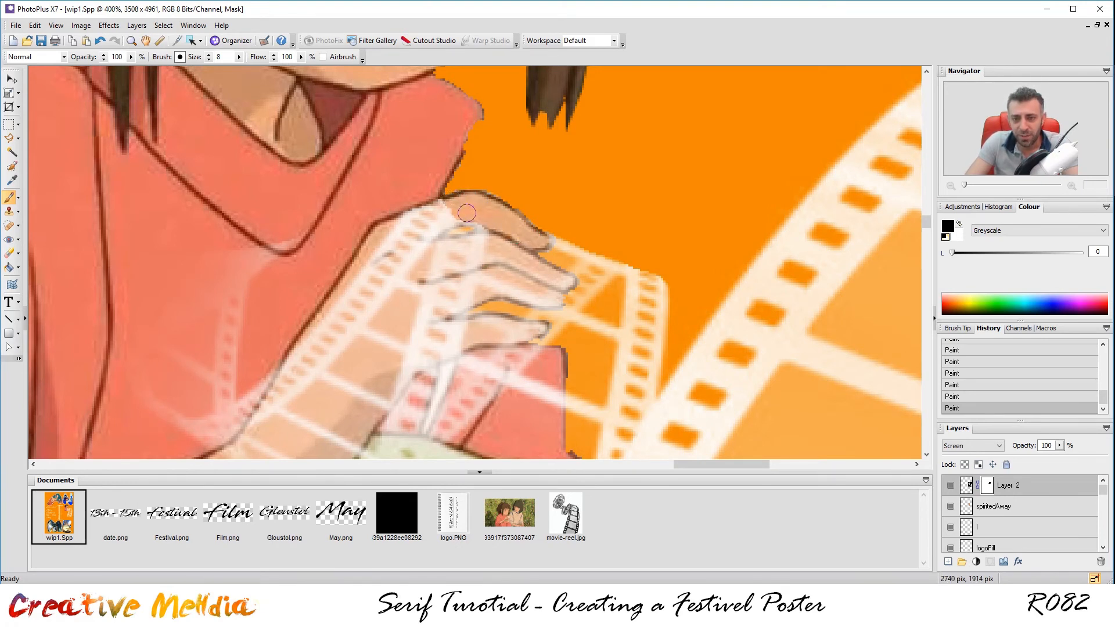
{"action": "left_click_drag", "start_coordinate": [475, 229], "coordinate": [411, 226]}
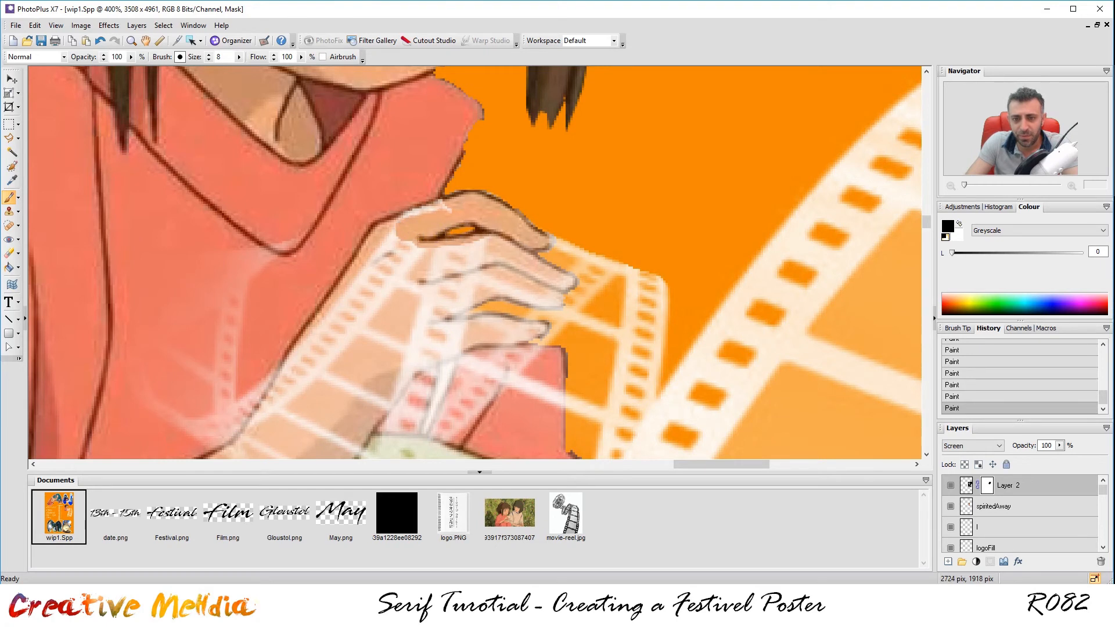
{"action": "left_click_drag", "start_coordinate": [405, 229], "coordinate": [388, 251]}
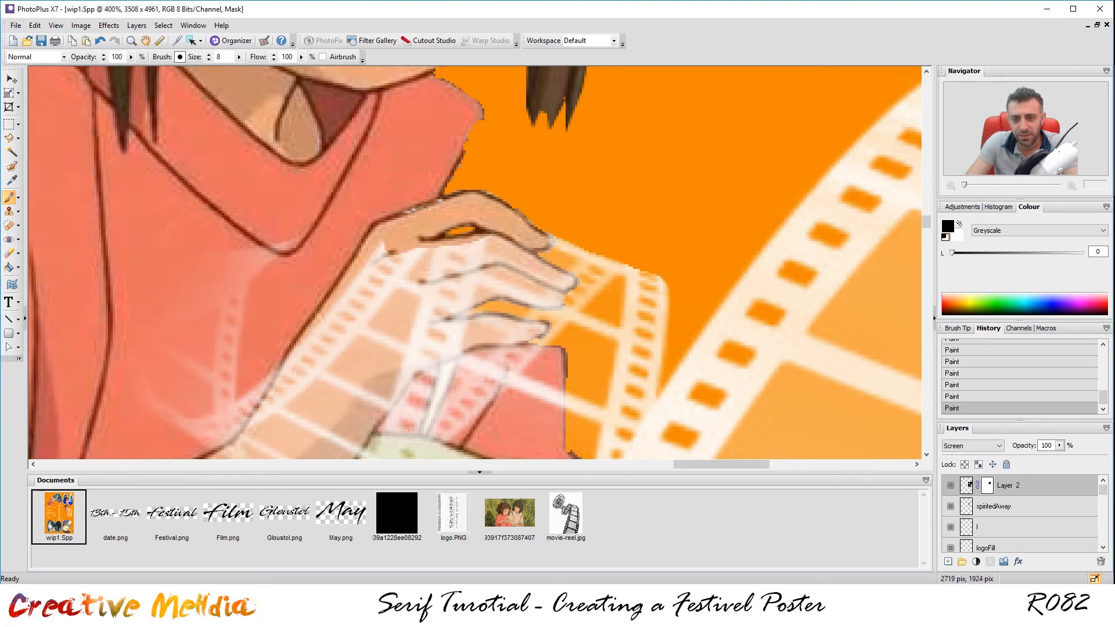
{"action": "mouse_move", "coordinate": [392, 251]}
{"action": "left_mouse_down"}
{"action": "mouse_move", "coordinate": [348, 279]}
{"action": "mouse_move", "coordinate": [263, 257]}
{"action": "mouse_move", "coordinate": [220, 331]}
{"action": "mouse_move", "coordinate": [175, 370]}
{"action": "left_mouse_up"}
With a larger brush, paint the film off the girl's forearm.
{"action": "key", "text": "bracketright"}
{"action": "key", "text": "bracketright"}
{"action": "key", "text": "bracketright"}
{"action": "key", "text": "bracketright"}
{"action": "key", "text": "bracketright"}
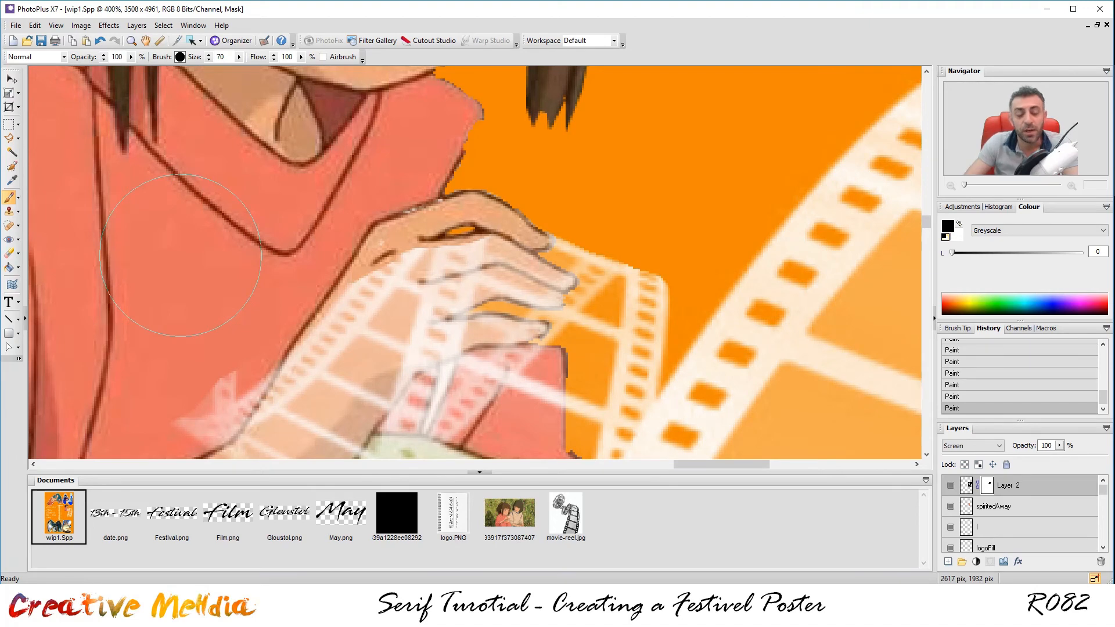
{"action": "scroll", "coordinate": [299, 290], "scroll_direction": "down", "scroll_amount": 2}
{"action": "mouse_move", "coordinate": [265, 302]}
{"action": "left_mouse_down"}
{"action": "mouse_move", "coordinate": [253, 377]}
{"action": "mouse_move", "coordinate": [288, 377]}
{"action": "left_mouse_up"}
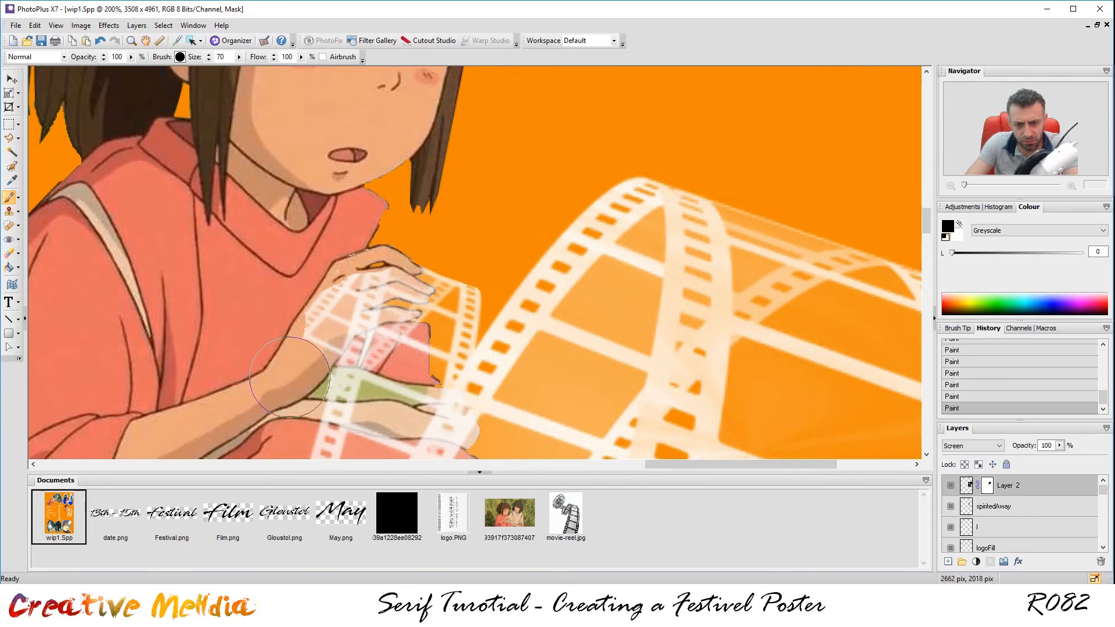
{"action": "scroll", "coordinate": [289, 376], "scroll_direction": "up", "scroll_amount": 3}
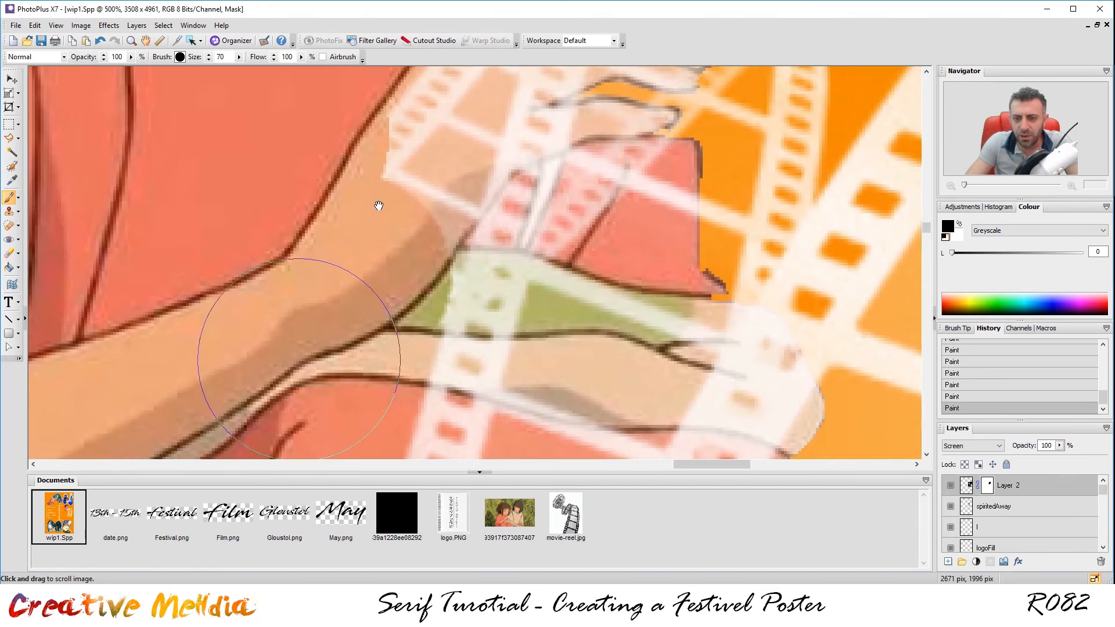
{"action": "mouse_move", "coordinate": [378, 206]}
{"action": "left_mouse_down"}
{"action": "mouse_move", "coordinate": [403, 169]}
{"action": "mouse_move", "coordinate": [378, 179]}
{"action": "mouse_move", "coordinate": [351, 279]}
{"action": "left_mouse_up"}
{"action": "scroll", "coordinate": [345, 255], "scroll_direction": "up", "scroll_amount": 2}
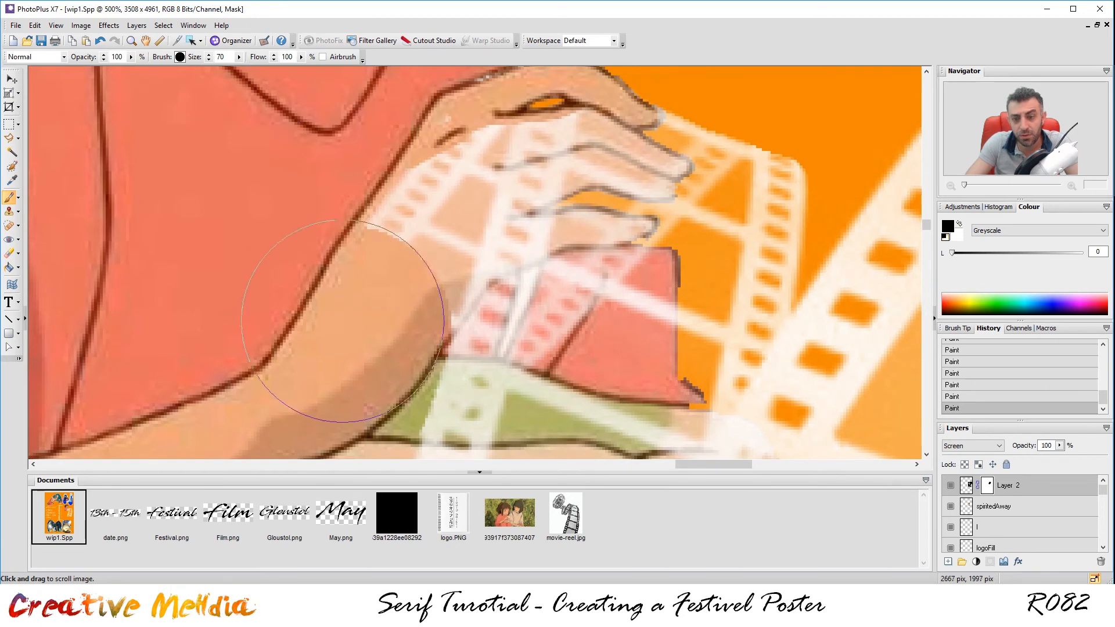
{"action": "mouse_move", "coordinate": [357, 284]}
{"action": "left_mouse_down"}
{"action": "mouse_move", "coordinate": [375, 245]}
{"action": "mouse_move", "coordinate": [418, 203]}
{"action": "mouse_move", "coordinate": [397, 168]}
{"action": "mouse_move", "coordinate": [413, 107]}
{"action": "left_mouse_up"}
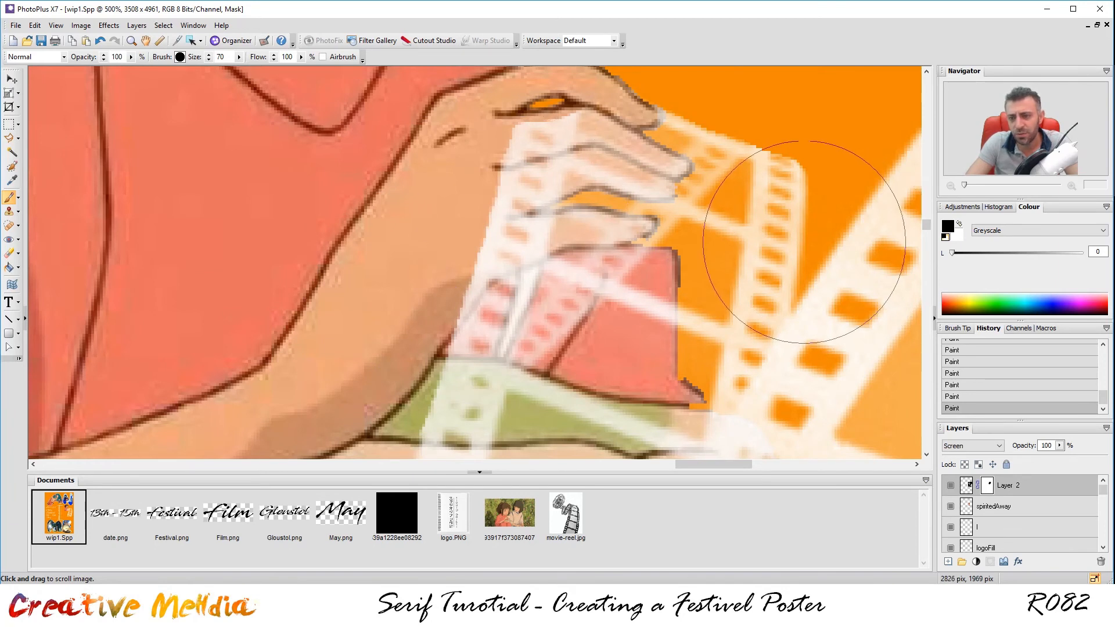
With a smaller brush, clear the pale film along and below the finger.
{"action": "key", "text": "bracketleft"}
{"action": "key", "text": "bracketleft"}
{"action": "key", "text": "bracketleft"}
{"action": "key", "text": "bracketleft"}
{"action": "key", "text": "bracketleft"}
{"action": "key", "text": "bracketleft"}
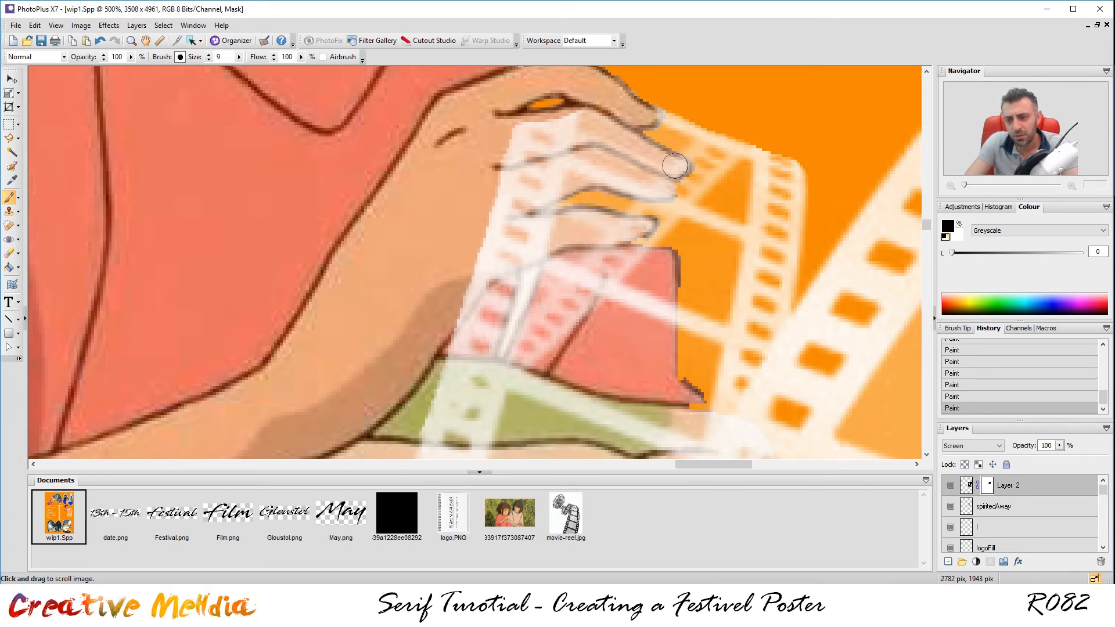
{"action": "mouse_move", "coordinate": [661, 155]}
{"action": "left_mouse_down"}
{"action": "mouse_move", "coordinate": [679, 168]}
{"action": "mouse_move", "coordinate": [580, 130]}
{"action": "mouse_move", "coordinate": [592, 127]}
{"action": "mouse_move", "coordinate": [545, 135]}
{"action": "left_mouse_up"}
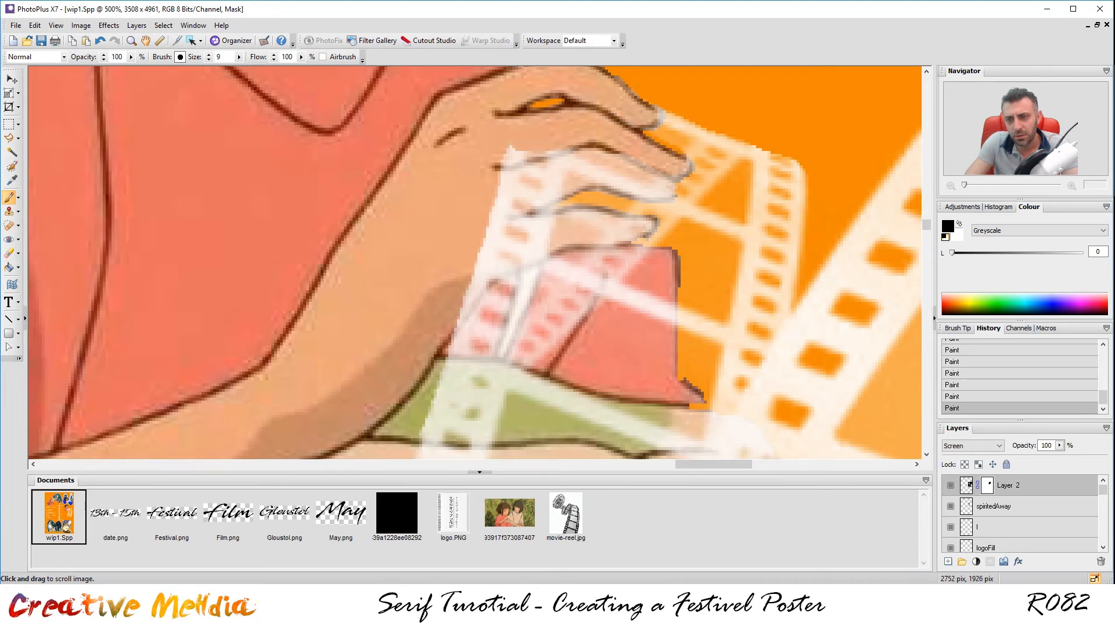
{"action": "mouse_move", "coordinate": [655, 186]}
{"action": "left_mouse_down"}
{"action": "mouse_move", "coordinate": [581, 169]}
{"action": "mouse_move", "coordinate": [639, 180]}
{"action": "mouse_move", "coordinate": [626, 162]}
{"action": "mouse_move", "coordinate": [508, 180]}
{"action": "mouse_move", "coordinate": [510, 148]}
{"action": "left_mouse_up"}
{"action": "left_click_drag", "start_coordinate": [505, 216], "coordinate": [517, 173]}
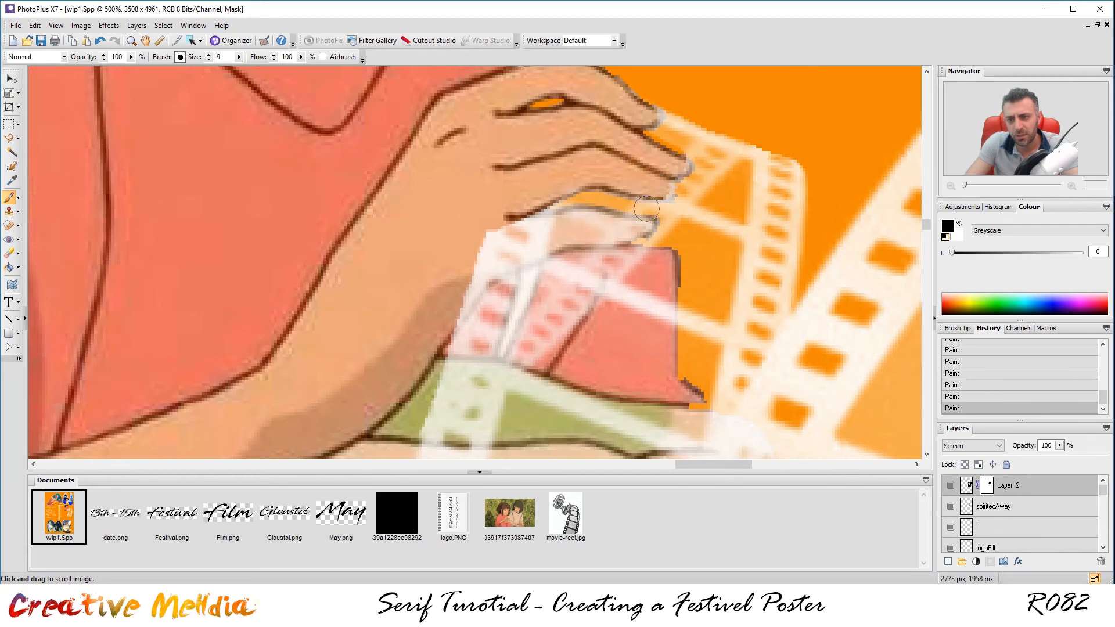
{"action": "mouse_move", "coordinate": [639, 226]}
{"action": "left_mouse_down"}
{"action": "mouse_move", "coordinate": [531, 228]}
{"action": "mouse_move", "coordinate": [552, 226]}
{"action": "mouse_move", "coordinate": [465, 259]}
{"action": "left_mouse_up"}
{"action": "left_click_drag", "start_coordinate": [542, 235], "coordinate": [521, 251]}
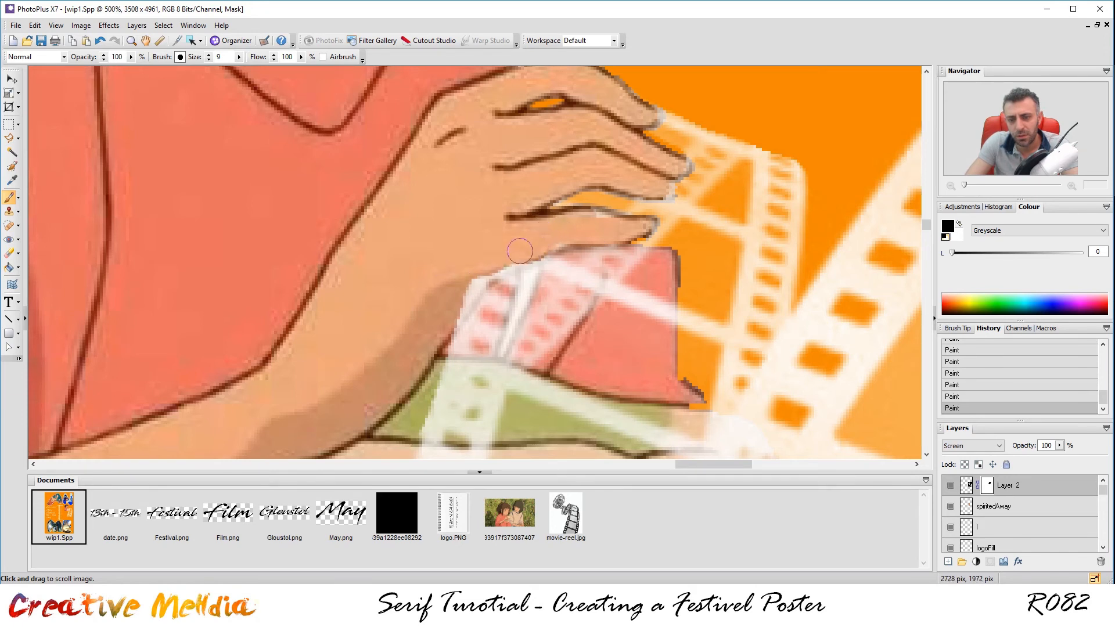
{"action": "left_click_drag", "start_coordinate": [472, 283], "coordinate": [445, 328]}
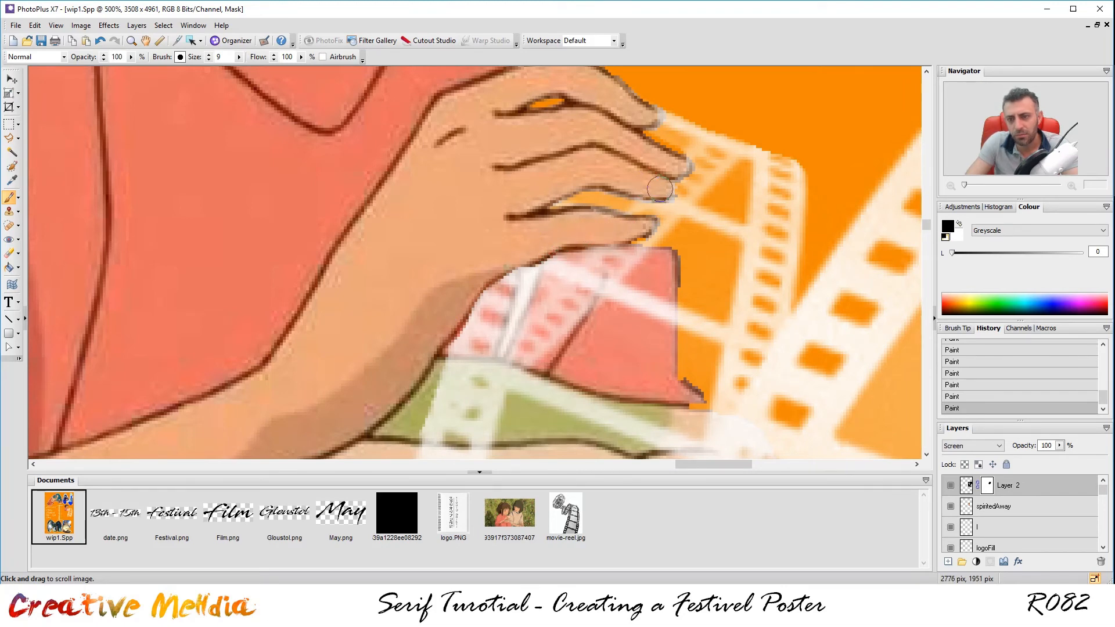
{"action": "scroll", "coordinate": [821, 183], "scroll_direction": "down", "scroll_amount": 6}
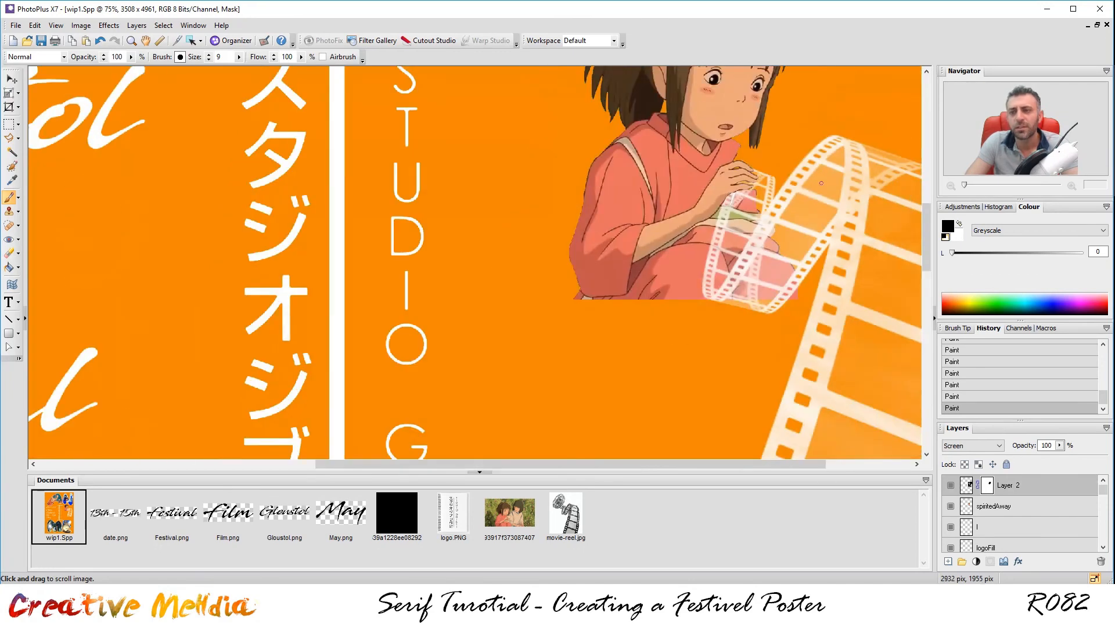
Shrink the brush and mask the film strip between the fingertips and the reel.
{"action": "scroll", "coordinate": [904, 181], "scroll_direction": "down", "scroll_amount": 3}
{"action": "scroll", "coordinate": [787, 170], "scroll_direction": "up", "scroll_amount": 1}
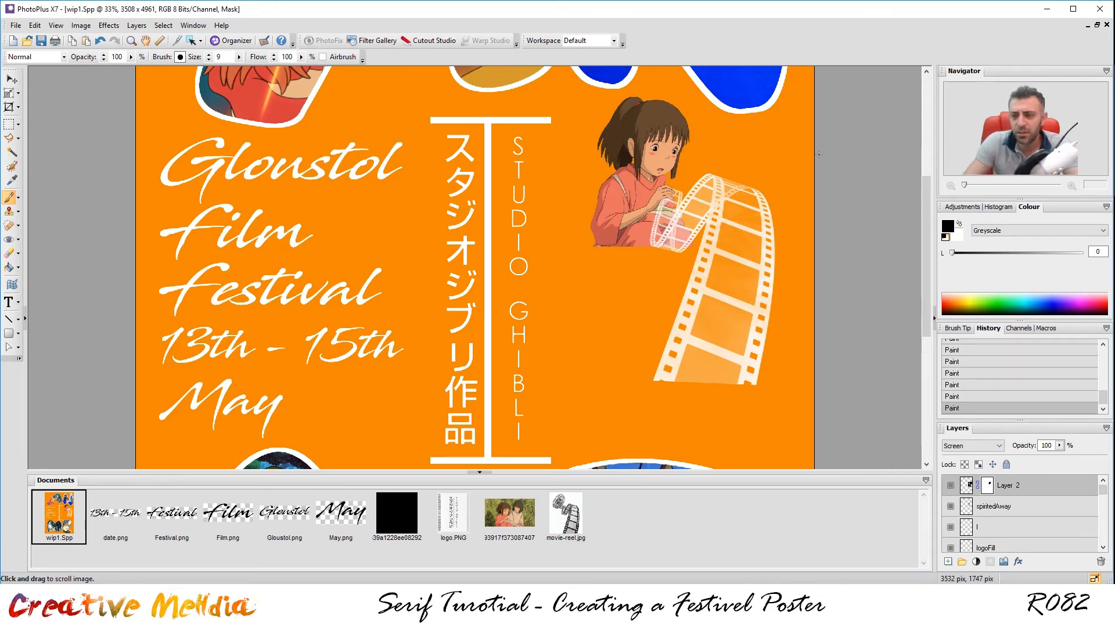
{"action": "scroll", "coordinate": [716, 204], "scroll_direction": "up", "scroll_amount": 3}
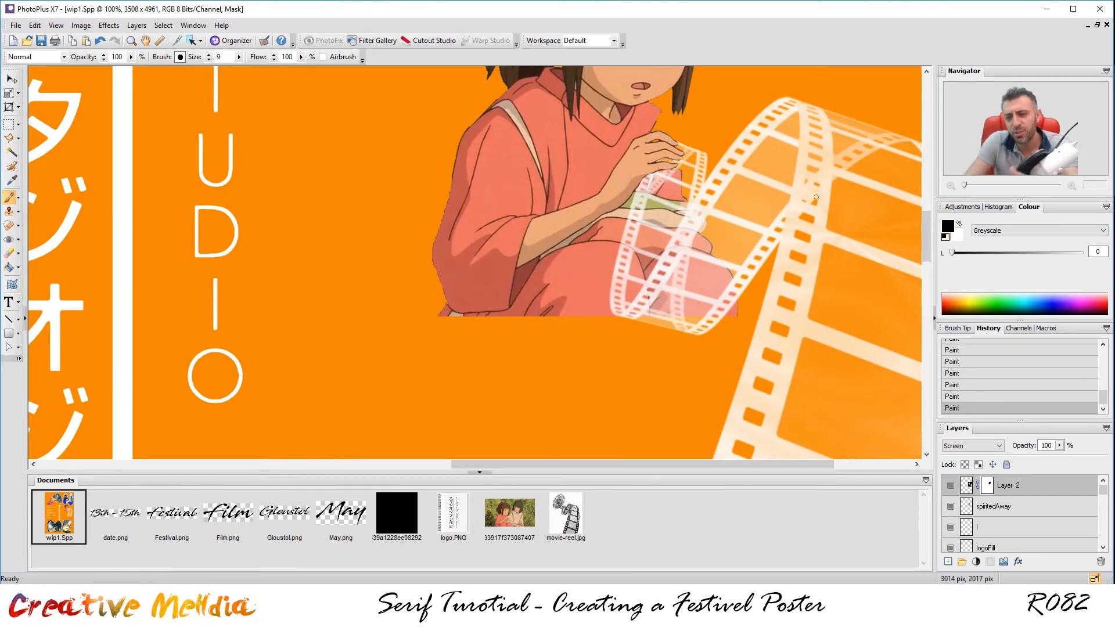
{"action": "scroll", "coordinate": [690, 160], "scroll_direction": "up", "scroll_amount": 5}
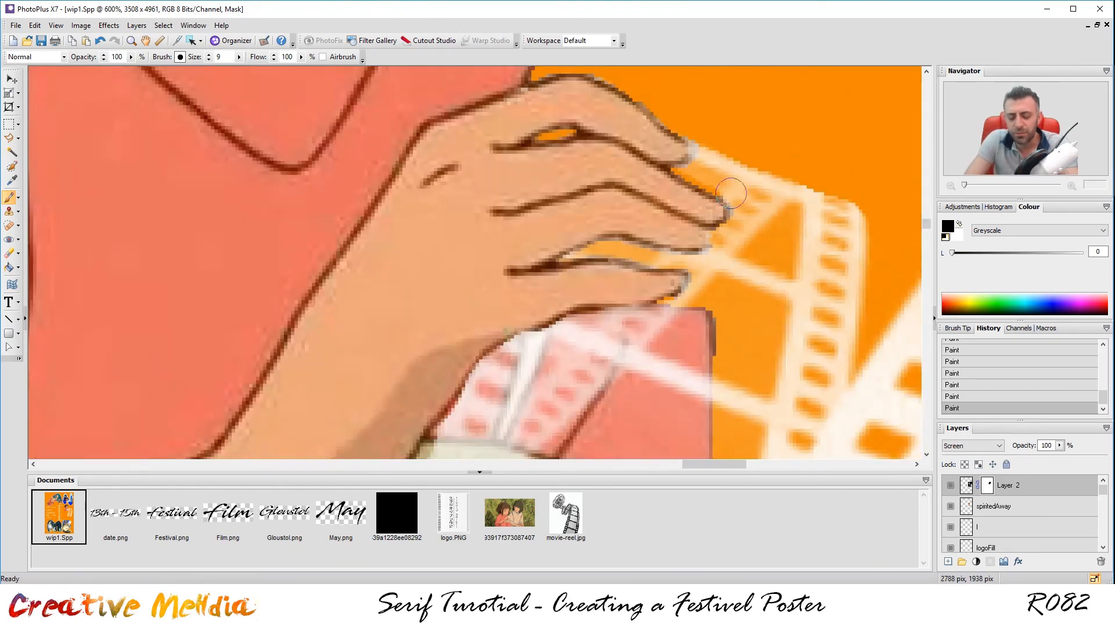
{"action": "key", "text": "bracketleft"}
{"action": "key", "text": "bracketleft"}
{"action": "mouse_move", "coordinate": [717, 185]}
{"action": "left_mouse_down"}
{"action": "mouse_move", "coordinate": [693, 173]}
{"action": "mouse_move", "coordinate": [775, 211]}
{"action": "mouse_move", "coordinate": [748, 225]}
{"action": "mouse_move", "coordinate": [741, 214]}
{"action": "mouse_move", "coordinate": [745, 233]}
{"action": "mouse_move", "coordinate": [723, 235]}
{"action": "mouse_move", "coordinate": [765, 246]}
{"action": "mouse_move", "coordinate": [775, 226]}
{"action": "left_mouse_up"}
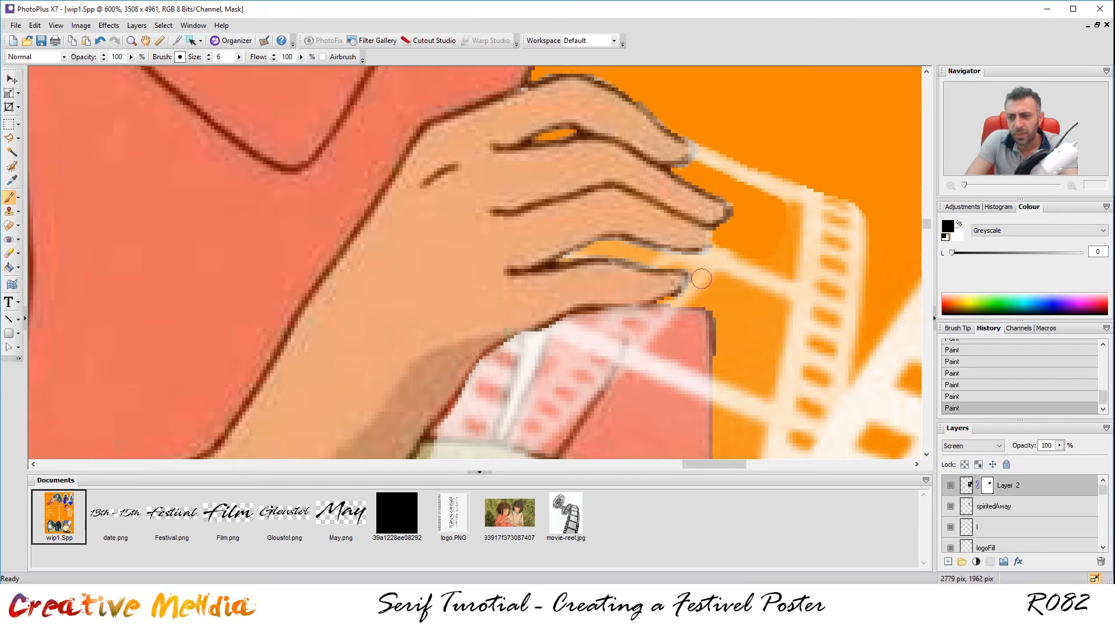
Paint the film overlay off the salmon box beneath the hand.
{"action": "mouse_move", "coordinate": [663, 326]}
{"action": "left_mouse_down"}
{"action": "mouse_move", "coordinate": [634, 325]}
{"action": "mouse_move", "coordinate": [663, 322]}
{"action": "mouse_move", "coordinate": [694, 277]}
{"action": "mouse_move", "coordinate": [687, 270]}
{"action": "mouse_move", "coordinate": [678, 311]}
{"action": "mouse_move", "coordinate": [657, 324]}
{"action": "mouse_move", "coordinate": [581, 312]}
{"action": "mouse_move", "coordinate": [666, 343]}
{"action": "mouse_move", "coordinate": [609, 321]}
{"action": "mouse_move", "coordinate": [673, 314]}
{"action": "mouse_move", "coordinate": [655, 319]}
{"action": "mouse_move", "coordinate": [686, 326]}
{"action": "mouse_move", "coordinate": [682, 349]}
{"action": "left_mouse_up"}
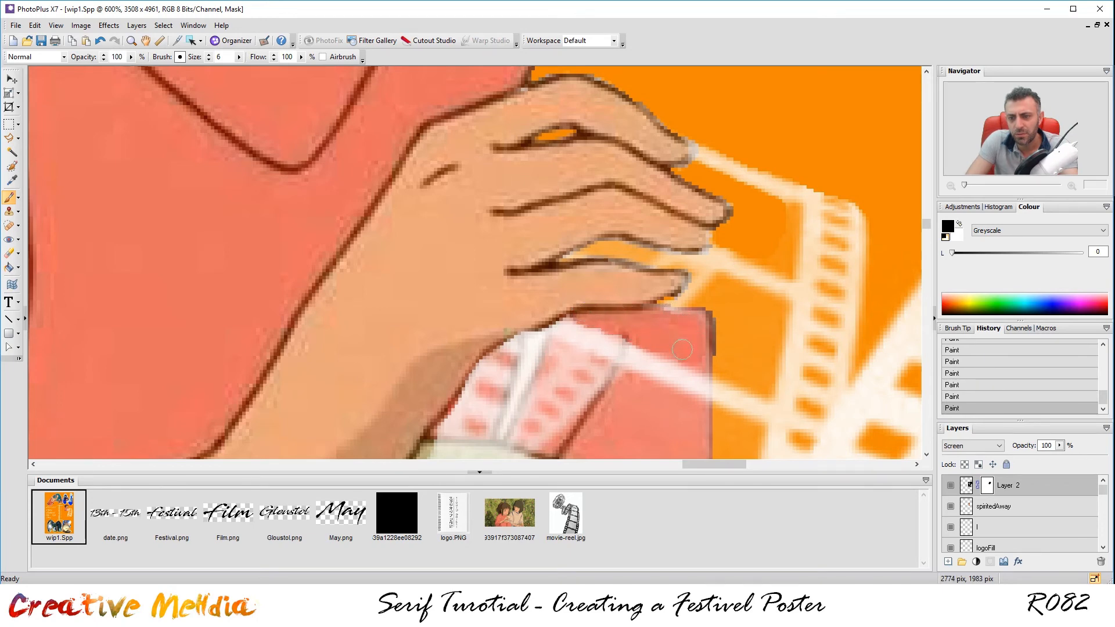
{"action": "scroll", "coordinate": [652, 356], "scroll_direction": "down", "scroll_amount": 3}
{"action": "scroll", "coordinate": [633, 404], "scroll_direction": "up", "scroll_amount": 3}
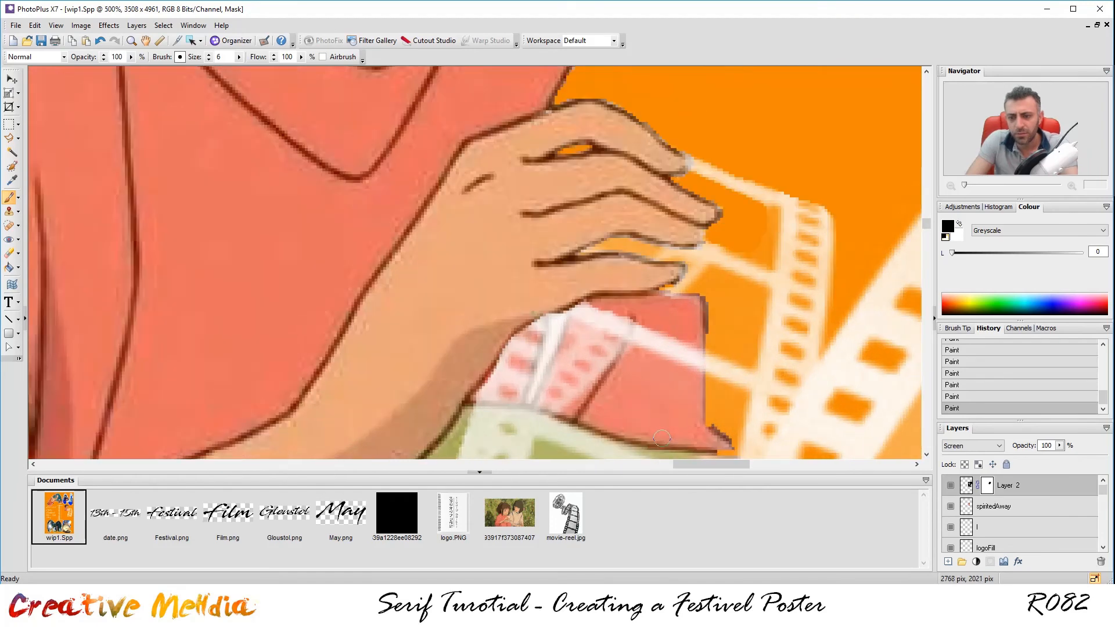
{"action": "mouse_move", "coordinate": [633, 403]}
{"action": "left_mouse_down"}
{"action": "mouse_move", "coordinate": [519, 142]}
{"action": "mouse_move", "coordinate": [538, 149]}
{"action": "mouse_move", "coordinate": [498, 127]}
{"action": "mouse_move", "coordinate": [477, 194]}
{"action": "mouse_move", "coordinate": [505, 186]}
{"action": "mouse_move", "coordinate": [509, 164]}
{"action": "mouse_move", "coordinate": [595, 174]}
{"action": "mouse_move", "coordinate": [639, 199]}
{"action": "mouse_move", "coordinate": [638, 219]}
{"action": "mouse_move", "coordinate": [540, 181]}
{"action": "left_mouse_up"}
Raise the brush to size 20 and clear the remaining haze around the box.
{"action": "key", "text": "]"}
{"action": "key", "text": "]"}
{"action": "key", "text": "]"}
{"action": "key", "text": "]"}
{"action": "key", "text": "]"}
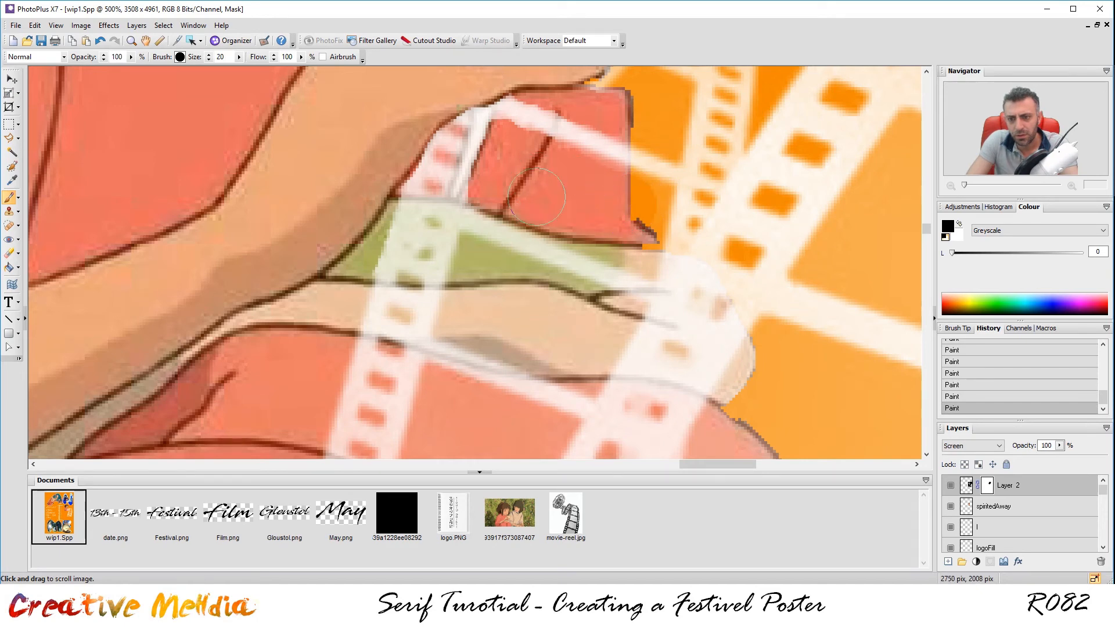
{"action": "scroll", "coordinate": [598, 255], "scroll_direction": "down", "scroll_amount": 6}
{"action": "scroll", "coordinate": [846, 271], "scroll_direction": "down", "scroll_amount": 1}
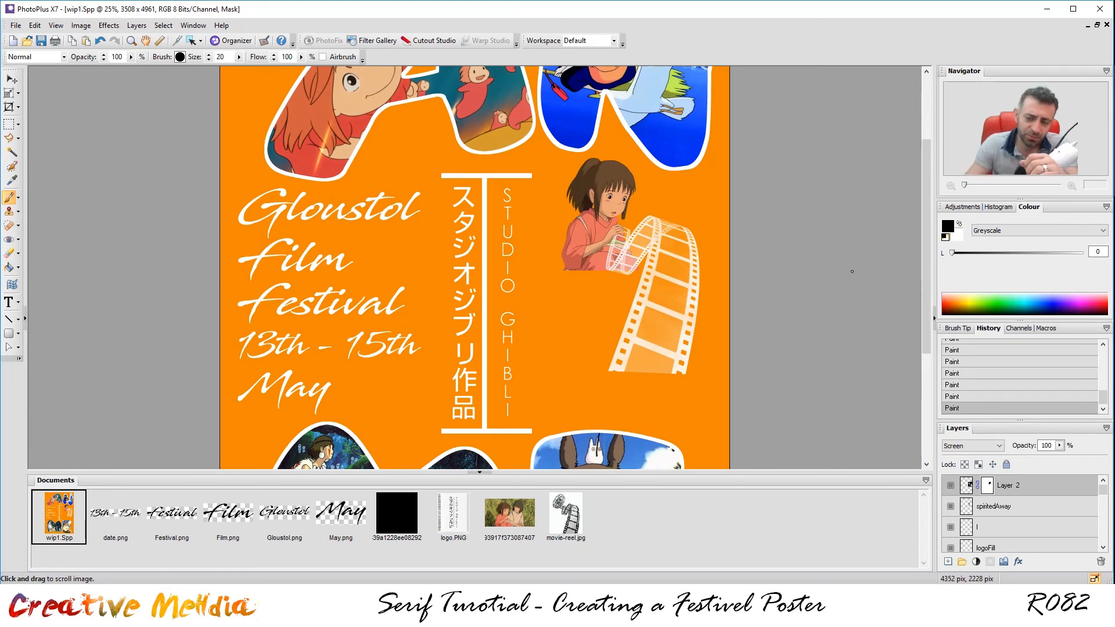
{"action": "scroll", "coordinate": [883, 270], "scroll_direction": "up", "scroll_amount": 2}
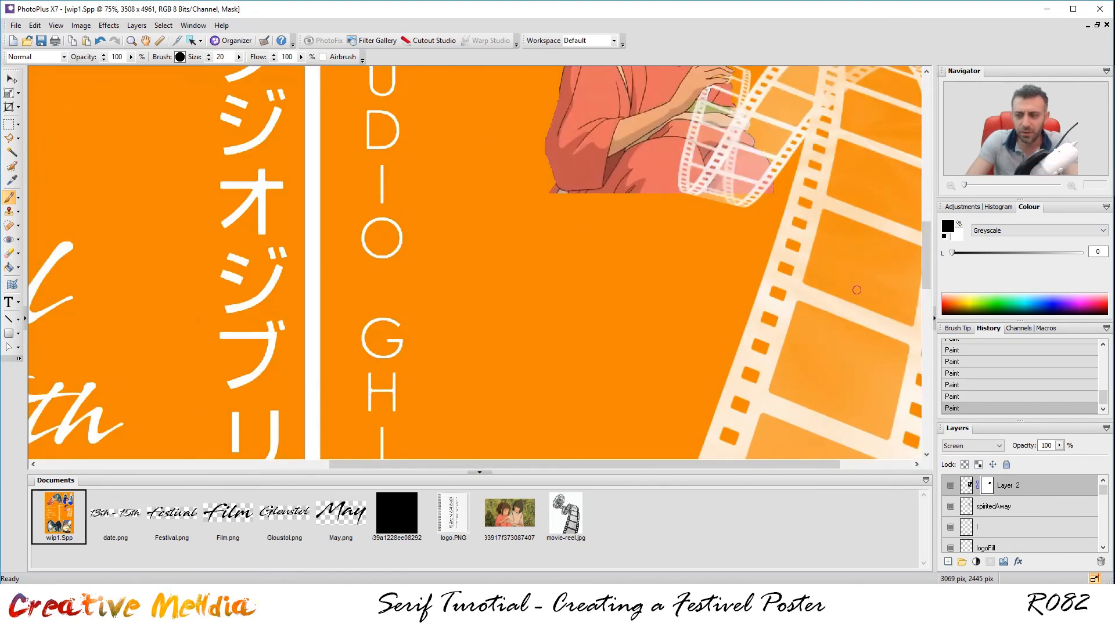
{"action": "left_click_drag", "start_coordinate": [801, 464], "coordinate": [873, 463]}
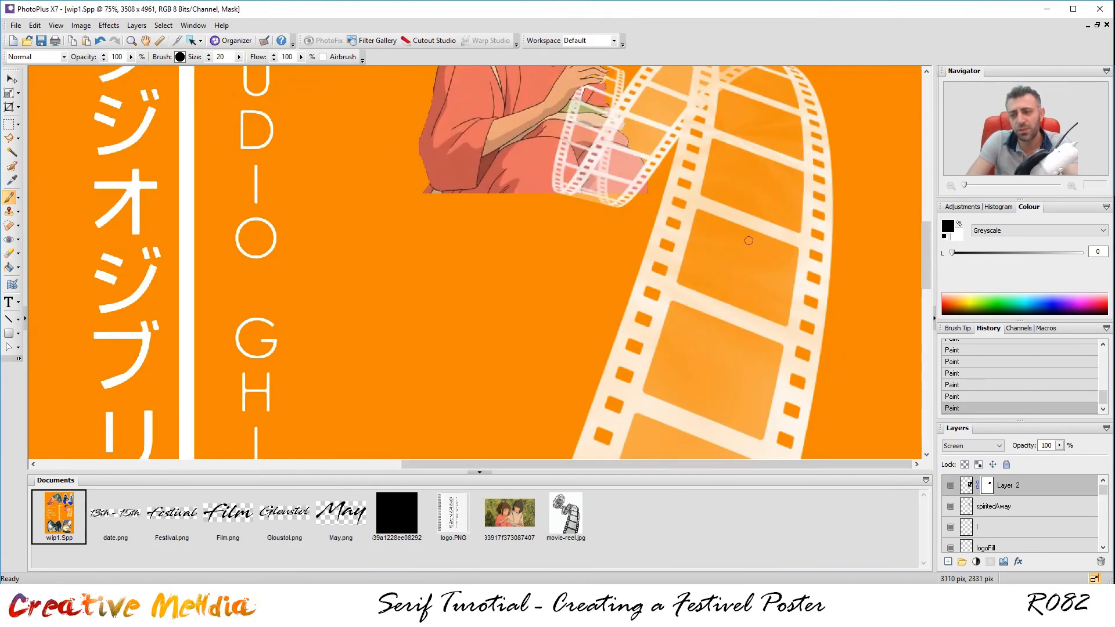
{"action": "scroll", "coordinate": [682, 204], "scroll_direction": "down", "scroll_amount": 2}
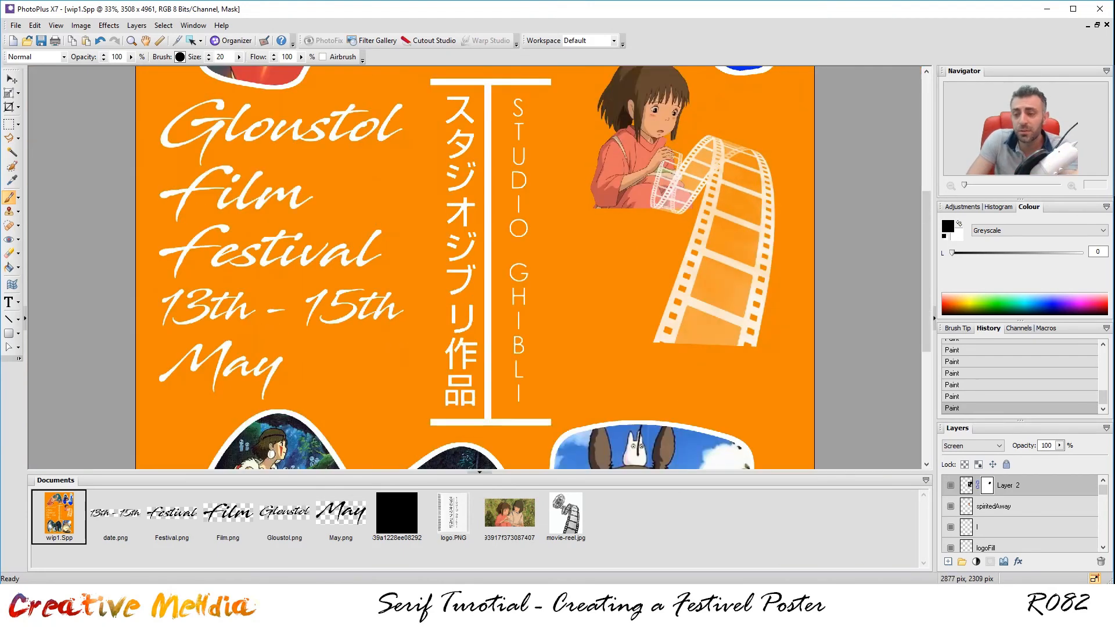
{"action": "scroll", "coordinate": [789, 370], "scroll_direction": "up", "scroll_amount": 3}
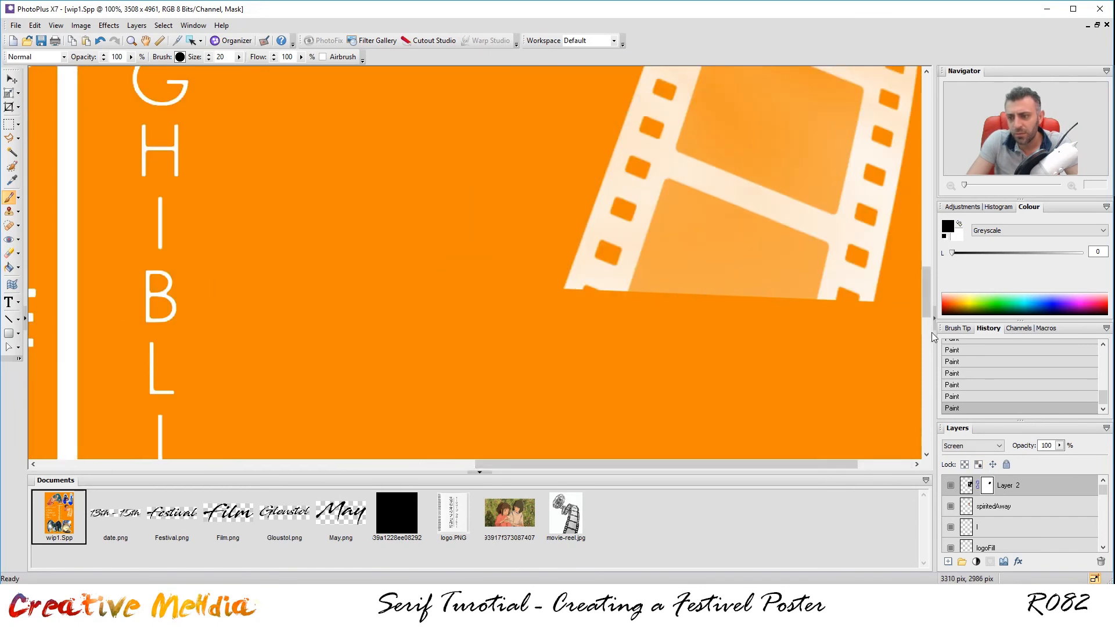
{"action": "left_click_drag", "start_coordinate": [856, 465], "coordinate": [909, 465]}
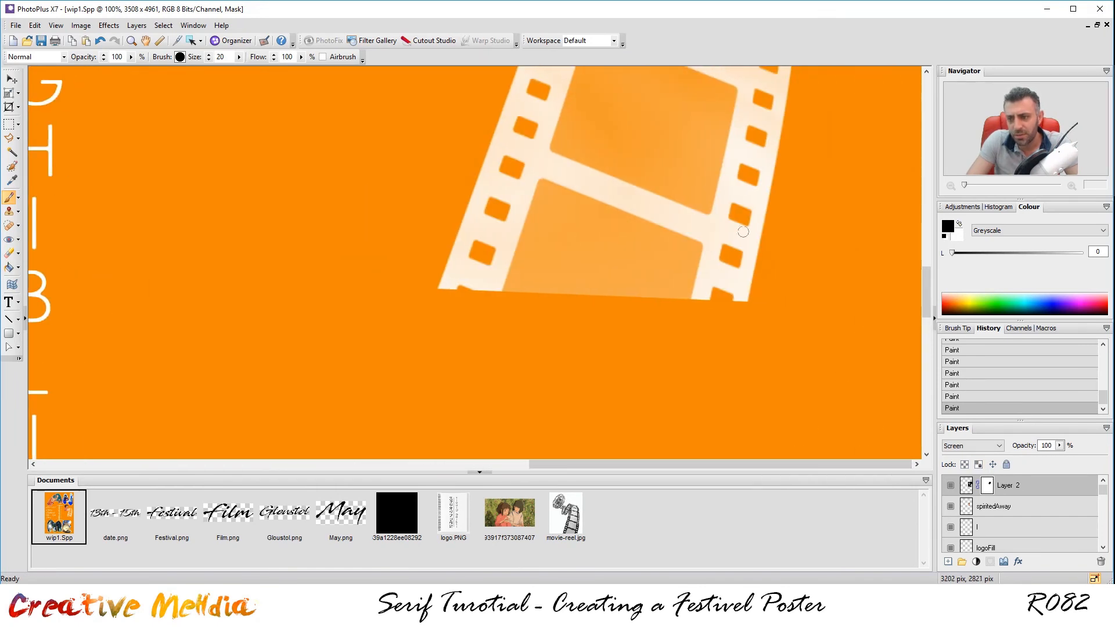
{"action": "left_click_drag", "start_coordinate": [923, 288], "coordinate": [903, 210]}
{"action": "scroll", "coordinate": [395, 251], "scroll_direction": "up", "scroll_amount": 2}
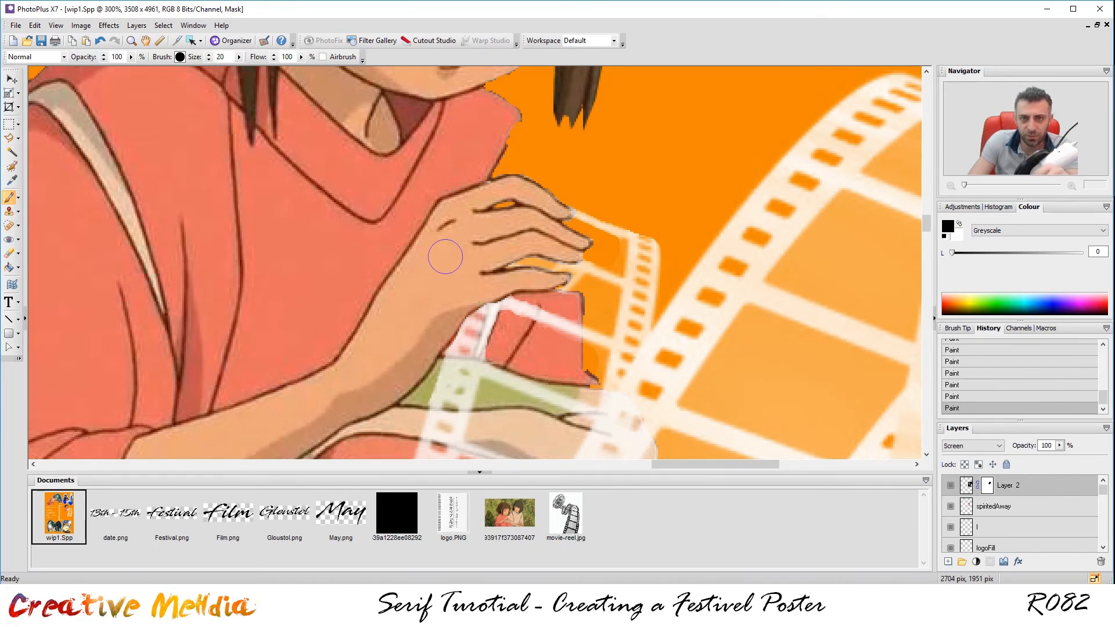
{"action": "left_click", "coordinate": [959, 223]}
{"action": "mouse_move", "coordinate": [442, 229]}
{"action": "left_mouse_down"}
{"action": "mouse_move", "coordinate": [389, 299]}
{"action": "mouse_move", "coordinate": [377, 296]}
{"action": "mouse_move", "coordinate": [371, 327]}
{"action": "mouse_move", "coordinate": [425, 263]}
{"action": "left_mouse_up"}
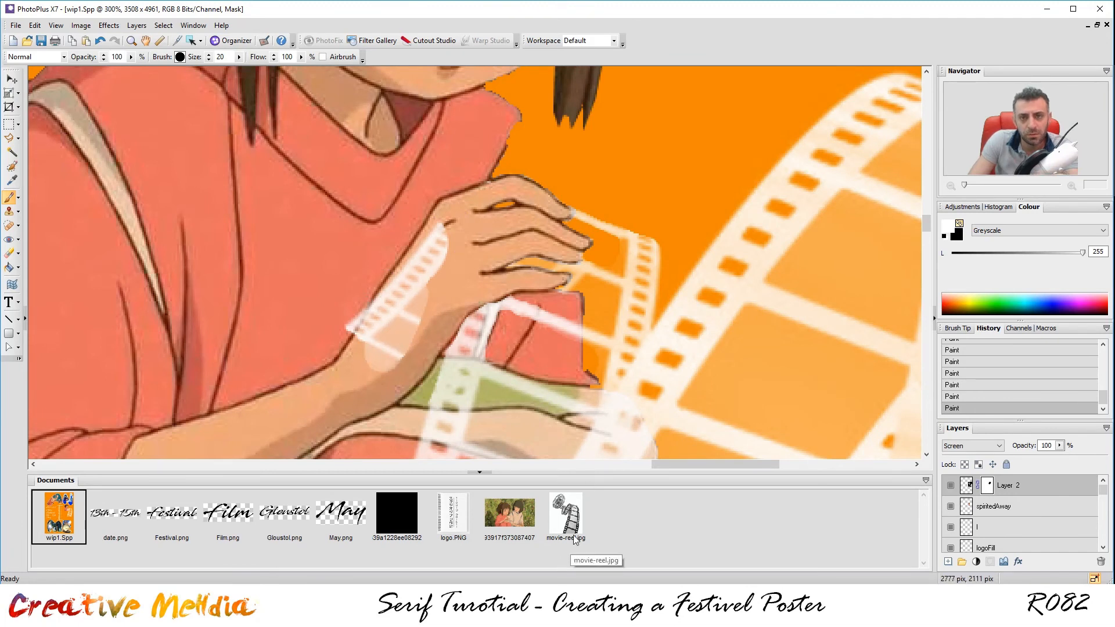
{"action": "left_click", "coordinate": [959, 221]}
{"action": "mouse_move", "coordinate": [447, 267]}
{"action": "left_mouse_down"}
{"action": "mouse_move", "coordinate": [423, 227]}
{"action": "mouse_move", "coordinate": [352, 363]}
{"action": "mouse_move", "coordinate": [388, 367]}
{"action": "mouse_move", "coordinate": [425, 310]}
{"action": "left_mouse_up"}
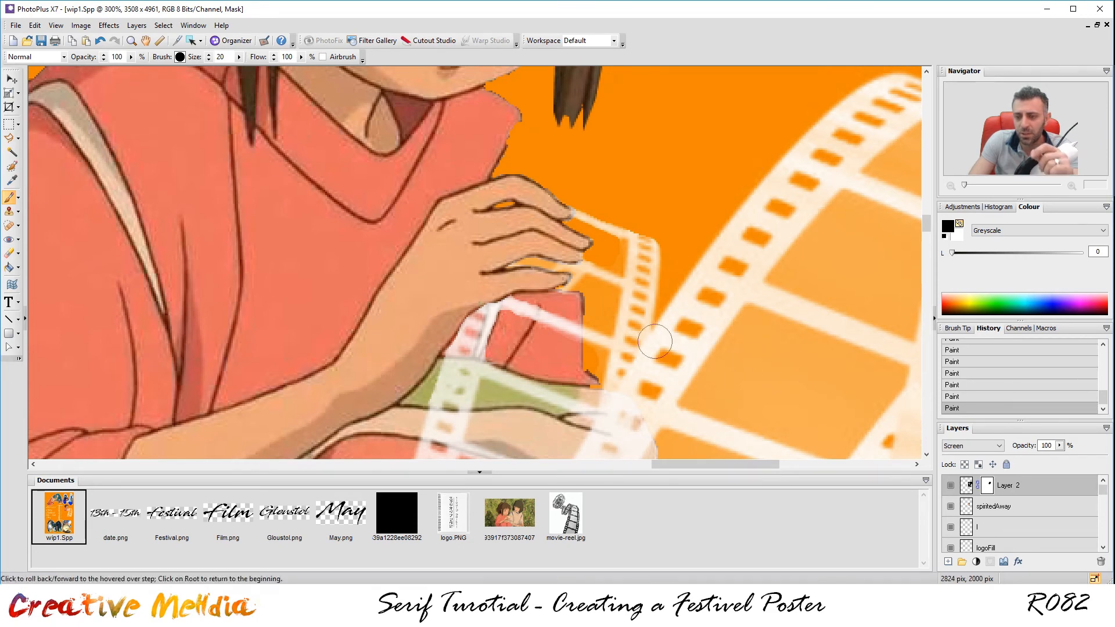
{"action": "scroll", "coordinate": [613, 308], "scroll_direction": "down", "scroll_amount": 5}
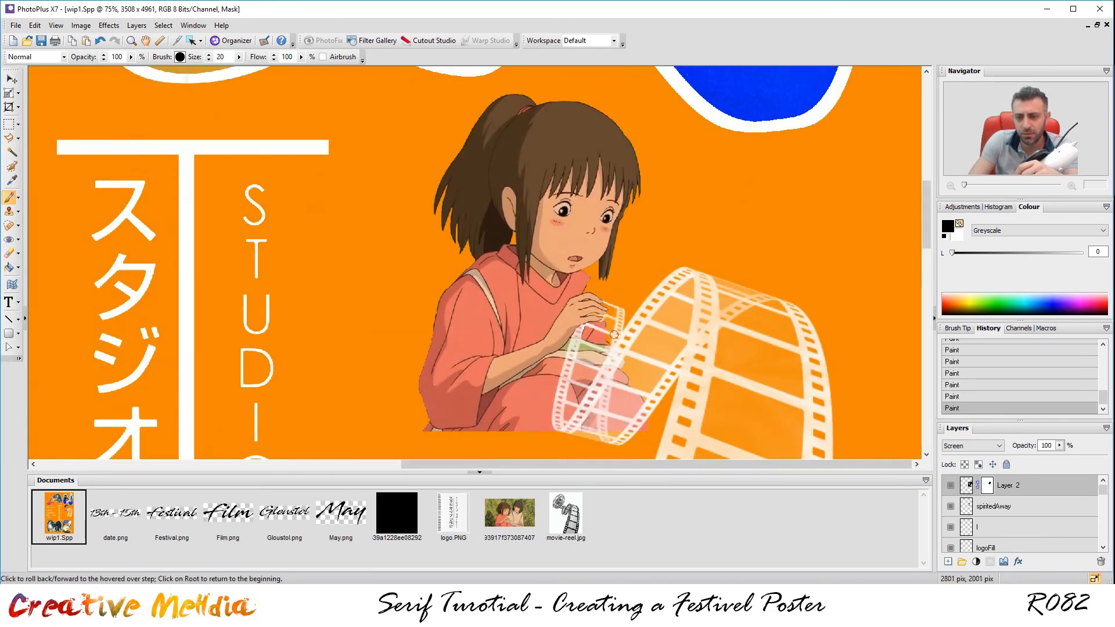
{"action": "scroll", "coordinate": [726, 400], "scroll_direction": "down", "scroll_amount": 1}
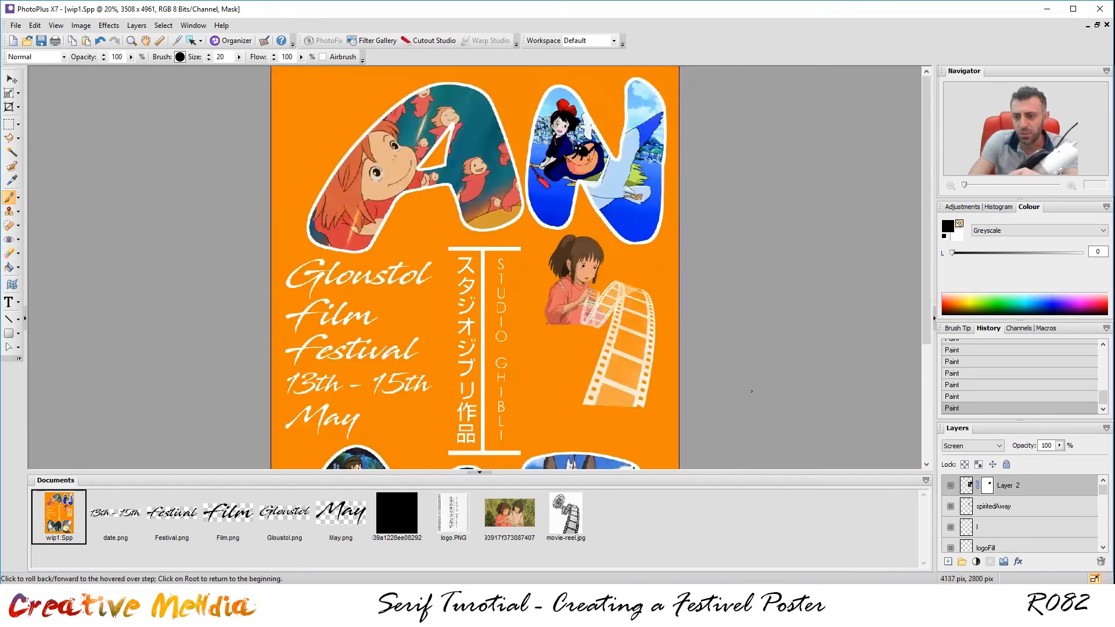
{"action": "scroll", "coordinate": [729, 391], "scroll_direction": "up", "scroll_amount": 4}
{"action": "left_click_drag", "start_coordinate": [757, 465], "coordinate": [907, 464]}
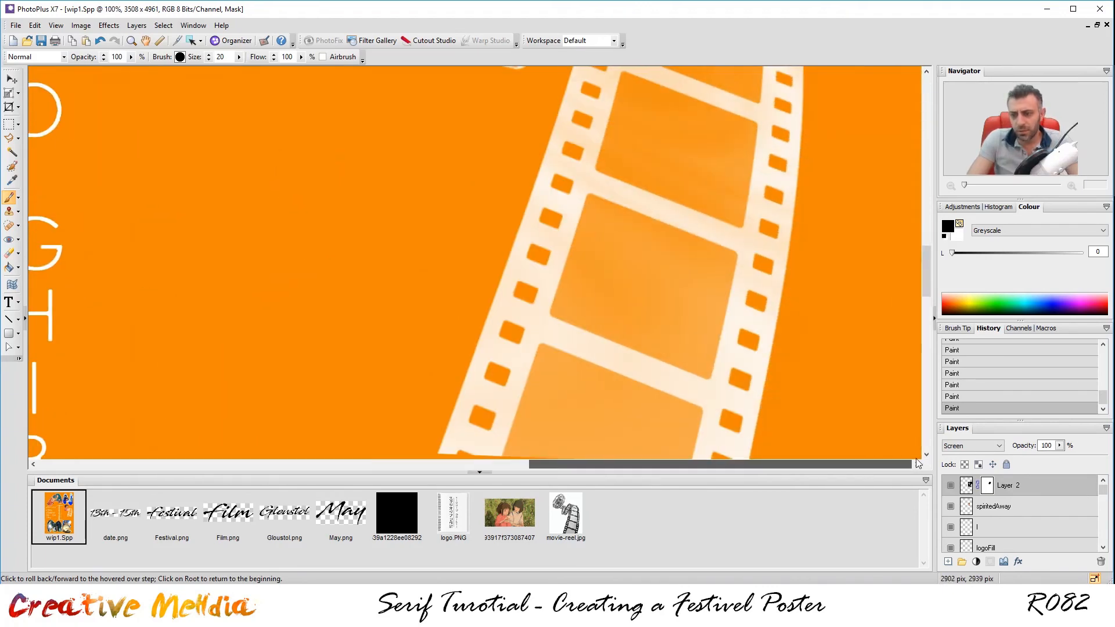
{"action": "mouse_move", "coordinate": [926, 288]}
{"action": "left_mouse_down"}
{"action": "mouse_move", "coordinate": [928, 314]}
{"action": "mouse_move", "coordinate": [921, 300]}
{"action": "left_mouse_up"}
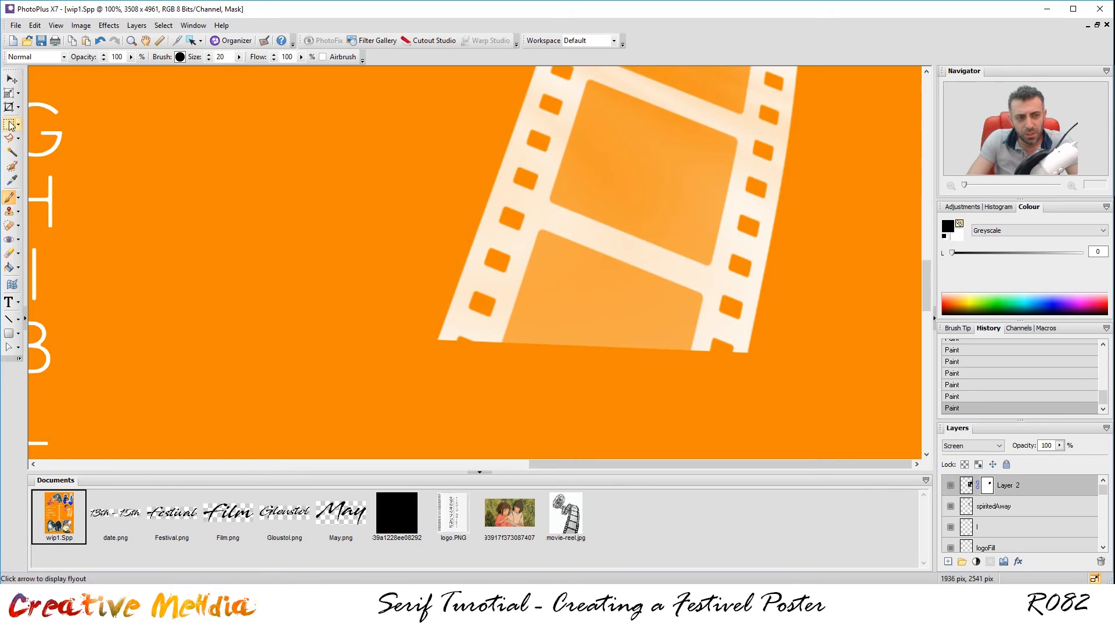
Outline the reel's last frame with the Polygon Lasso.
{"action": "left_click", "coordinate": [18, 140]}
{"action": "left_click", "coordinate": [64, 154]}
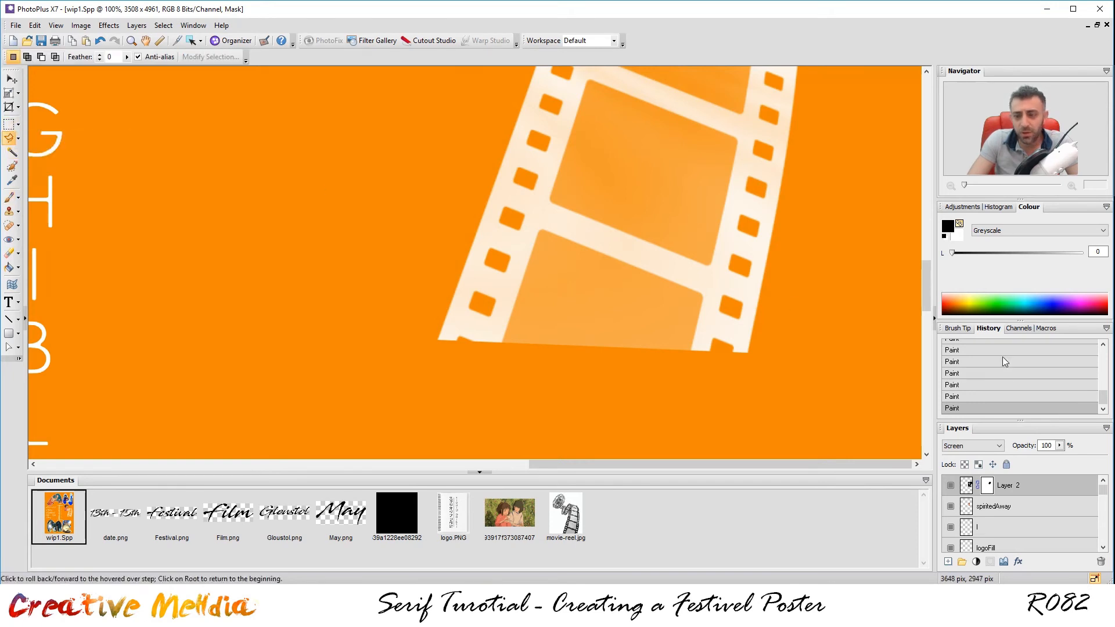
{"action": "left_click", "coordinate": [771, 303], "text": "shift"}
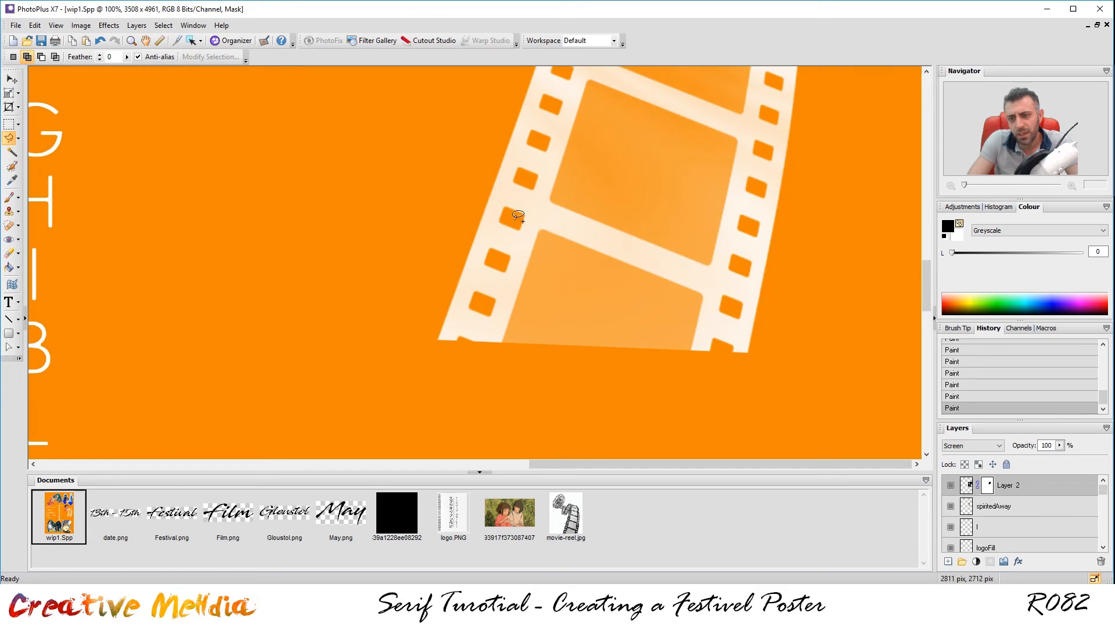
{"action": "left_click", "coordinate": [470, 184]}
{"action": "left_click", "coordinate": [690, 396]}
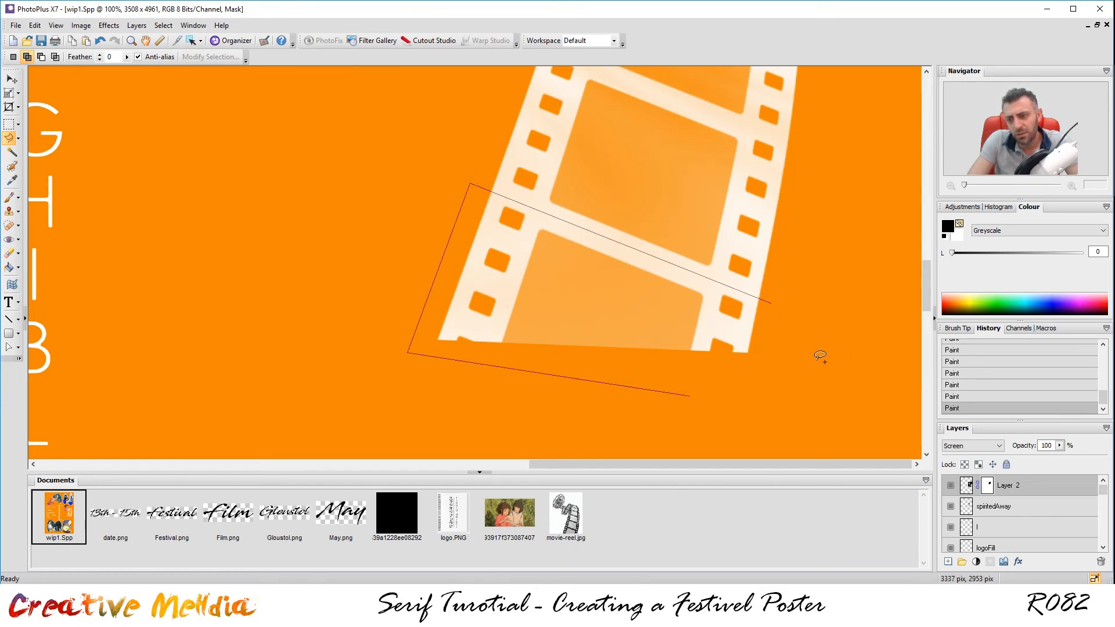
{"action": "left_click", "coordinate": [775, 302]}
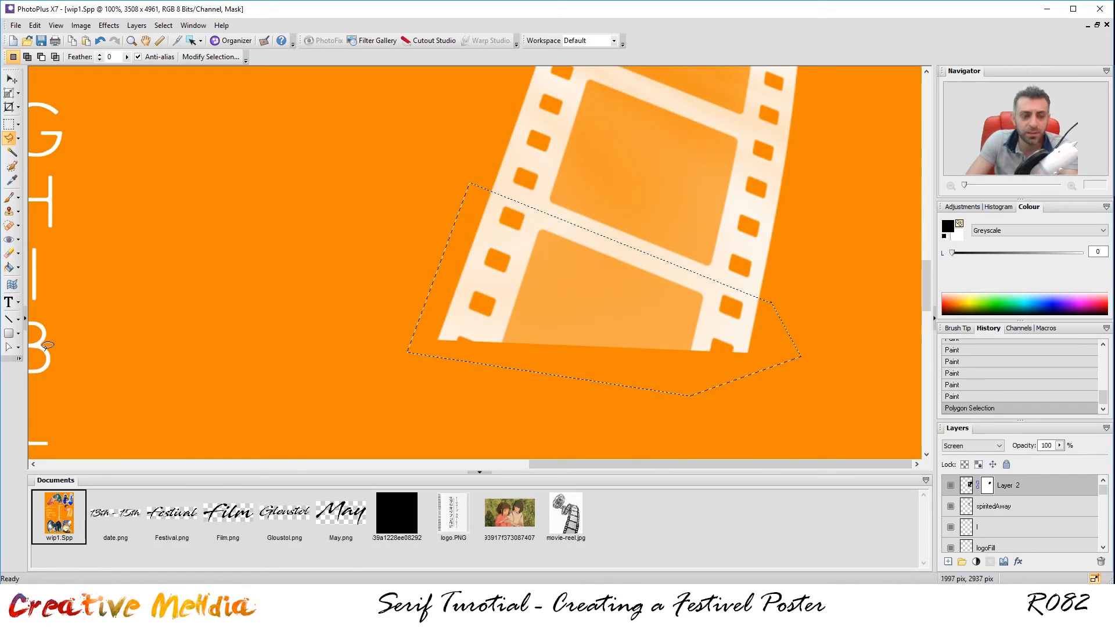
Flood fill the selected frame black on Layer 2's mask and deselect.
{"action": "left_click", "coordinate": [10, 268]}
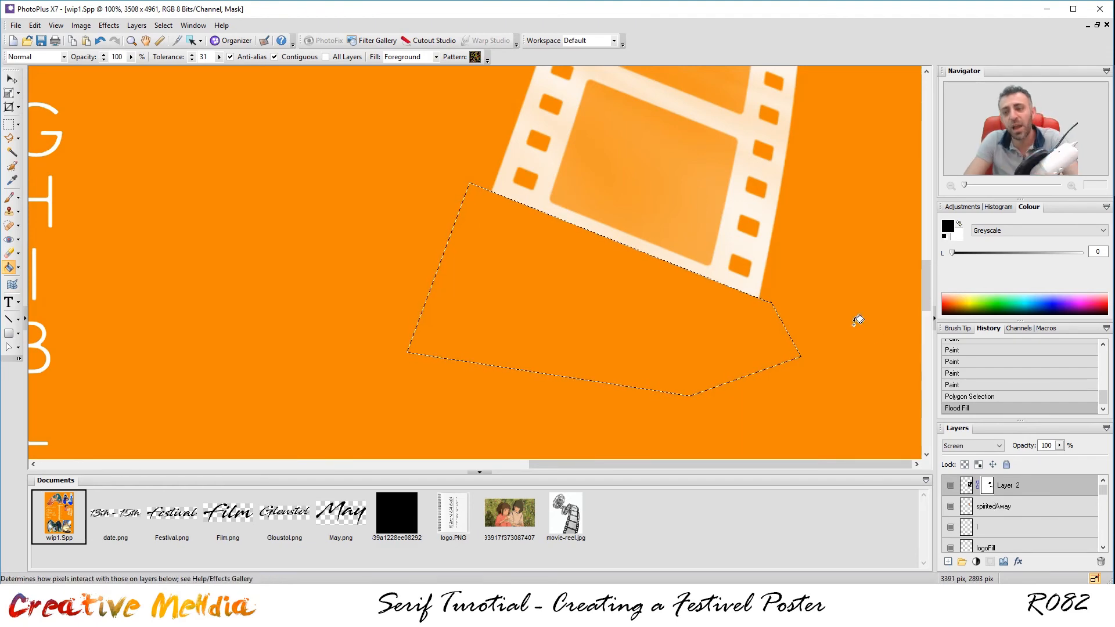
{"action": "key", "text": "ctrl+d"}
{"action": "scroll", "coordinate": [856, 316], "scroll_direction": "down", "scroll_amount": 3}
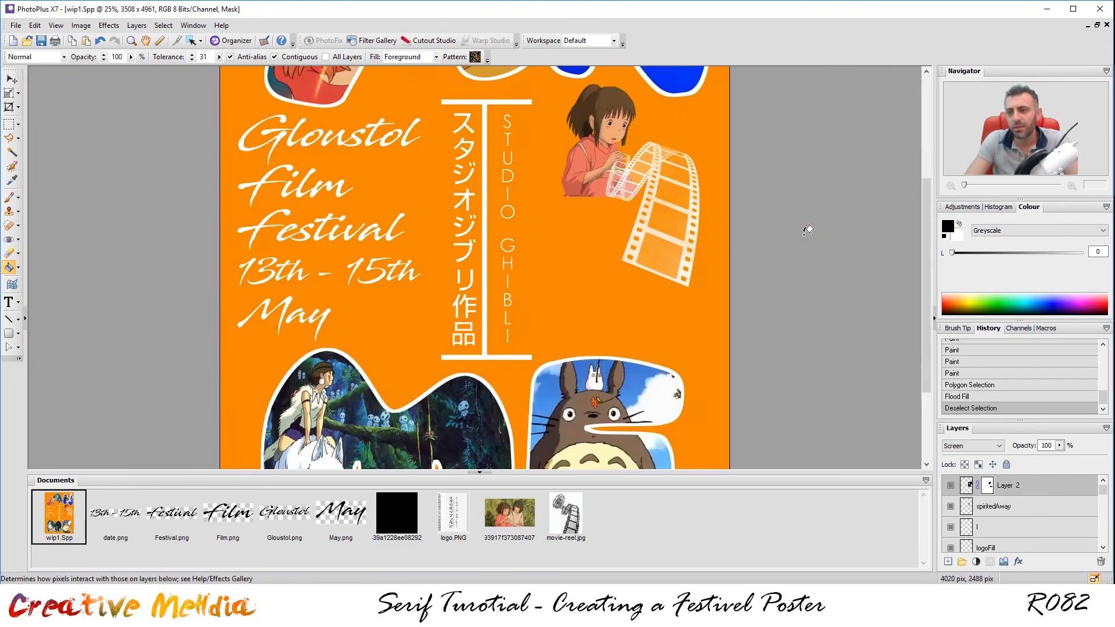
Select spiritedAway with Layer 2 and move them slightly down and left.
{"action": "scroll", "coordinate": [787, 213], "scroll_direction": "down", "scroll_amount": 1}
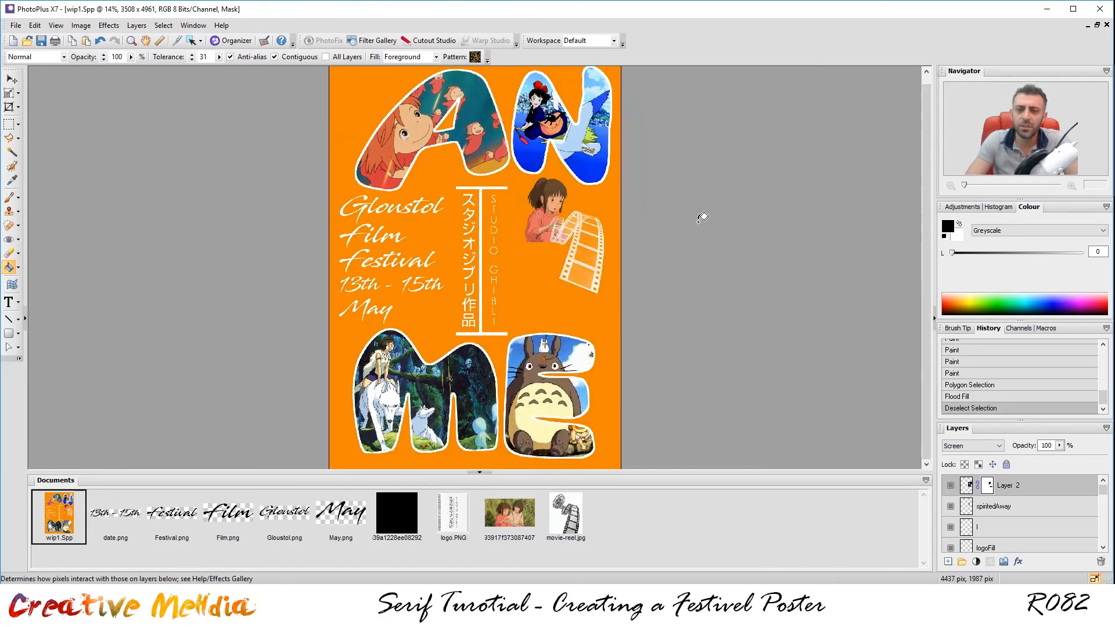
{"action": "left_click", "coordinate": [1011, 507], "text": "ctrl"}
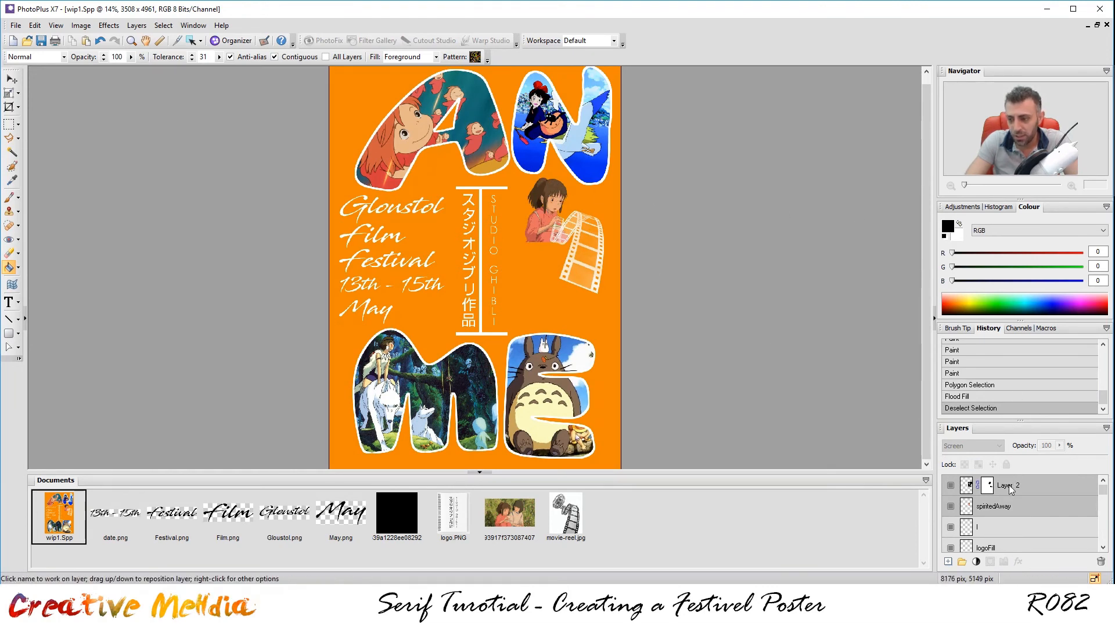
{"action": "left_click", "coordinate": [11, 80]}
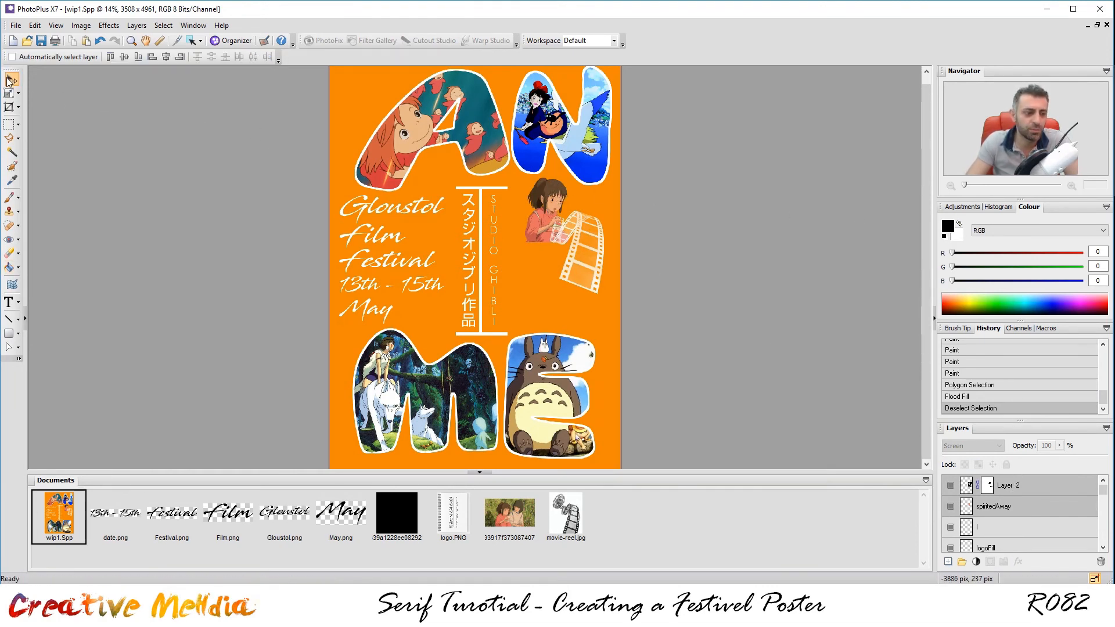
{"action": "key", "text": "Down"}
{"action": "key", "text": "Down"}
{"action": "key", "text": "Down"}
{"action": "key", "text": "Down"}
{"action": "key", "text": "Down"}
{"action": "key", "text": "Down"}
{"action": "key", "text": "Down"}
{"action": "key", "text": "Down"}
{"action": "key", "text": "Down"}
{"action": "key", "text": "Down"}
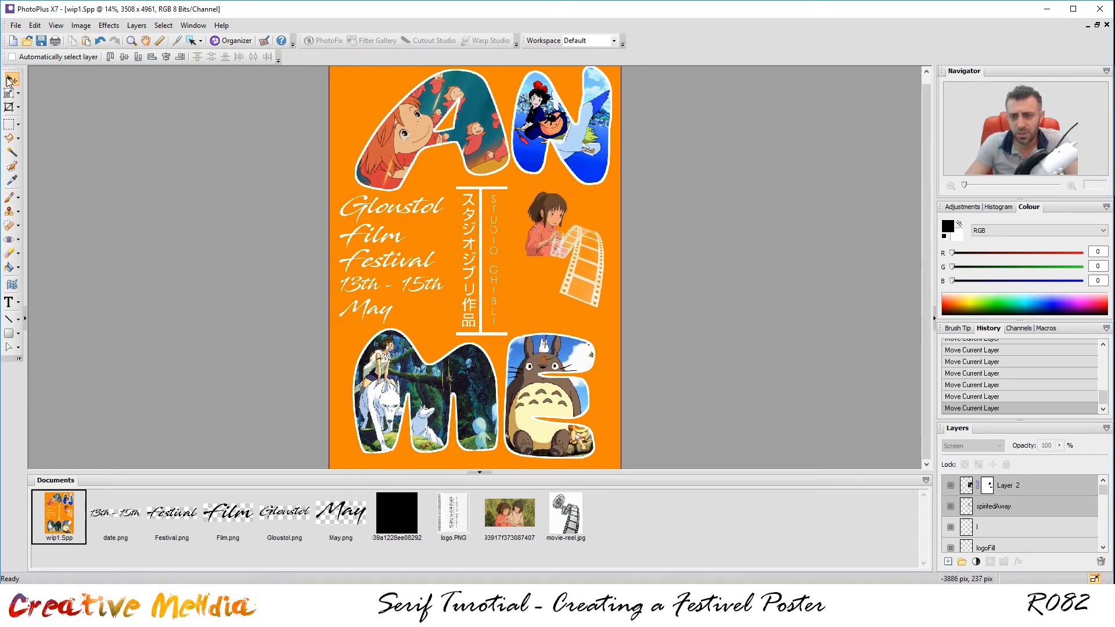
{"action": "left_click_drag", "start_coordinate": [578, 247], "coordinate": [567, 266]}
Enlarge the girl and film reel with Deform and settle them beside the STUDIO GHIBLI text.
{"action": "left_click", "coordinate": [8, 93]}
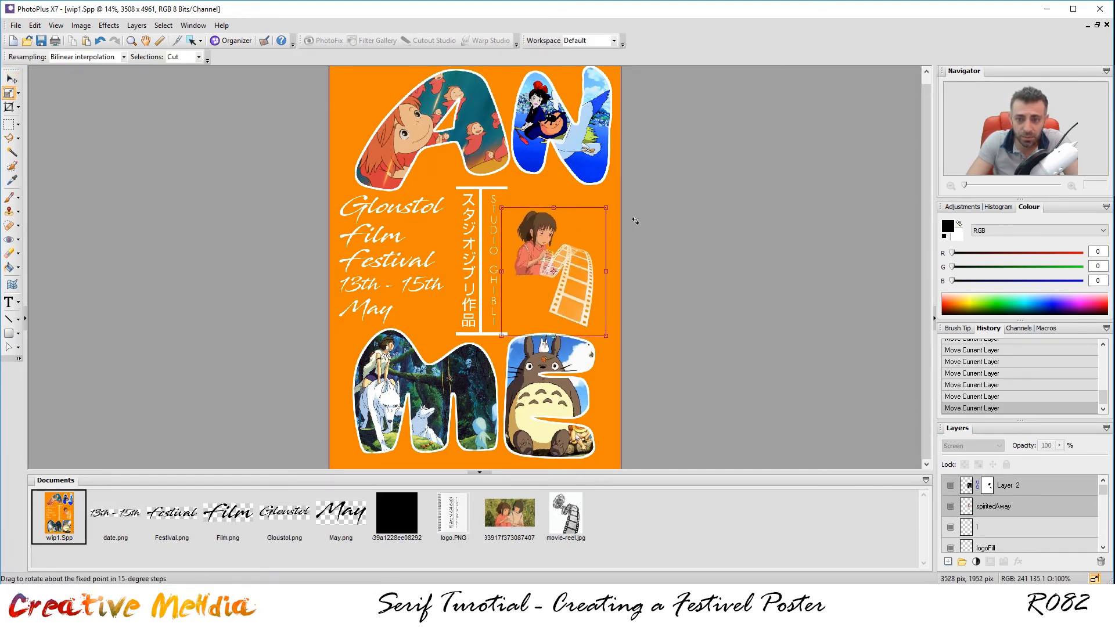
{"action": "mouse_move", "coordinate": [605, 207]}
{"action": "left_mouse_down"}
{"action": "mouse_move", "coordinate": [639, 197]}
{"action": "mouse_move", "coordinate": [622, 181]}
{"action": "mouse_move", "coordinate": [603, 221]}
{"action": "left_mouse_up"}
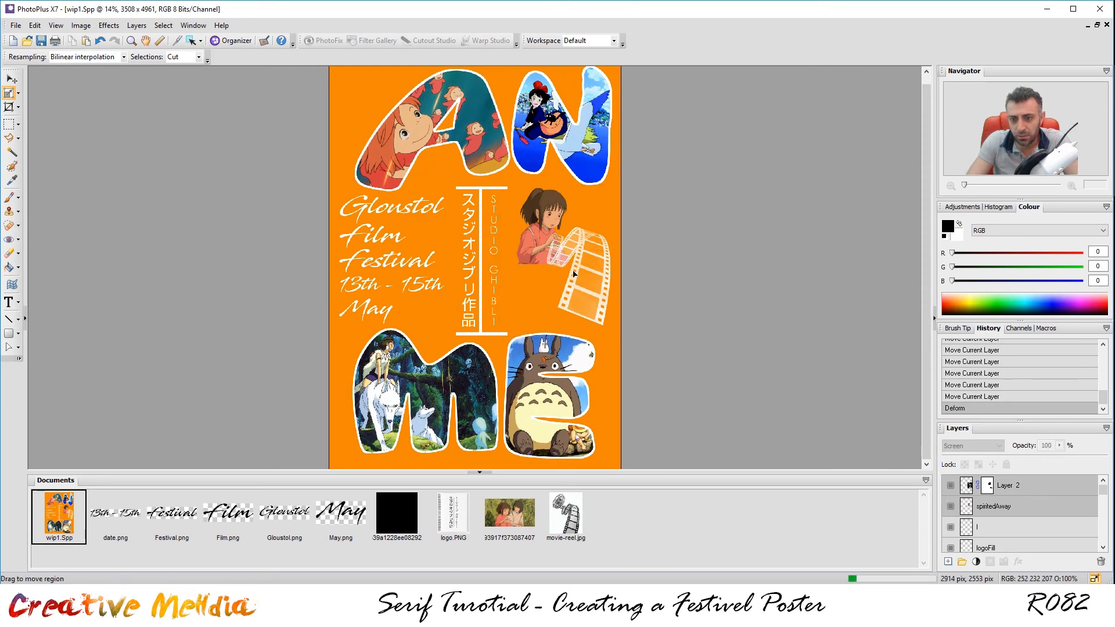
{"action": "left_click_drag", "start_coordinate": [573, 274], "coordinate": [571, 293]}
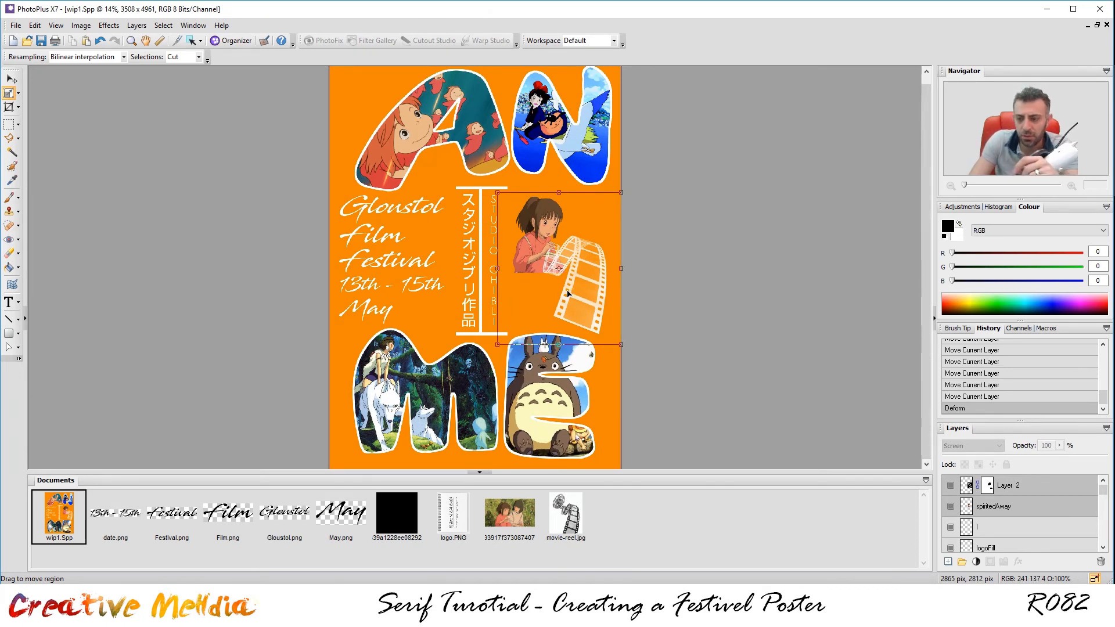
{"action": "left_click_drag", "start_coordinate": [574, 269], "coordinate": [573, 265]}
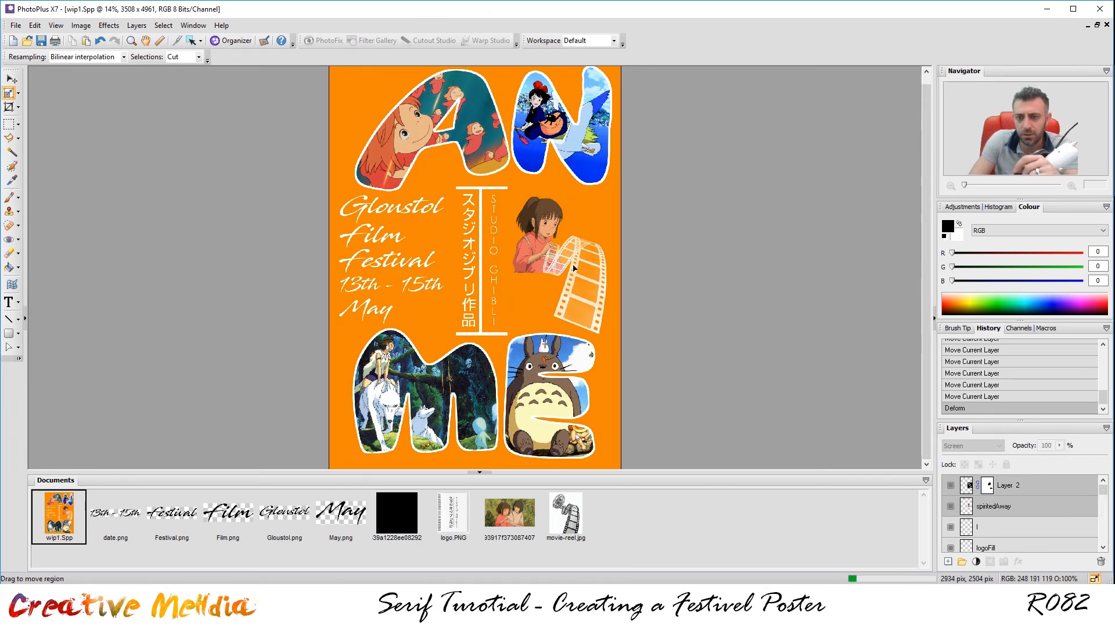
{"action": "left_click_drag", "start_coordinate": [574, 268], "coordinate": [579, 270]}
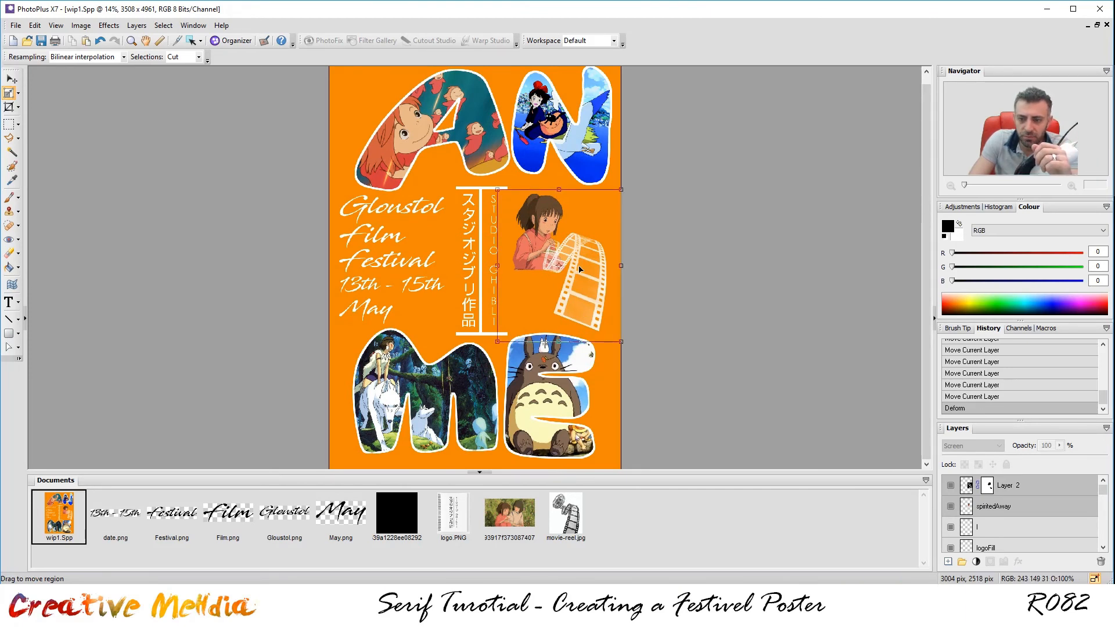
{"action": "left_click", "coordinate": [9, 123]}
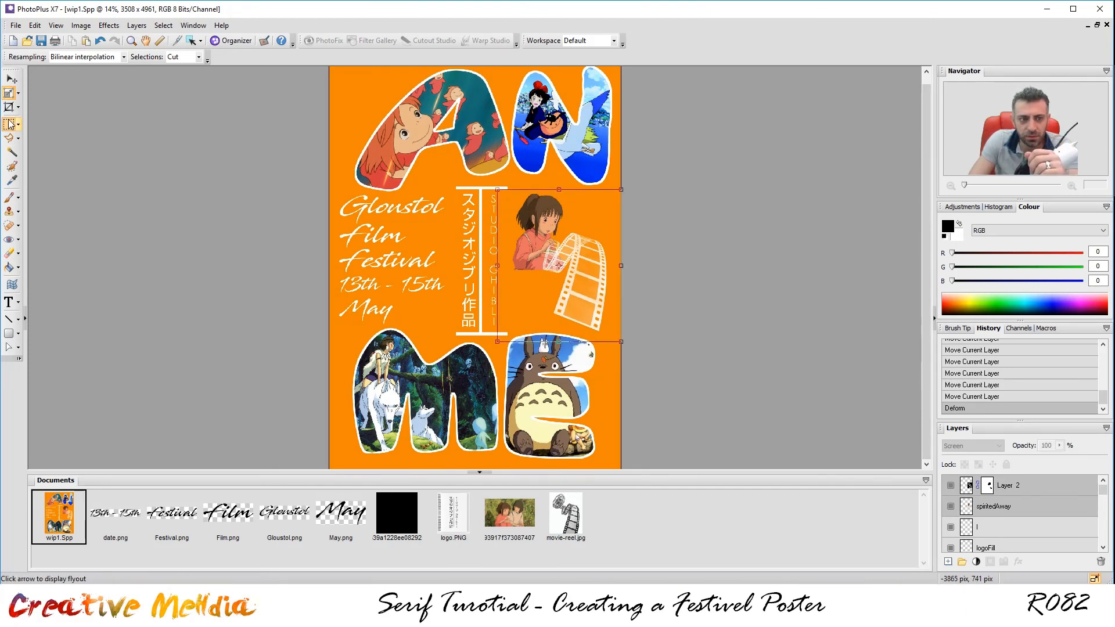
Add a layer mask to the spiritedAway layer.
{"action": "scroll", "coordinate": [533, 223], "scroll_direction": "up", "scroll_amount": 2}
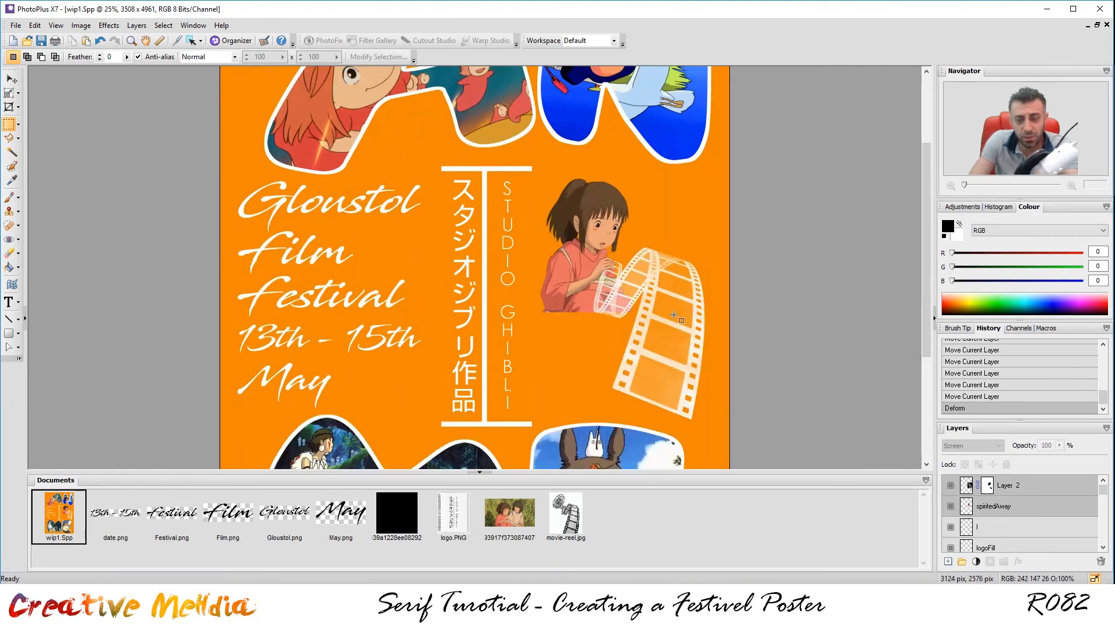
{"action": "scroll", "coordinate": [674, 316], "scroll_direction": "up", "scroll_amount": 3}
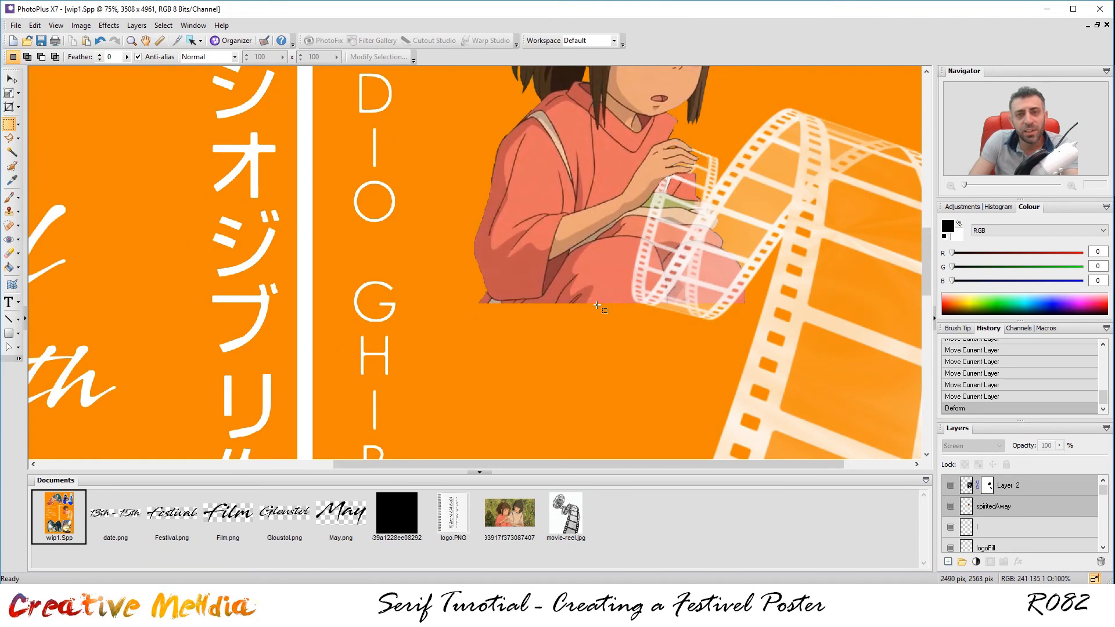
{"action": "left_click", "coordinate": [1013, 509]}
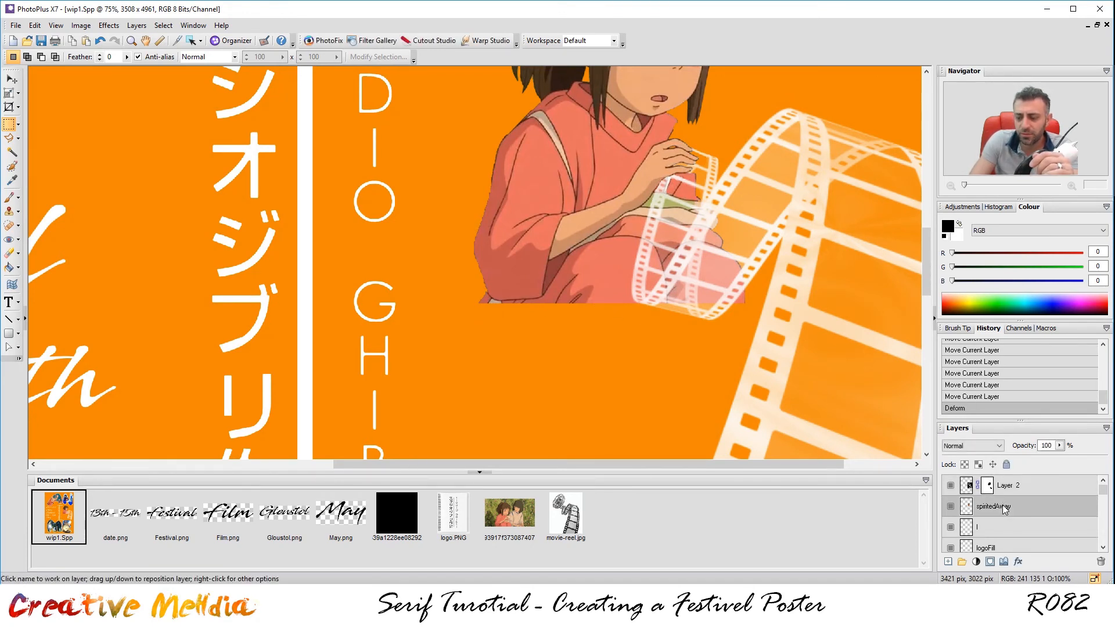
{"action": "left_click", "coordinate": [990, 562]}
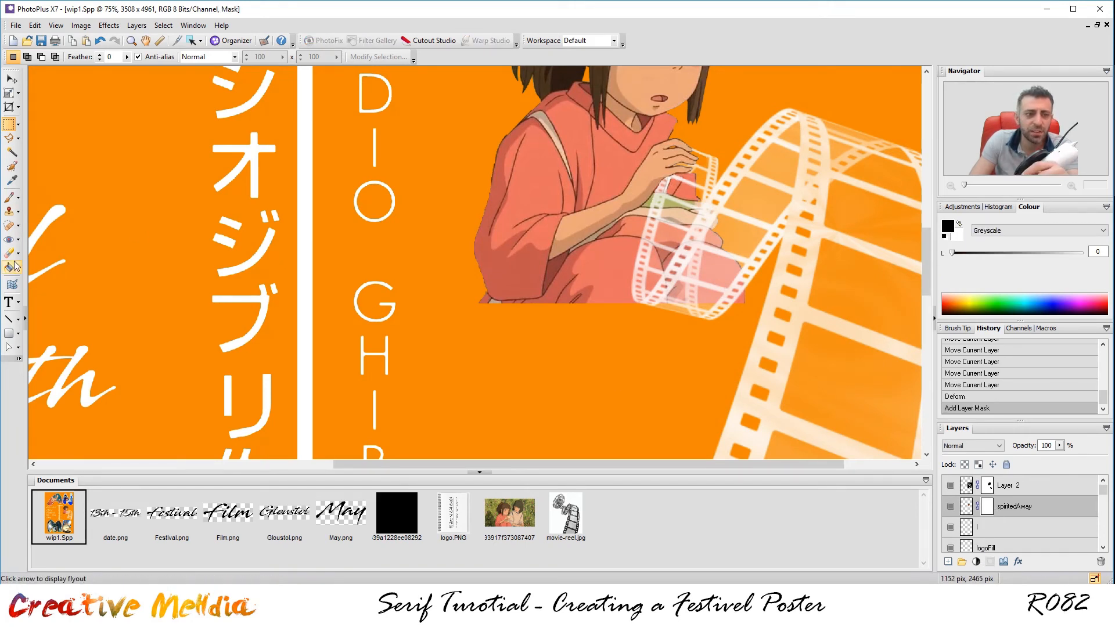
Set up a soft brush with hardness 0 and size 250.
{"action": "key", "text": "b"}
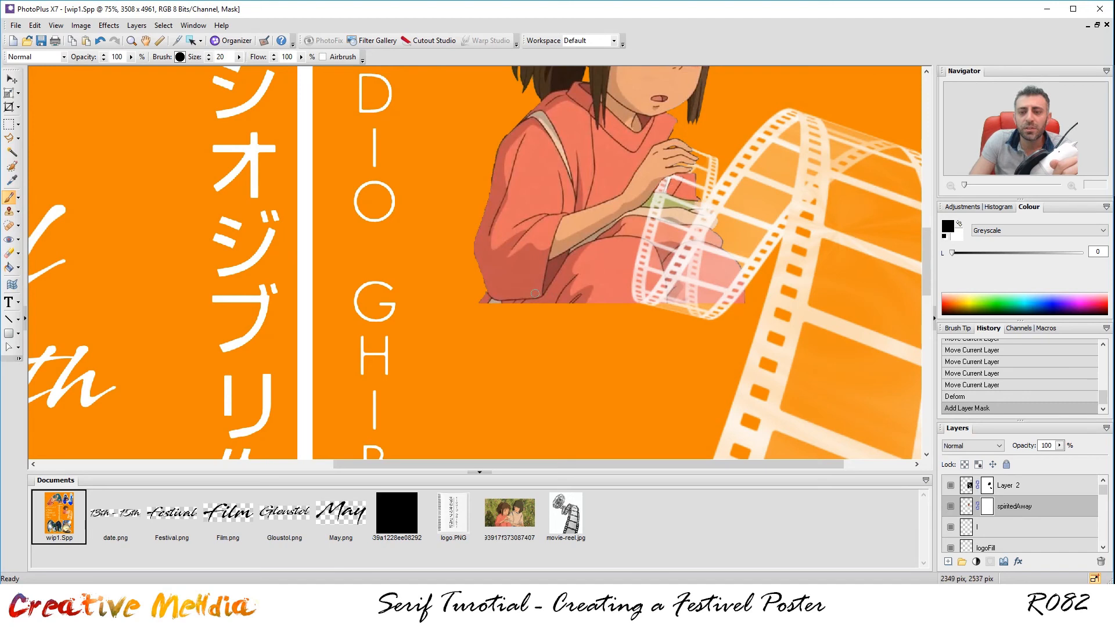
{"action": "left_click_drag", "start_coordinate": [553, 309], "coordinate": [545, 305]}
{"action": "key", "text": "ctrl+z"}
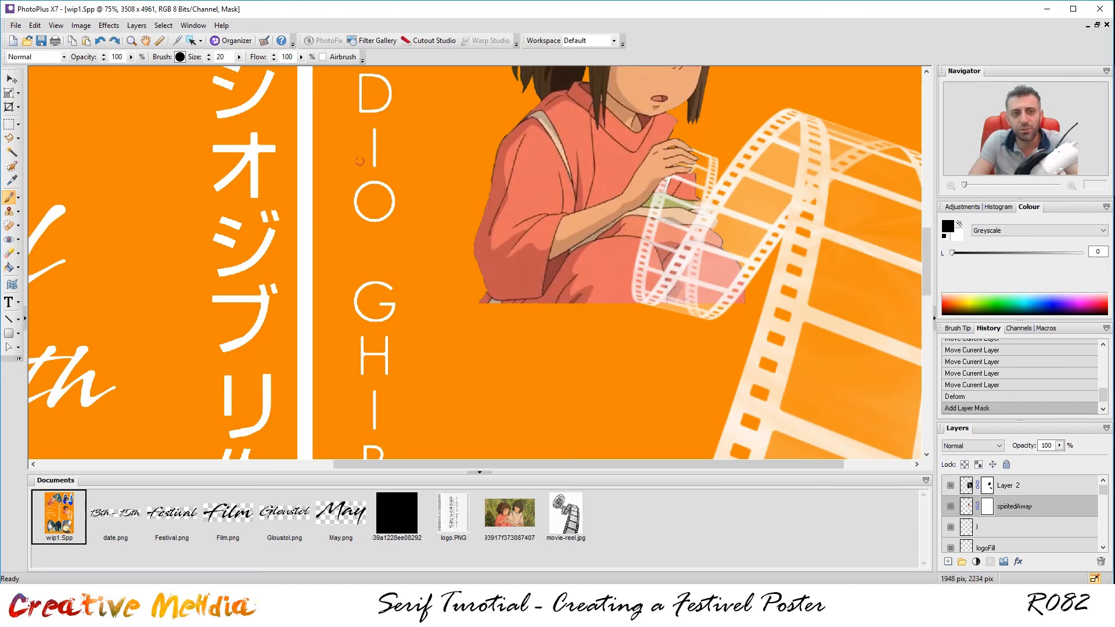
{"action": "left_click", "coordinate": [181, 59]}
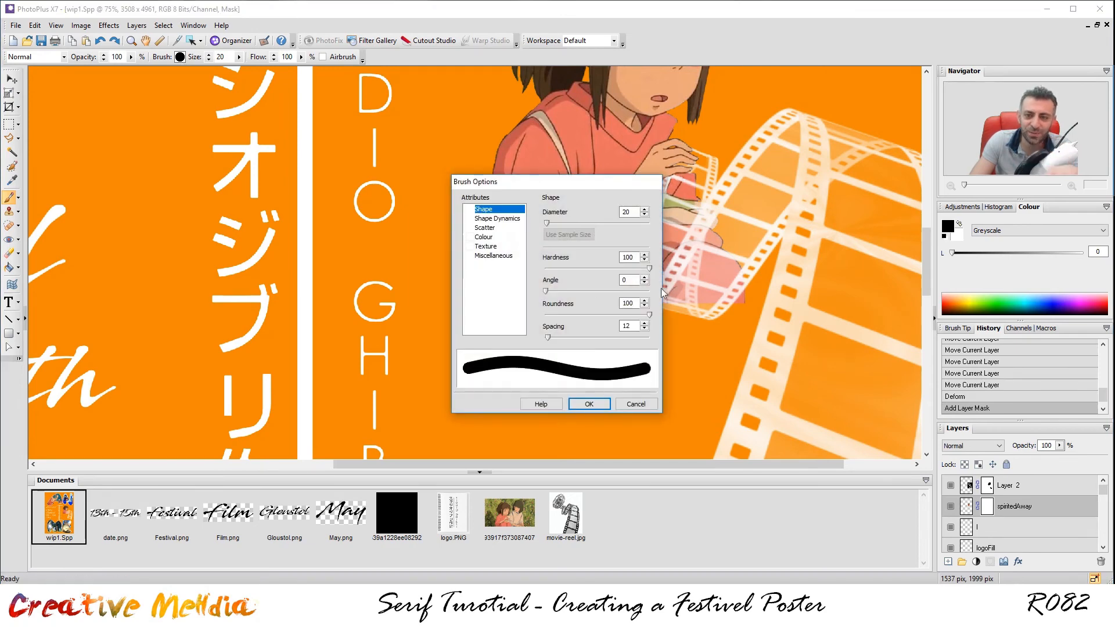
{"action": "left_click_drag", "start_coordinate": [650, 266], "coordinate": [546, 267]}
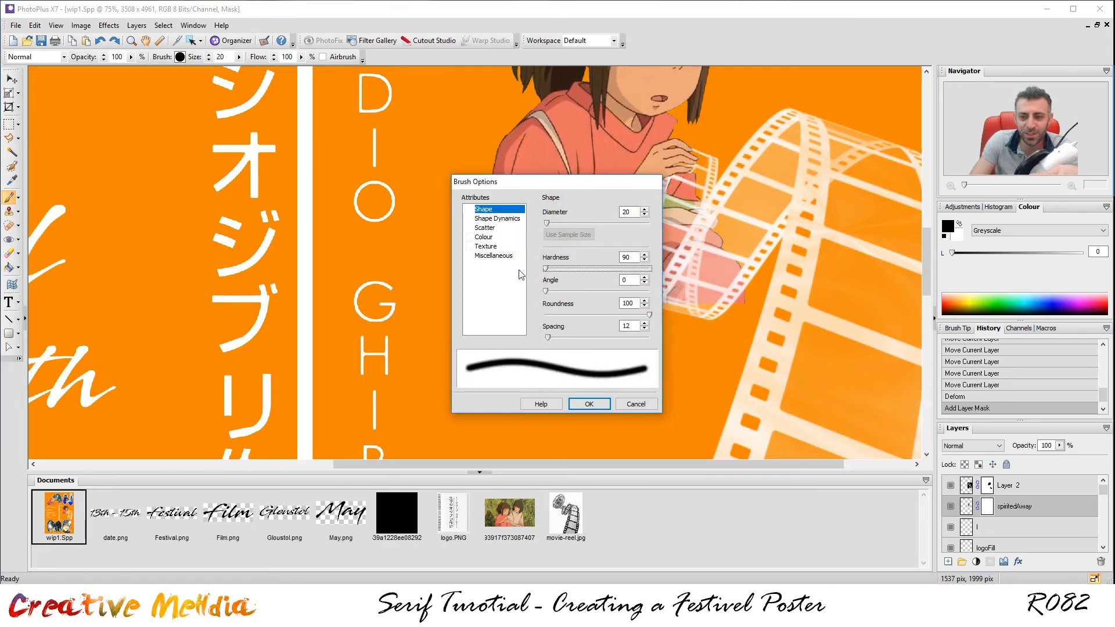
{"action": "left_click", "coordinate": [589, 404]}
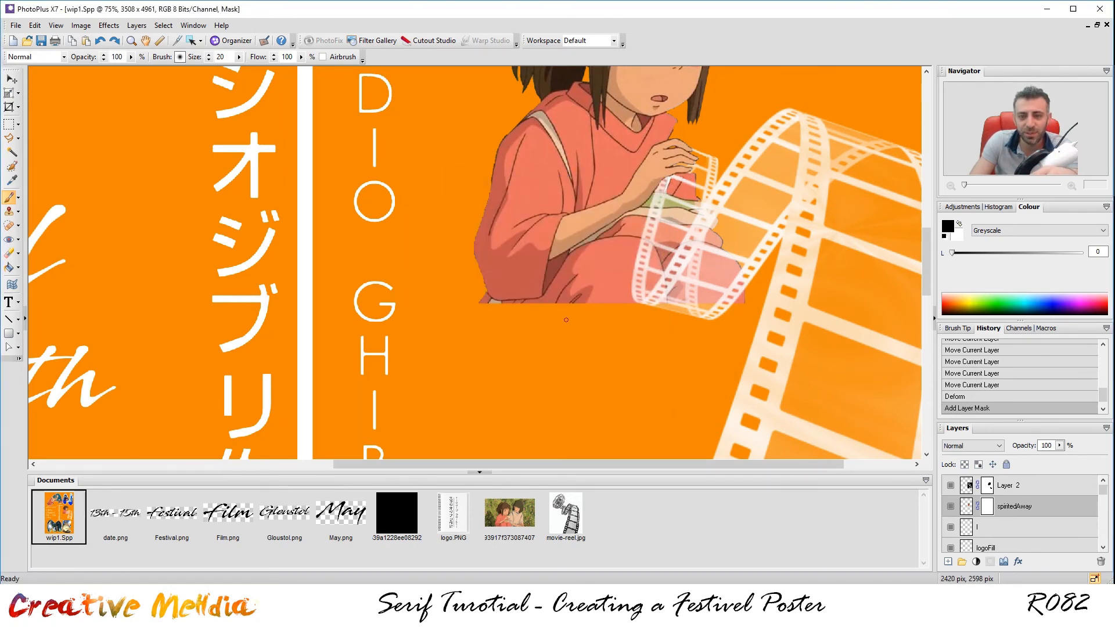
{"action": "left_click", "coordinate": [180, 57]}
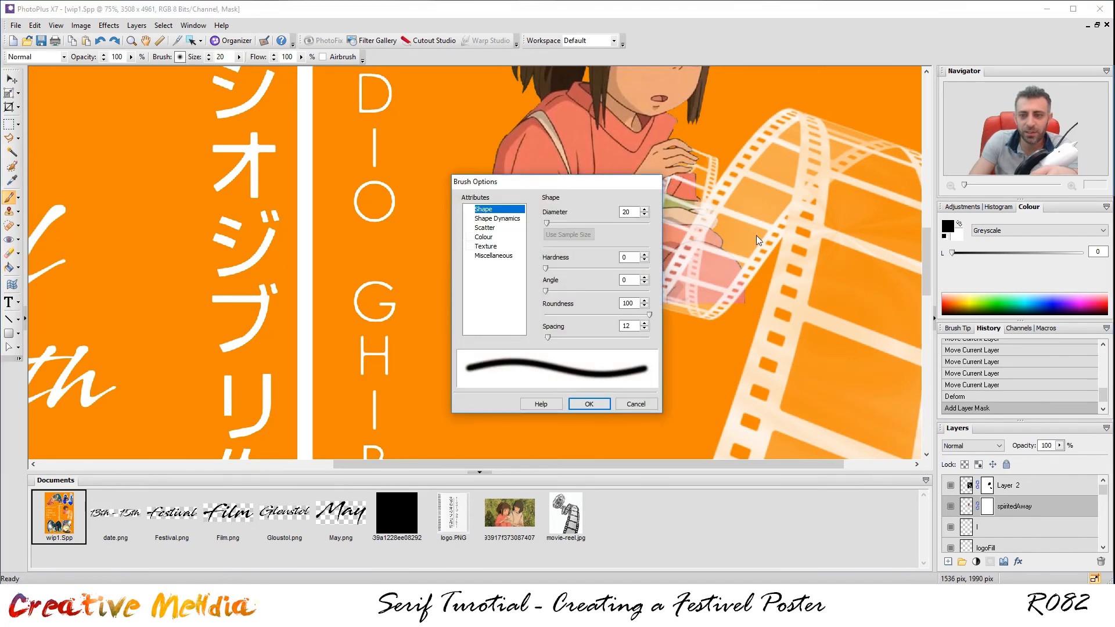
{"action": "left_click", "coordinate": [588, 404]}
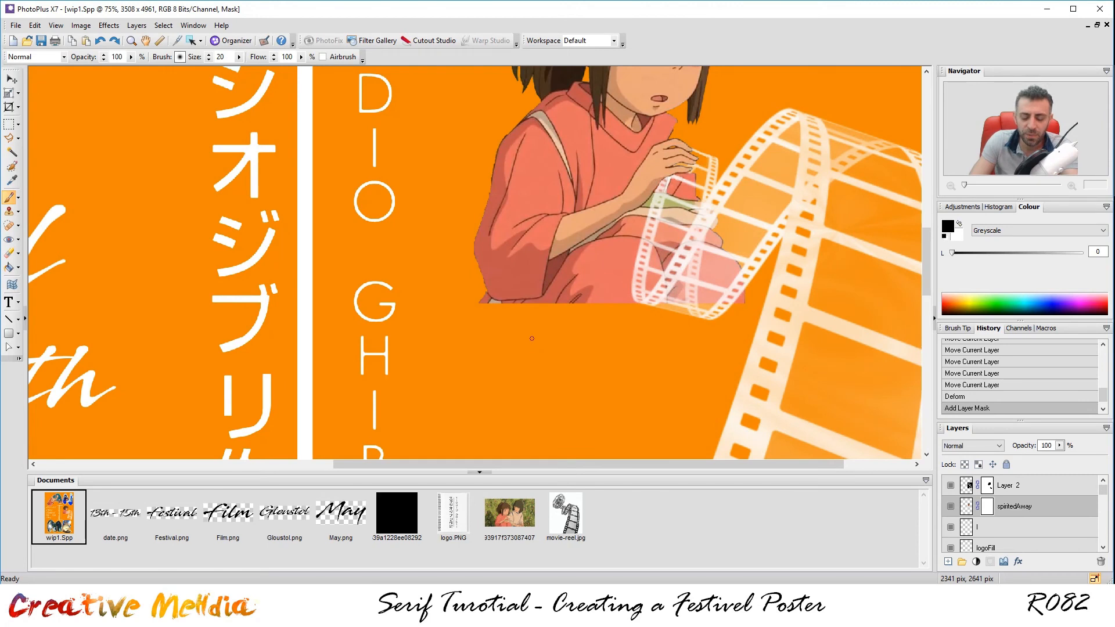
{"action": "key", "text": "bracketright"}
{"action": "key", "text": "bracketright"}
{"action": "key", "text": "bracketright"}
{"action": "key", "text": "bracketright"}
{"action": "key", "text": "bracketright"}
{"action": "key", "text": "bracketright"}
{"action": "key", "text": "bracketright"}
{"action": "key", "text": "bracketright"}
{"action": "key", "text": "bracketright"}
{"action": "key", "text": "bracketright"}
{"action": "key", "text": "bracketright"}
{"action": "key", "text": "bracketright"}
{"action": "key", "text": "bracketright"}
{"action": "key", "text": "bracketright"}
{"action": "key", "text": "bracketright"}
{"action": "key", "text": "bracketright"}
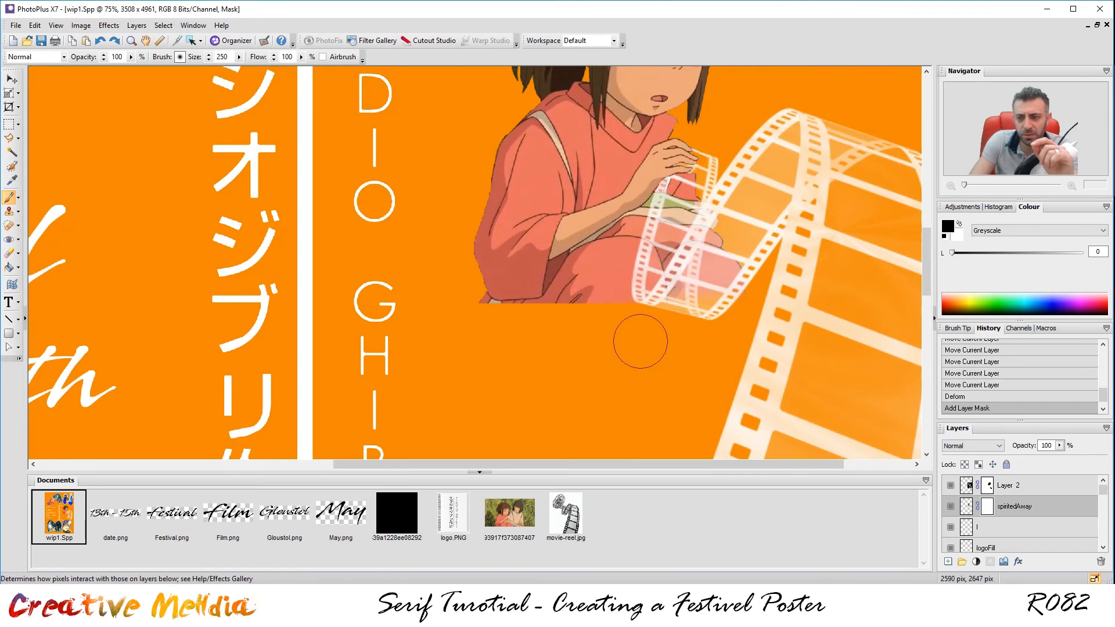
Paint black along the girl's bottom edge to fade it into the orange.
{"action": "mouse_move", "coordinate": [609, 336]}
{"action": "left_mouse_down"}
{"action": "mouse_move", "coordinate": [542, 326]}
{"action": "mouse_move", "coordinate": [534, 338]}
{"action": "mouse_move", "coordinate": [496, 336]}
{"action": "mouse_move", "coordinate": [481, 325]}
{"action": "left_mouse_up"}
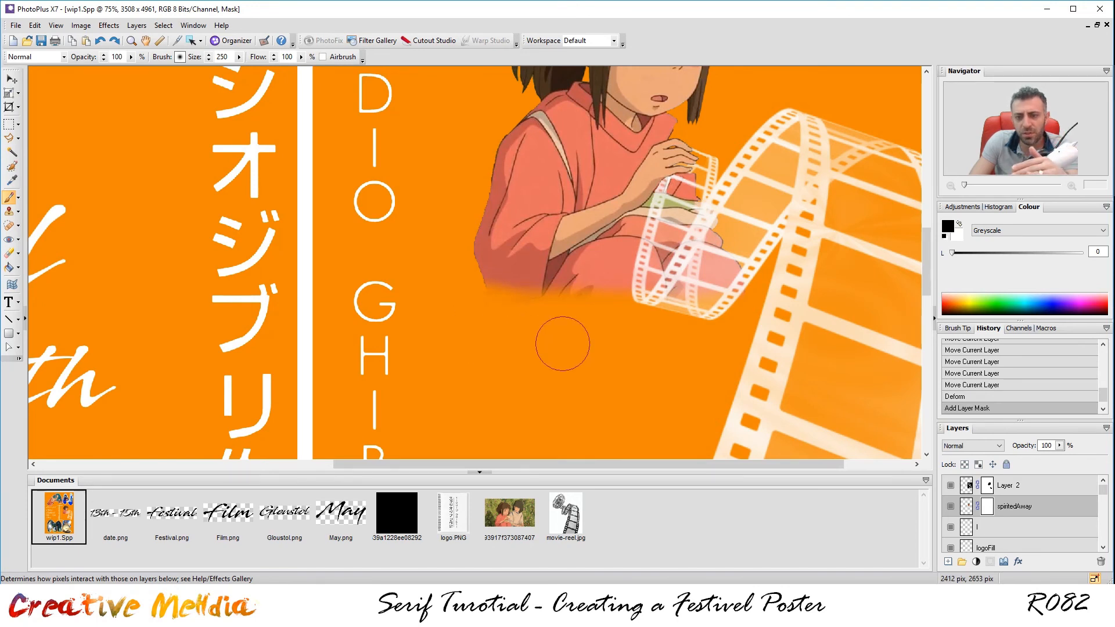
{"action": "mouse_move", "coordinate": [563, 323]}
{"action": "left_mouse_down"}
{"action": "mouse_move", "coordinate": [567, 334]}
{"action": "mouse_move", "coordinate": [490, 319]}
{"action": "left_mouse_up"}
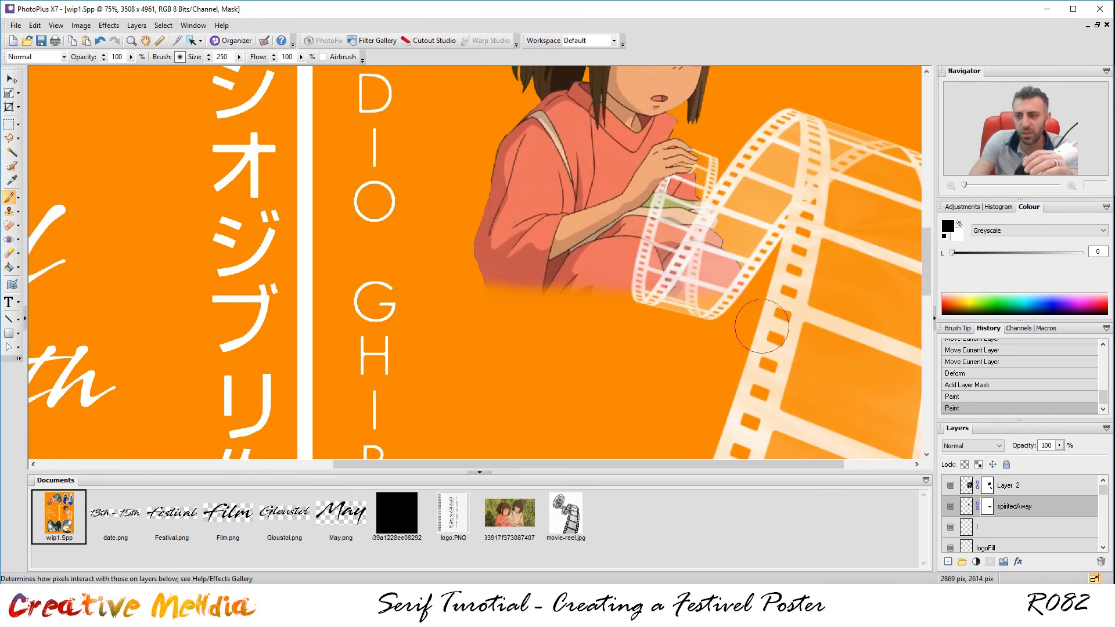
{"action": "left_click_drag", "start_coordinate": [772, 295], "coordinate": [765, 304]}
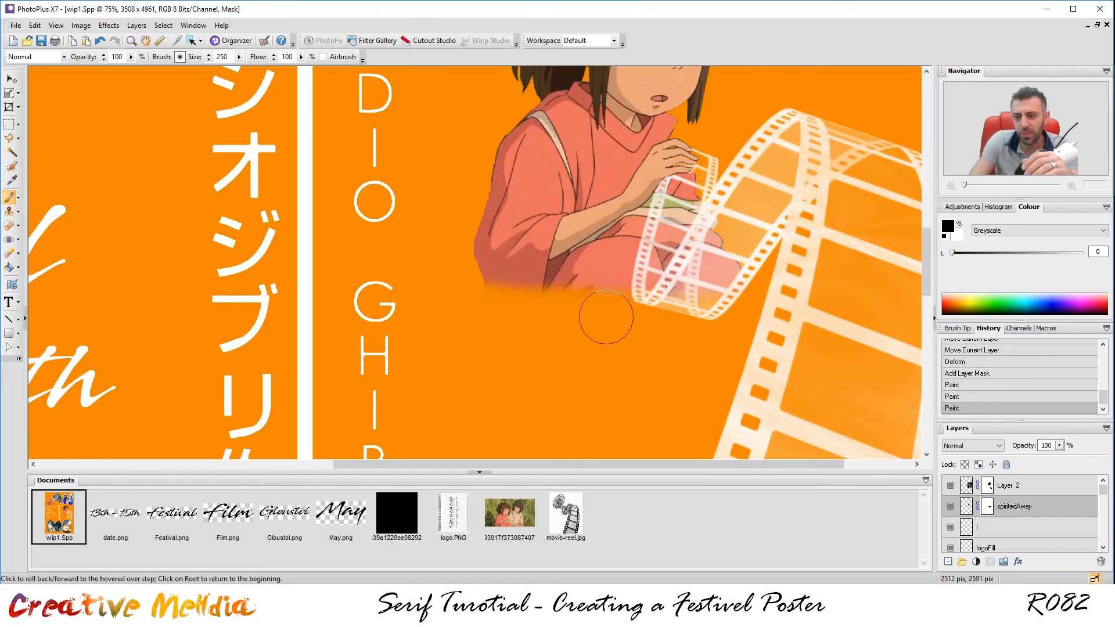
{"action": "left_click", "coordinate": [781, 316]}
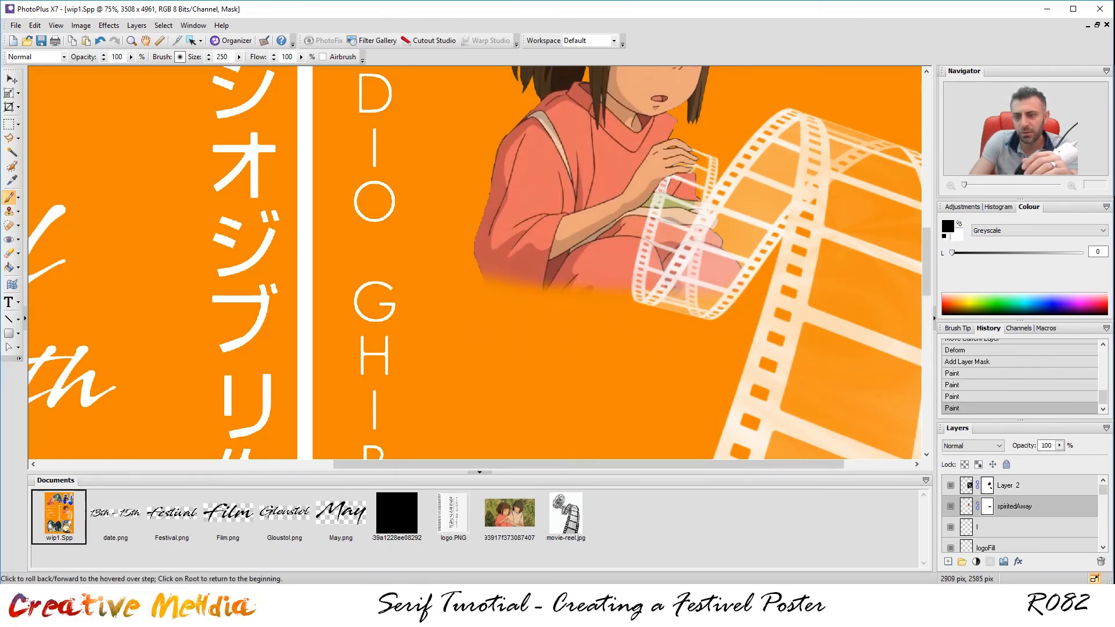
Scroll the poster view down and back up to inspect the film reel area.
{"action": "scroll", "coordinate": [766, 278], "scroll_direction": "down", "scroll_amount": 4}
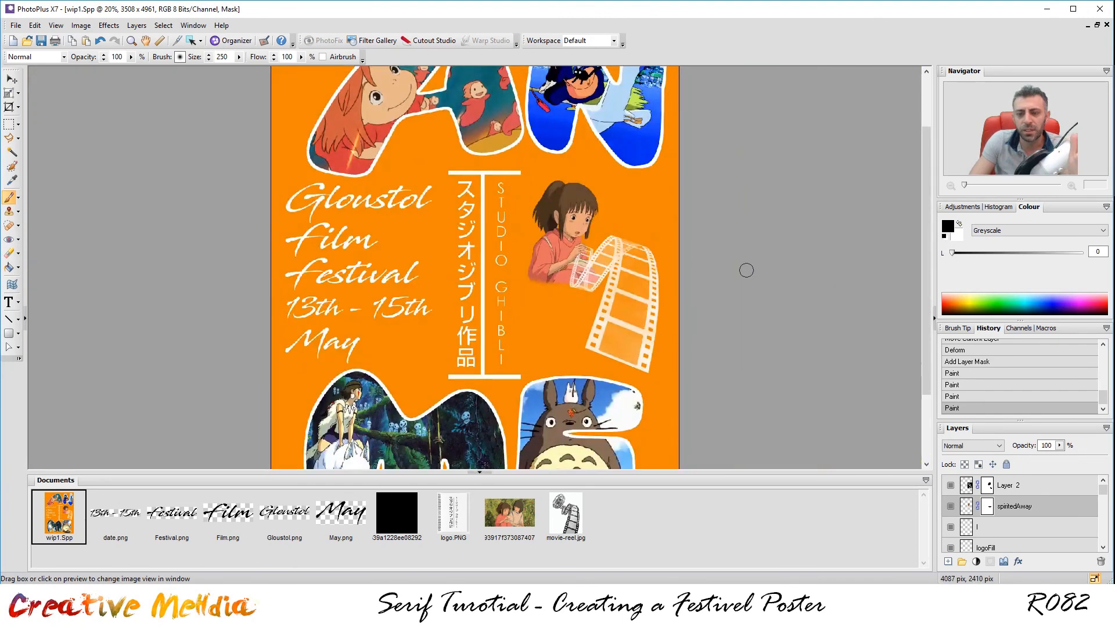
{"action": "scroll", "coordinate": [759, 285], "scroll_direction": "down", "scroll_amount": 1}
{"action": "scroll", "coordinate": [706, 259], "scroll_direction": "down", "scroll_amount": 1}
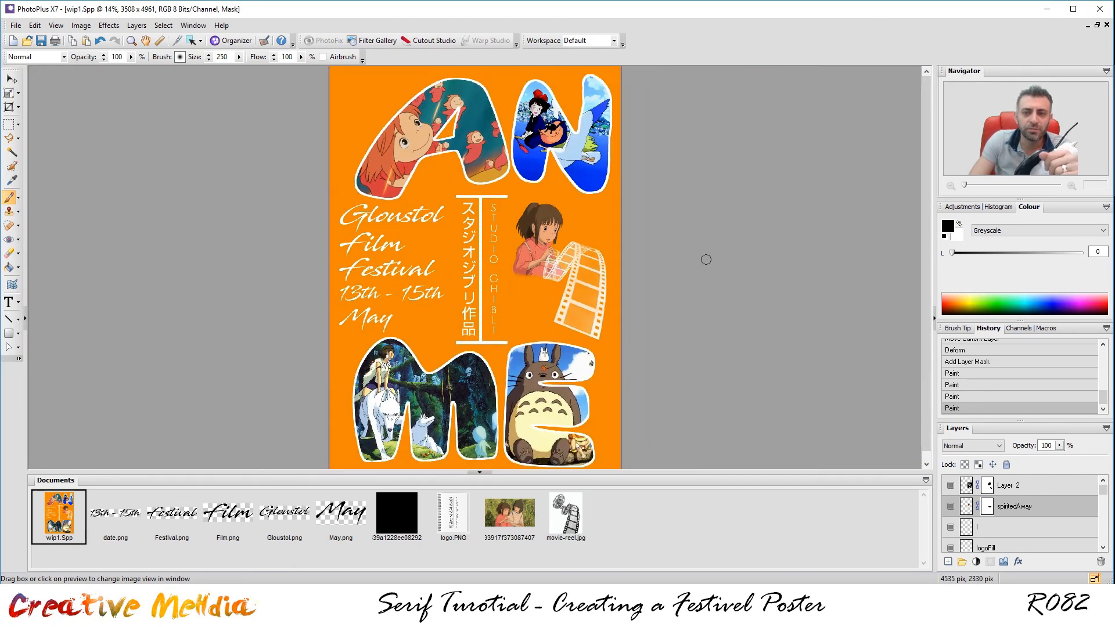
{"action": "scroll", "coordinate": [699, 259], "scroll_direction": "down", "scroll_amount": 1}
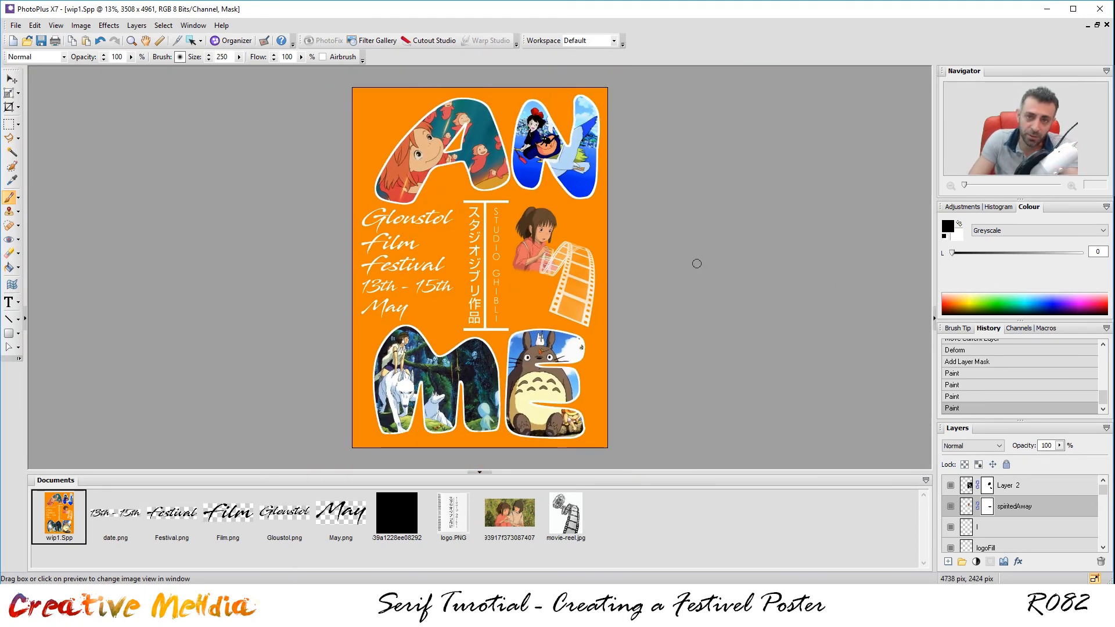
{"action": "scroll", "coordinate": [677, 262], "scroll_direction": "up", "scroll_amount": 5}
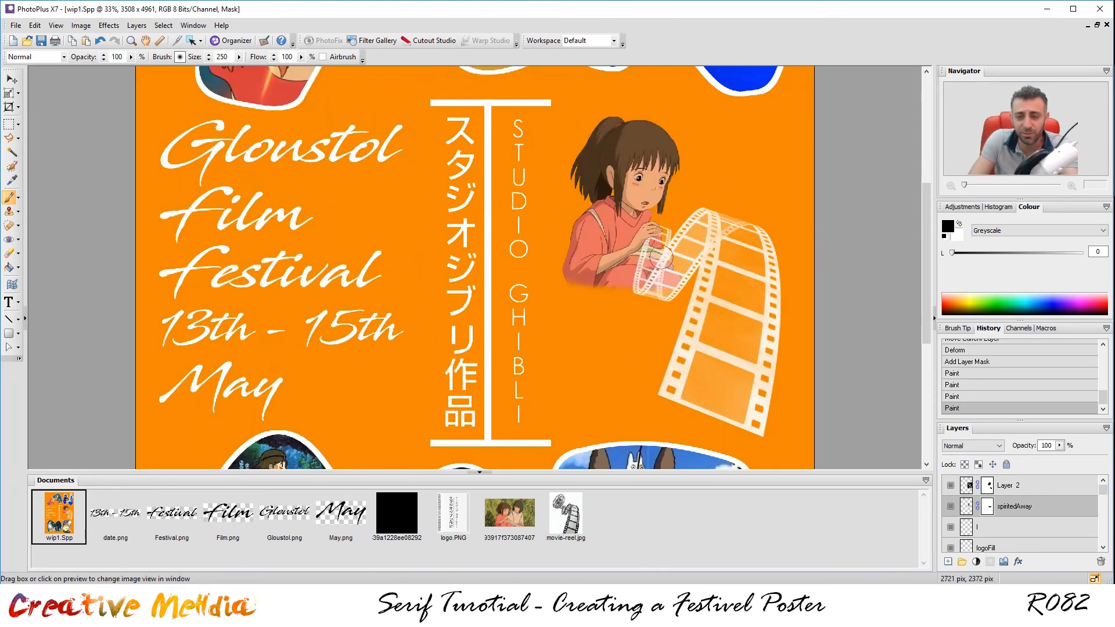
{"action": "scroll", "coordinate": [662, 258], "scroll_direction": "up", "scroll_amount": 1}
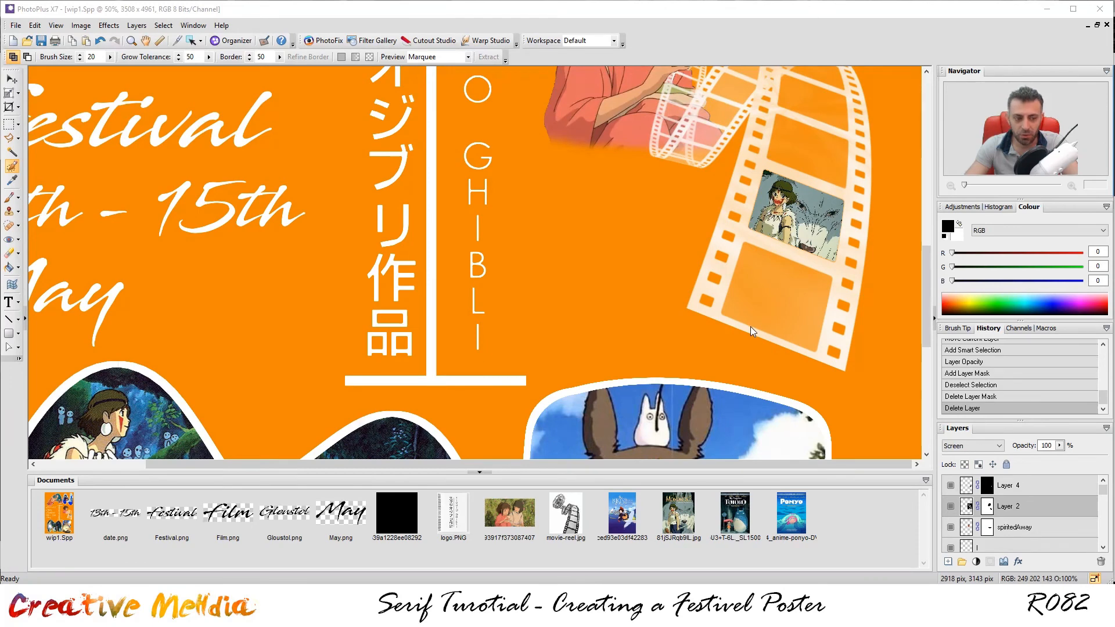
Look through the Kiki, Mononoke, Totoro and Ponyo poster images.
{"action": "left_click", "coordinate": [633, 517]}
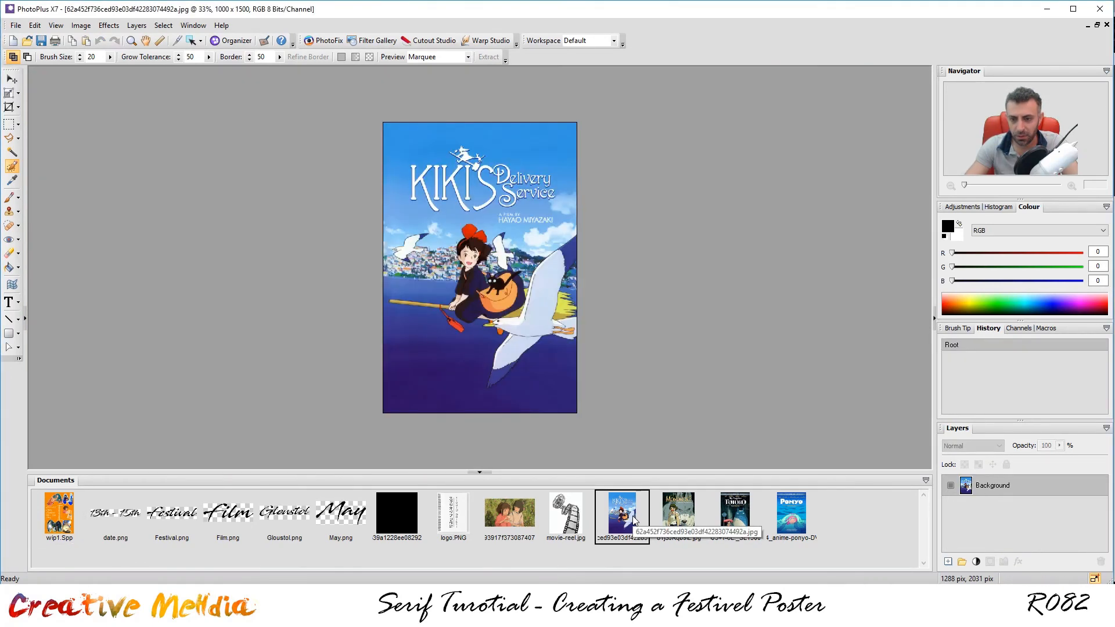
{"action": "left_click", "coordinate": [689, 518]}
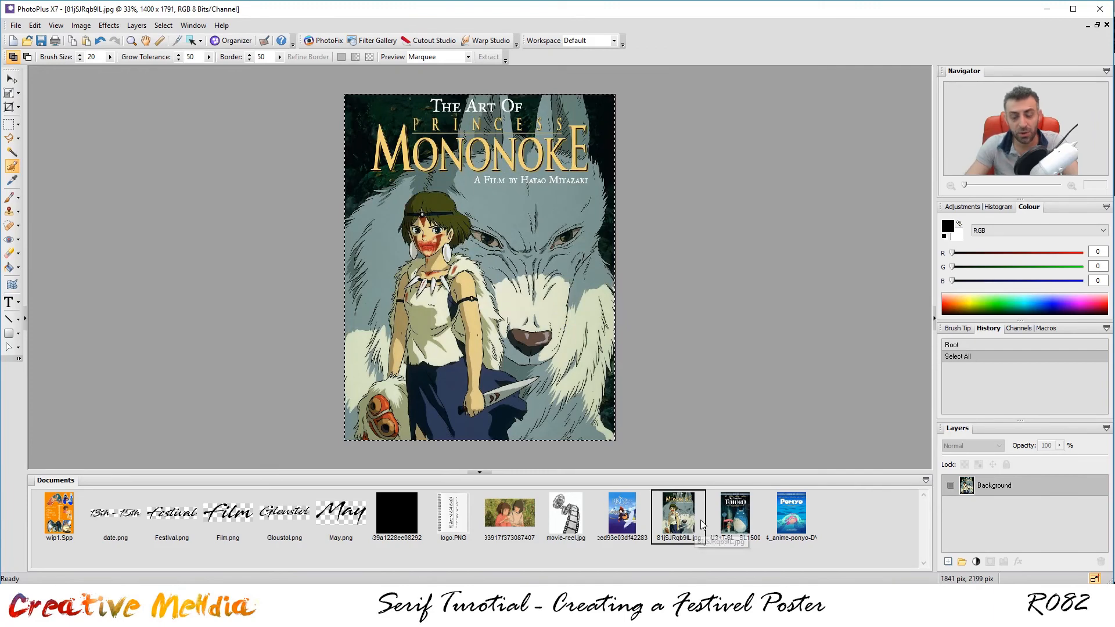
{"action": "left_click", "coordinate": [735, 512]}
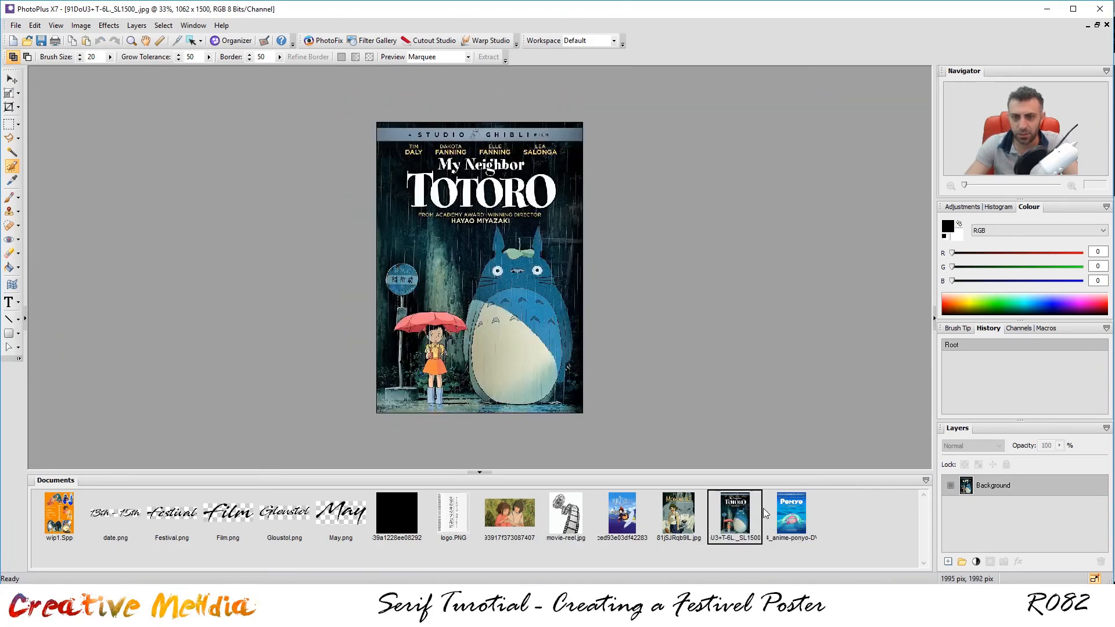
{"action": "left_click", "coordinate": [794, 516]}
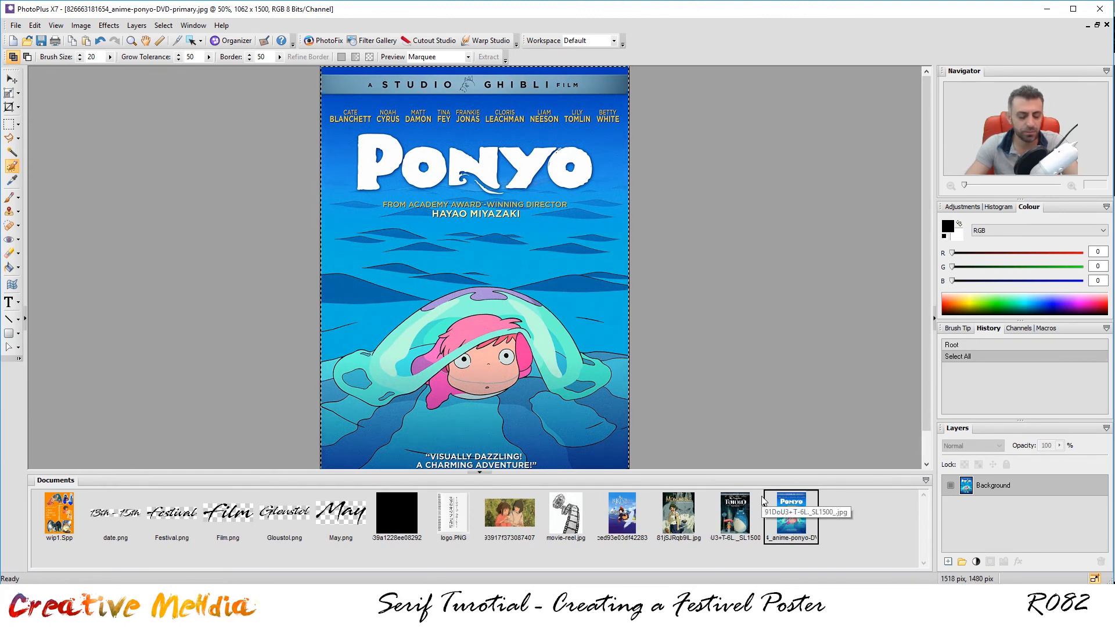
Select the whole Ponyo image, then return to the wip1.Spp poster.
{"action": "key", "text": "ctrl+d"}
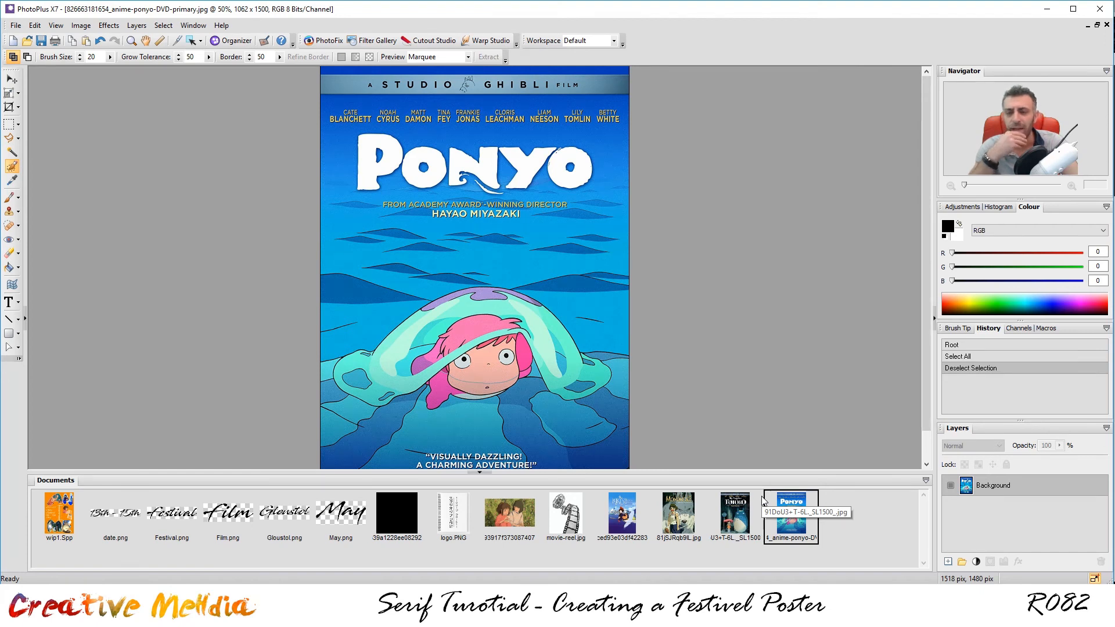
{"action": "key", "text": "ctrl+a"}
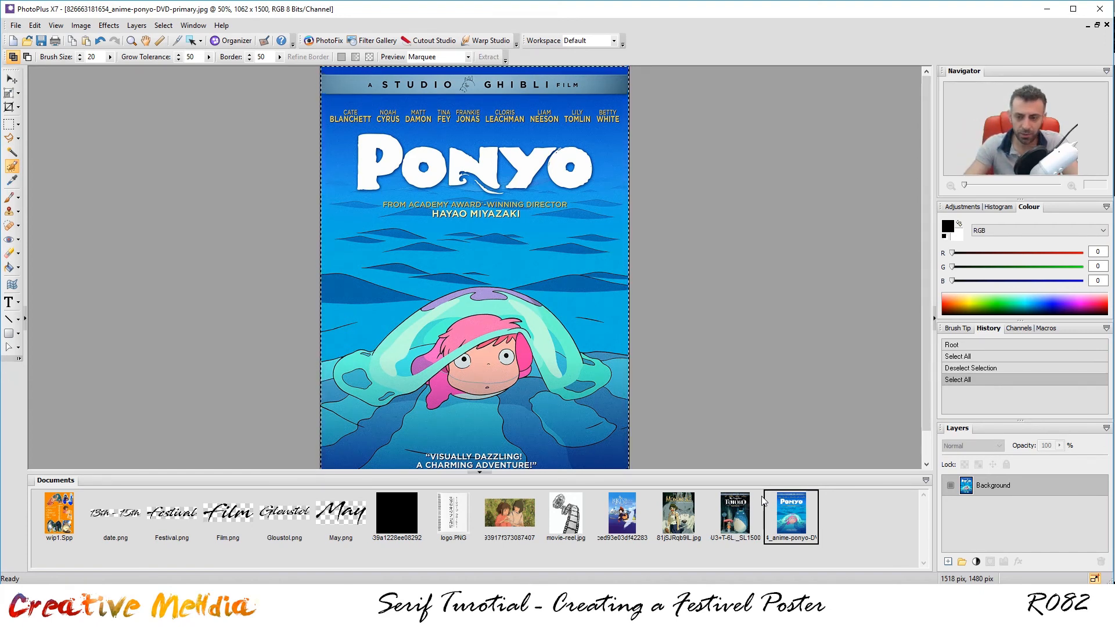
{"action": "left_click", "coordinate": [65, 525]}
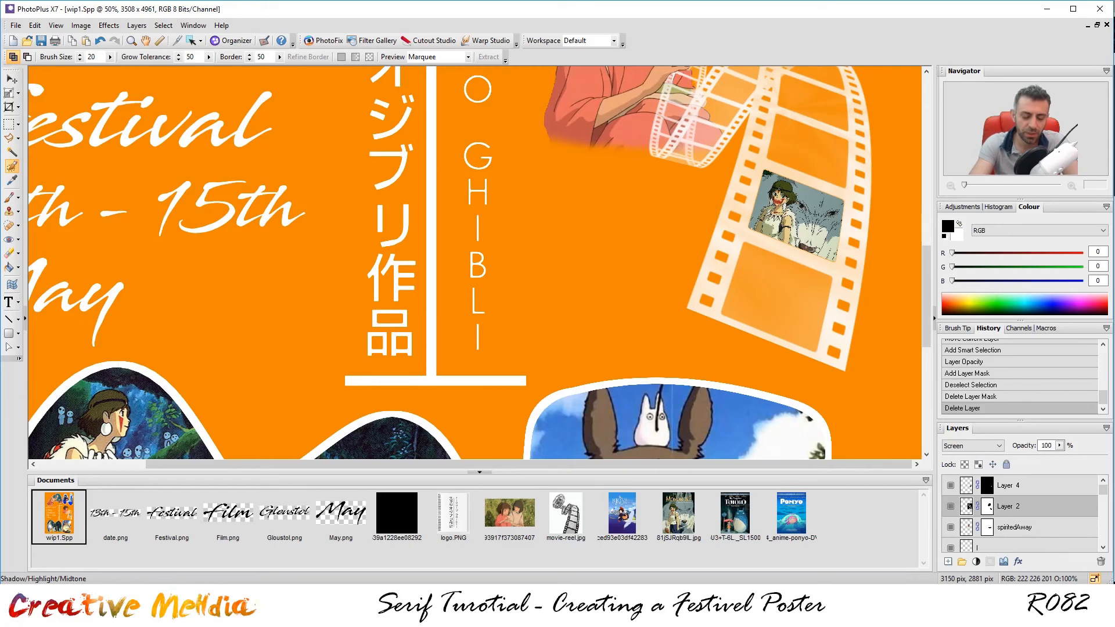
Paste Ponyo as a new layer, shrink it, move it above Layer 4, and rotate it to match the reel.
{"action": "key", "text": "ctrl+v"}
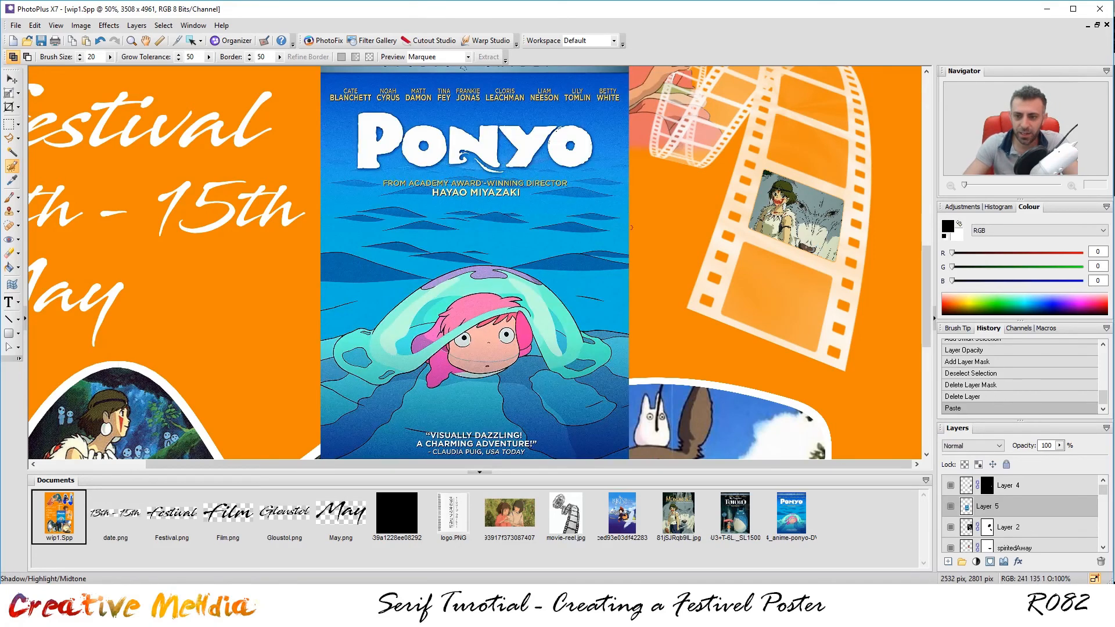
{"action": "scroll", "coordinate": [549, 253], "scroll_direction": "down", "scroll_amount": 1}
{"action": "left_click", "coordinate": [9, 93]}
{"action": "left_click_drag", "start_coordinate": [545, 270], "coordinate": [720, 281]}
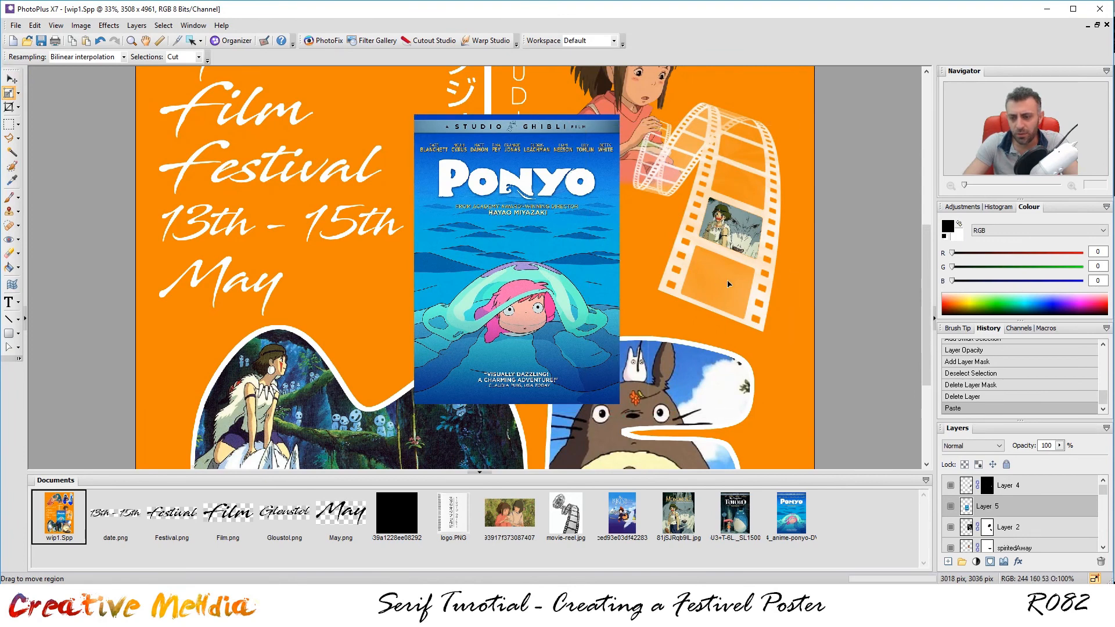
{"action": "left_click_drag", "start_coordinate": [798, 133], "coordinate": [745, 208]}
{"action": "left_click_drag", "start_coordinate": [686, 310], "coordinate": [757, 271]}
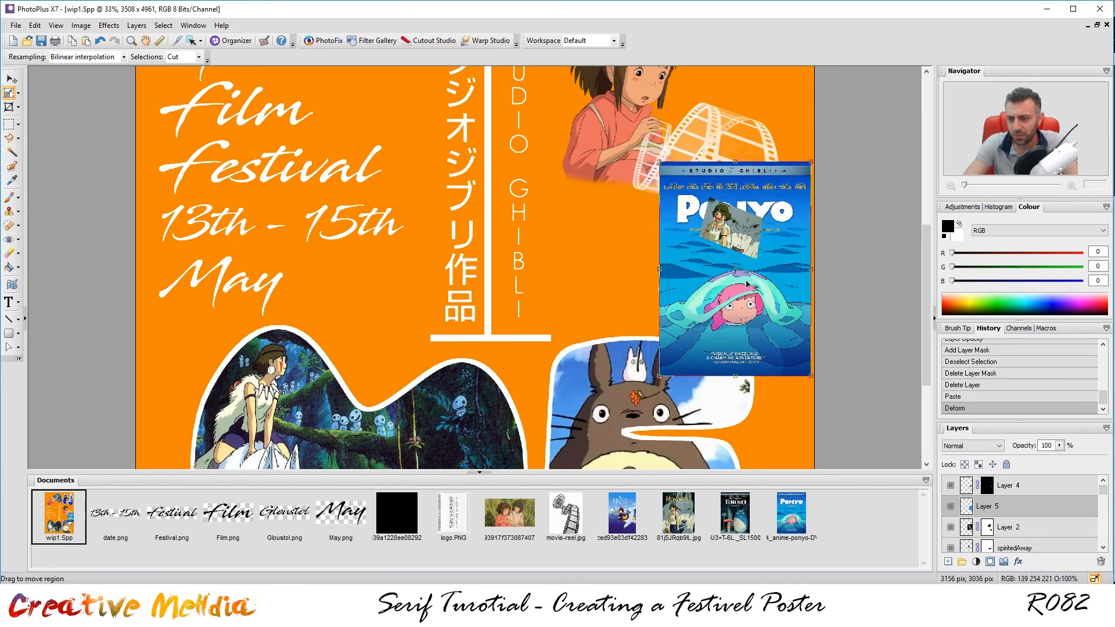
{"action": "mouse_move", "coordinate": [1020, 504]}
{"action": "left_mouse_down"}
{"action": "mouse_move", "coordinate": [1021, 479]}
{"action": "mouse_move", "coordinate": [1042, 456]}
{"action": "mouse_move", "coordinate": [1029, 456]}
{"action": "left_mouse_up"}
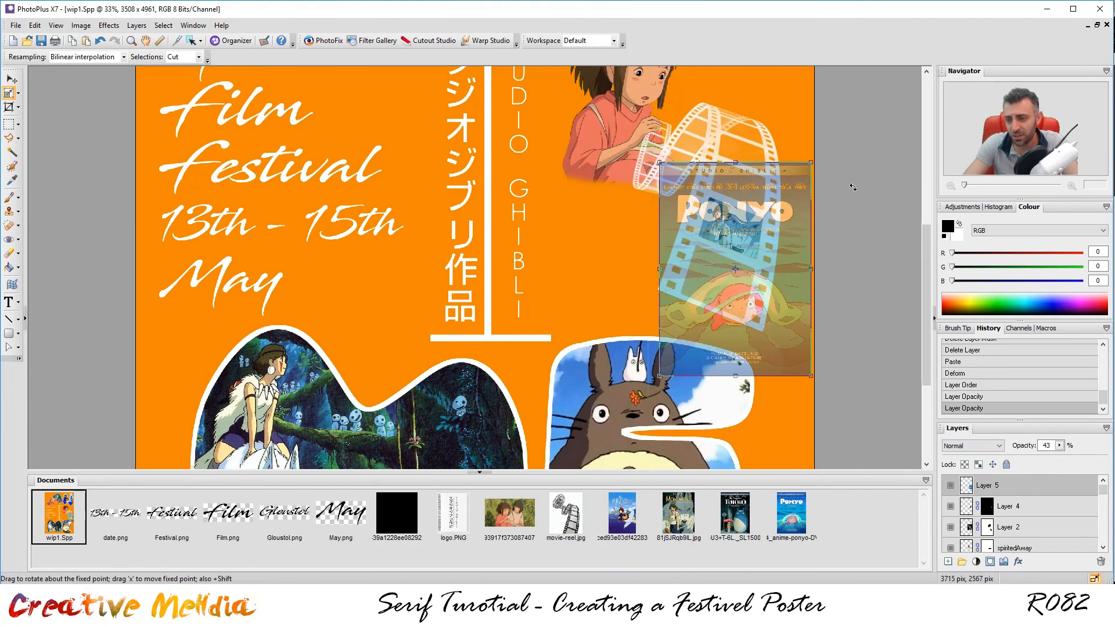
{"action": "left_click_drag", "start_coordinate": [822, 167], "coordinate": [841, 284]}
Fine-tune the Ponyo poster's size and position over the reel's second frame.
{"action": "scroll", "coordinate": [836, 302], "scroll_direction": "up", "scroll_amount": 2}
{"action": "scroll", "coordinate": [838, 305], "scroll_direction": "down", "scroll_amount": 1}
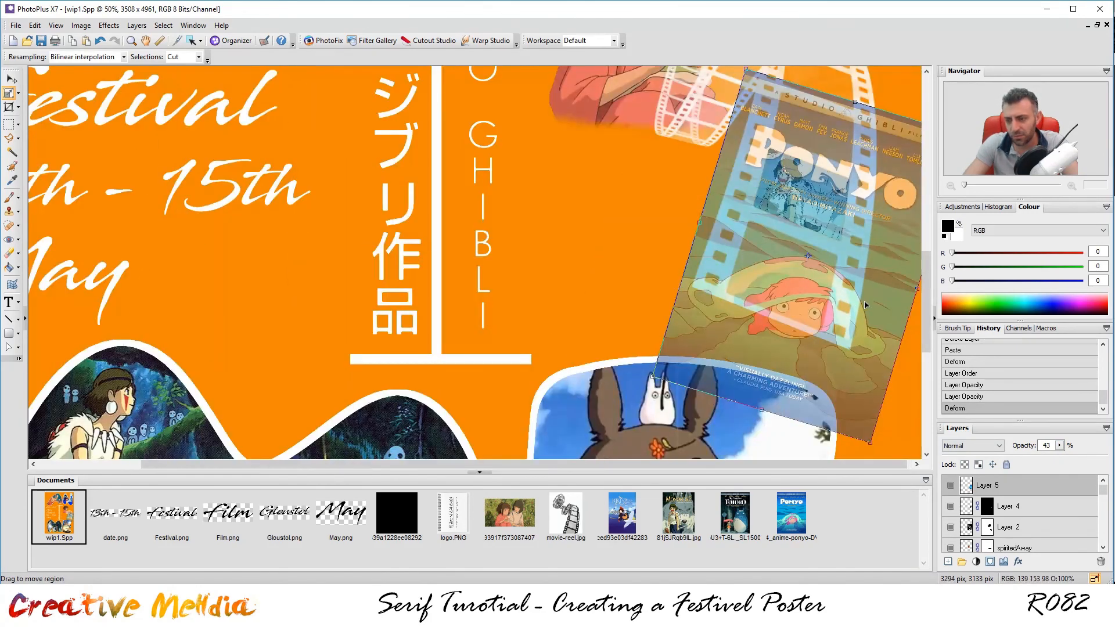
{"action": "left_click_drag", "start_coordinate": [819, 466], "coordinate": [824, 466]}
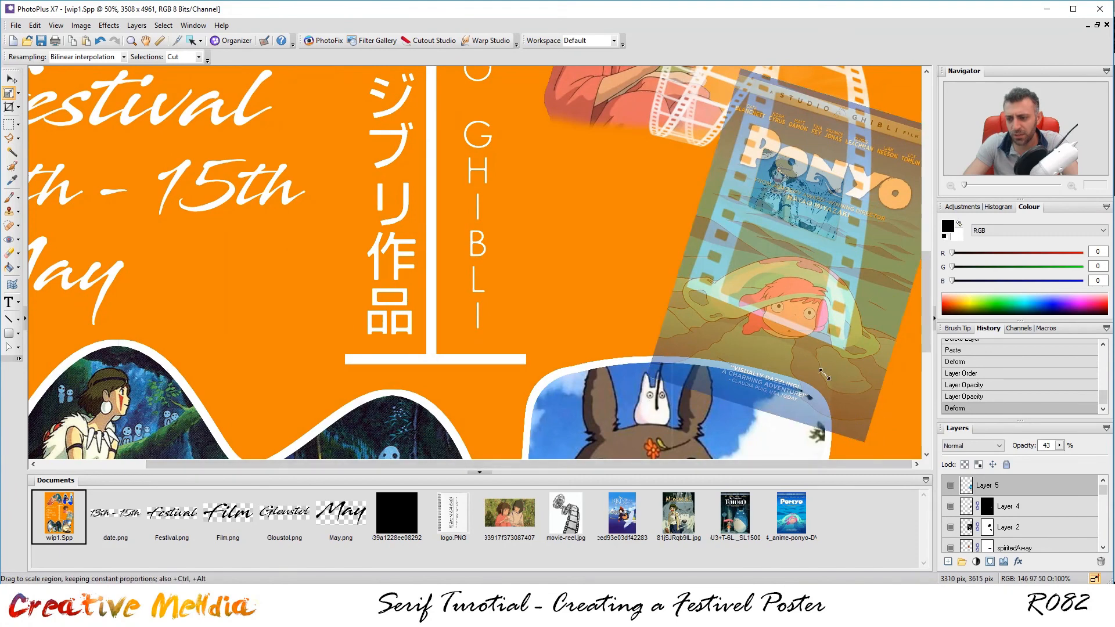
{"action": "mouse_move", "coordinate": [820, 317]}
{"action": "left_mouse_down"}
{"action": "mouse_move", "coordinate": [836, 355]}
{"action": "mouse_move", "coordinate": [821, 382]}
{"action": "mouse_move", "coordinate": [810, 331]}
{"action": "left_mouse_up"}
{"action": "left_click_drag", "start_coordinate": [770, 256], "coordinate": [755, 298]}
{"action": "left_click_drag", "start_coordinate": [822, 364], "coordinate": [813, 352]}
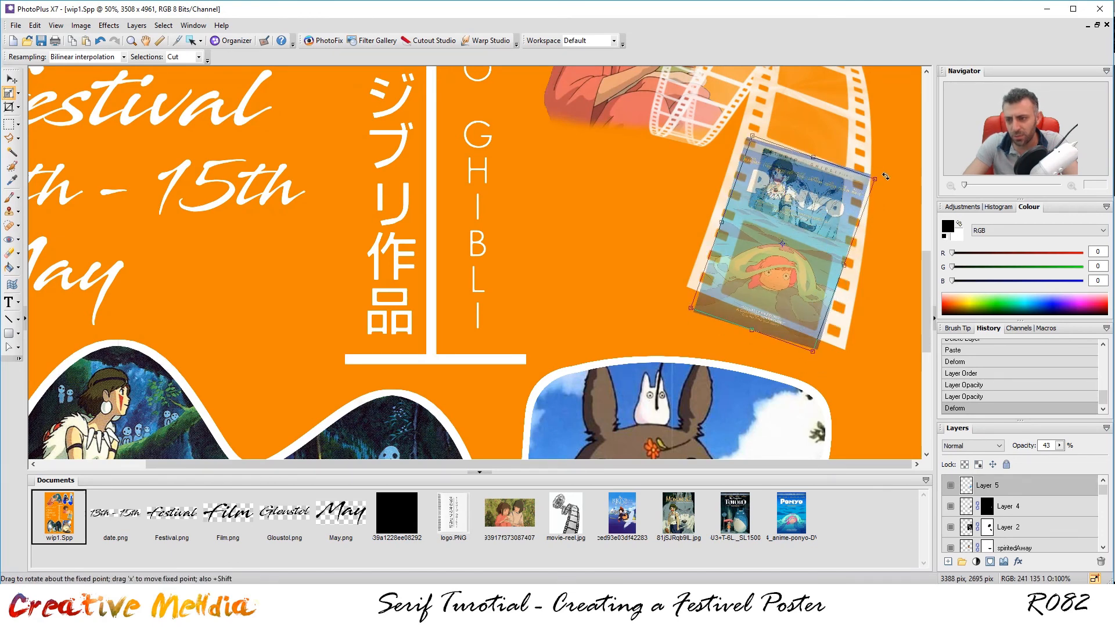
{"action": "left_click_drag", "start_coordinate": [819, 243], "coordinate": [823, 267]}
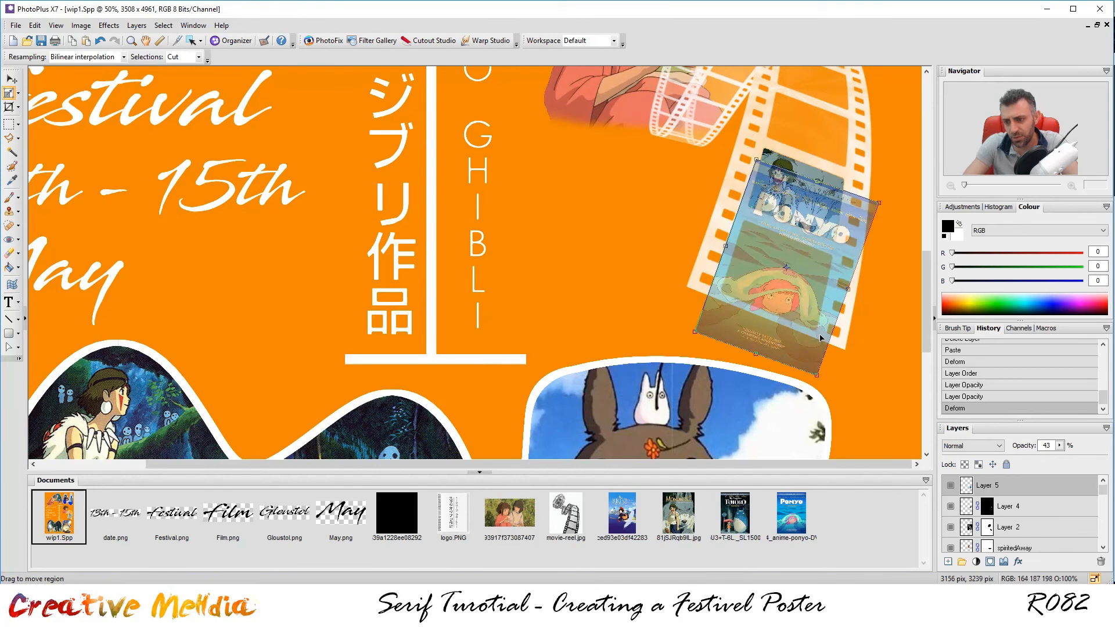
{"action": "left_click_drag", "start_coordinate": [811, 319], "coordinate": [811, 305]}
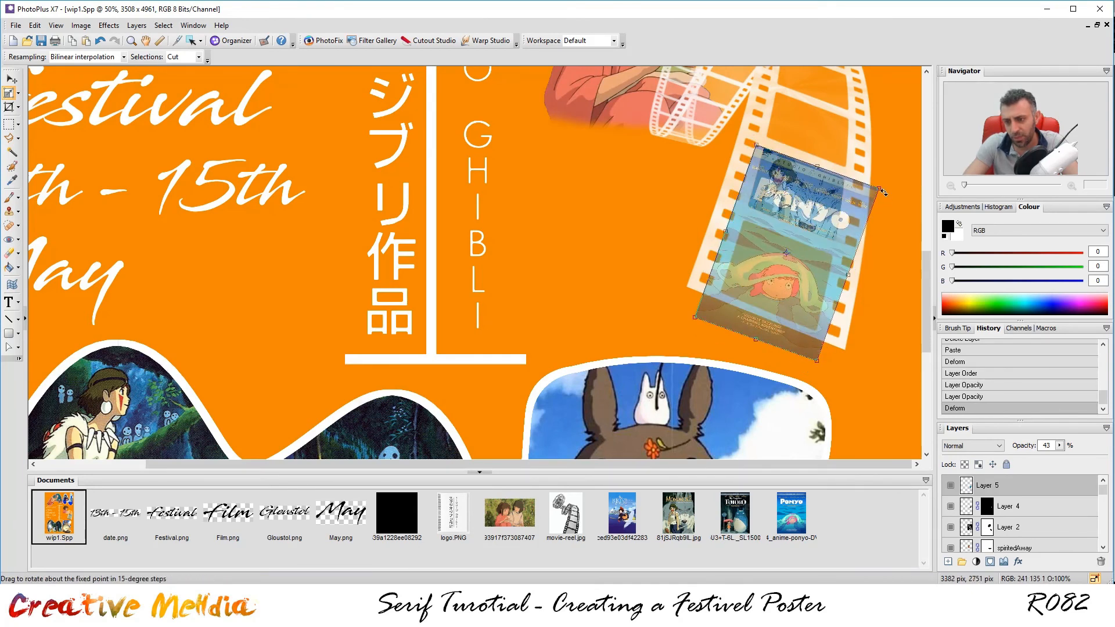
{"action": "left_click_drag", "start_coordinate": [882, 185], "coordinate": [878, 195]}
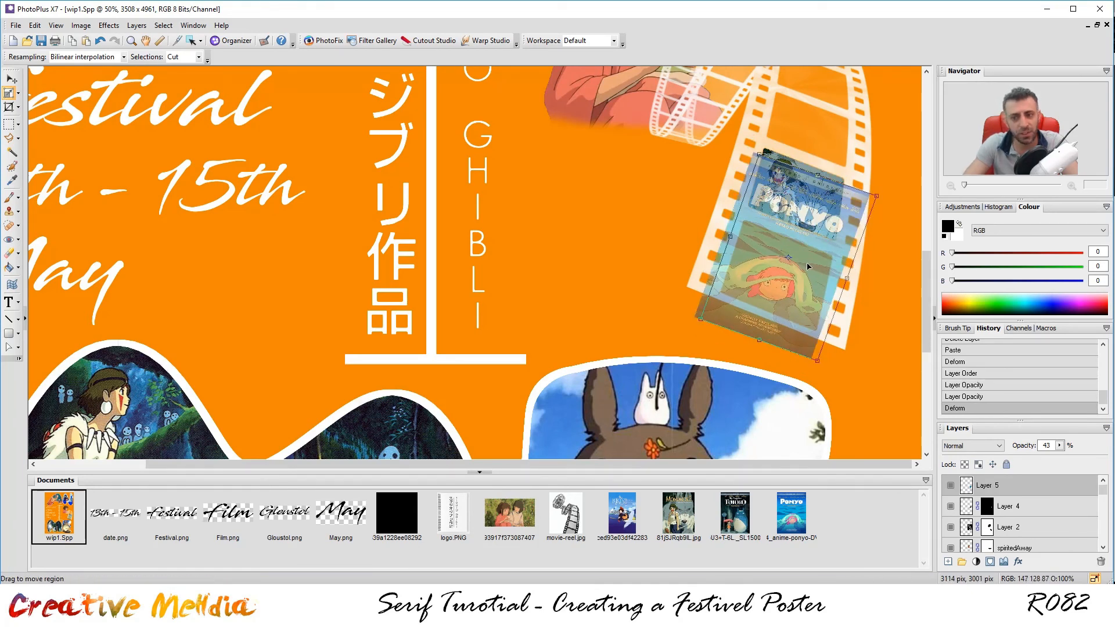
{"action": "left_click_drag", "start_coordinate": [877, 197], "coordinate": [870, 203]}
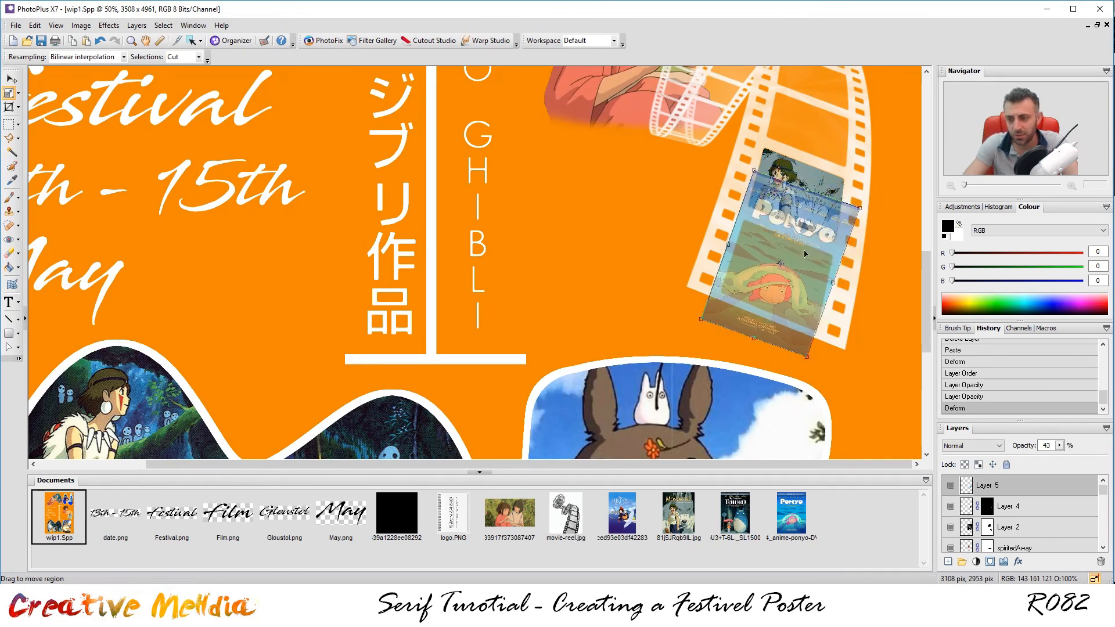
{"action": "left_click_drag", "start_coordinate": [809, 251], "coordinate": [812, 252]}
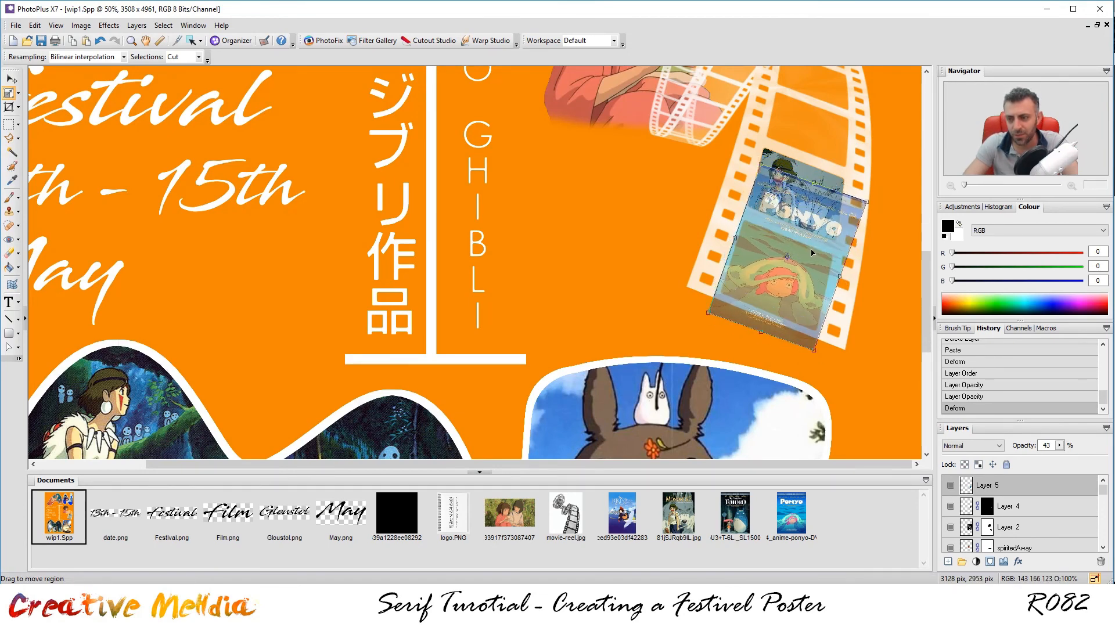
On Layer 2, smart-select the window of the film reel's second frame.
{"action": "left_click", "coordinate": [10, 127]}
{"action": "left_click", "coordinate": [1059, 446]}
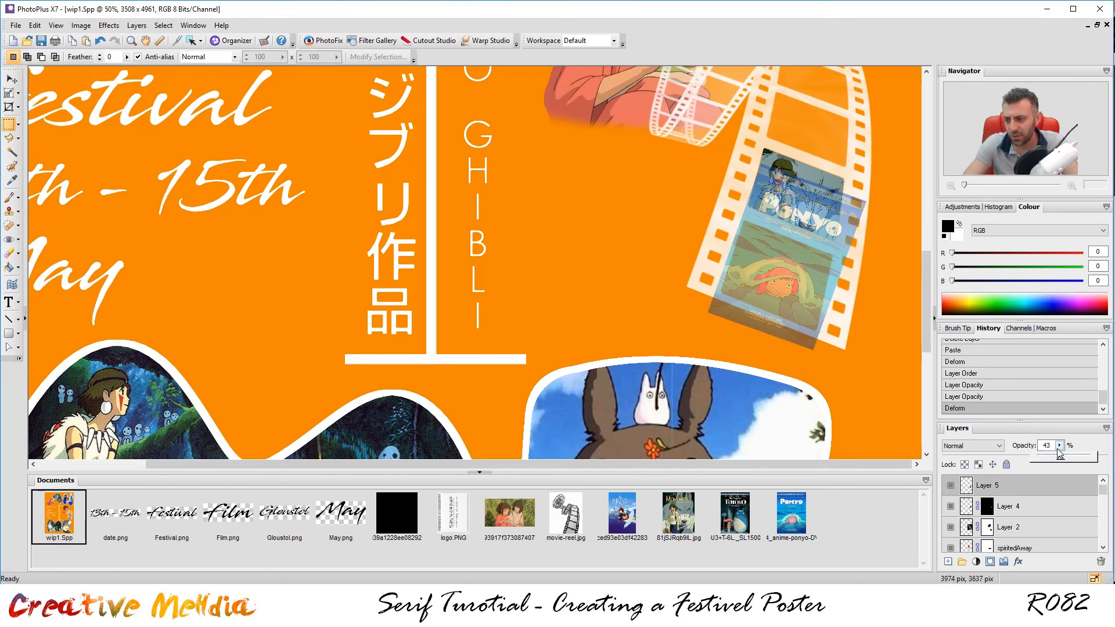
{"action": "left_click", "coordinate": [10, 170]}
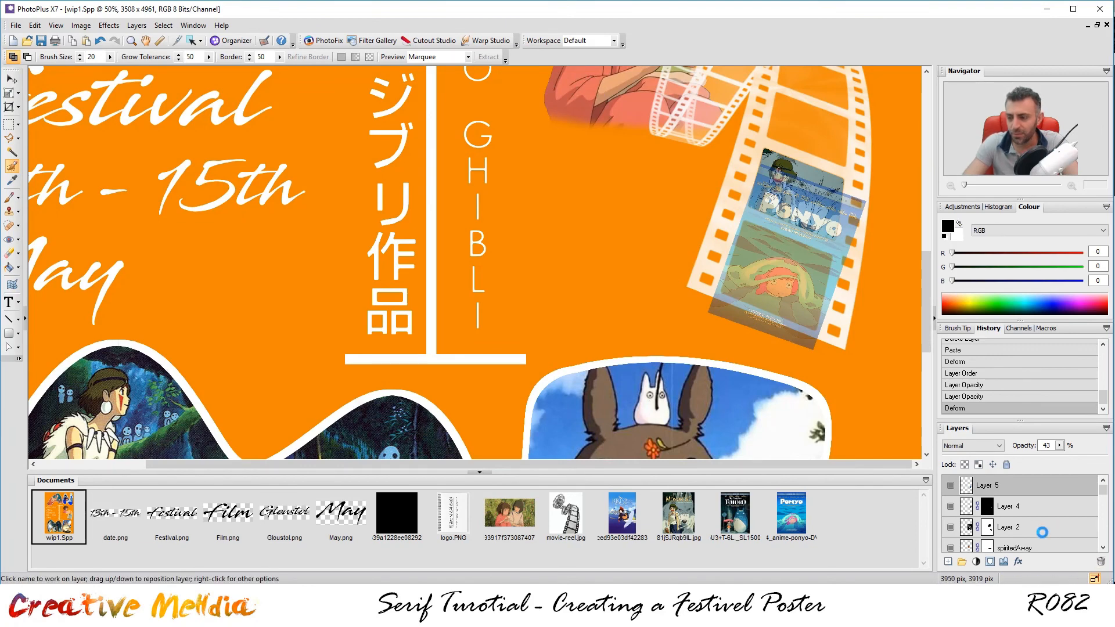
{"action": "left_click", "coordinate": [994, 533]}
{"action": "left_click", "coordinate": [951, 527]}
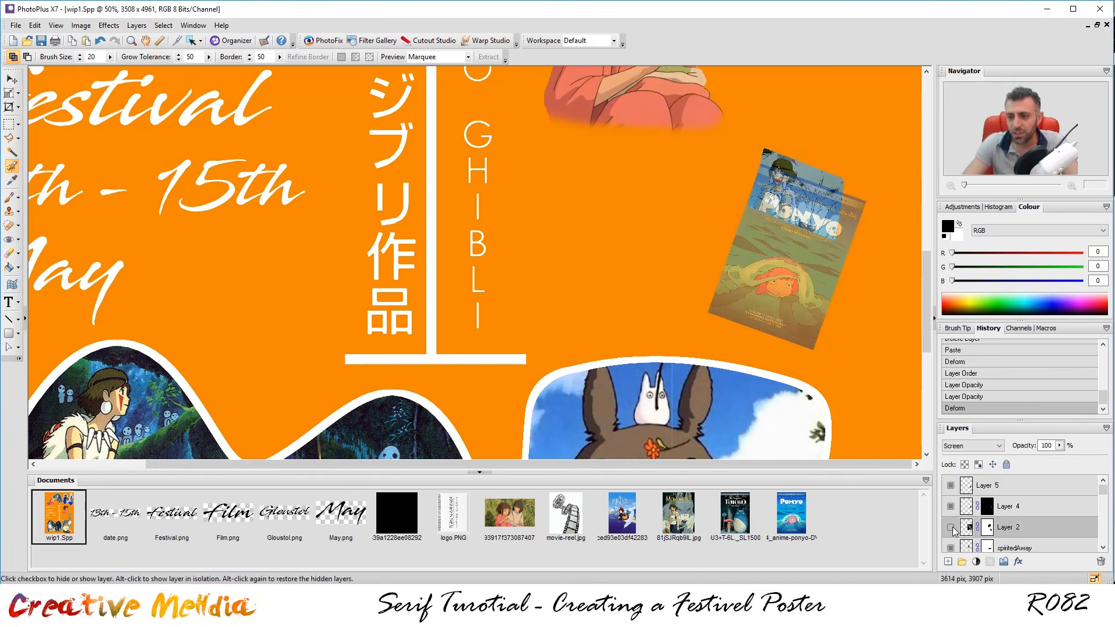
{"action": "left_click", "coordinate": [950, 528]}
{"action": "left_click_drag", "start_coordinate": [796, 263], "coordinate": [788, 279]}
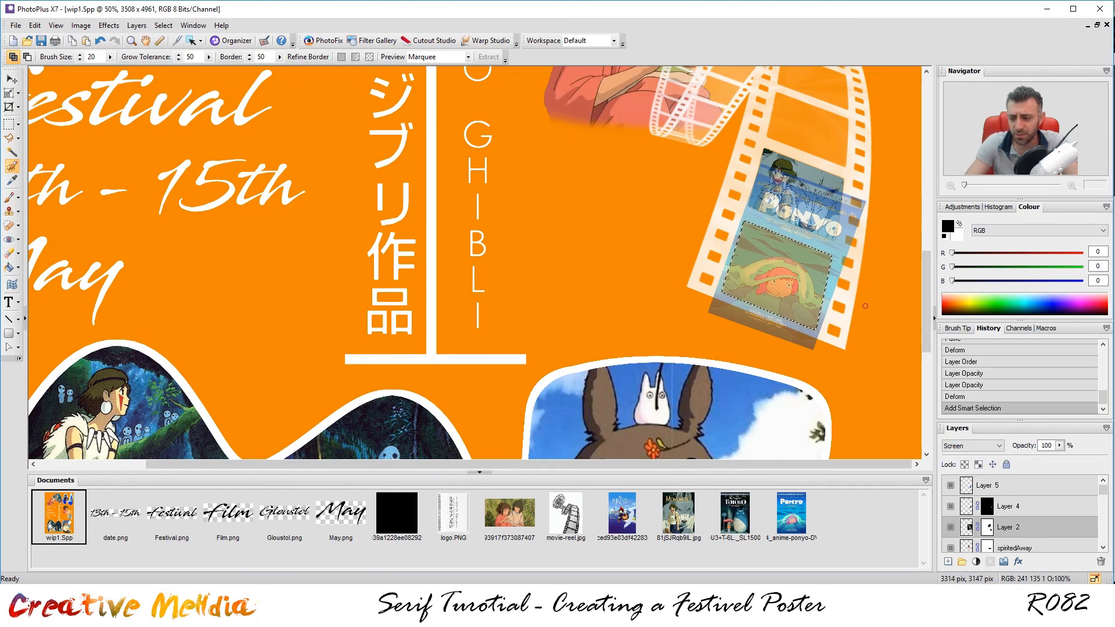
Set Layer 5 (Ponyo) to 100% opacity and add a layer mask from the frame selection.
{"action": "left_click", "coordinate": [1021, 488]}
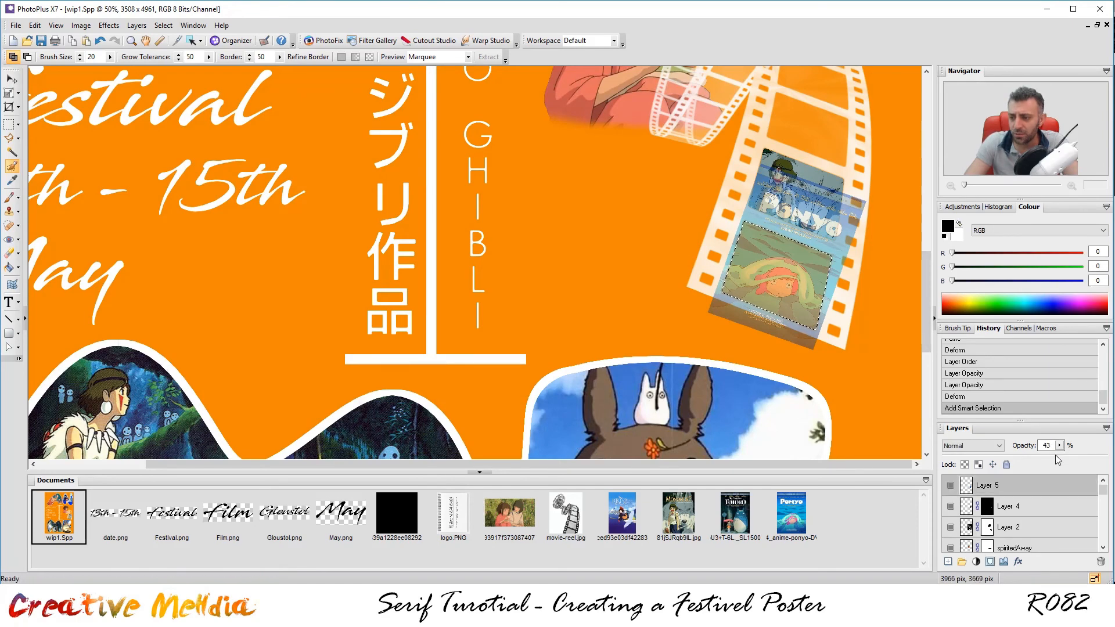
{"action": "left_click", "coordinate": [1060, 446]}
{"action": "left_click_drag", "start_coordinate": [1062, 460], "coordinate": [1097, 459]}
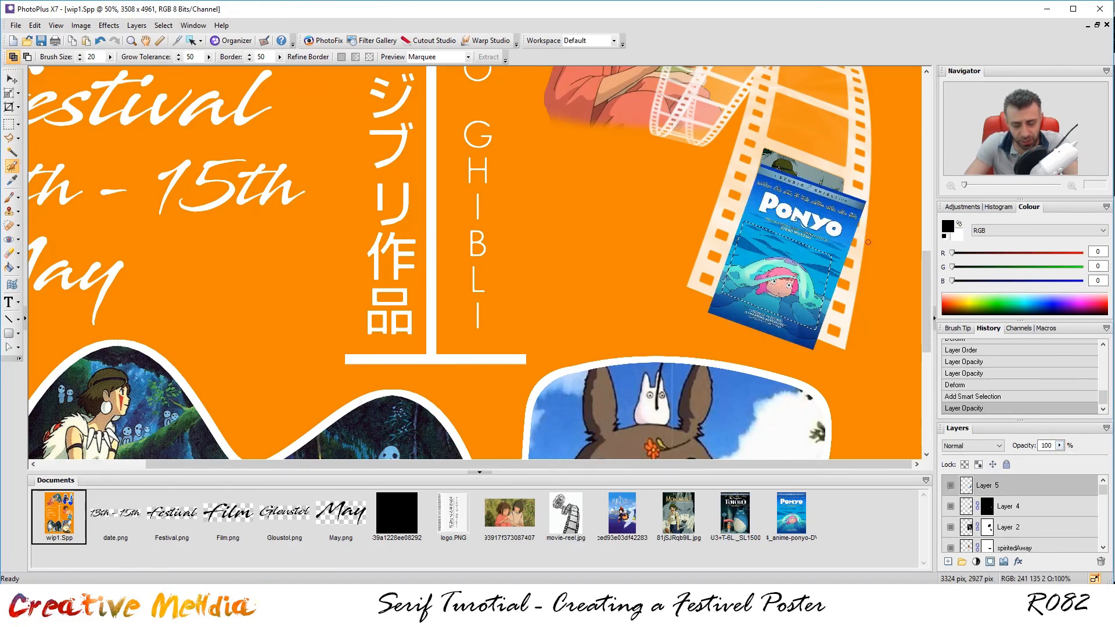
{"action": "left_click", "coordinate": [989, 561]}
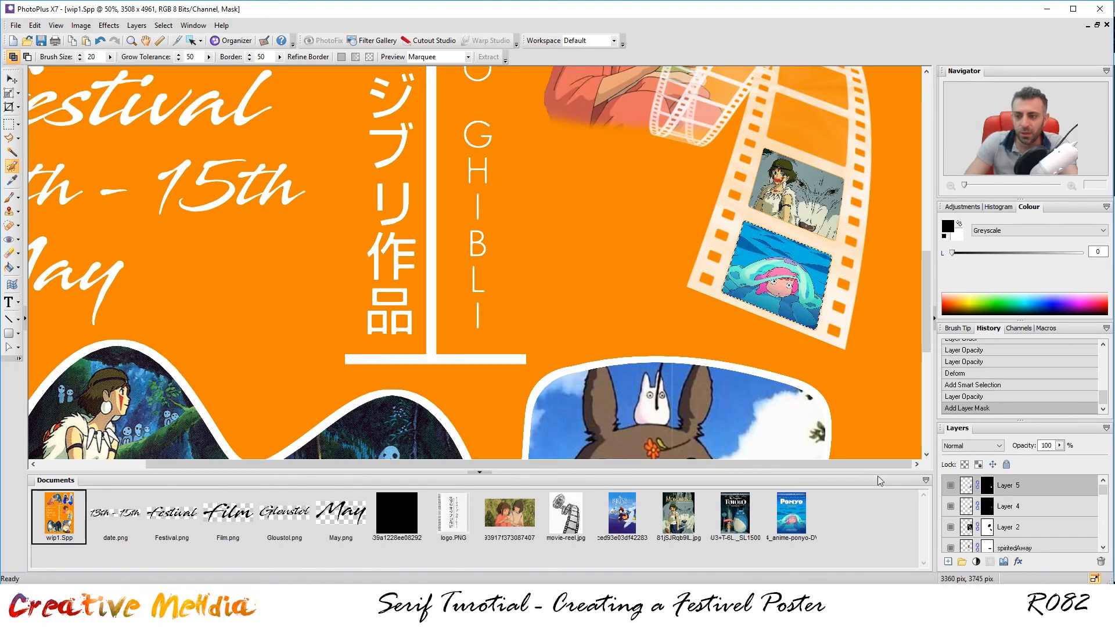
Deselect with the Rectangle Selection tool and zoom in to inspect the framed Ponyo image.
{"action": "left_click", "coordinate": [8, 123]}
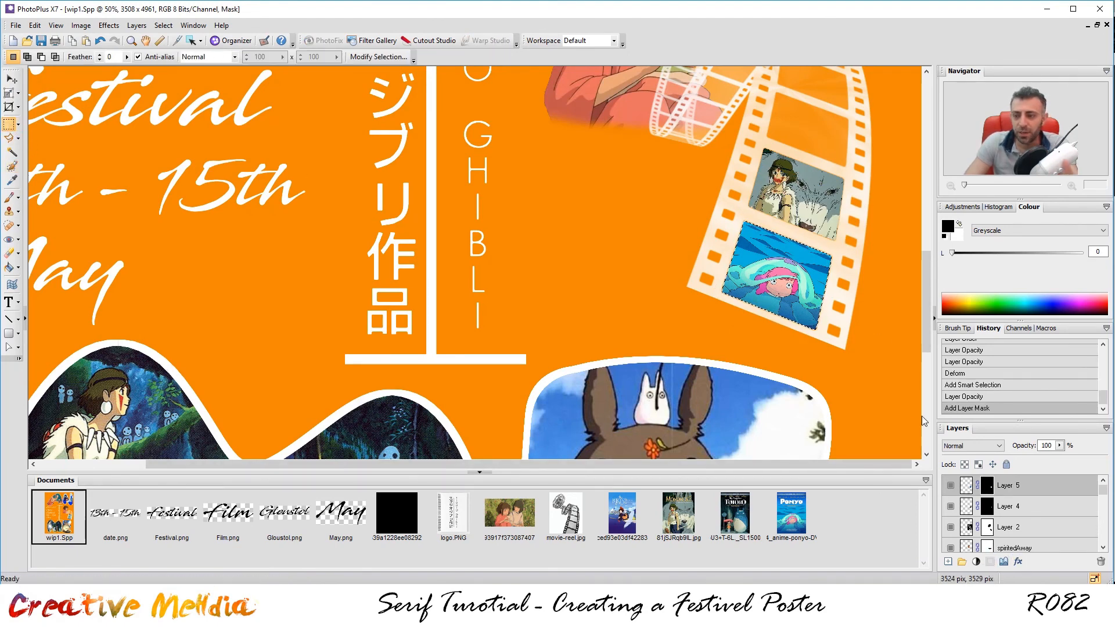
{"action": "left_click", "coordinate": [856, 372]}
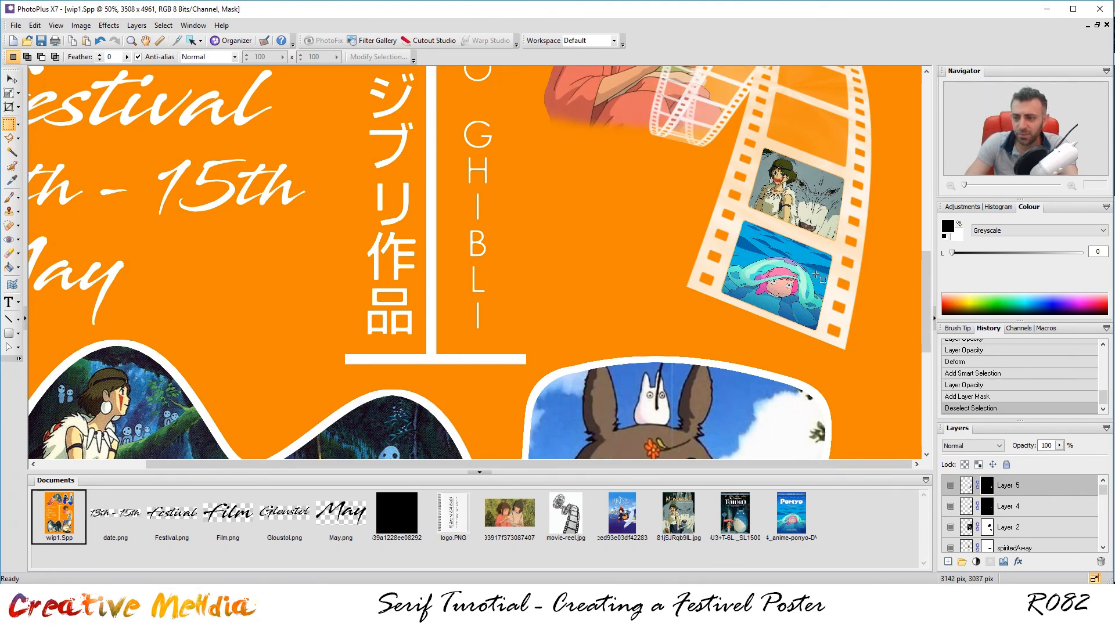
{"action": "scroll", "coordinate": [827, 139], "scroll_direction": "down", "scroll_amount": 2}
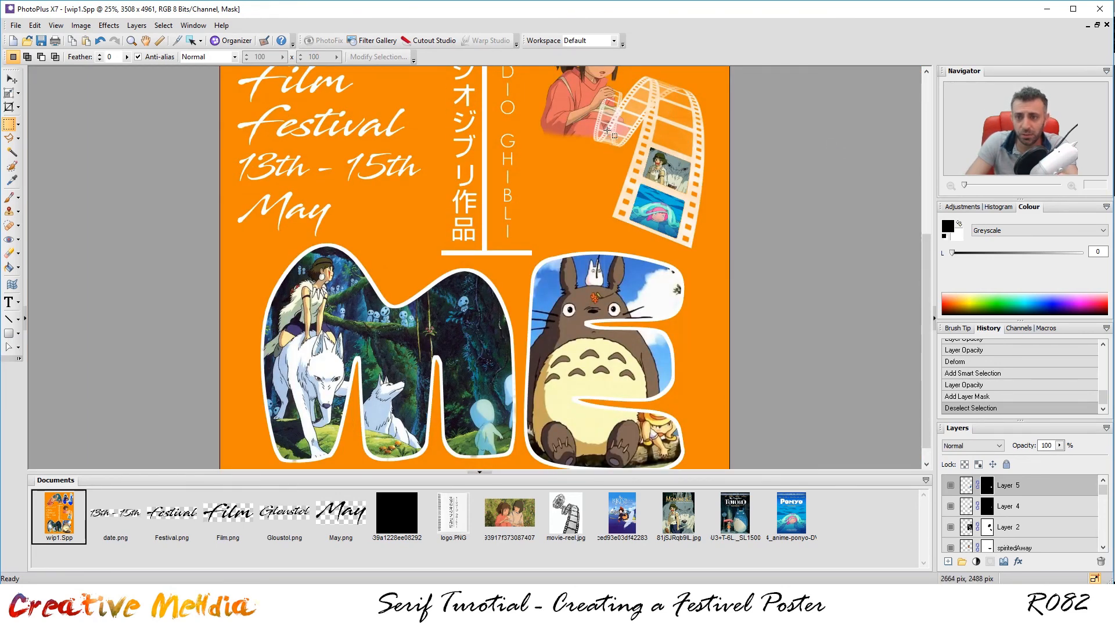
{"action": "scroll", "coordinate": [609, 103], "scroll_direction": "up", "scroll_amount": 2}
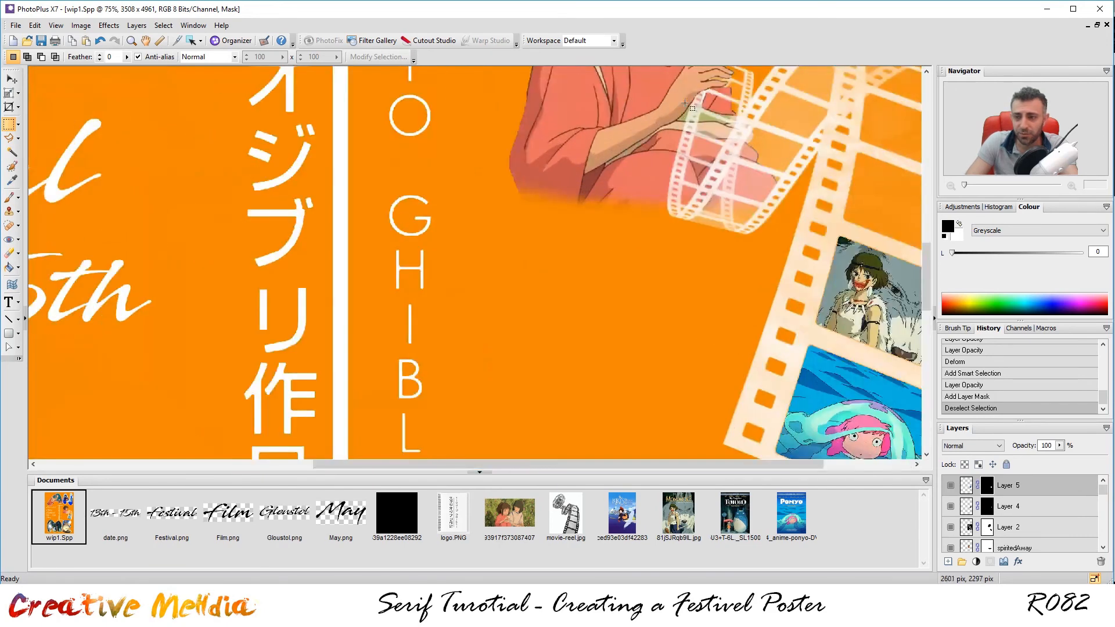
{"action": "scroll", "coordinate": [726, 96], "scroll_direction": "up", "scroll_amount": 1}
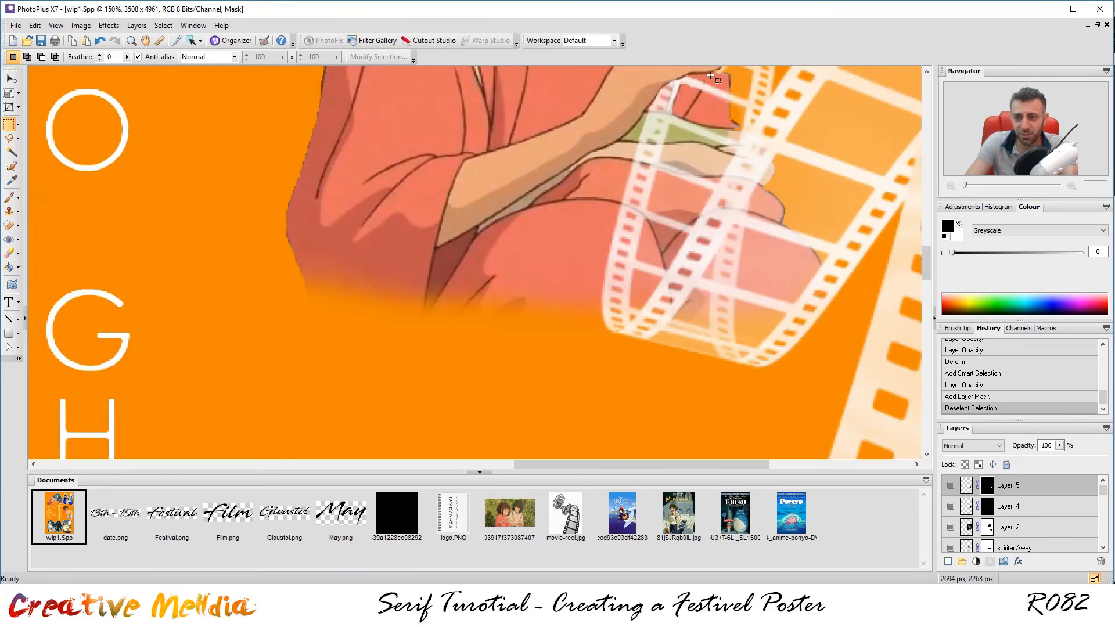
{"action": "scroll", "coordinate": [711, 75], "scroll_direction": "down", "scroll_amount": 3}
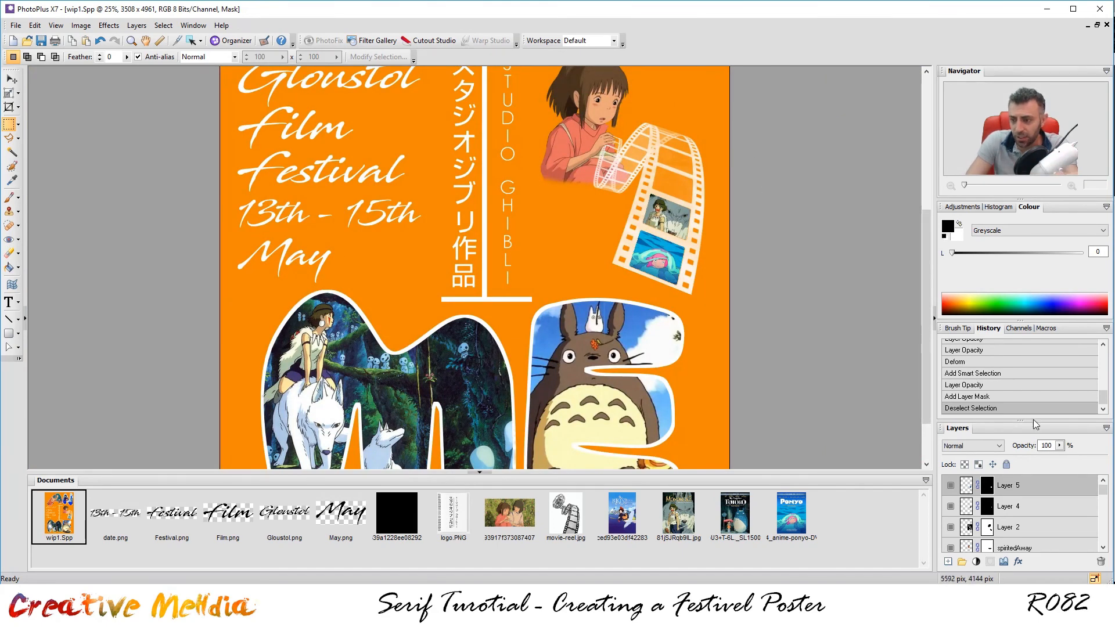
Compare Layers 4 and 5, then lower the Ponyo layer's opacity to about 73.
{"action": "left_click", "coordinate": [1038, 503]}
{"action": "left_click", "coordinate": [1037, 485]}
{"action": "scroll", "coordinate": [607, 247], "scroll_direction": "up", "scroll_amount": 2}
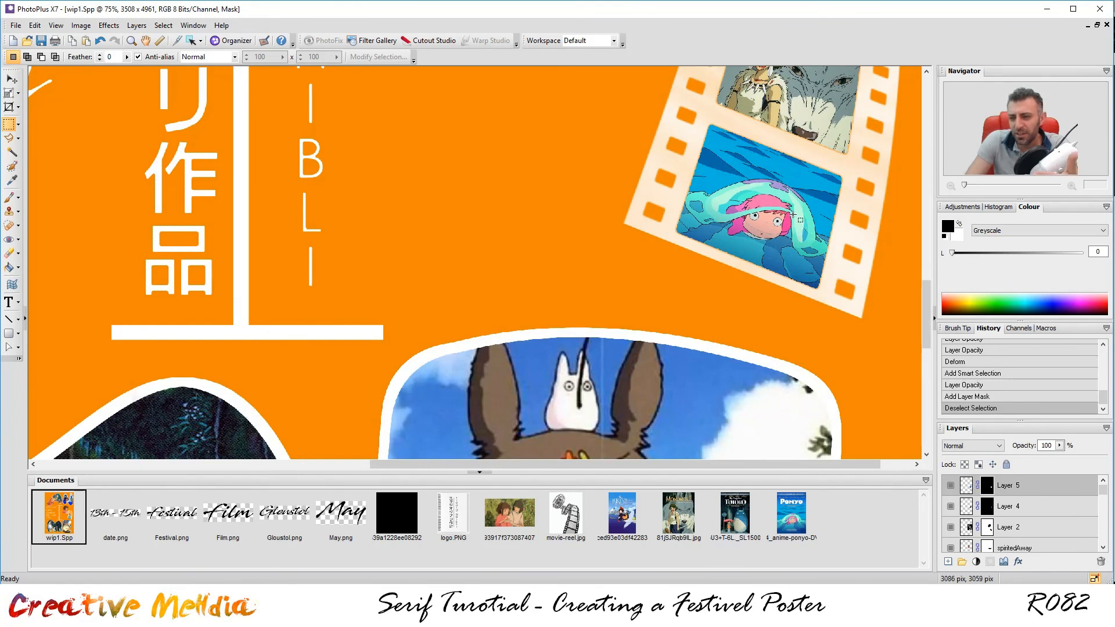
{"action": "left_click", "coordinate": [1030, 500]}
{"action": "left_click", "coordinate": [1038, 487]}
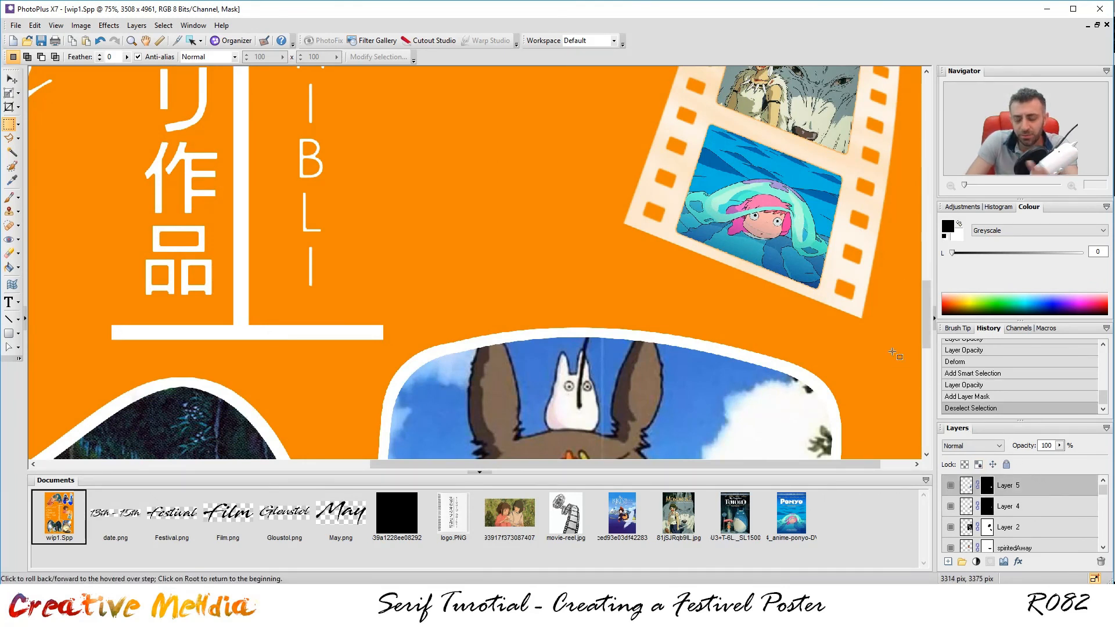
{"action": "left_click", "coordinate": [1059, 445]}
{"action": "mouse_move", "coordinate": [1061, 460]}
{"action": "left_mouse_down"}
{"action": "mouse_move", "coordinate": [1044, 459]}
{"action": "mouse_move", "coordinate": [1055, 459]}
{"action": "left_mouse_up"}
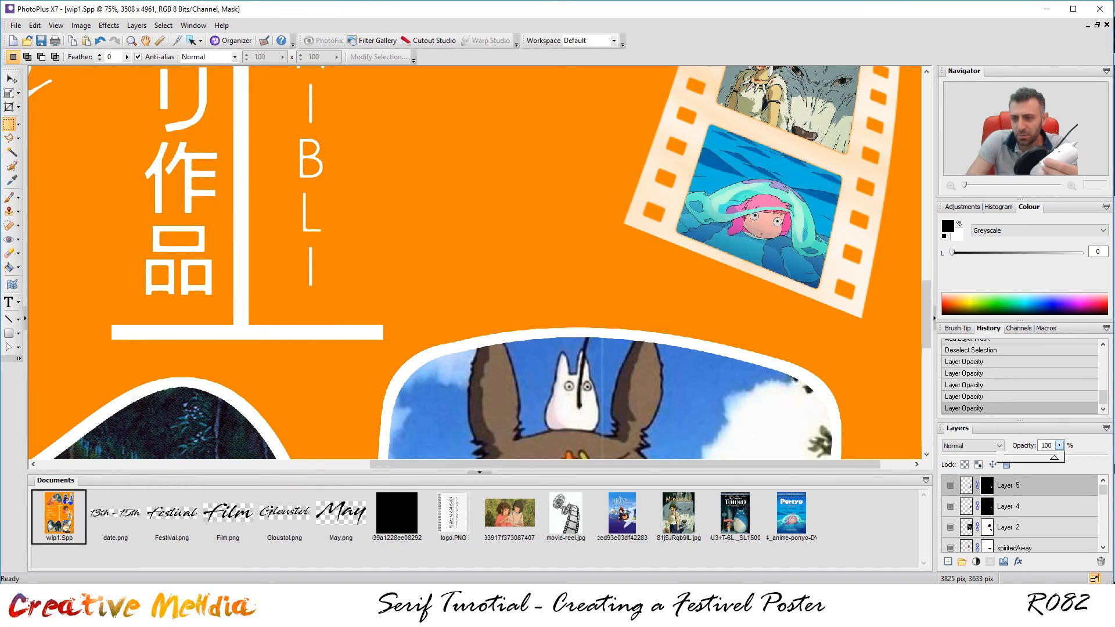
Set the Ponyo layer's opacity to 75.
{"action": "double_click", "coordinate": [1047, 445]}
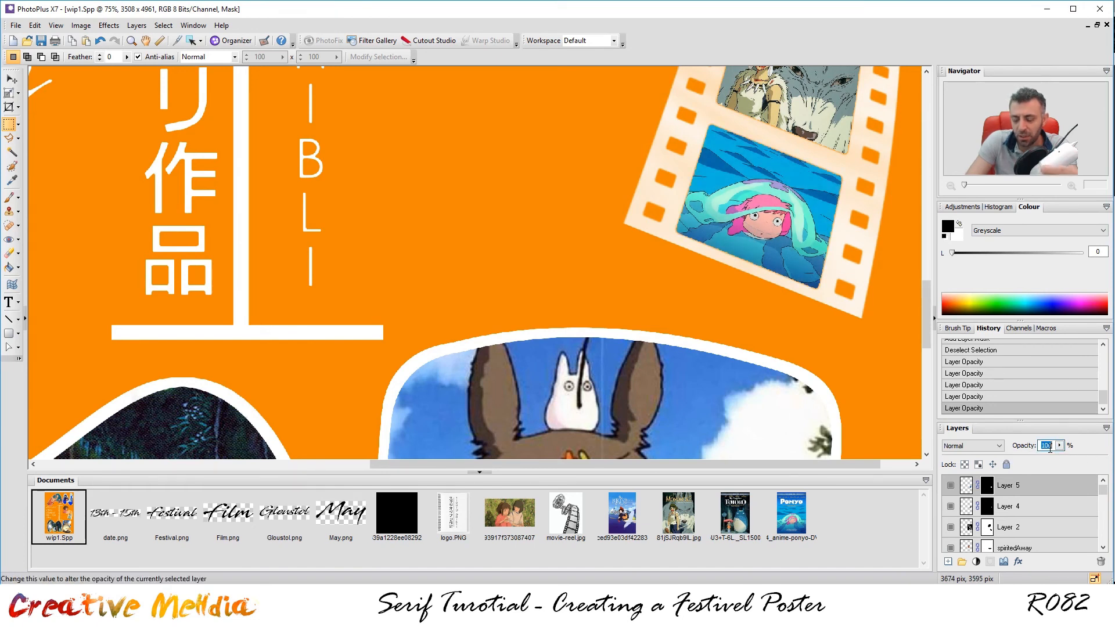
{"action": "type", "text": "75"}
{"action": "key", "text": "Return"}
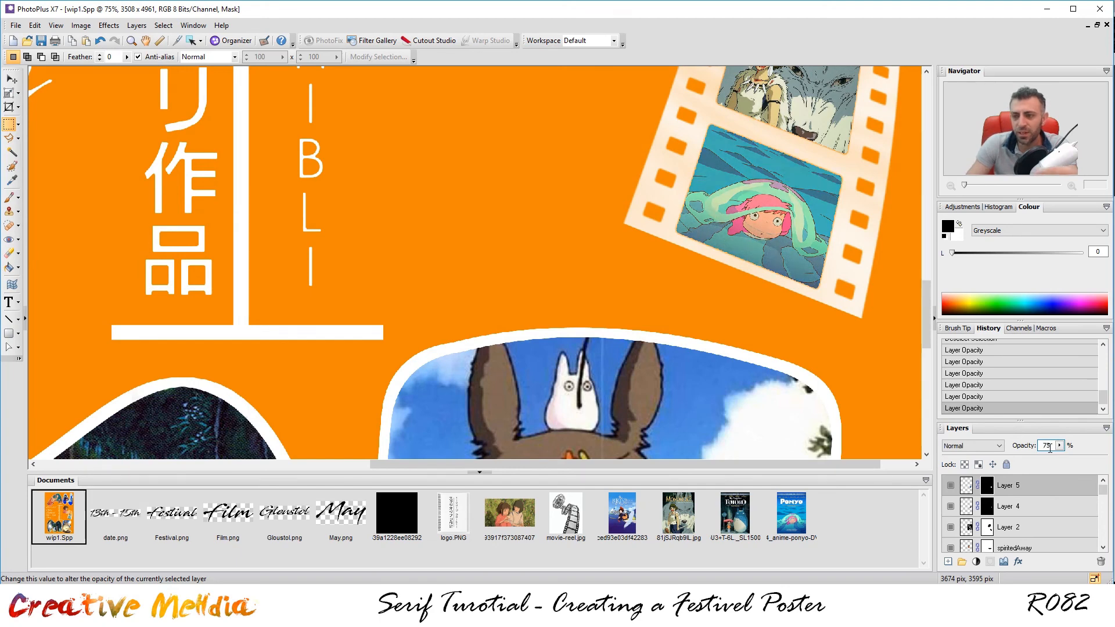
{"action": "scroll", "coordinate": [810, 259], "scroll_direction": "down", "scroll_amount": 1}
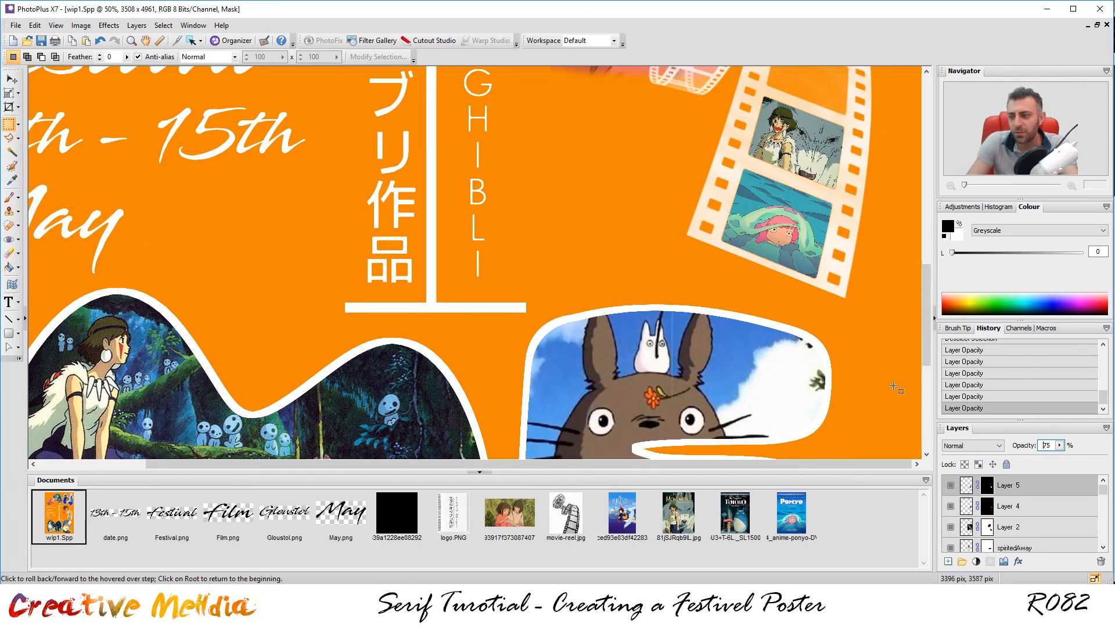
Set Layer 4's opacity to 75 and clear the selection on the poster.
{"action": "left_click", "coordinate": [1043, 505]}
{"action": "double_click", "coordinate": [1049, 446]}
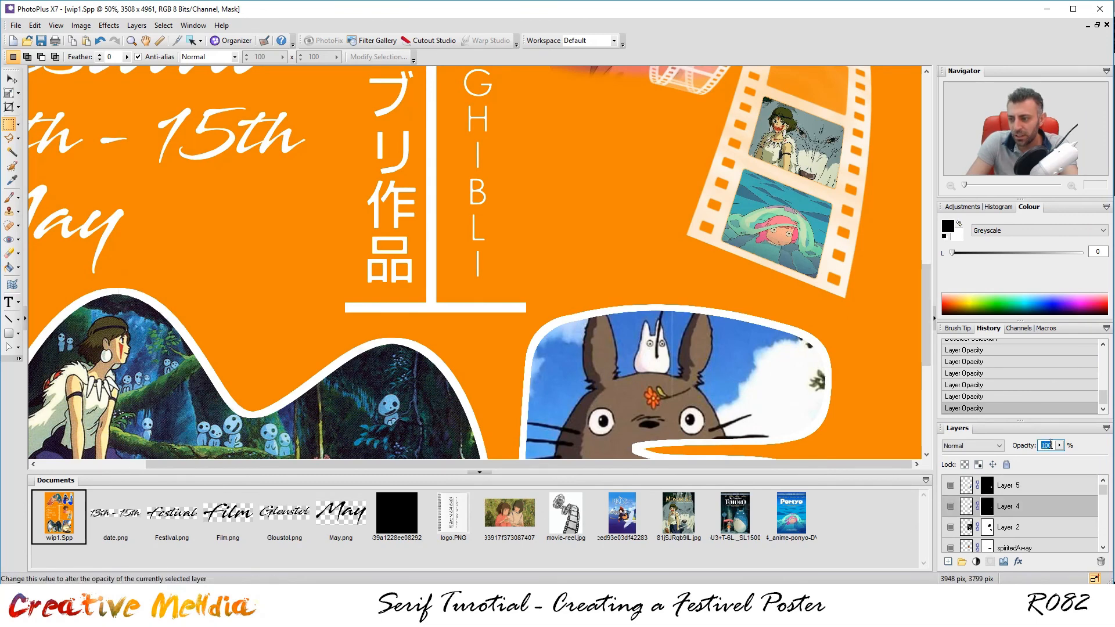
{"action": "type", "text": "75"}
{"action": "key", "text": "Return"}
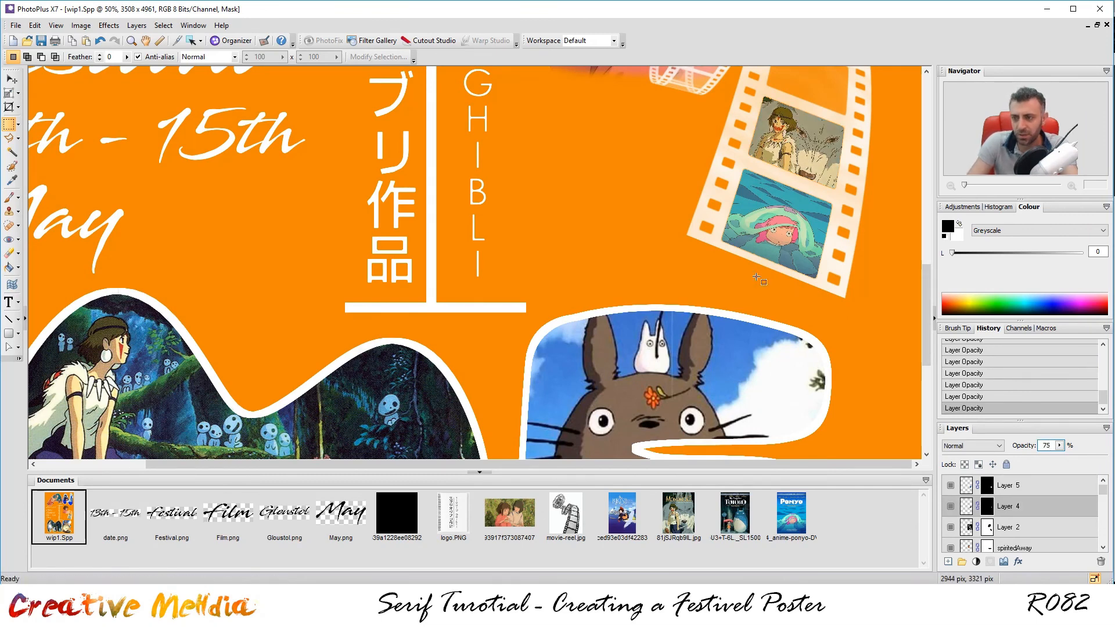
{"action": "scroll", "coordinate": [799, 245], "scroll_direction": "down", "scroll_amount": 3}
{"action": "left_click", "coordinate": [730, 260]}
{"action": "scroll", "coordinate": [730, 262], "scroll_direction": "up", "scroll_amount": 1}
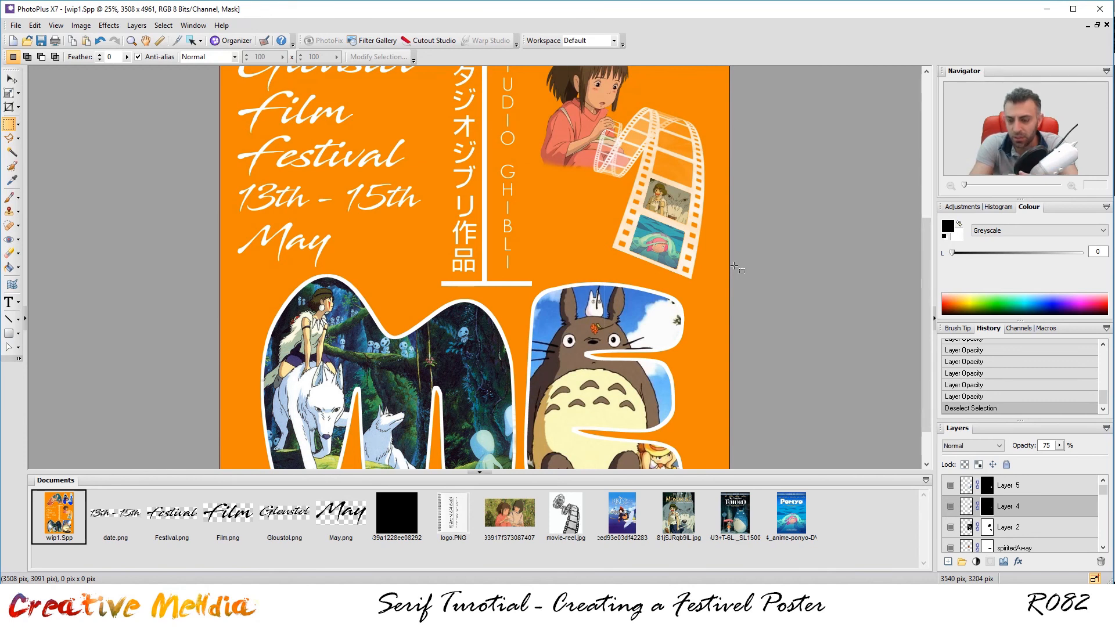
{"action": "scroll", "coordinate": [1088, 549], "scroll_direction": "down", "scroll_amount": 3}
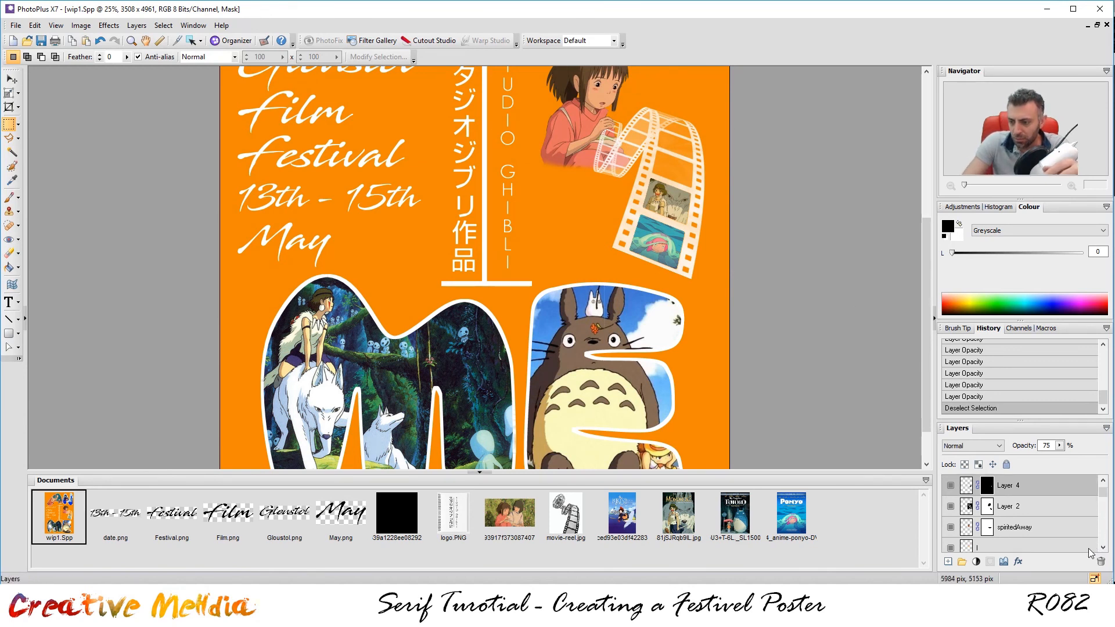
{"action": "scroll", "coordinate": [1087, 549], "scroll_direction": "down", "scroll_amount": 5}
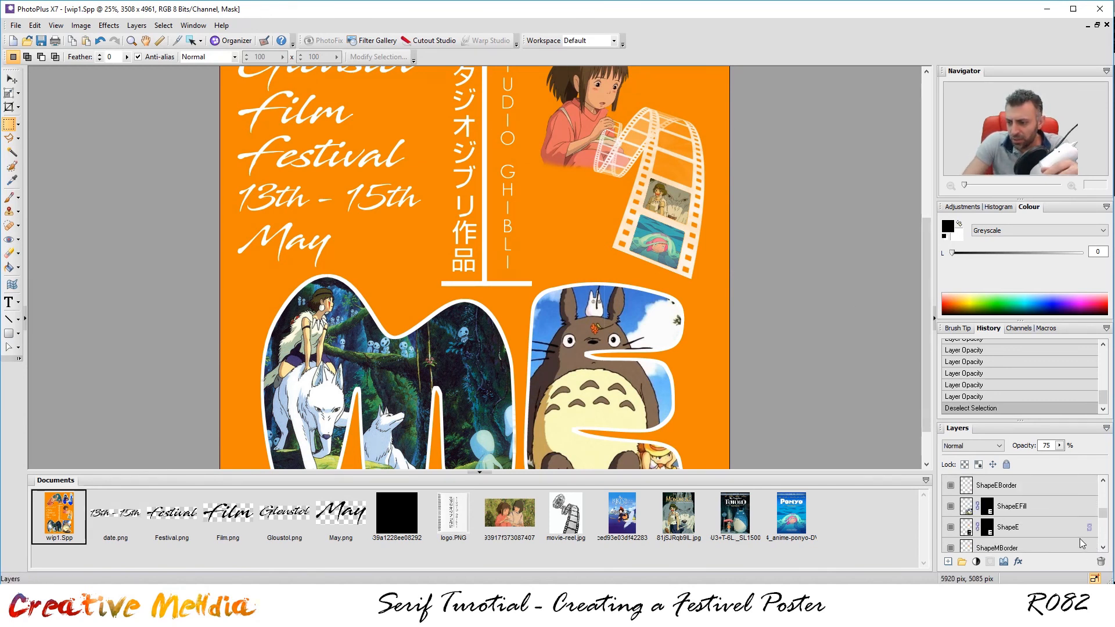
{"action": "left_click", "coordinate": [1019, 506]}
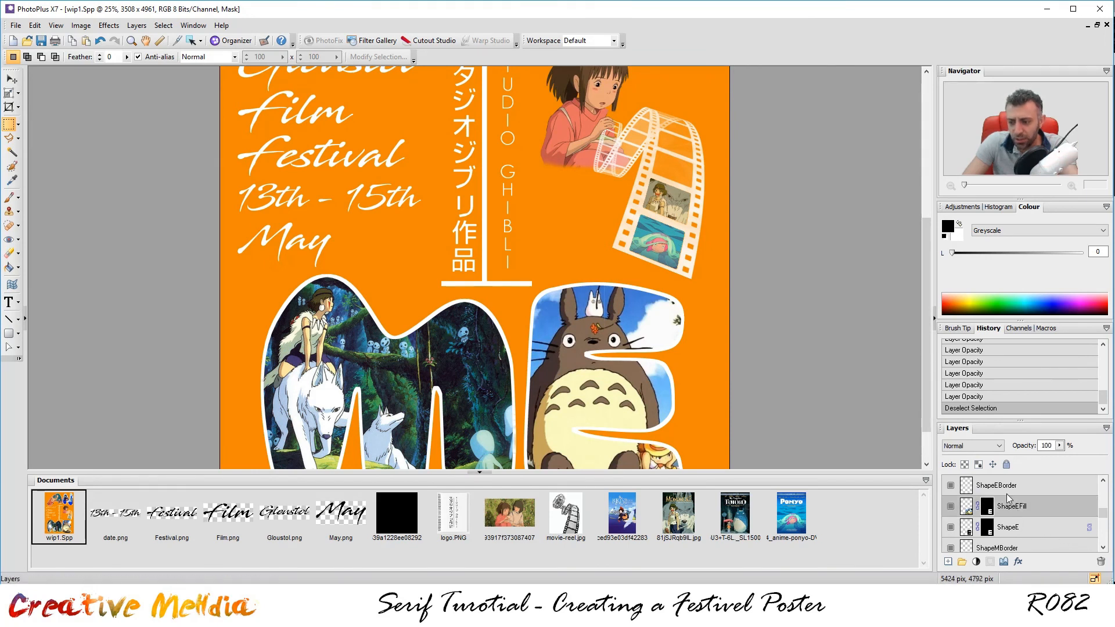
{"action": "double_click", "coordinate": [1046, 446]}
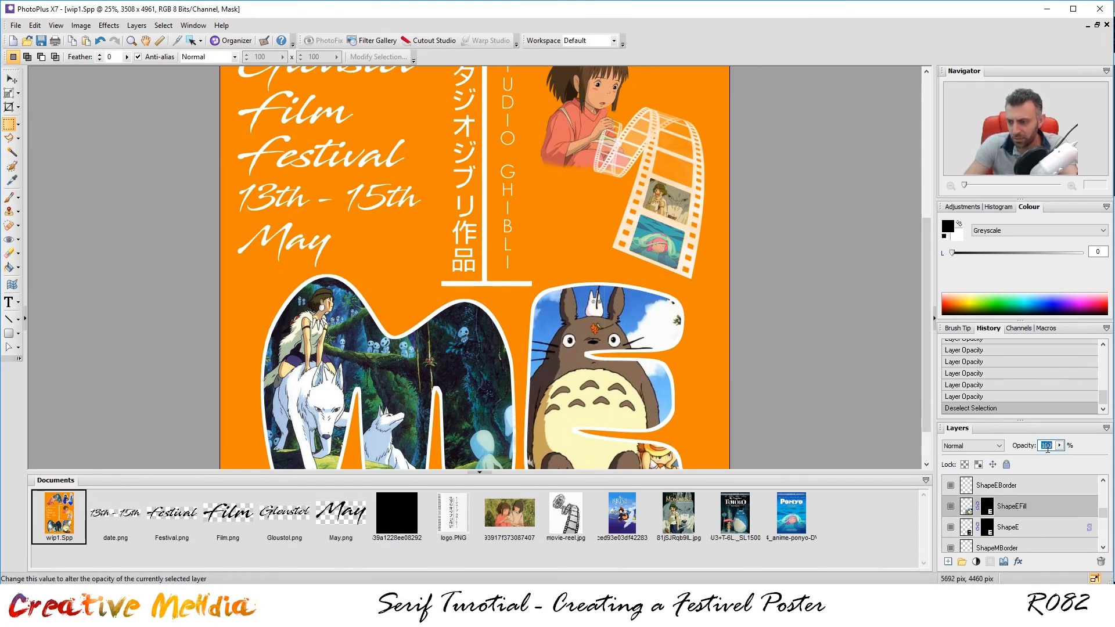
{"action": "type", "text": "70"}
{"action": "key", "text": "Return"}
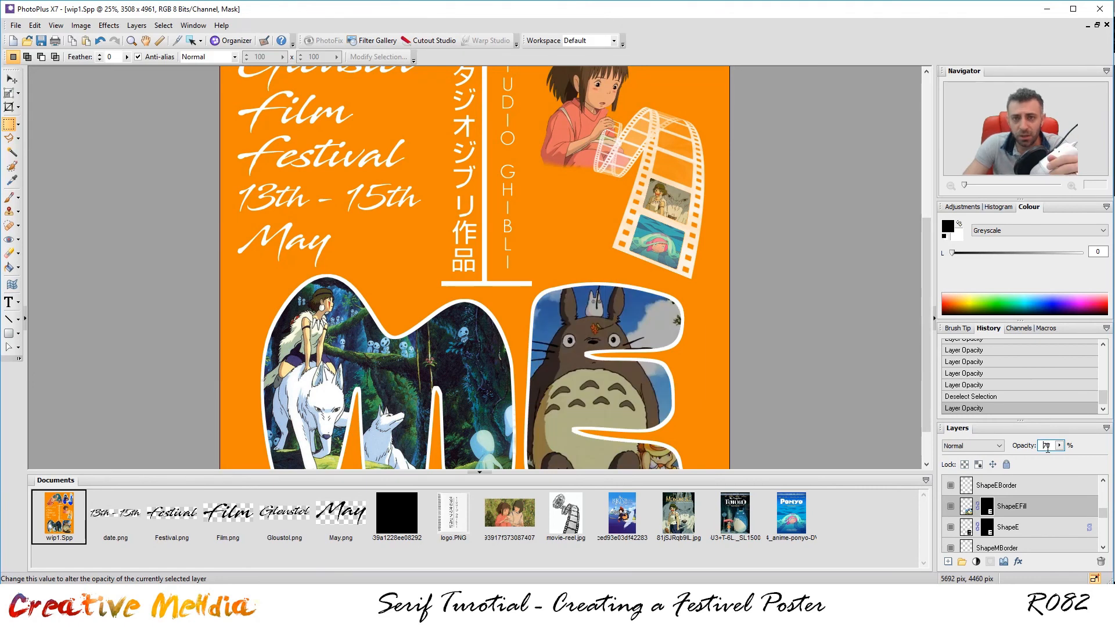
{"action": "key", "text": "BackSpace"}
{"action": "key", "text": "BackSpace"}
{"action": "type", "text": "100"}
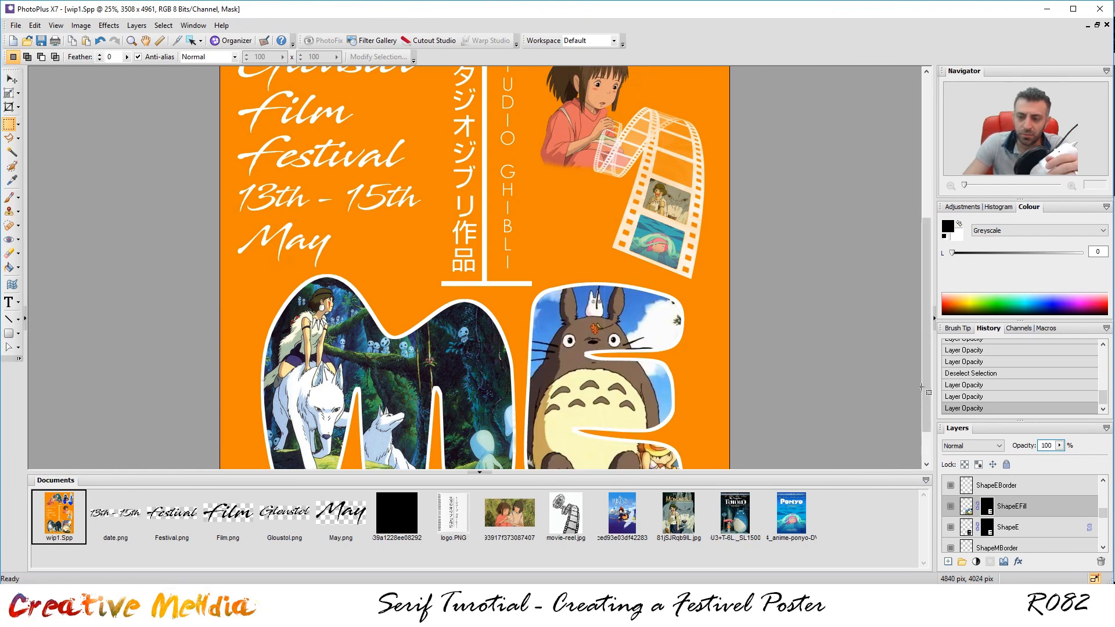
{"action": "key", "text": "ctrl+d"}
{"action": "key", "text": "ctrl+minus"}
{"action": "key", "text": "ctrl+minus"}
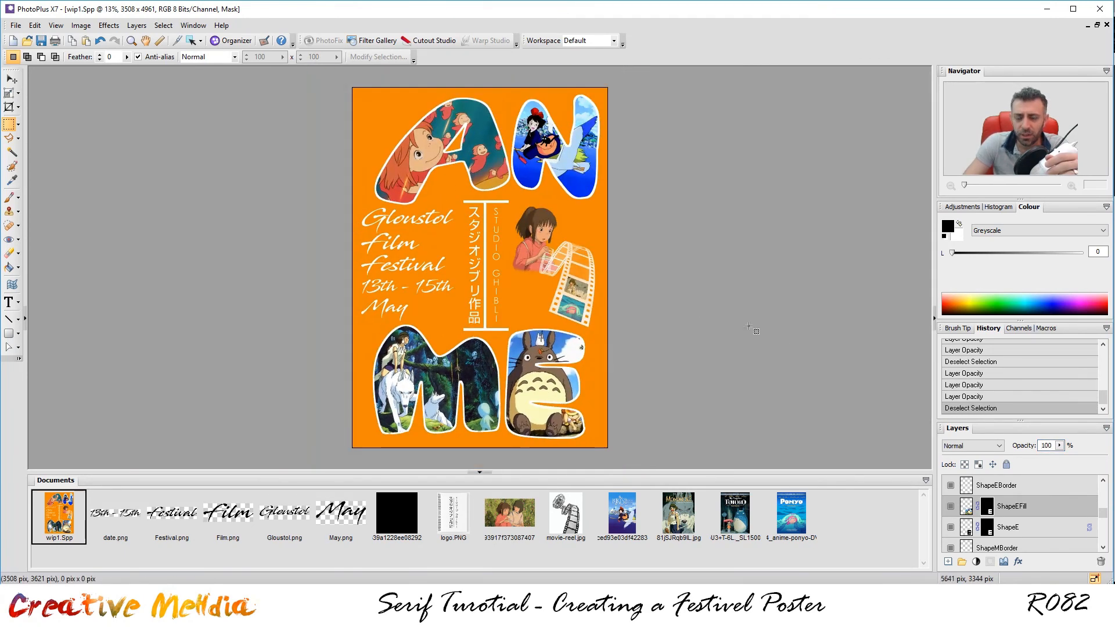
{"action": "key", "text": "ctrl+plus"}
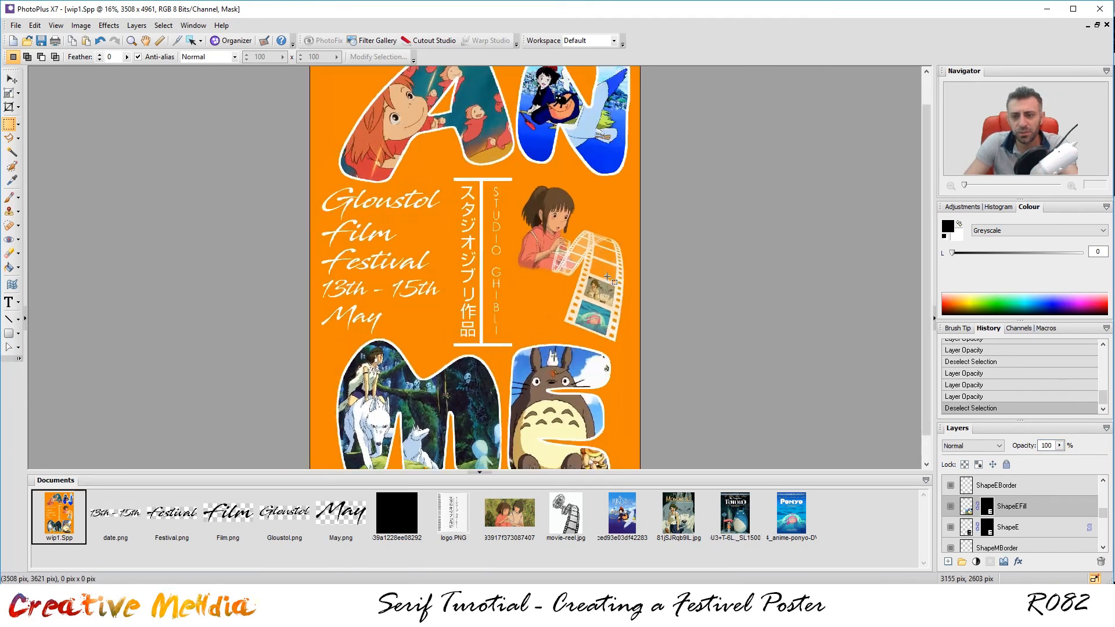
{"action": "key", "text": "ctrl+plus"}
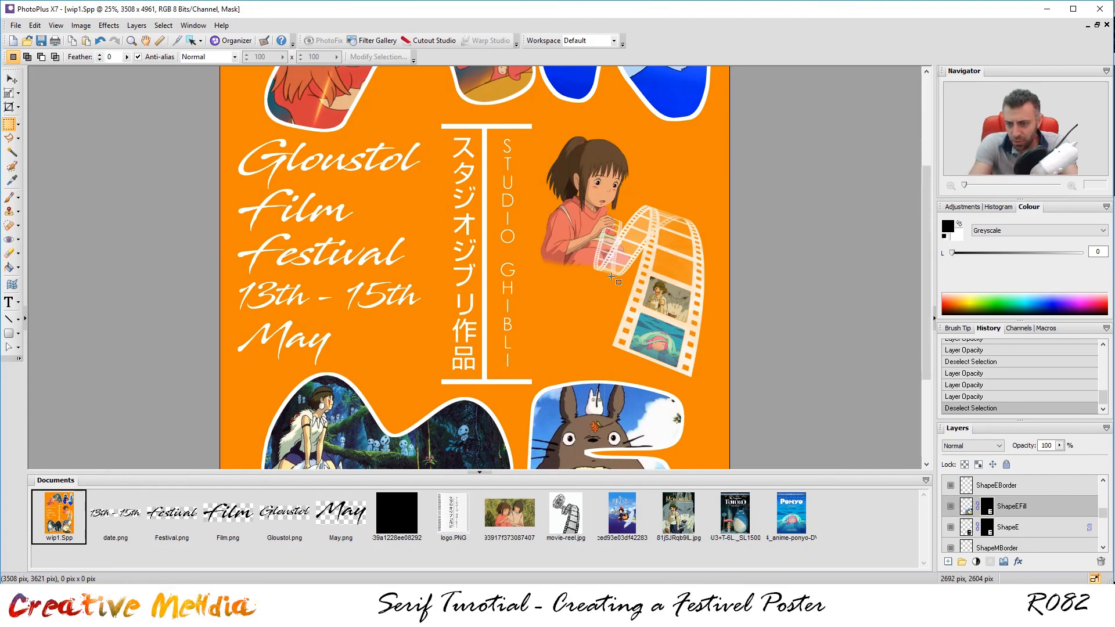
{"action": "scroll", "coordinate": [733, 372], "scroll_direction": "up", "scroll_amount": 2}
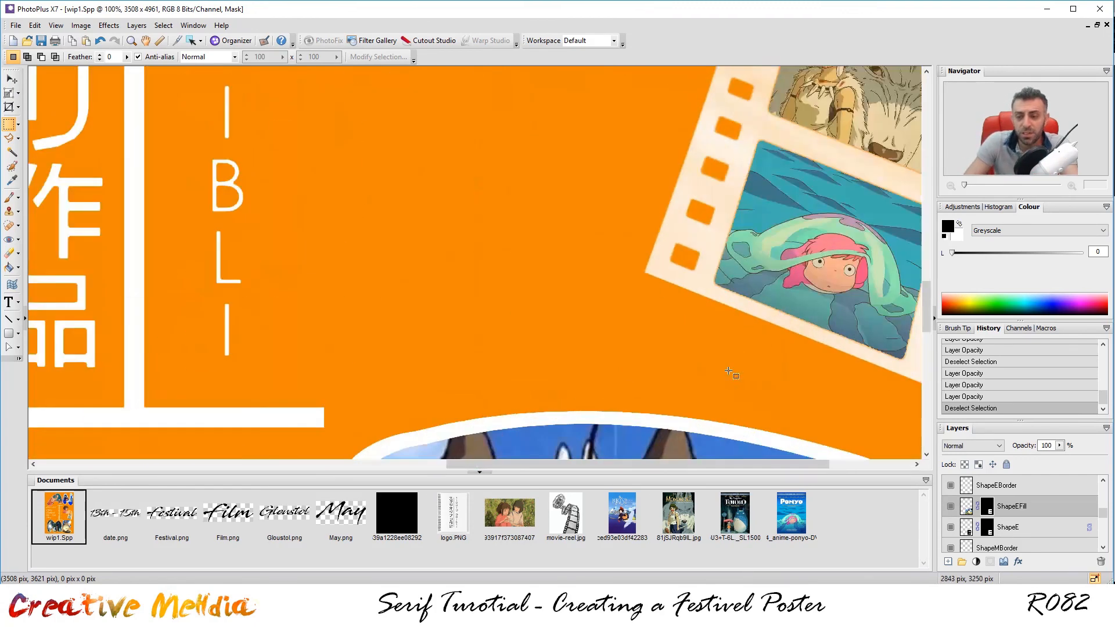
{"action": "scroll", "coordinate": [778, 345], "scroll_direction": "down", "scroll_amount": 1}
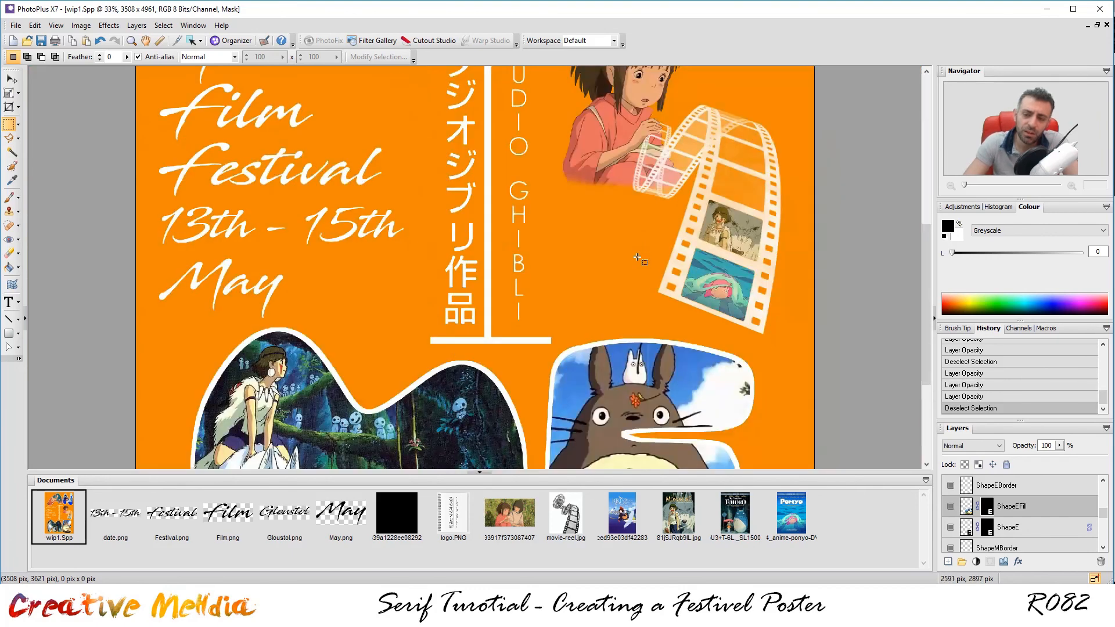
{"action": "scroll", "coordinate": [621, 267], "scroll_direction": "down", "scroll_amount": 2}
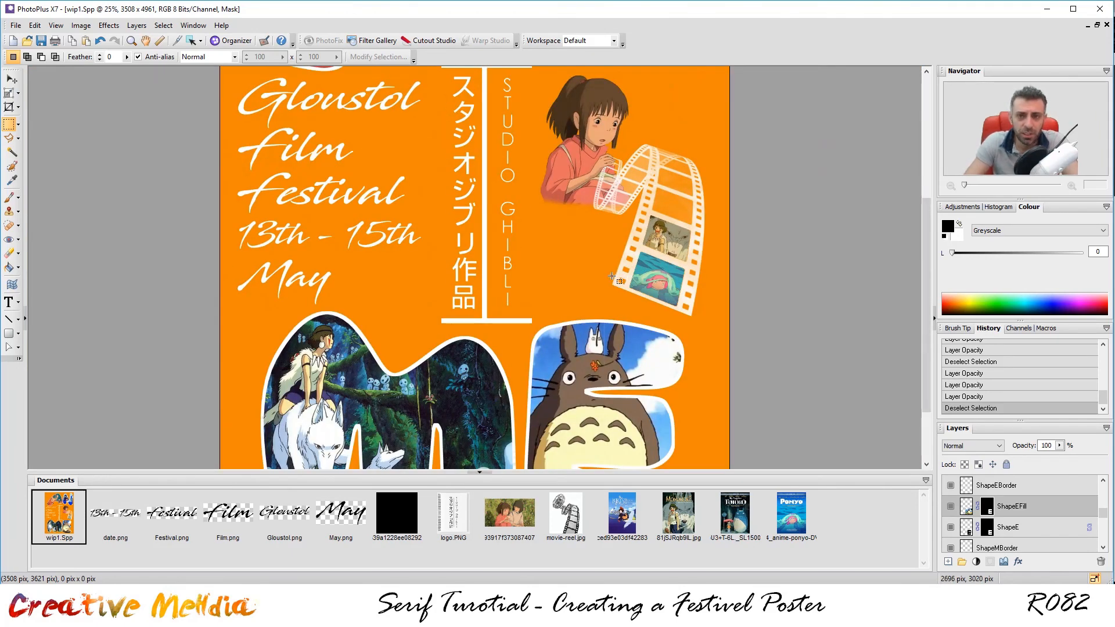
{"action": "scroll", "coordinate": [617, 281], "scroll_direction": "down", "scroll_amount": 1}
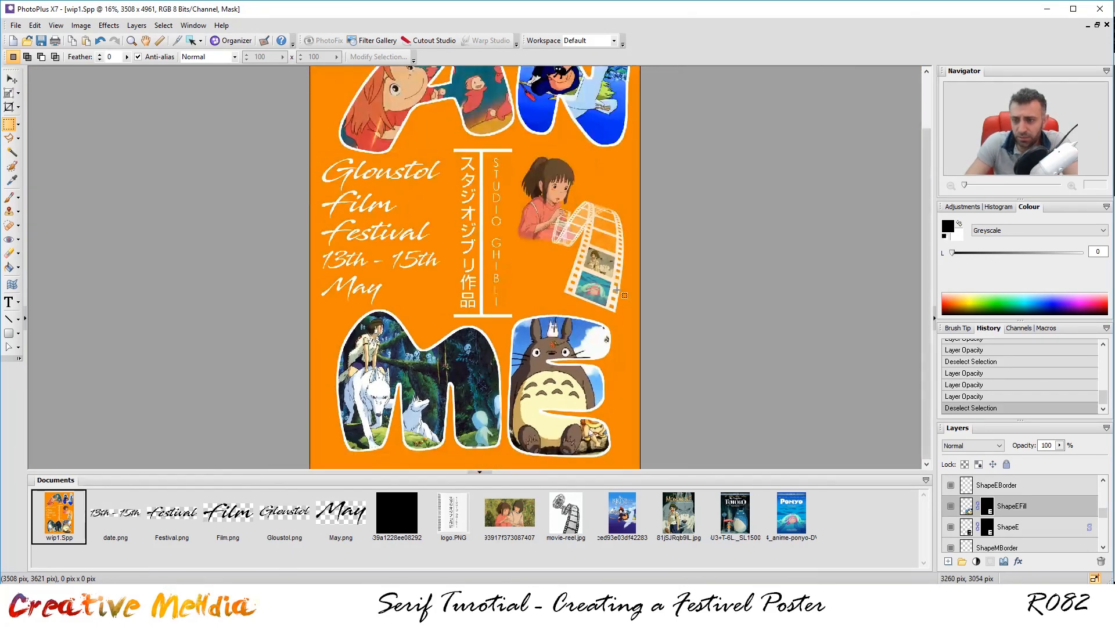
{"action": "scroll", "coordinate": [617, 291], "scroll_direction": "down", "scroll_amount": 1}
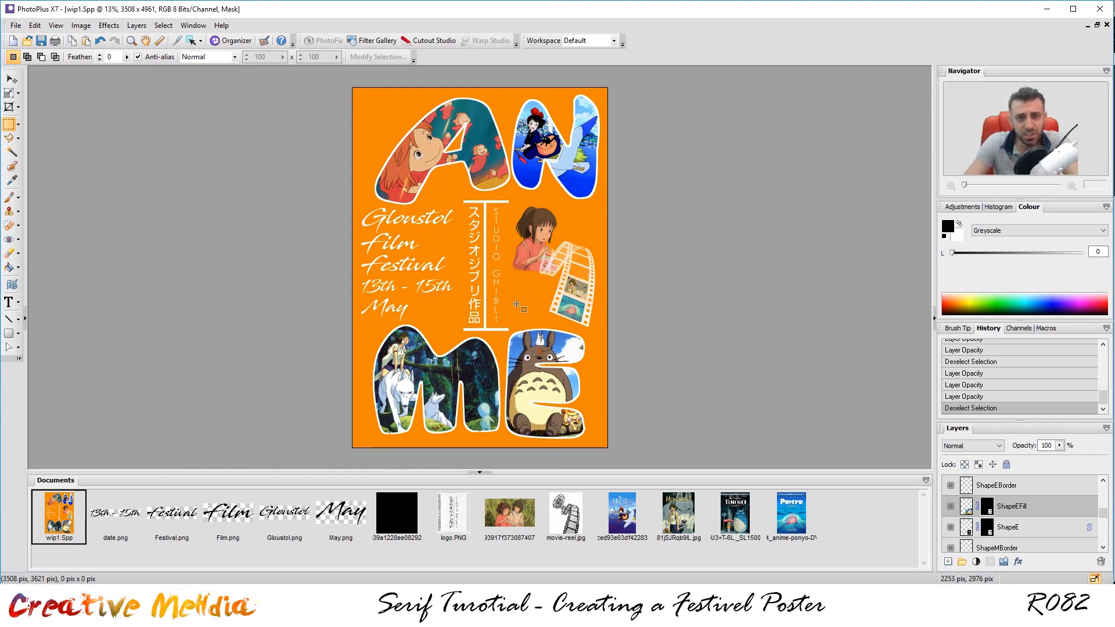
Save the poster as PhotoPlus Picture wip1.Spp and confirm replacing the existing file.
{"action": "left_click", "coordinate": [16, 26]}
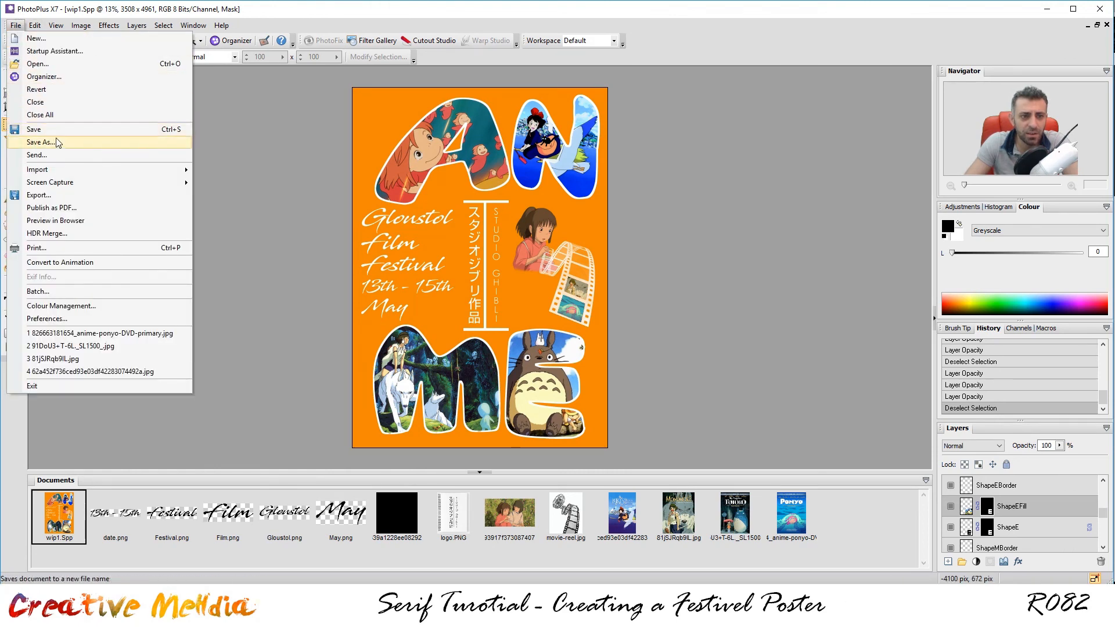
{"action": "left_click", "coordinate": [57, 143]}
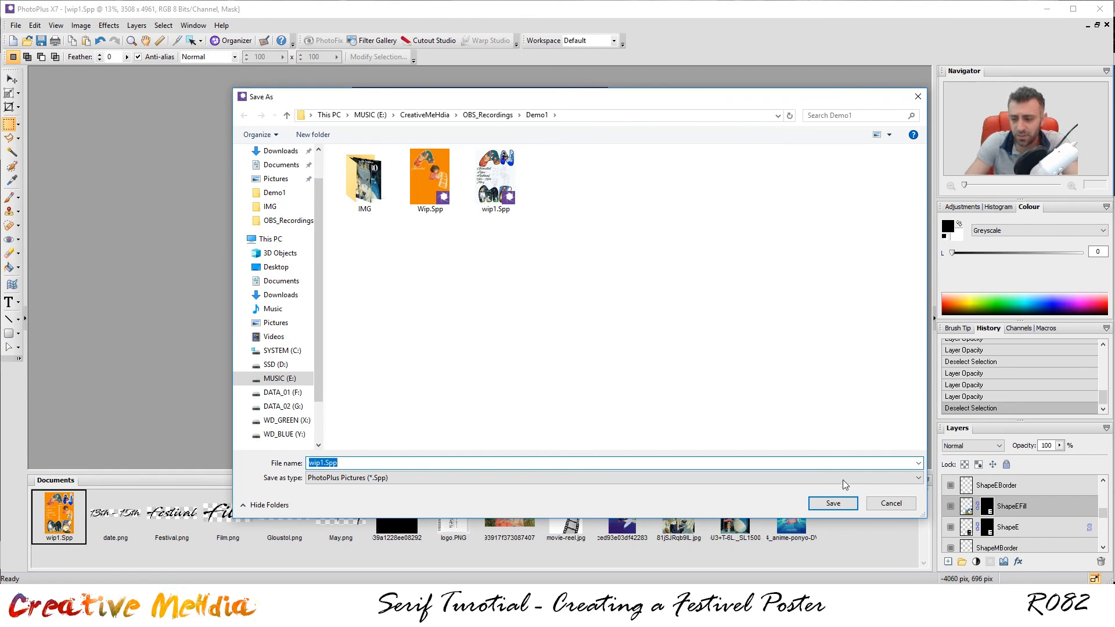
{"action": "left_click", "coordinate": [834, 503]}
{"action": "left_click", "coordinate": [602, 314]}
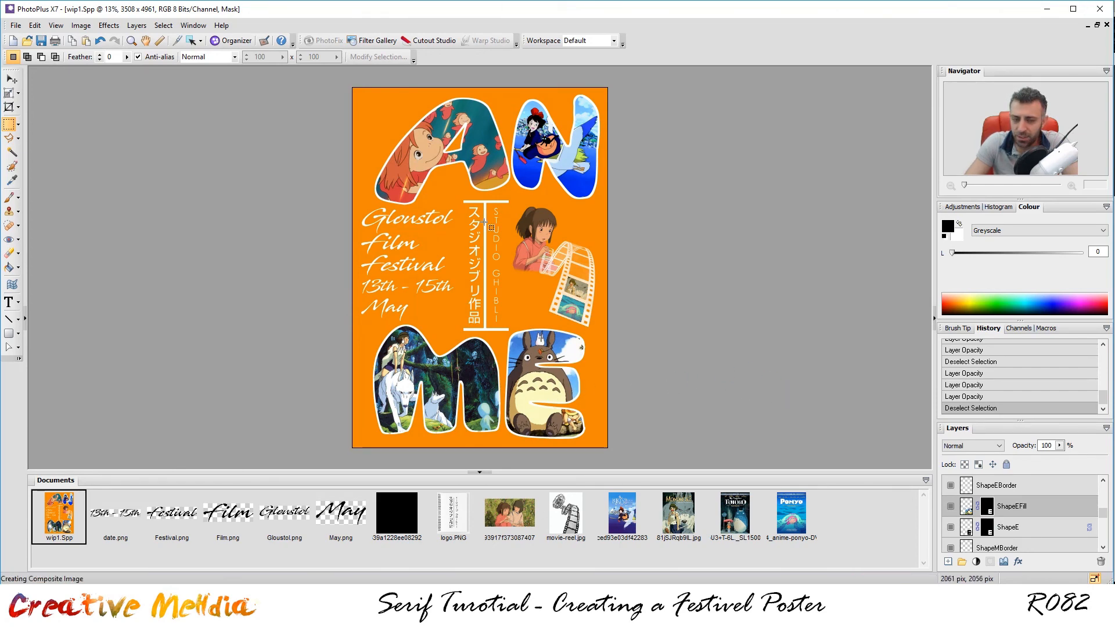
Choose Tagged Image File Format (TIF) in the export settings.
{"action": "left_click", "coordinate": [22, 26]}
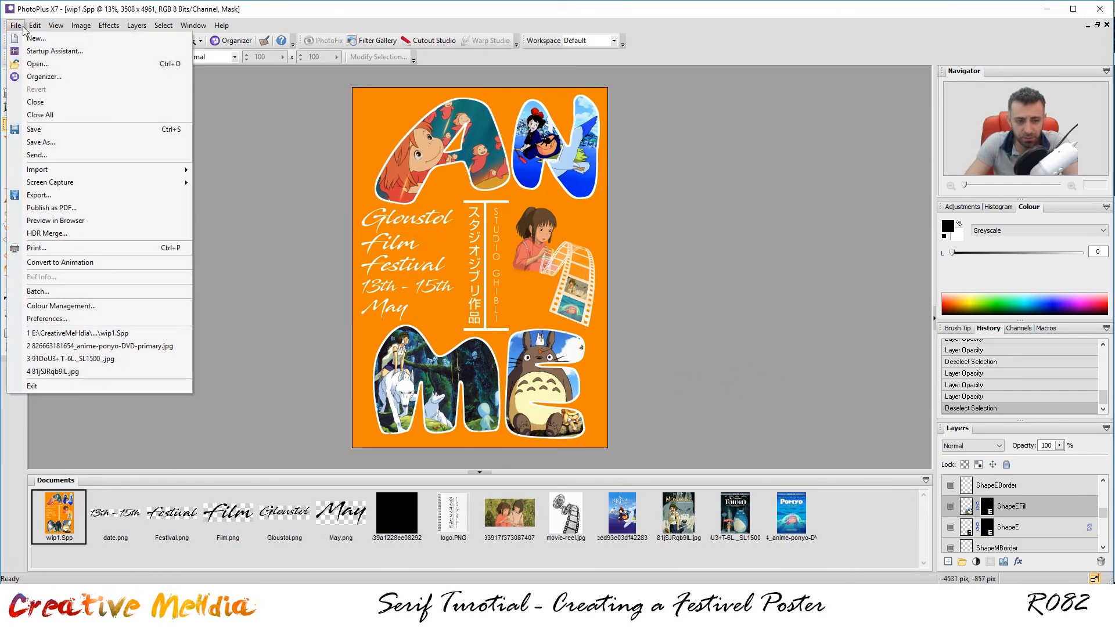
{"action": "mouse_move", "coordinate": [67, 185]}
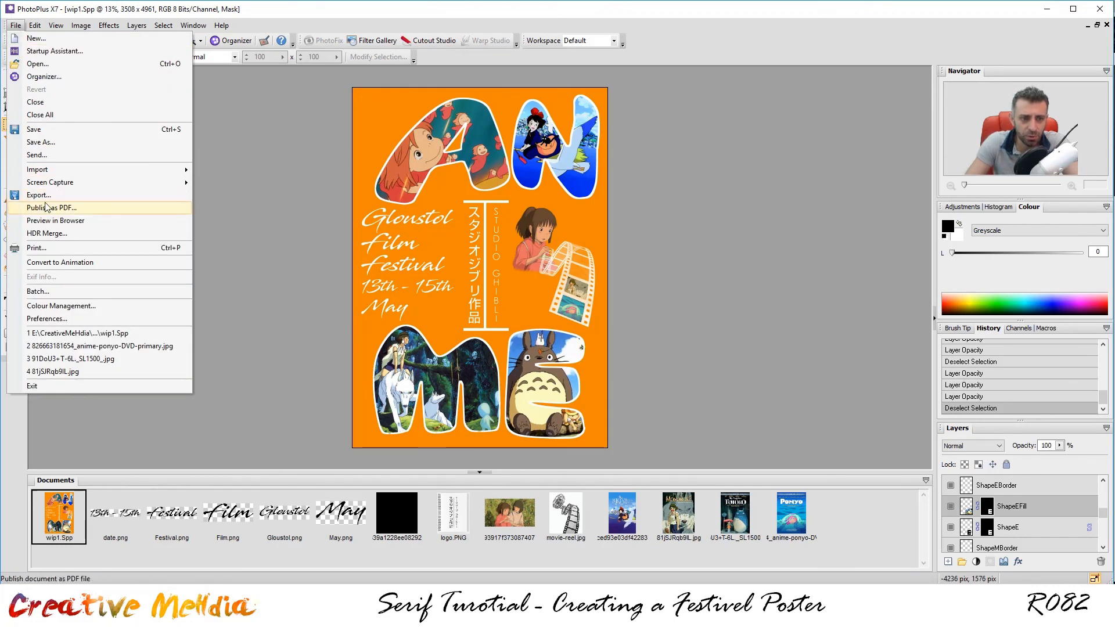
{"action": "left_click", "coordinate": [40, 196]}
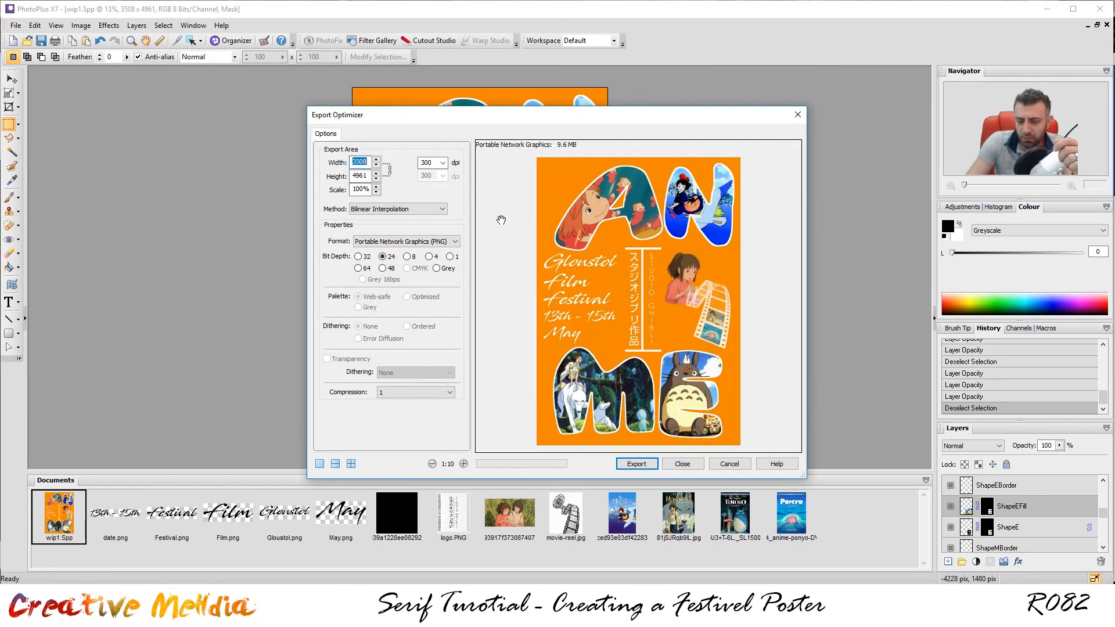
{"action": "left_click", "coordinate": [448, 241]}
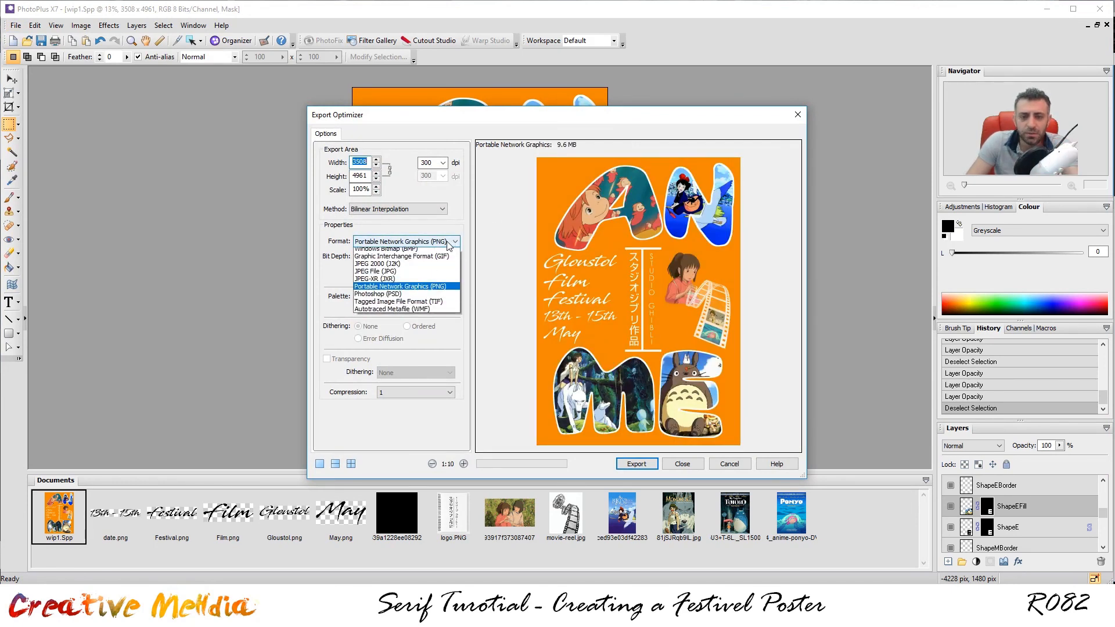
{"action": "left_click", "coordinate": [446, 305]}
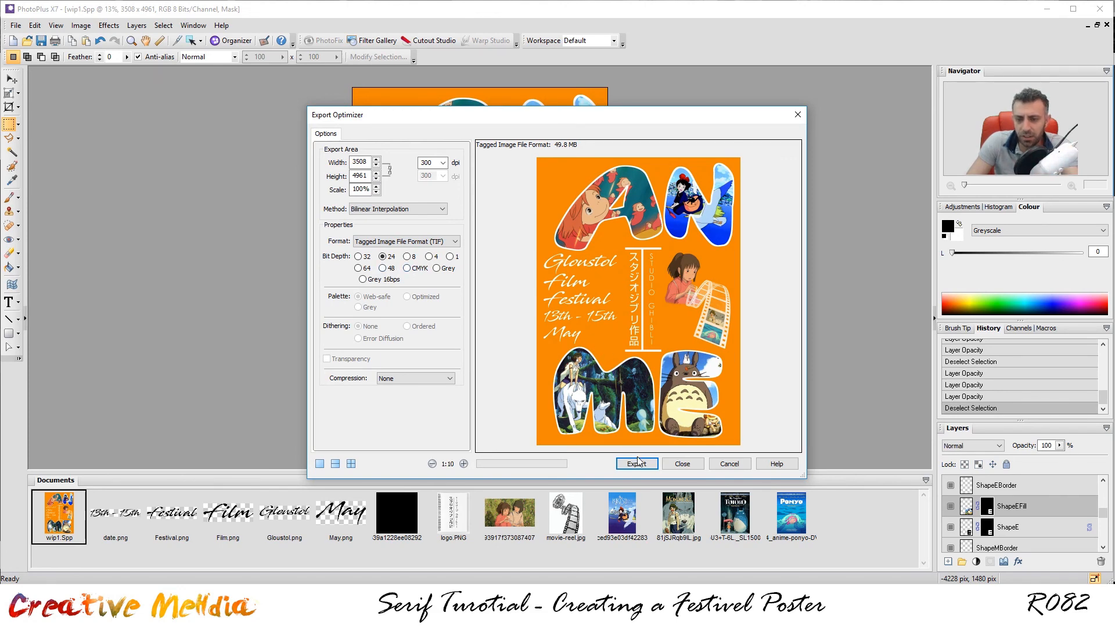
Export the full-size poster as FinalPosterExport.tif, then reopen the export settings.
{"action": "left_click", "coordinate": [636, 464]}
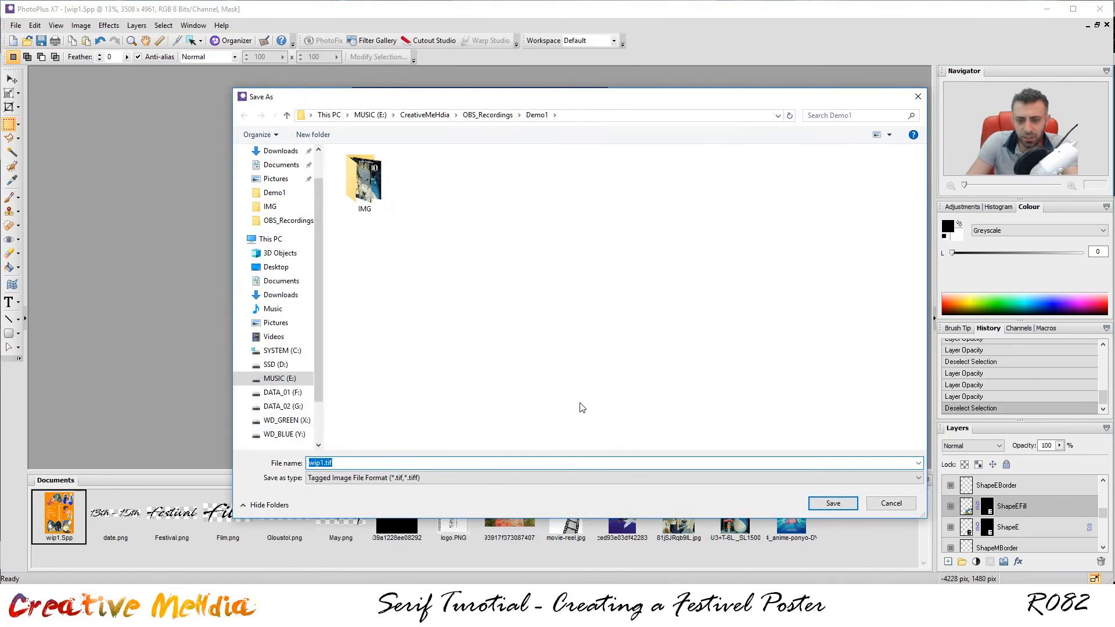
{"action": "double_click", "coordinate": [322, 462]}
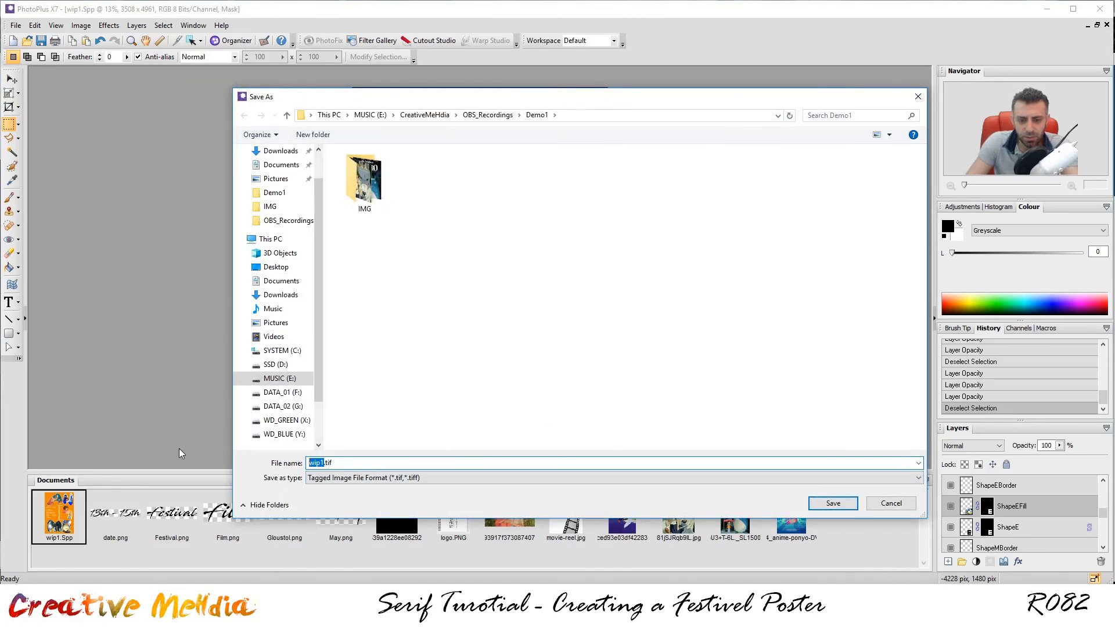
{"action": "type", "text": "FinalP"}
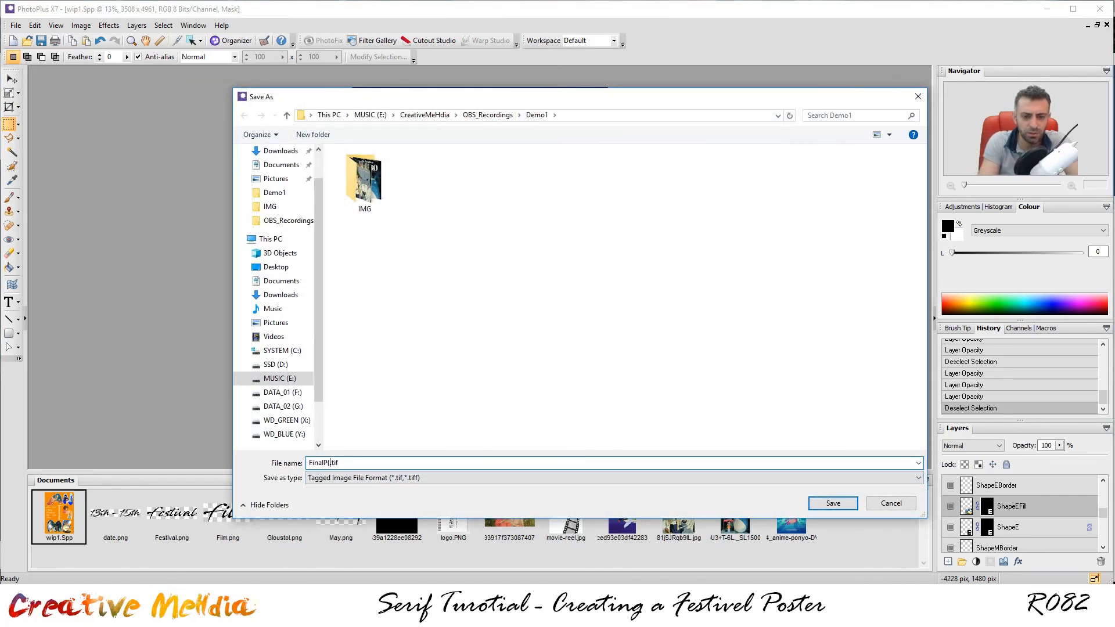
{"action": "type", "text": "osterExport"}
{"action": "key", "text": "Return"}
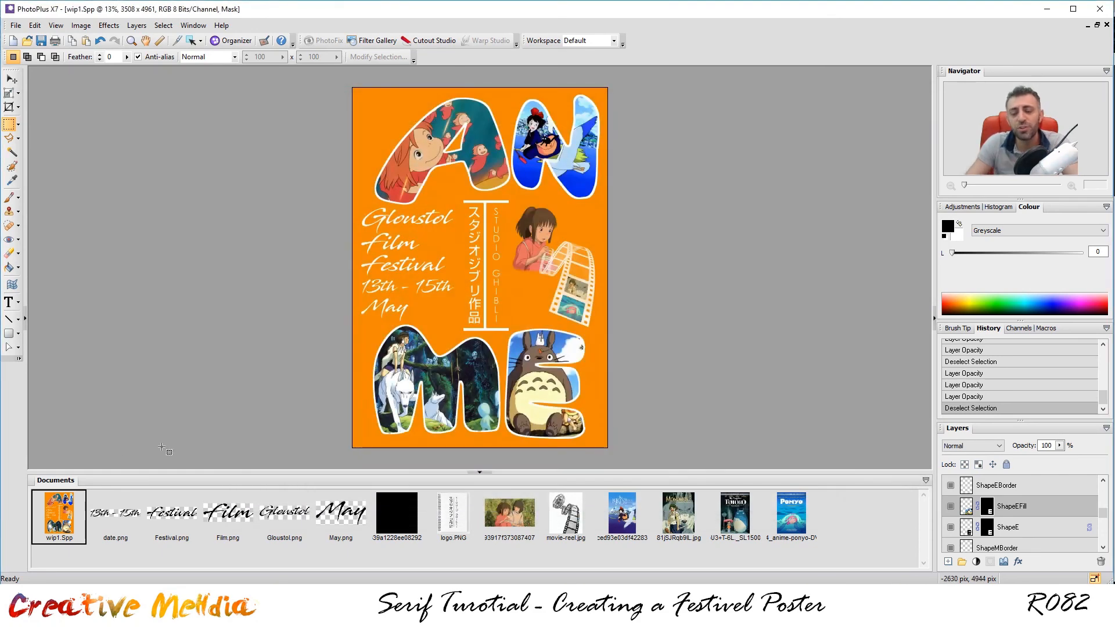
{"action": "left_click", "coordinate": [15, 25]}
{"action": "left_click", "coordinate": [87, 195]}
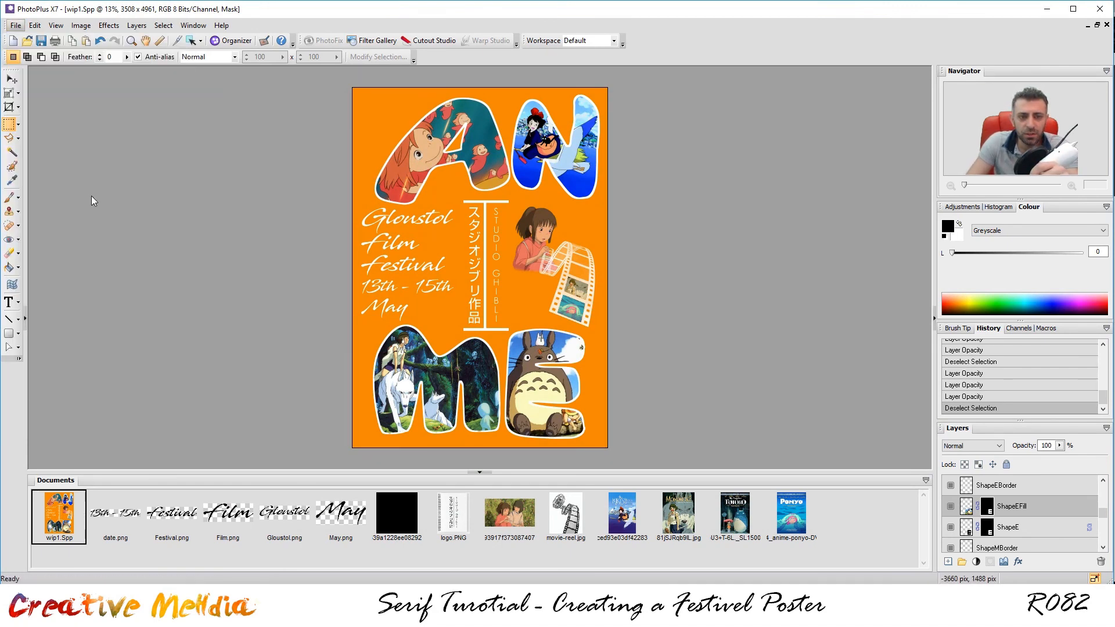